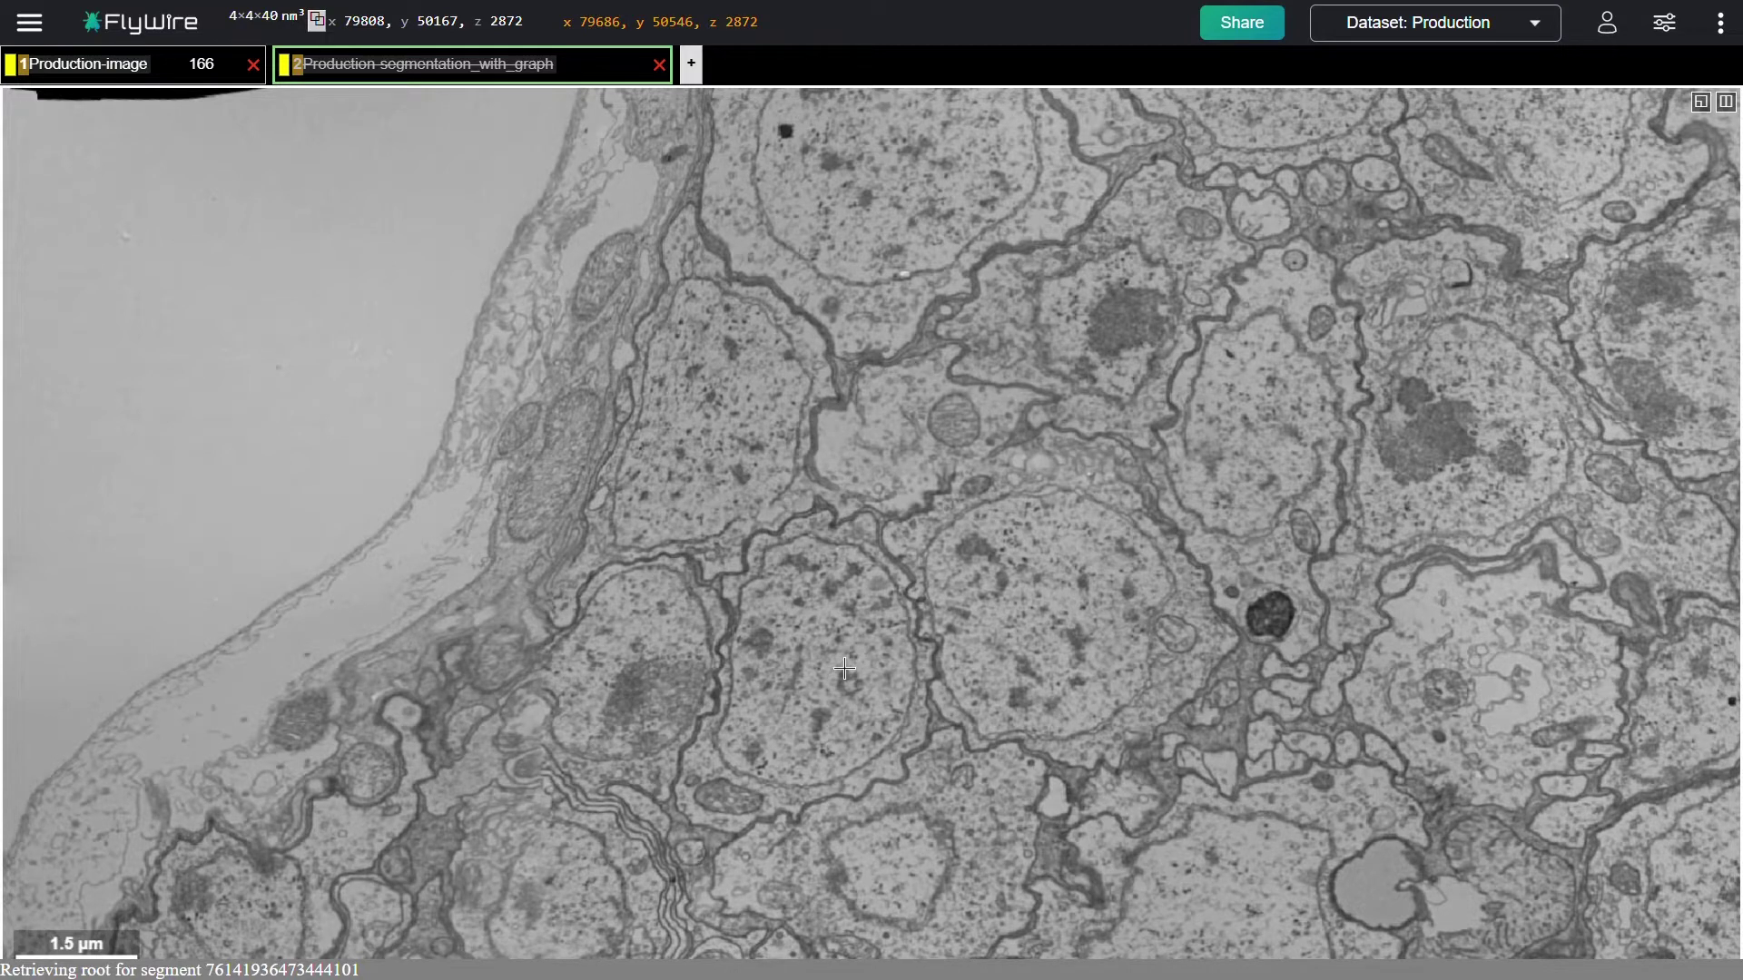
- Show the segmentation layer over the EM image and select the cell segment in the centre of the slice
{"action": "key", "text": "2"}
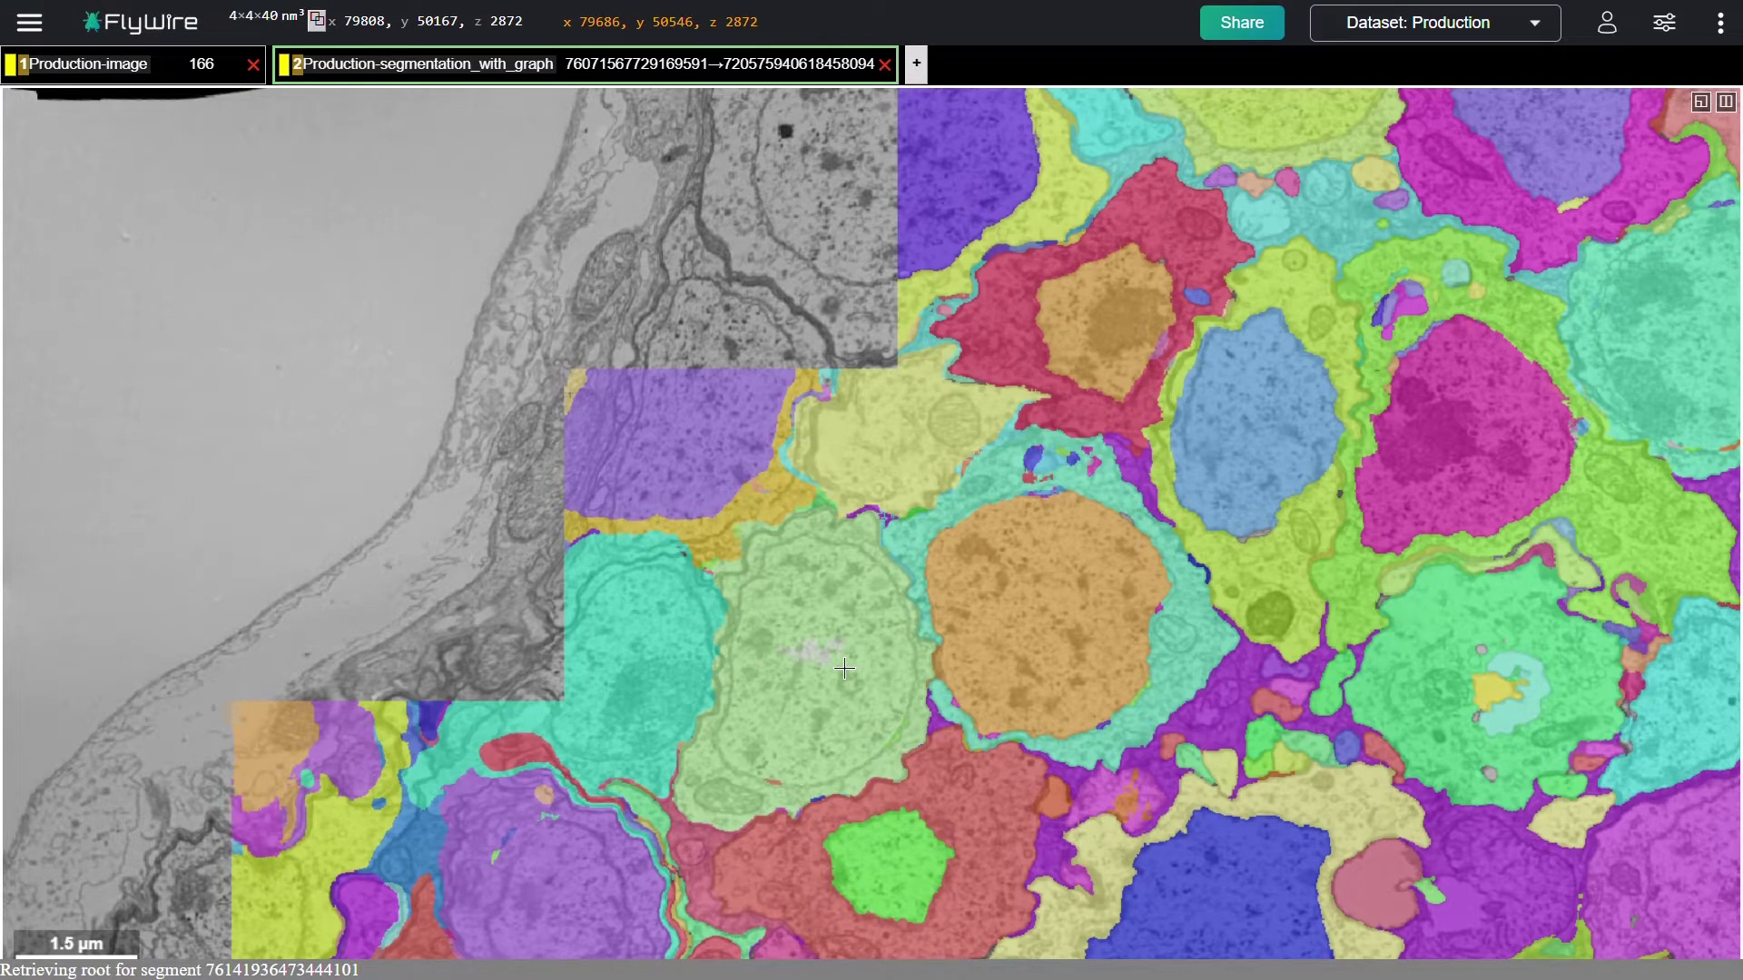
{"action": "double_click", "coordinate": [844, 669]}
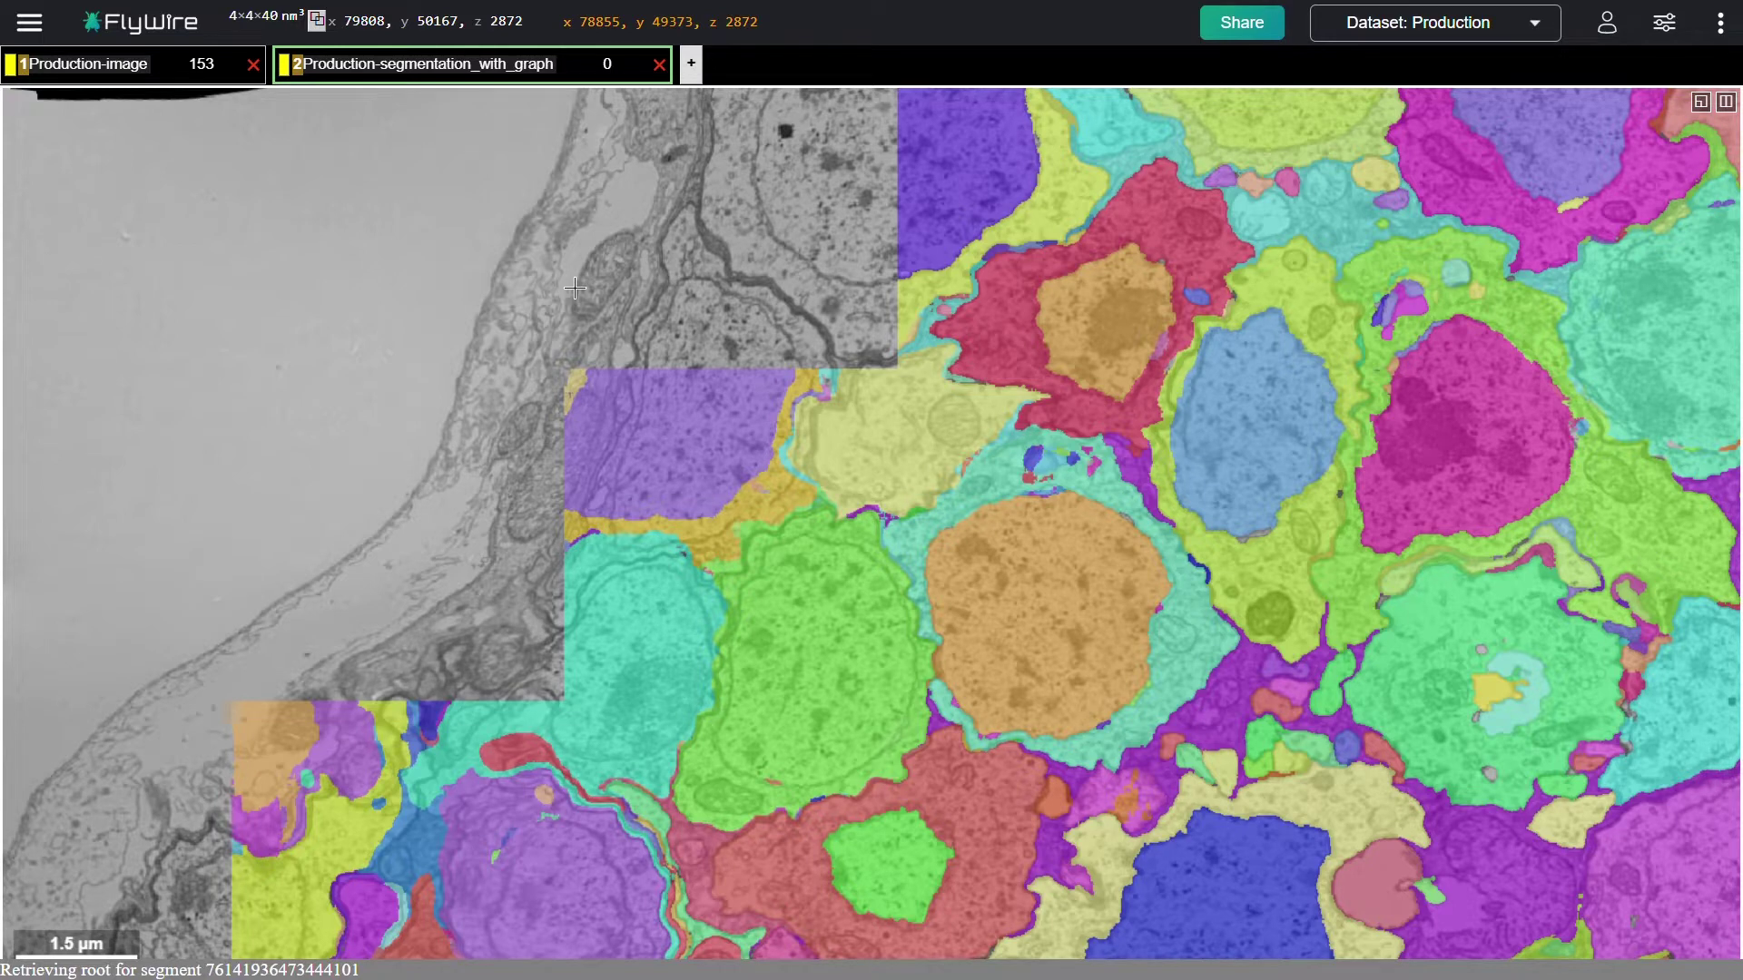
{"action": "double_click", "coordinate": [808, 653]}
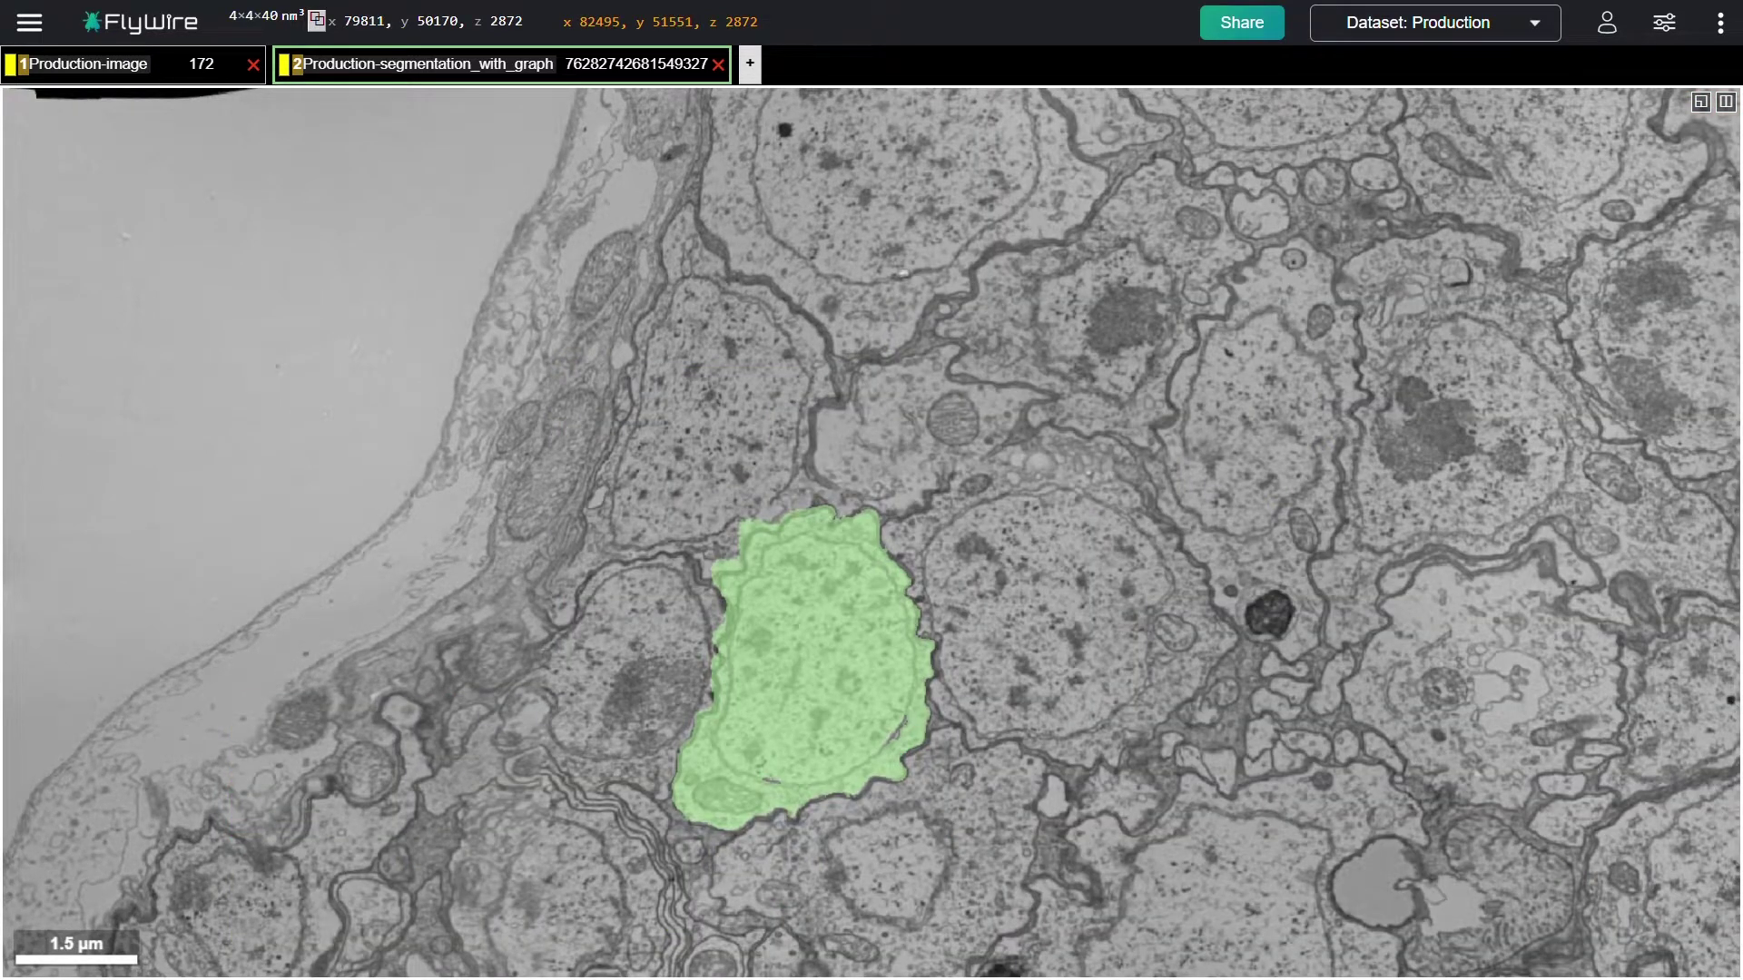
- Toggle the segmentation overlay off and on to compare the selected cell's outline with the underlying EM image
{"action": "key", "text": "2"}
{"action": "key", "text": "2"}
{"action": "key", "text": "2"}
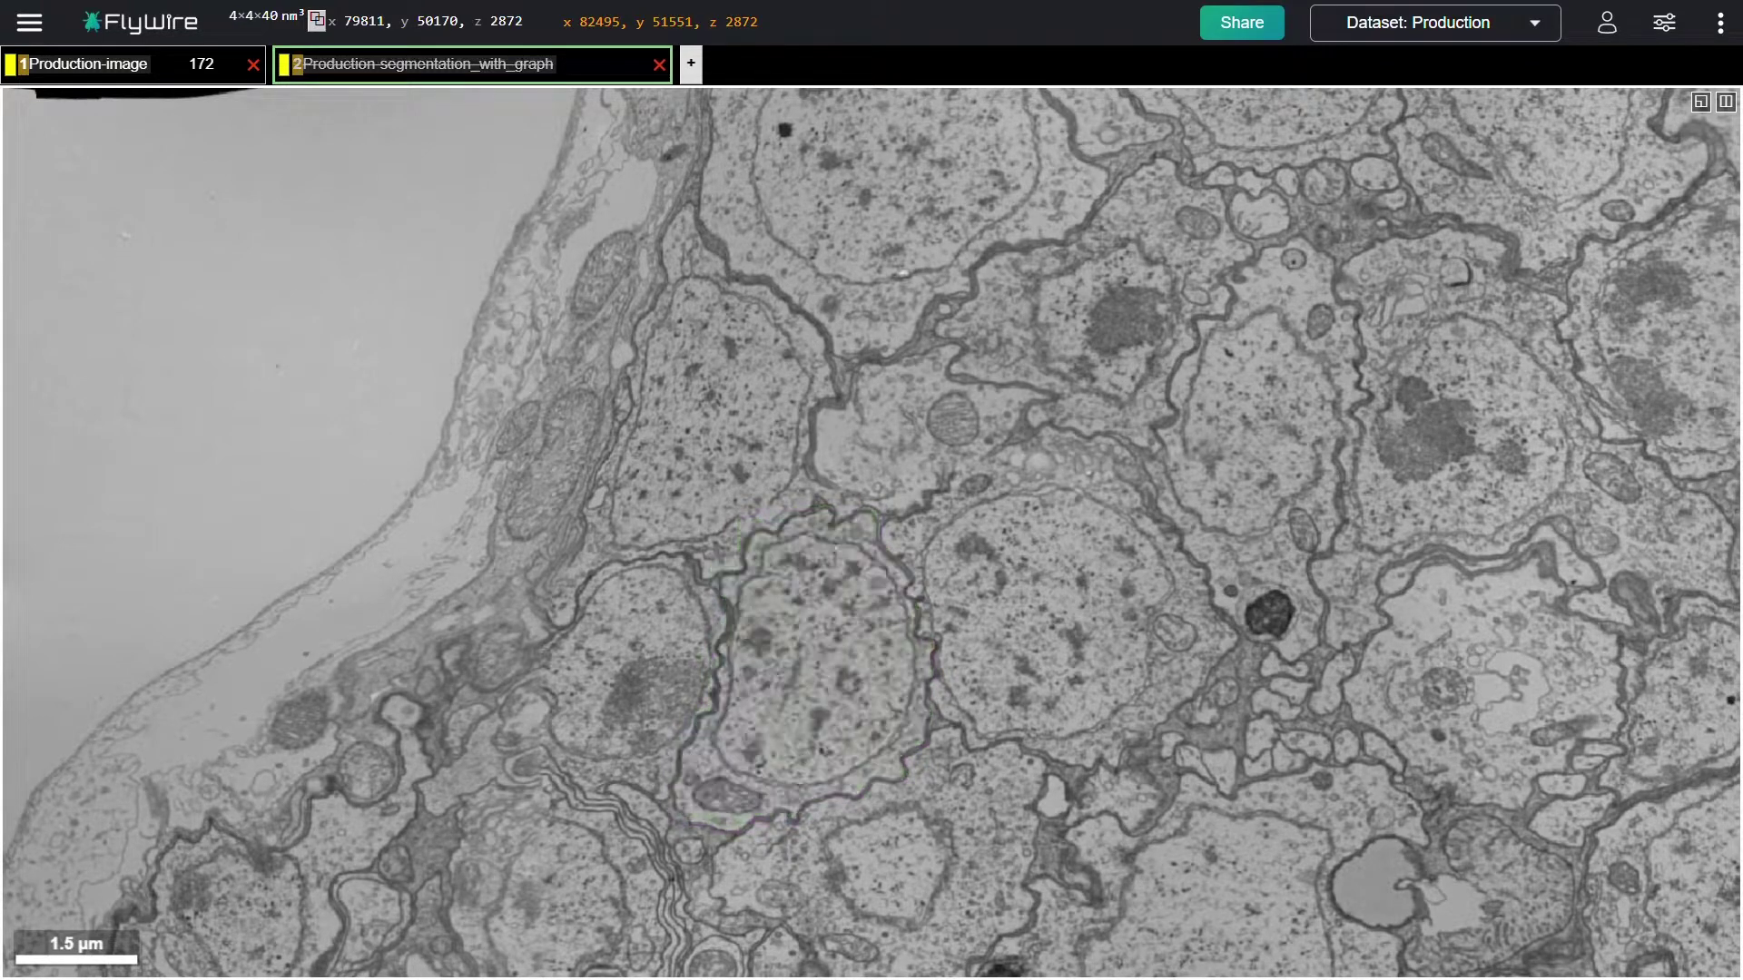
{"action": "key", "text": "2"}
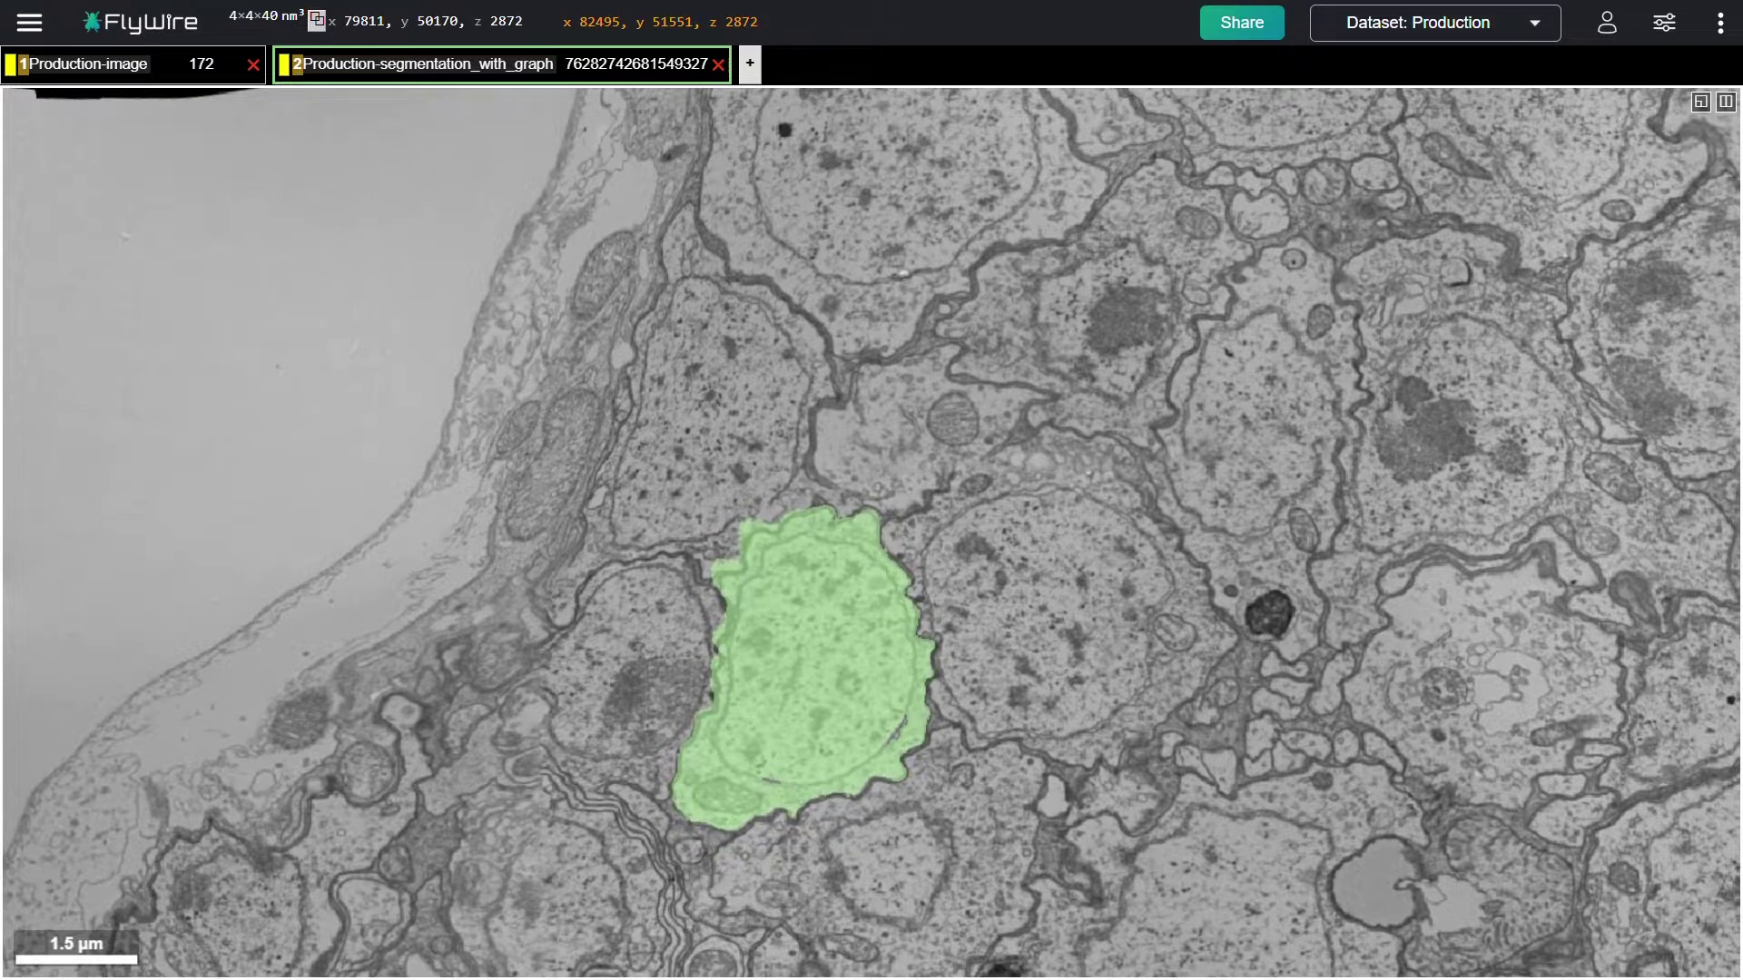
{"action": "key", "text": "2"}
{"action": "key", "text": "2"}
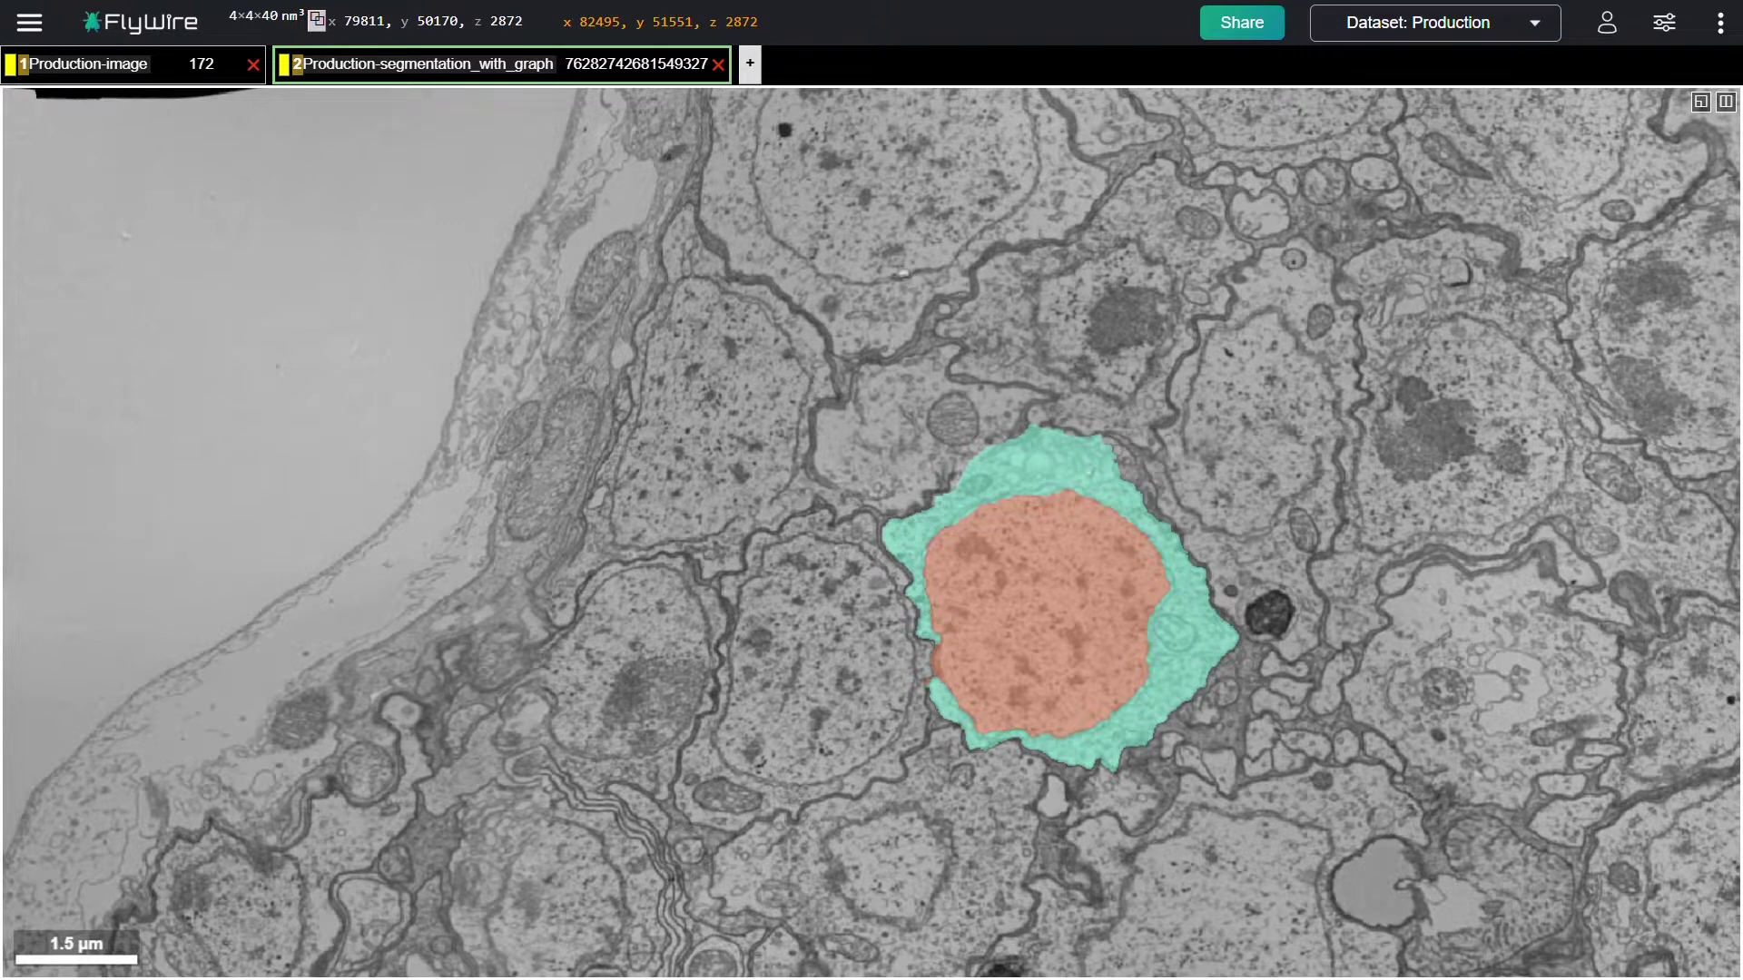
- Activate merge mode and pick a merge point on the orange nucleus segment inside the teal cell
{"action": "key", "text": "m"}
{"action": "key", "text": "m"}
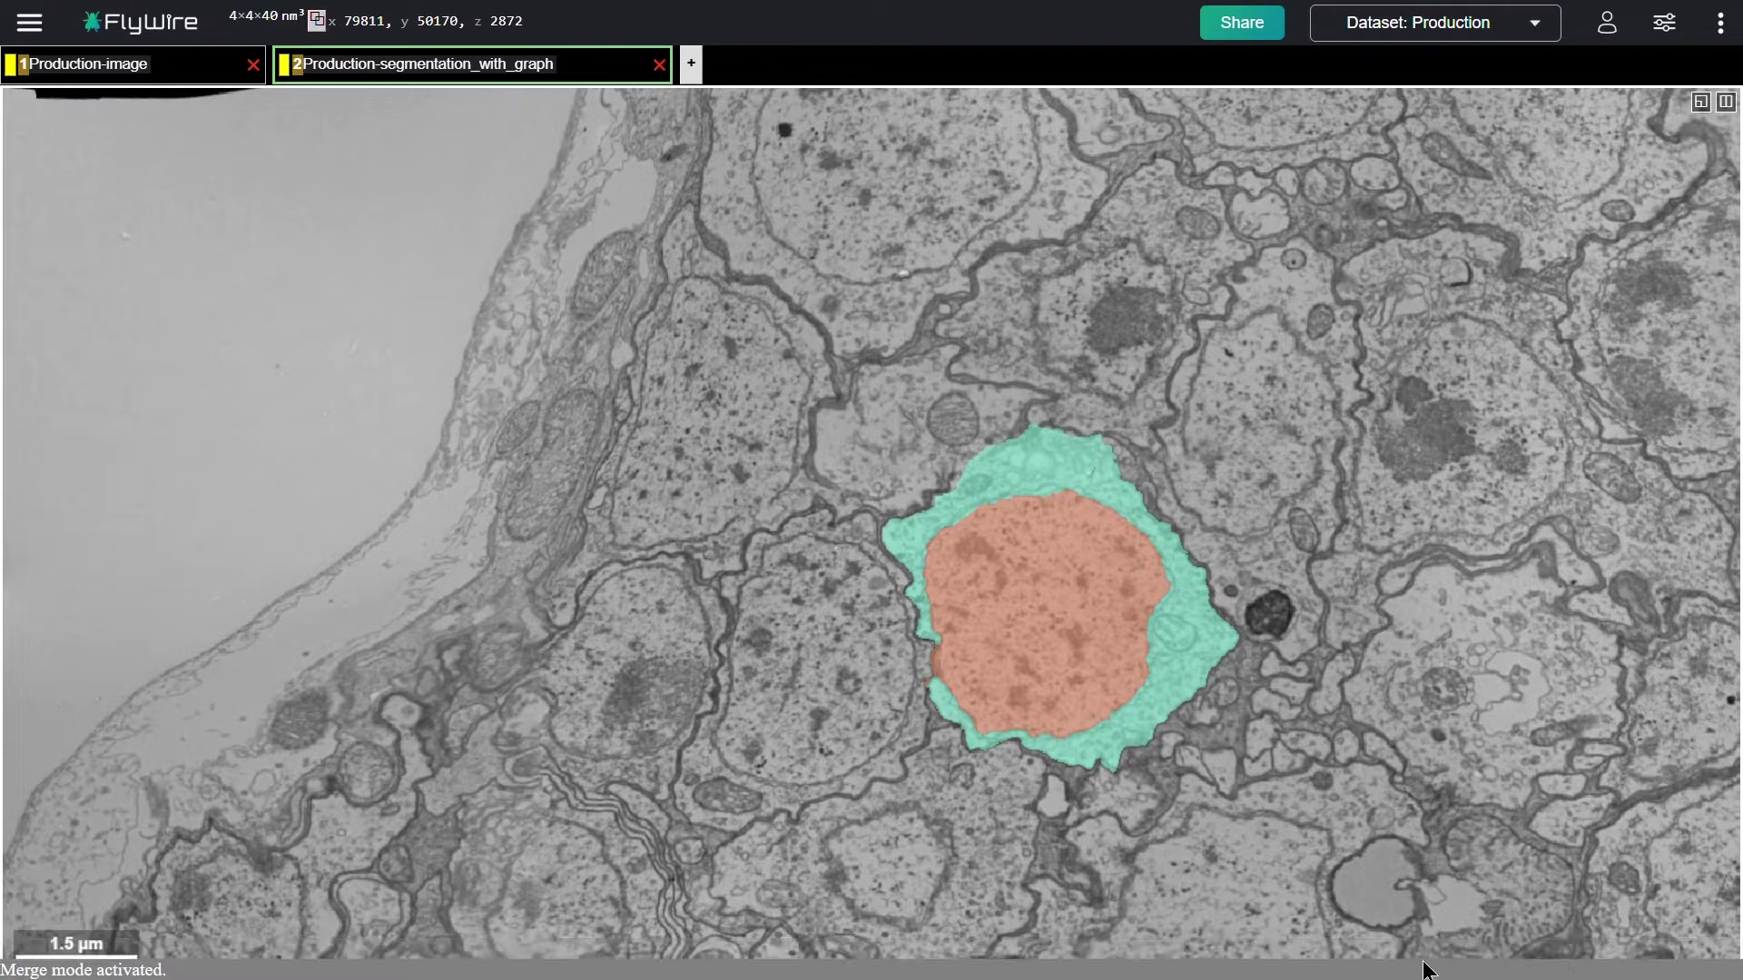
{"action": "left_click", "coordinate": [1102, 648]}
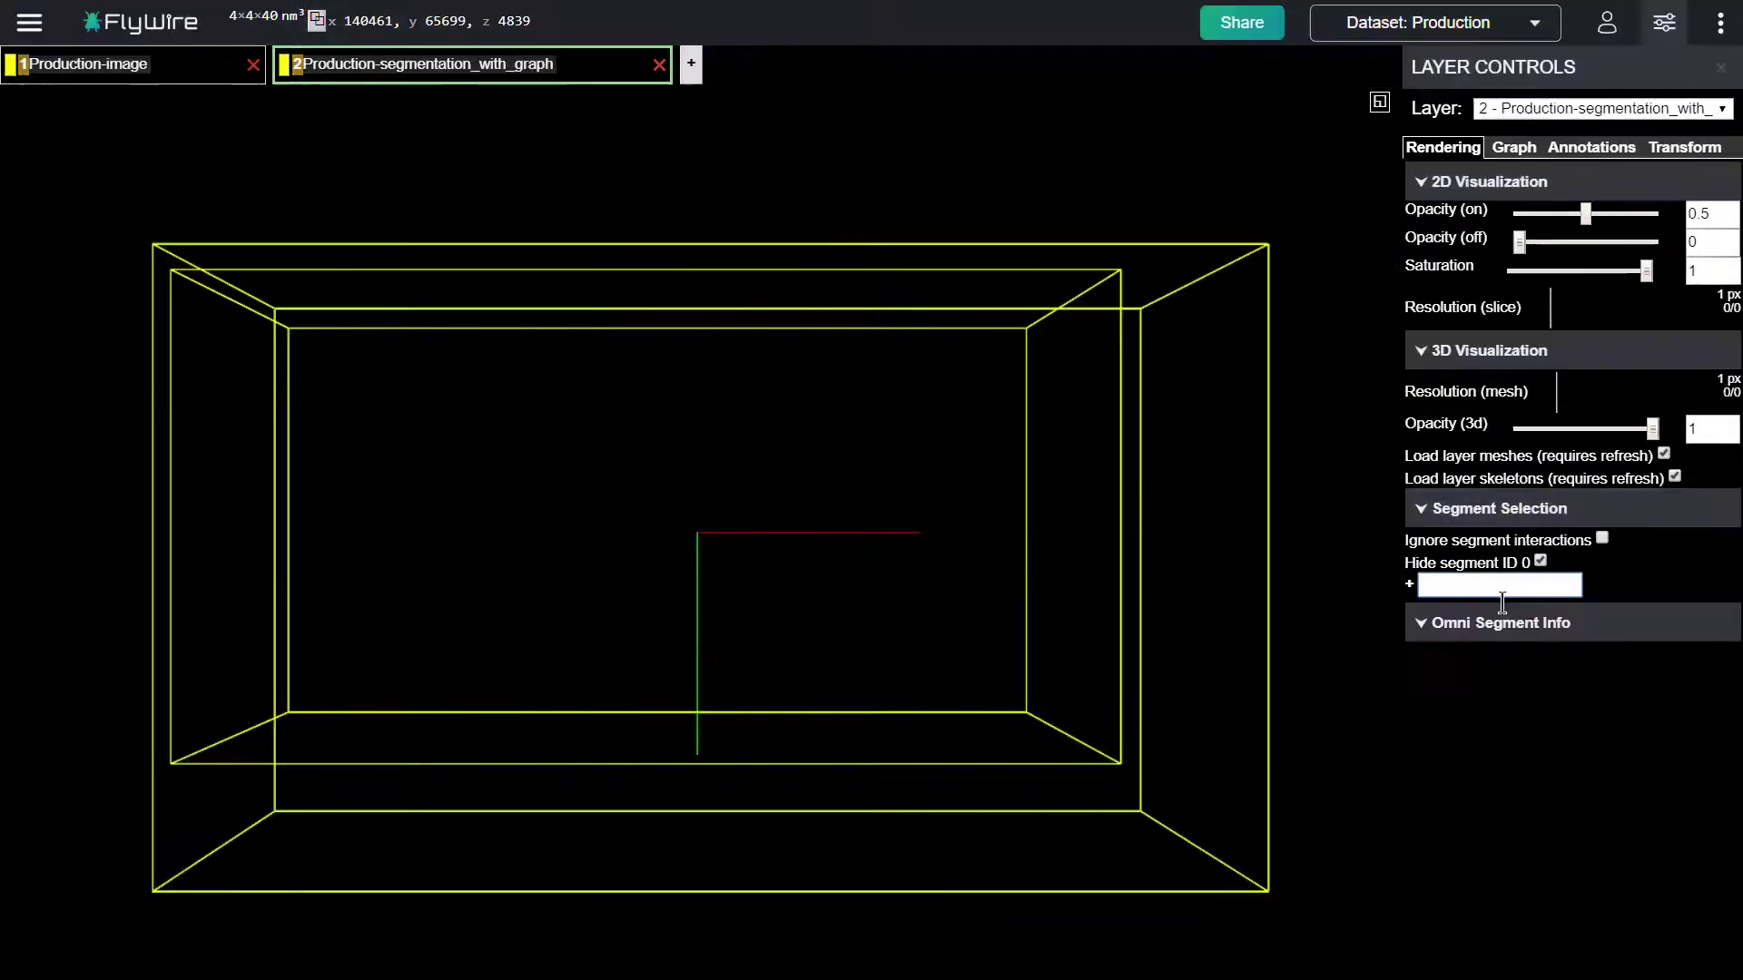
{"action": "key", "text": "ctrl+v"}
{"action": "key", "text": "Return"}
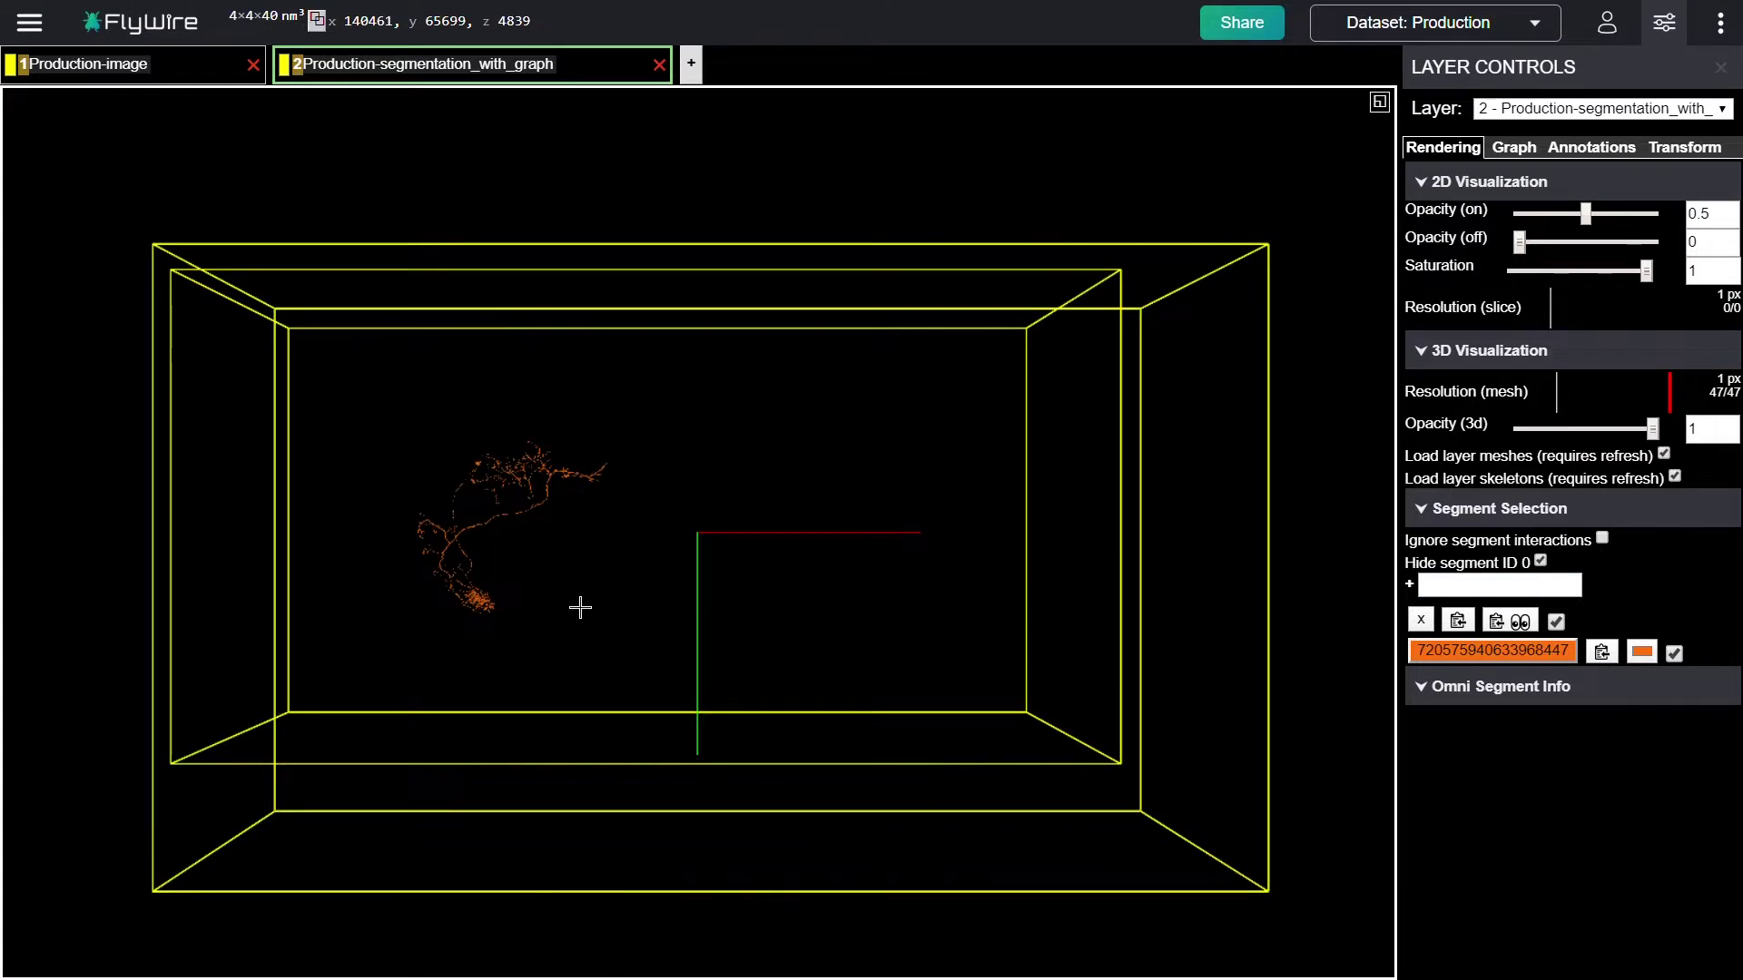
{"action": "left_click_drag", "start_coordinate": [583, 614], "coordinate": [794, 582], "text": "shift"}
{"action": "scroll", "coordinate": [794, 583], "scroll_direction": "up", "scroll_amount": 5}
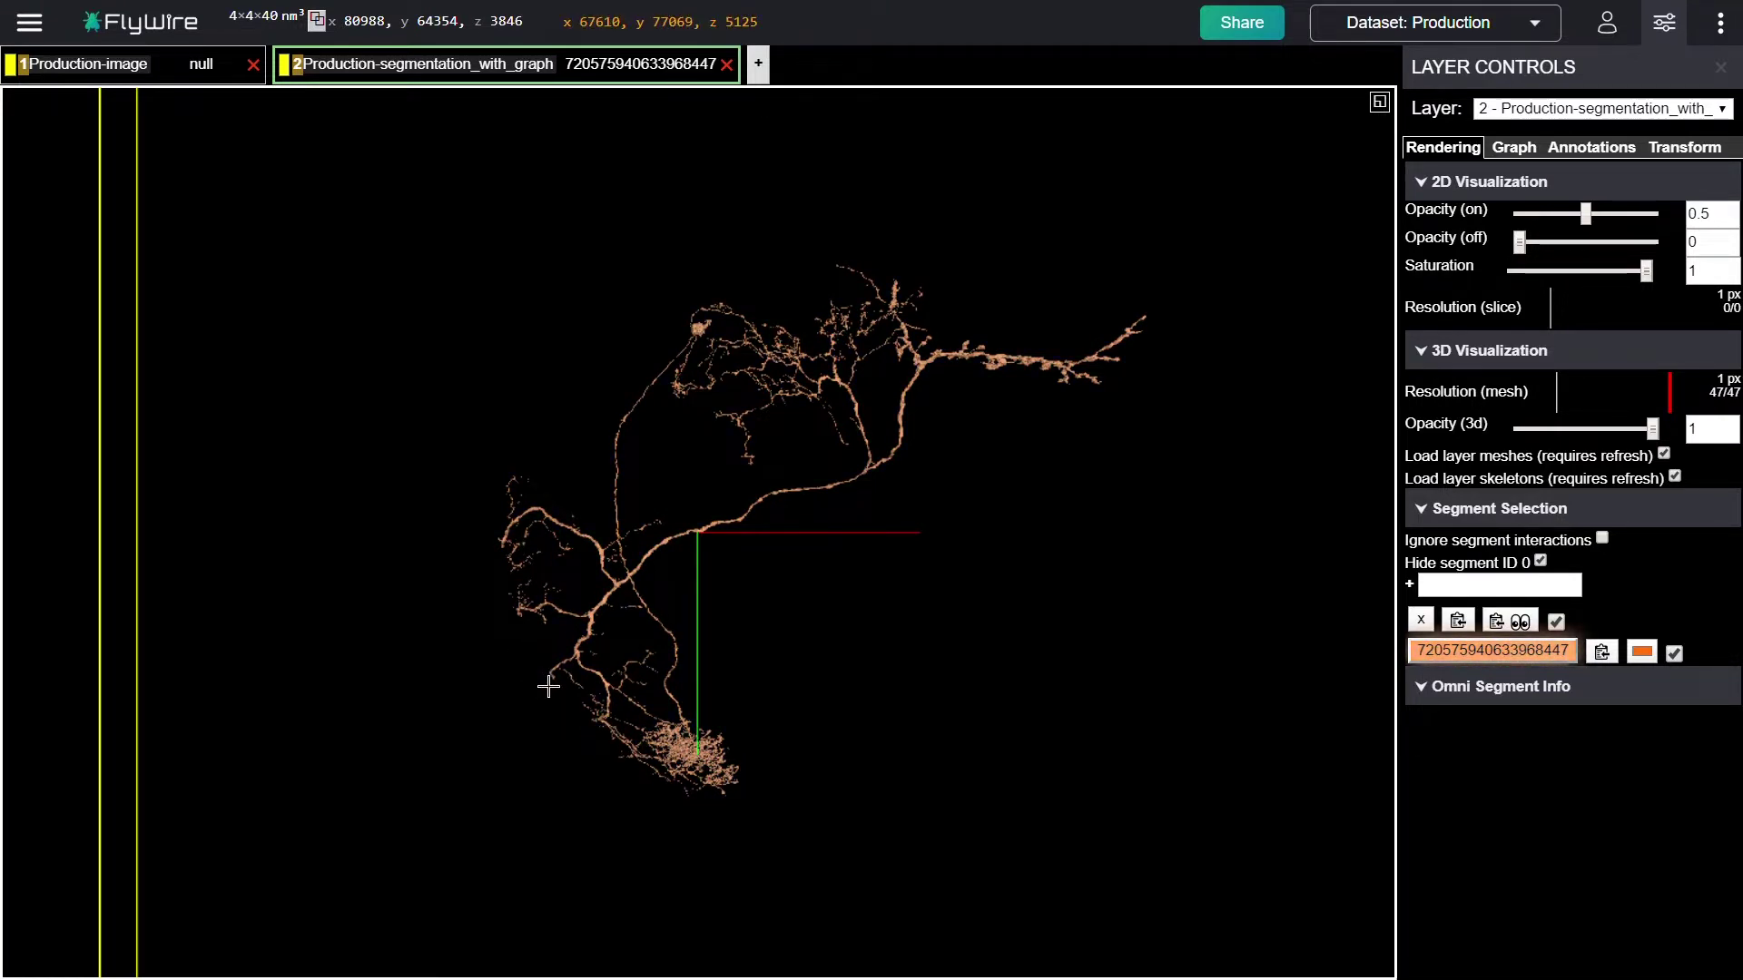
- Find a path from a source point on the thin neurite above the dense arbor to a target on the thick neighbouring branch
{"action": "right_click", "coordinate": [598, 640]}
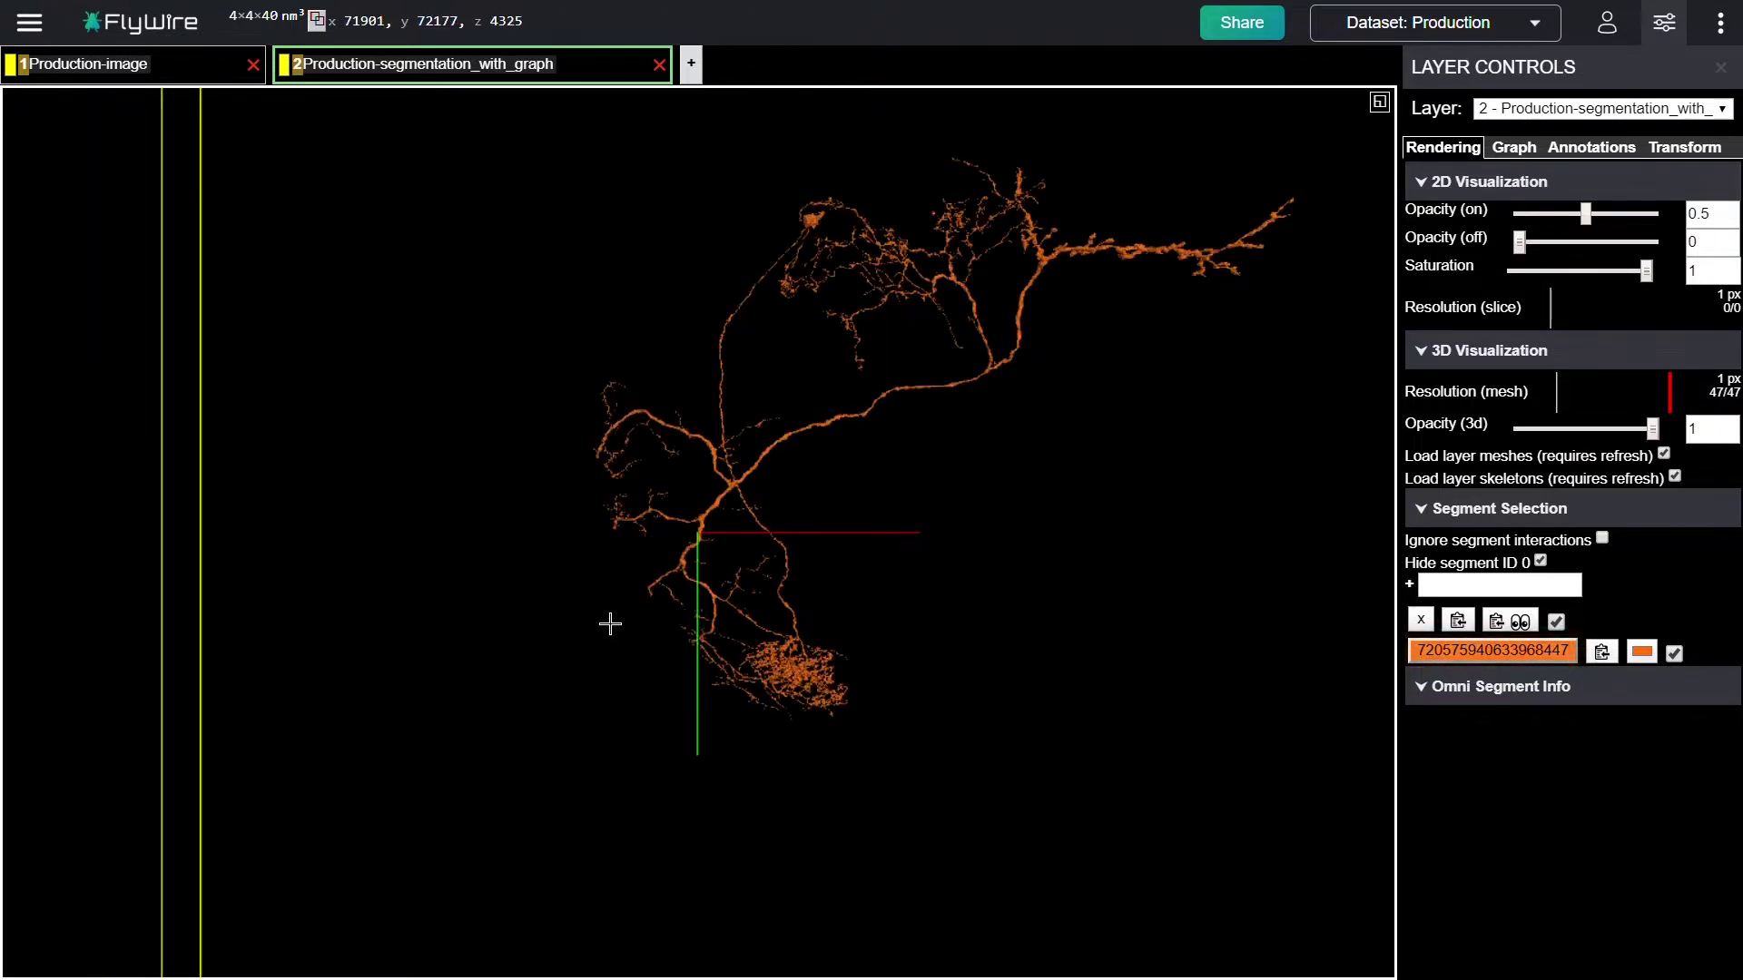
{"action": "scroll", "coordinate": [652, 590], "scroll_direction": "up", "scroll_amount": 5}
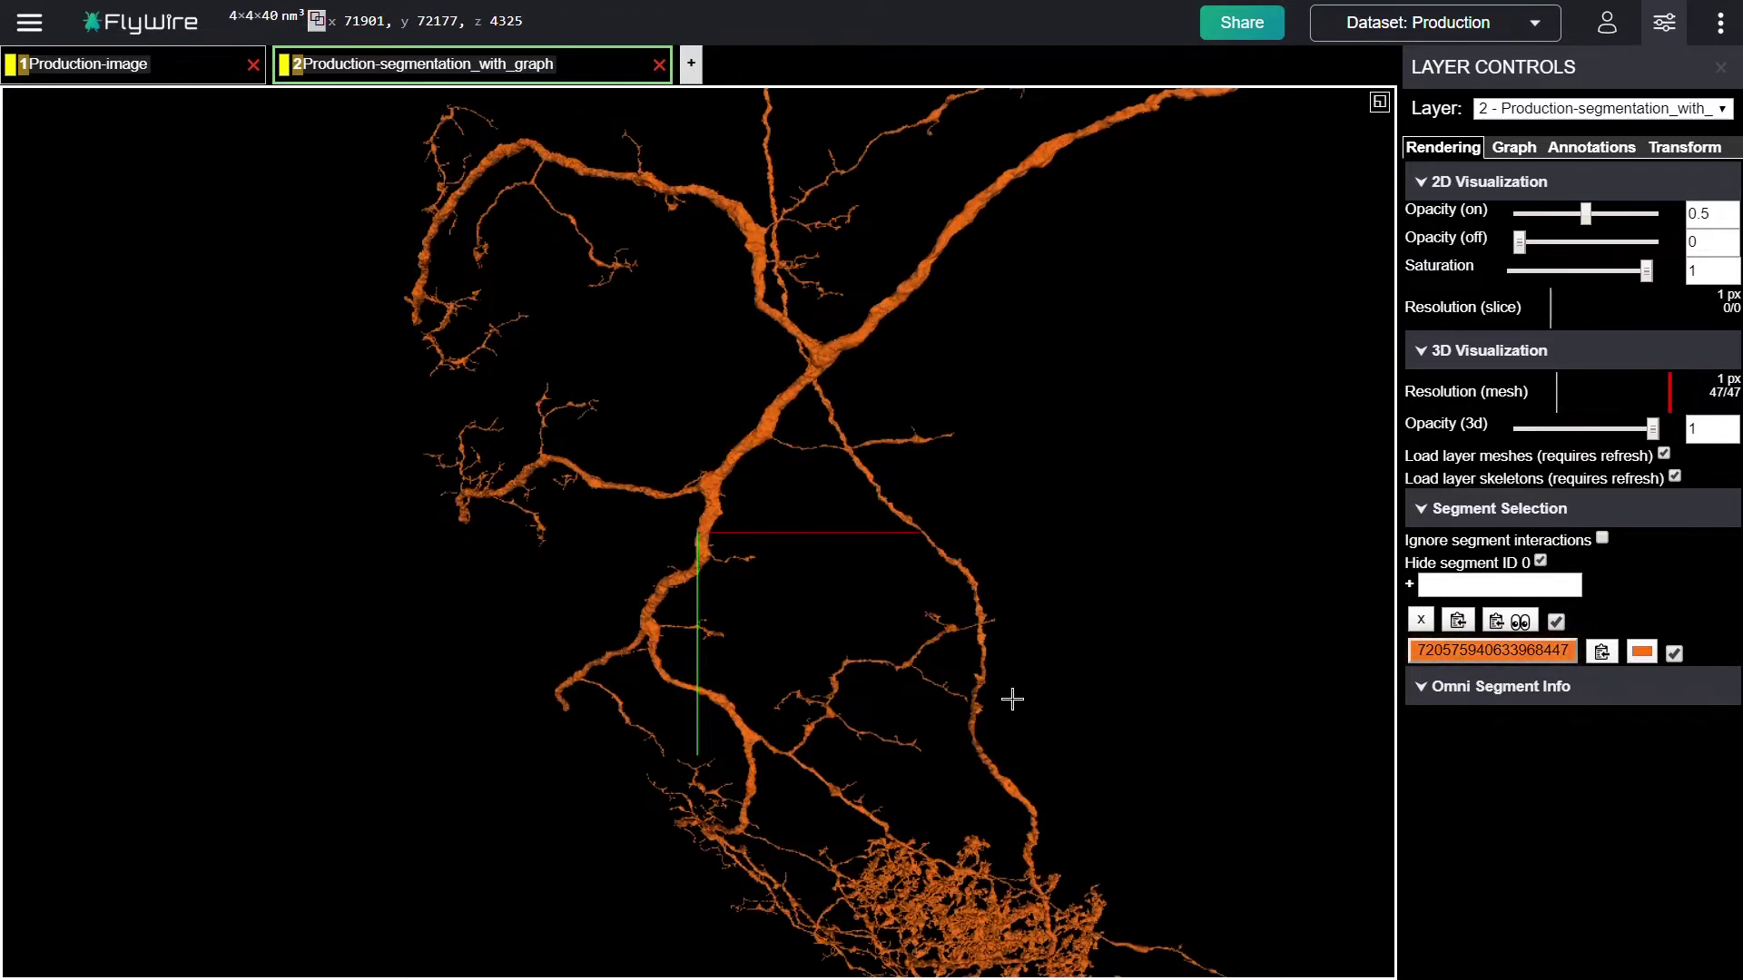
{"action": "left_click_drag", "start_coordinate": [1012, 699], "coordinate": [915, 483]}
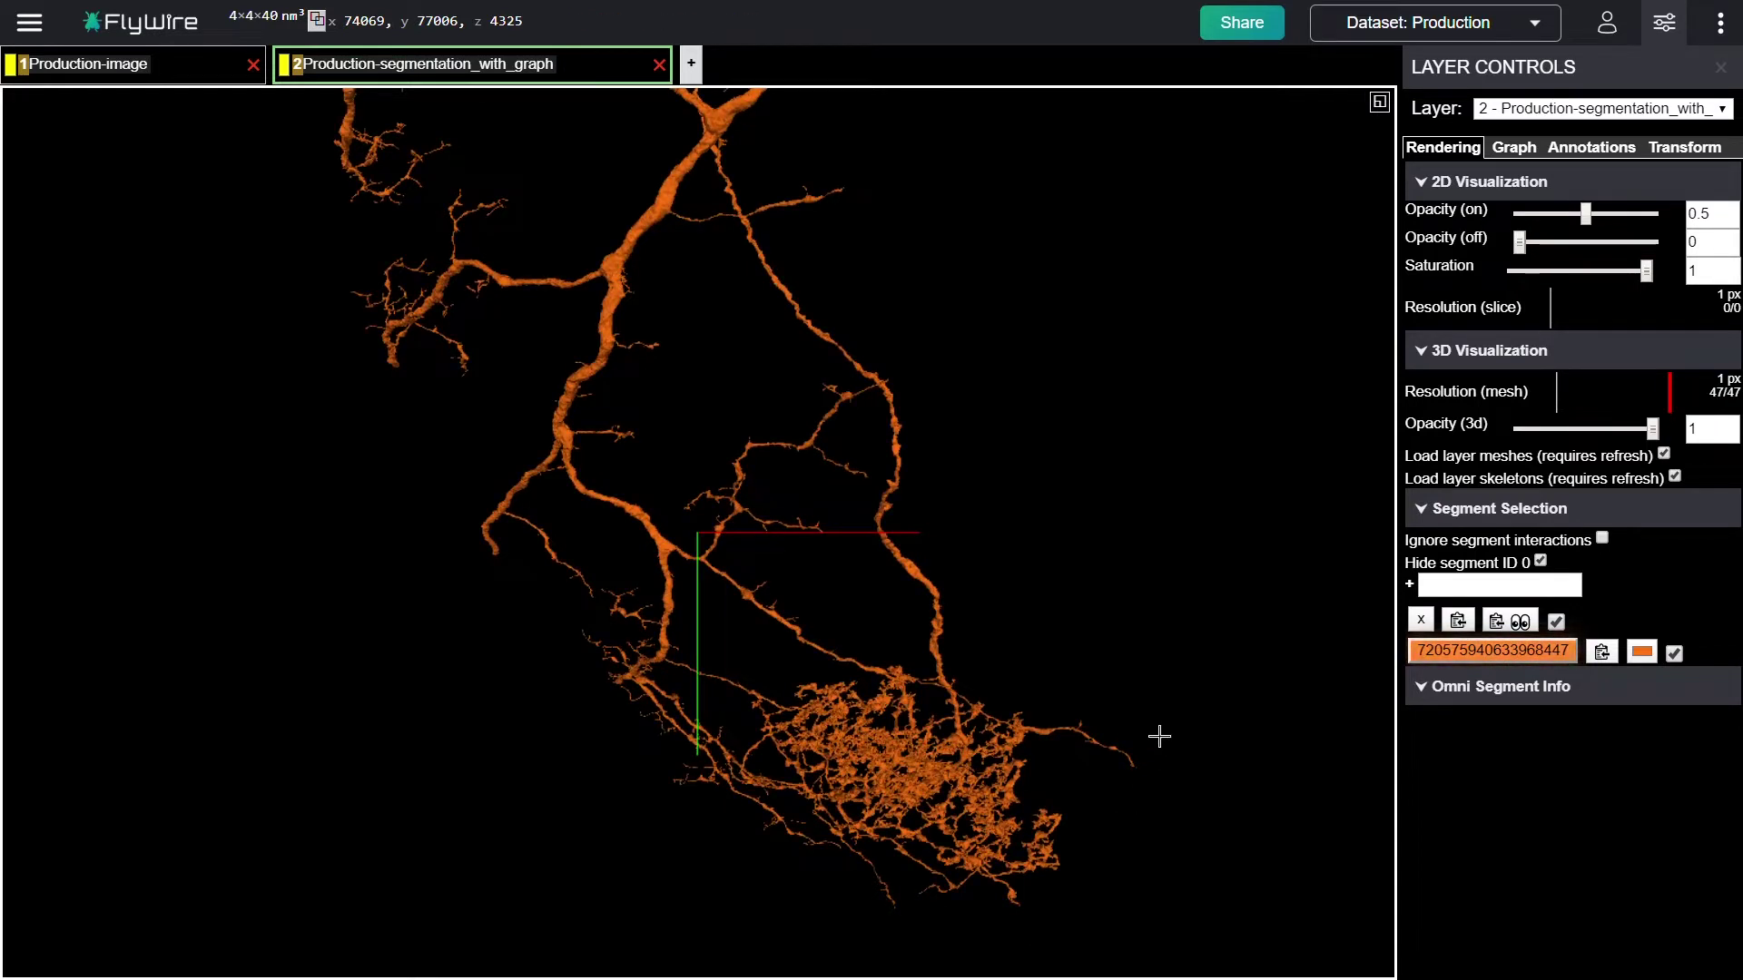
{"action": "left_click", "coordinate": [1455, 148]}
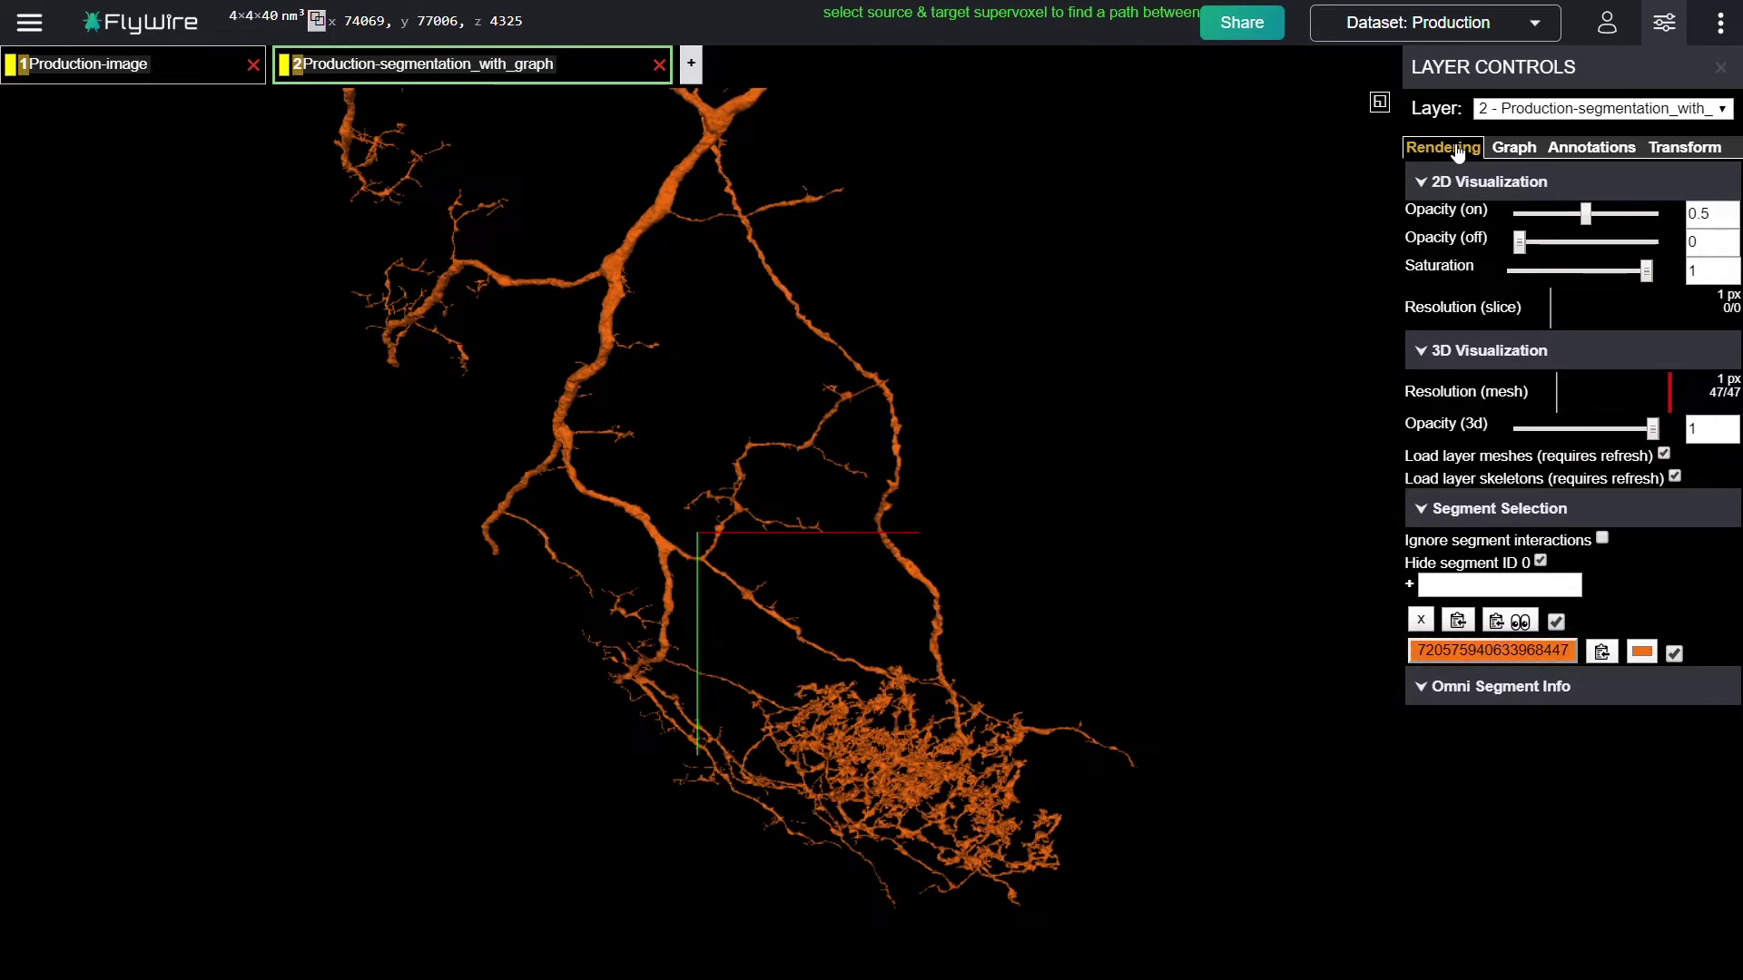
{"action": "left_click", "coordinate": [1514, 148]}
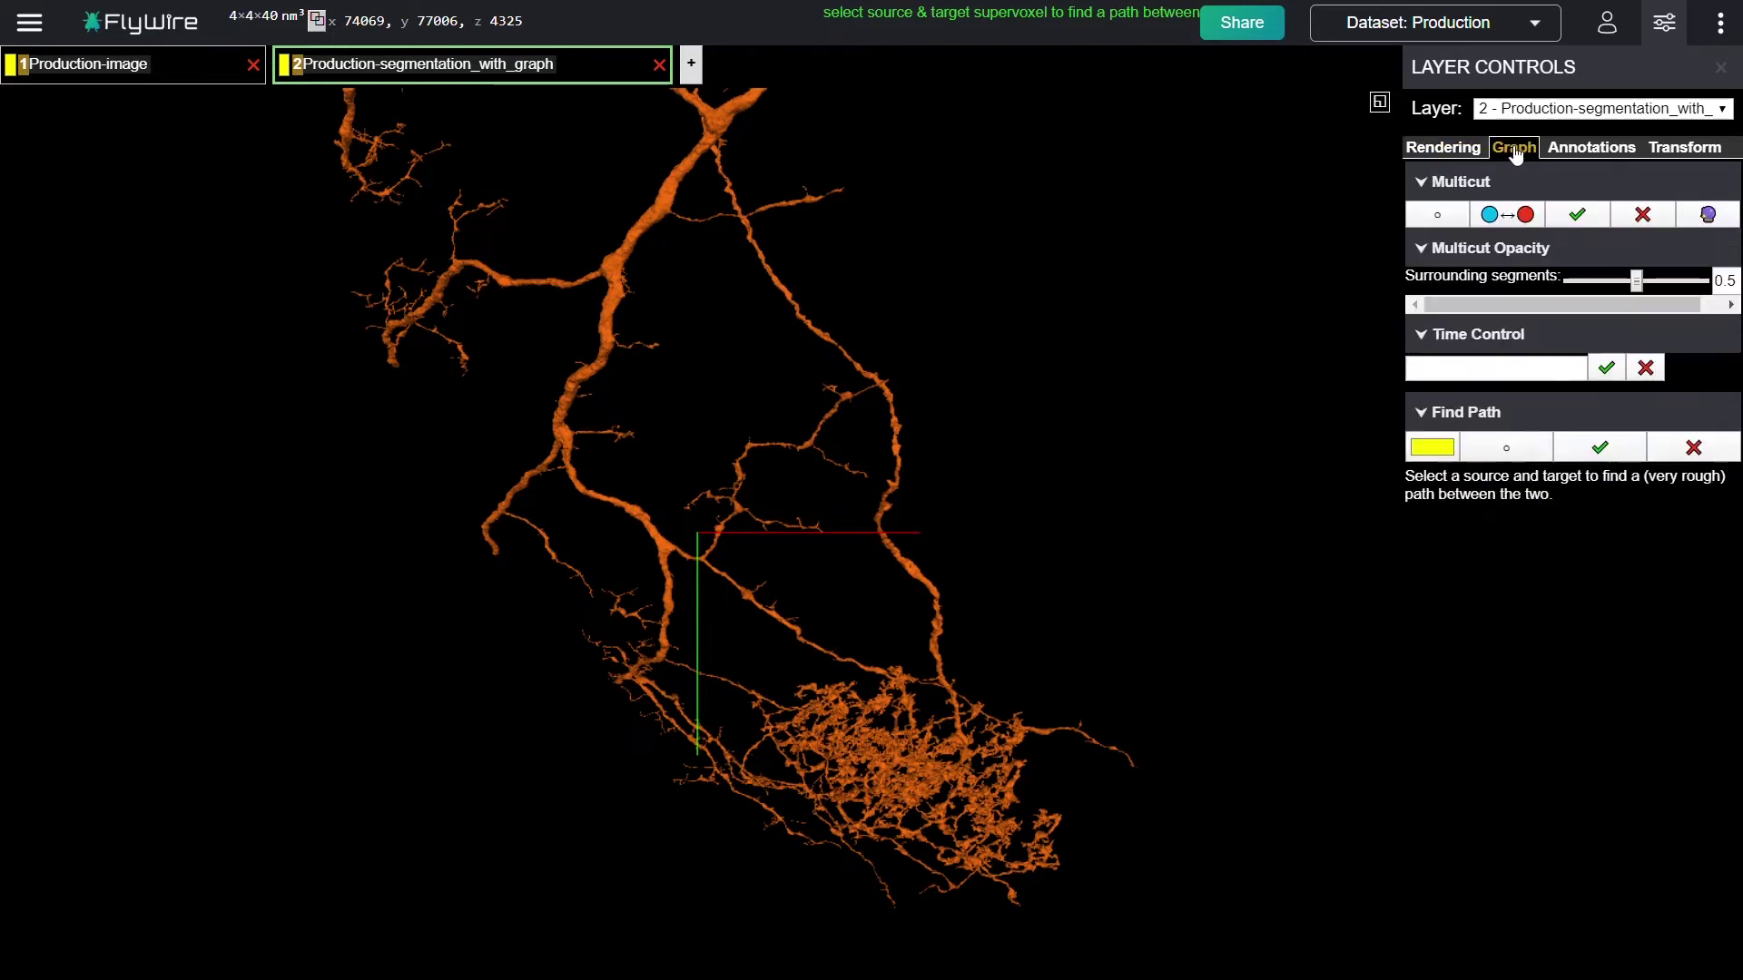
{"action": "left_click", "coordinate": [922, 579]}
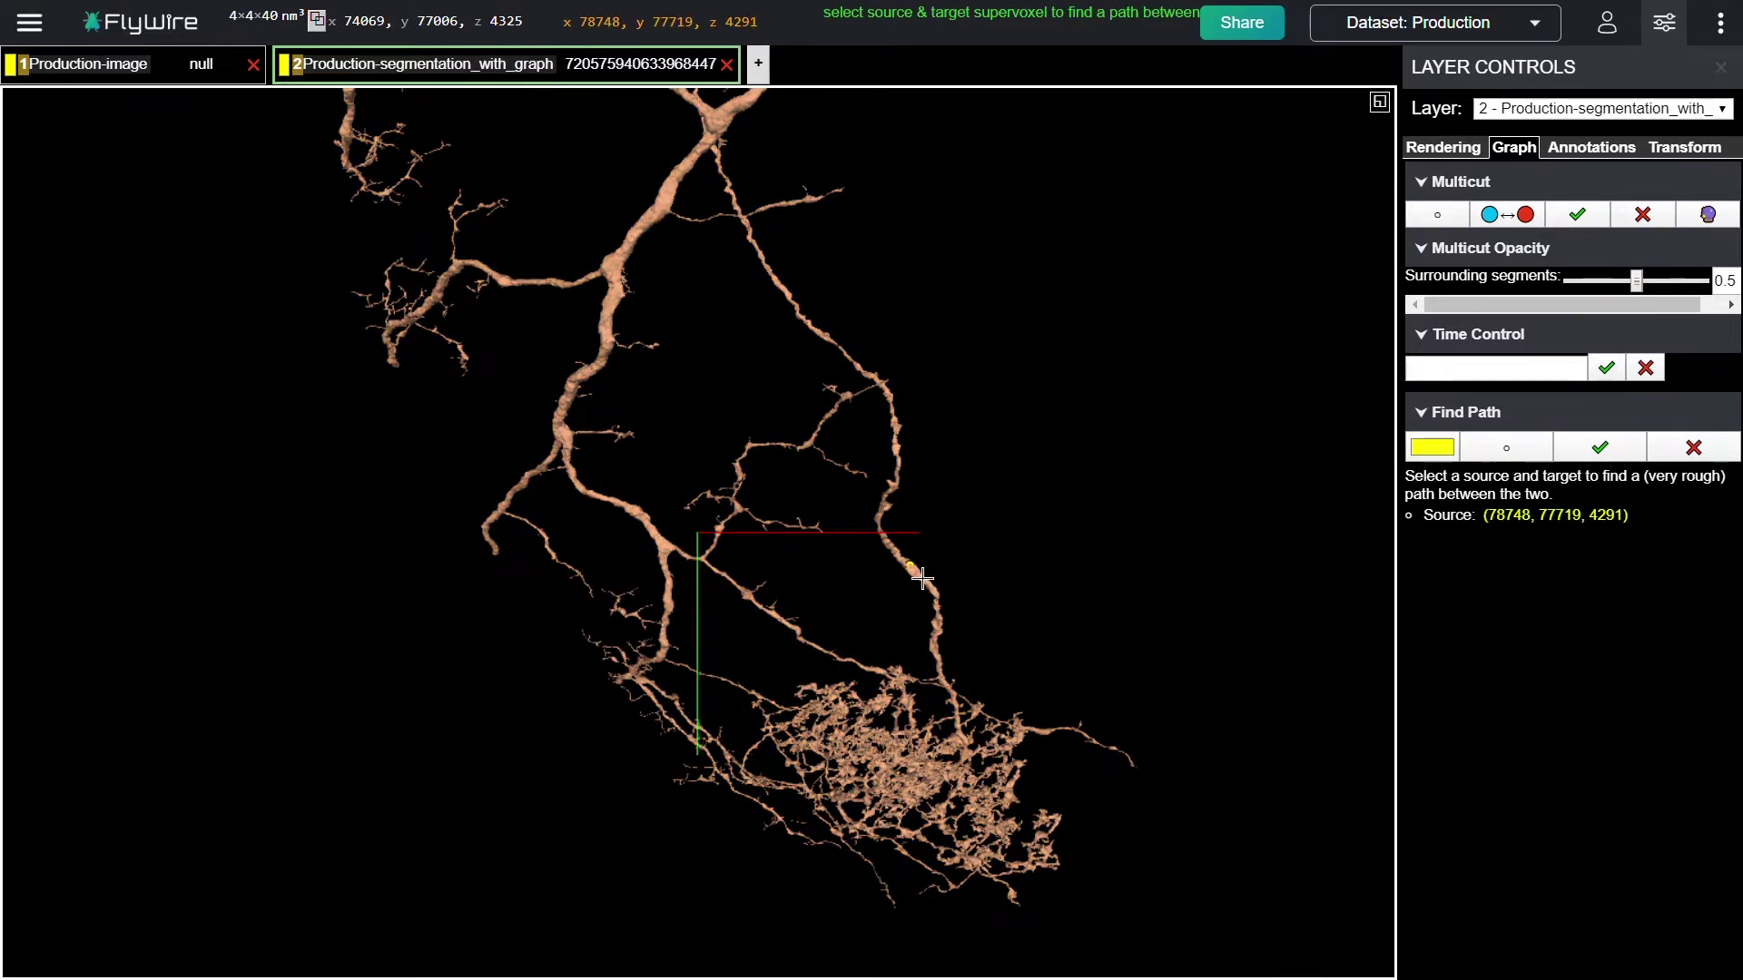
{"action": "left_click", "coordinate": [653, 525]}
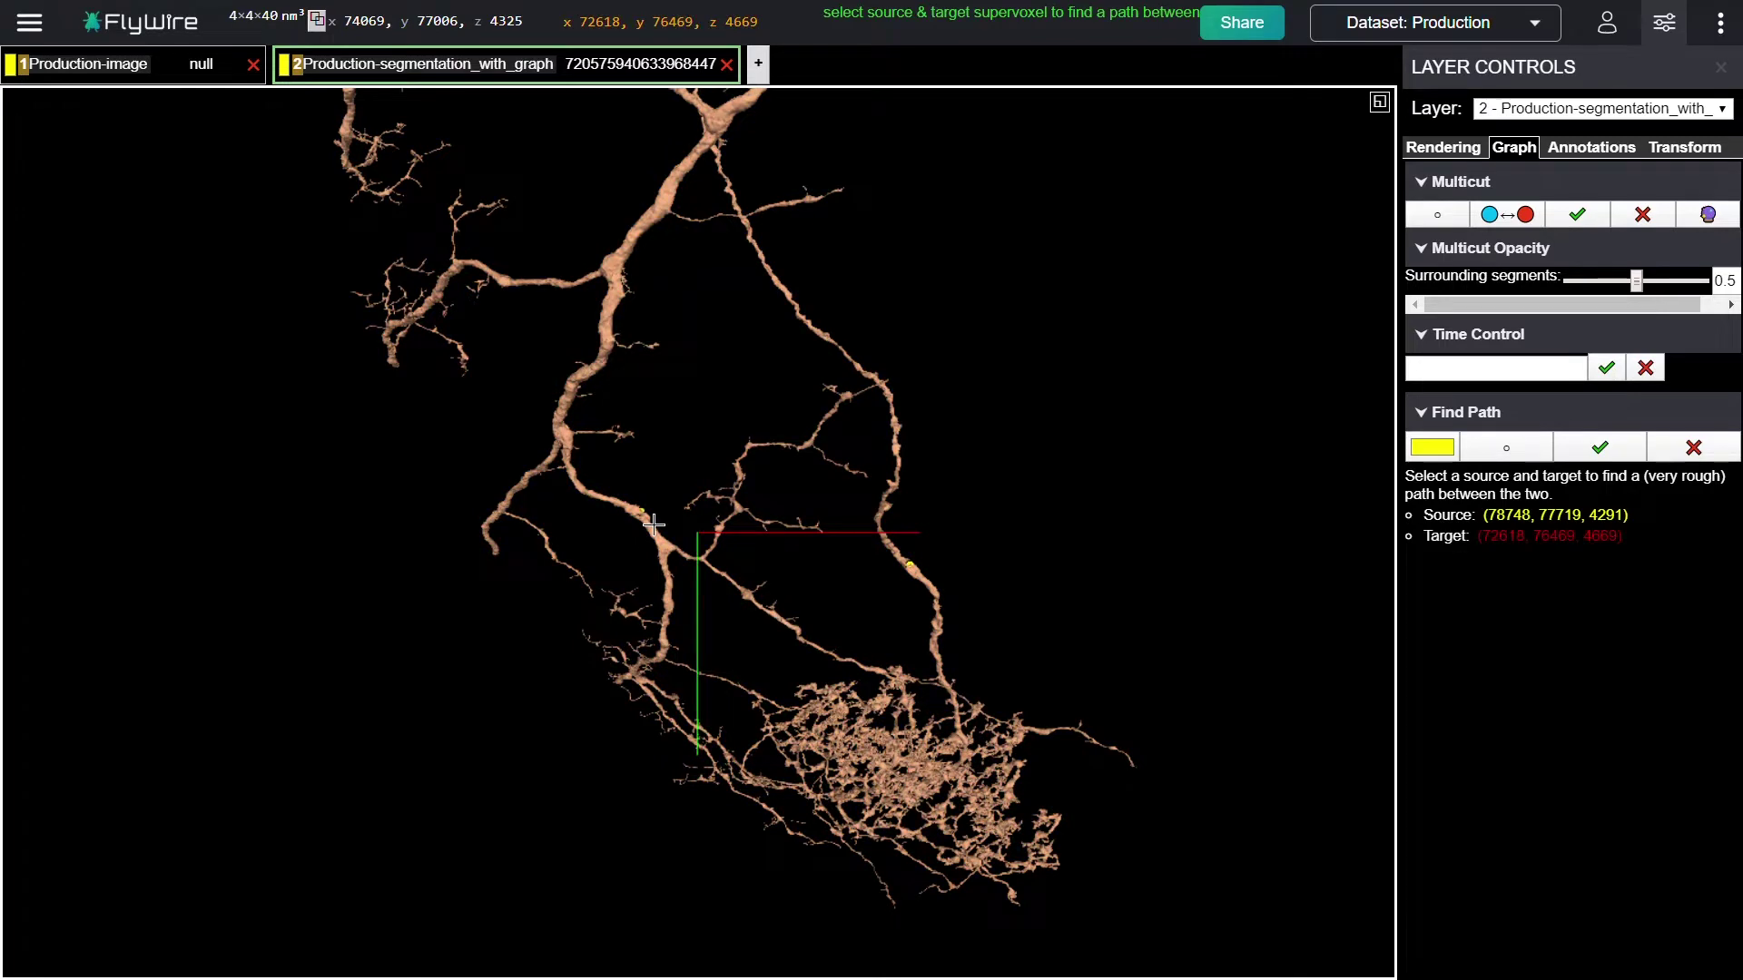
{"action": "left_click", "coordinate": [1599, 450]}
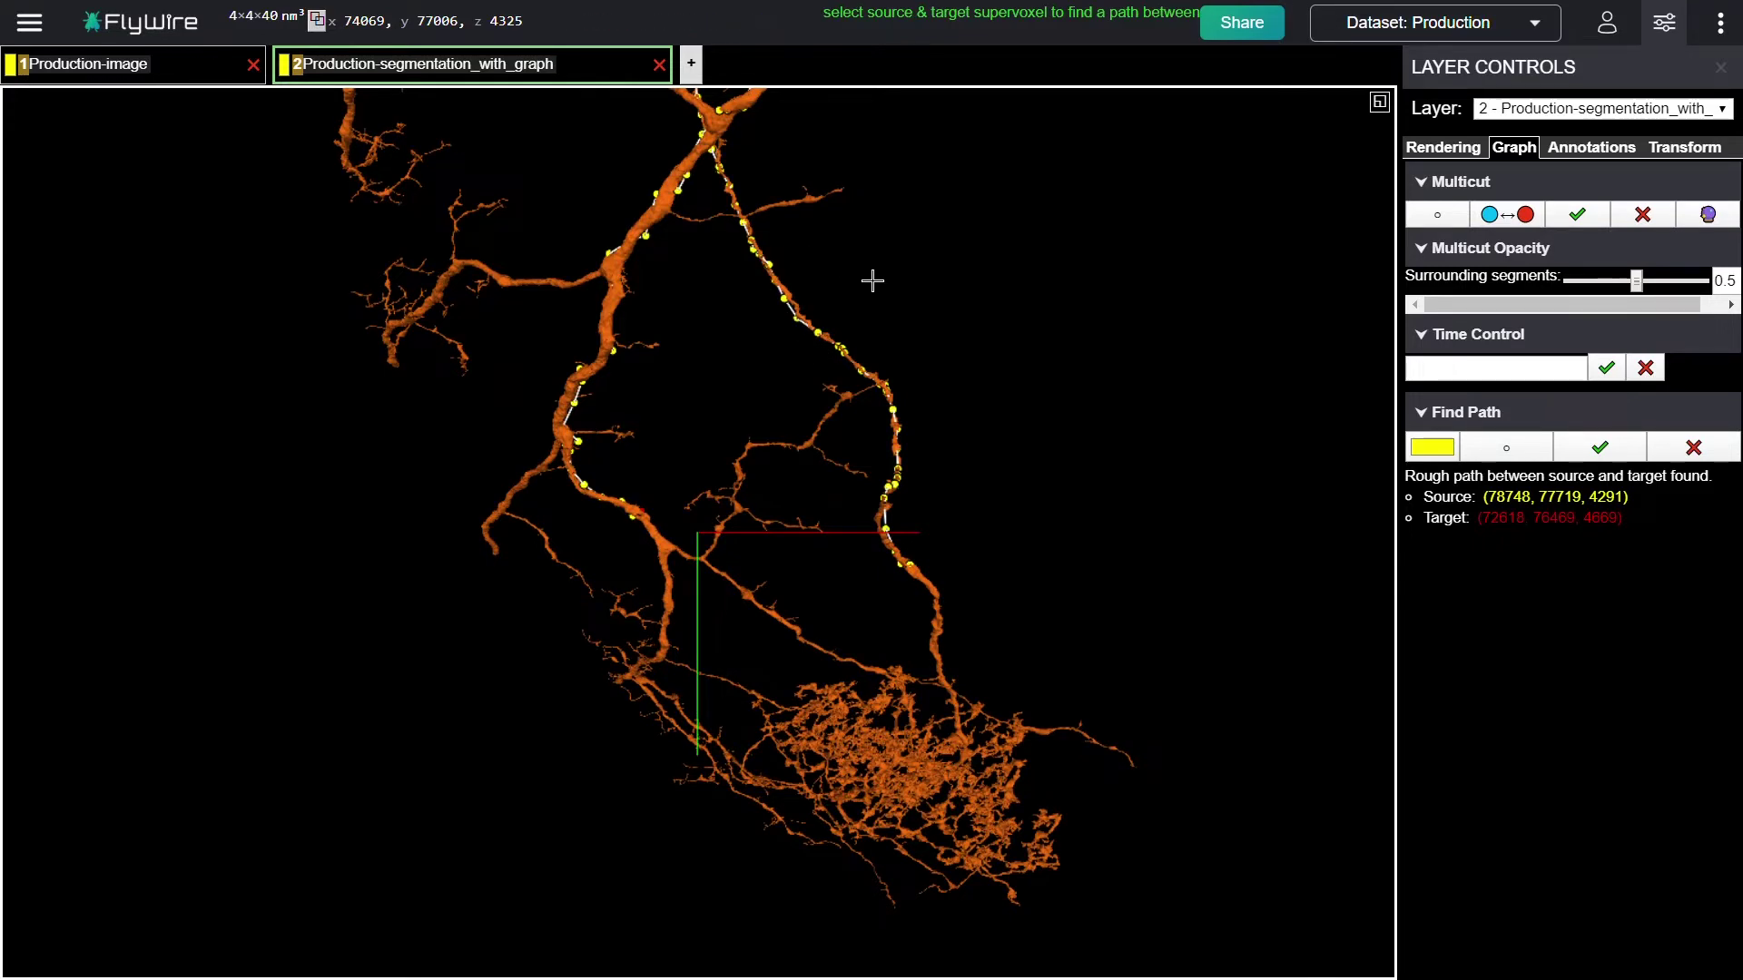
- Trace the found path up to the cell body and examine from several angles how its neurites connect there
{"action": "left_click_drag", "start_coordinate": [872, 280], "coordinate": [950, 417]}
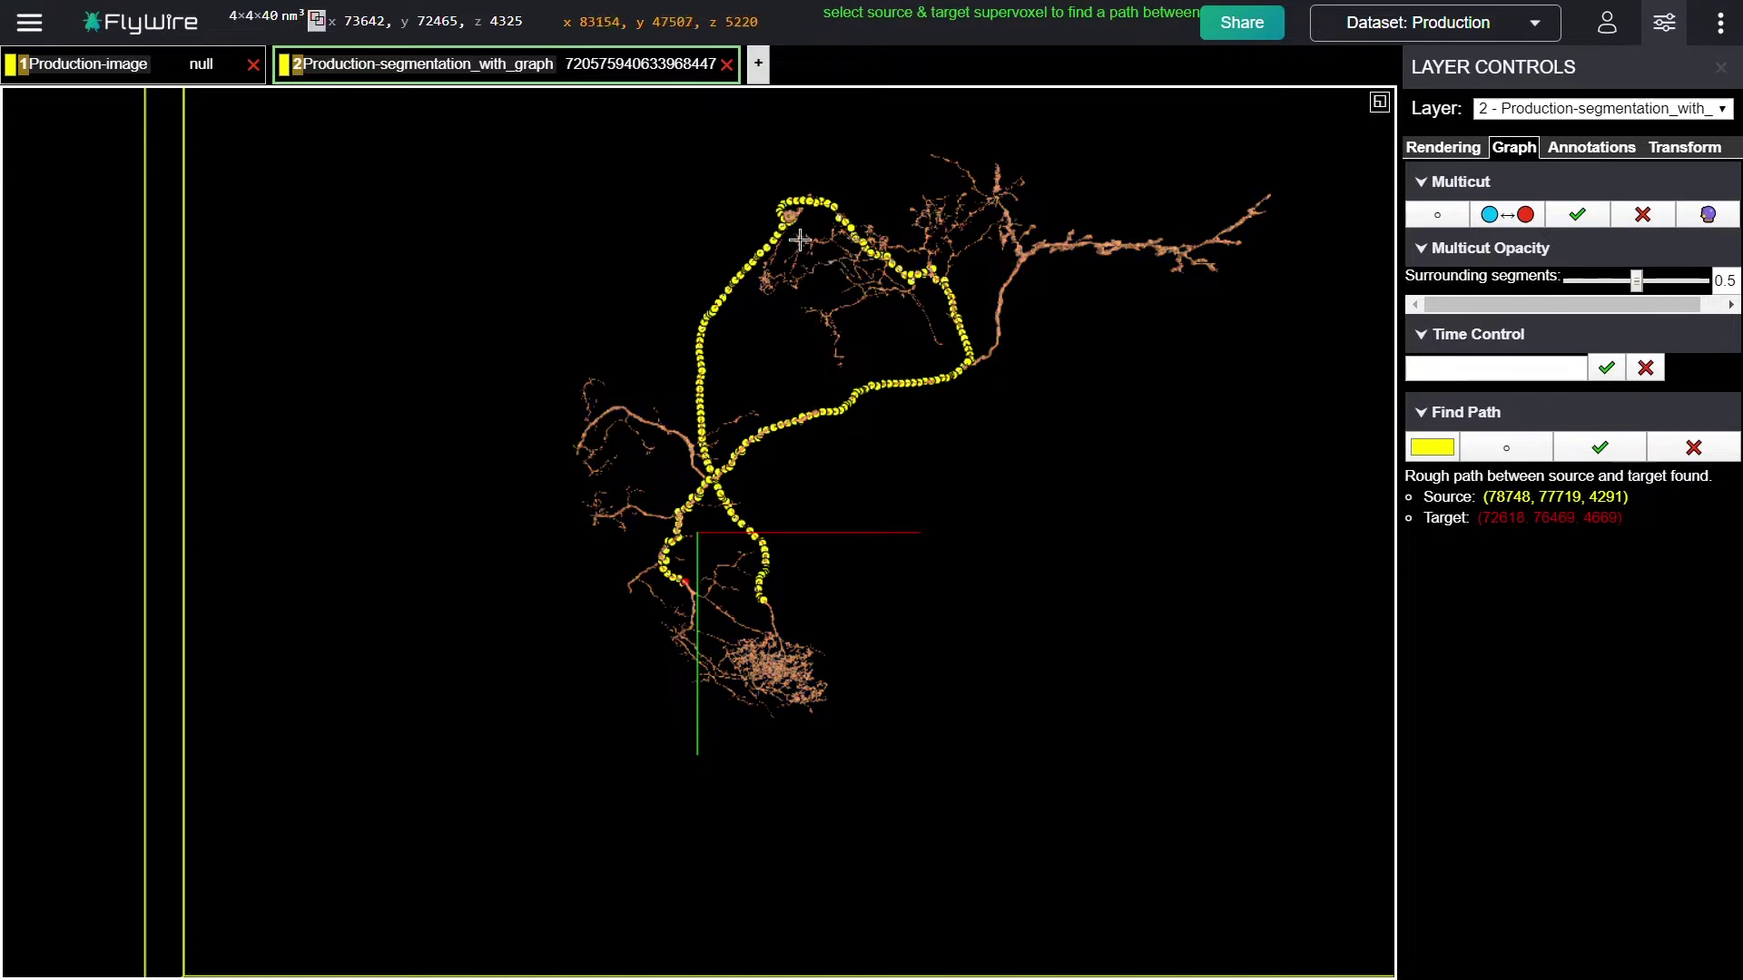
{"action": "right_click", "coordinate": [796, 236]}
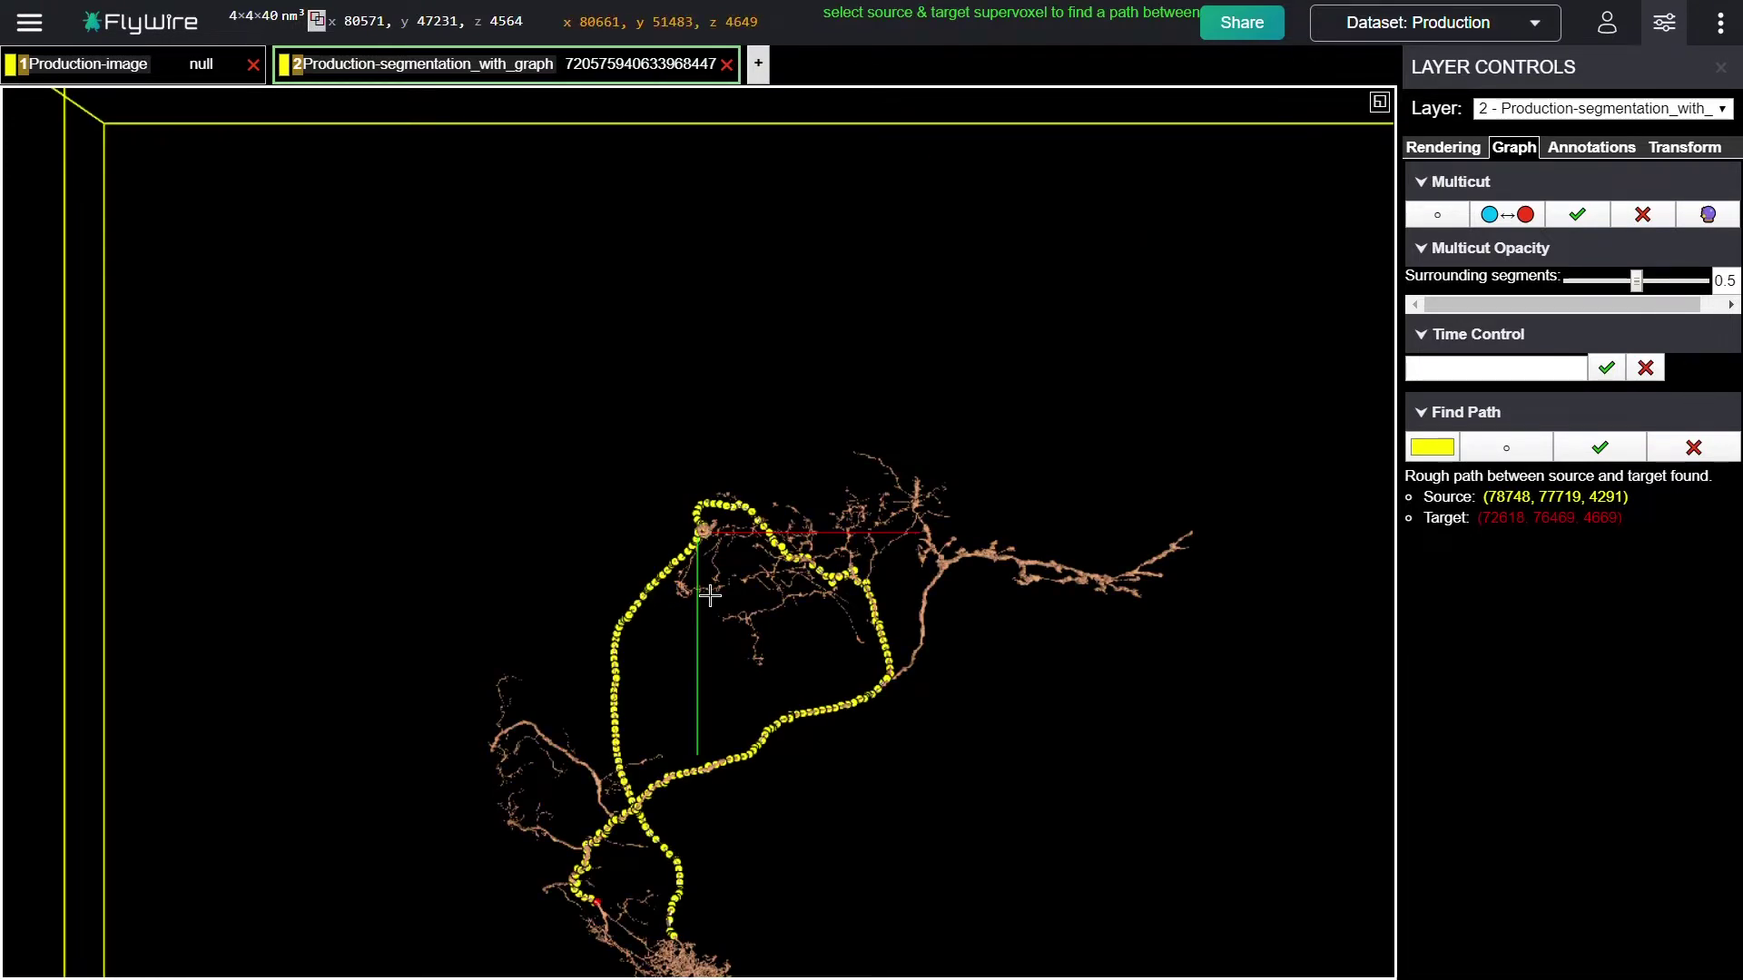
{"action": "scroll", "coordinate": [710, 595], "scroll_direction": "up", "scroll_amount": 5}
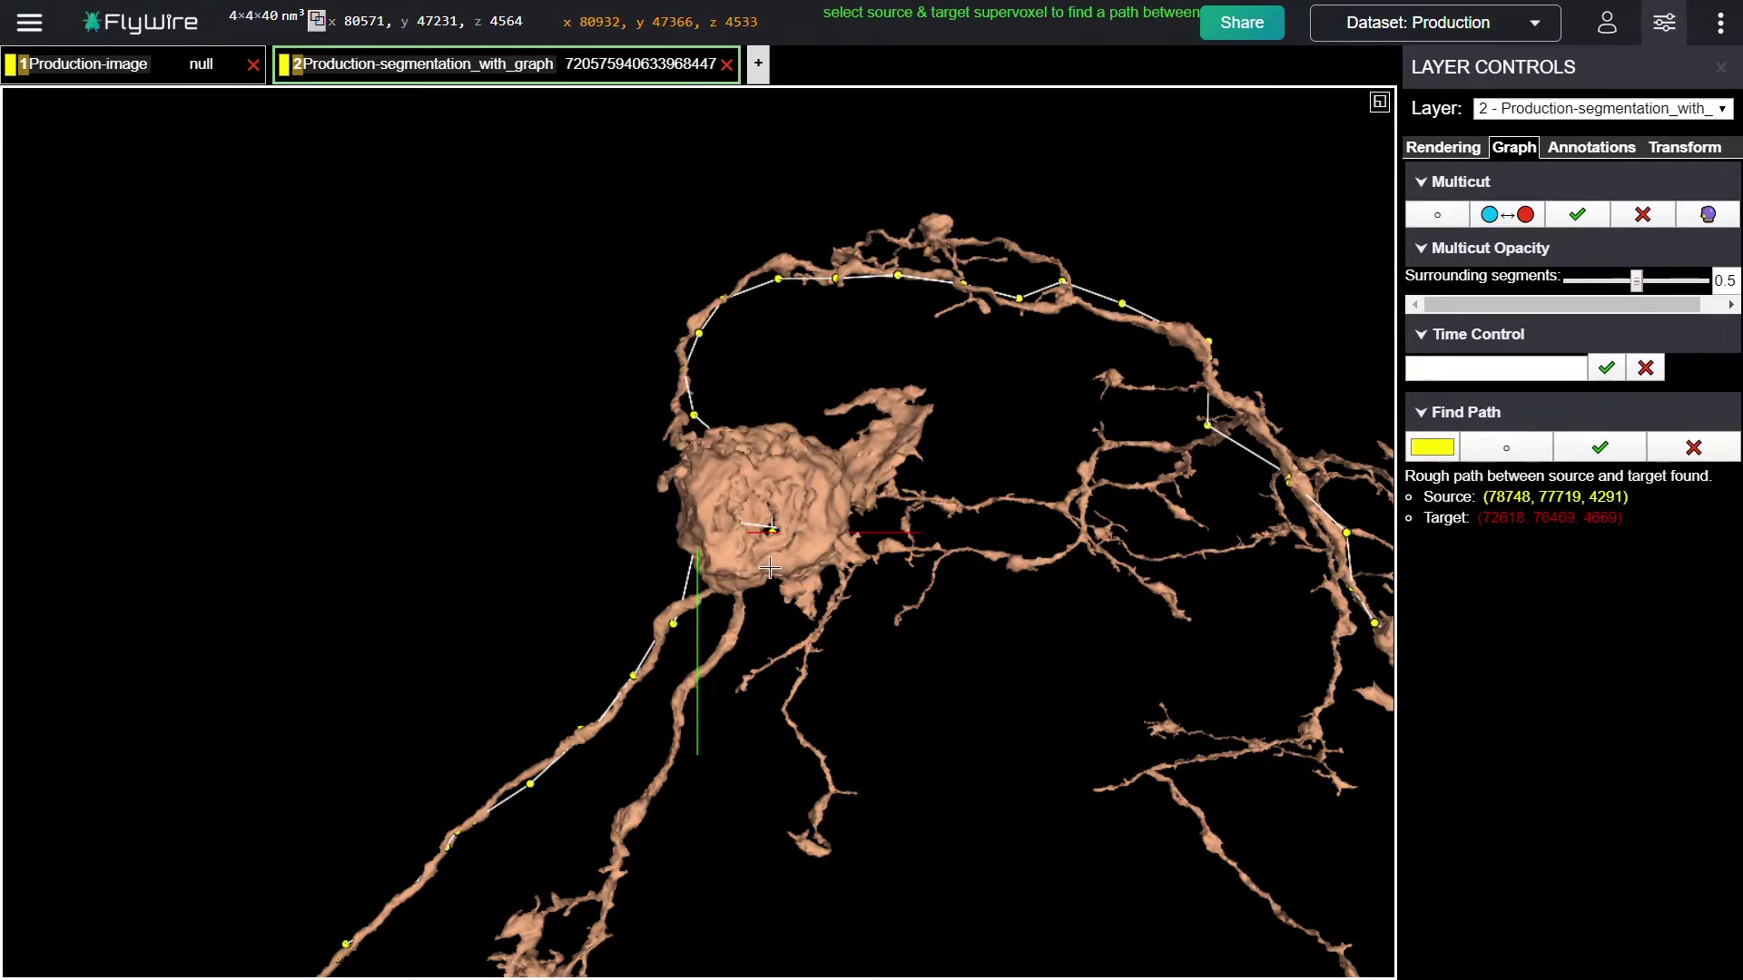
{"action": "scroll", "coordinate": [770, 568], "scroll_direction": "down", "scroll_amount": 10}
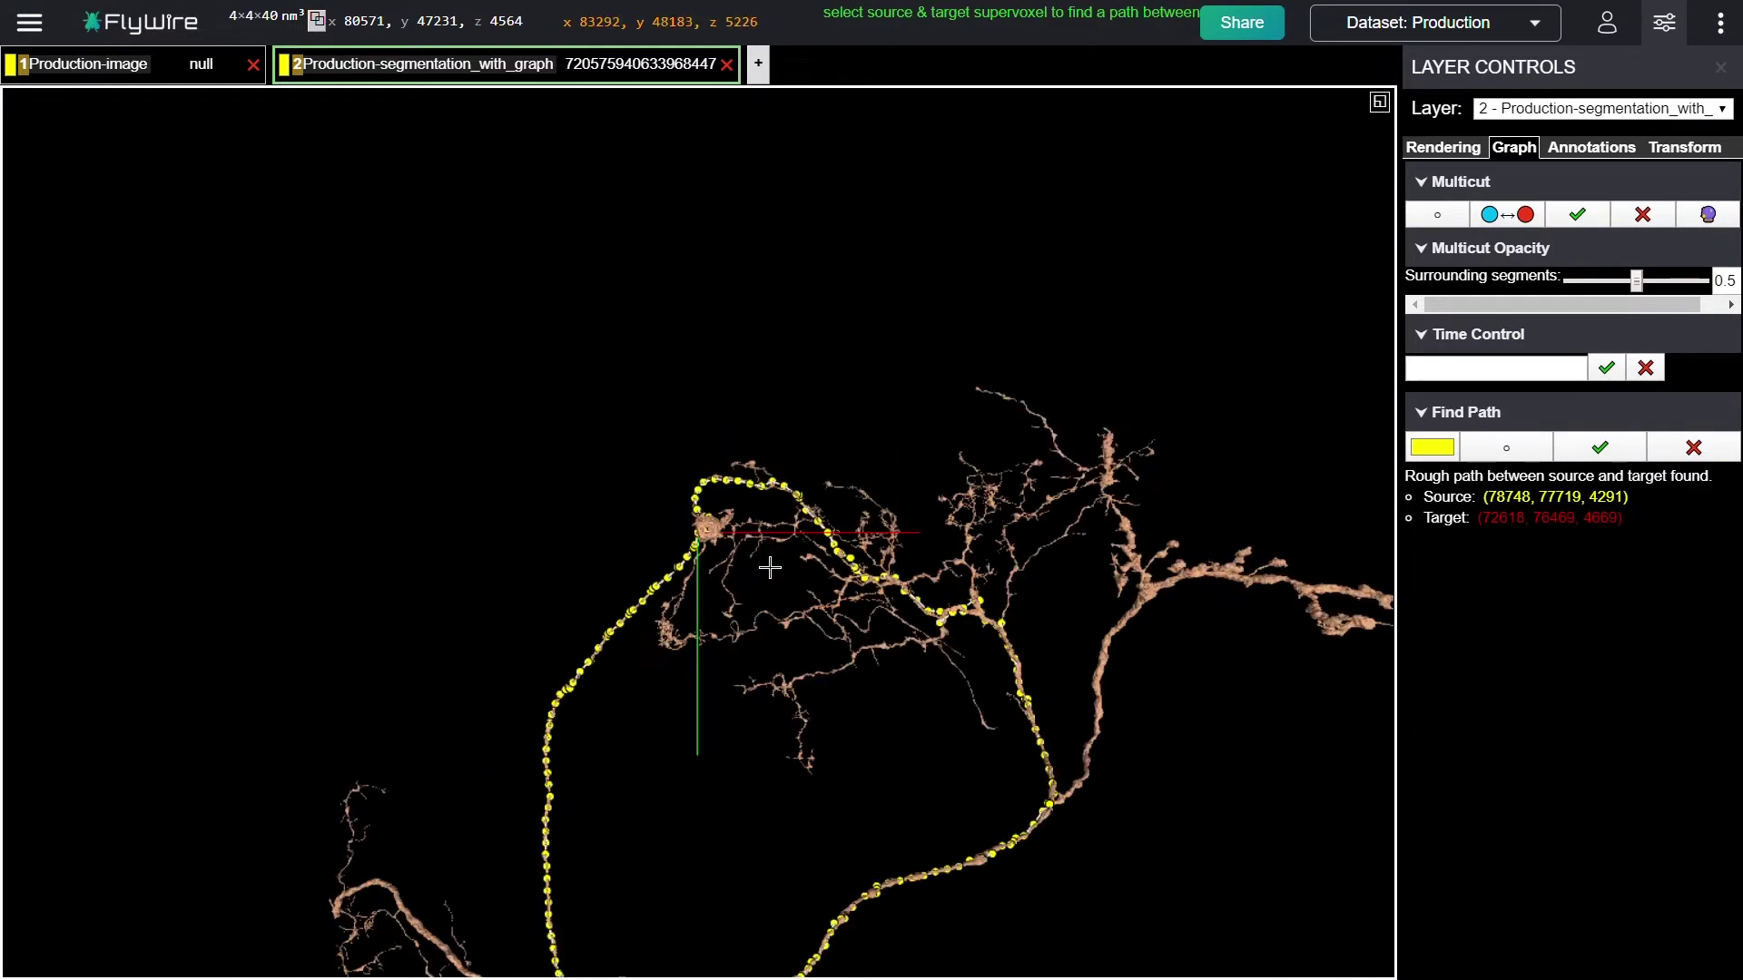
{"action": "scroll", "coordinate": [770, 568], "scroll_direction": "down", "scroll_amount": 5}
{"action": "left_click_drag", "start_coordinate": [769, 568], "coordinate": [684, 602]}
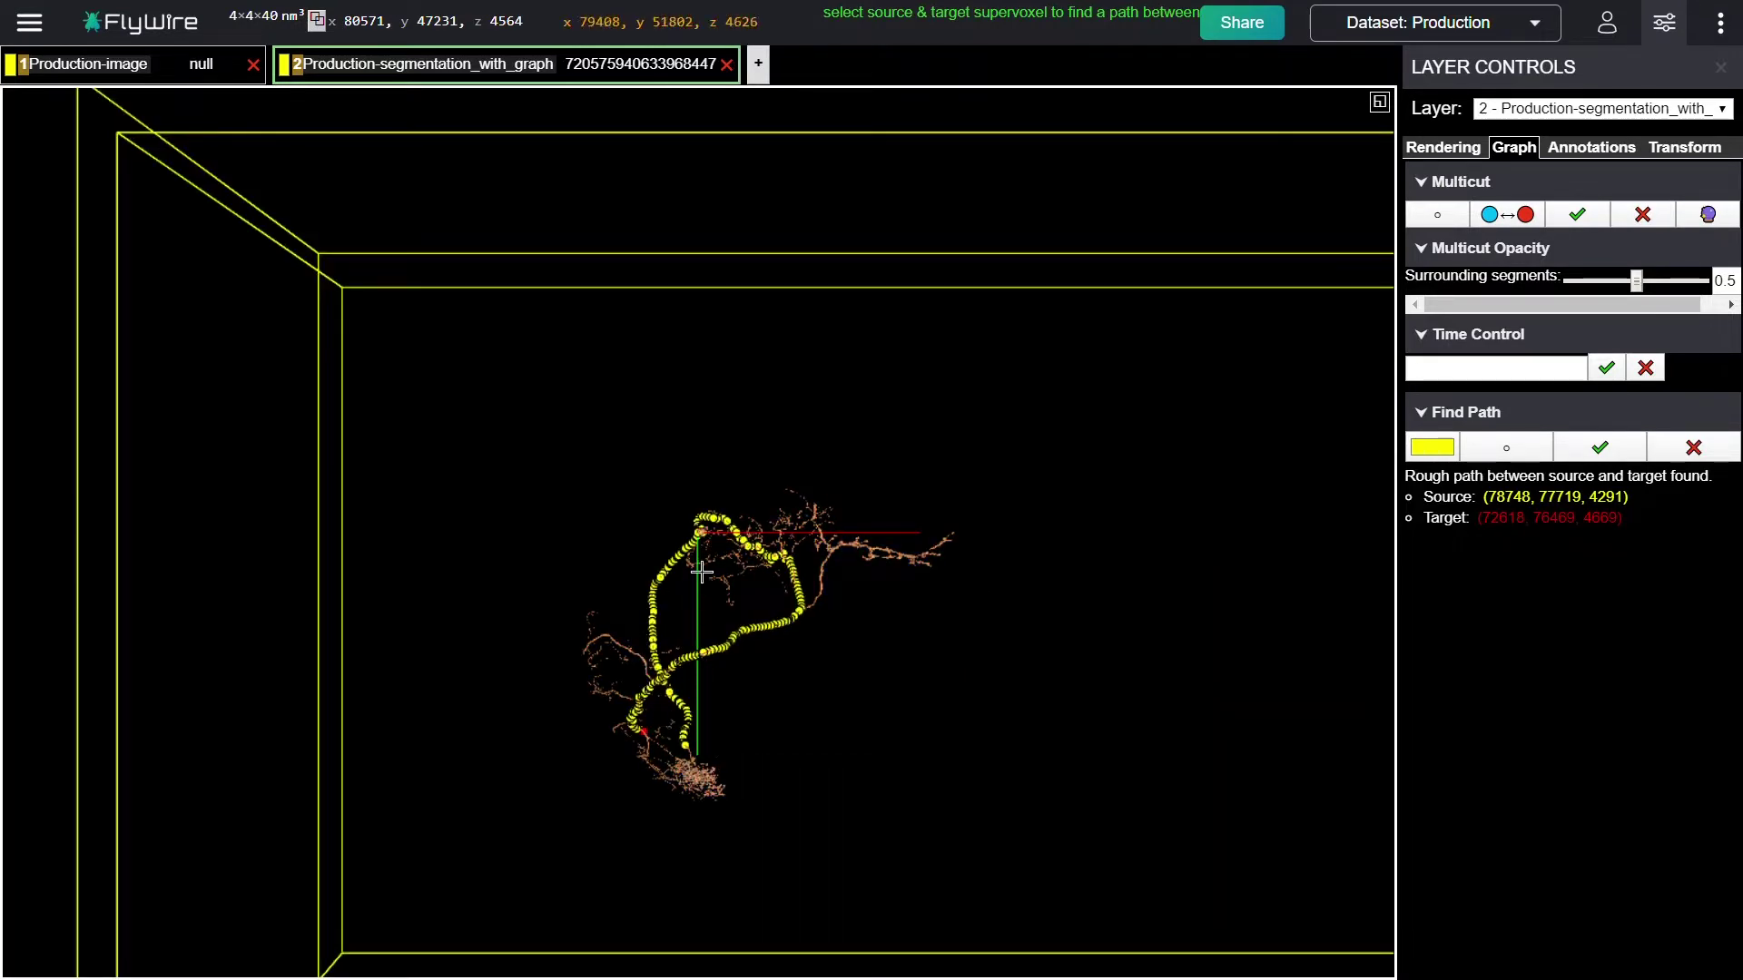
{"action": "scroll", "coordinate": [699, 567], "scroll_direction": "up", "scroll_amount": 12}
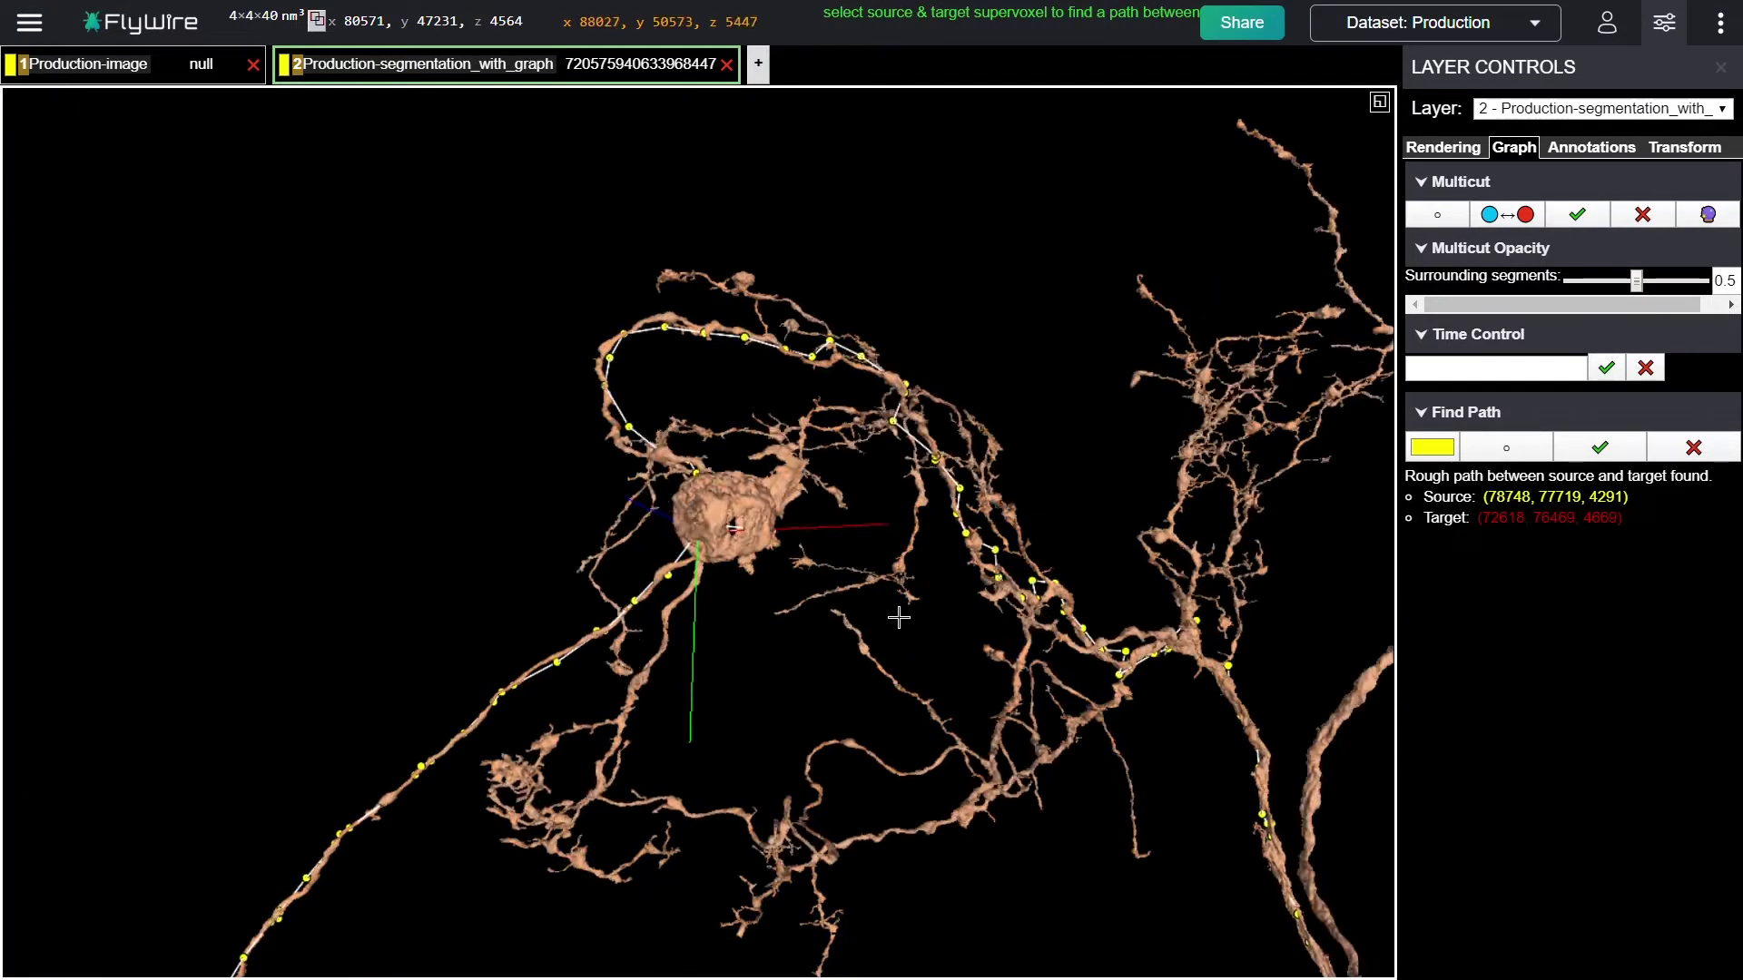
{"action": "left_click_drag", "start_coordinate": [967, 650], "coordinate": [926, 507]}
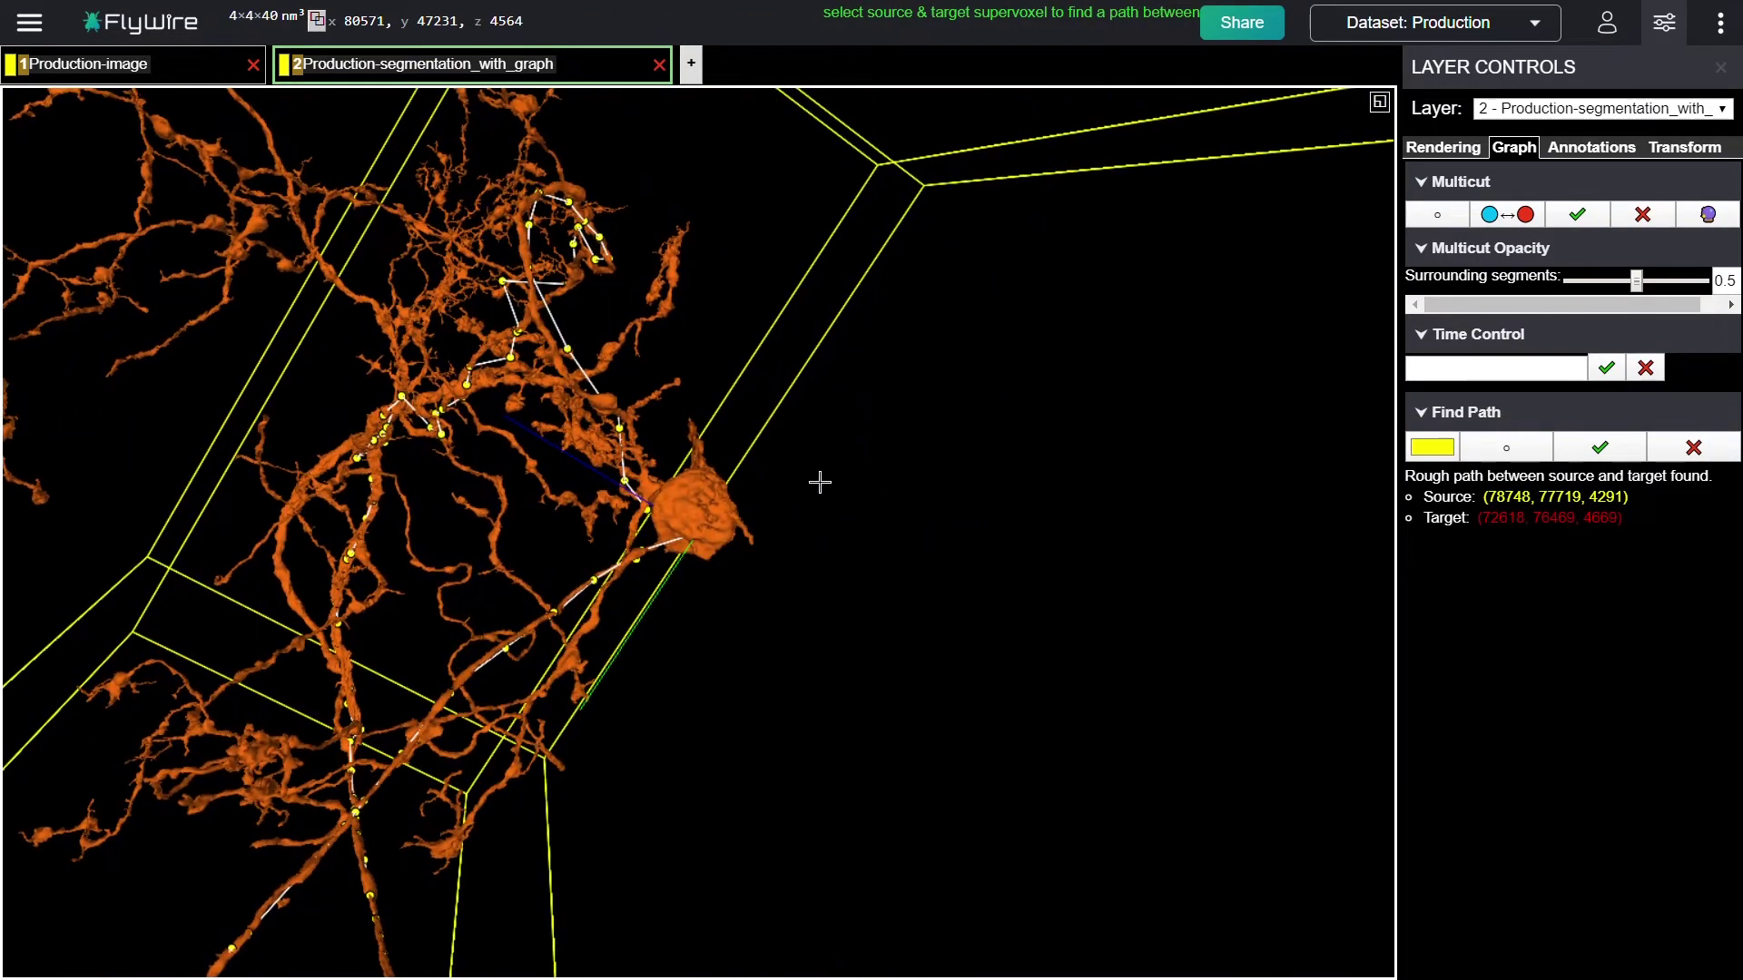
{"action": "left_click_drag", "start_coordinate": [815, 480], "coordinate": [1041, 660]}
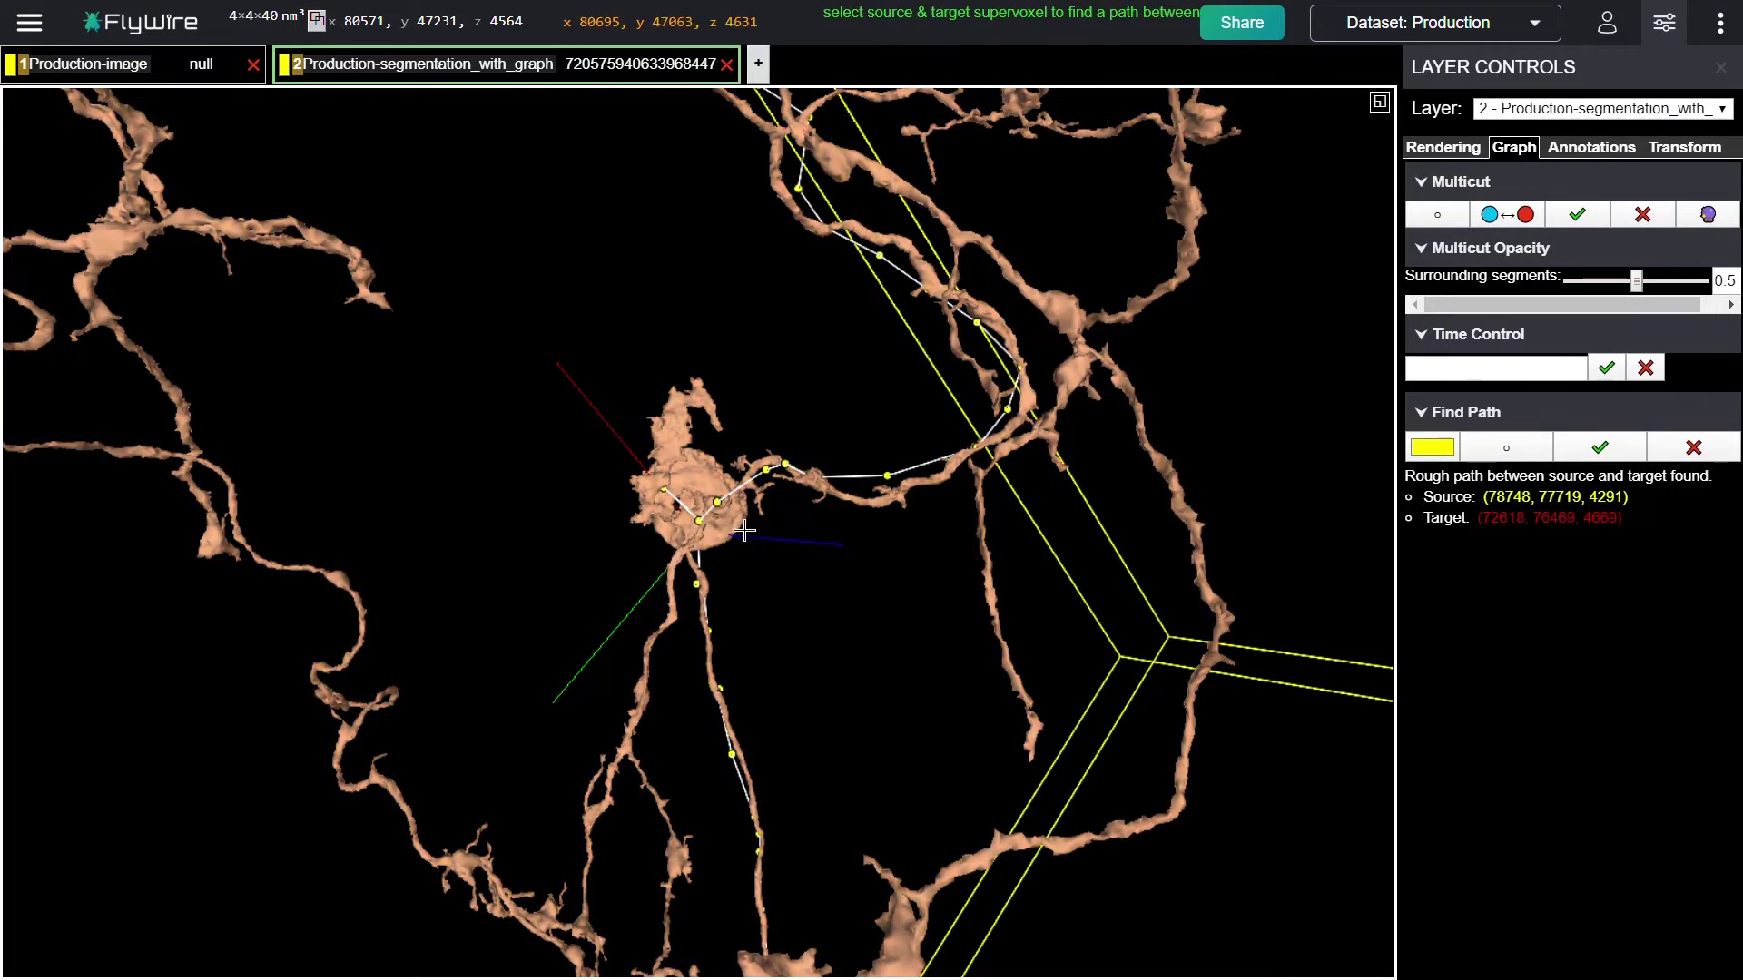
{"action": "left_click_drag", "start_coordinate": [744, 530], "coordinate": [686, 560]}
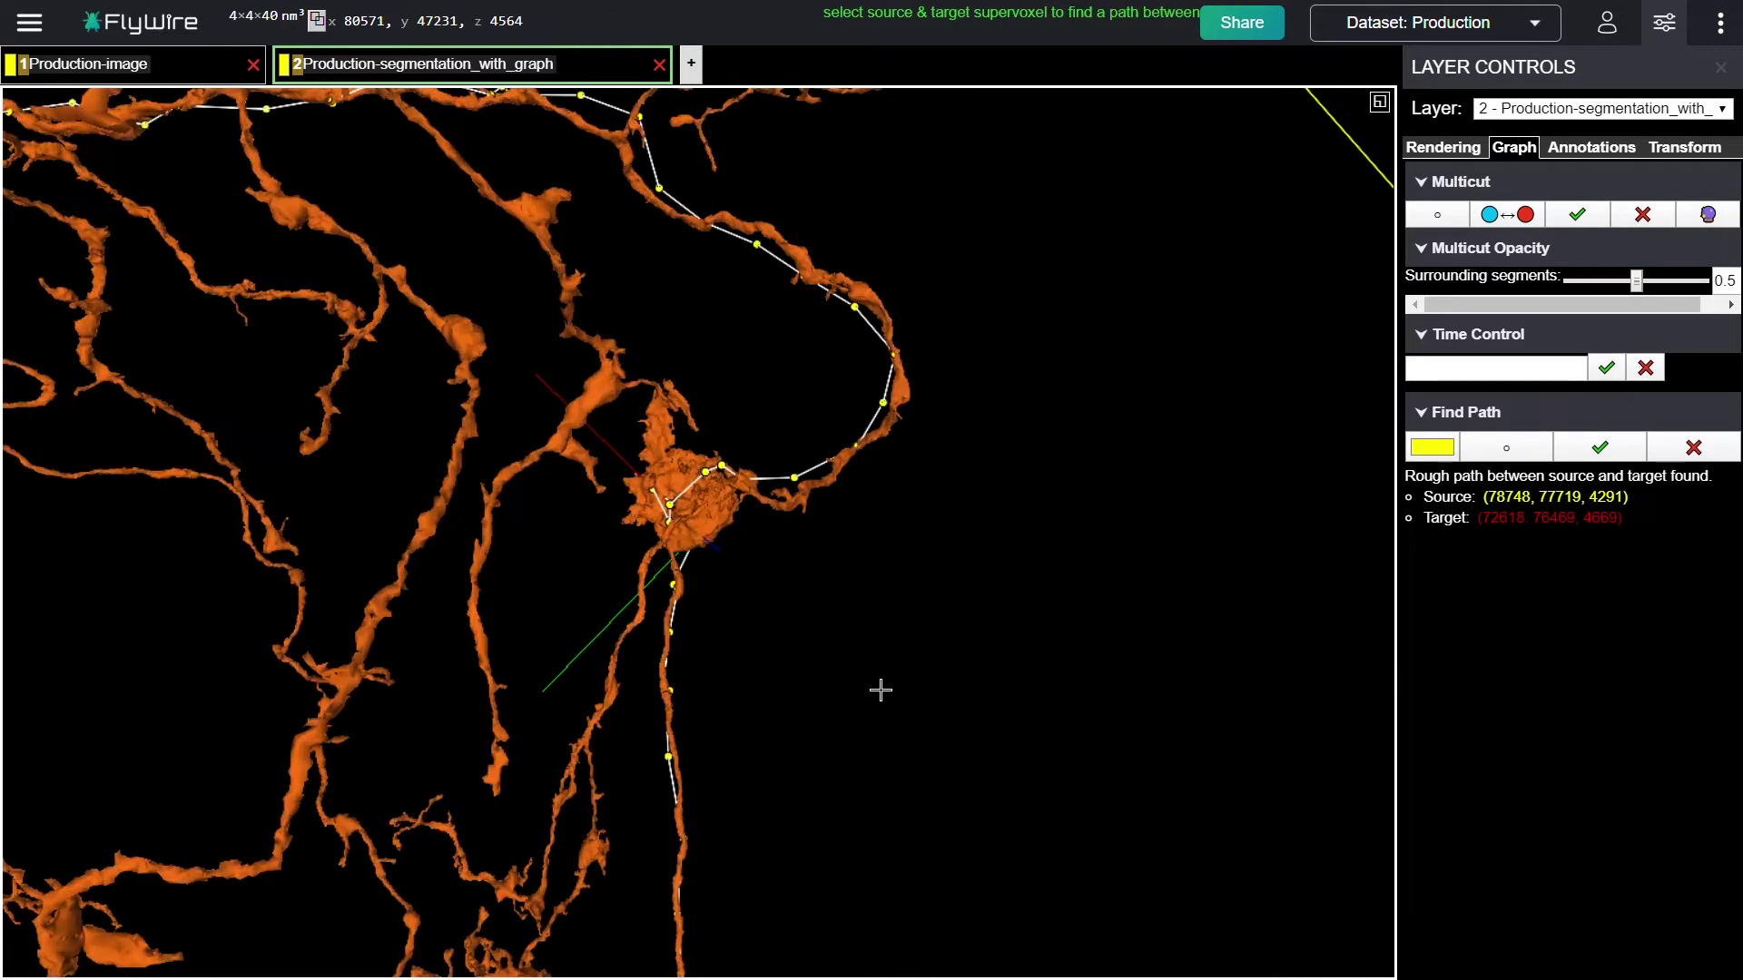
{"action": "left_click_drag", "start_coordinate": [882, 690], "coordinate": [992, 685]}
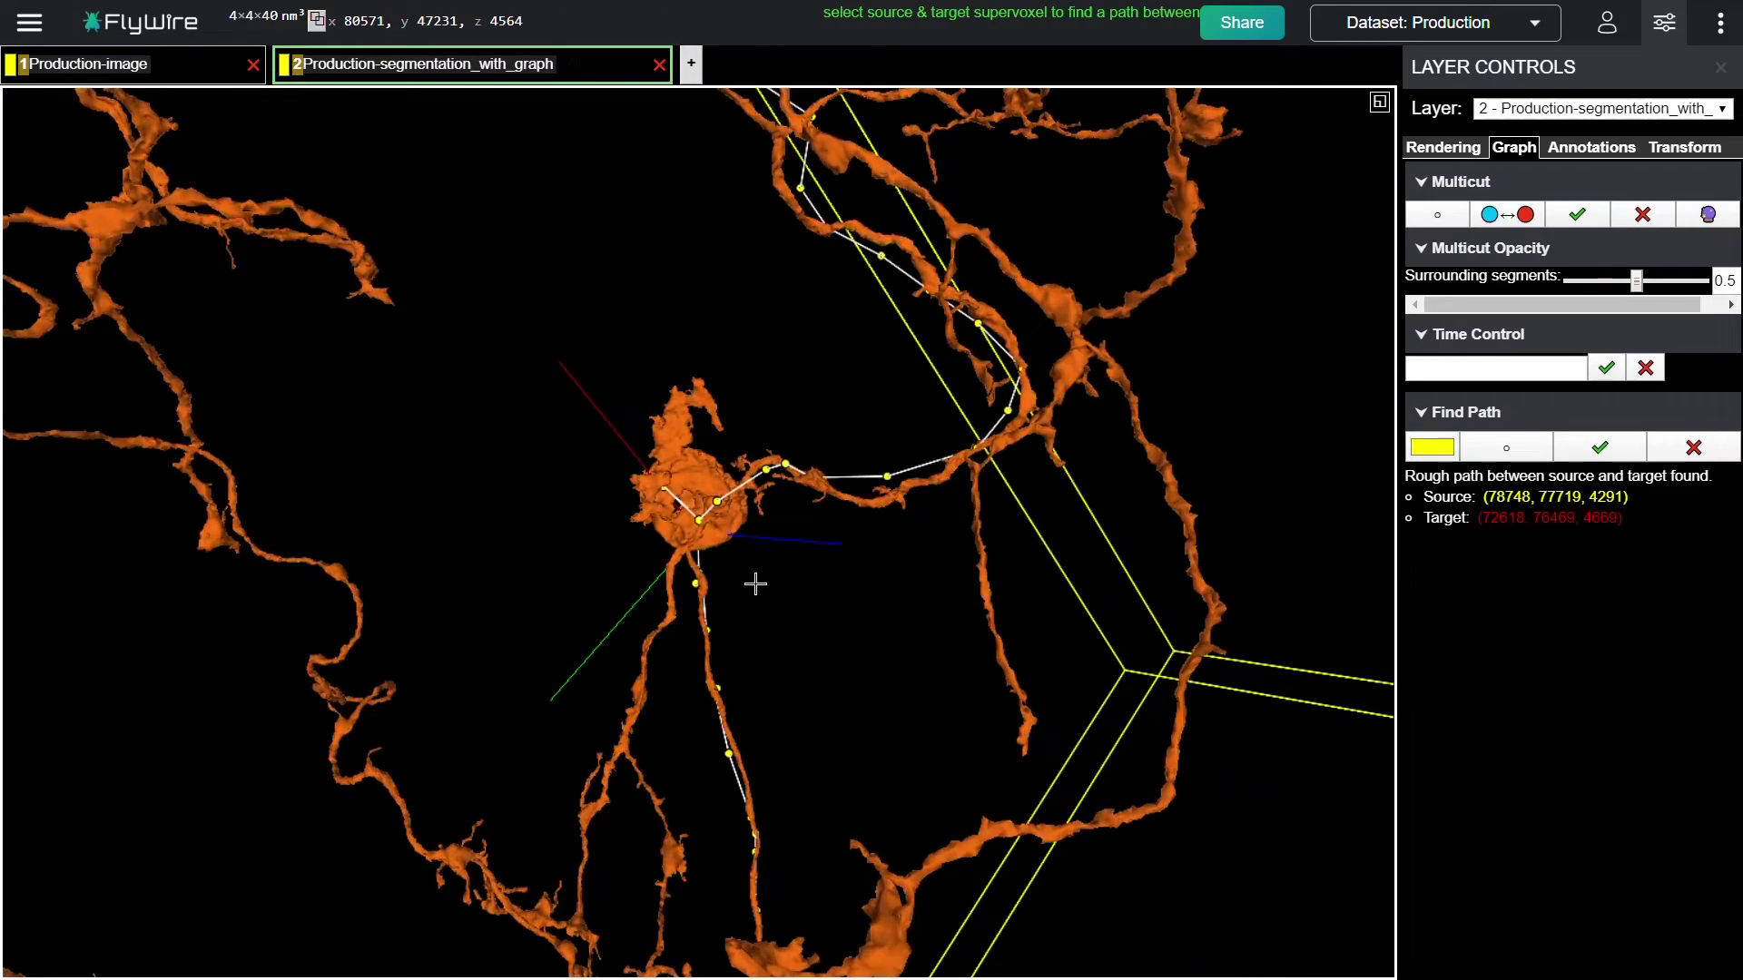
- Clear the found path together with its source and target points
{"action": "left_click", "coordinate": [1694, 449]}
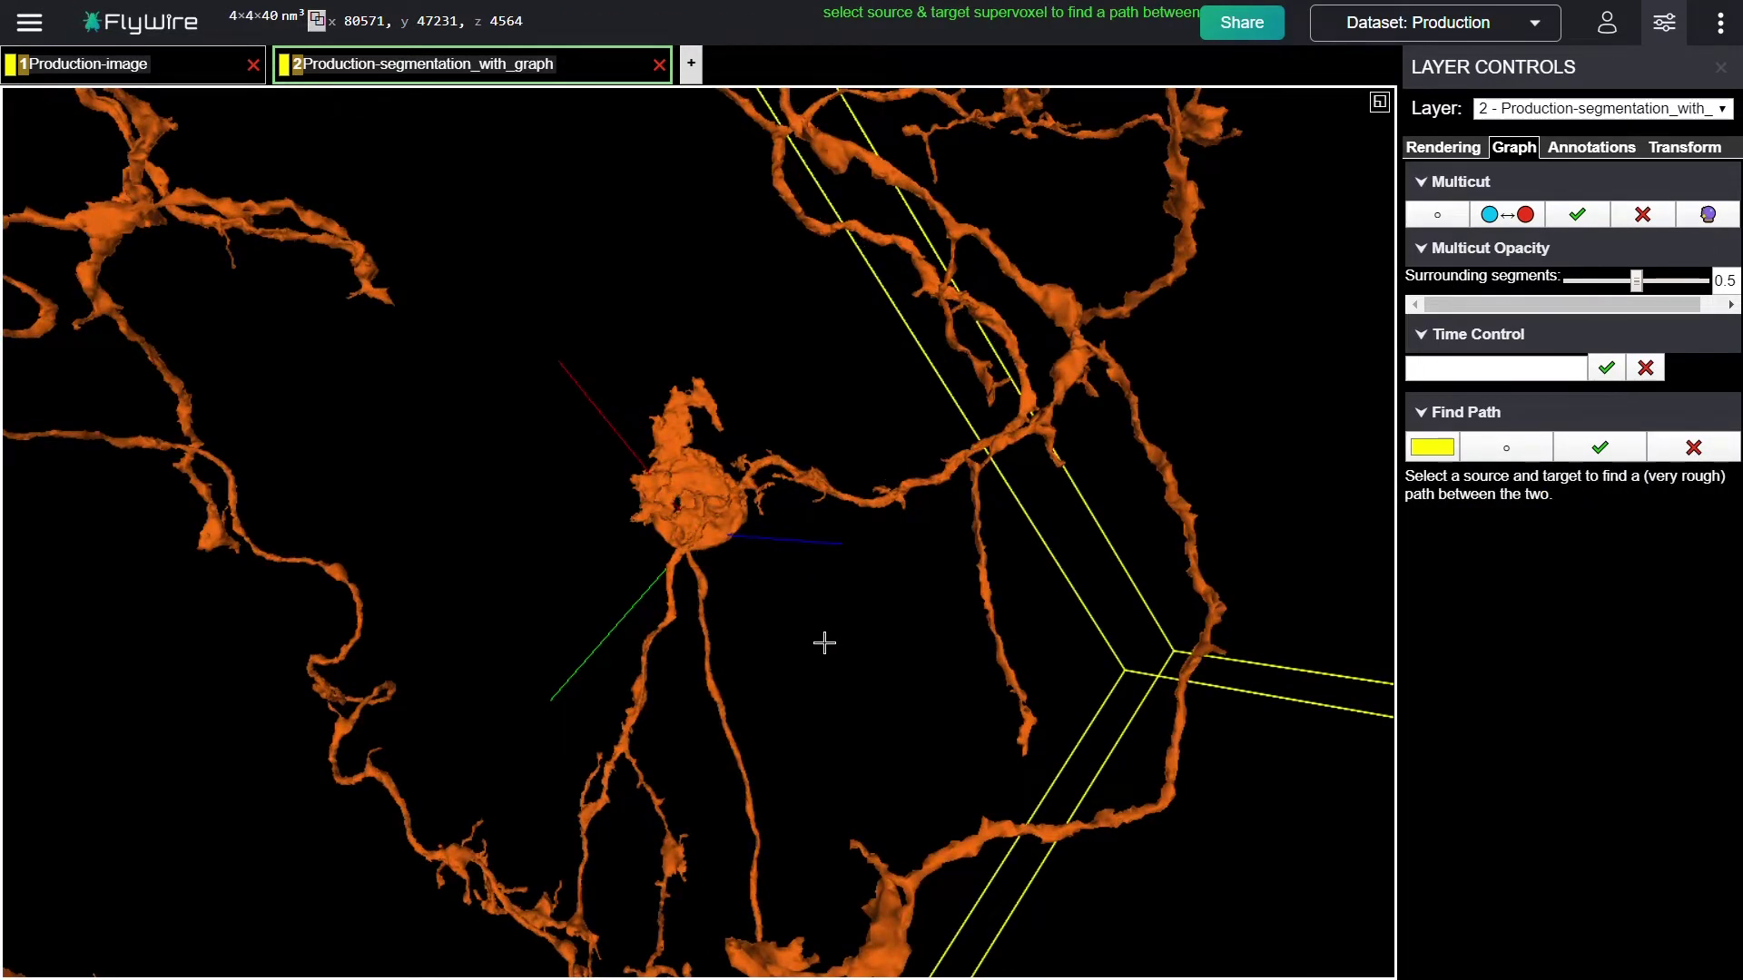
{"action": "left_click_drag", "start_coordinate": [824, 642], "coordinate": [878, 623]}
{"action": "scroll", "coordinate": [786, 595], "scroll_direction": "up", "scroll_amount": 3}
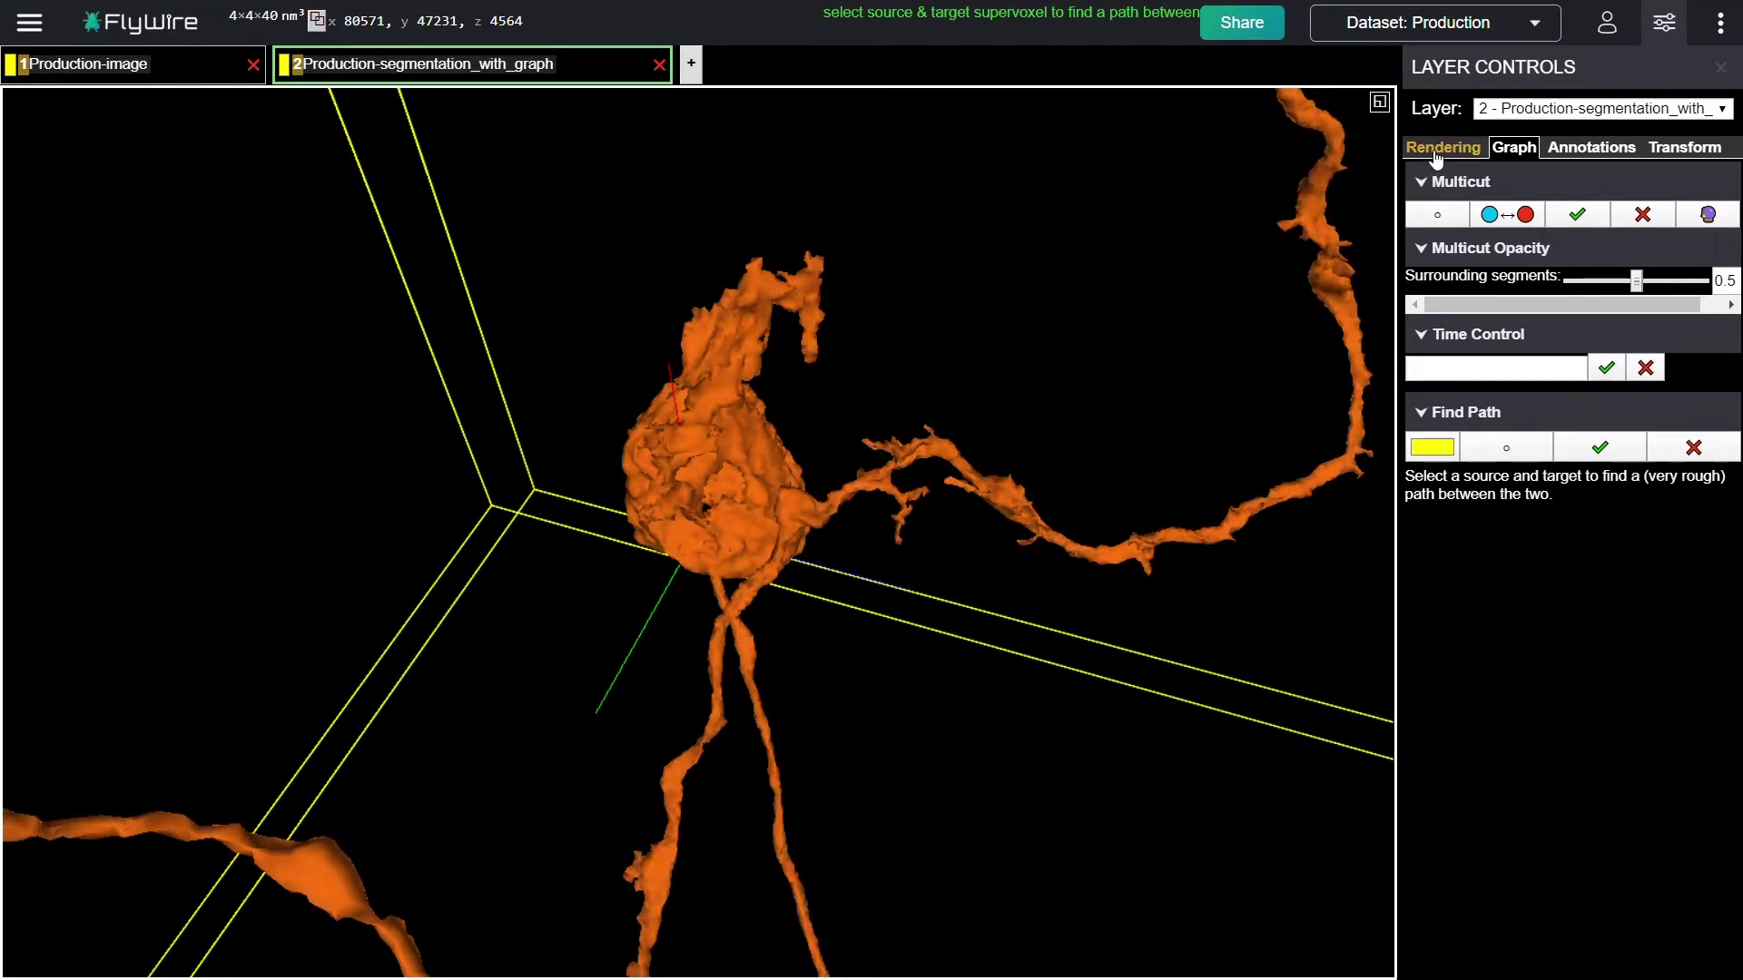
- Show the 2D slice beside the 3D view and centre both on the neurite junction beneath the cell body
{"action": "left_click", "coordinate": [1436, 154]}
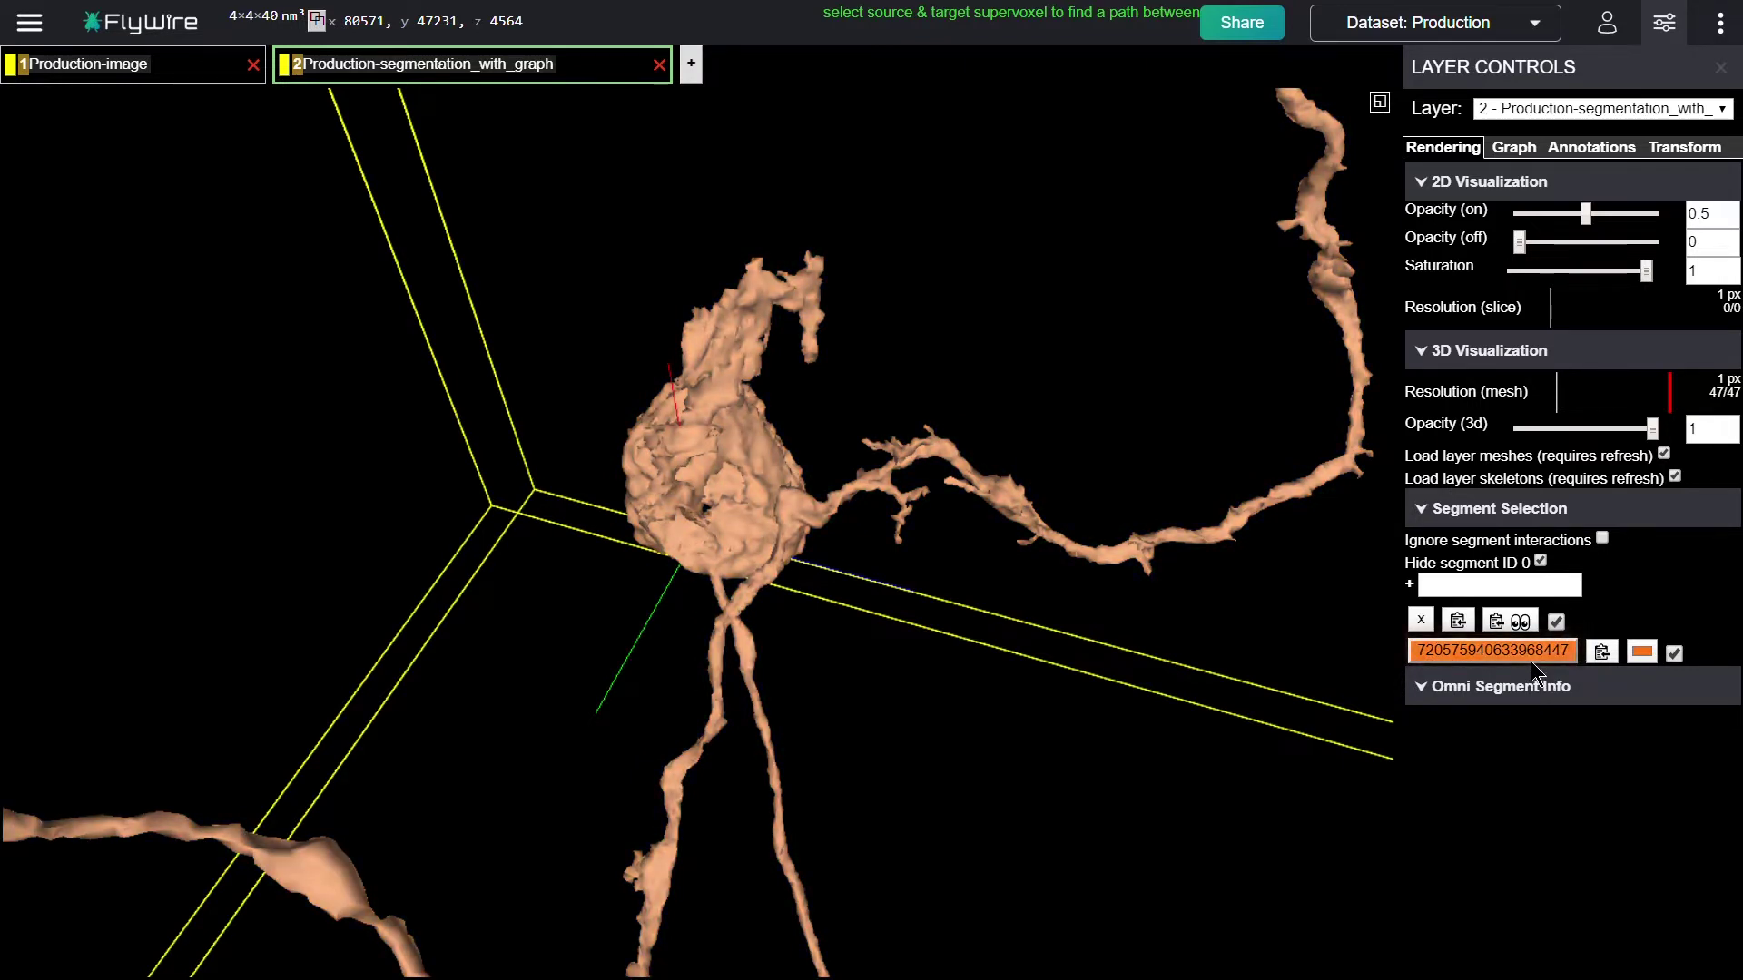
{"action": "left_click", "coordinate": [1380, 102]}
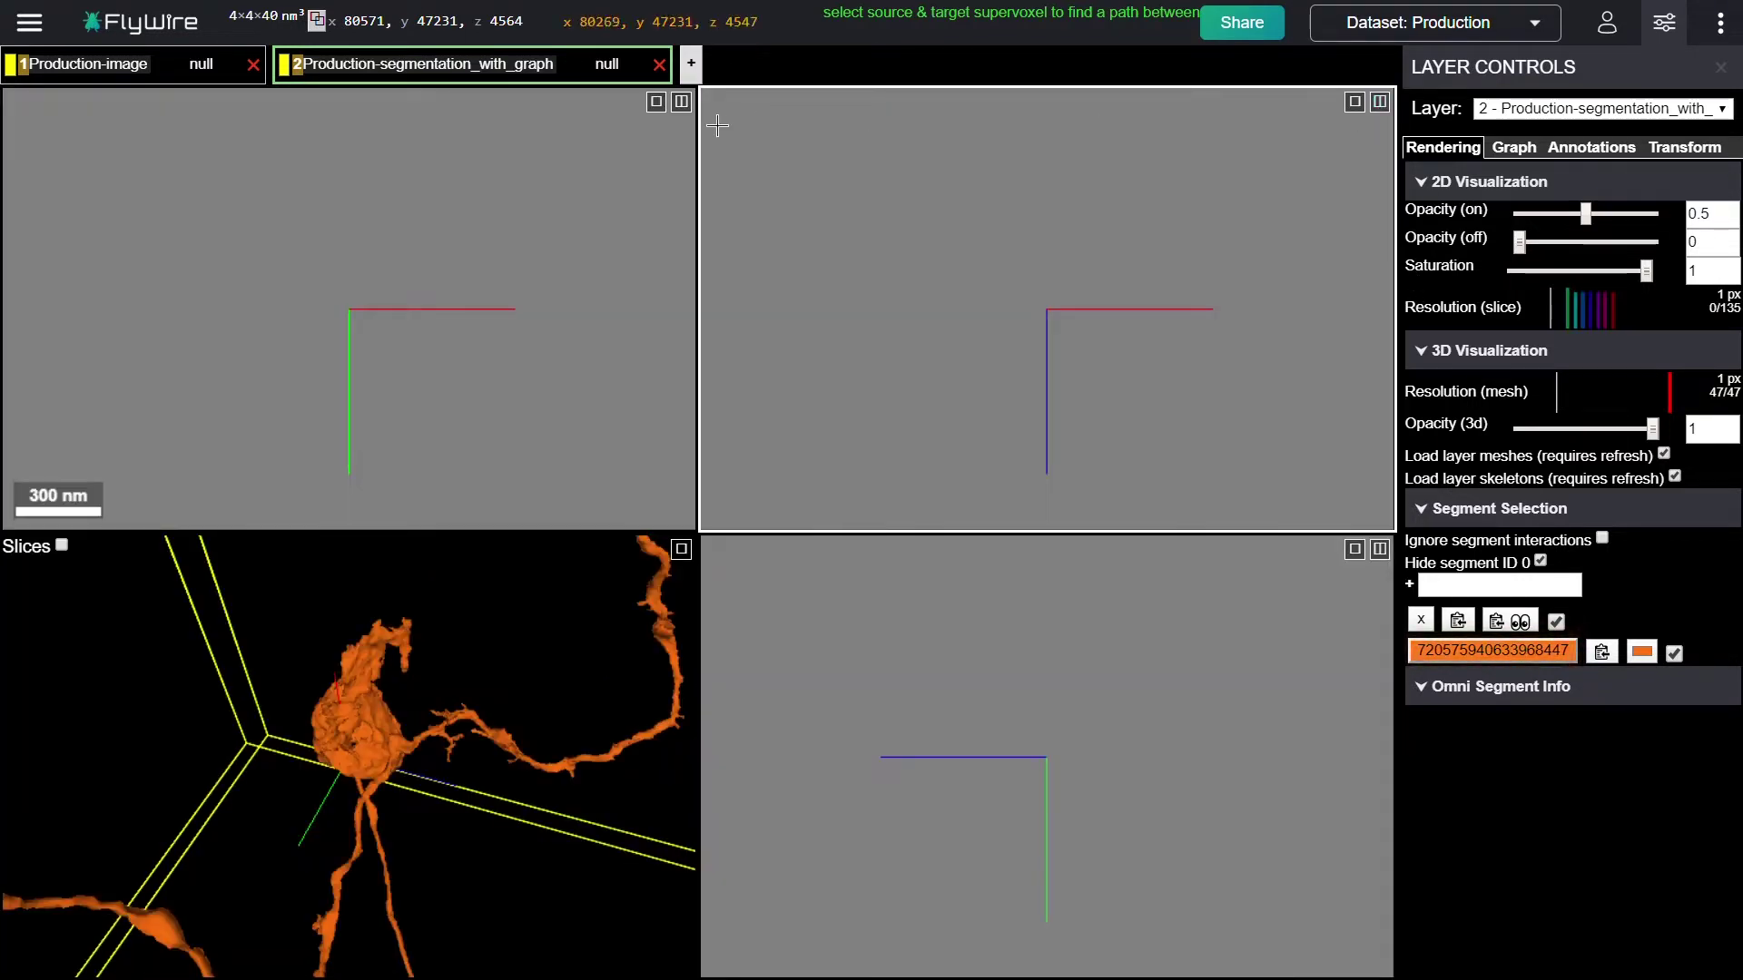
{"action": "left_click", "coordinate": [681, 102]}
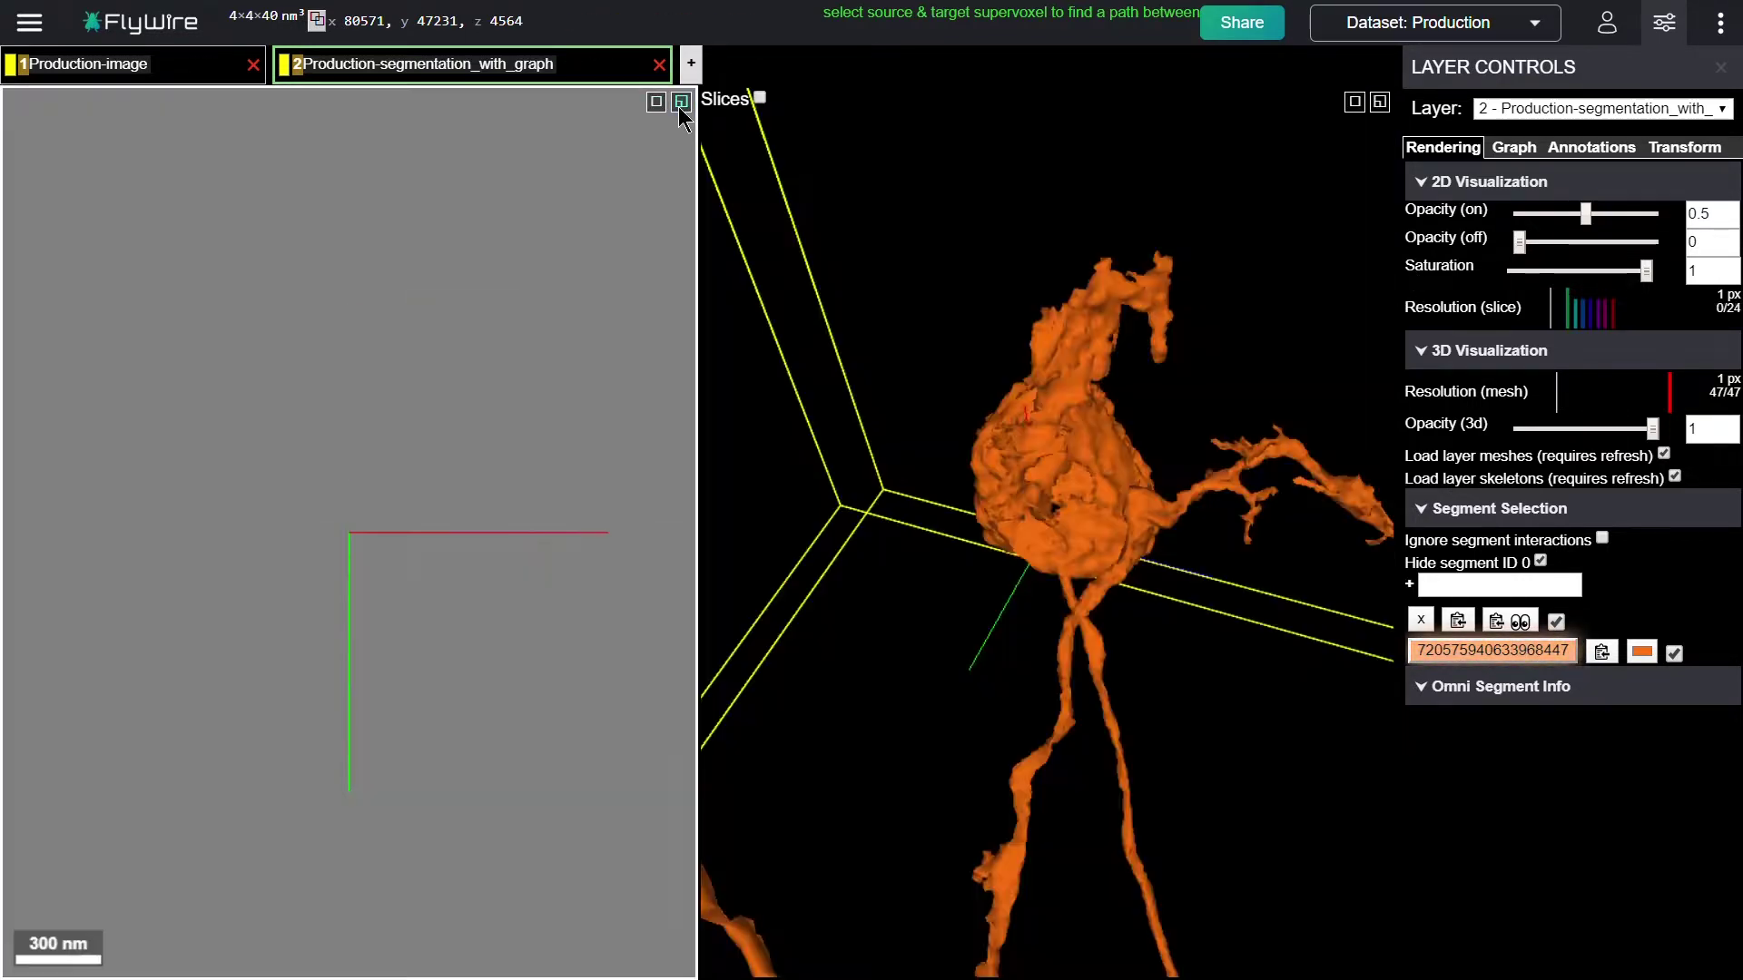
{"action": "right_click", "coordinate": [1081, 595]}
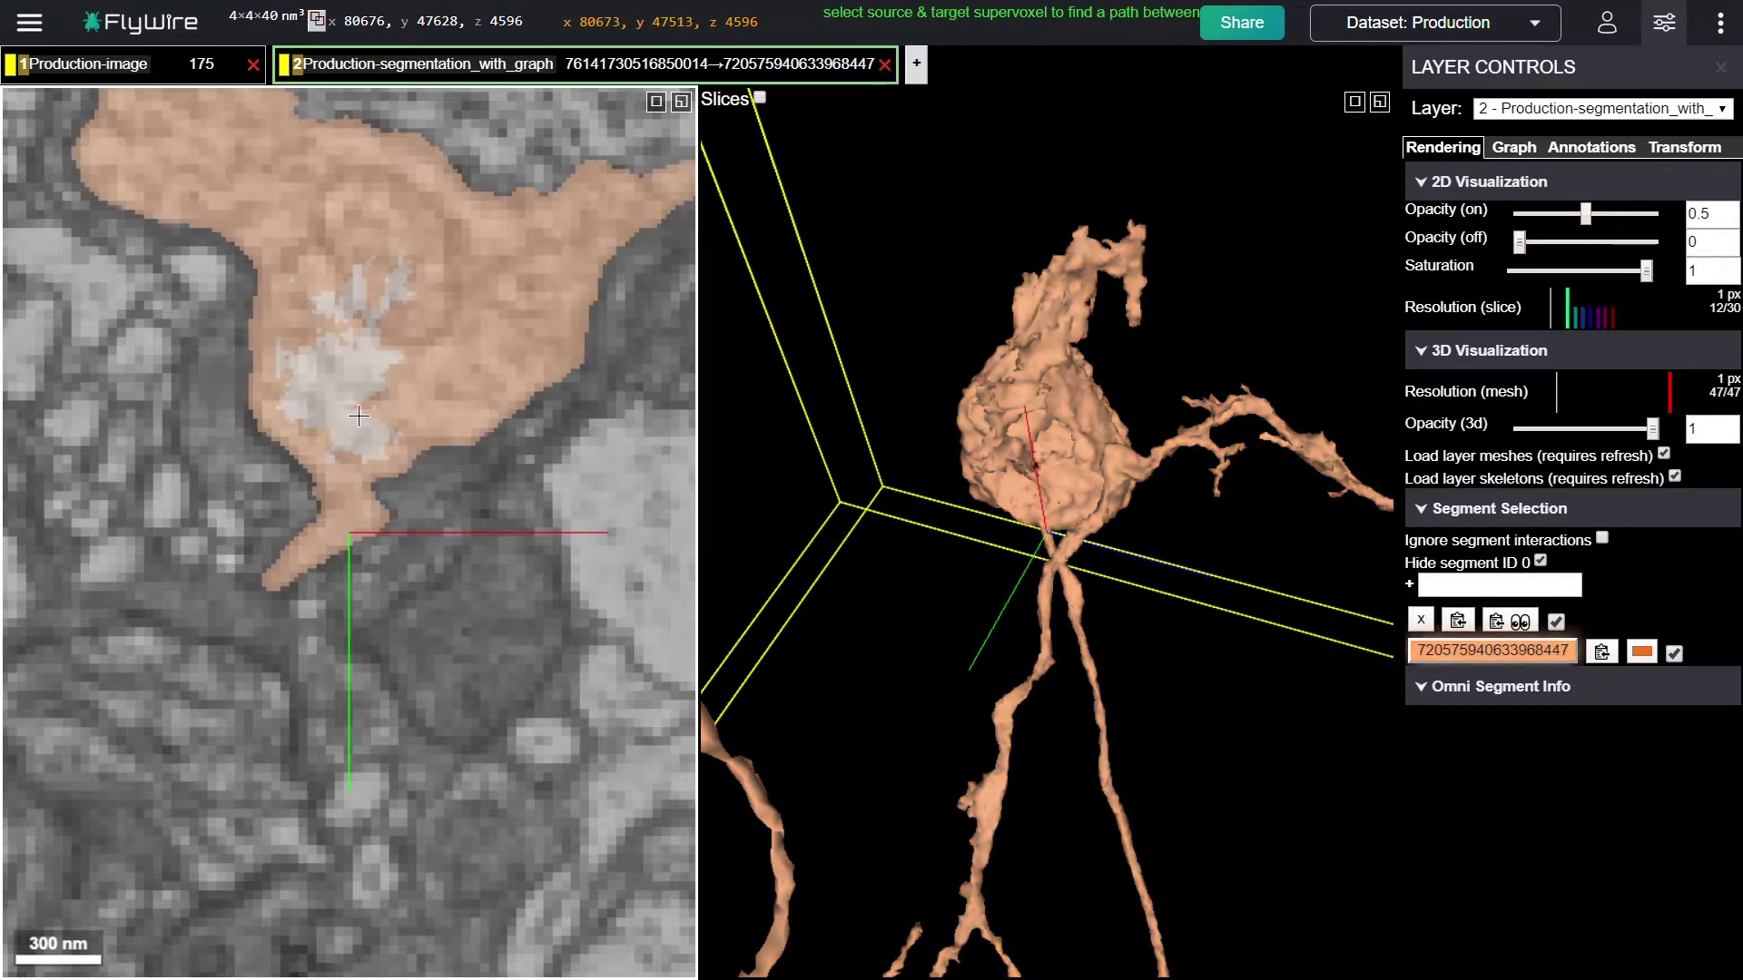
{"action": "right_click", "coordinate": [356, 416]}
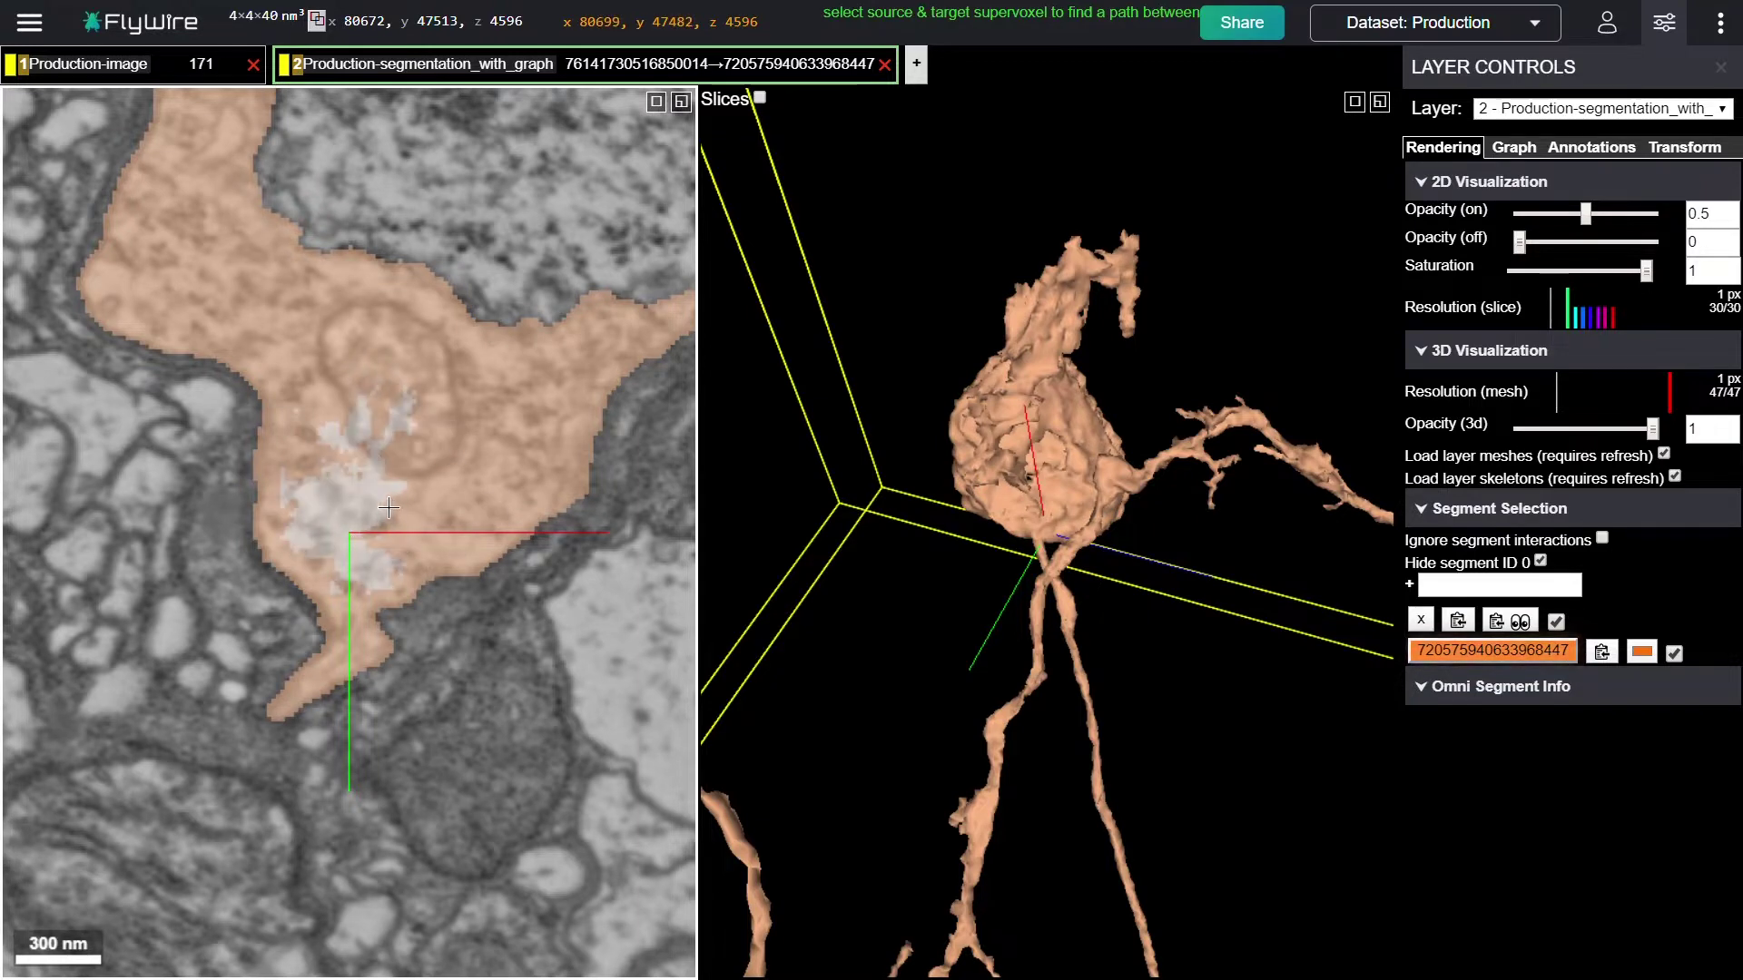
- Start placing multicut points and put six red points along the thick neurite, from its lower bend up toward the cell body
{"action": "double_click", "coordinate": [356, 508]}
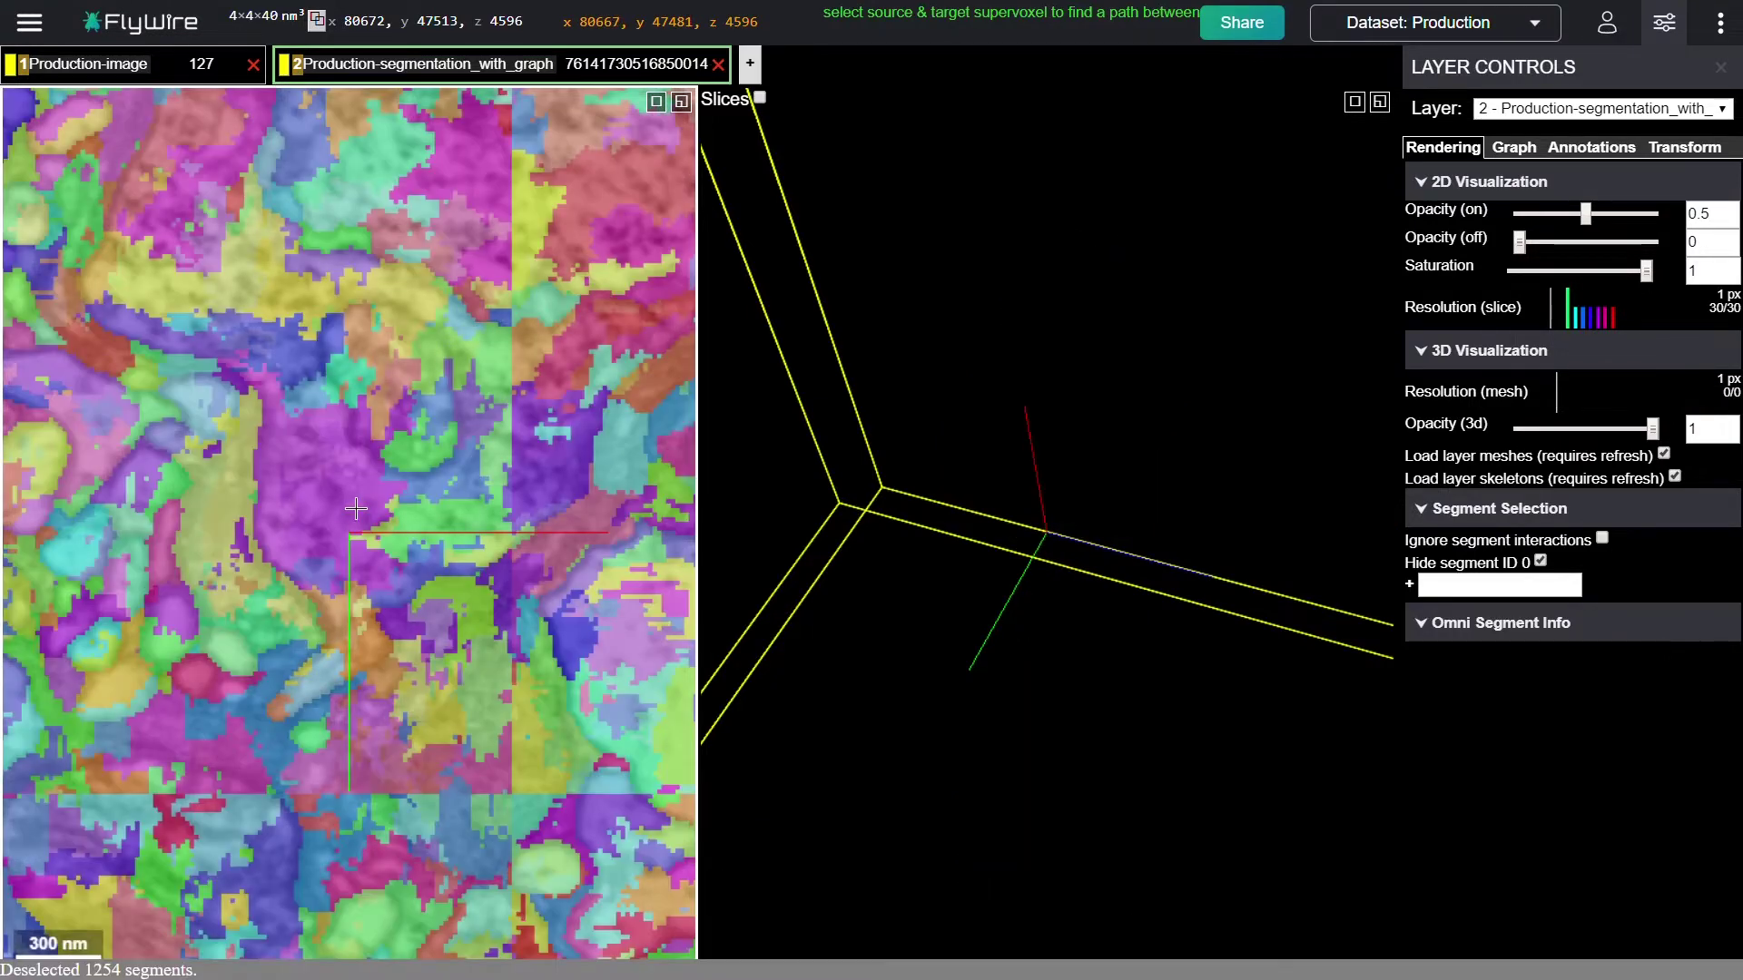
{"action": "double_click", "coordinate": [356, 509]}
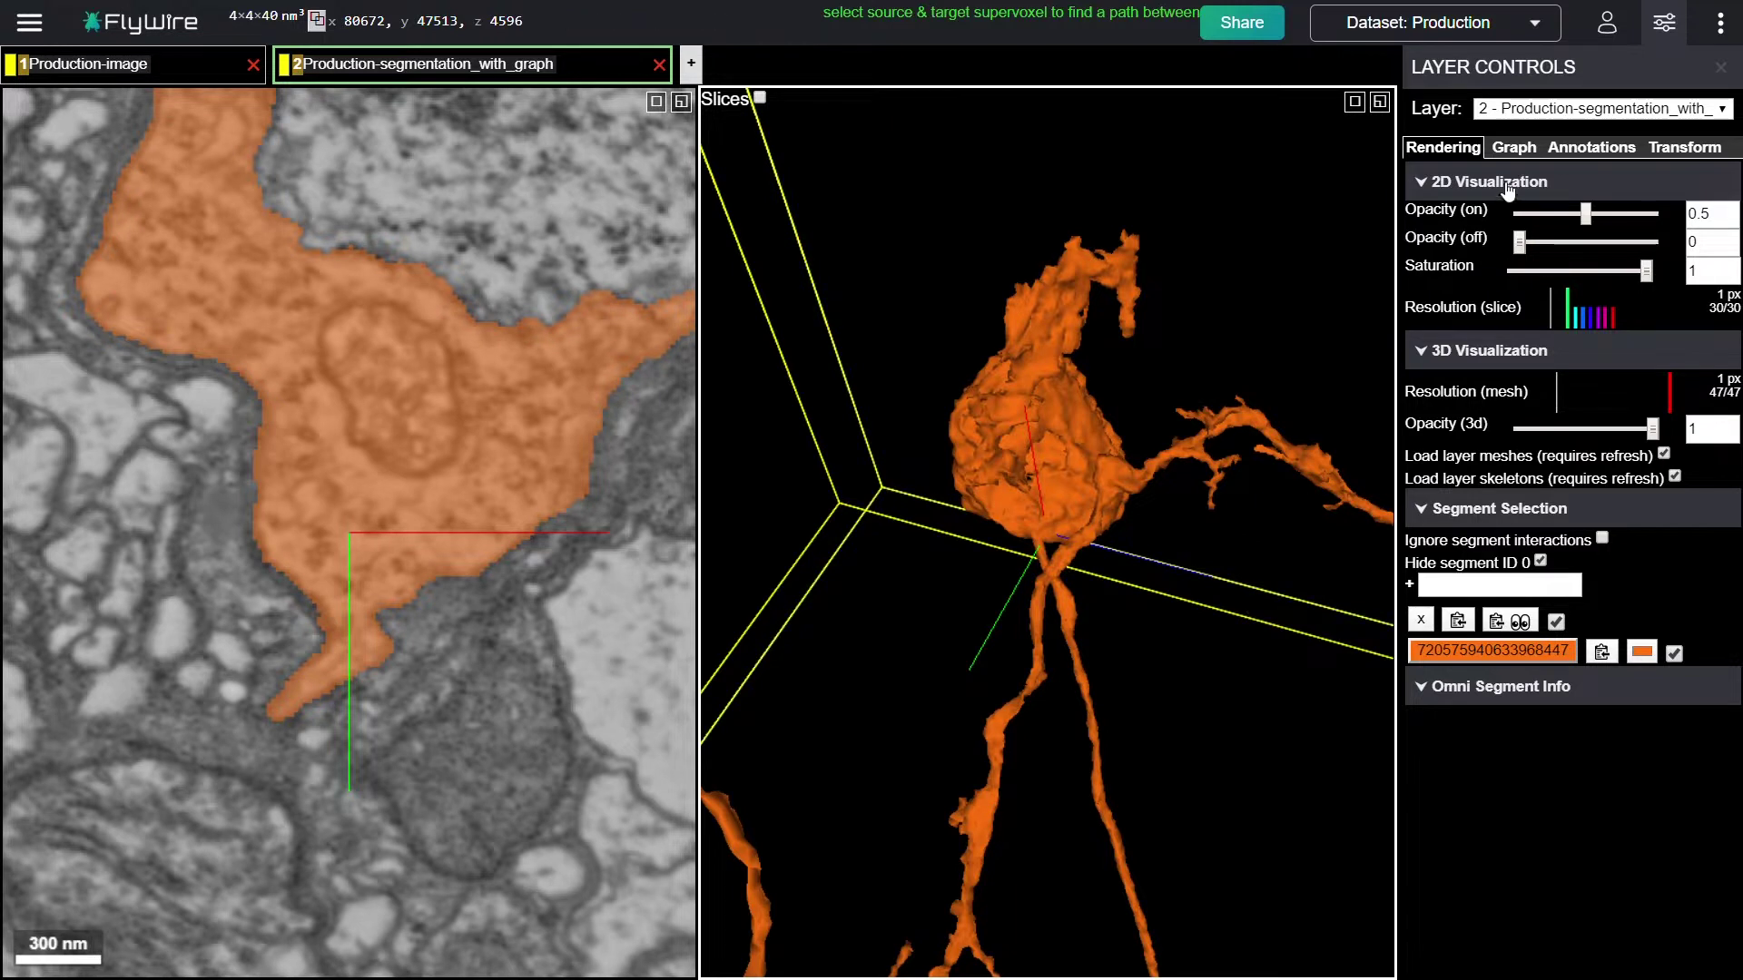
{"action": "left_click", "coordinate": [1512, 150]}
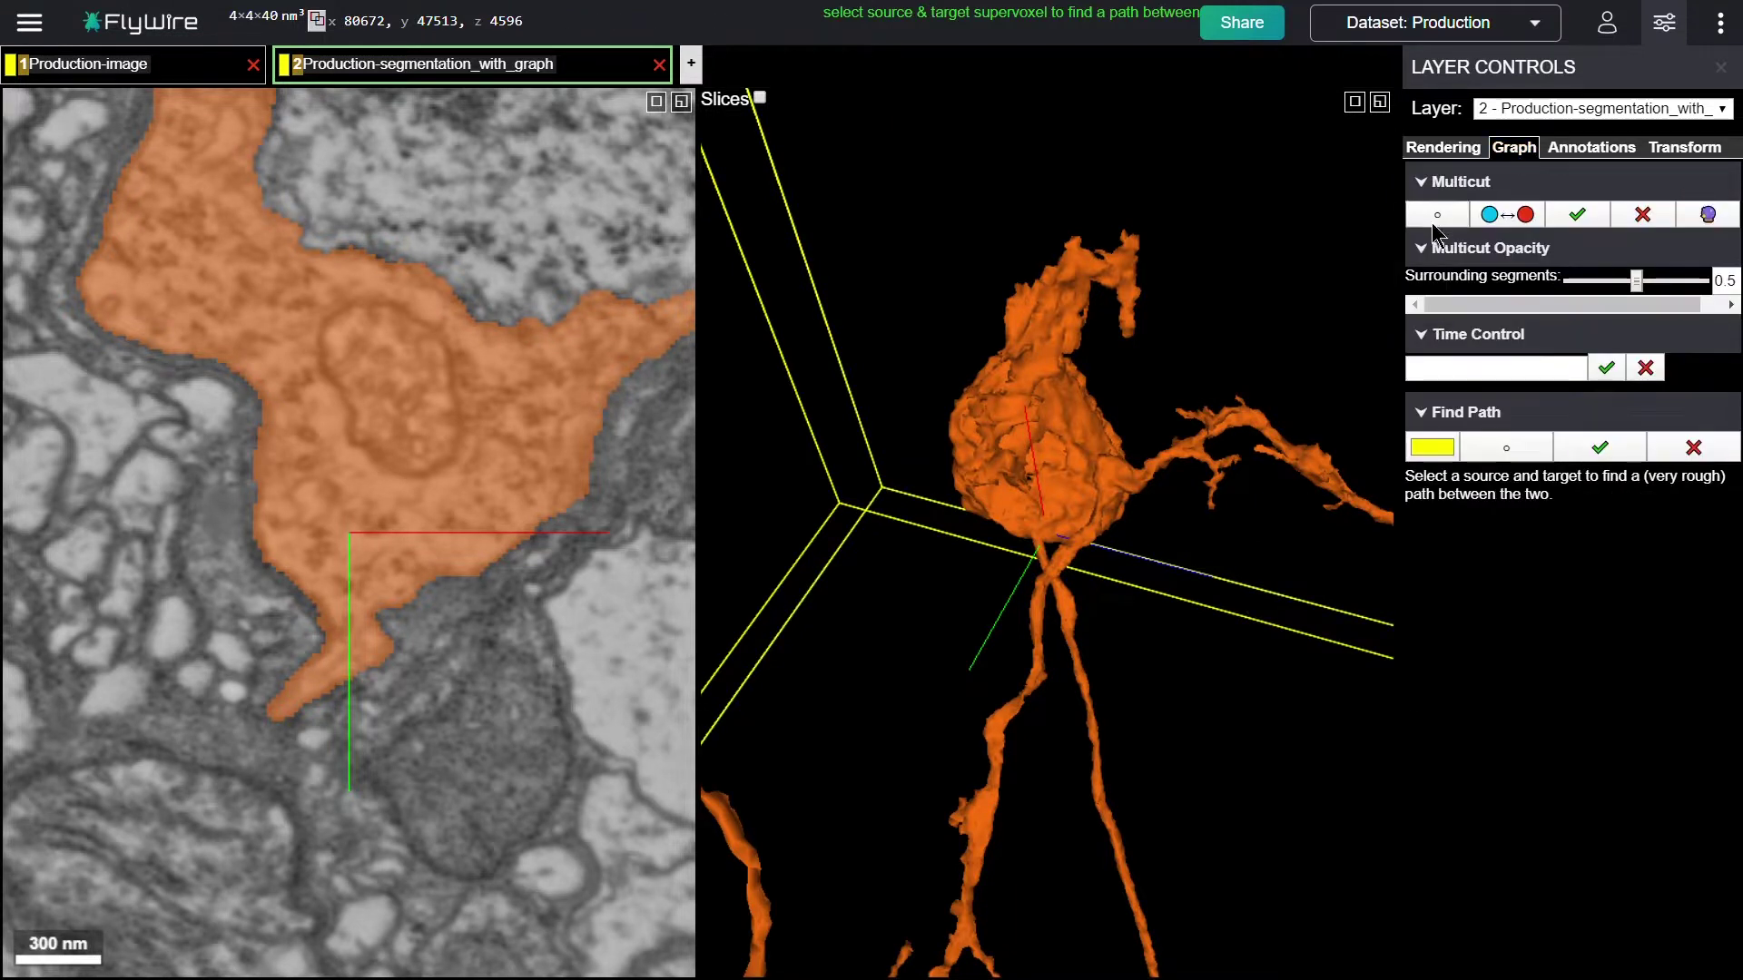
{"action": "left_click", "coordinate": [1435, 218]}
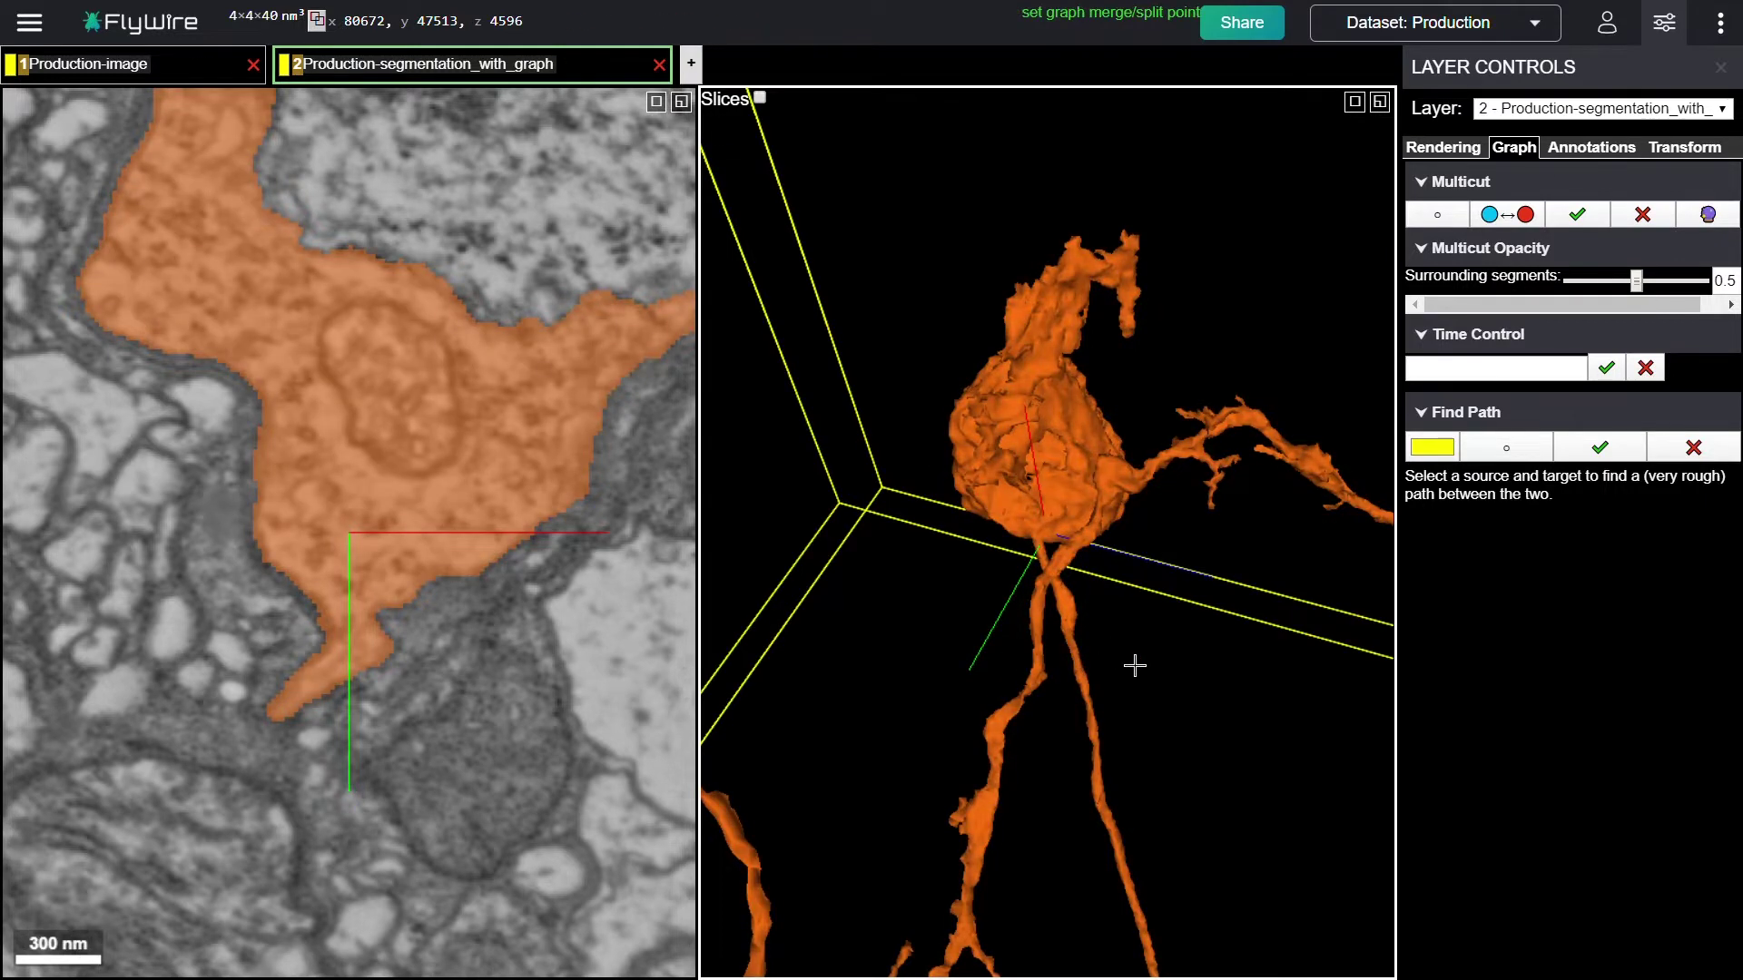
{"action": "scroll", "coordinate": [1134, 667], "scroll_direction": "up", "scroll_amount": 3}
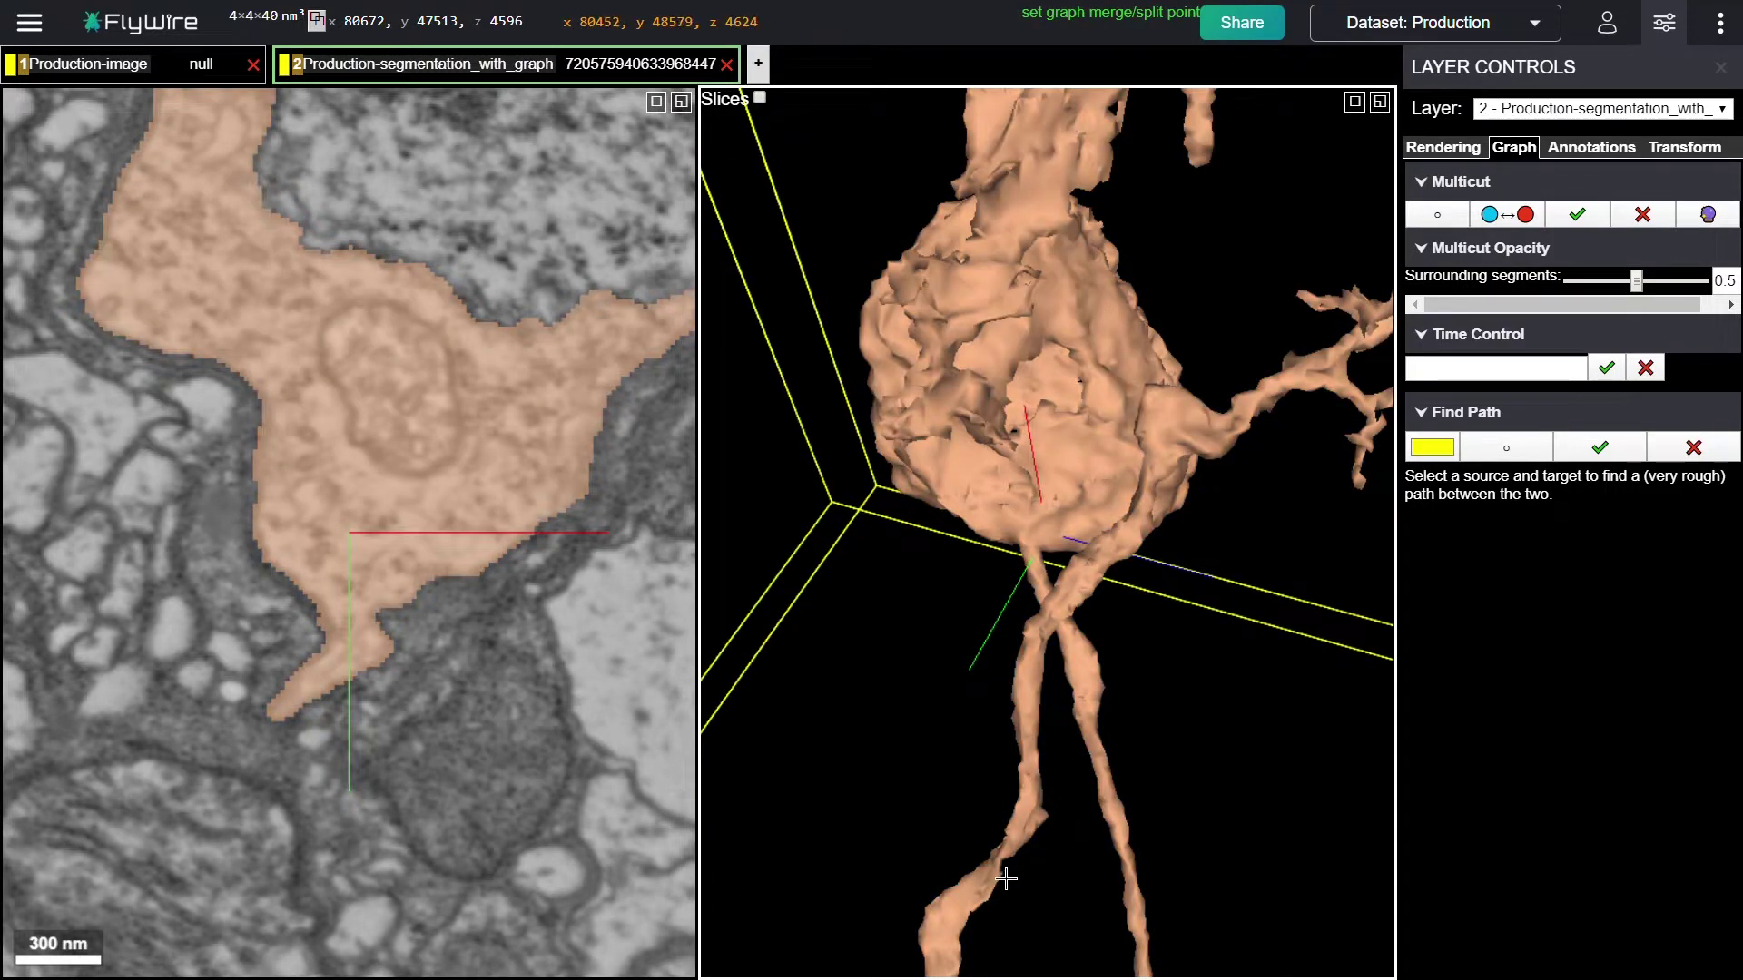
{"action": "left_click", "coordinate": [1006, 879]}
{"action": "left_click", "coordinate": [1042, 822]}
{"action": "left_click", "coordinate": [1037, 763]}
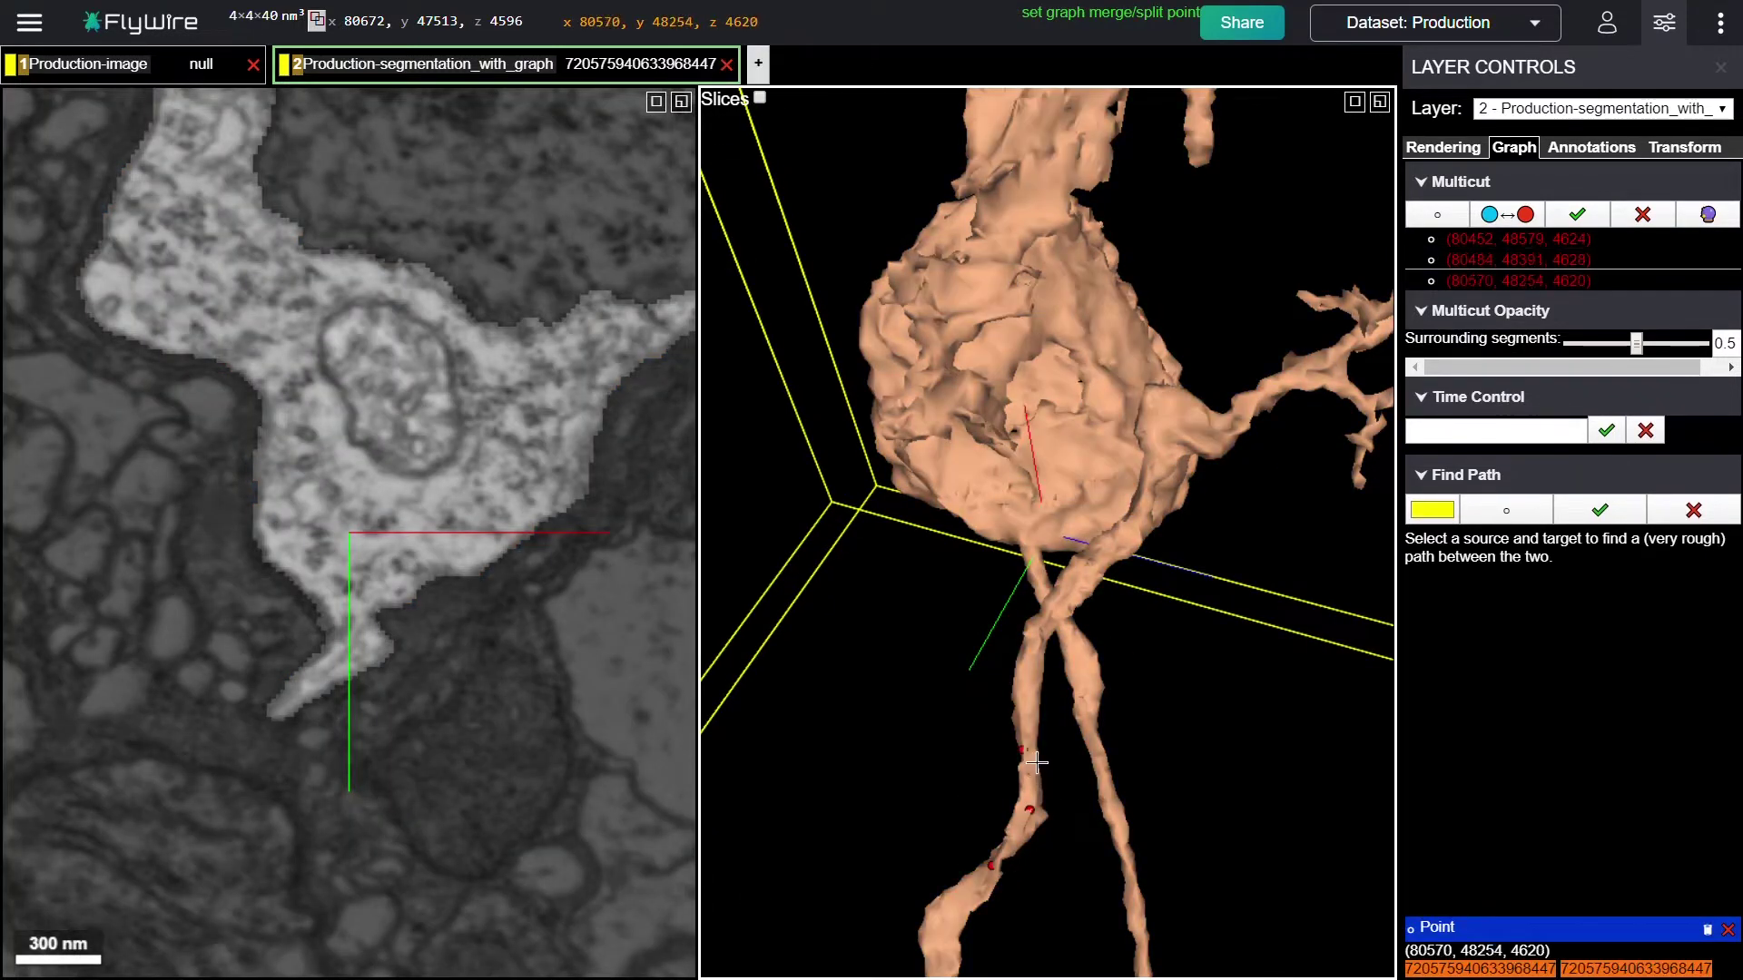
{"action": "left_click", "coordinate": [1041, 693]}
{"action": "left_click", "coordinate": [1054, 639]}
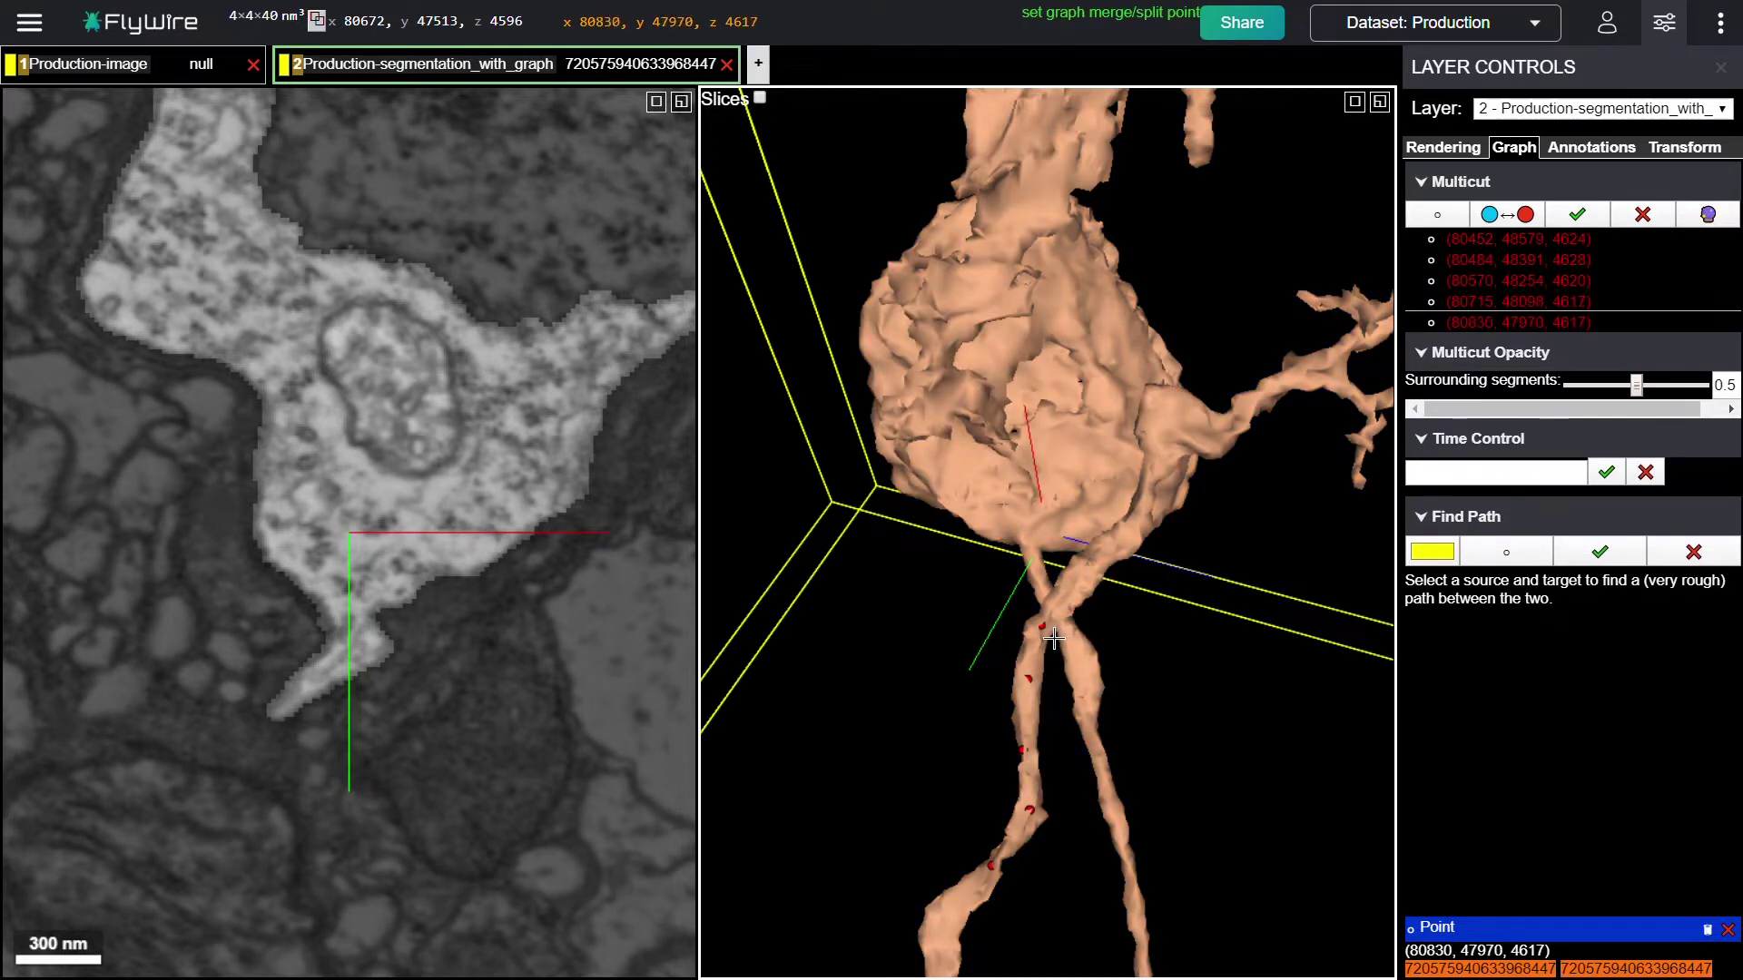
{"action": "left_click", "coordinate": [1117, 567]}
- Add five more red multicut points up the same neurite and out along the side branch beside the cell body
{"action": "left_click_drag", "start_coordinate": [1174, 519], "coordinate": [1292, 614]}
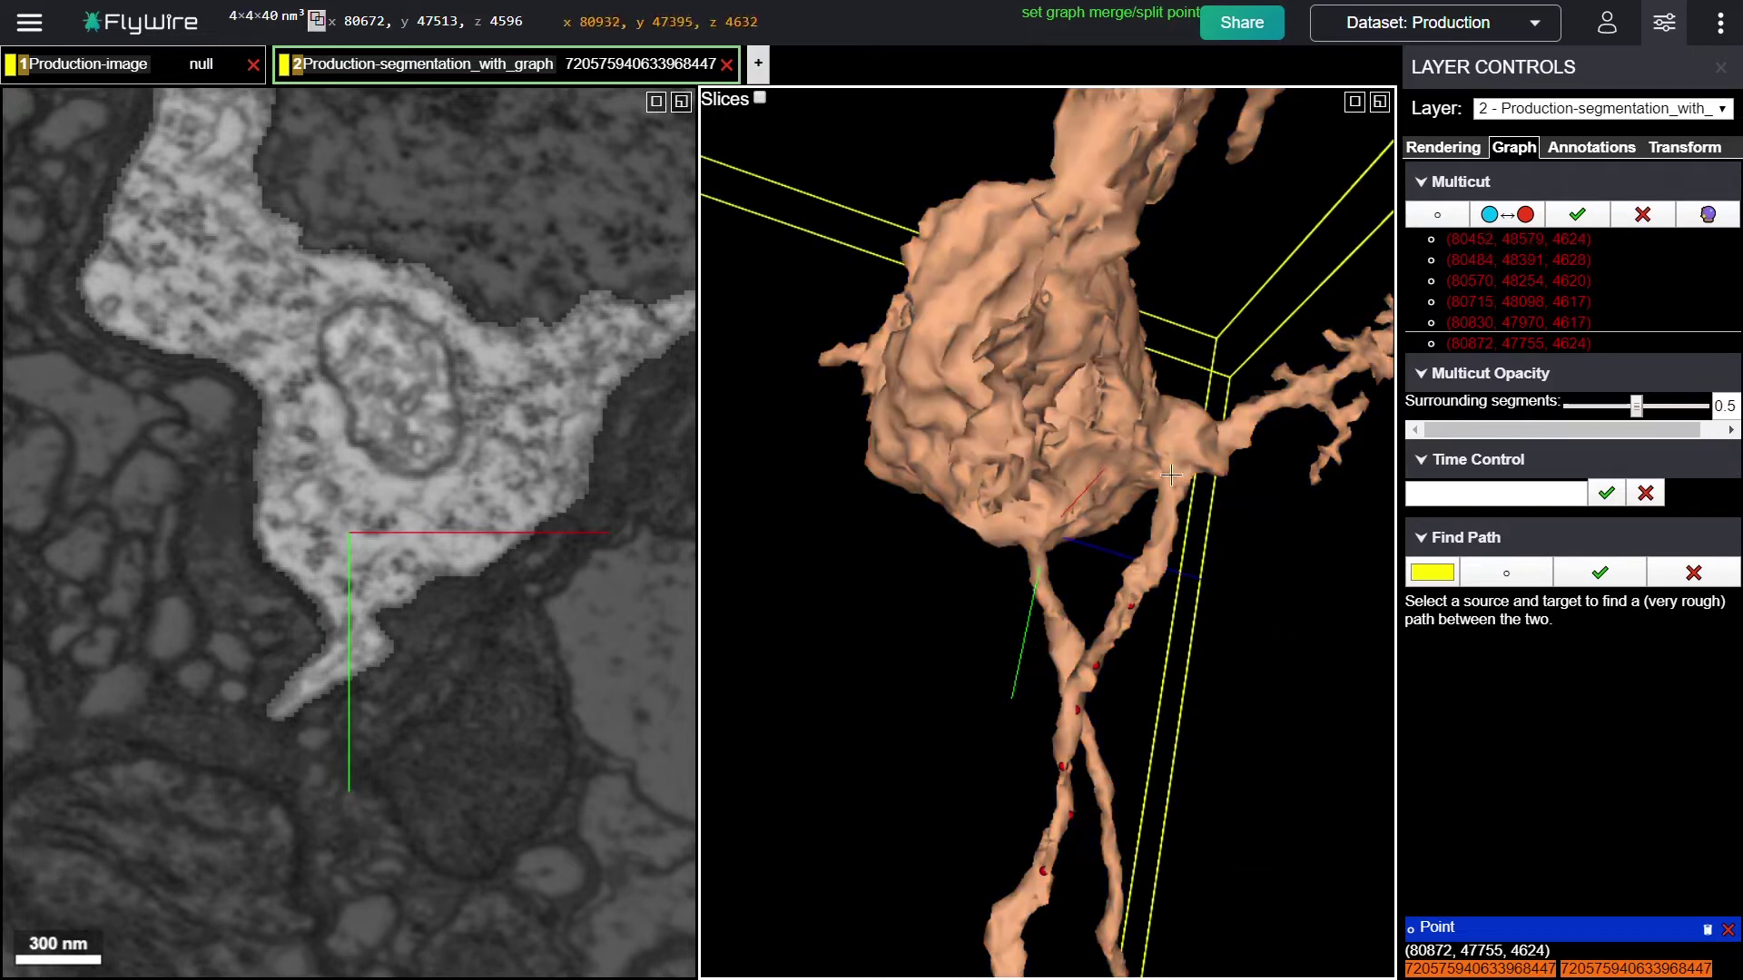
{"action": "mouse_move", "coordinate": [1237, 553]}
{"action": "left_mouse_down"}
{"action": "mouse_move", "coordinate": [1253, 553]}
{"action": "mouse_move", "coordinate": [1223, 584]}
{"action": "left_mouse_up"}
{"action": "left_click", "coordinate": [1164, 573], "text": "ctrl"}
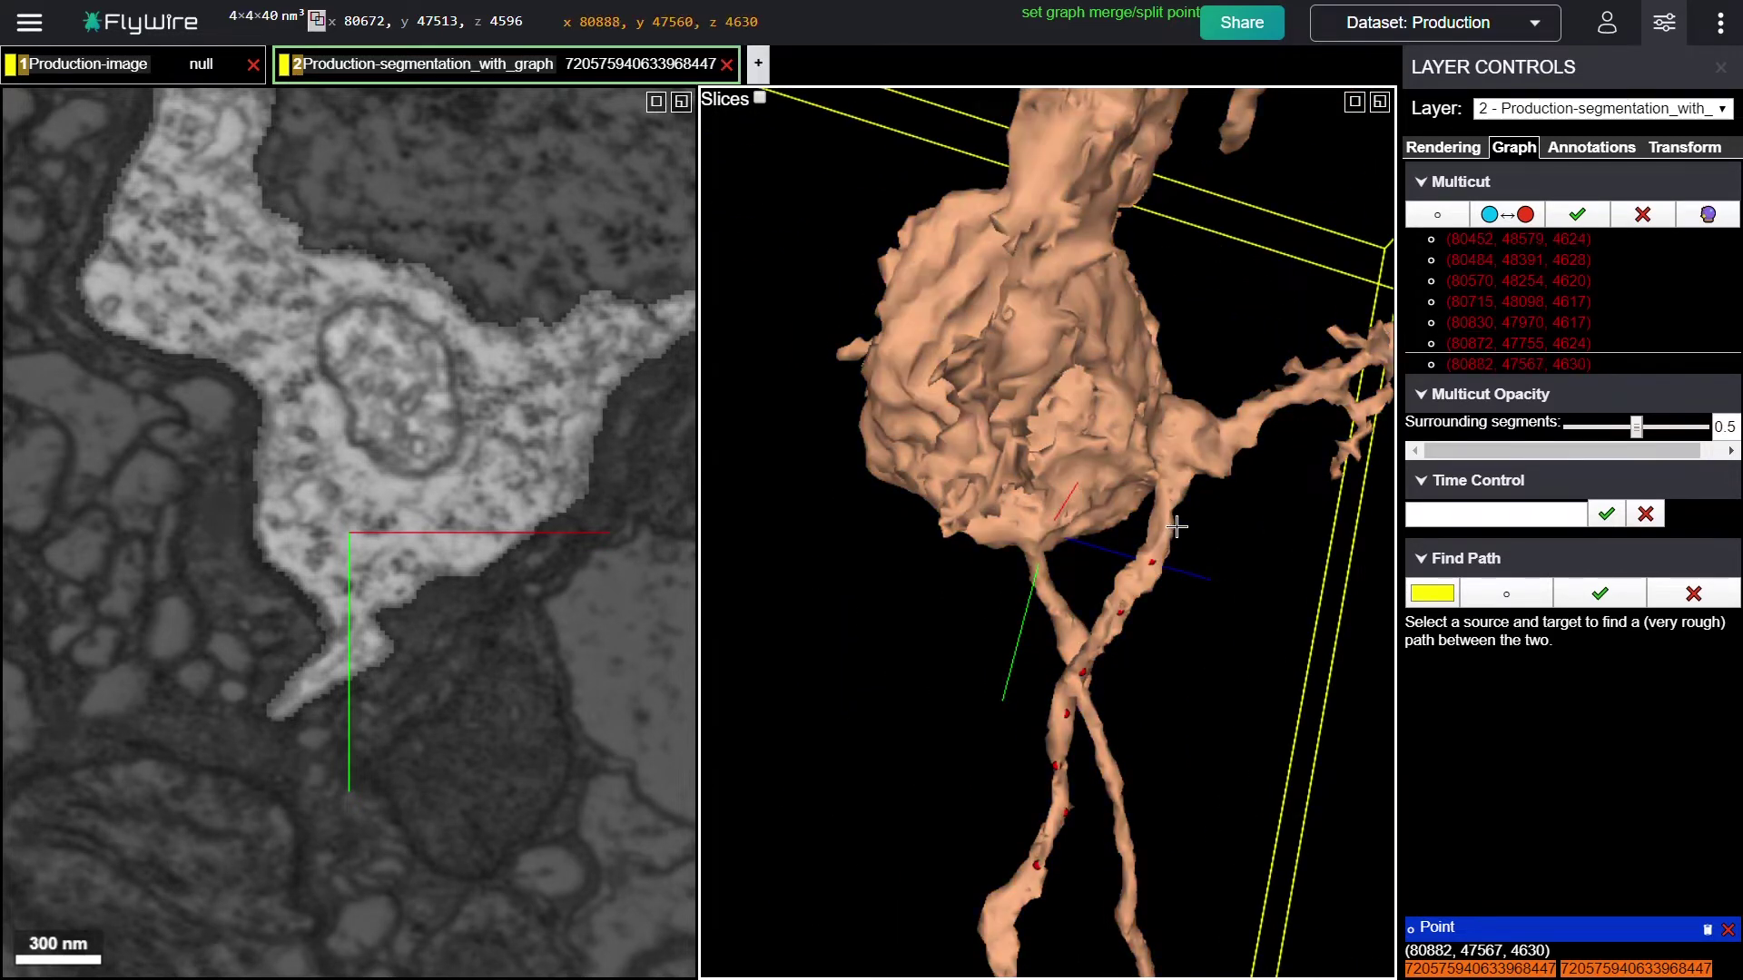
{"action": "left_click", "coordinate": [1181, 511], "text": "ctrl"}
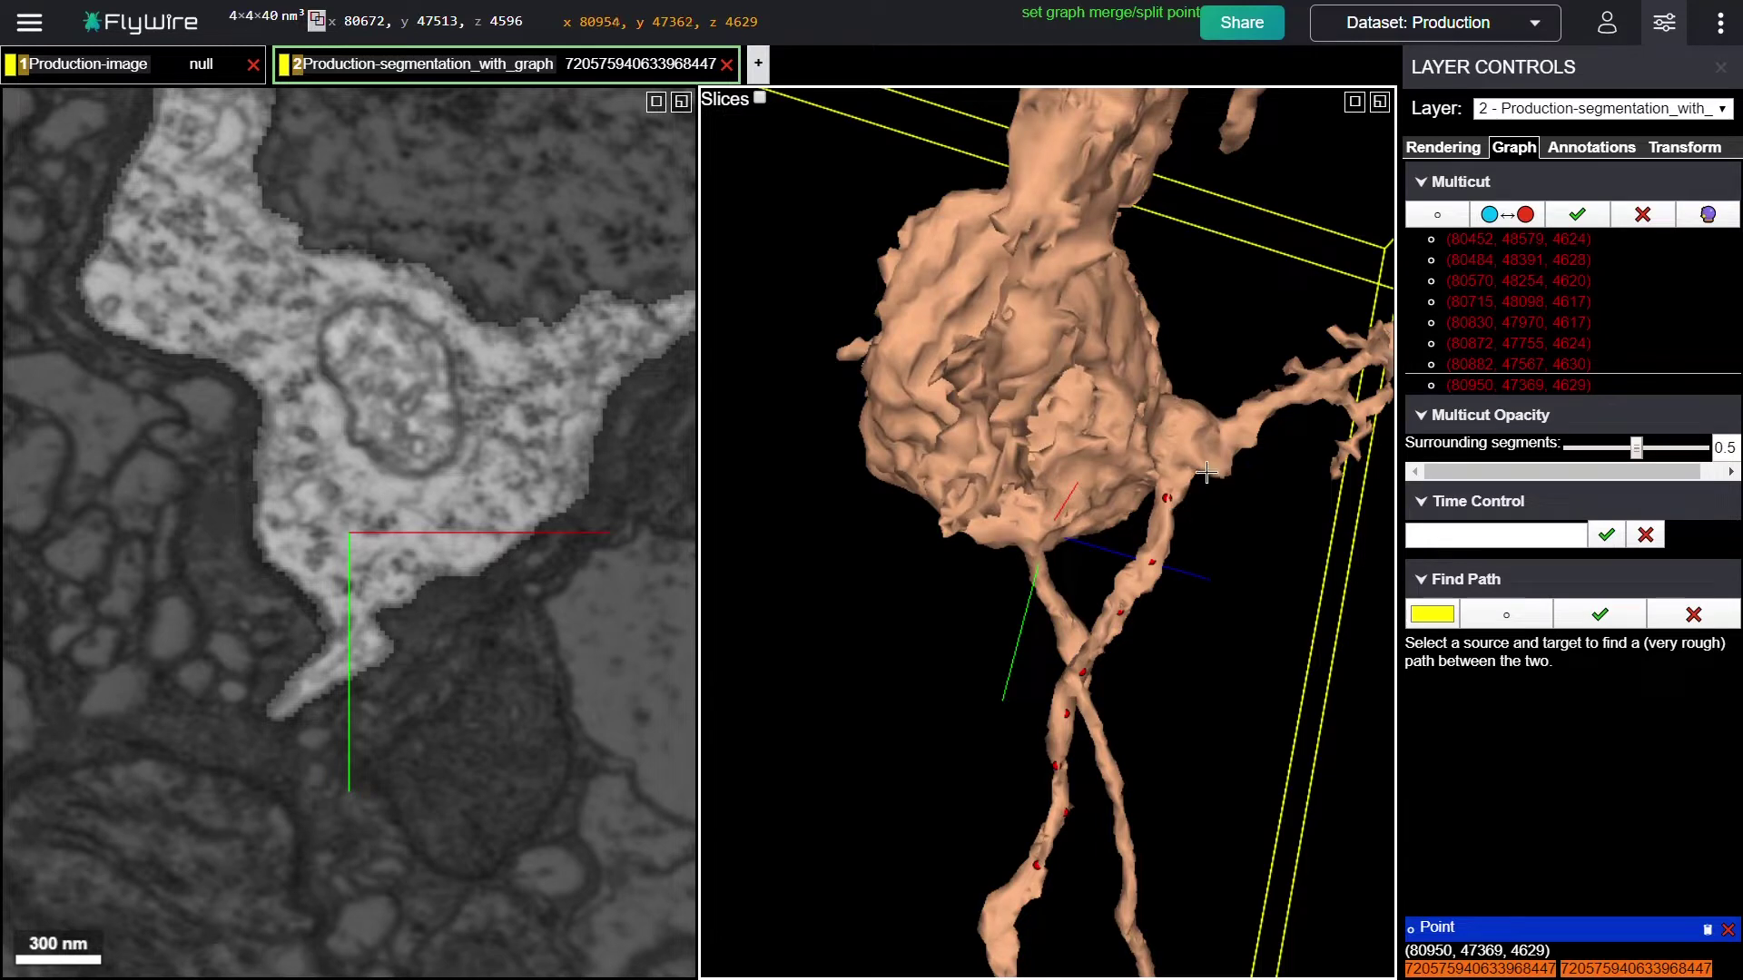
{"action": "left_click", "coordinate": [1237, 429], "text": "ctrl"}
{"action": "left_click", "coordinate": [1280, 397], "text": "ctrl"}
{"action": "left_click", "coordinate": [1340, 389], "text": "ctrl"}
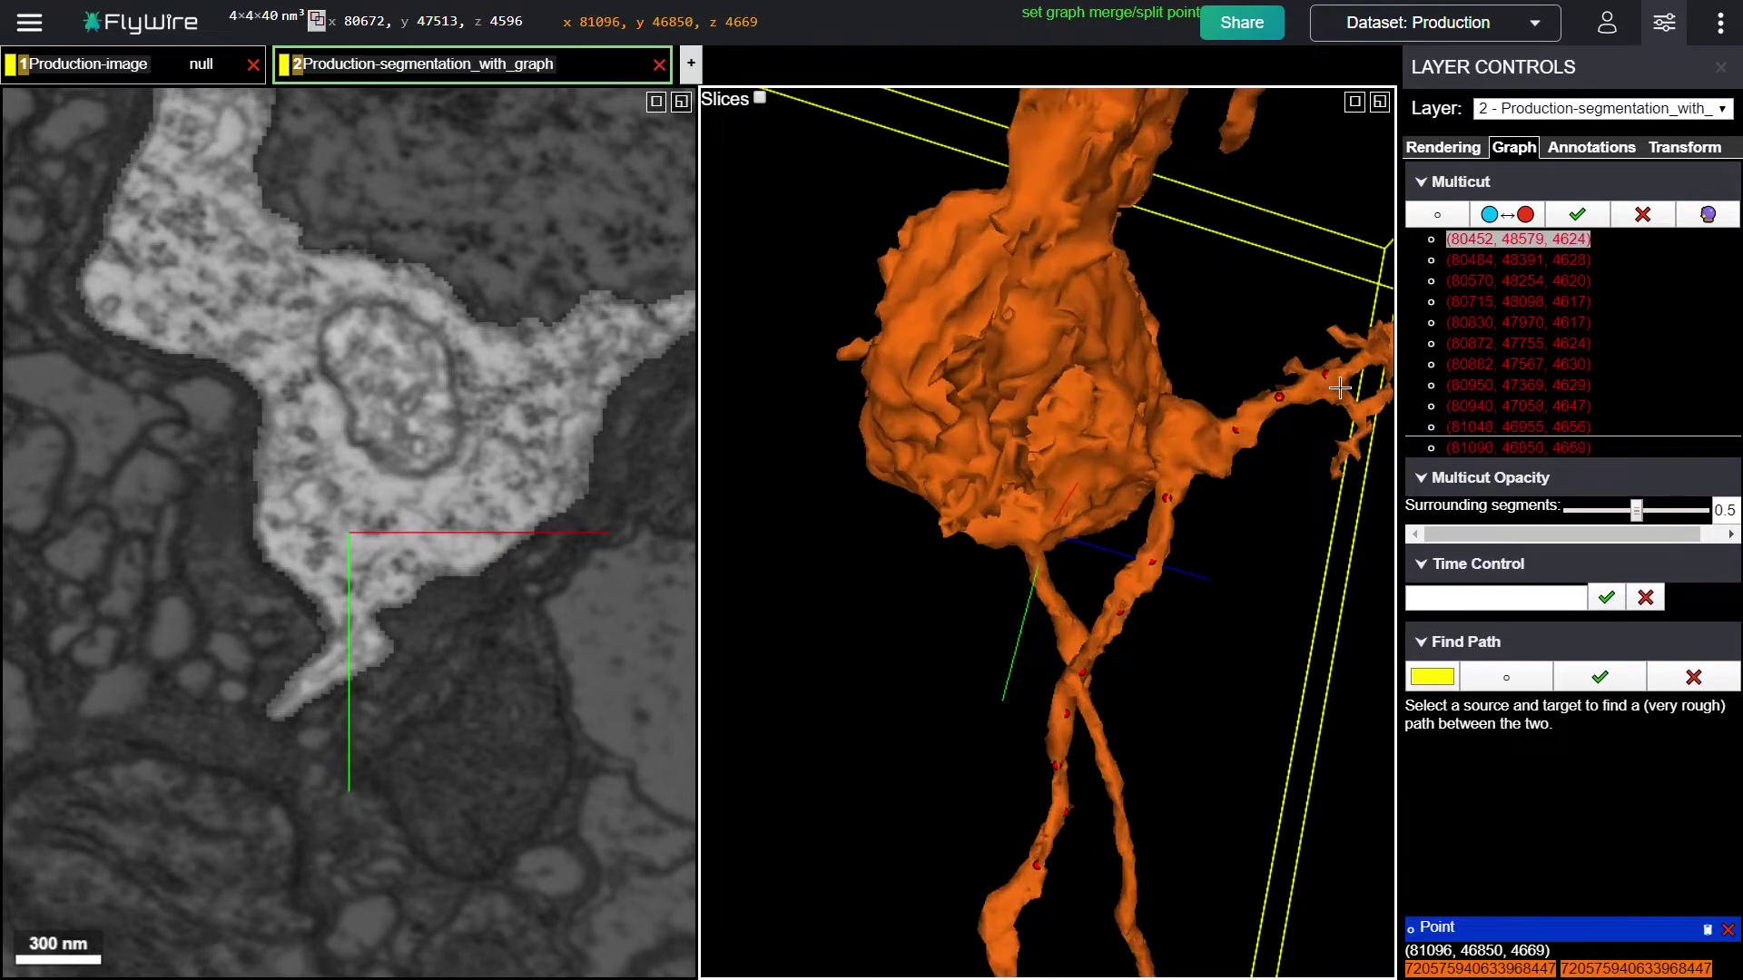
- Switch to the blue multicut group and place five blue points across the cell body near the side branch
{"action": "left_click_drag", "start_coordinate": [1284, 572], "coordinate": [1303, 611]}
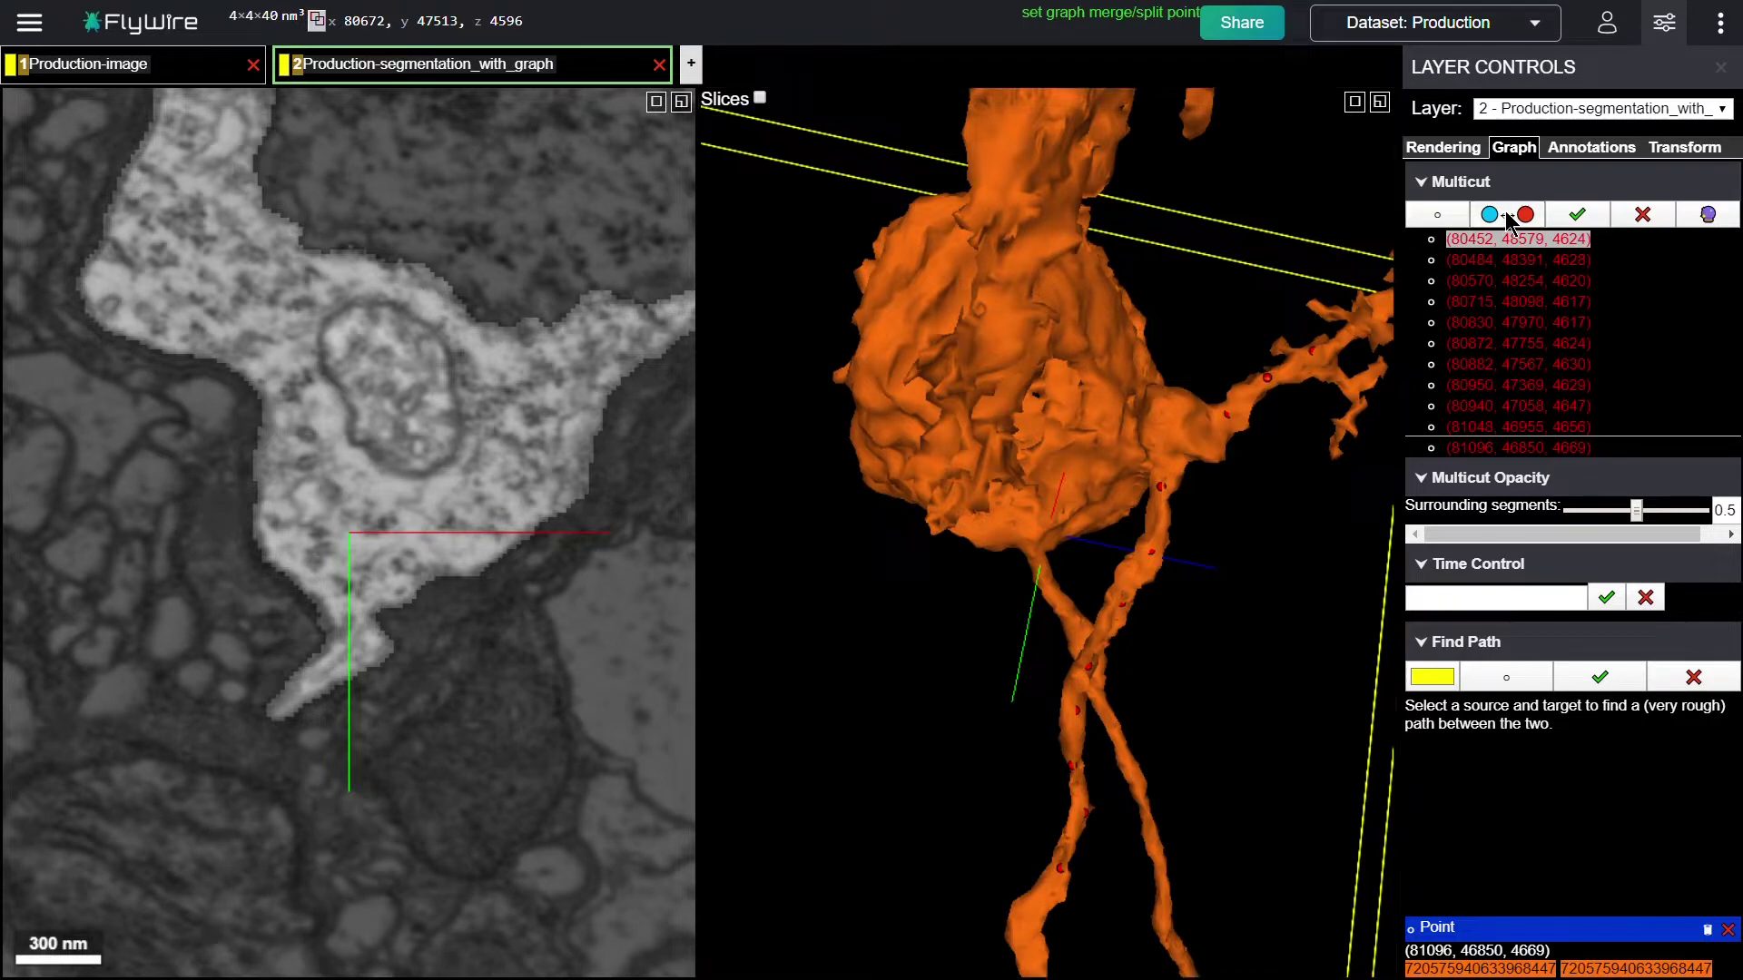
{"action": "left_click", "coordinate": [1118, 515], "text": "ctrl"}
{"action": "left_click", "coordinate": [1106, 466], "text": "ctrl"}
{"action": "left_click", "coordinate": [1109, 413], "text": "ctrl"}
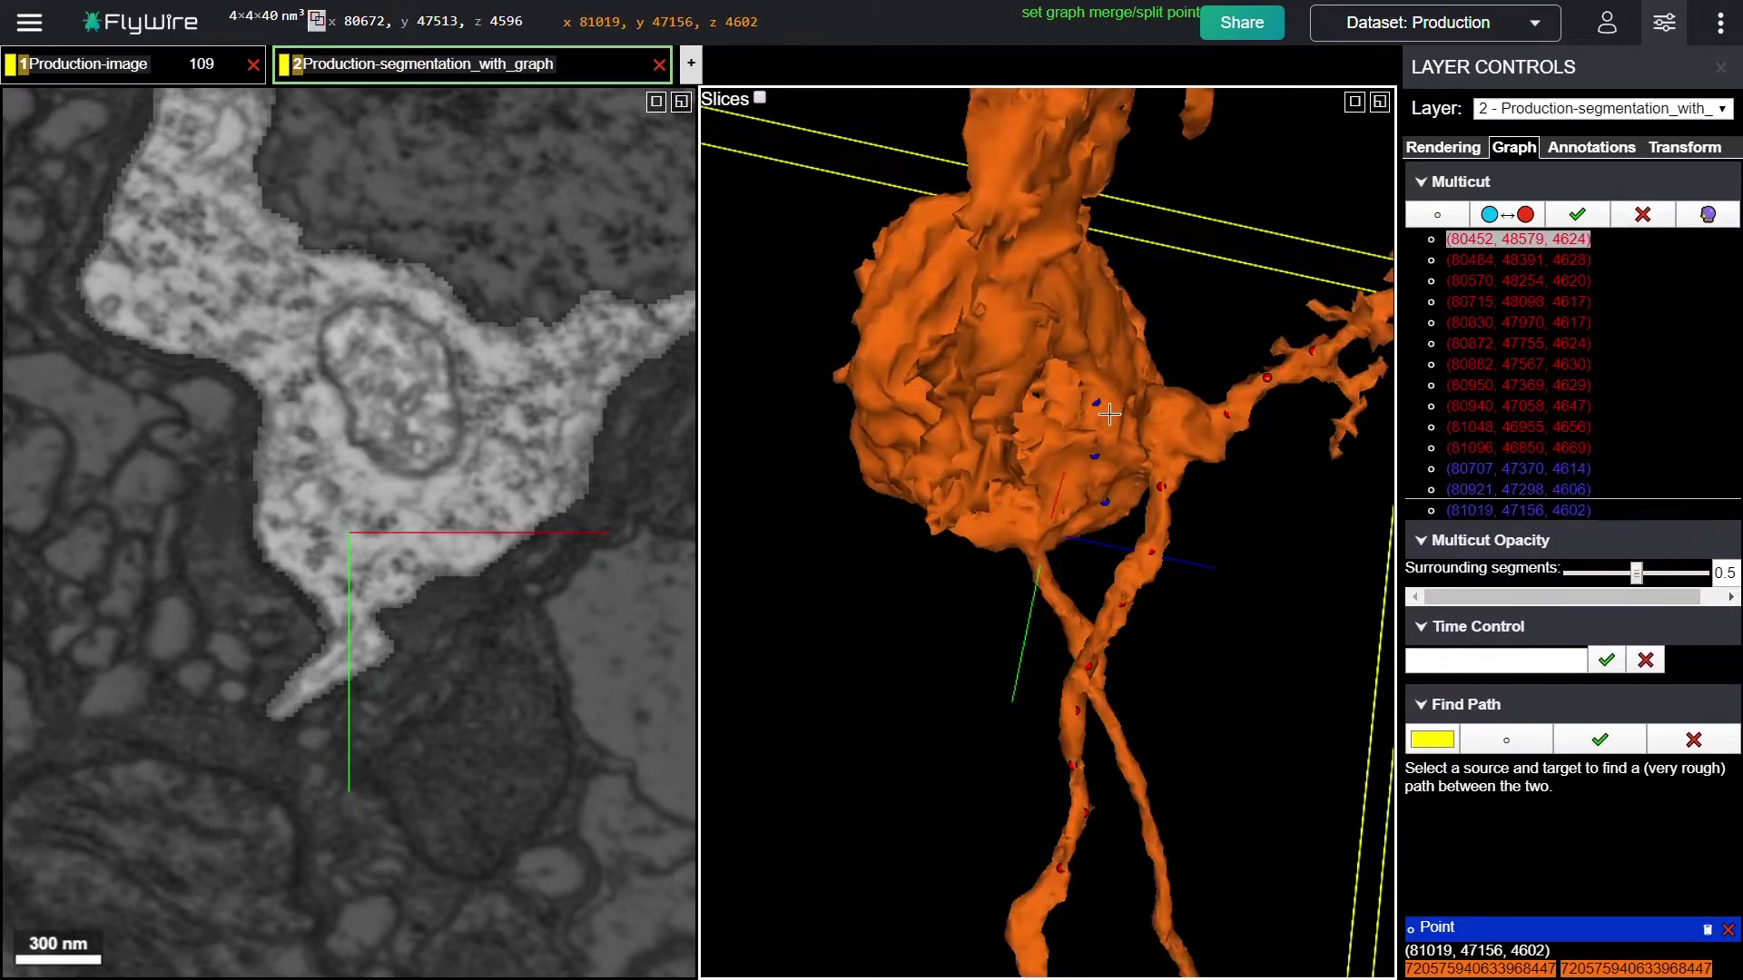
{"action": "left_click", "coordinate": [1119, 384], "text": "ctrl"}
{"action": "left_click", "coordinate": [1193, 402], "text": "ctrl"}
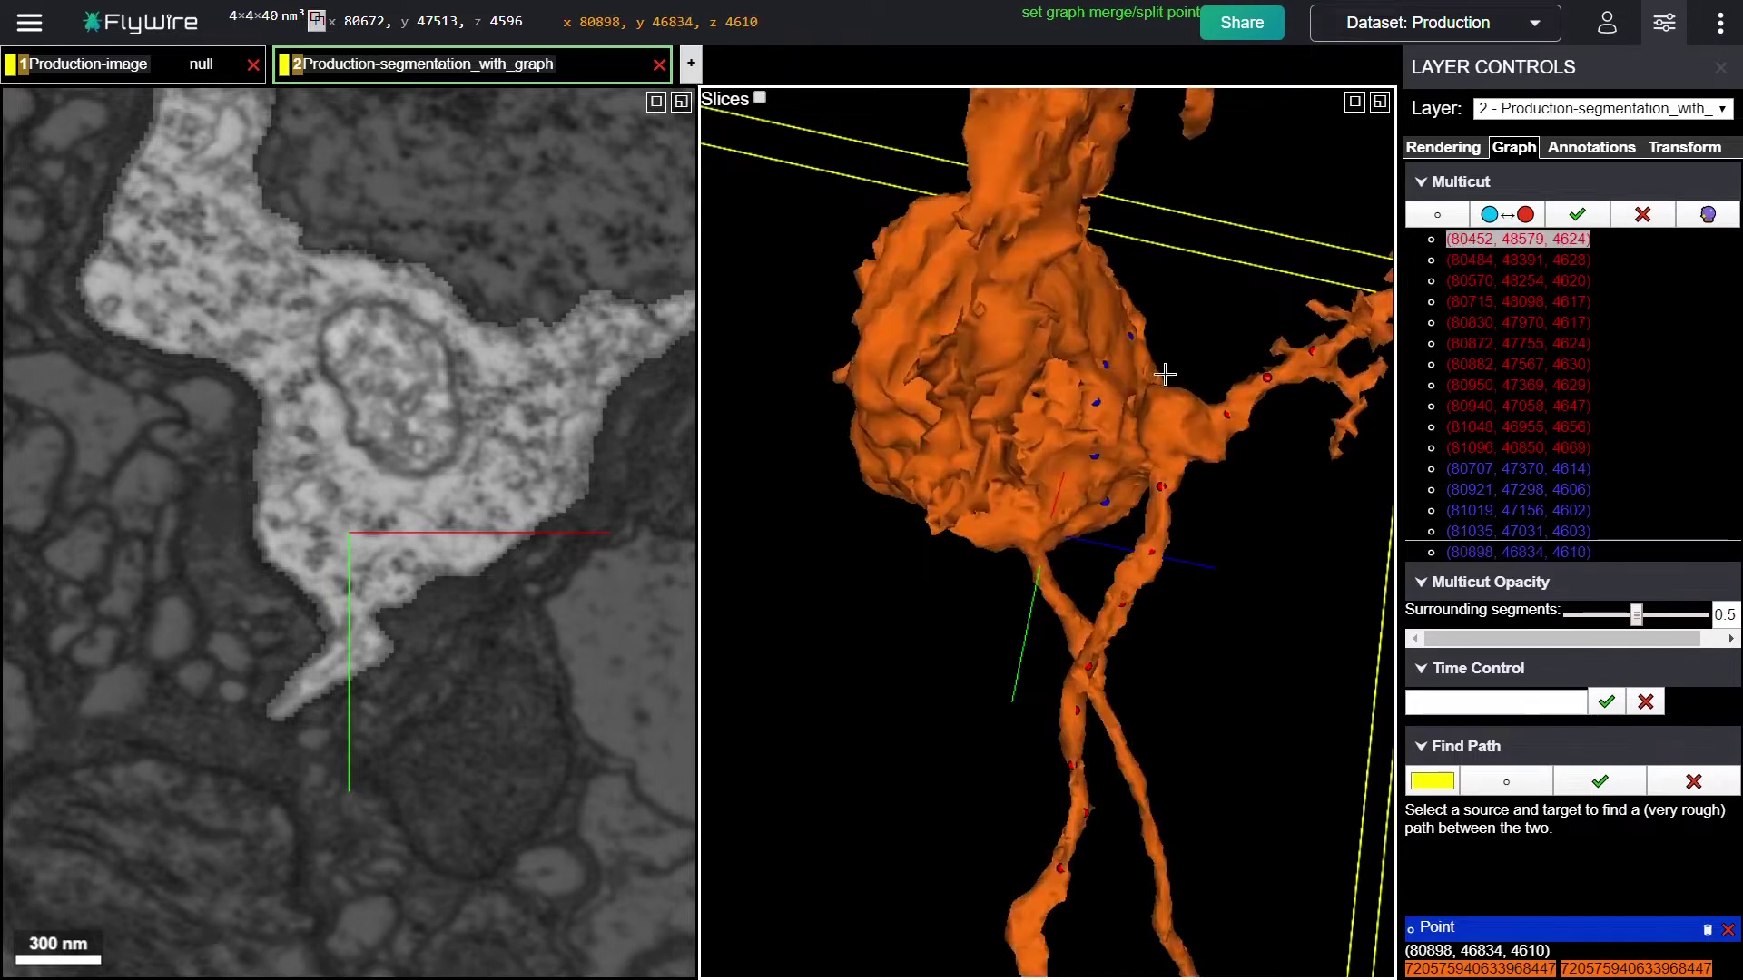
- Place three more blue multicut points on the far side of the cell body
{"action": "left_click_drag", "start_coordinate": [1261, 486], "coordinate": [942, 461]}
{"action": "left_click", "coordinate": [1095, 353], "text": "ctrl"}
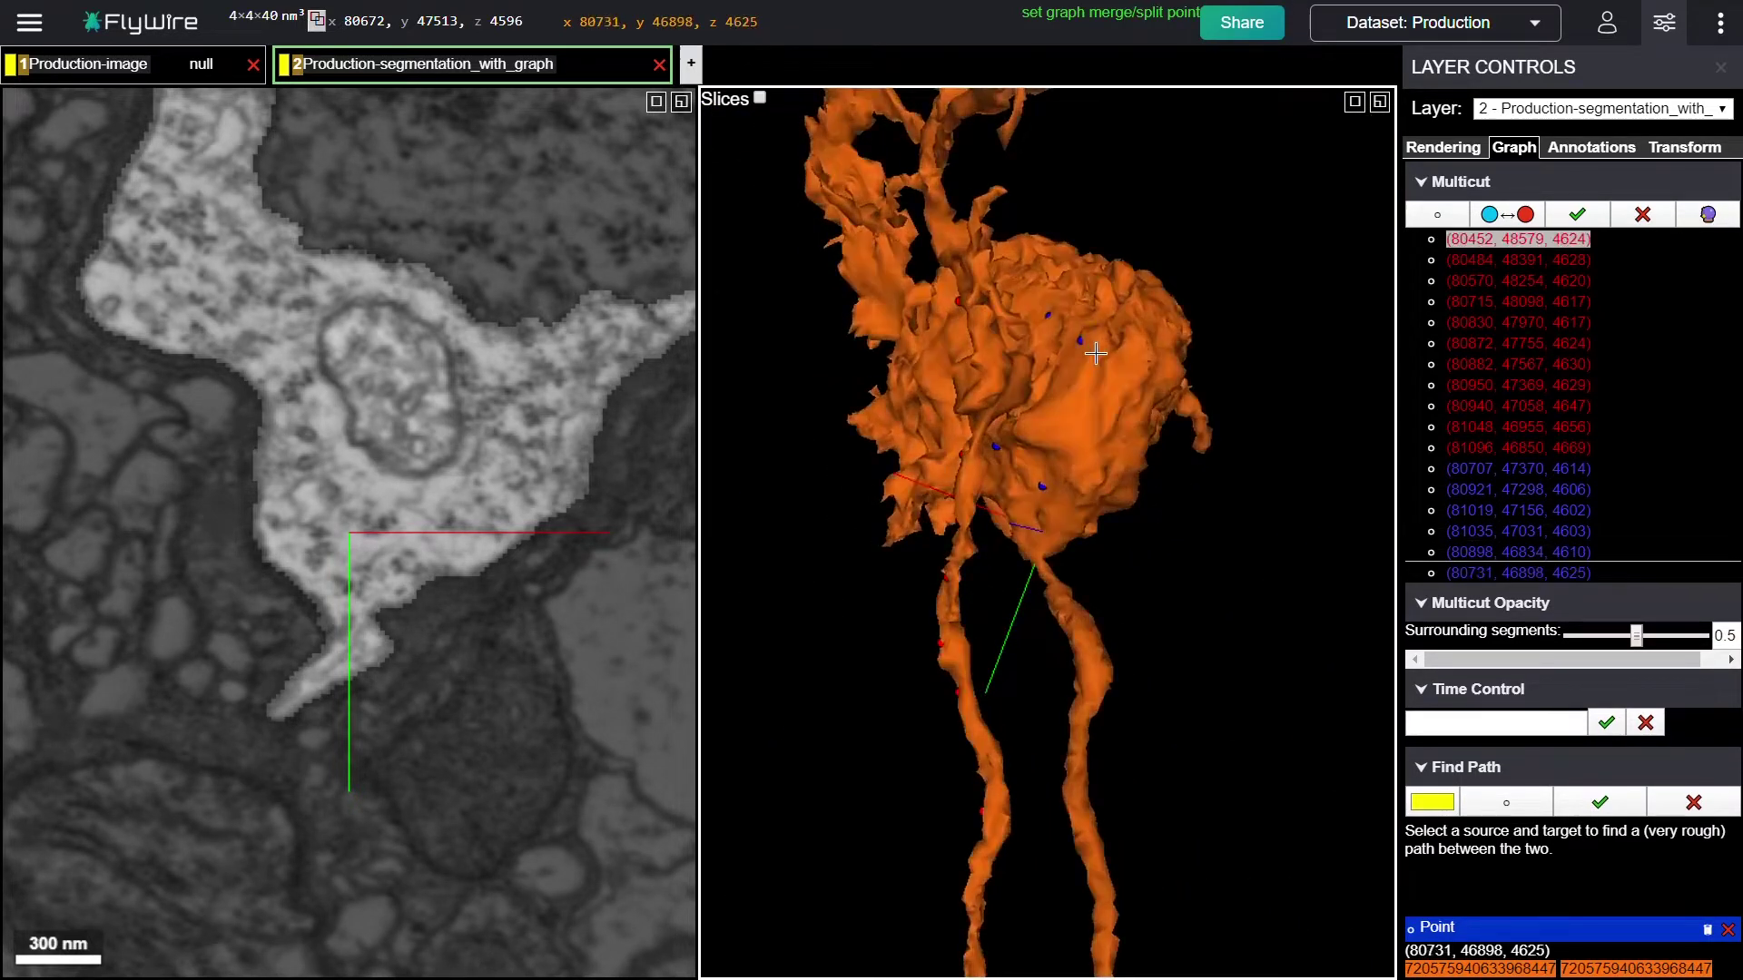
{"action": "left_click", "coordinate": [1113, 390], "text": "ctrl"}
{"action": "left_click", "coordinate": [1091, 437], "text": "ctrl"}
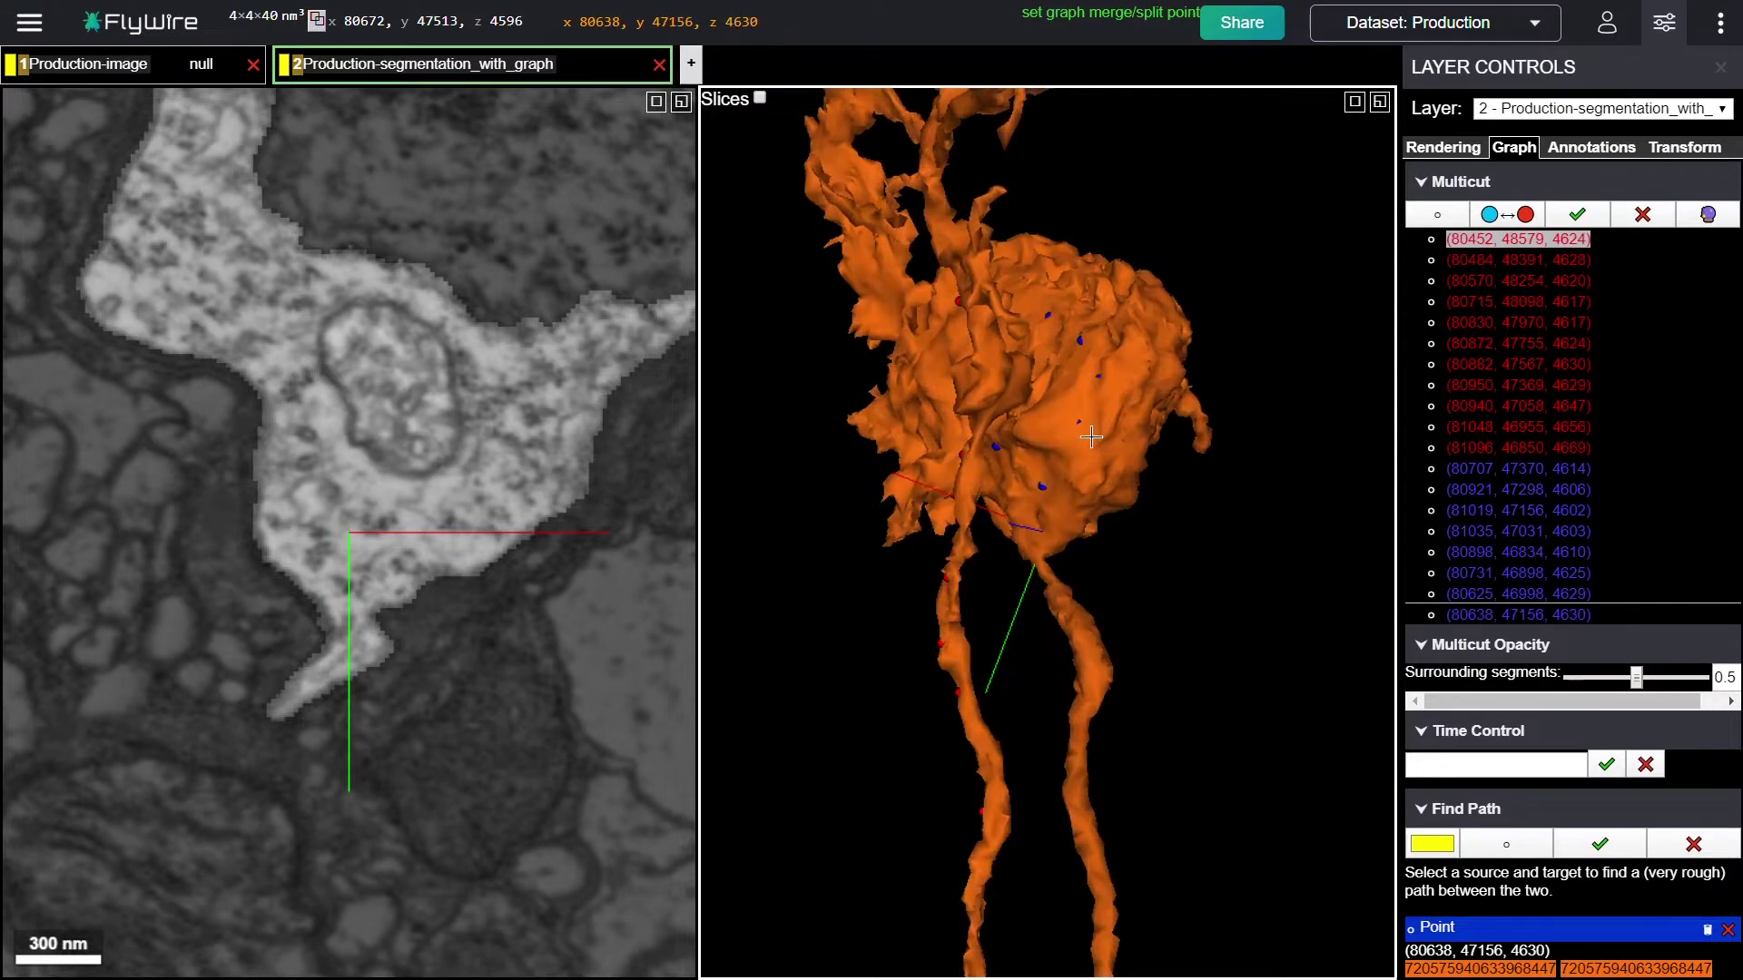
- Split the segment between the red and blue points and clear the multicut points
{"action": "left_click_drag", "start_coordinate": [1091, 437], "coordinate": [505, 611]}
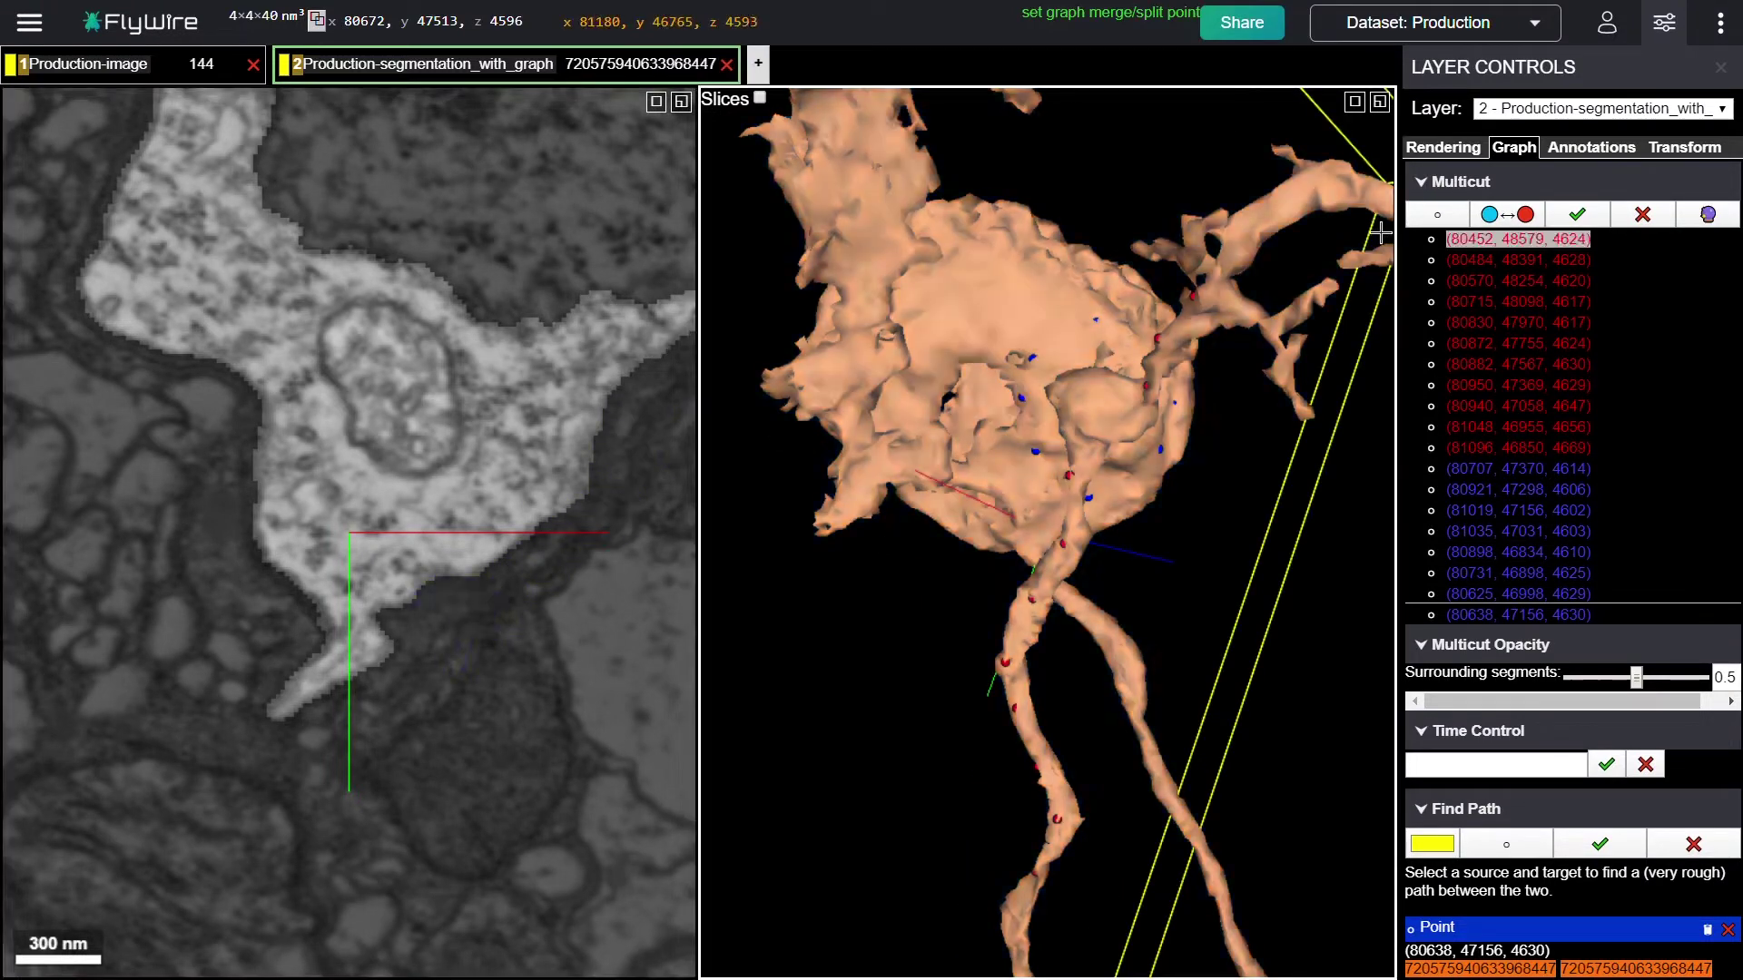
{"action": "left_click", "coordinate": [1578, 216]}
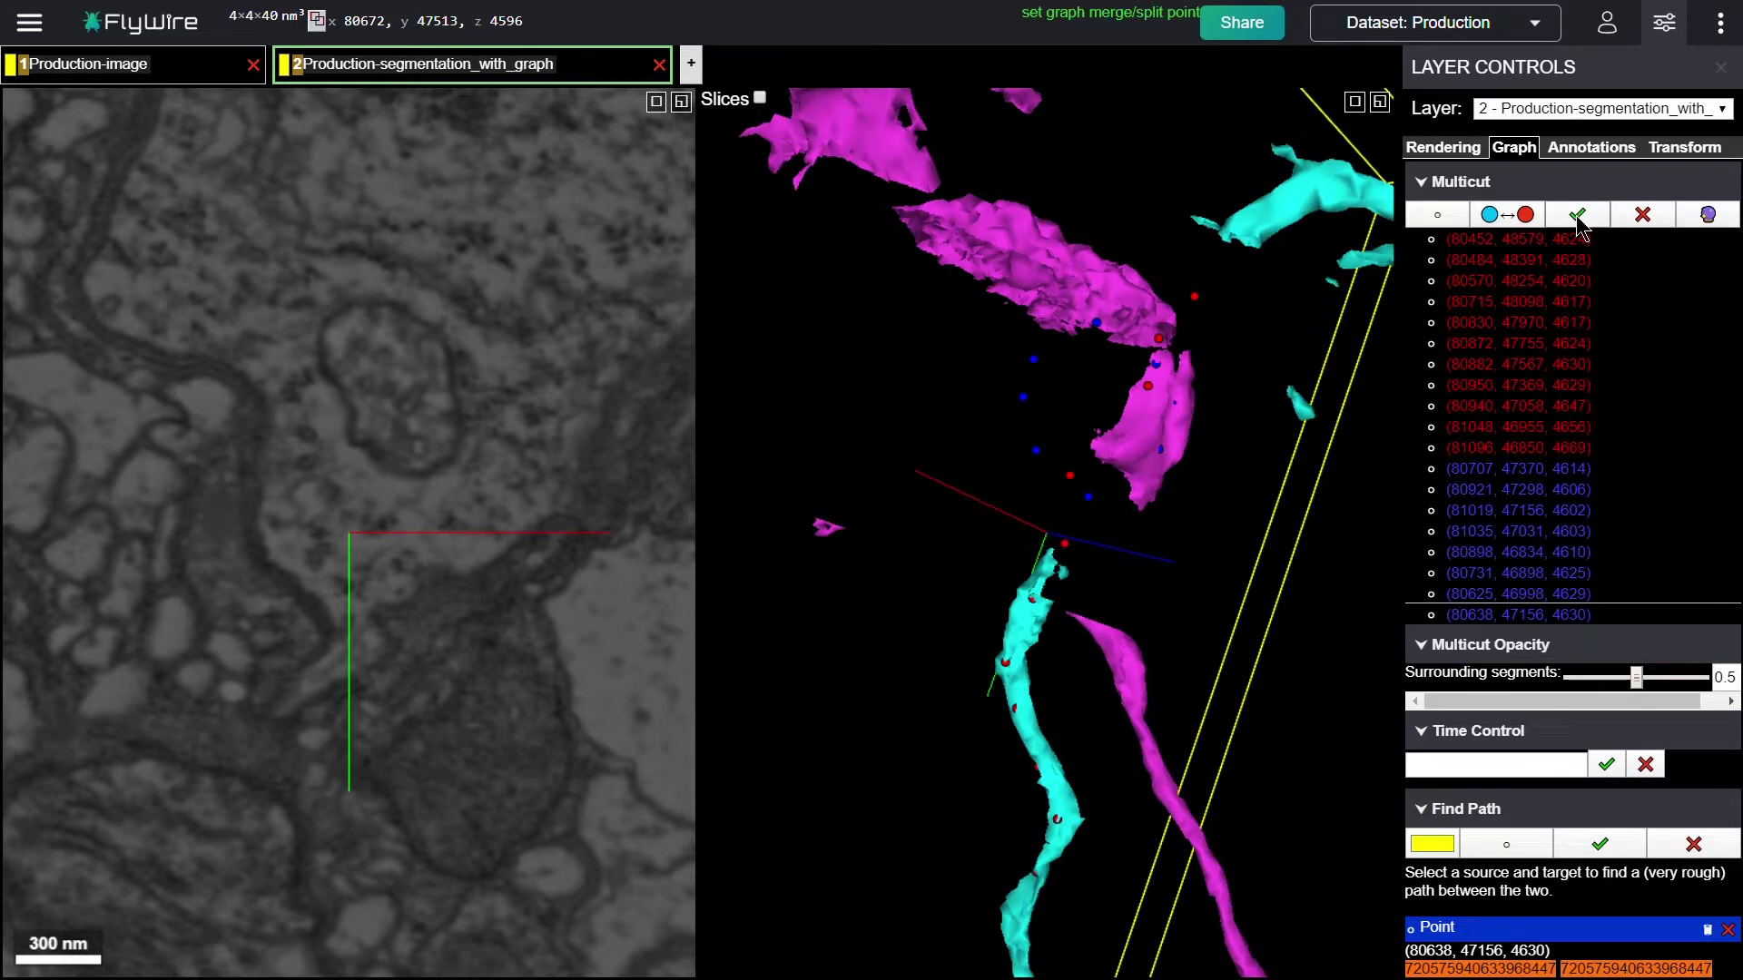
{"action": "left_click", "coordinate": [1643, 216]}
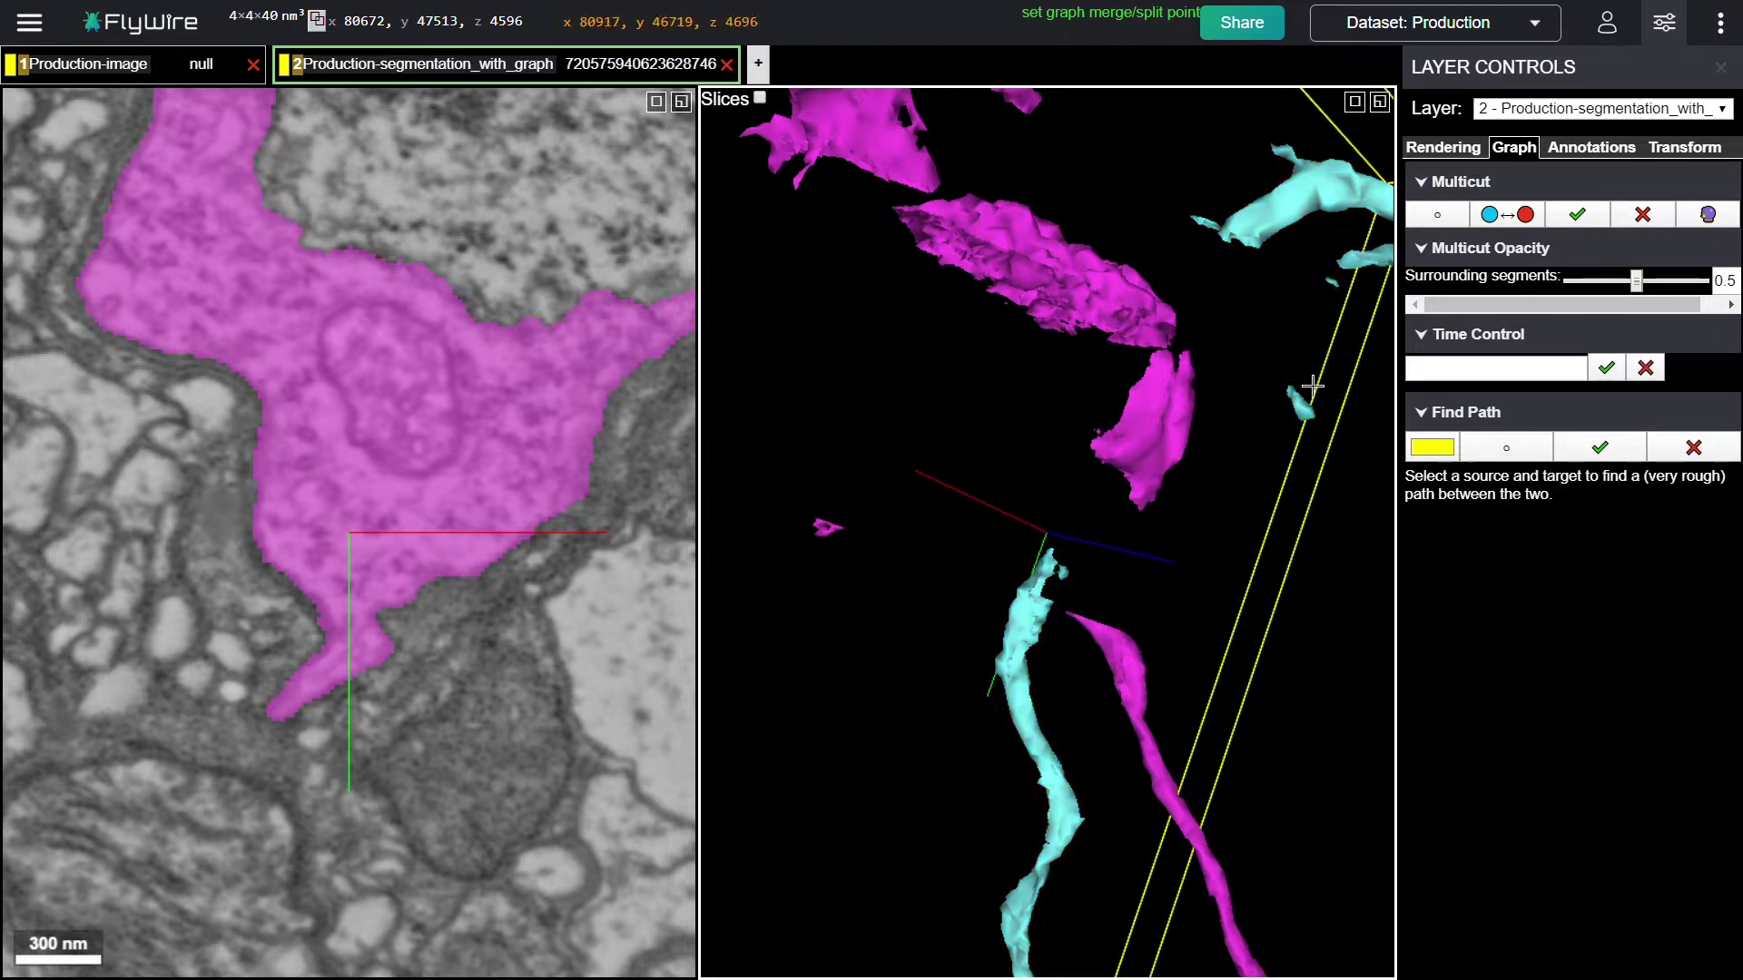
- Reload the page to refresh the split meshes and centre the views where the cyan branch meets the magenta cell body
{"action": "mouse_move", "coordinate": [1242, 627]}
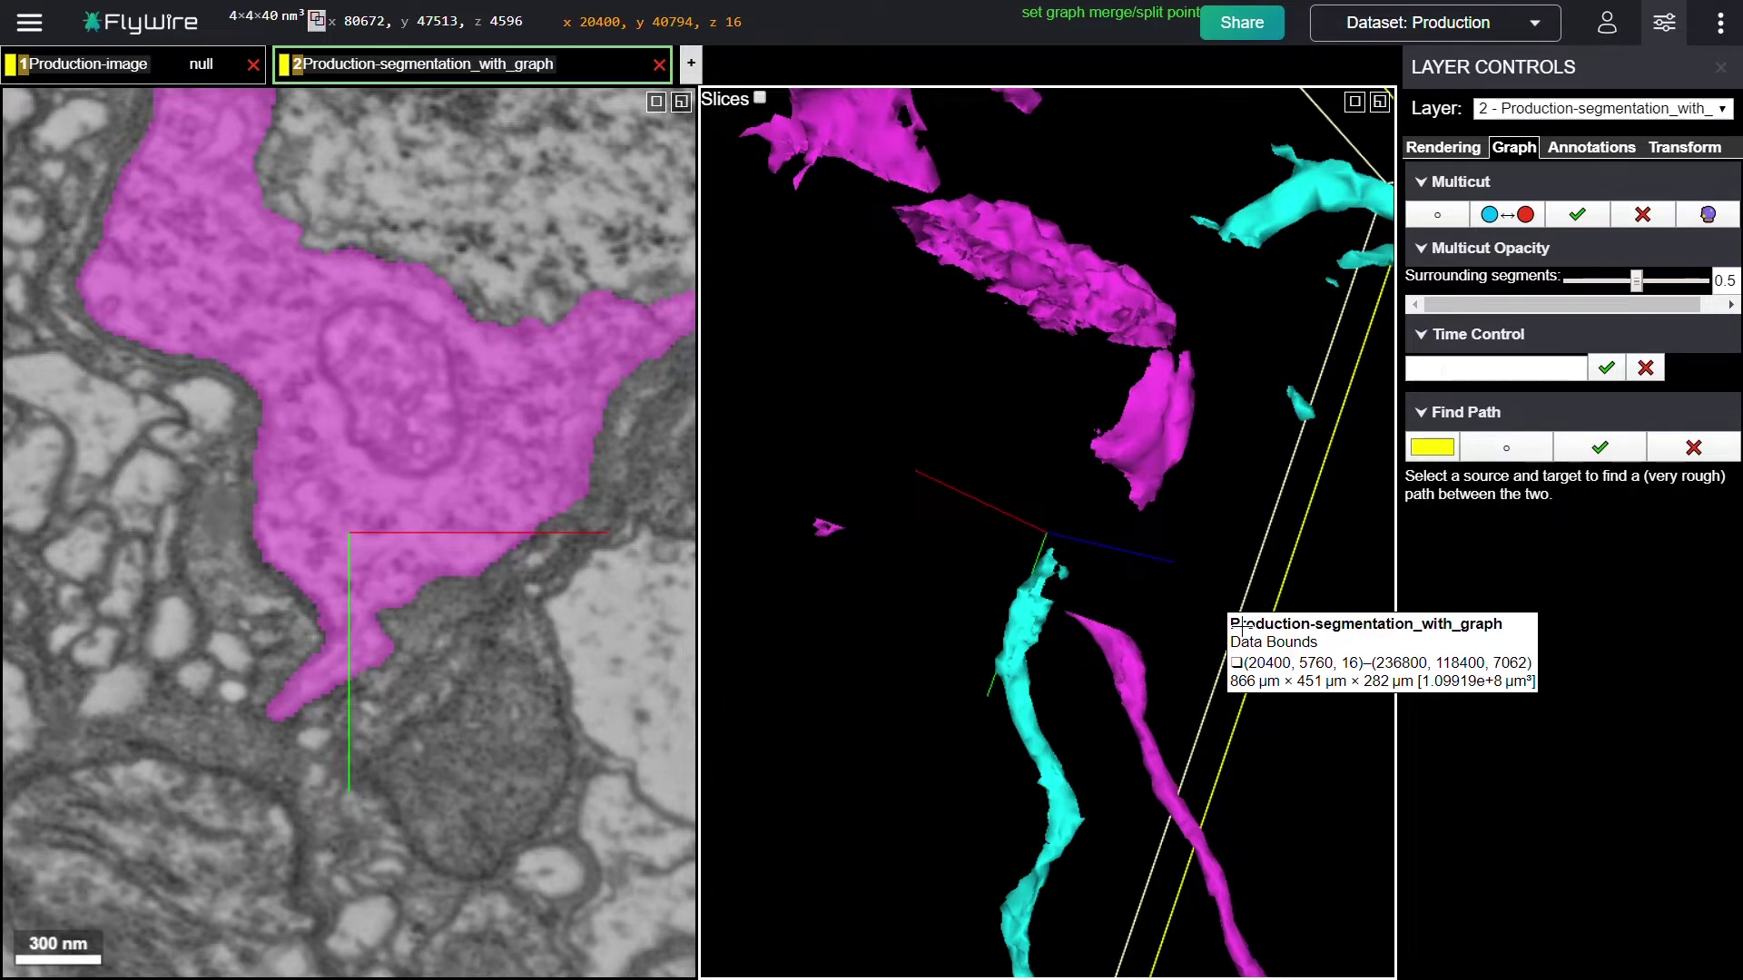
{"action": "key", "text": "F5"}
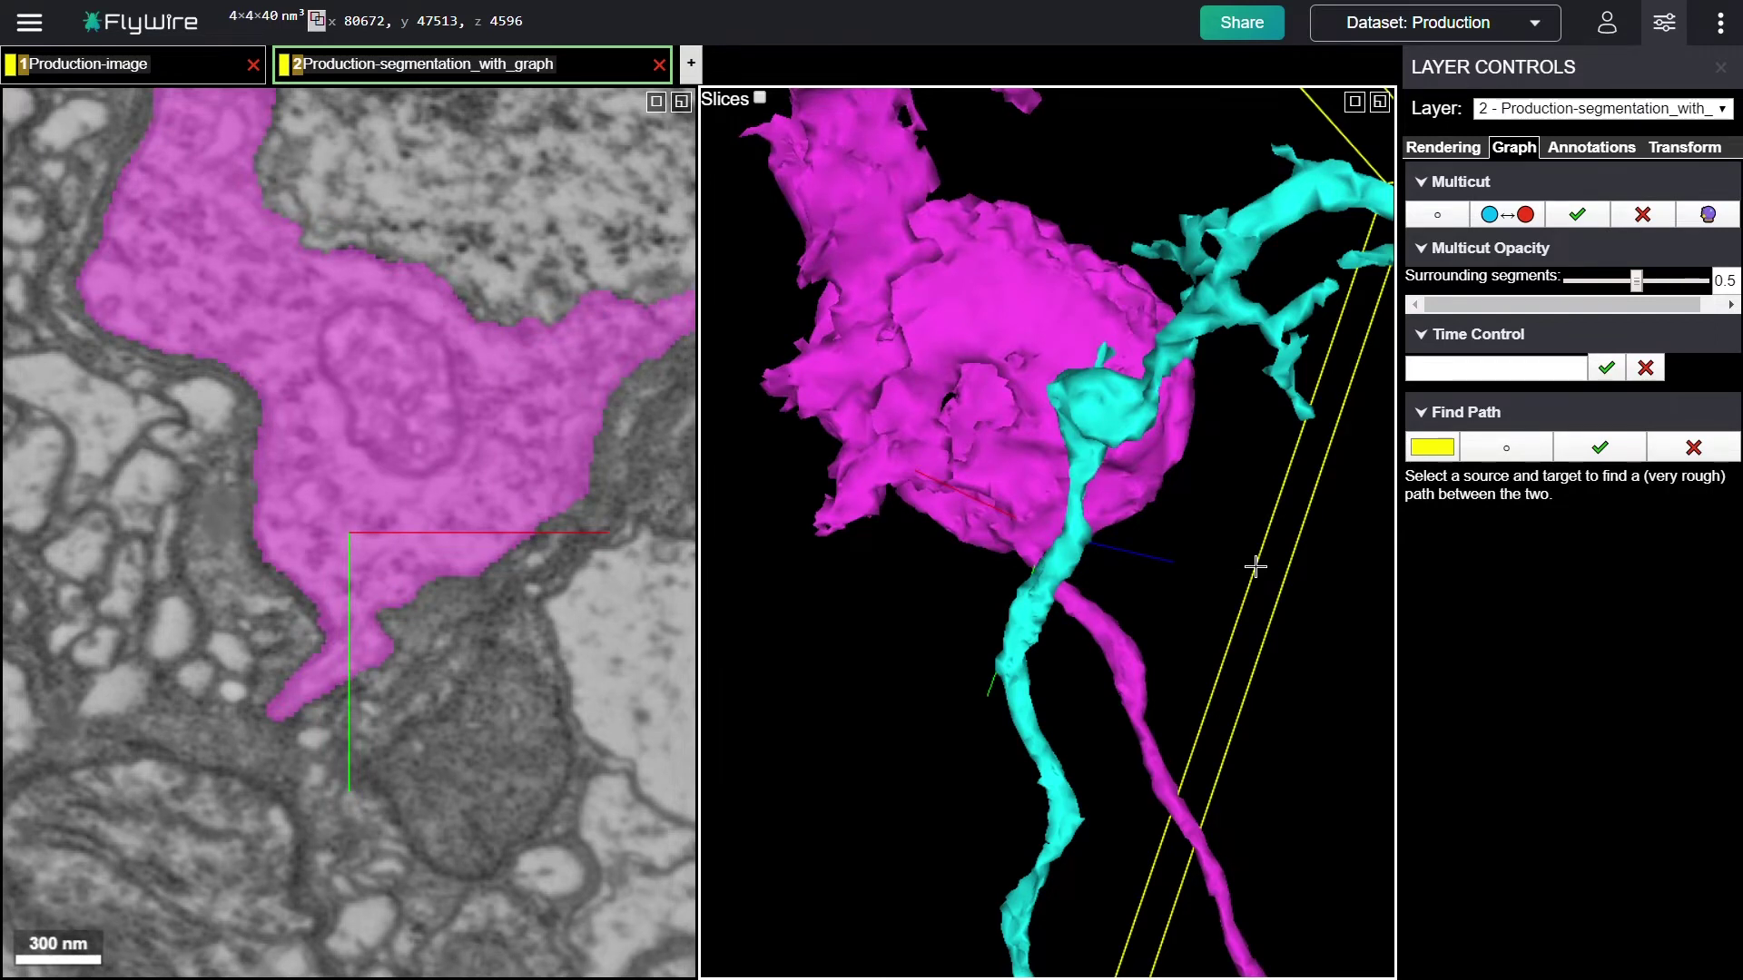
{"action": "left_click_drag", "start_coordinate": [1255, 567], "coordinate": [1077, 496]}
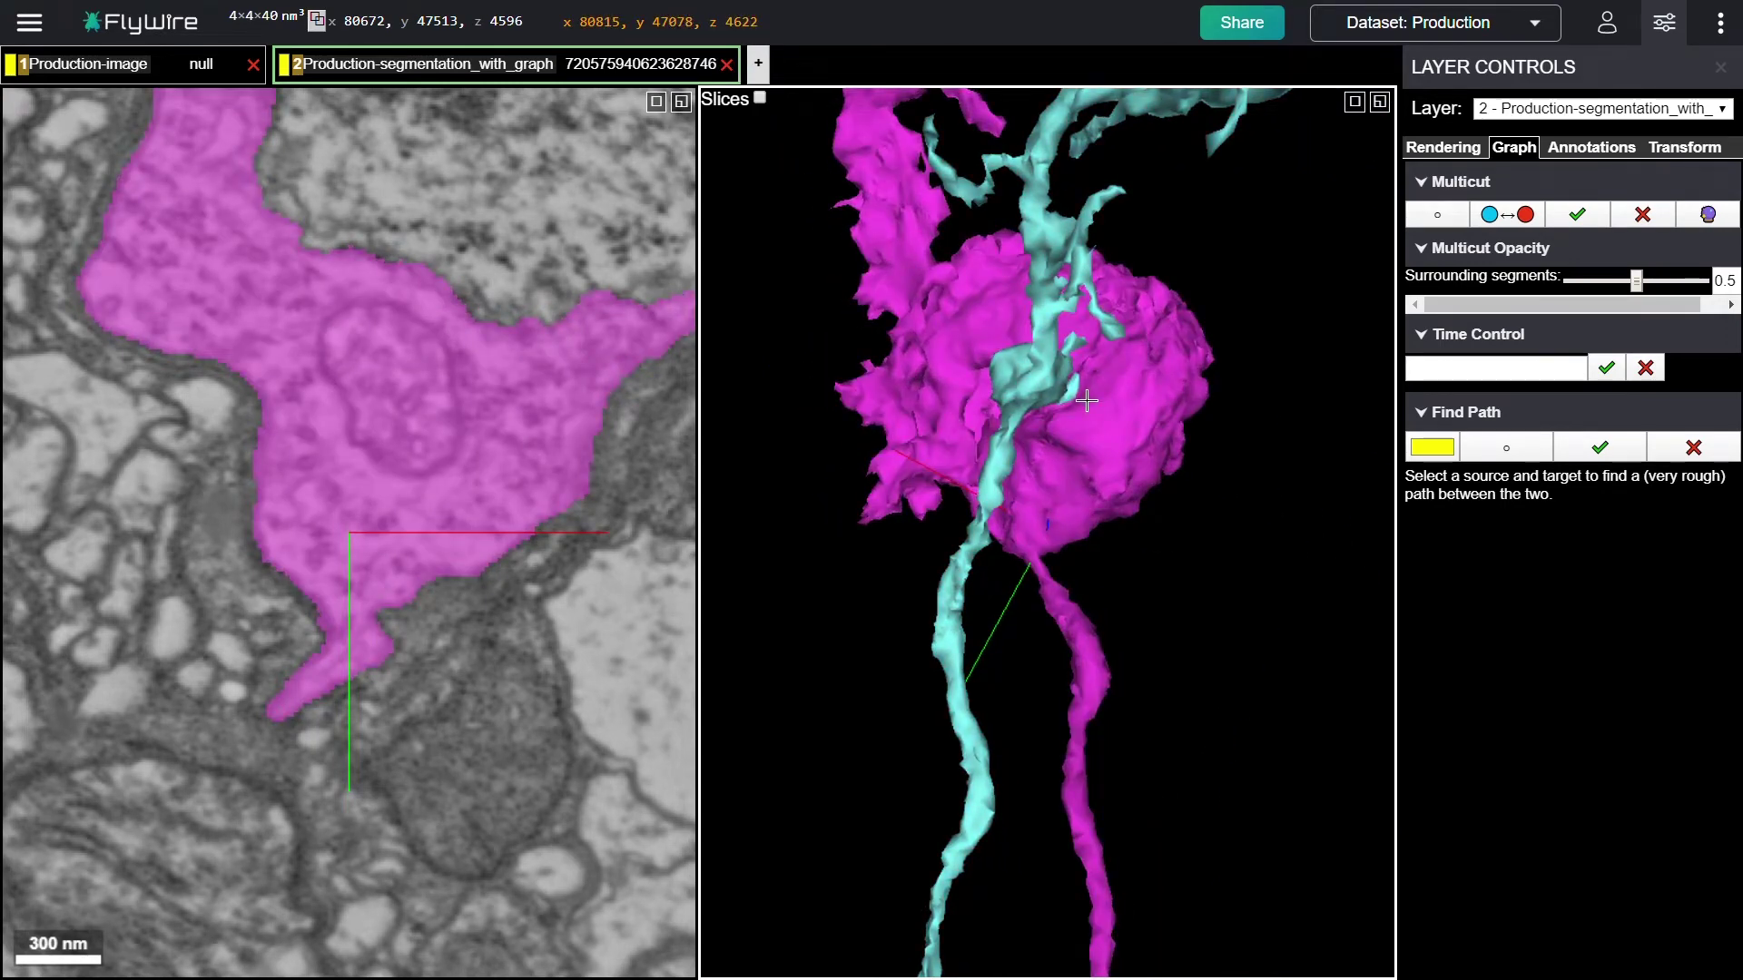
{"action": "right_click", "coordinate": [1087, 401]}
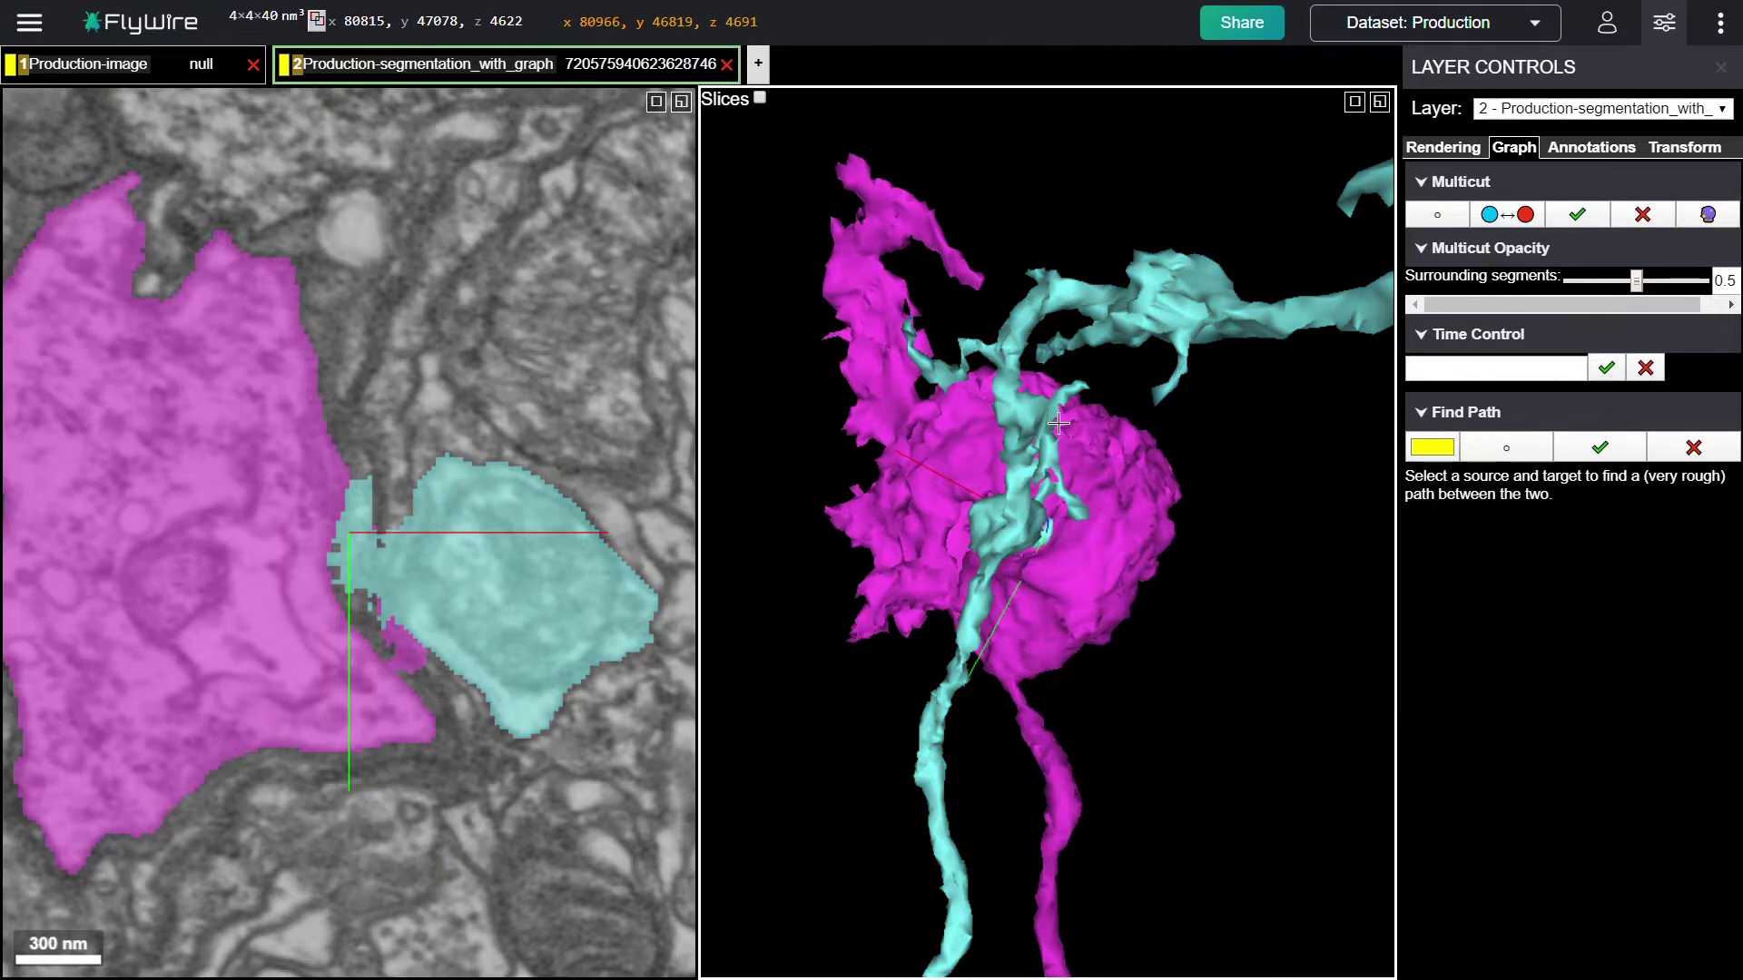
- Set the 2D opacity of selected segments to 0.19 and examine the cyan-magenta boundary across neighbouring slices
{"action": "left_click", "coordinate": [1445, 149]}
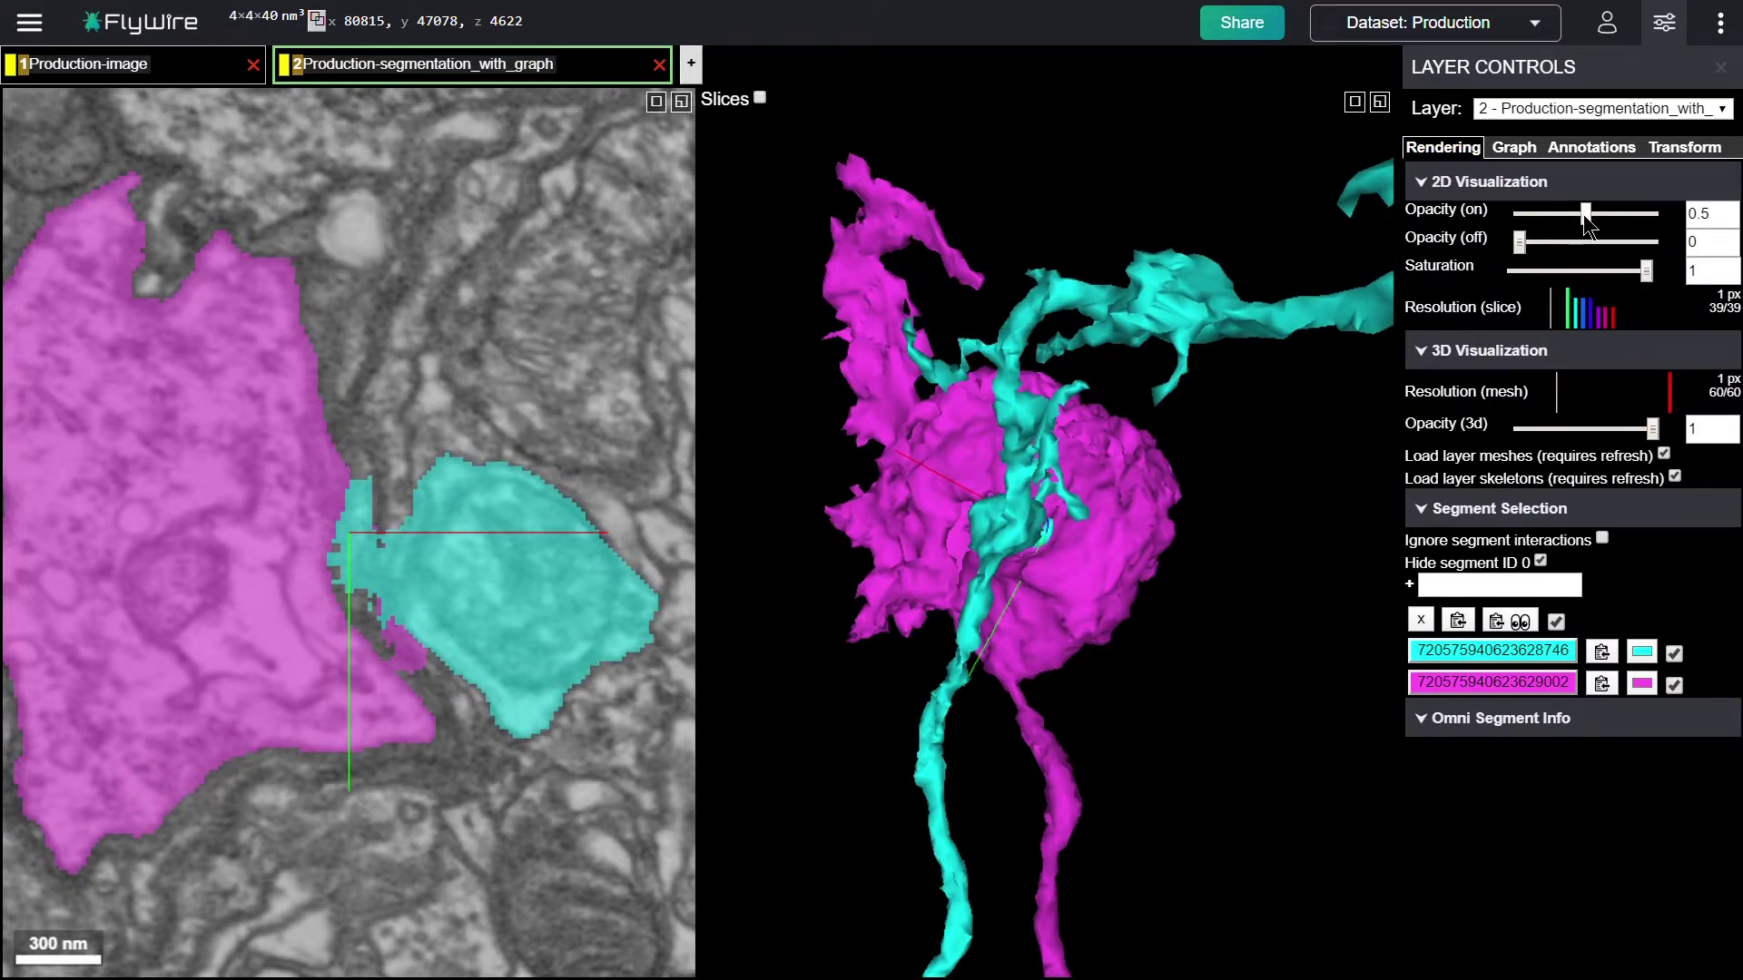
{"action": "left_click_drag", "start_coordinate": [1583, 214], "coordinate": [1544, 215]}
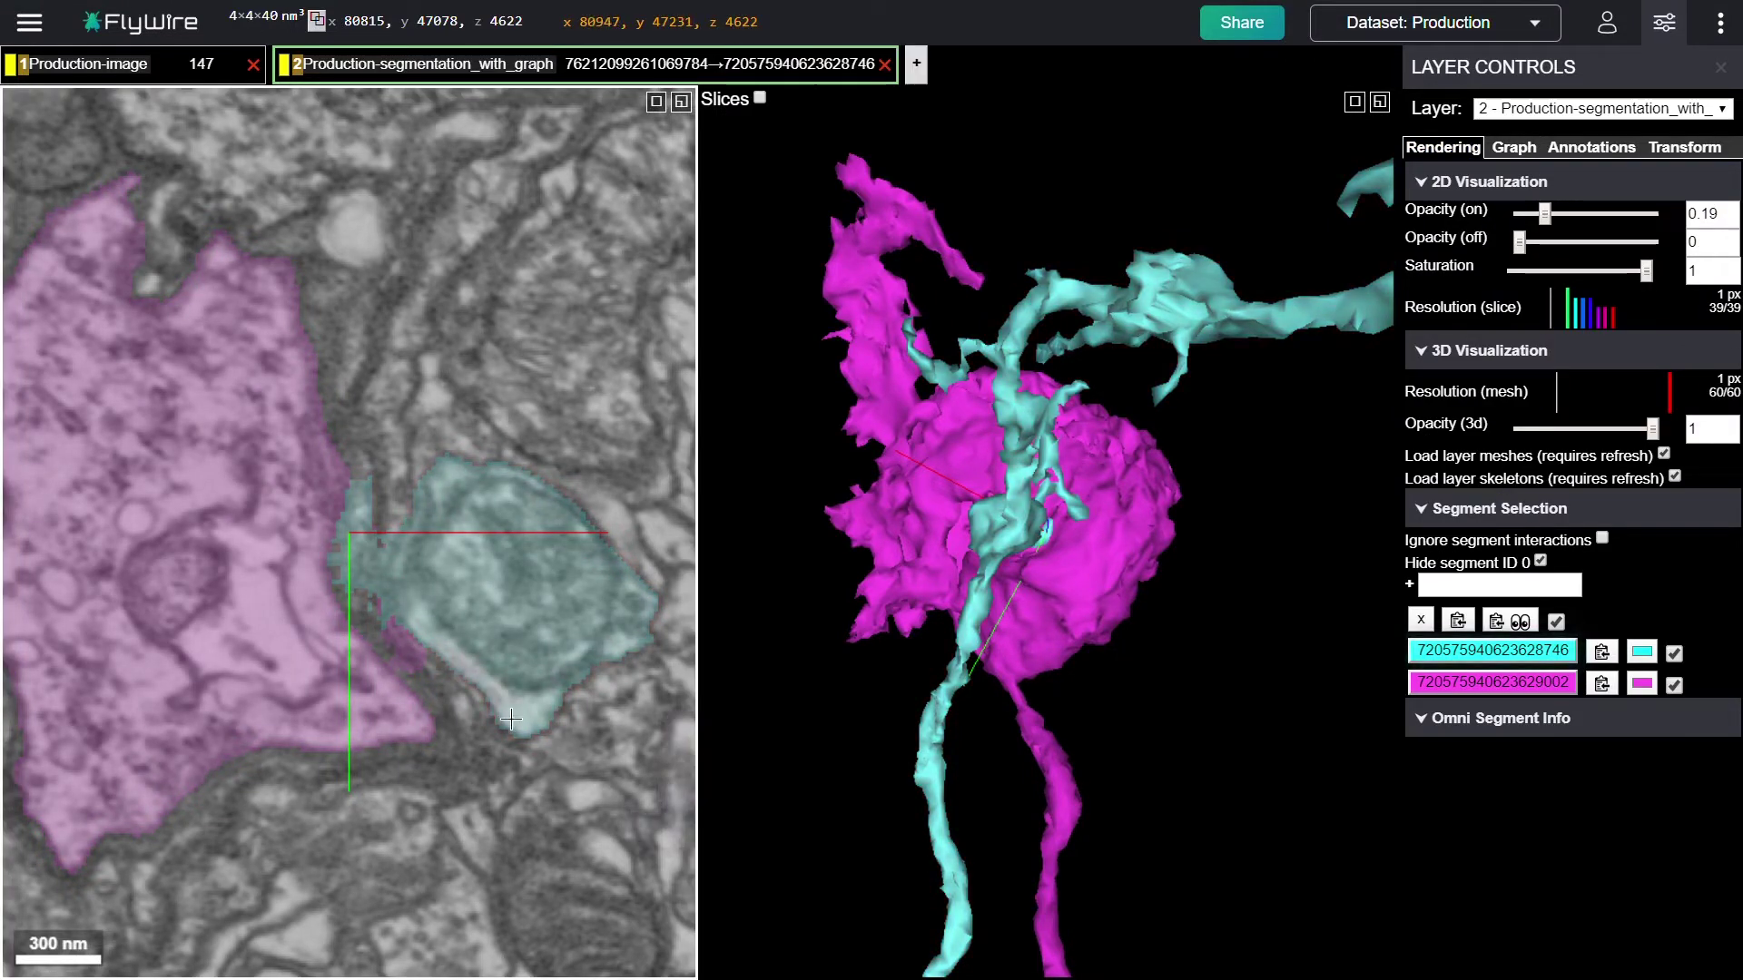
{"action": "scroll", "coordinate": [578, 660], "scroll_direction": "down", "scroll_amount": 5, "text": "ctrl"}
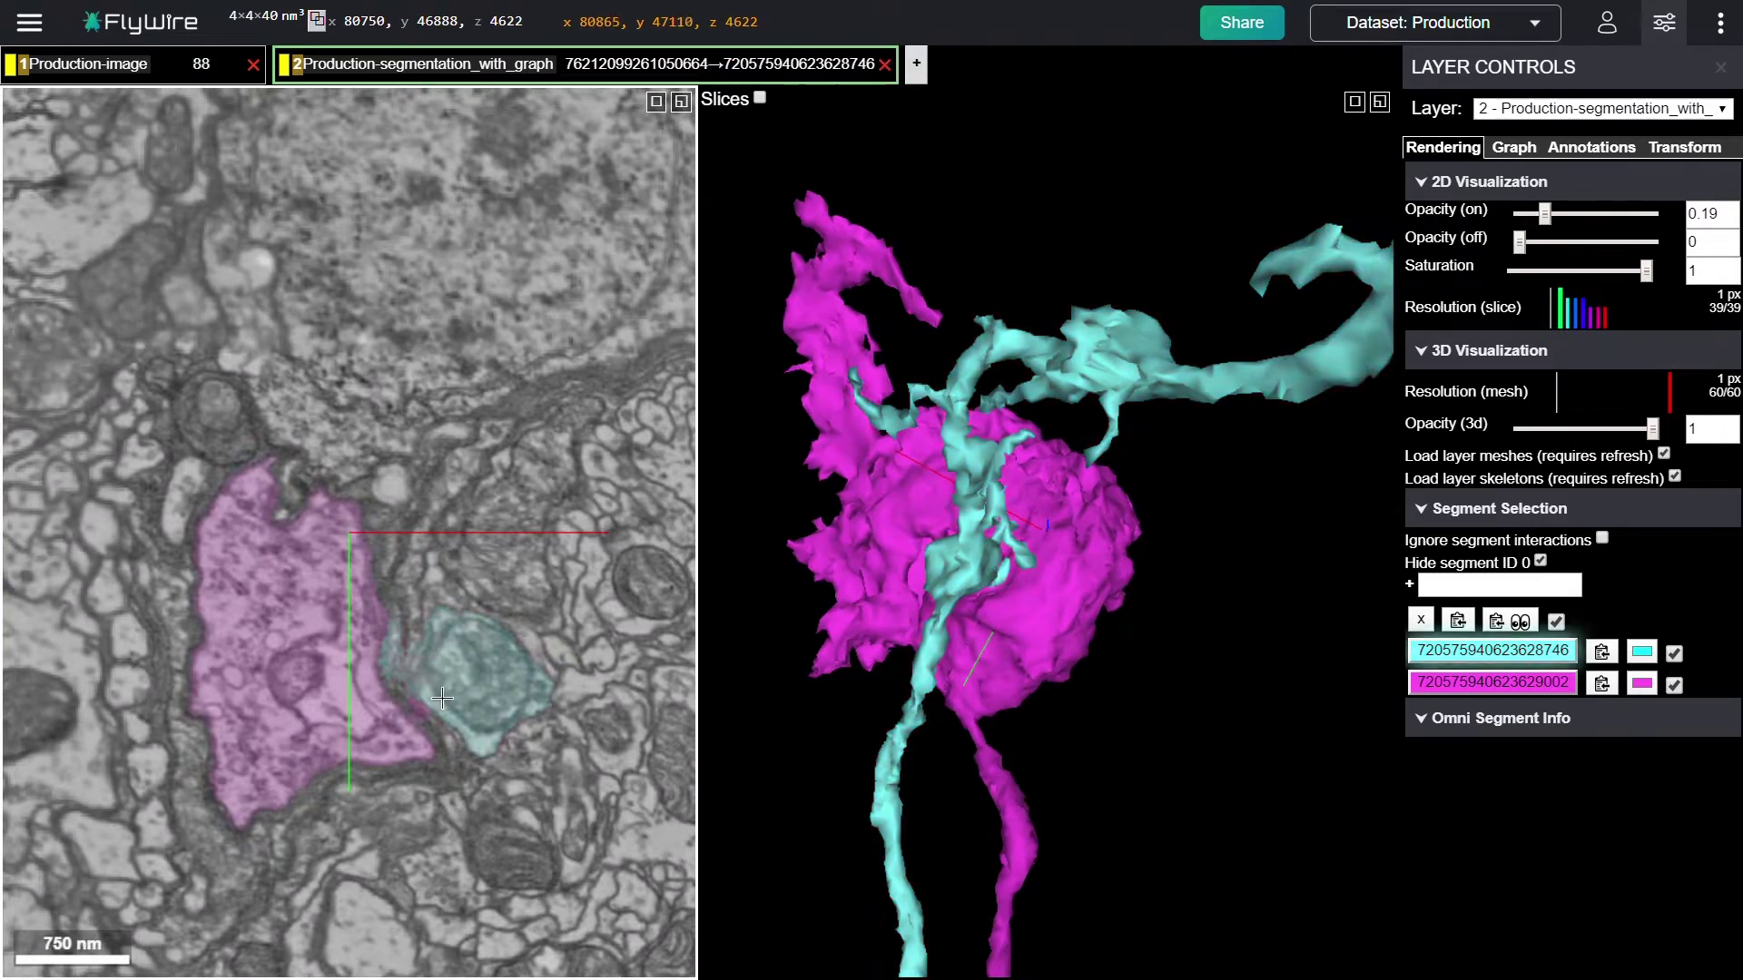
{"action": "scroll", "coordinate": [393, 842], "scroll_direction": "up", "scroll_amount": 1}
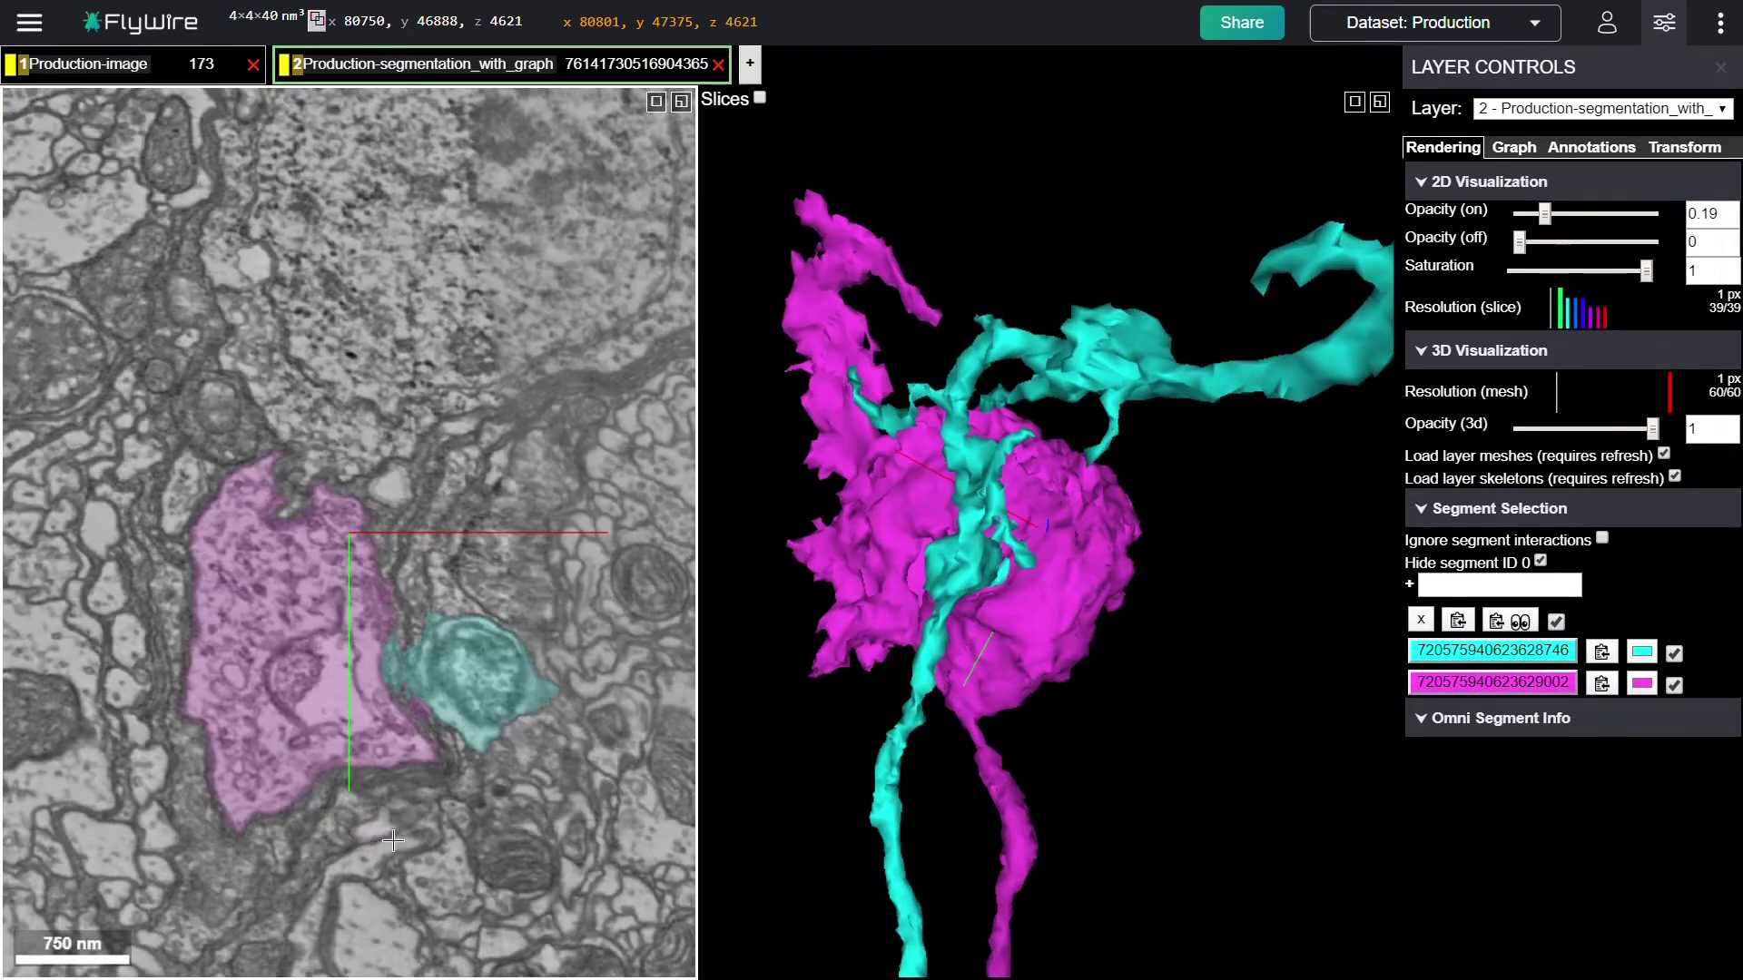
{"action": "scroll", "coordinate": [393, 841], "scroll_direction": "up", "scroll_amount": 4}
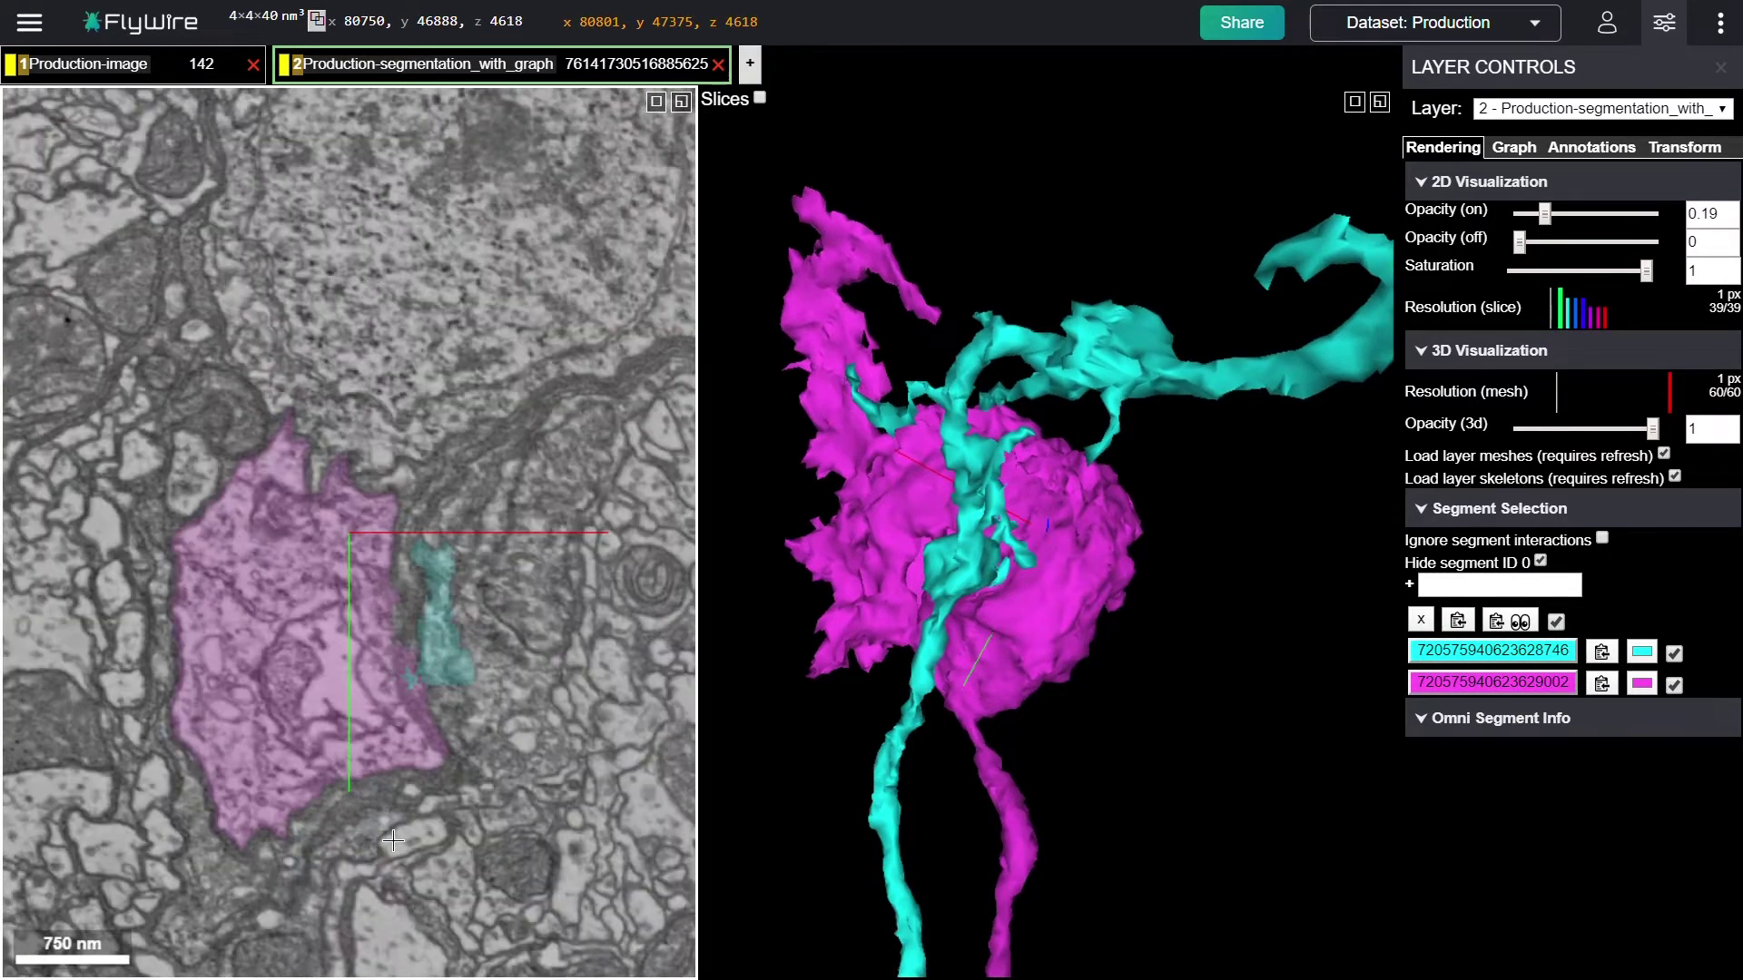
{"action": "scroll", "coordinate": [393, 841], "scroll_direction": "up", "scroll_amount": 1}
{"action": "scroll", "coordinate": [394, 842], "scroll_direction": "down", "scroll_amount": 5}
{"action": "scroll", "coordinate": [393, 842], "scroll_direction": "down", "scroll_amount": 2}
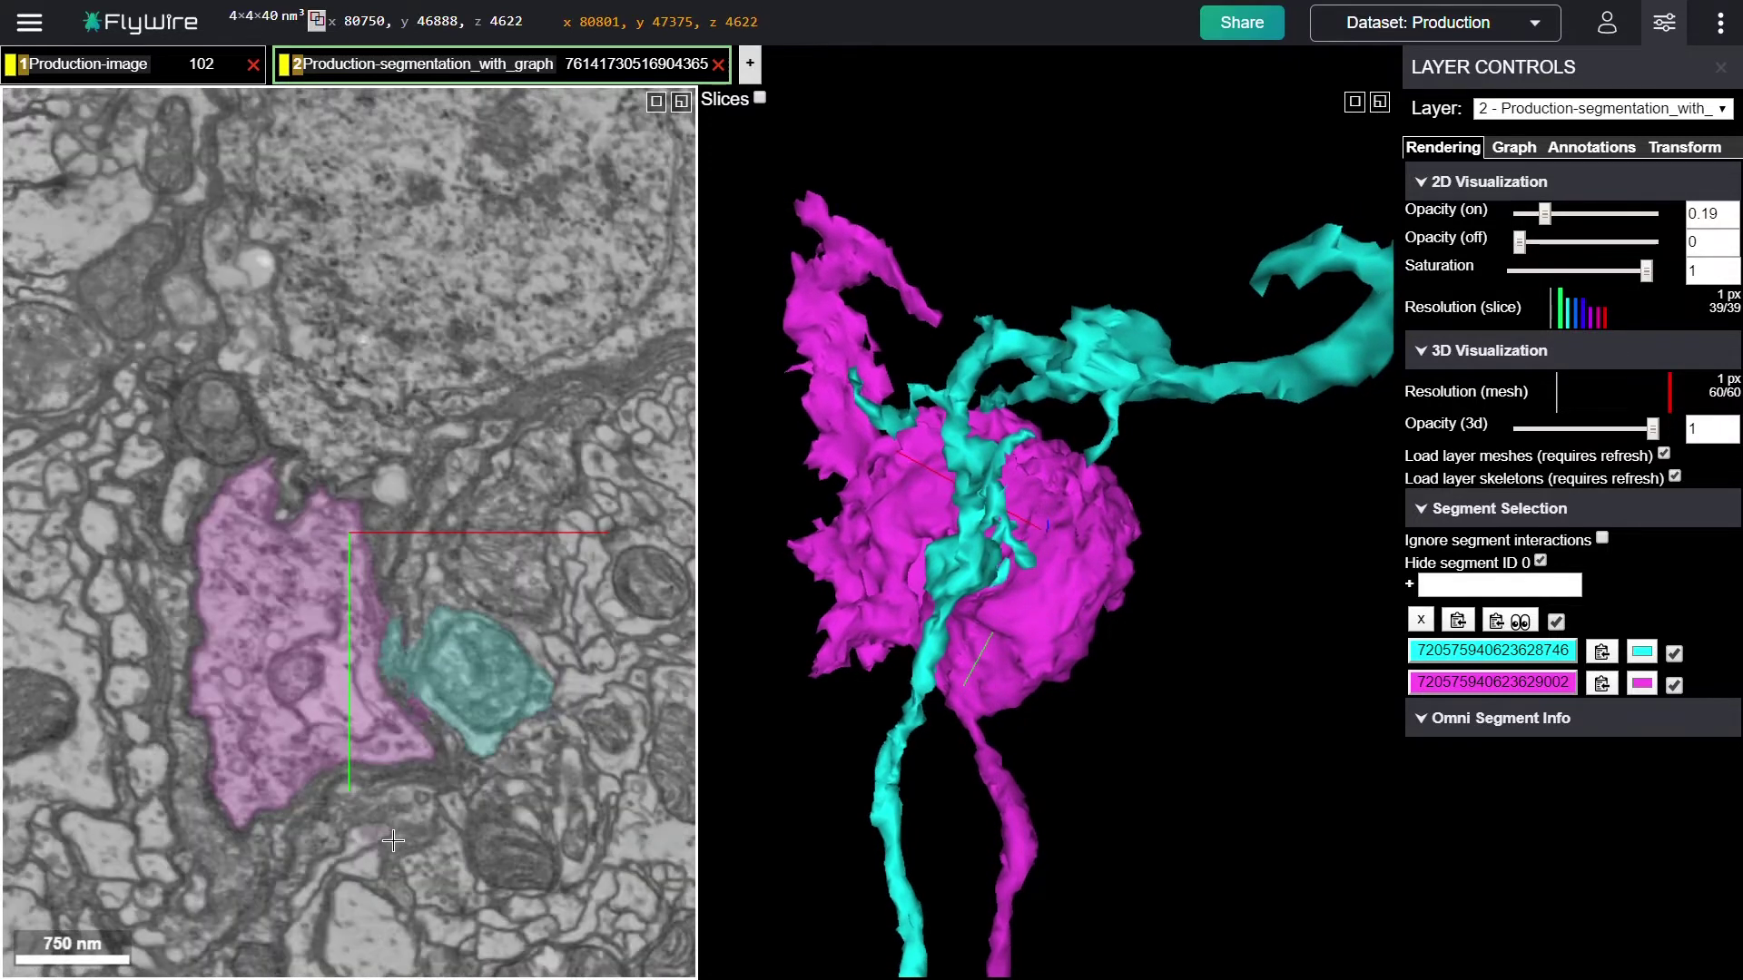
{"action": "scroll", "coordinate": [393, 842], "scroll_direction": "up", "scroll_amount": 2}
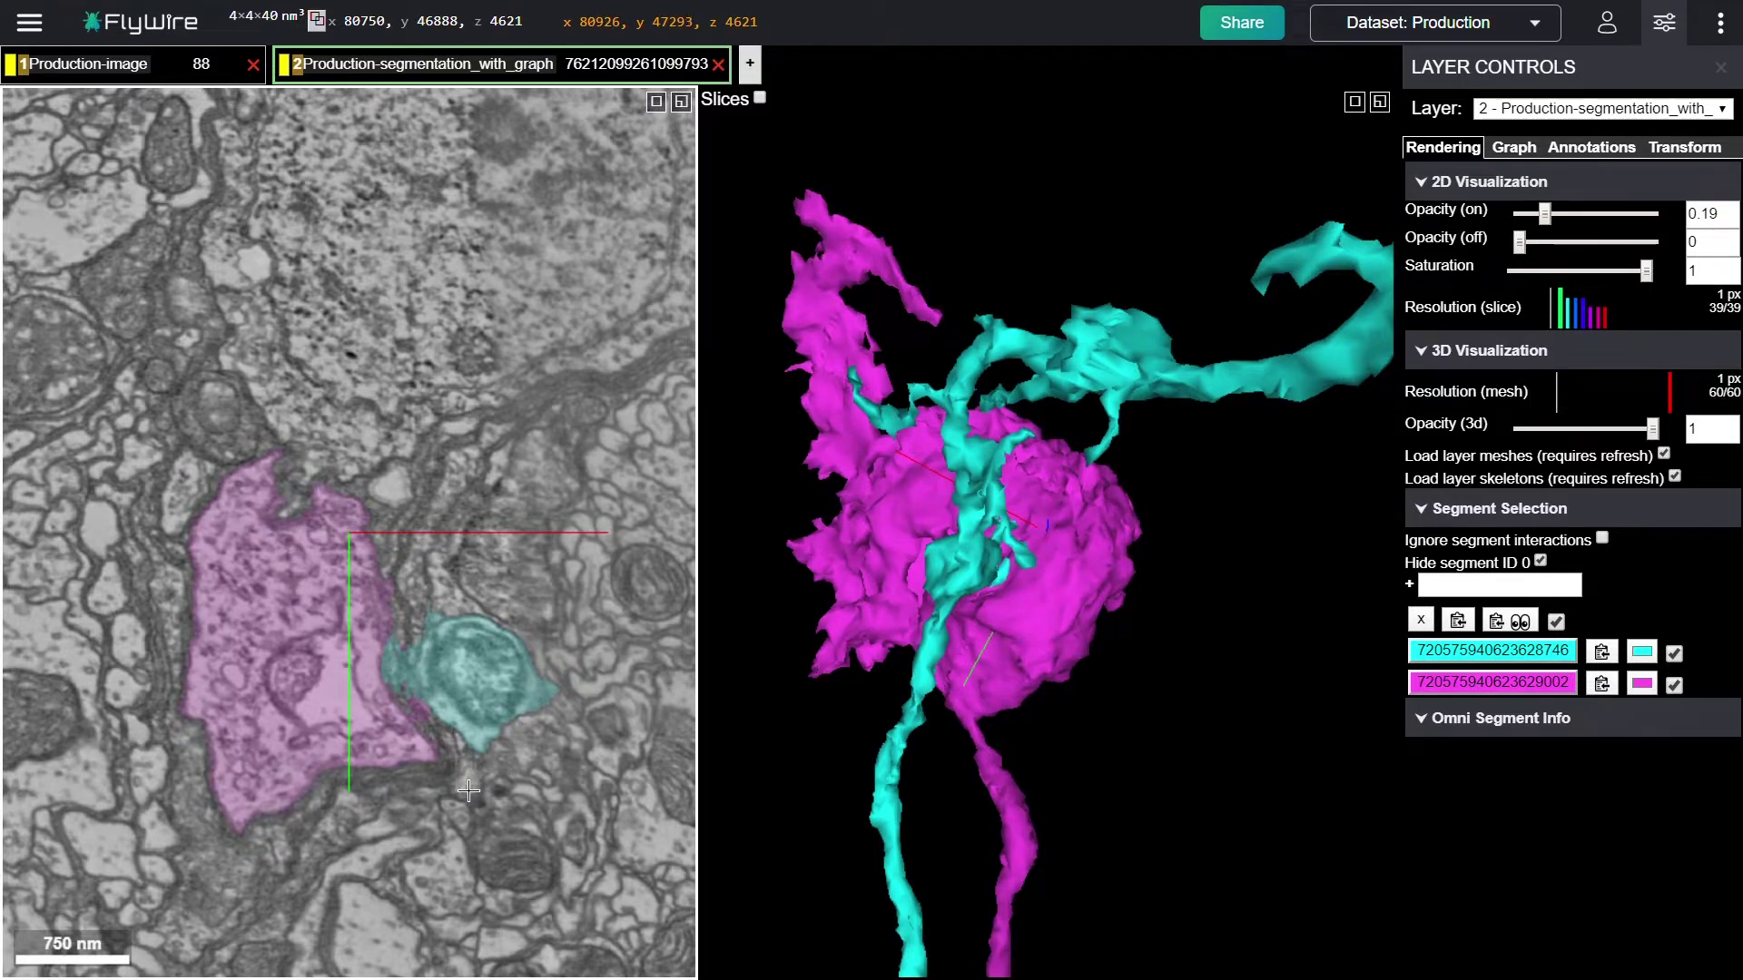
- View both separated neurons in full from several angles and show the 3D view alone
{"action": "scroll", "coordinate": [1149, 657], "scroll_direction": "down", "scroll_amount": 3}
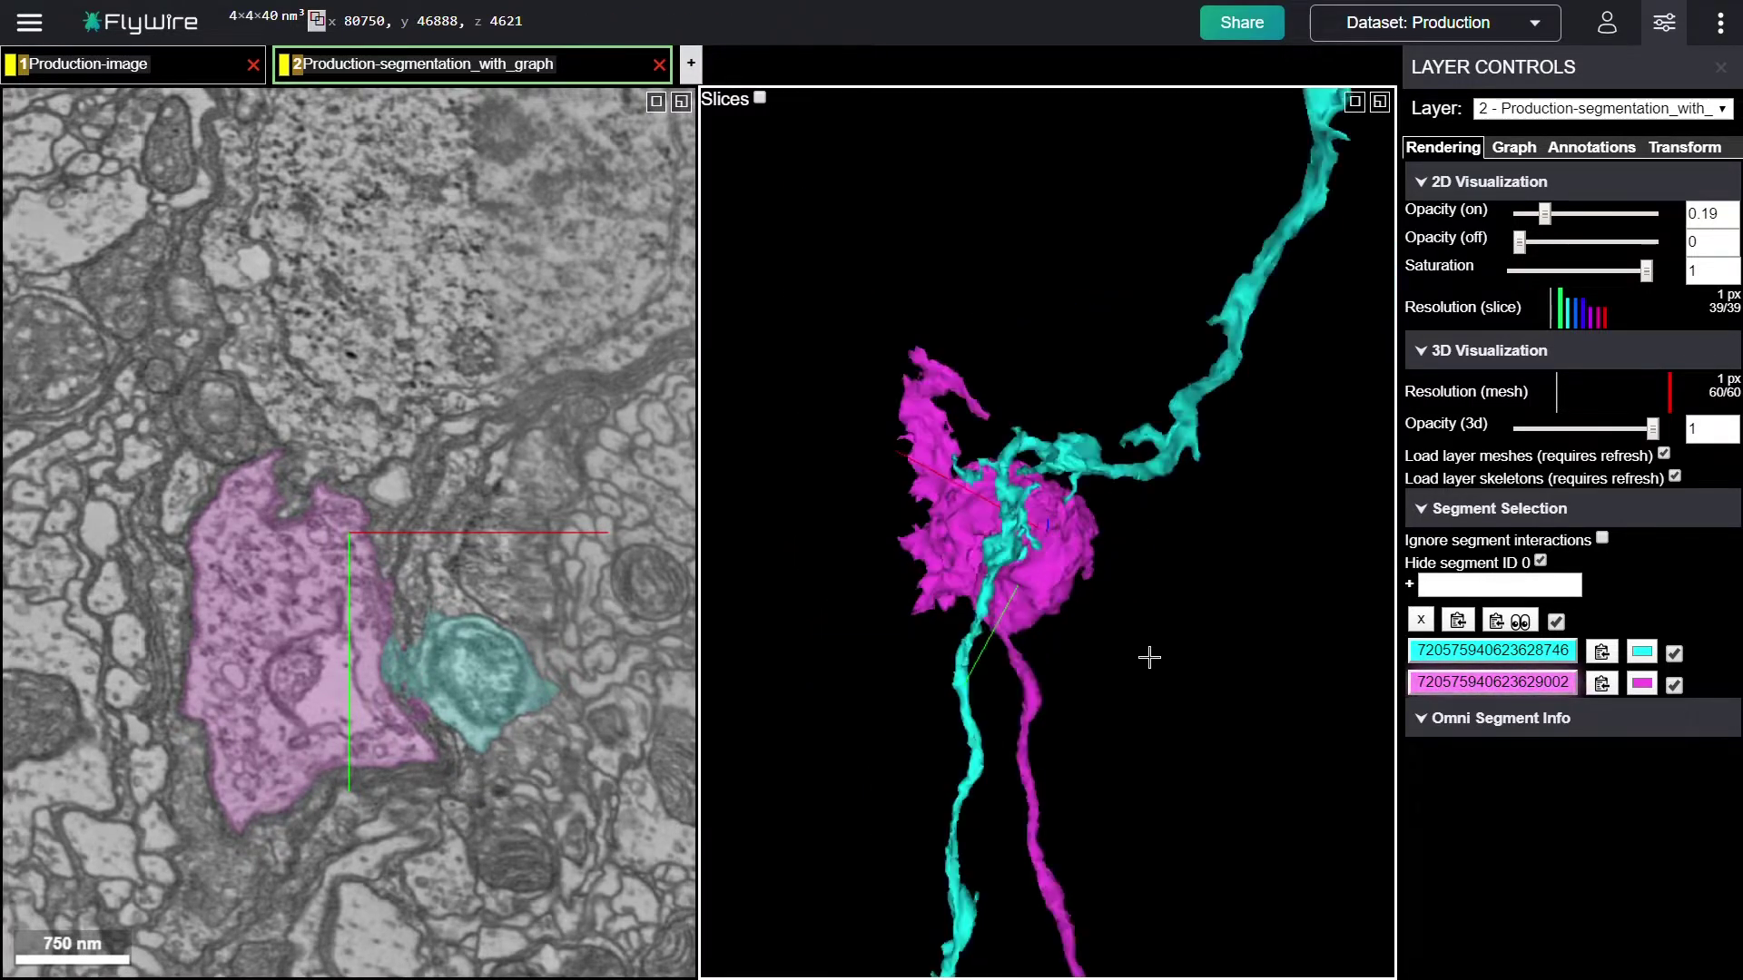
{"action": "scroll", "coordinate": [1149, 657], "scroll_direction": "down", "scroll_amount": 5}
{"action": "scroll", "coordinate": [1149, 657], "scroll_direction": "down", "scroll_amount": 5}
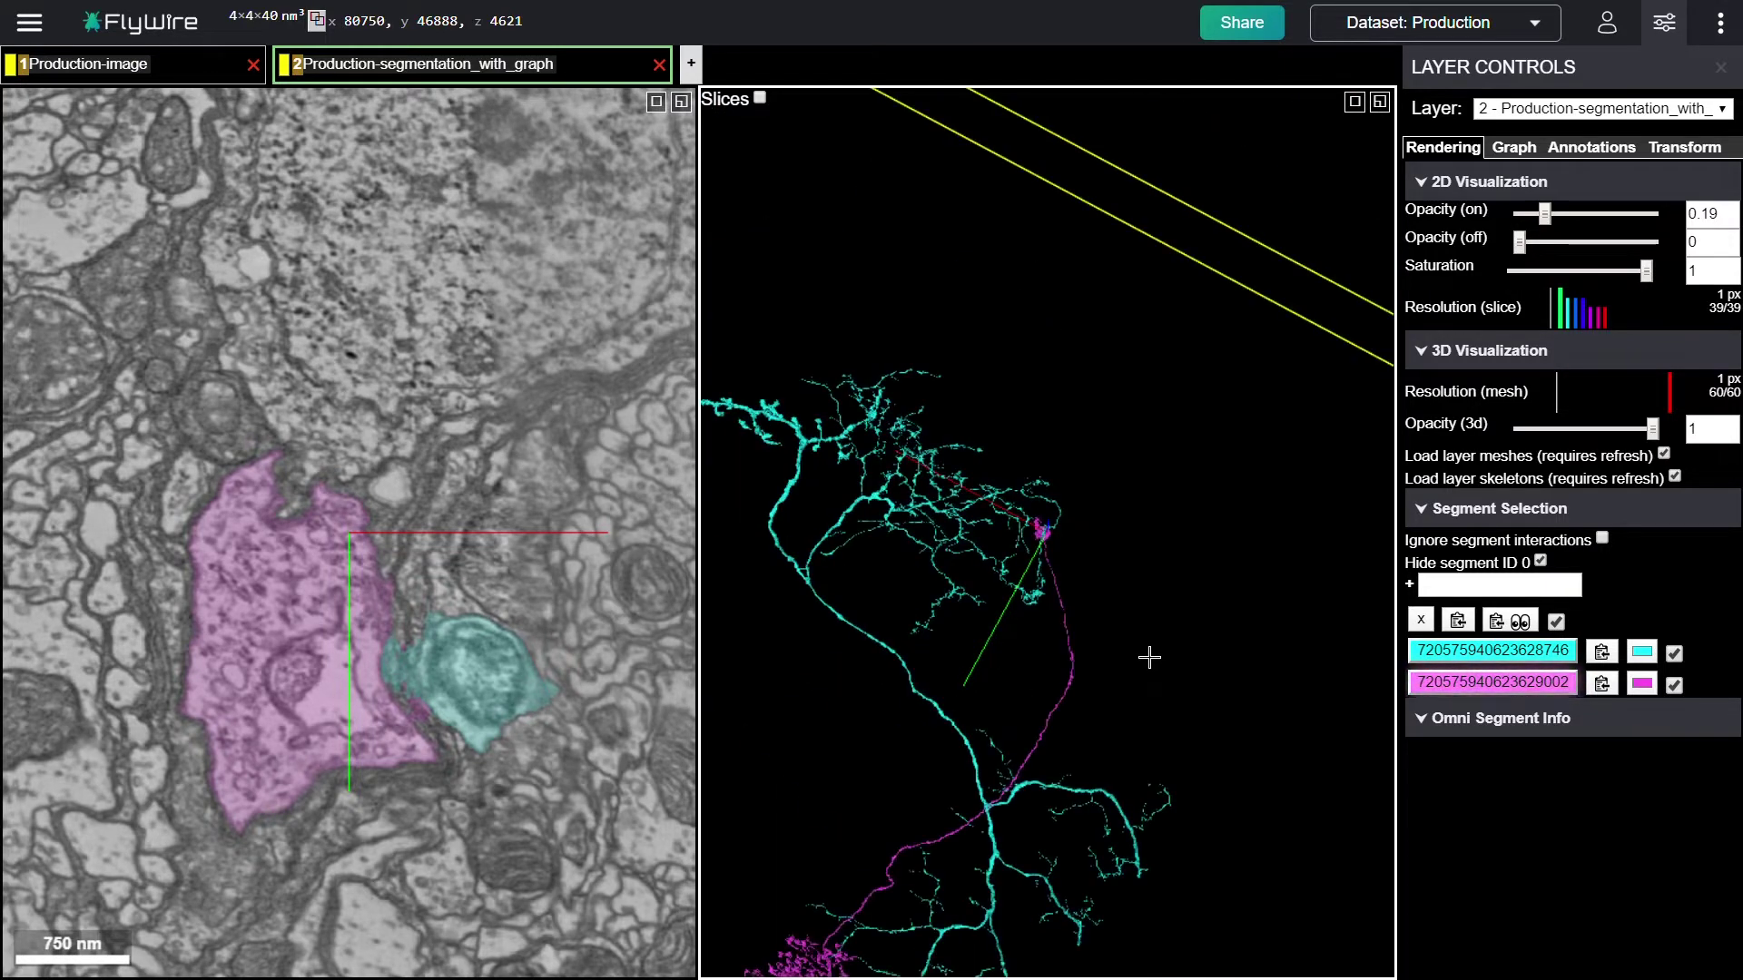
{"action": "left_click_drag", "start_coordinate": [880, 607], "coordinate": [1299, 750]}
{"action": "left_click_drag", "start_coordinate": [962, 750], "coordinate": [1301, 760]}
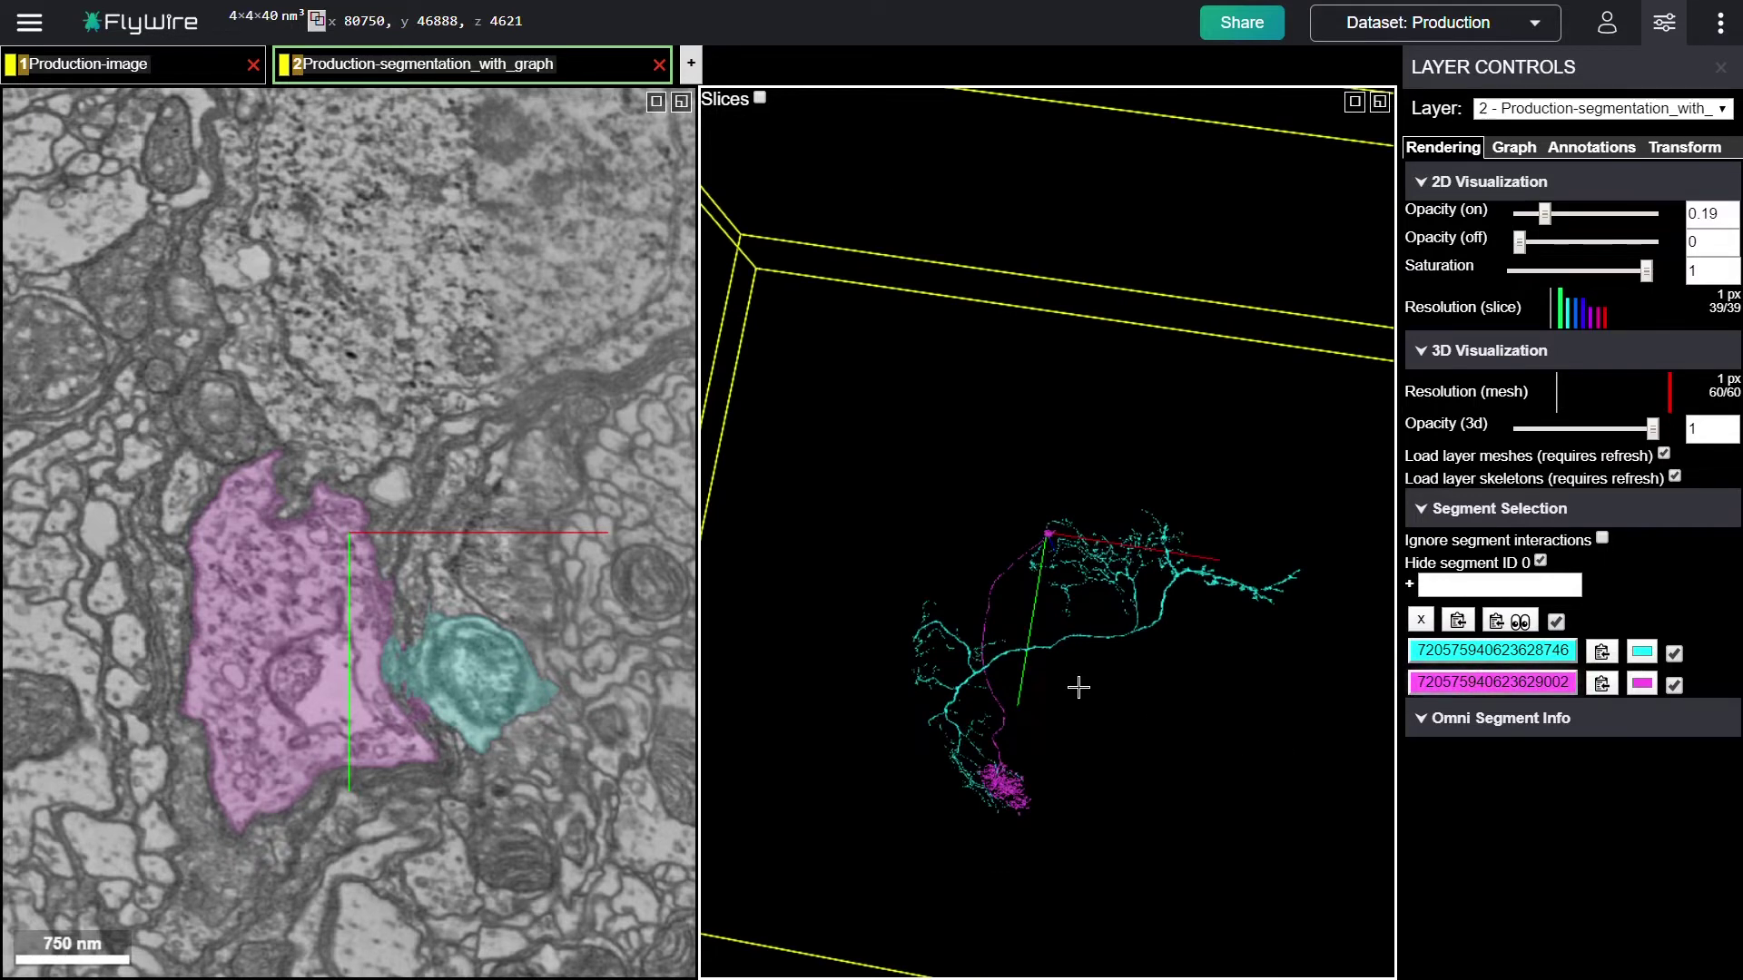
{"action": "left_click_drag", "start_coordinate": [1079, 687], "coordinate": [1125, 727]}
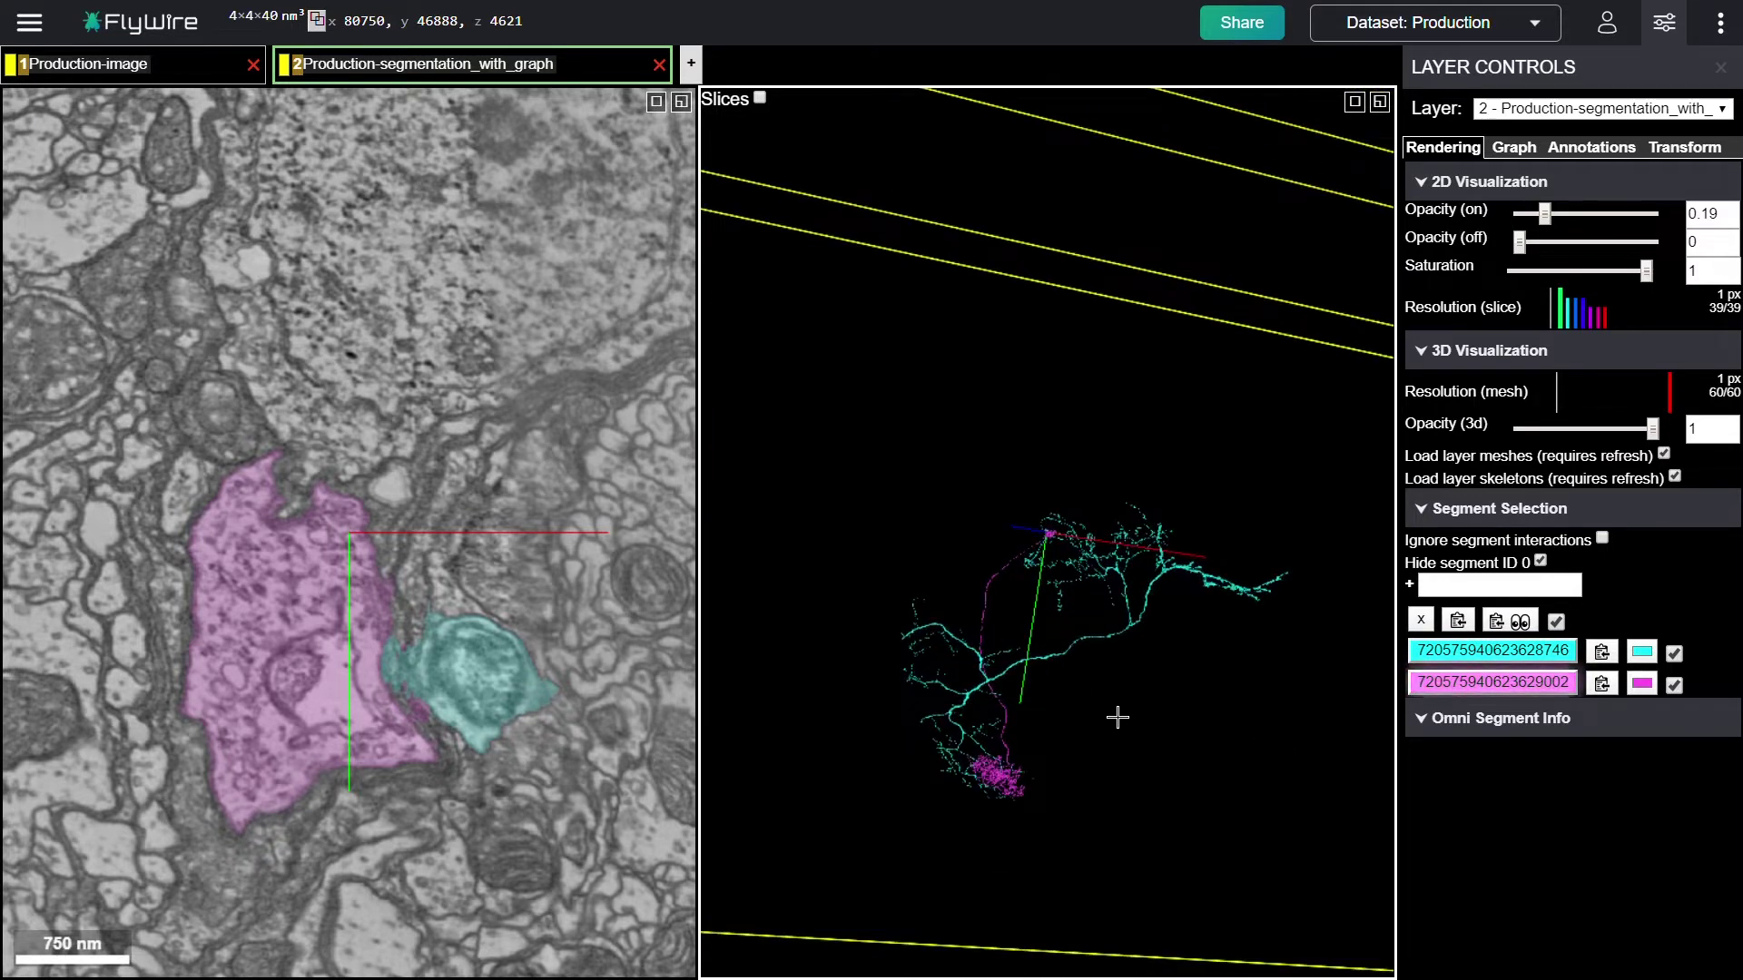
{"action": "left_click", "coordinate": [1354, 109]}
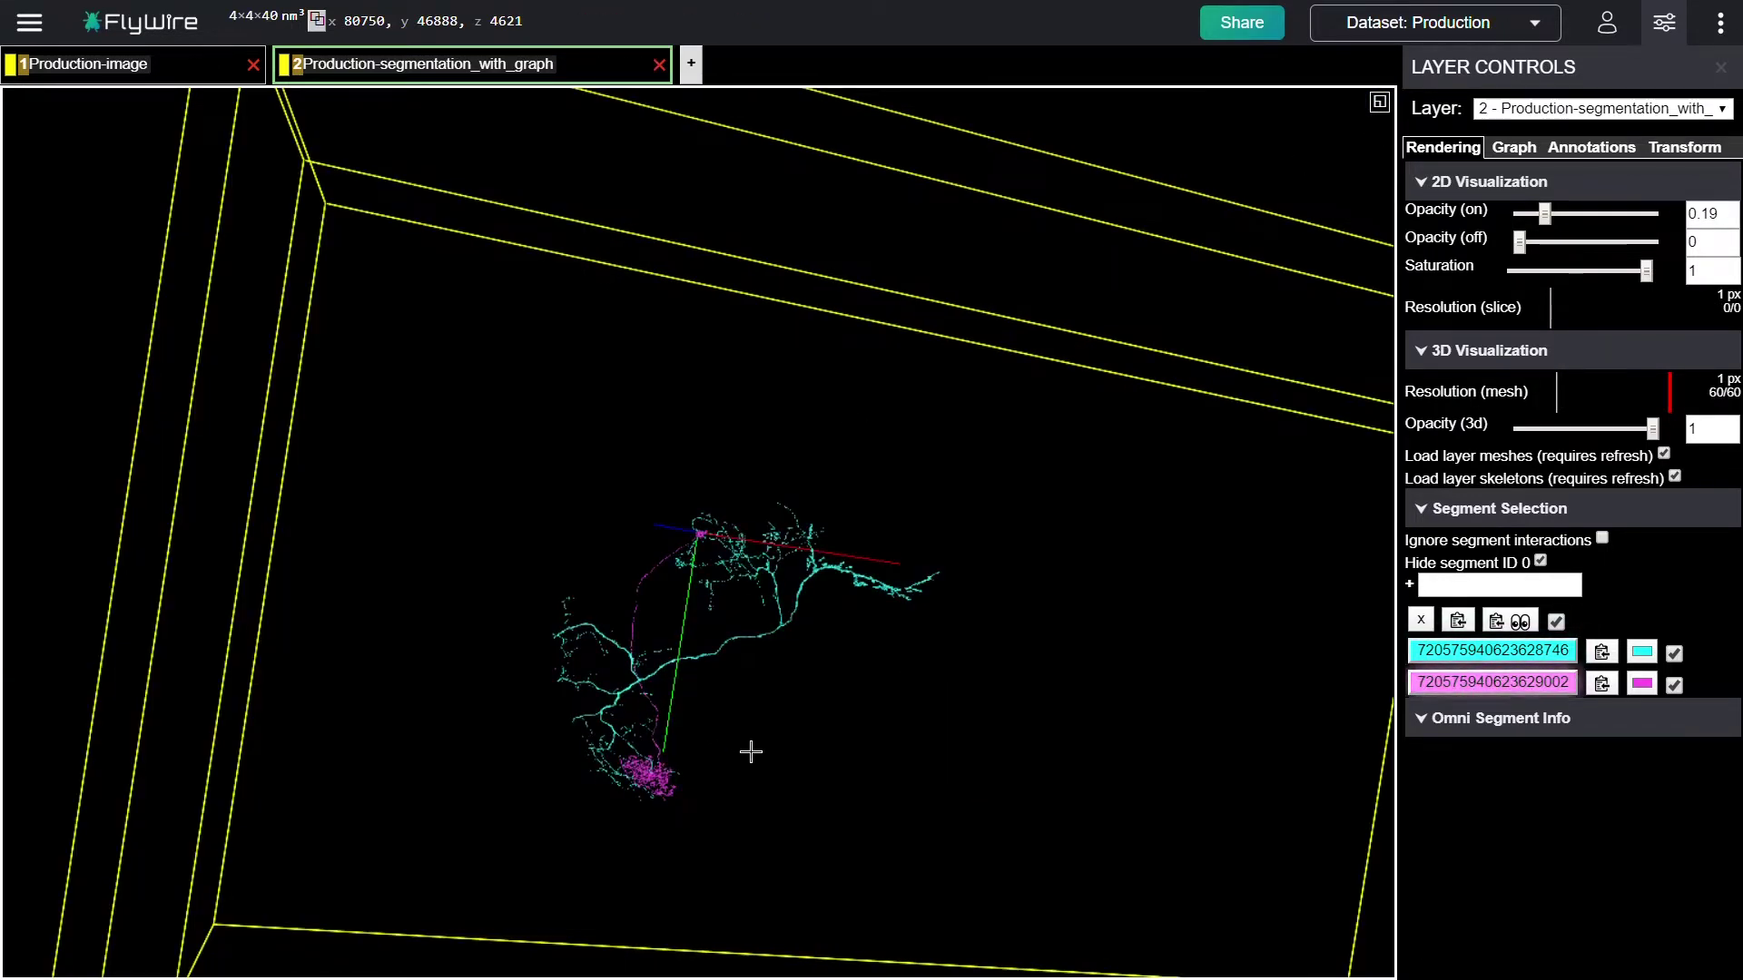
- Deselect the magenta neuron so that only the cyan neuron is displayed
{"action": "scroll", "coordinate": [750, 751], "scroll_direction": "up", "scroll_amount": 5}
{"action": "left_click_drag", "start_coordinate": [751, 752], "coordinate": [778, 548], "text": "shift"}
{"action": "left_click_drag", "start_coordinate": [793, 681], "coordinate": [786, 723], "text": "shift"}
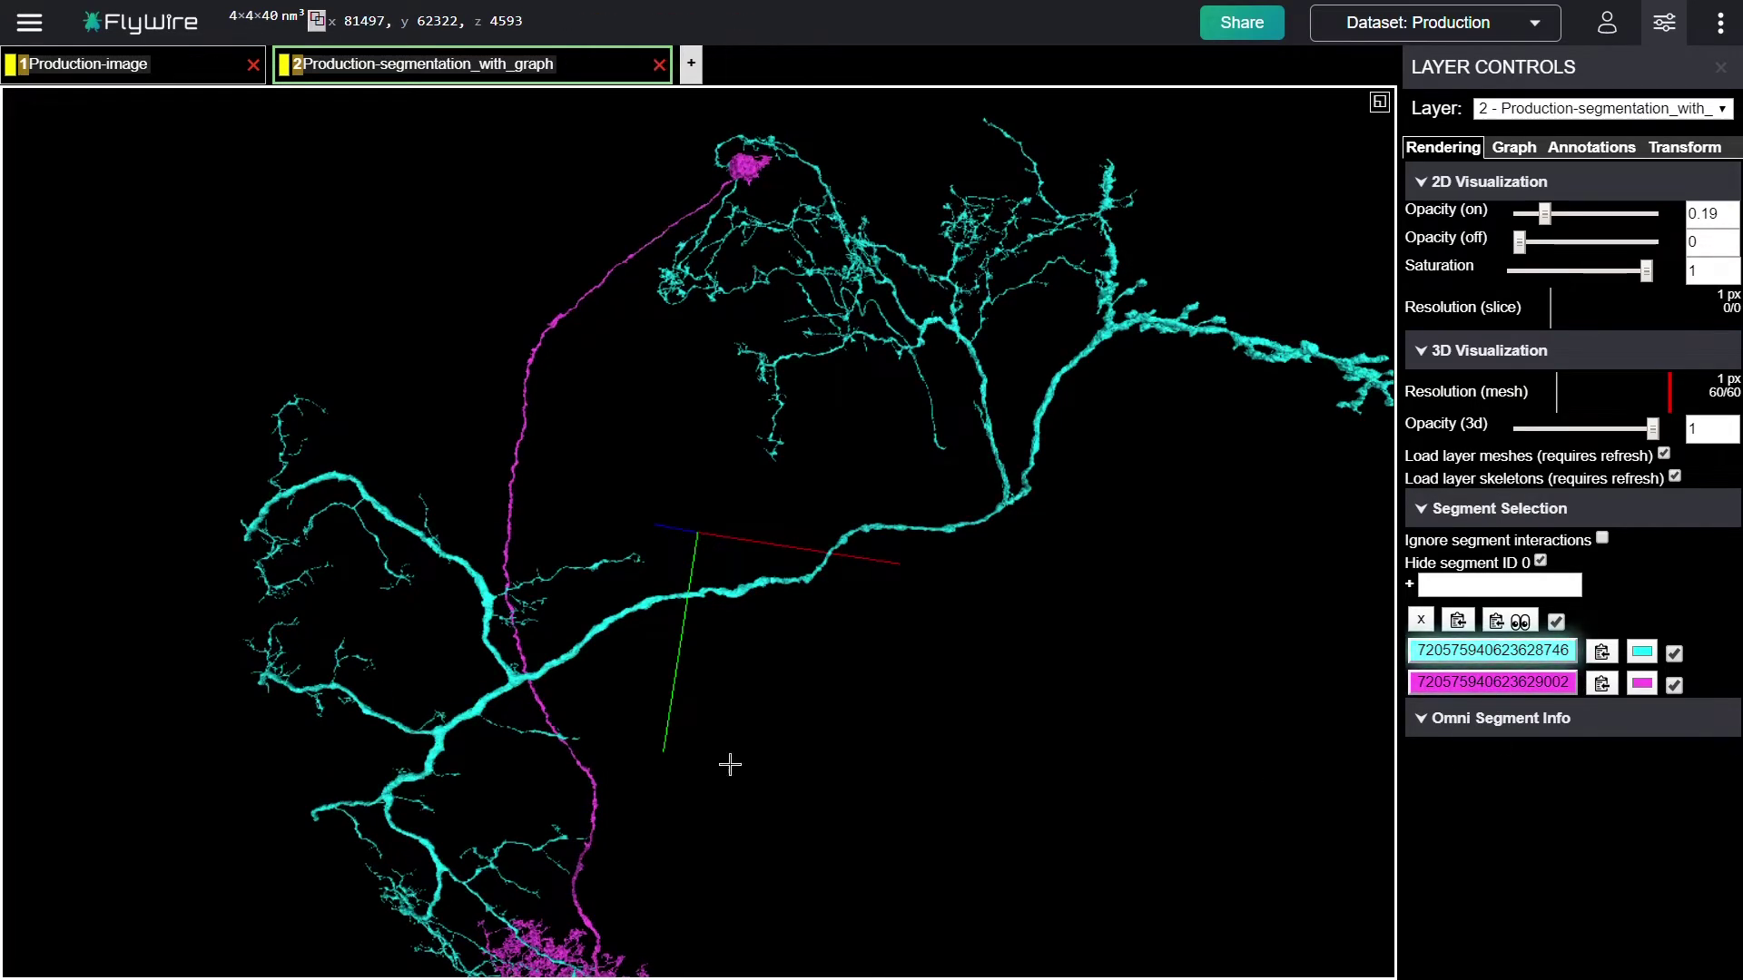
{"action": "left_click", "coordinate": [1540, 693]}
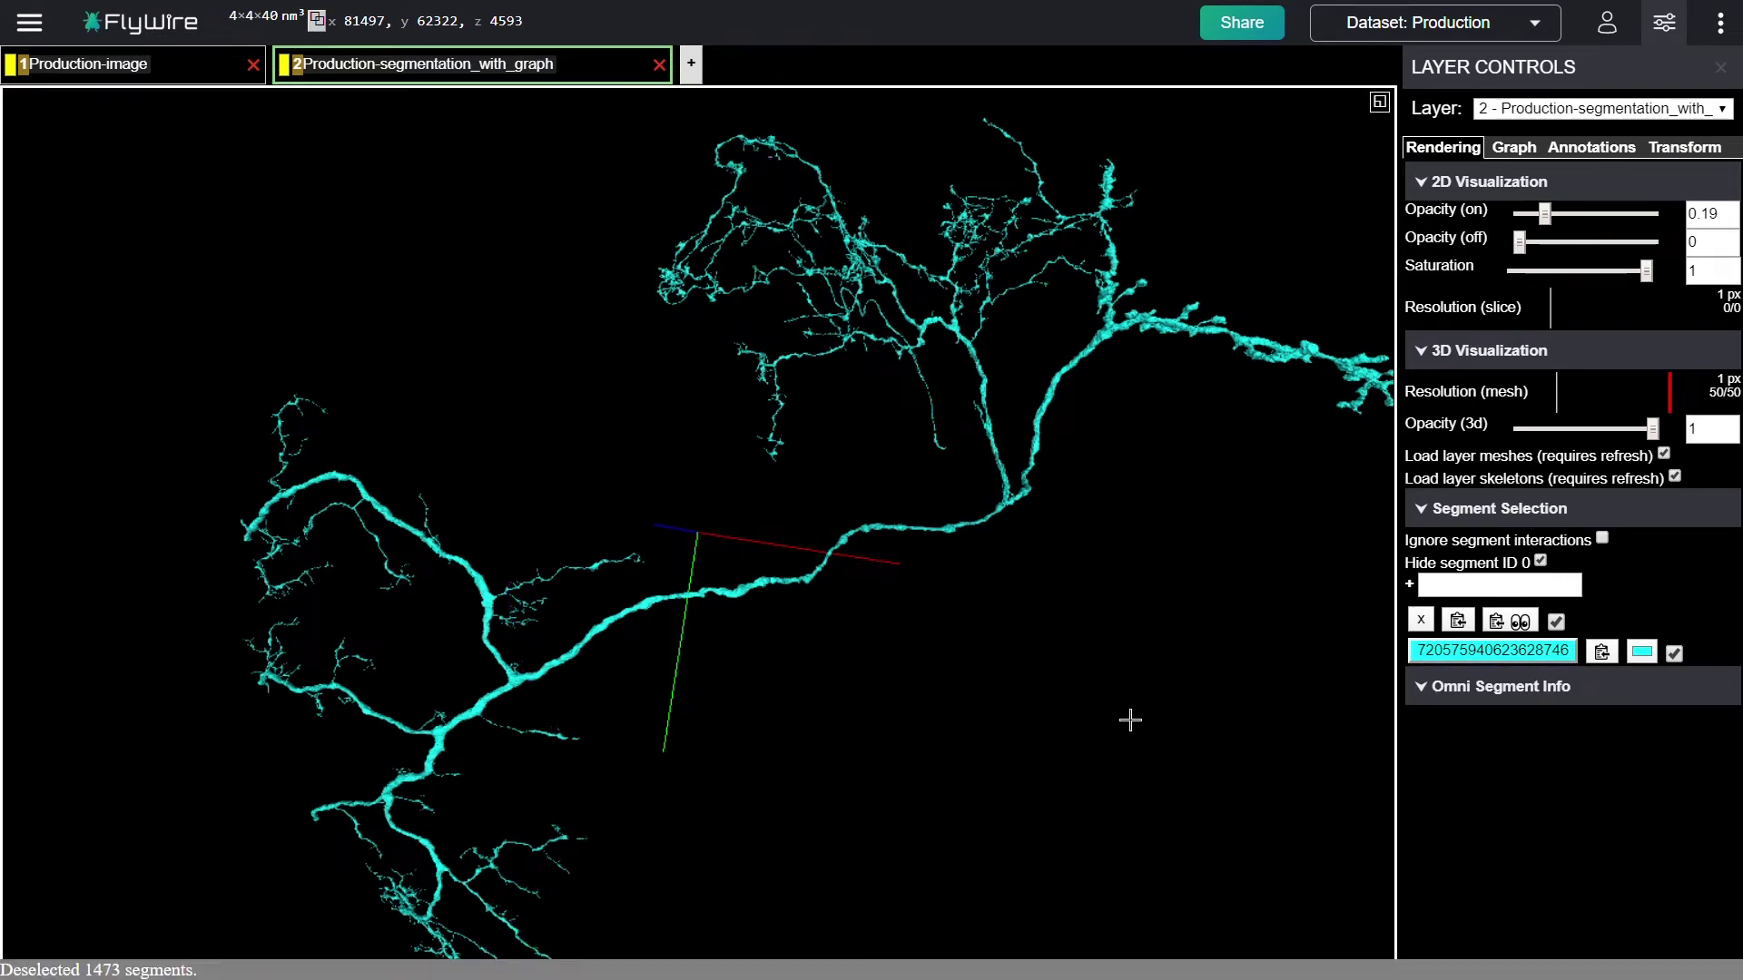
- Examine the cyan neuron's shape in 3D, then centre on the junction of the upper branch and the main neurite and inspect it up close
{"action": "left_click_drag", "start_coordinate": [1093, 666], "coordinate": [1156, 478], "text": "shift"}
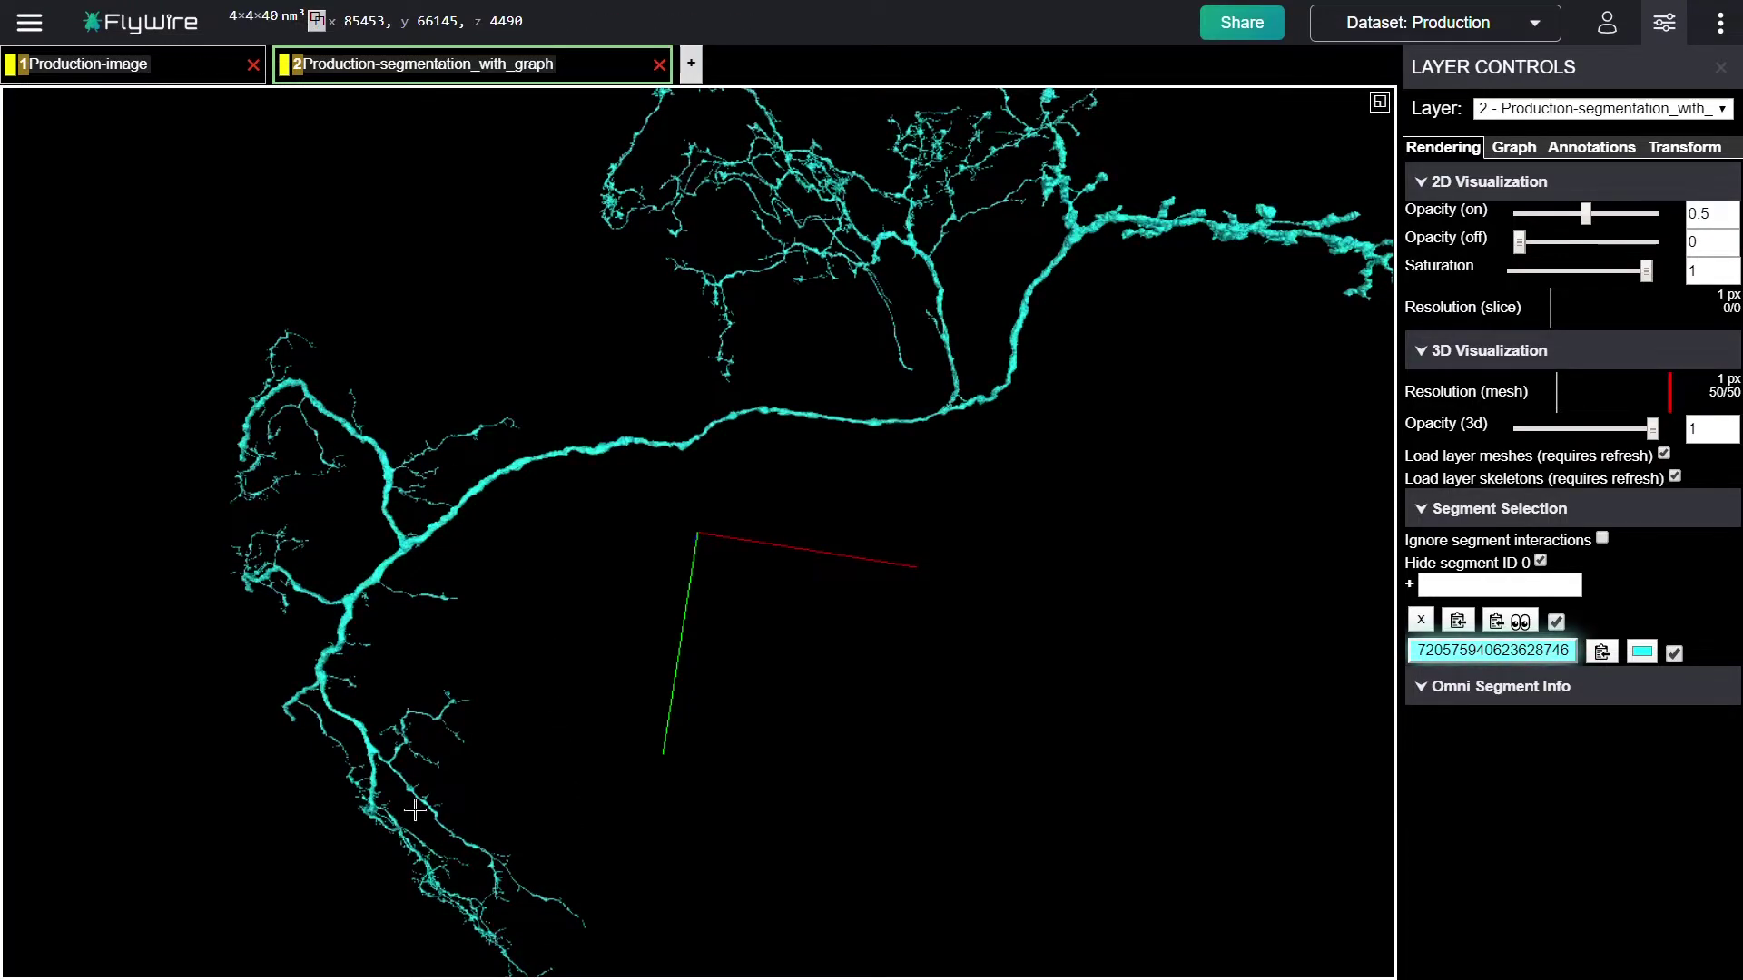
{"action": "left_click_drag", "start_coordinate": [437, 809], "coordinate": [466, 720]}
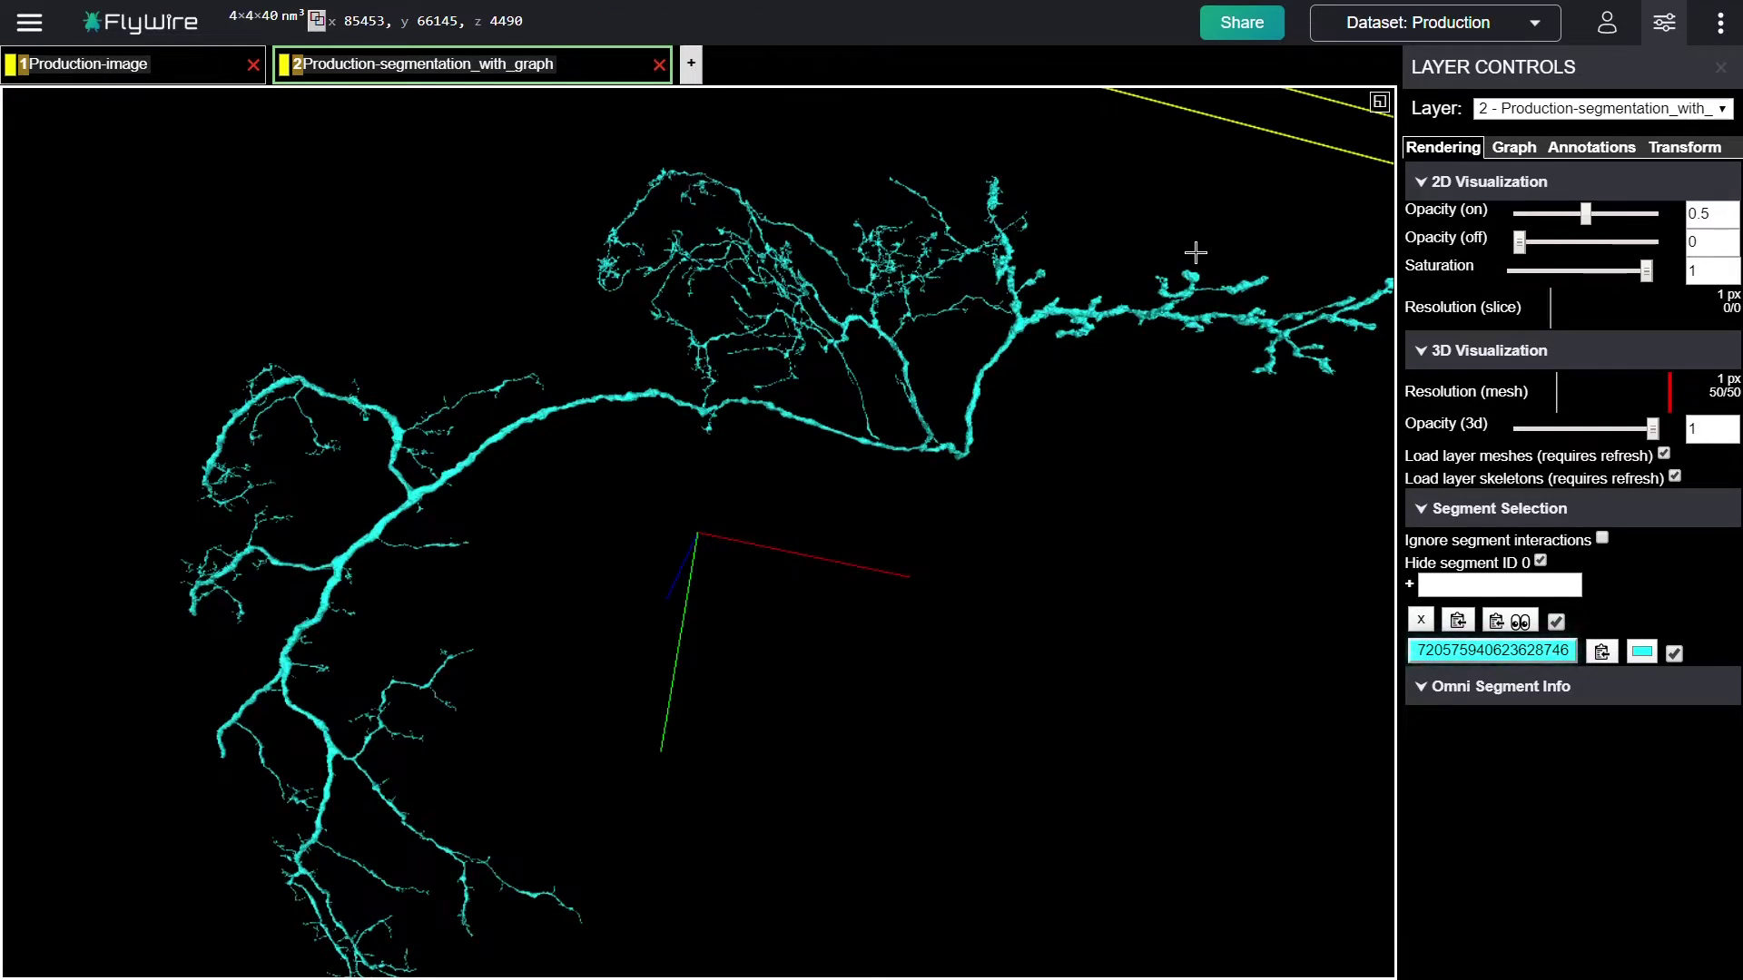
{"action": "left_click_drag", "start_coordinate": [1283, 362], "coordinate": [1182, 447]}
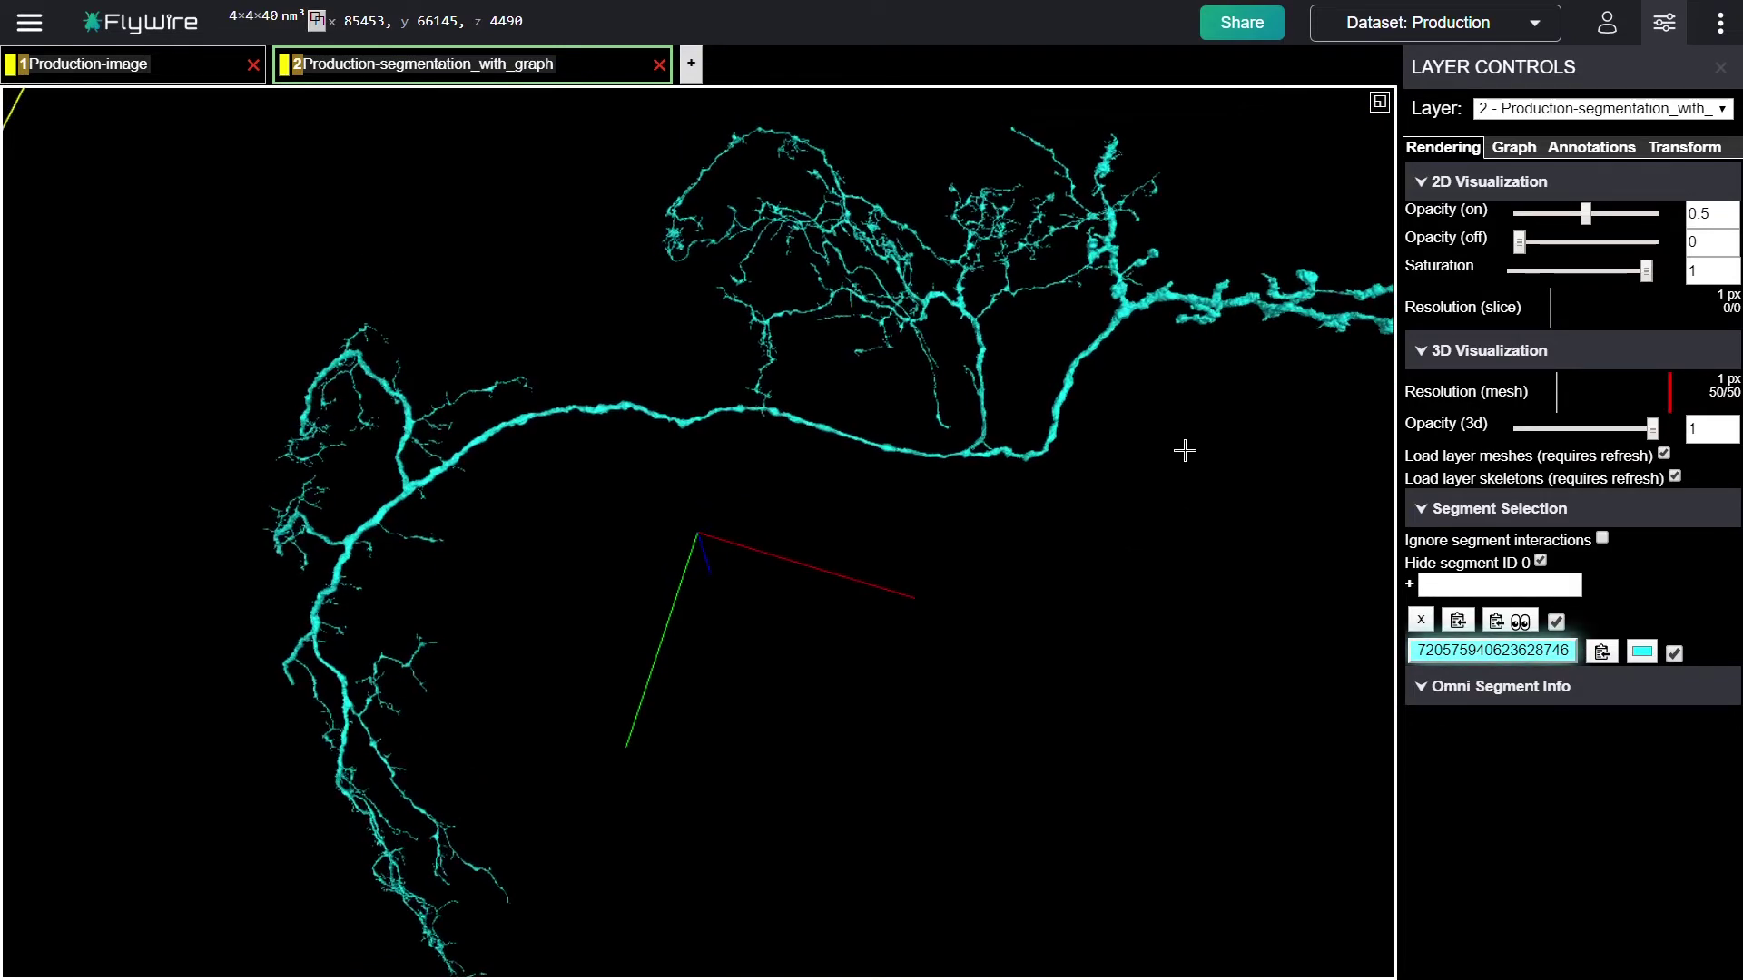
{"action": "right_click", "coordinate": [982, 467]}
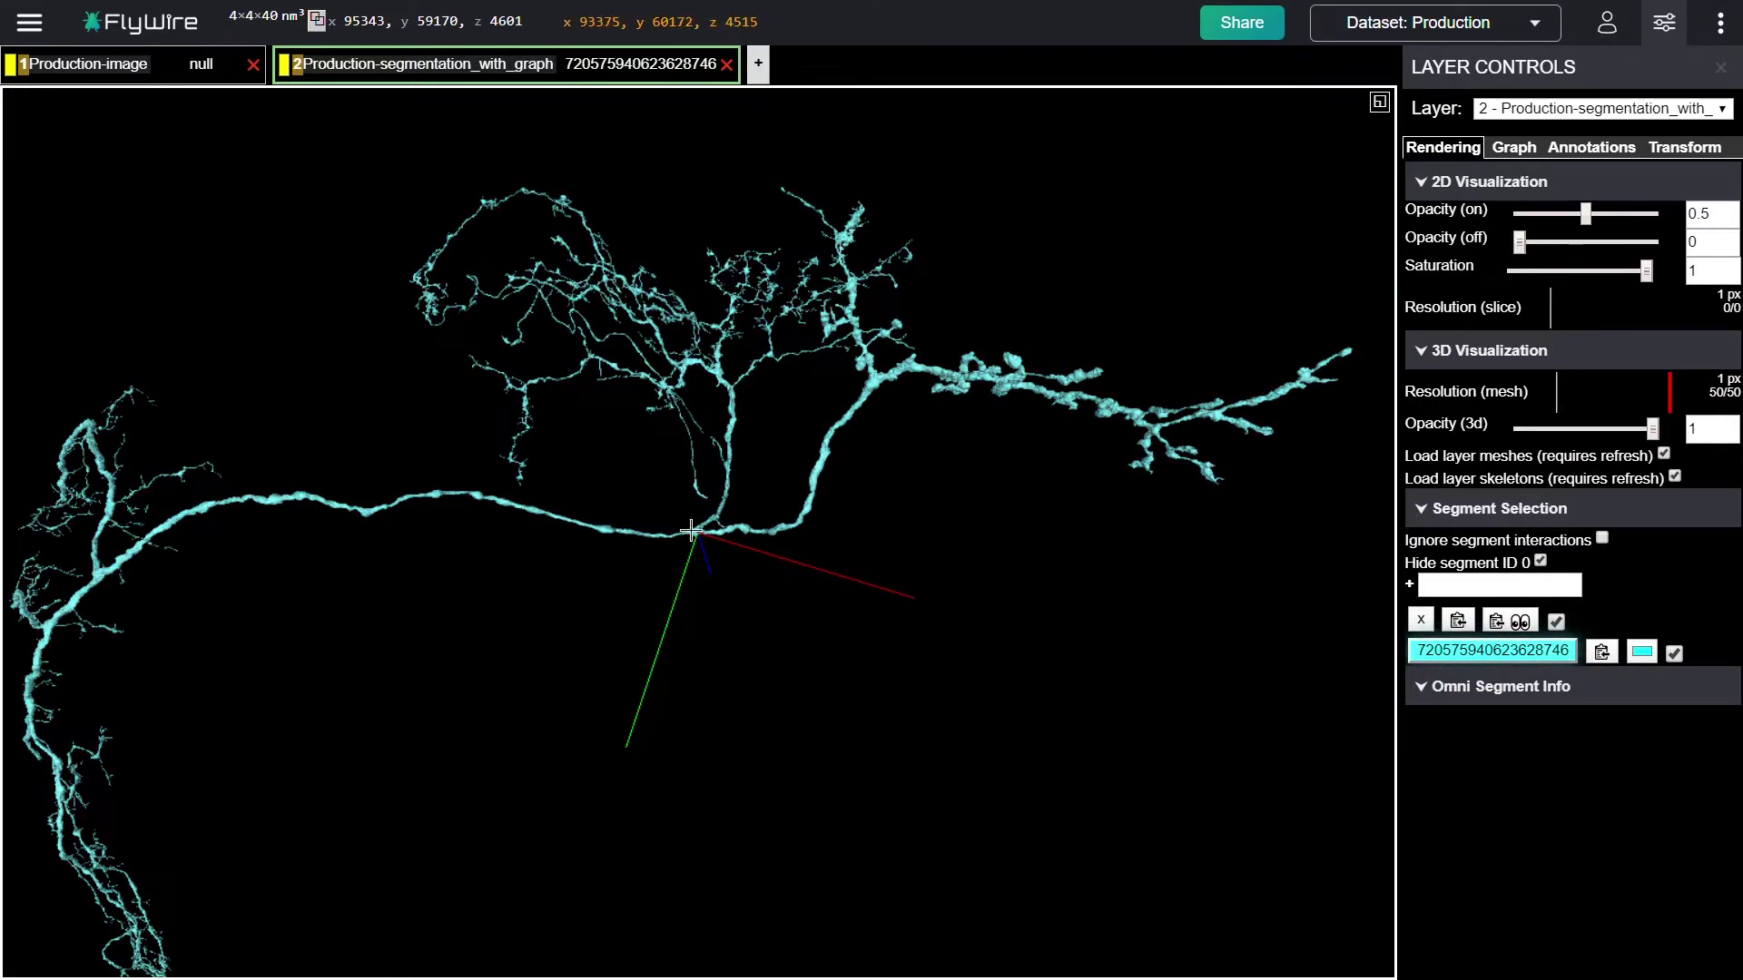
{"action": "scroll", "coordinate": [692, 531], "scroll_direction": "up", "scroll_amount": 5}
{"action": "scroll", "coordinate": [698, 572], "scroll_direction": "up", "scroll_amount": 2}
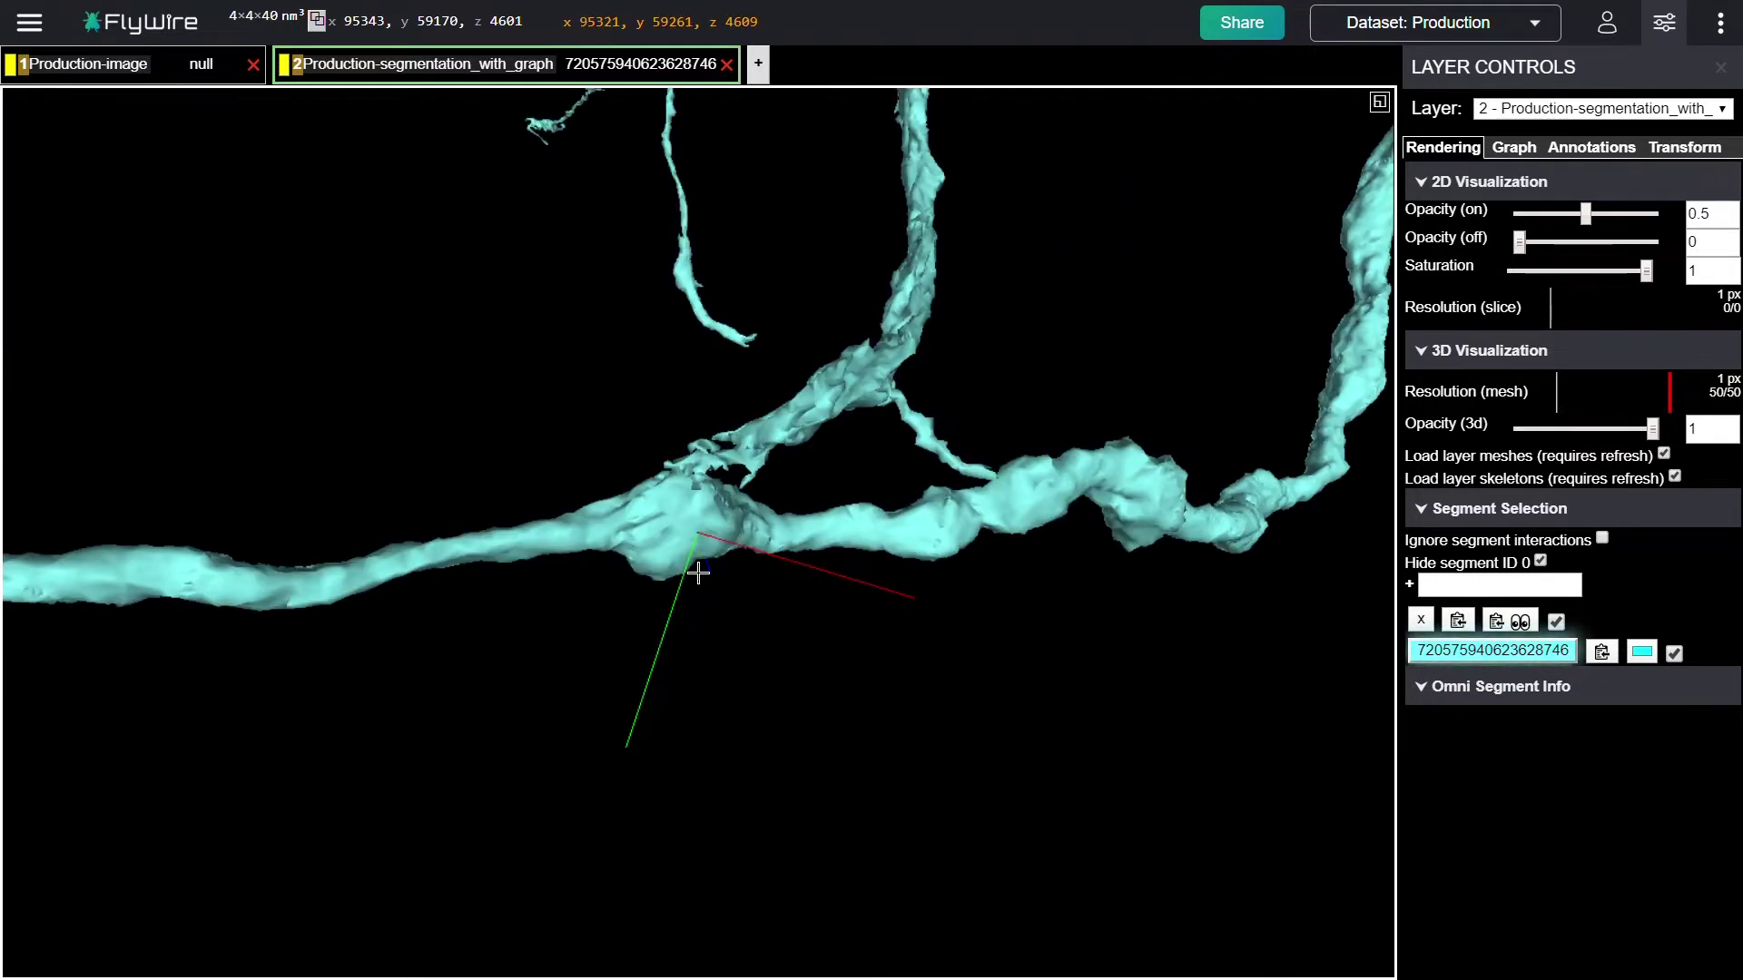
{"action": "left_click_drag", "start_coordinate": [809, 533], "coordinate": [745, 517]}
{"action": "scroll", "coordinate": [650, 432], "scroll_direction": "down", "scroll_amount": 5}
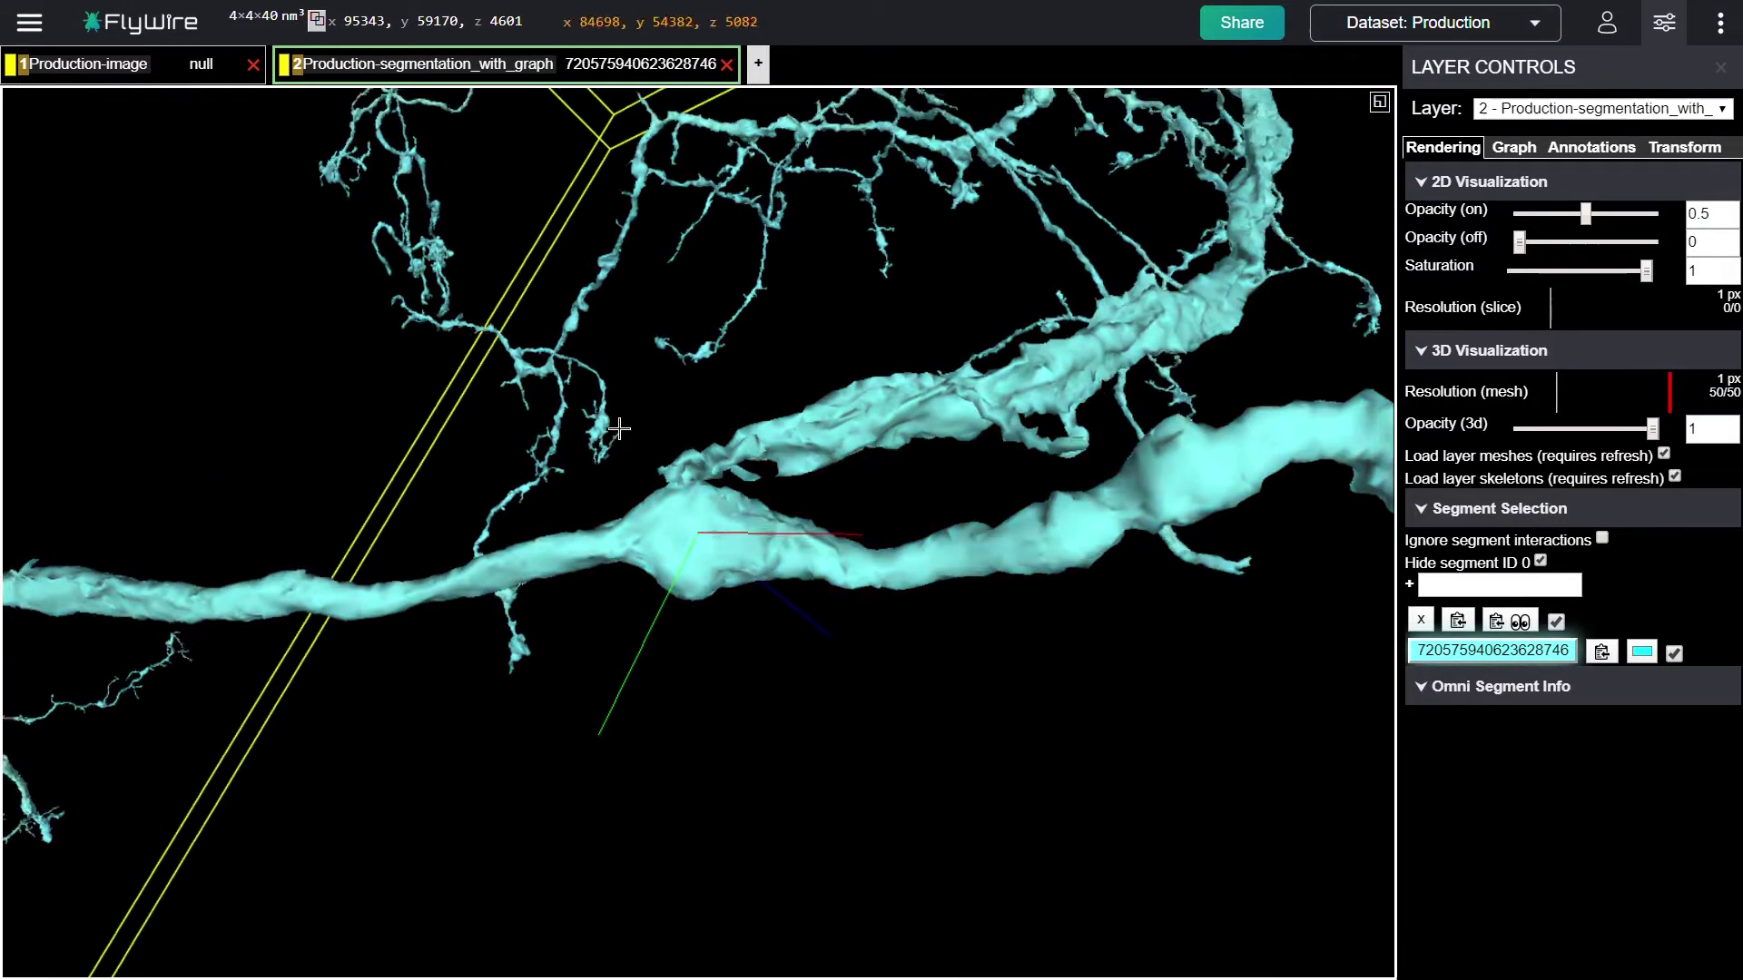
{"action": "left_click_drag", "start_coordinate": [650, 432], "coordinate": [713, 483]}
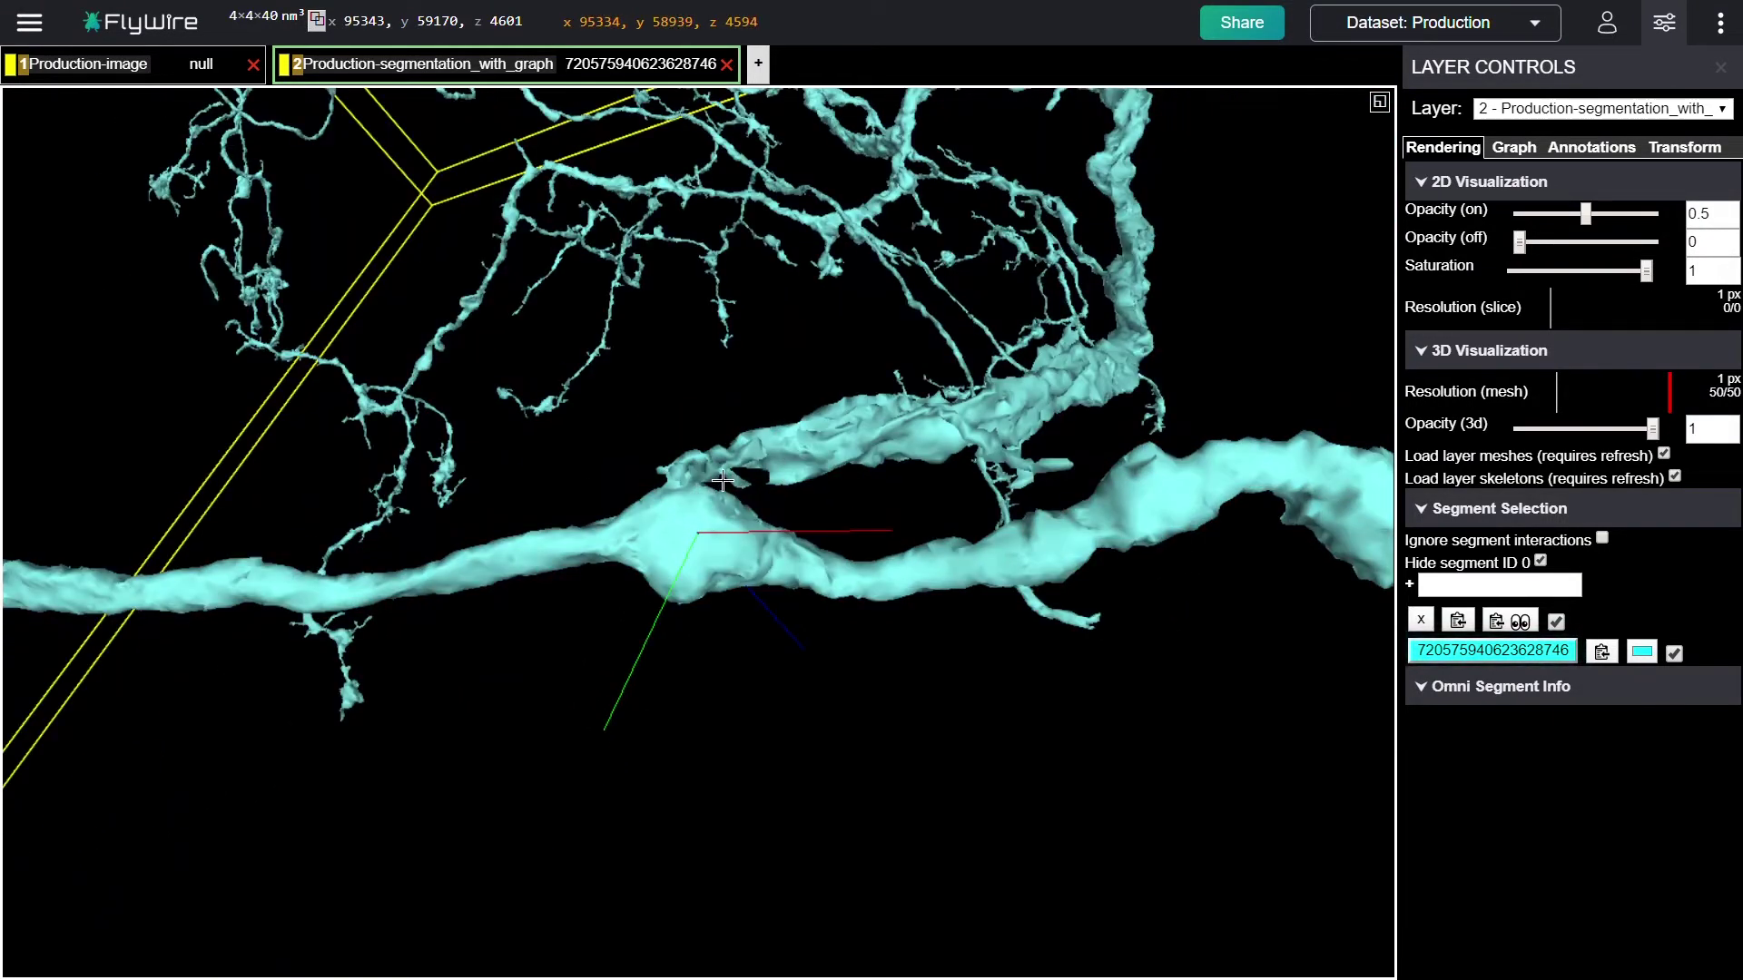
- Show the XY slice beside the 3D view and centre both on the suspicious branch junction
{"action": "left_click", "coordinate": [1380, 105]}
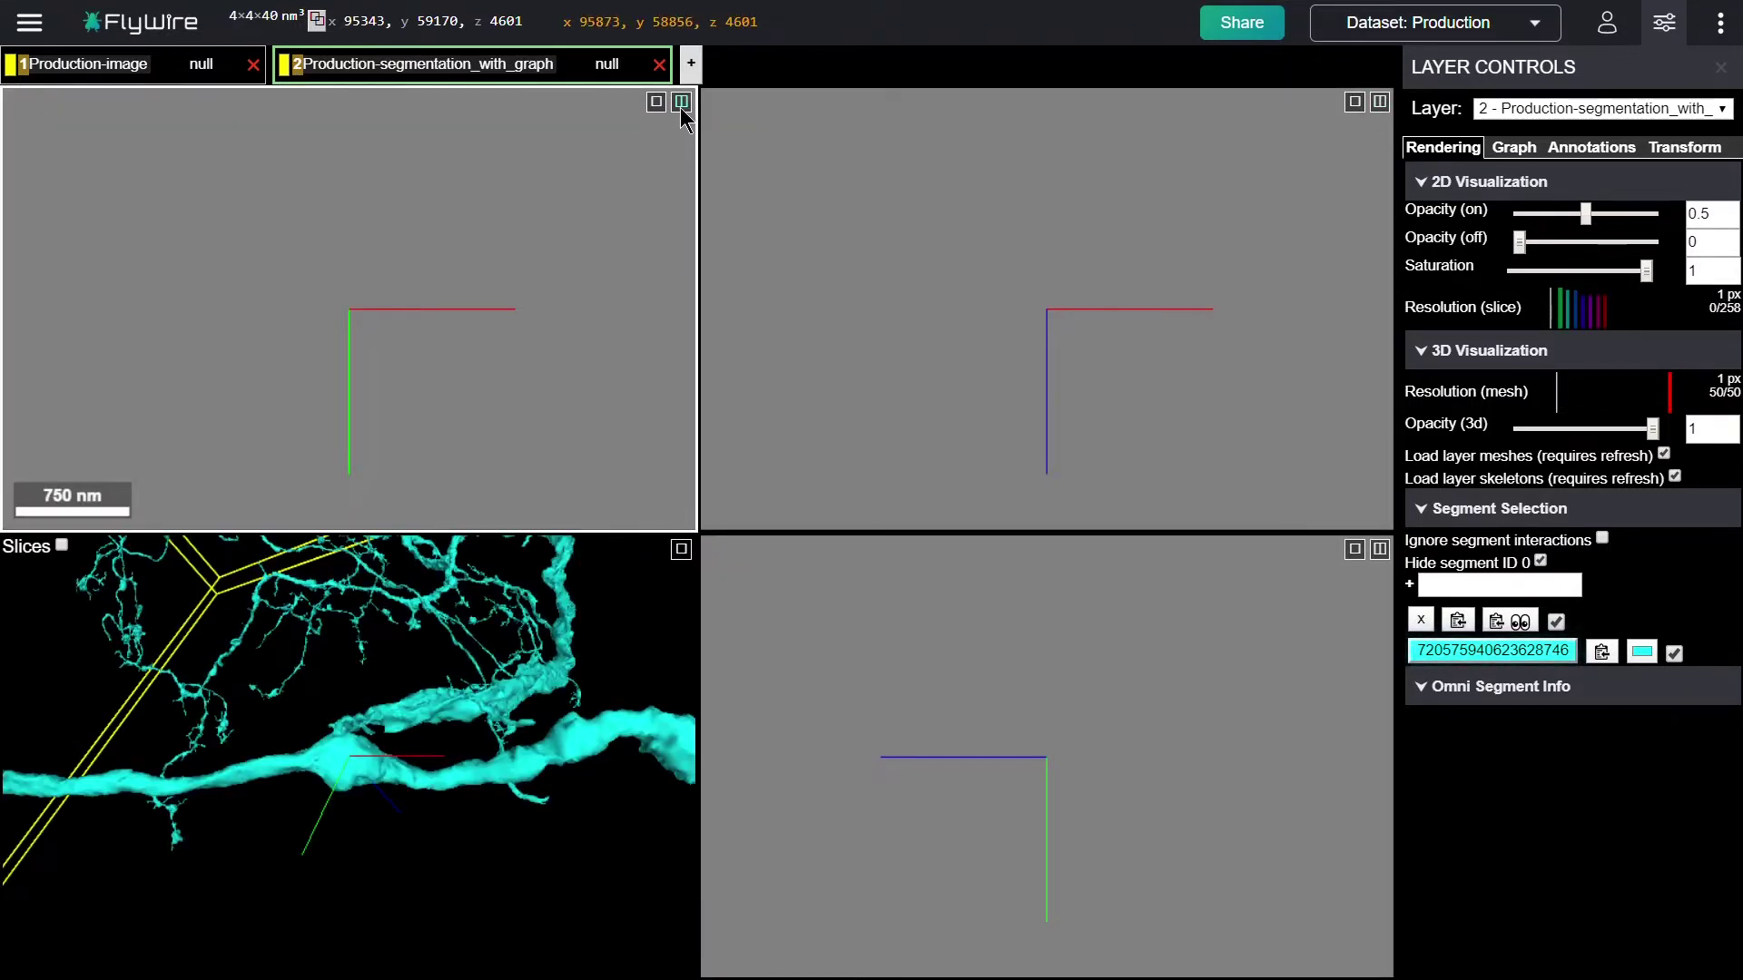
{"action": "left_click", "coordinate": [681, 103]}
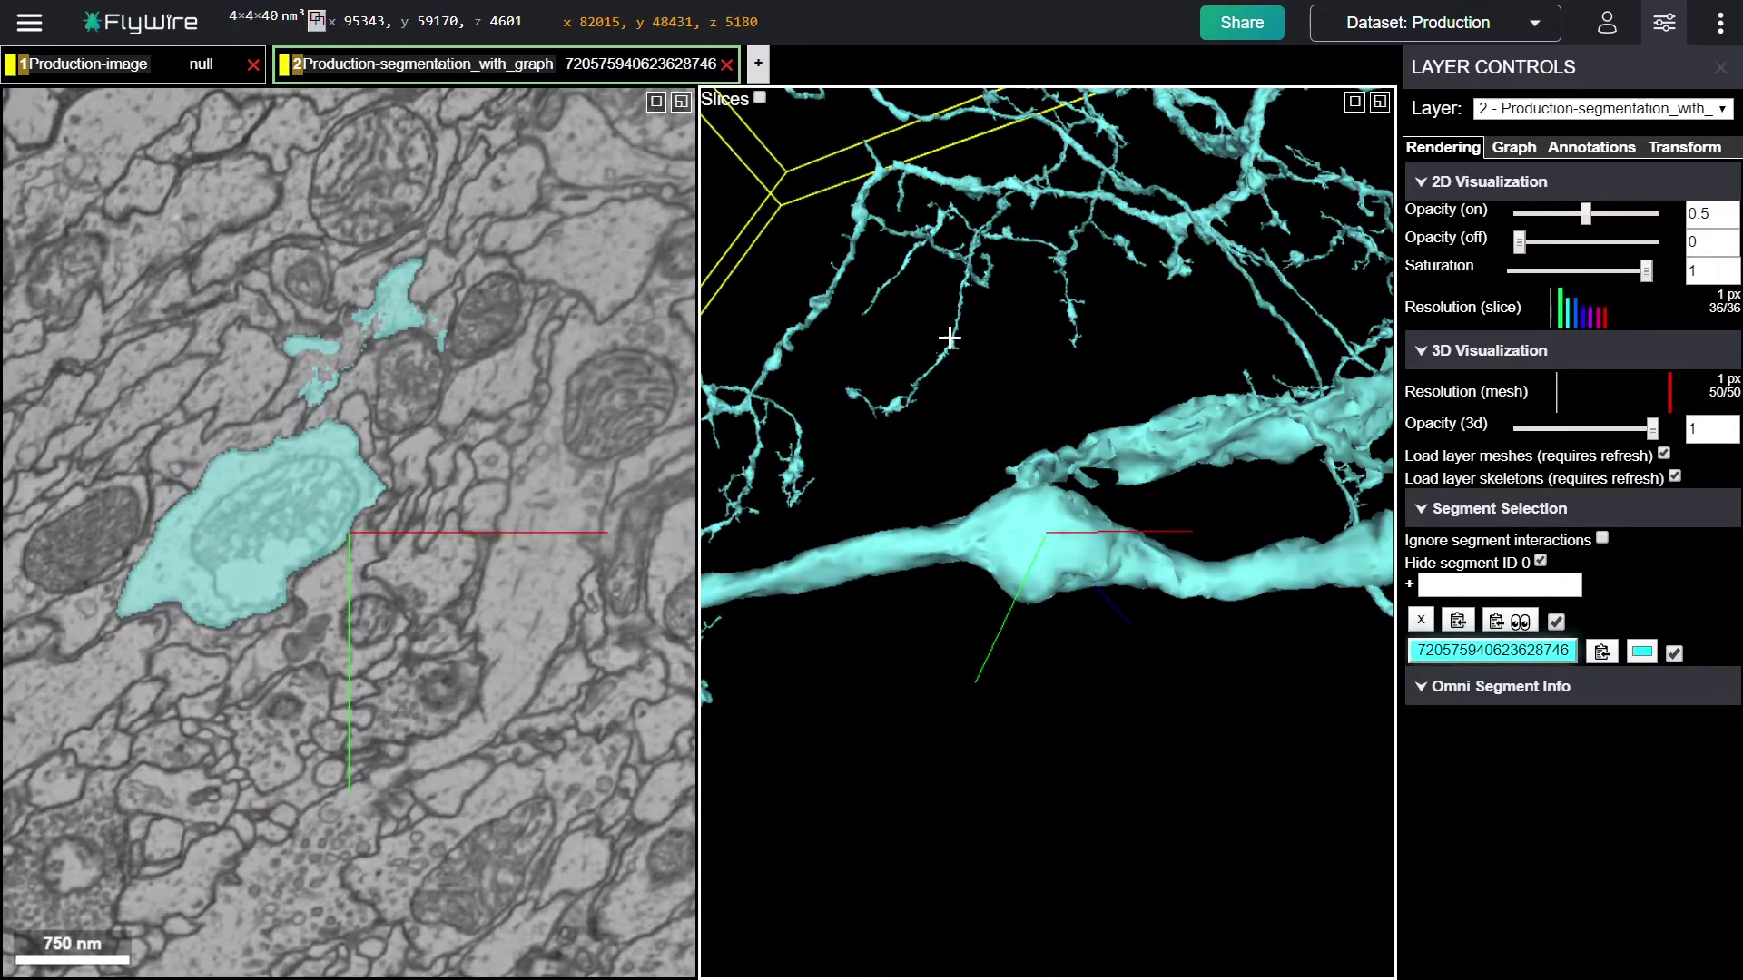
{"action": "right_click", "coordinate": [1051, 502]}
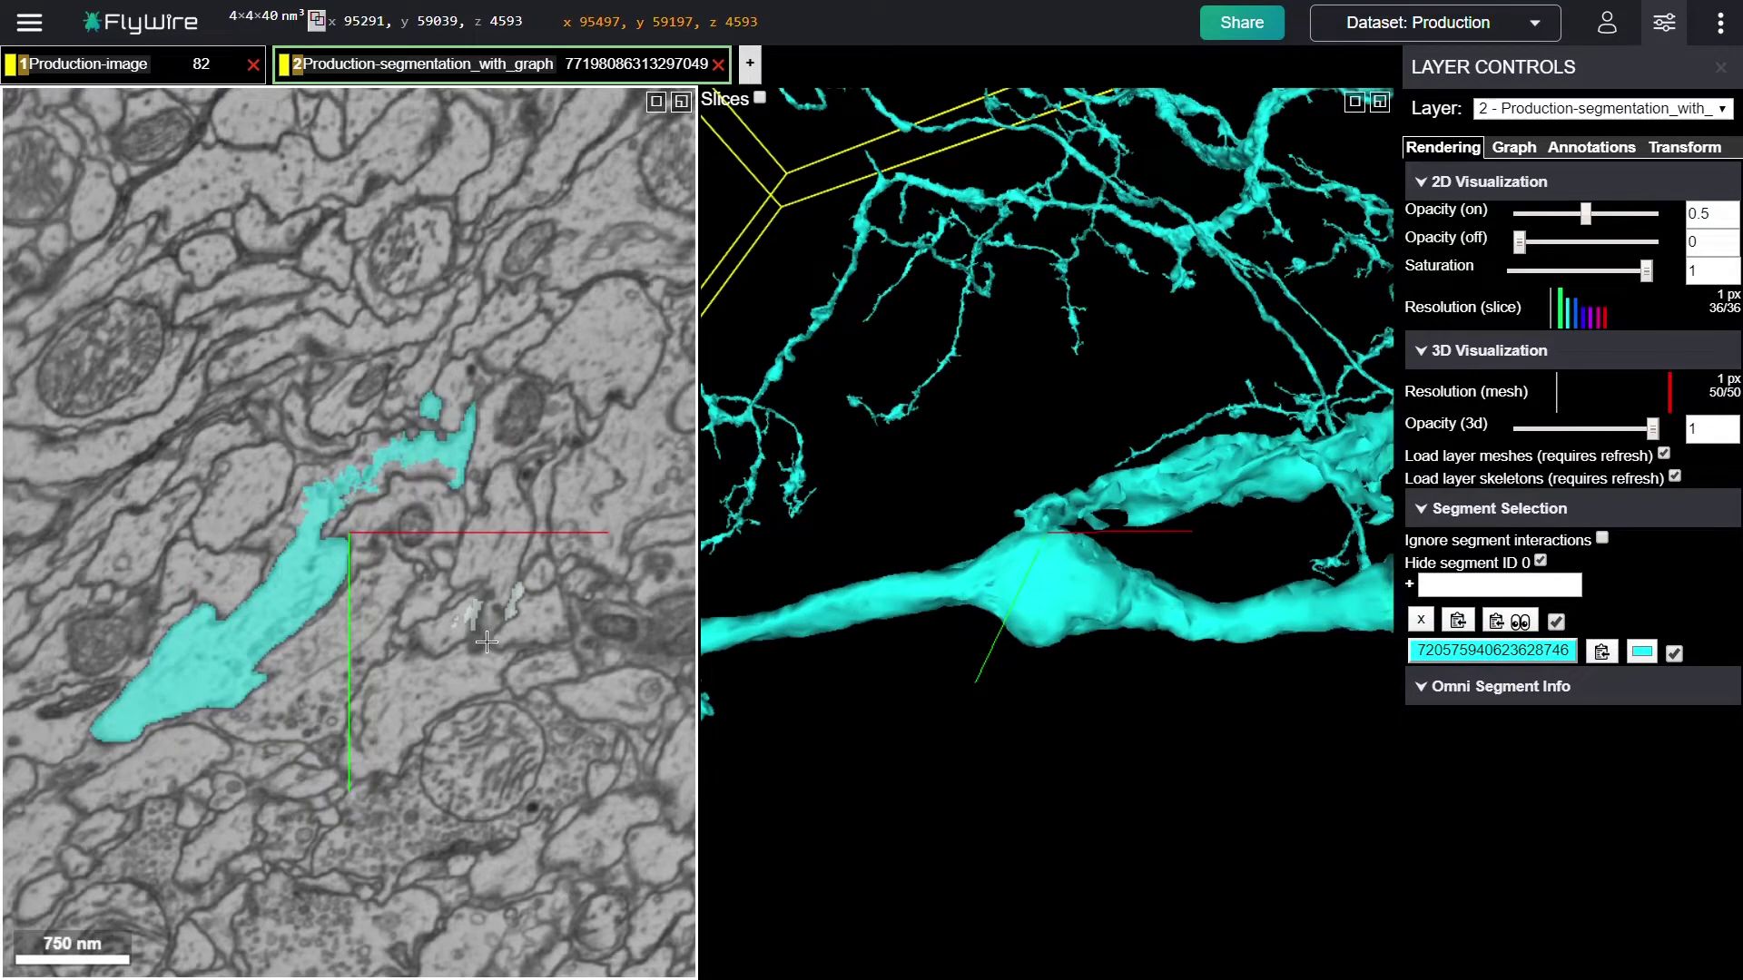
- Examine the thin bridge between the cyan profiles across slices around z 4590 to 4594, with the segmentation overlay shown and hidden
{"action": "scroll", "coordinate": [487, 642], "scroll_direction": "up", "scroll_amount": 1}
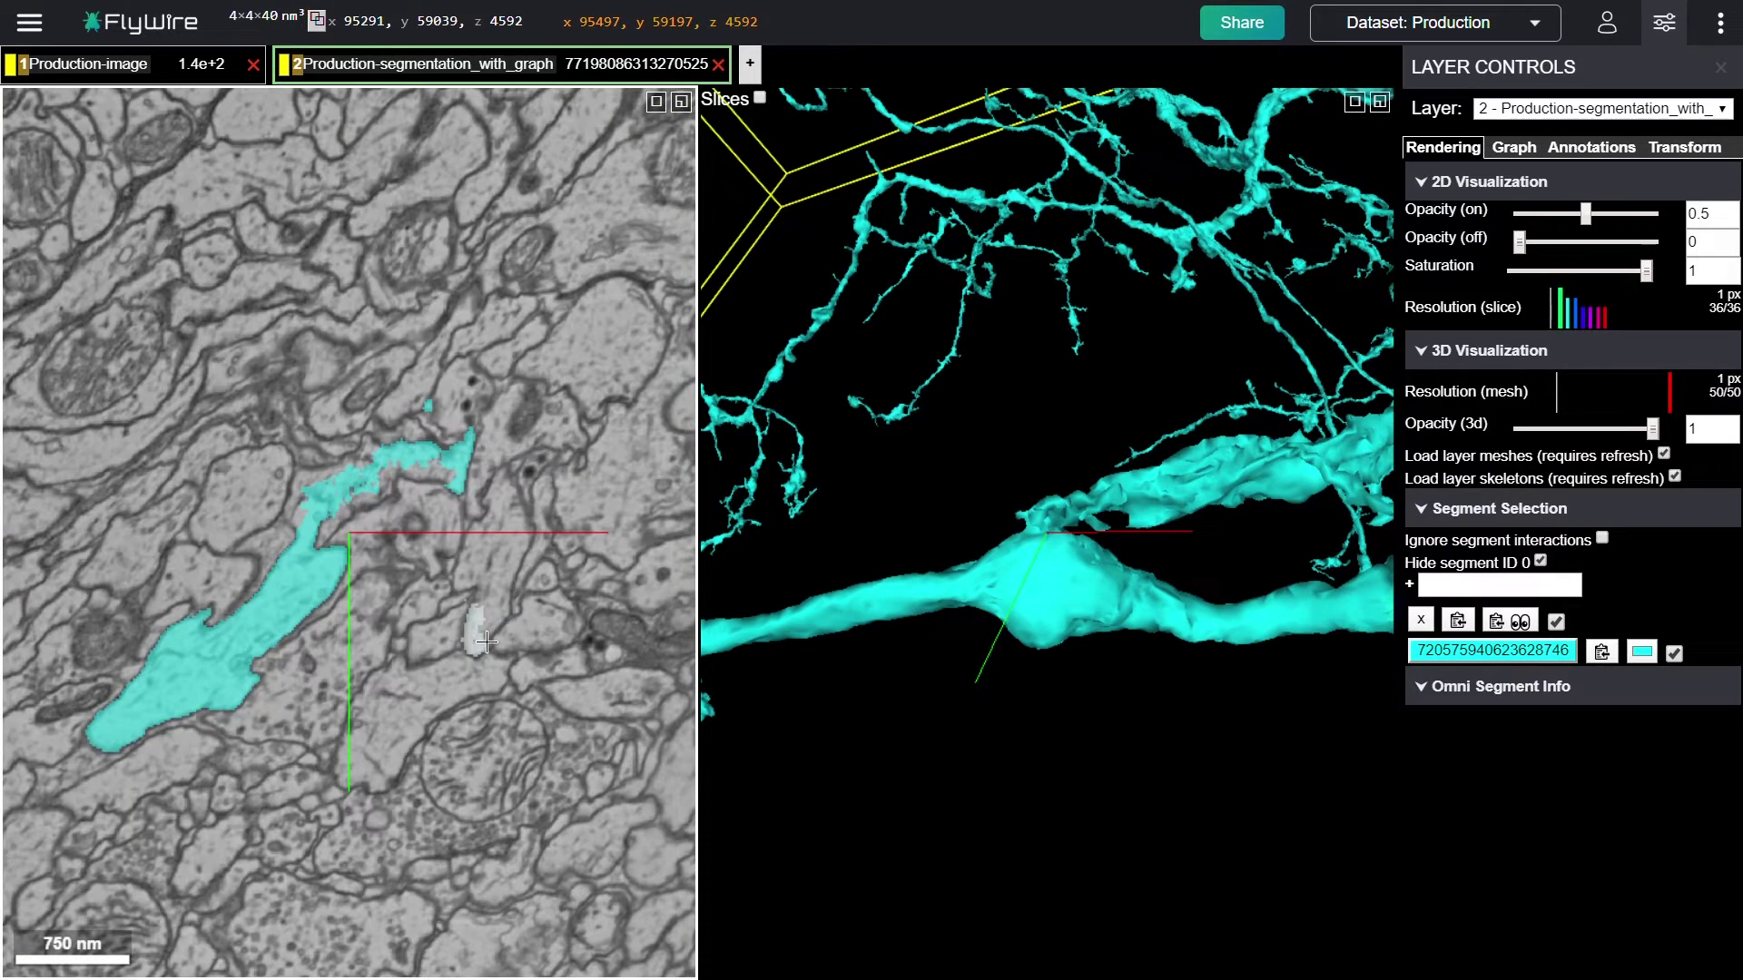
{"action": "scroll", "coordinate": [487, 642], "scroll_direction": "up", "scroll_amount": 1}
{"action": "scroll", "coordinate": [486, 642], "scroll_direction": "up", "scroll_amount": 1}
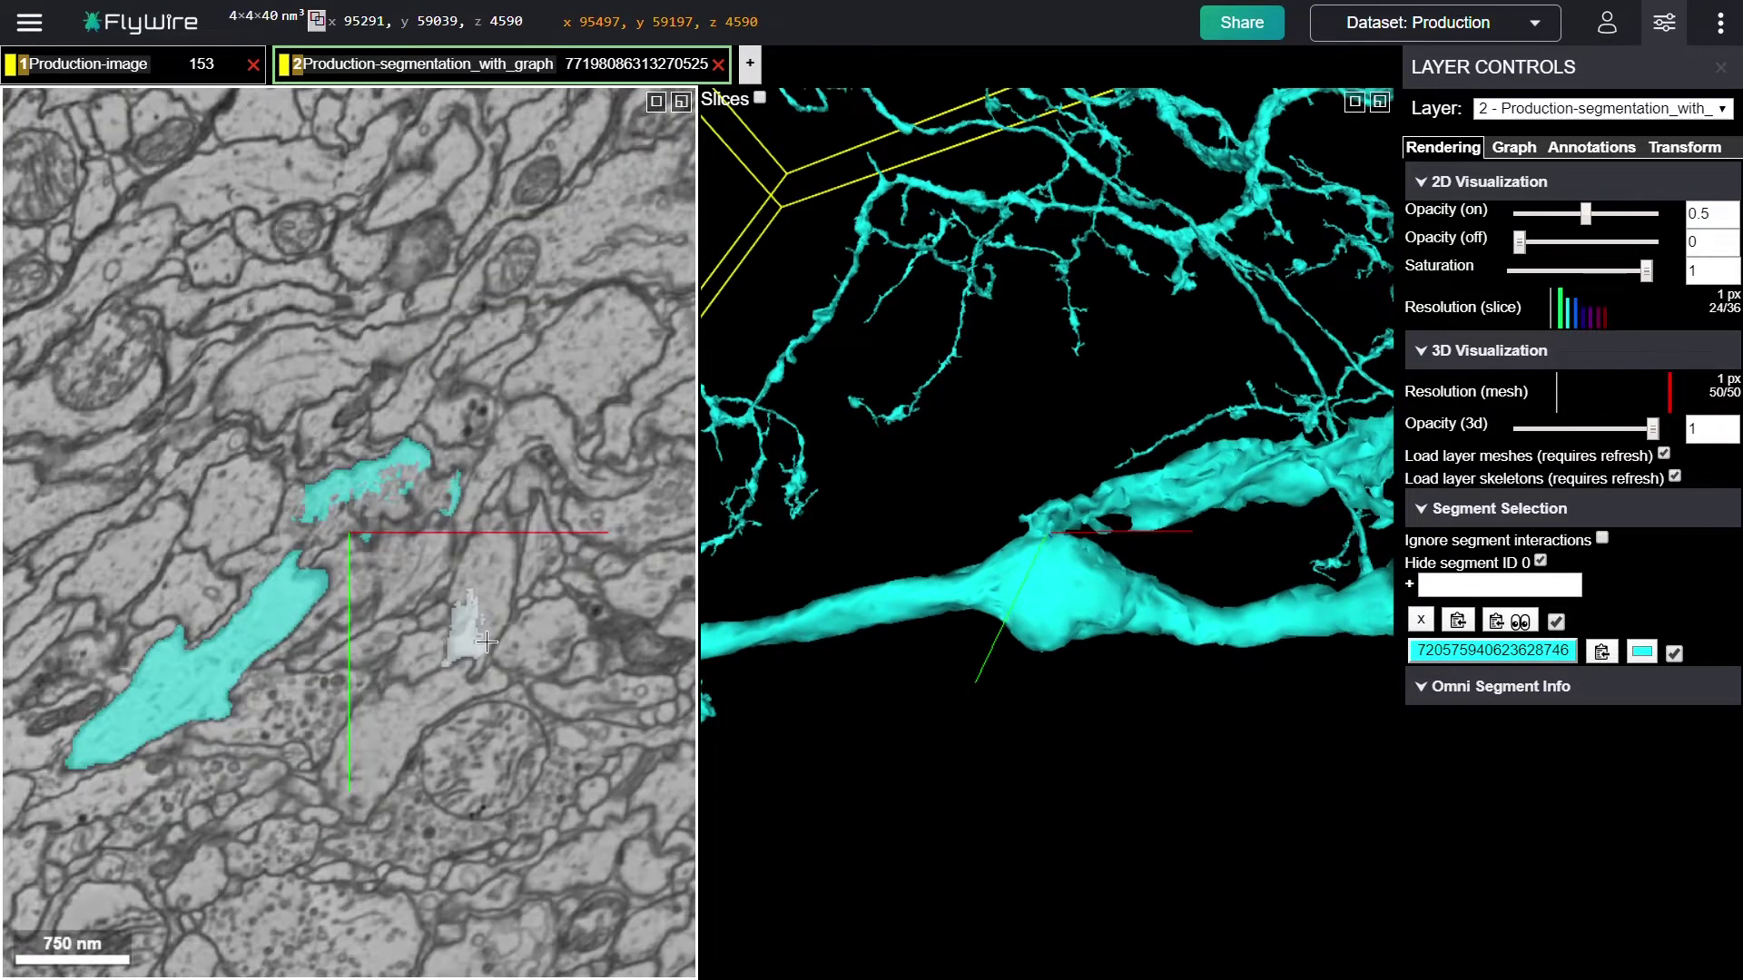
{"action": "scroll", "coordinate": [487, 642], "scroll_direction": "down", "scroll_amount": 1}
{"action": "key", "text": "2"}
{"action": "scroll", "coordinate": [487, 642], "scroll_direction": "down", "scroll_amount": 2}
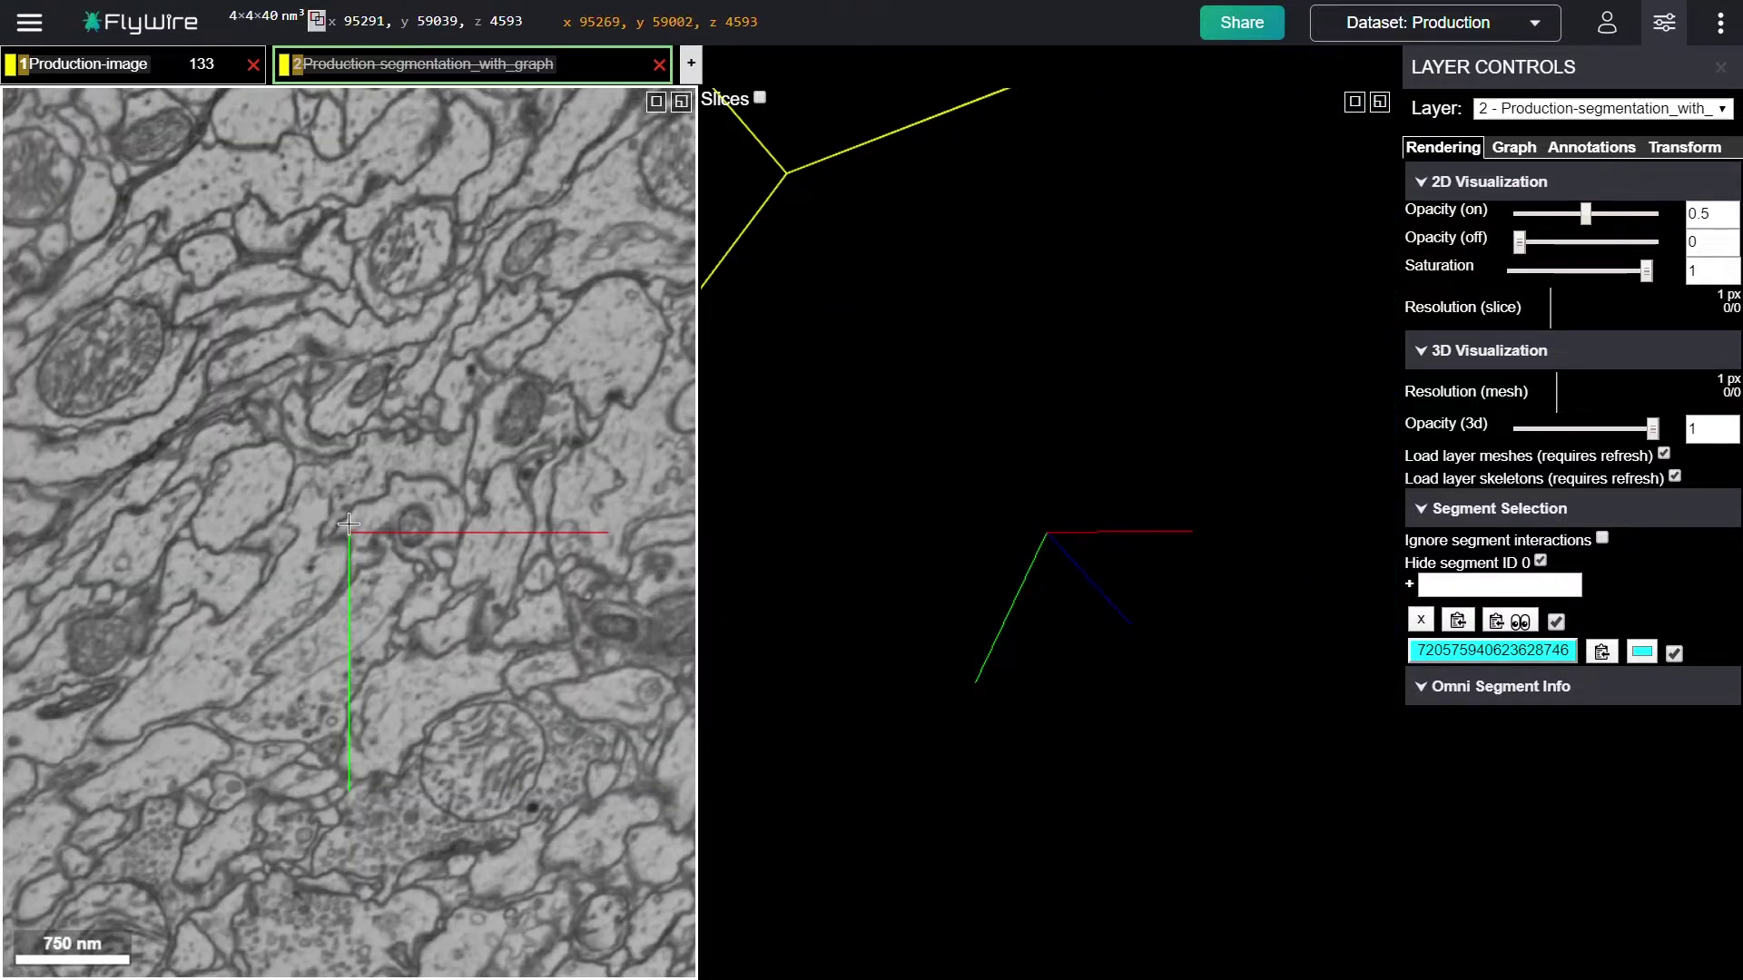
{"action": "key", "text": "2"}
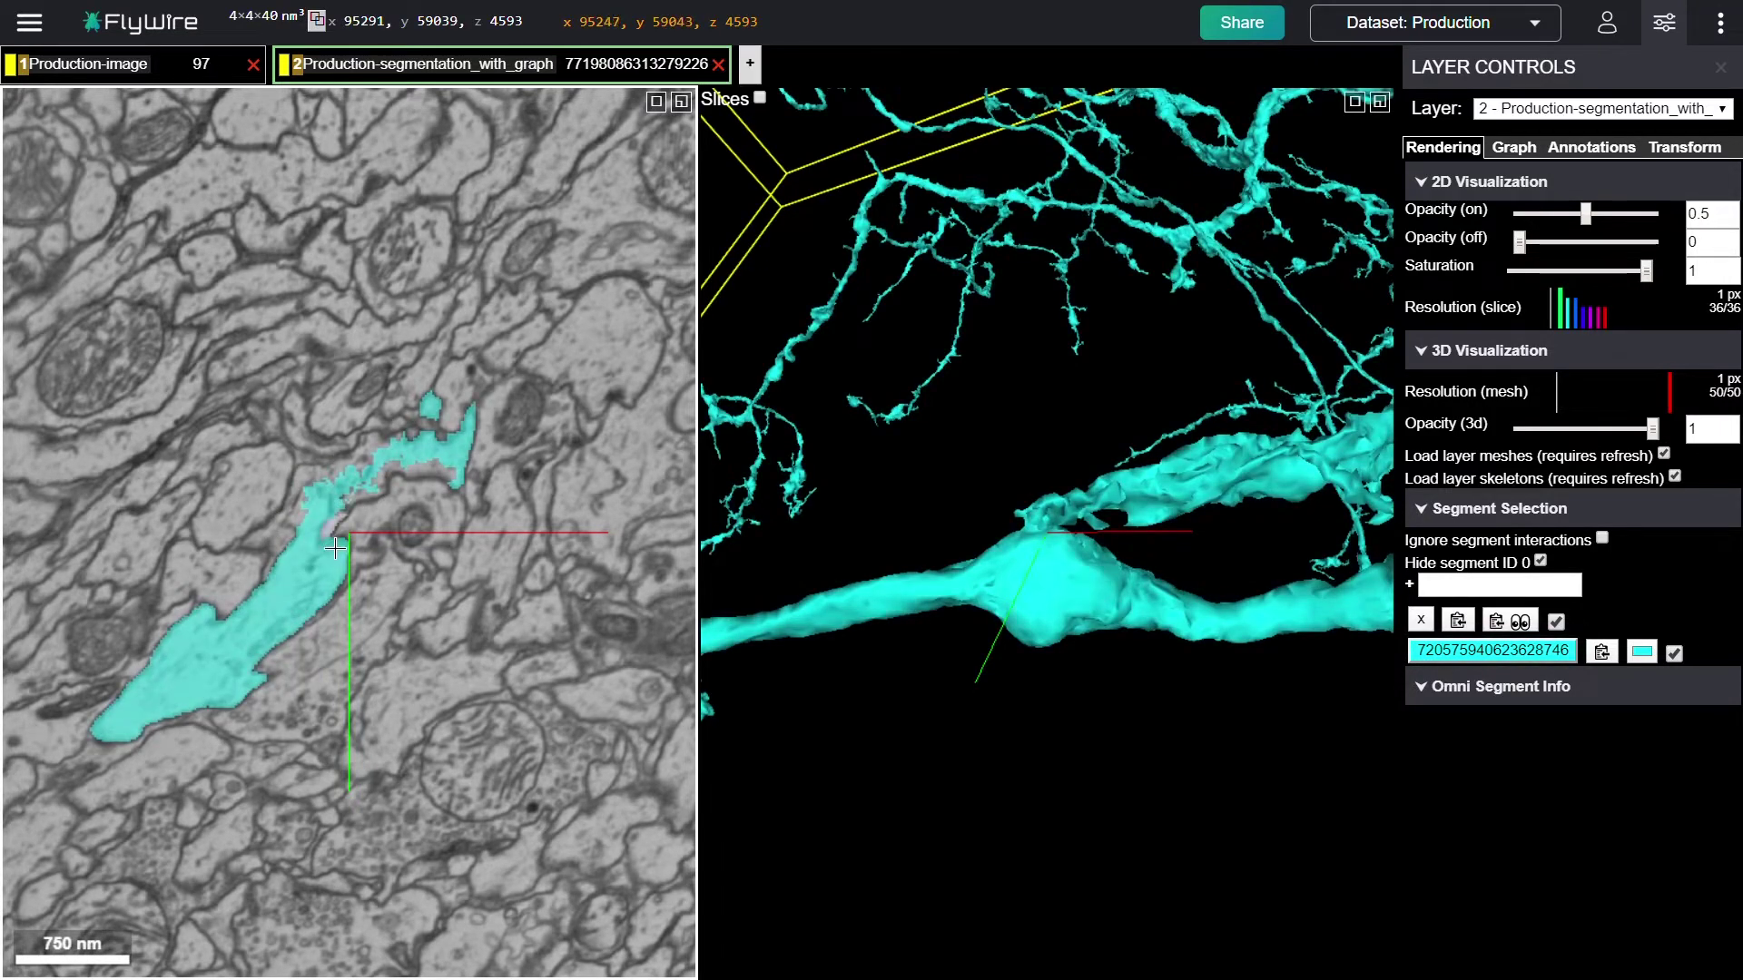
{"action": "scroll", "coordinate": [341, 599], "scroll_direction": "down", "scroll_amount": 2}
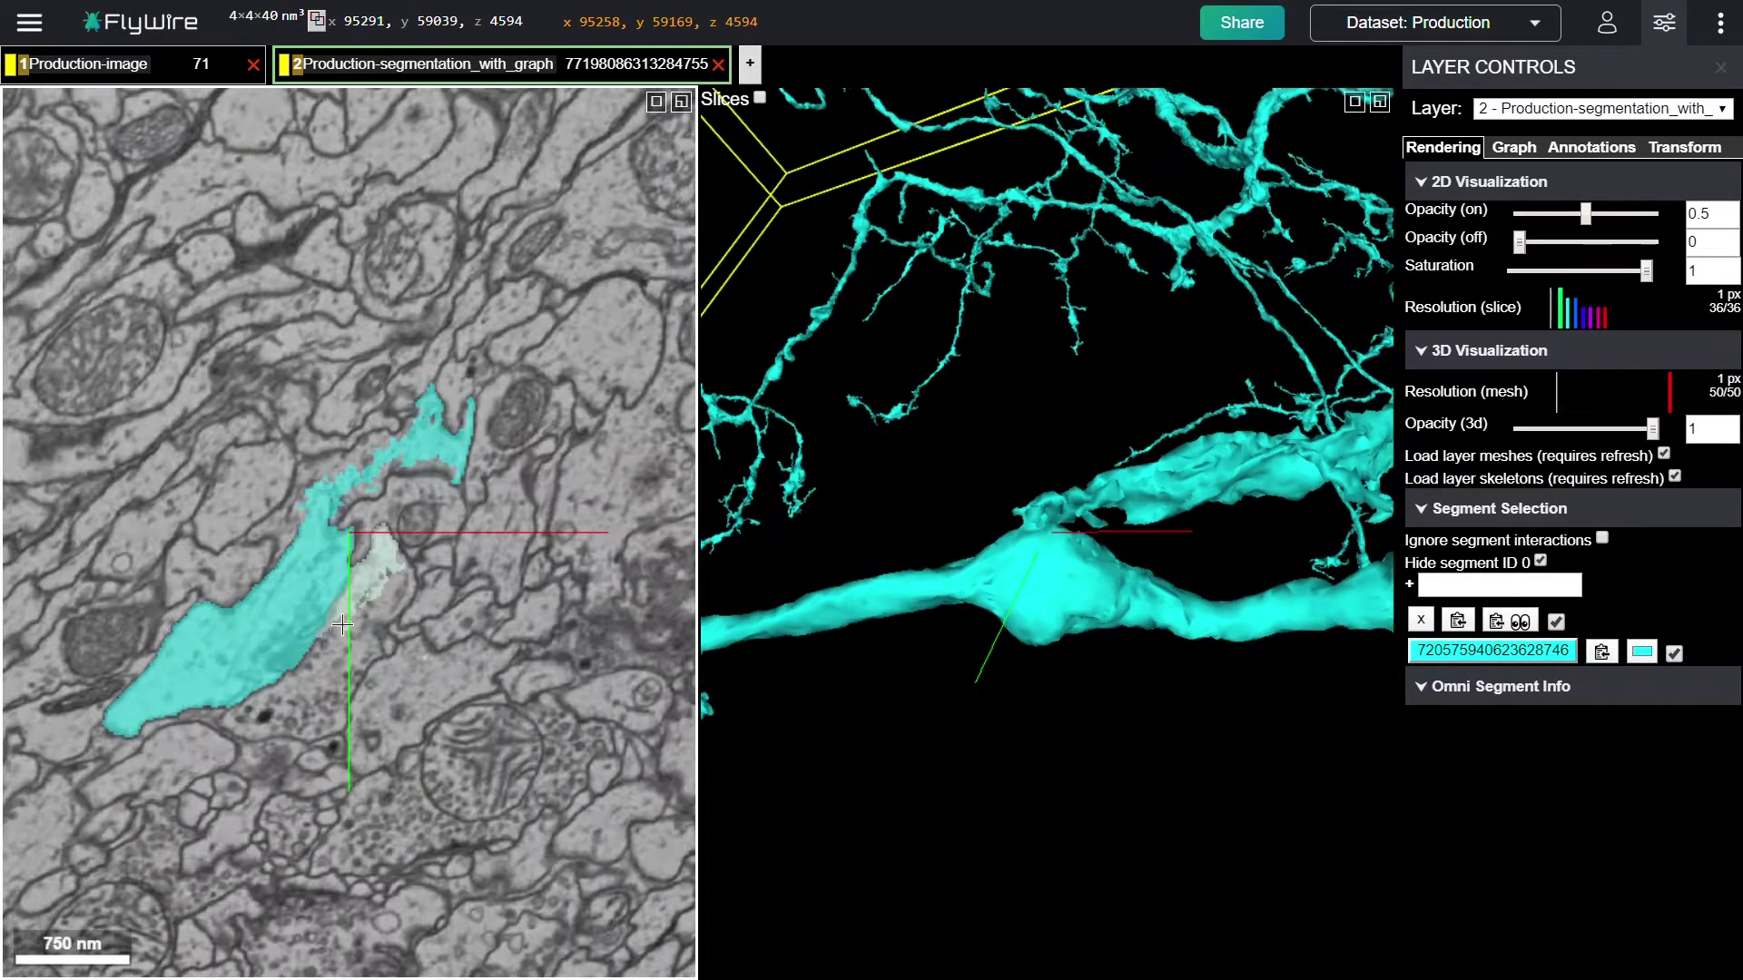
{"action": "scroll", "coordinate": [342, 625], "scroll_direction": "up", "scroll_amount": 2}
{"action": "scroll", "coordinate": [342, 625], "scroll_direction": "down", "scroll_amount": 1}
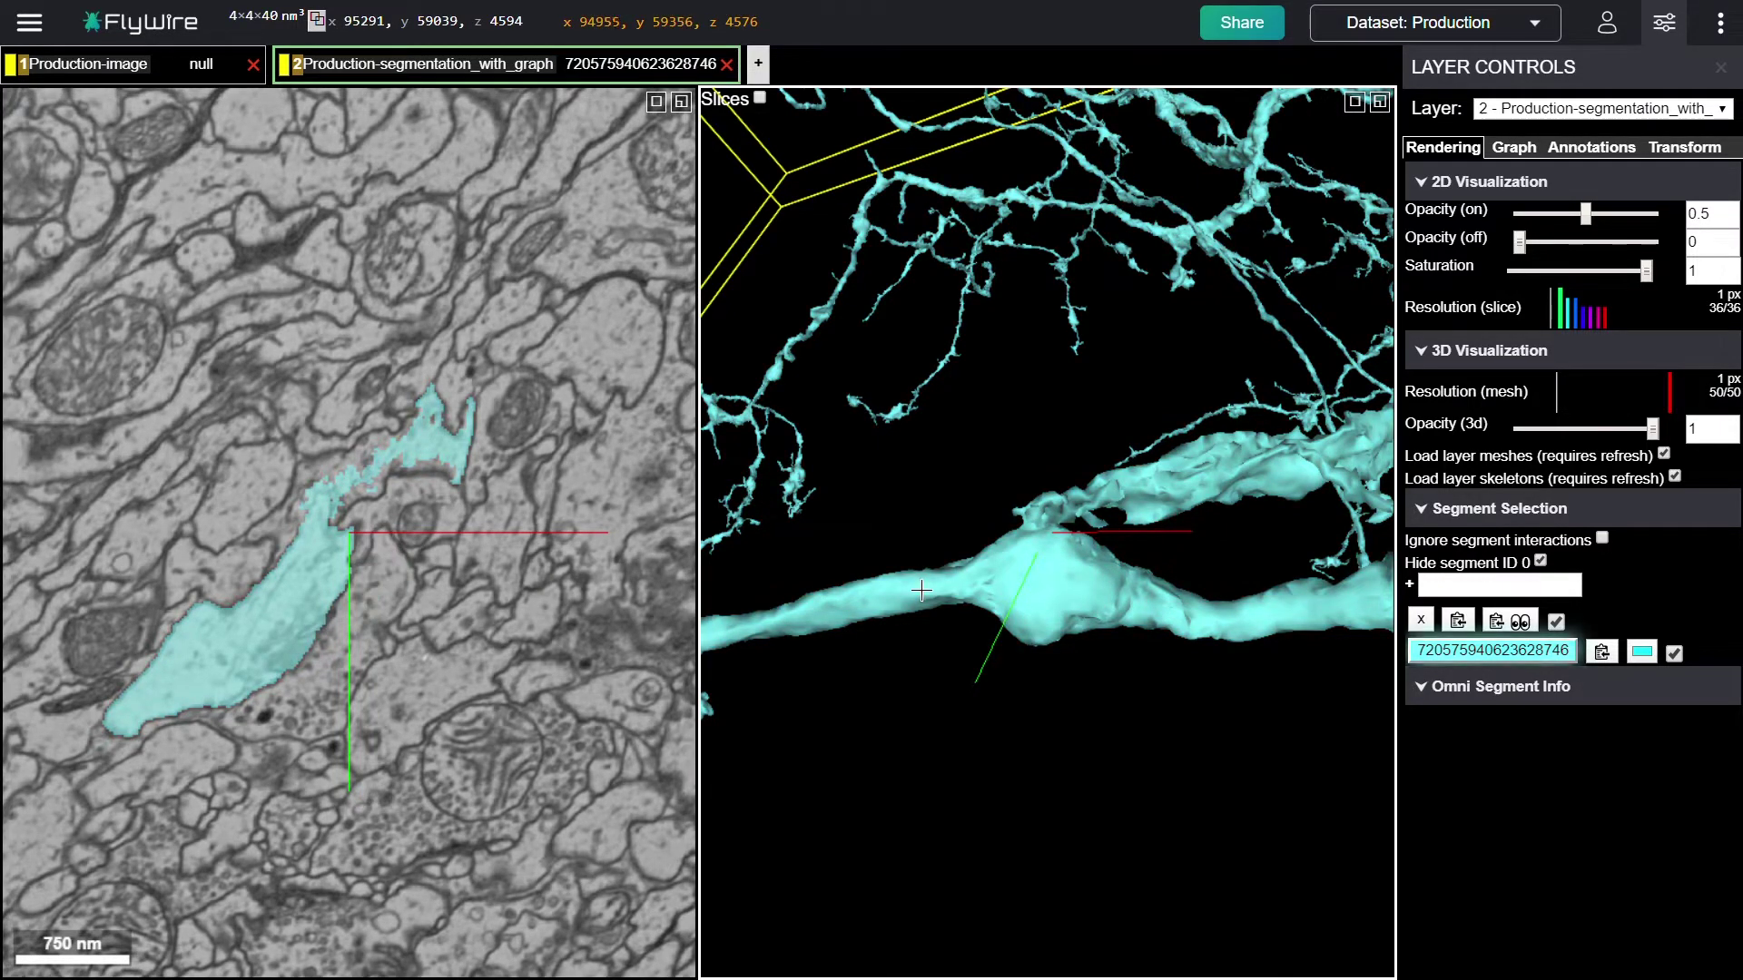
- Activate multicut point placement and place five red points across the large neurite profile in slice 4594
{"action": "left_click", "coordinate": [1514, 147]}
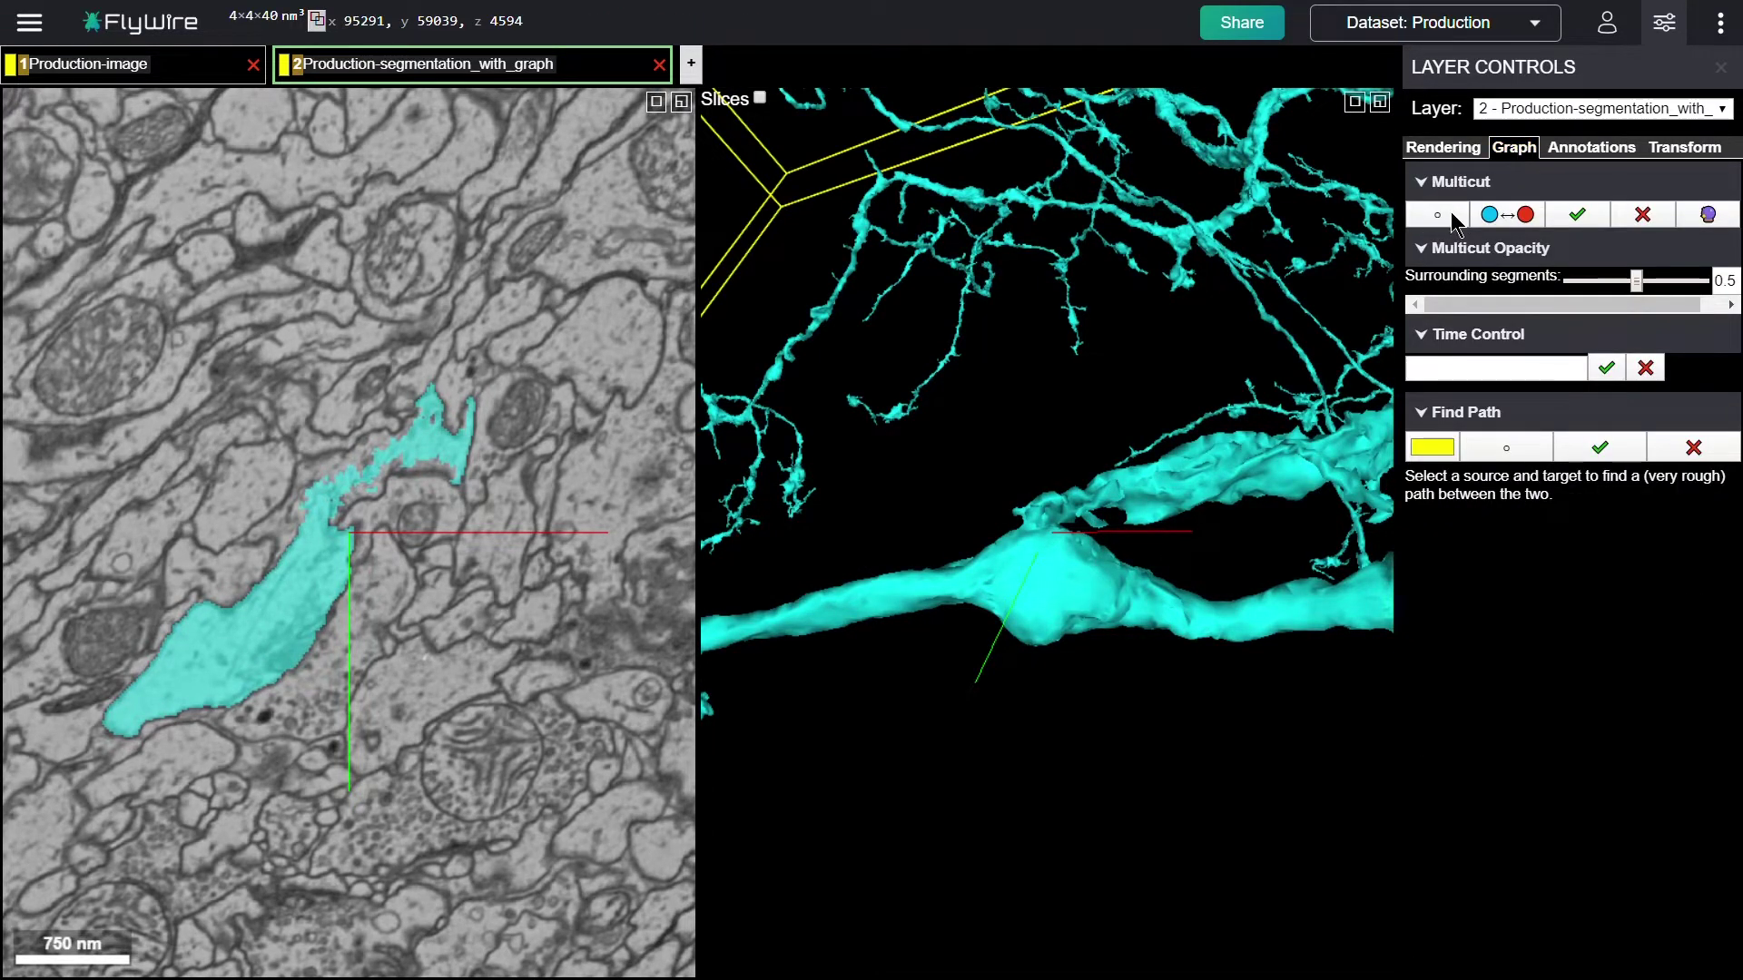
{"action": "left_click", "coordinate": [1442, 218]}
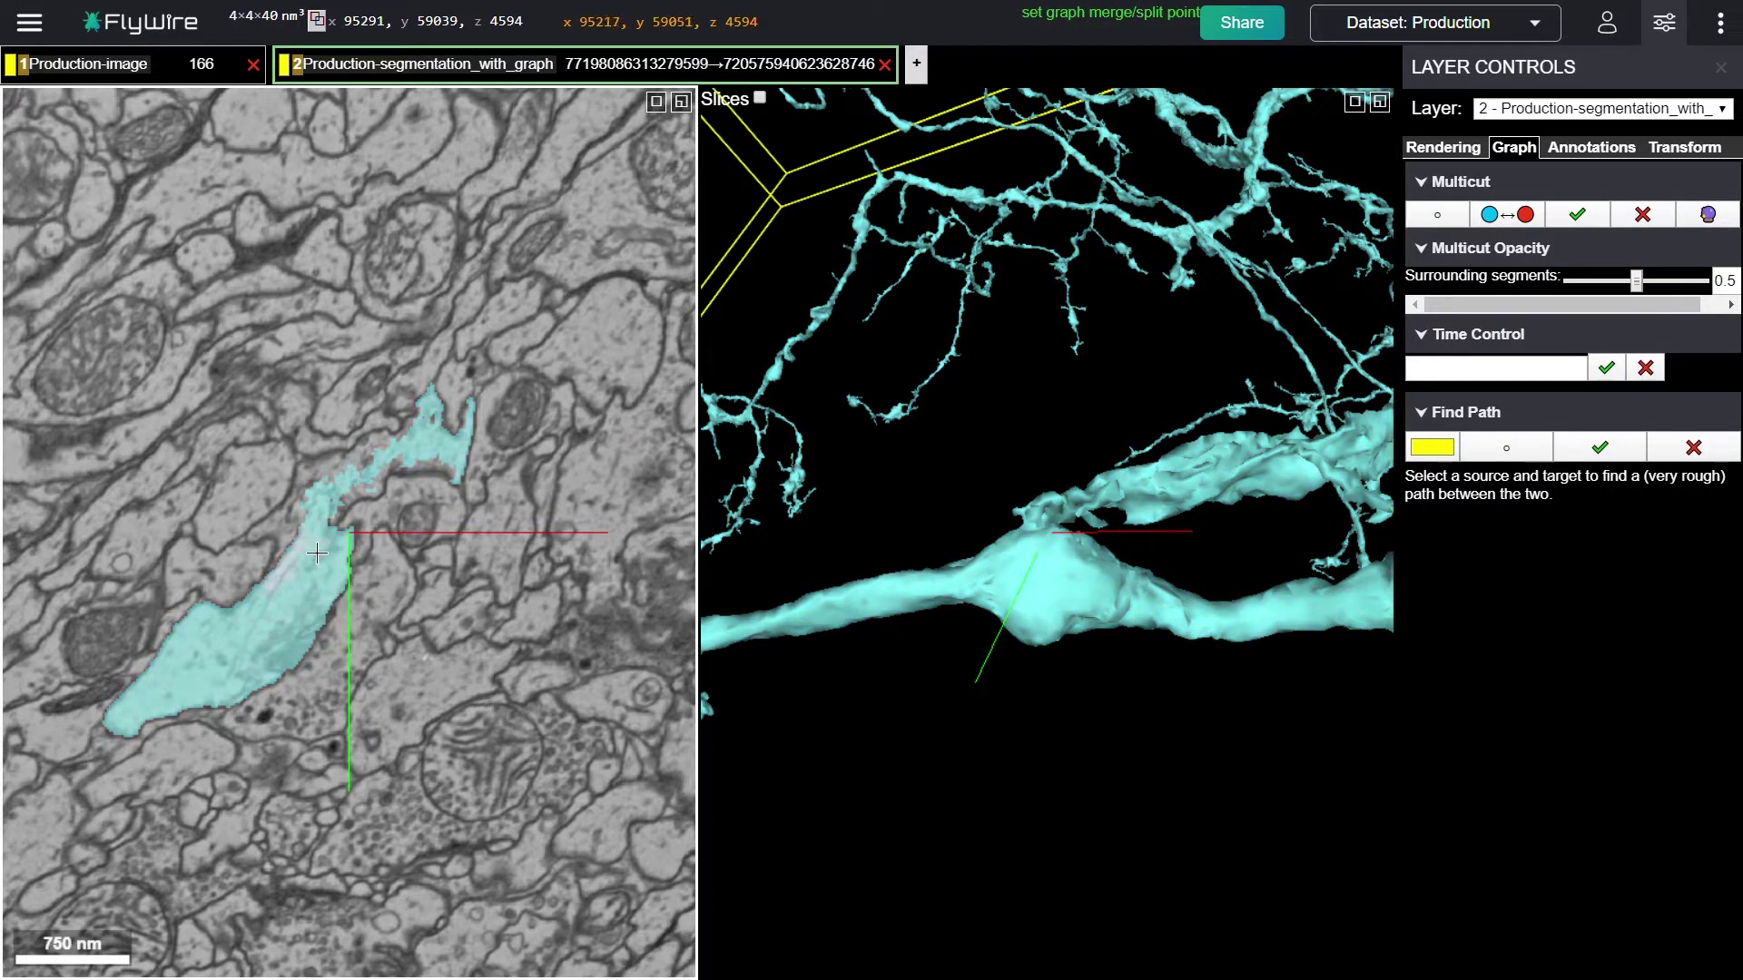
{"action": "left_click", "coordinate": [297, 589]}
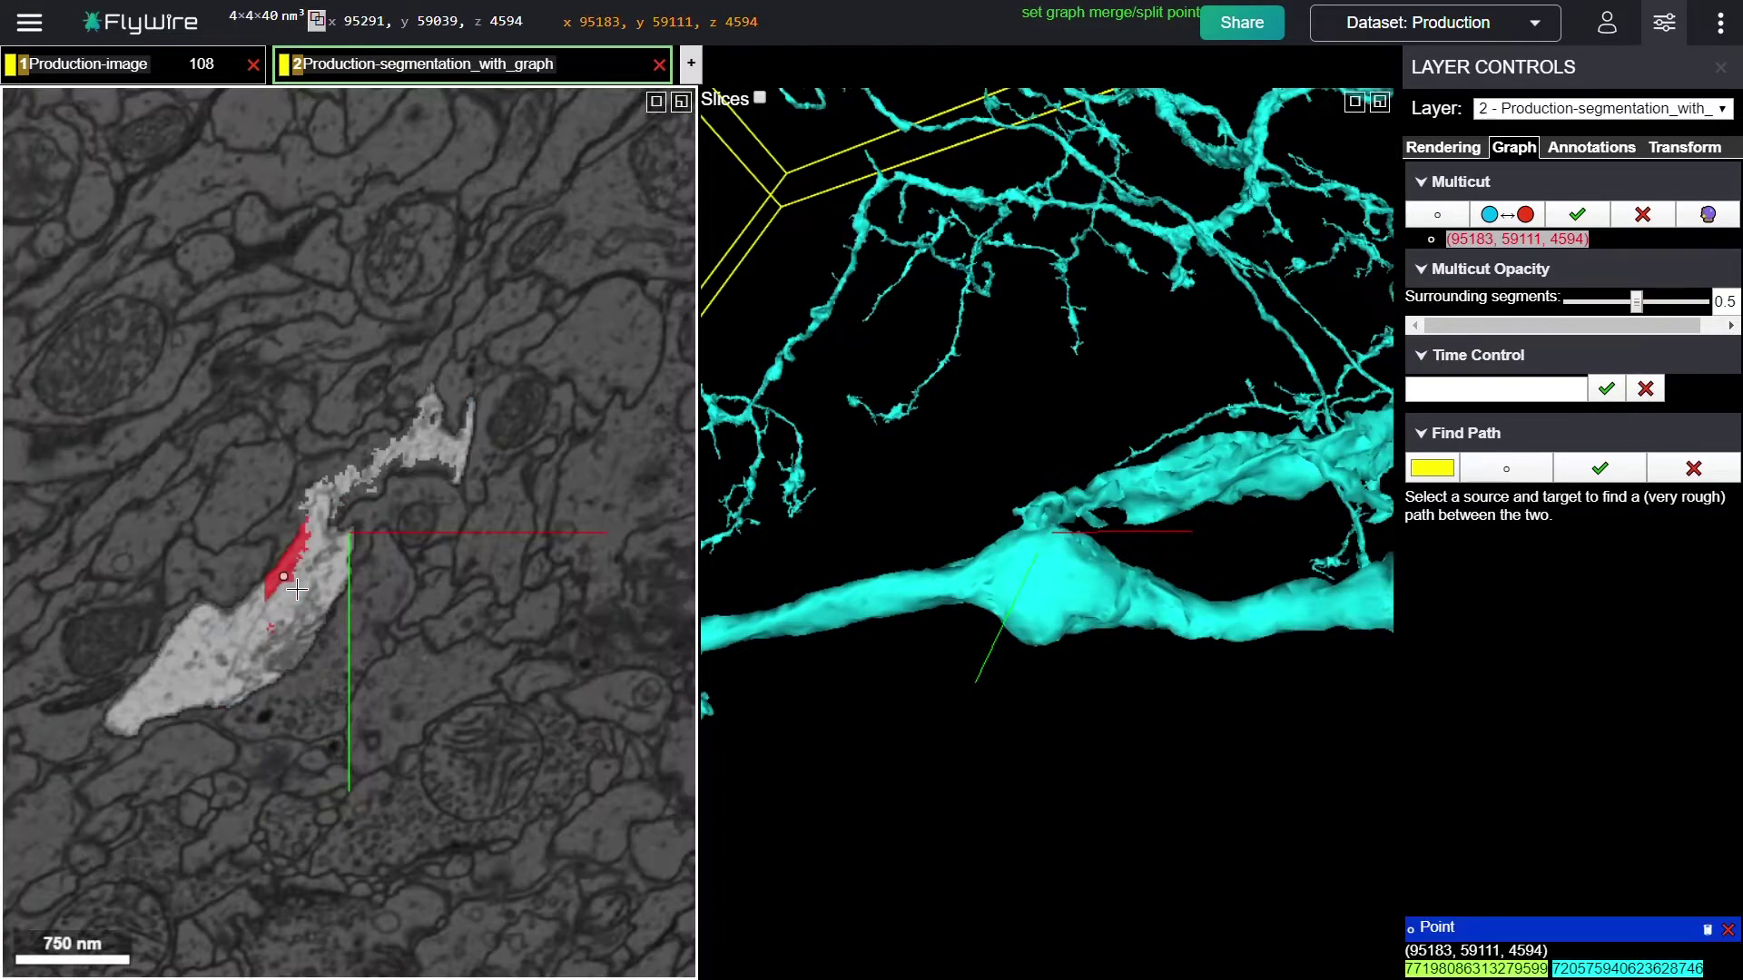
{"action": "left_click", "coordinate": [322, 594]}
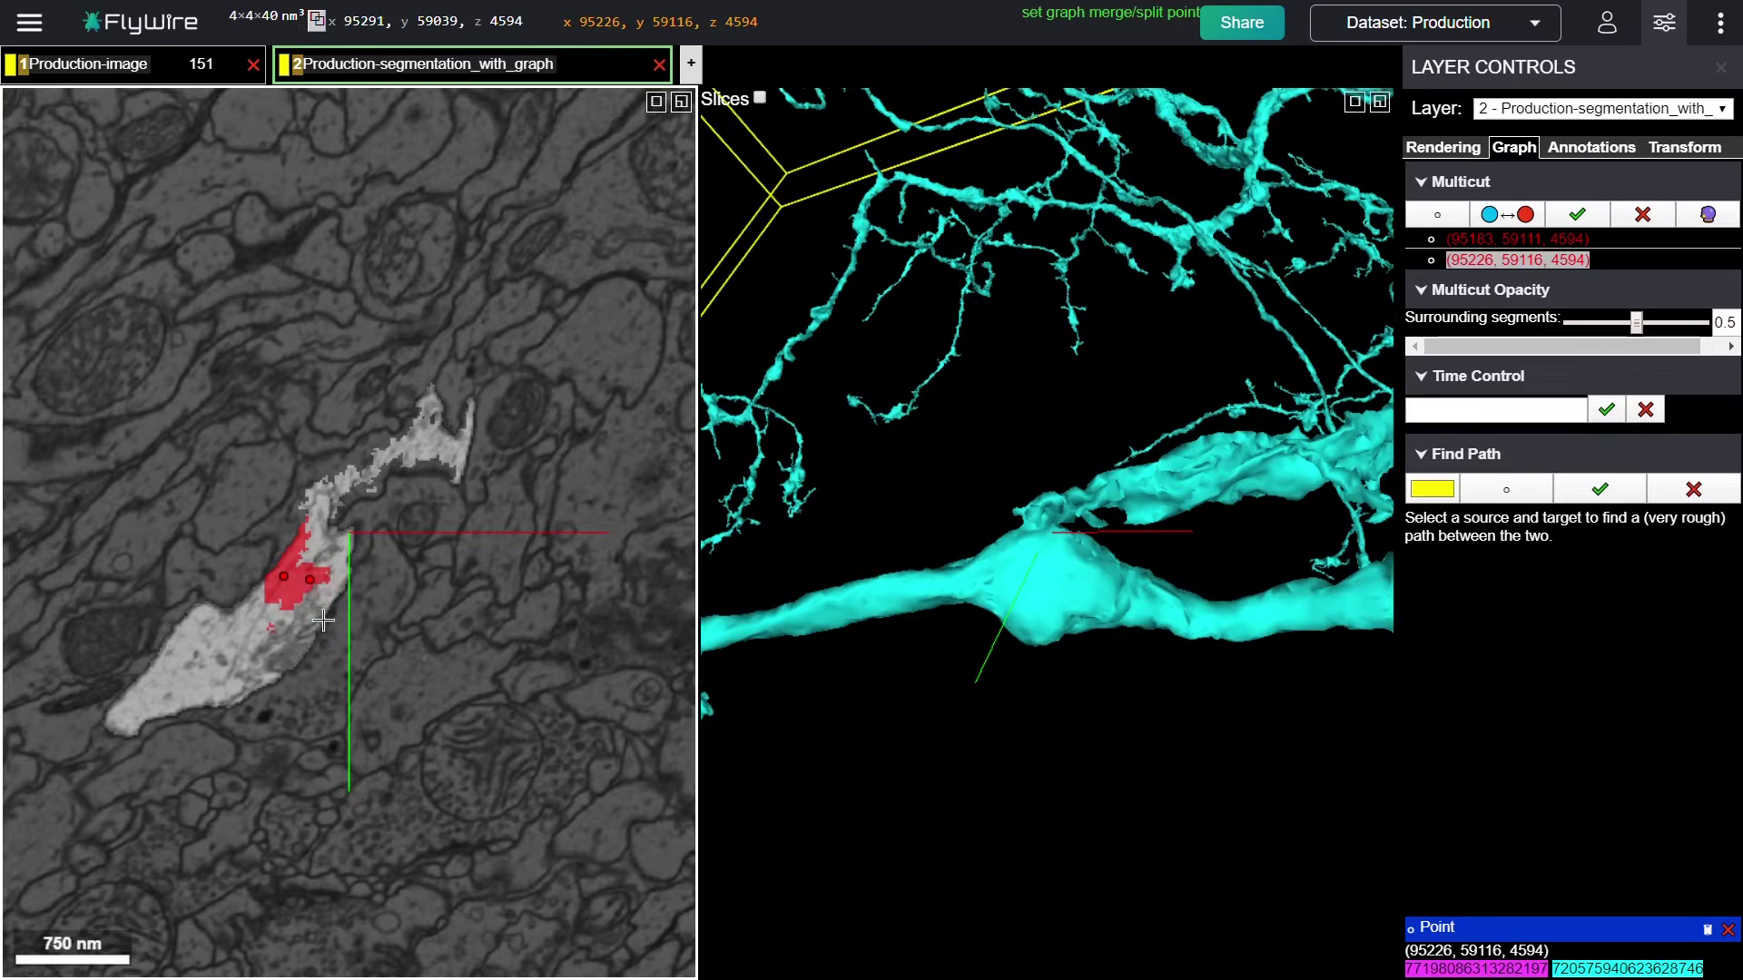
{"action": "left_click", "coordinate": [285, 649]}
{"action": "left_click", "coordinate": [201, 658]}
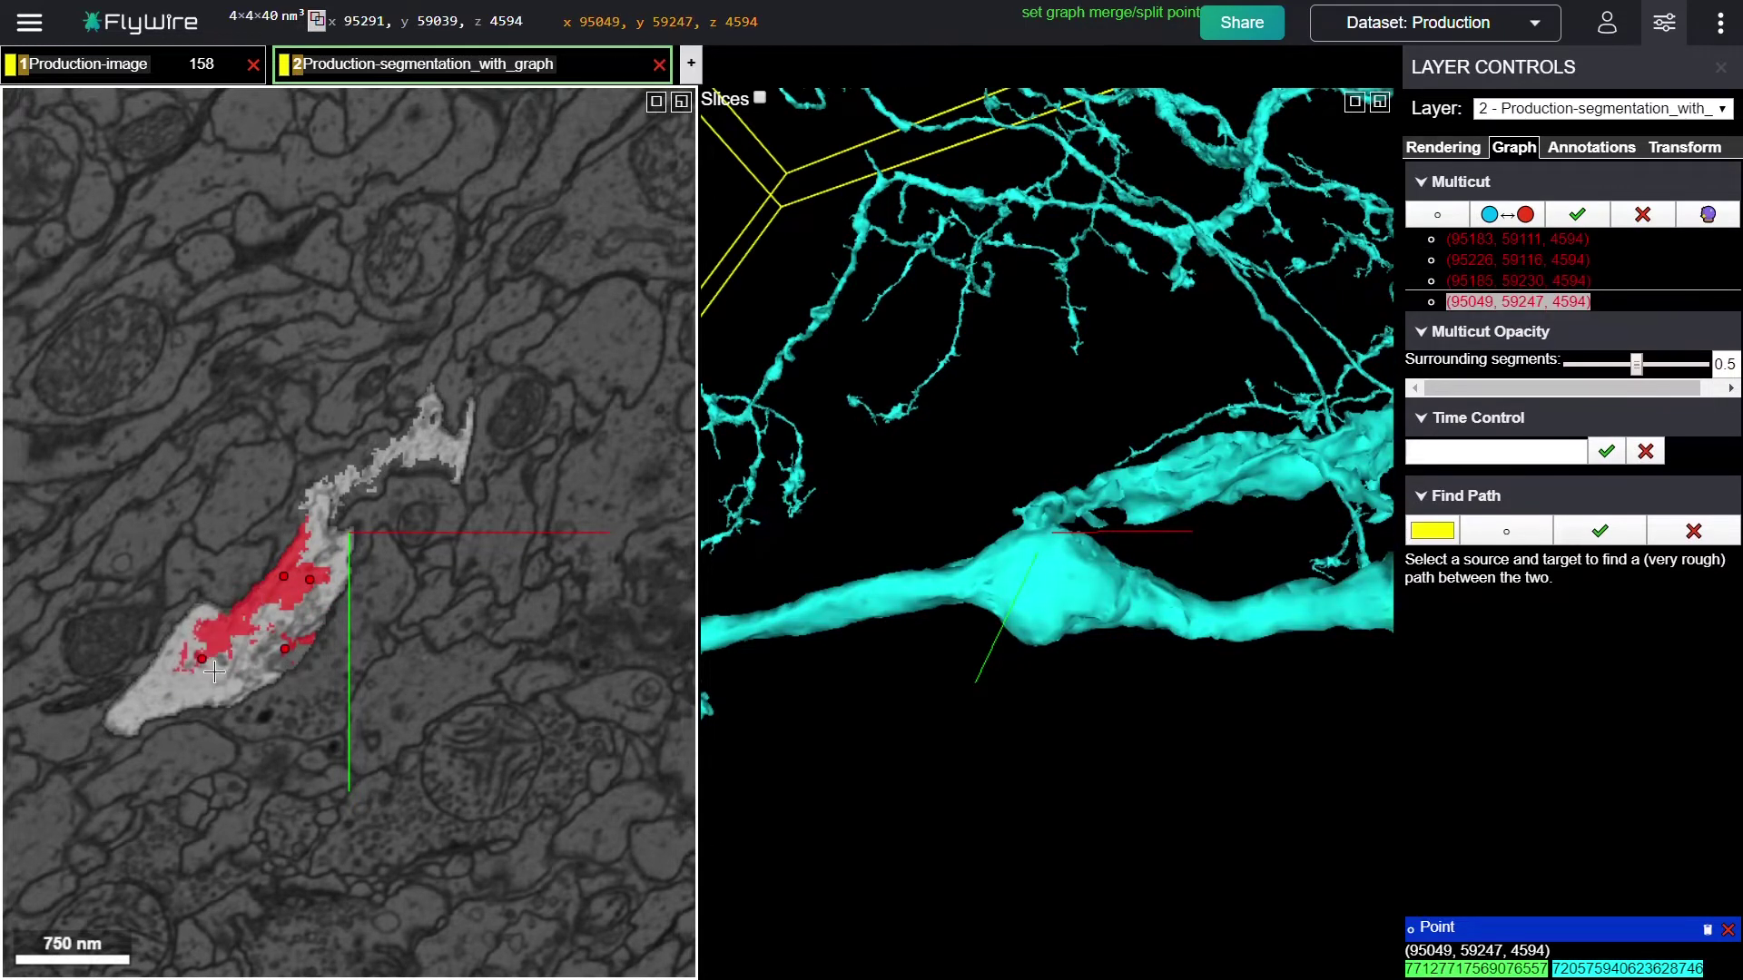
{"action": "left_click", "coordinate": [157, 704]}
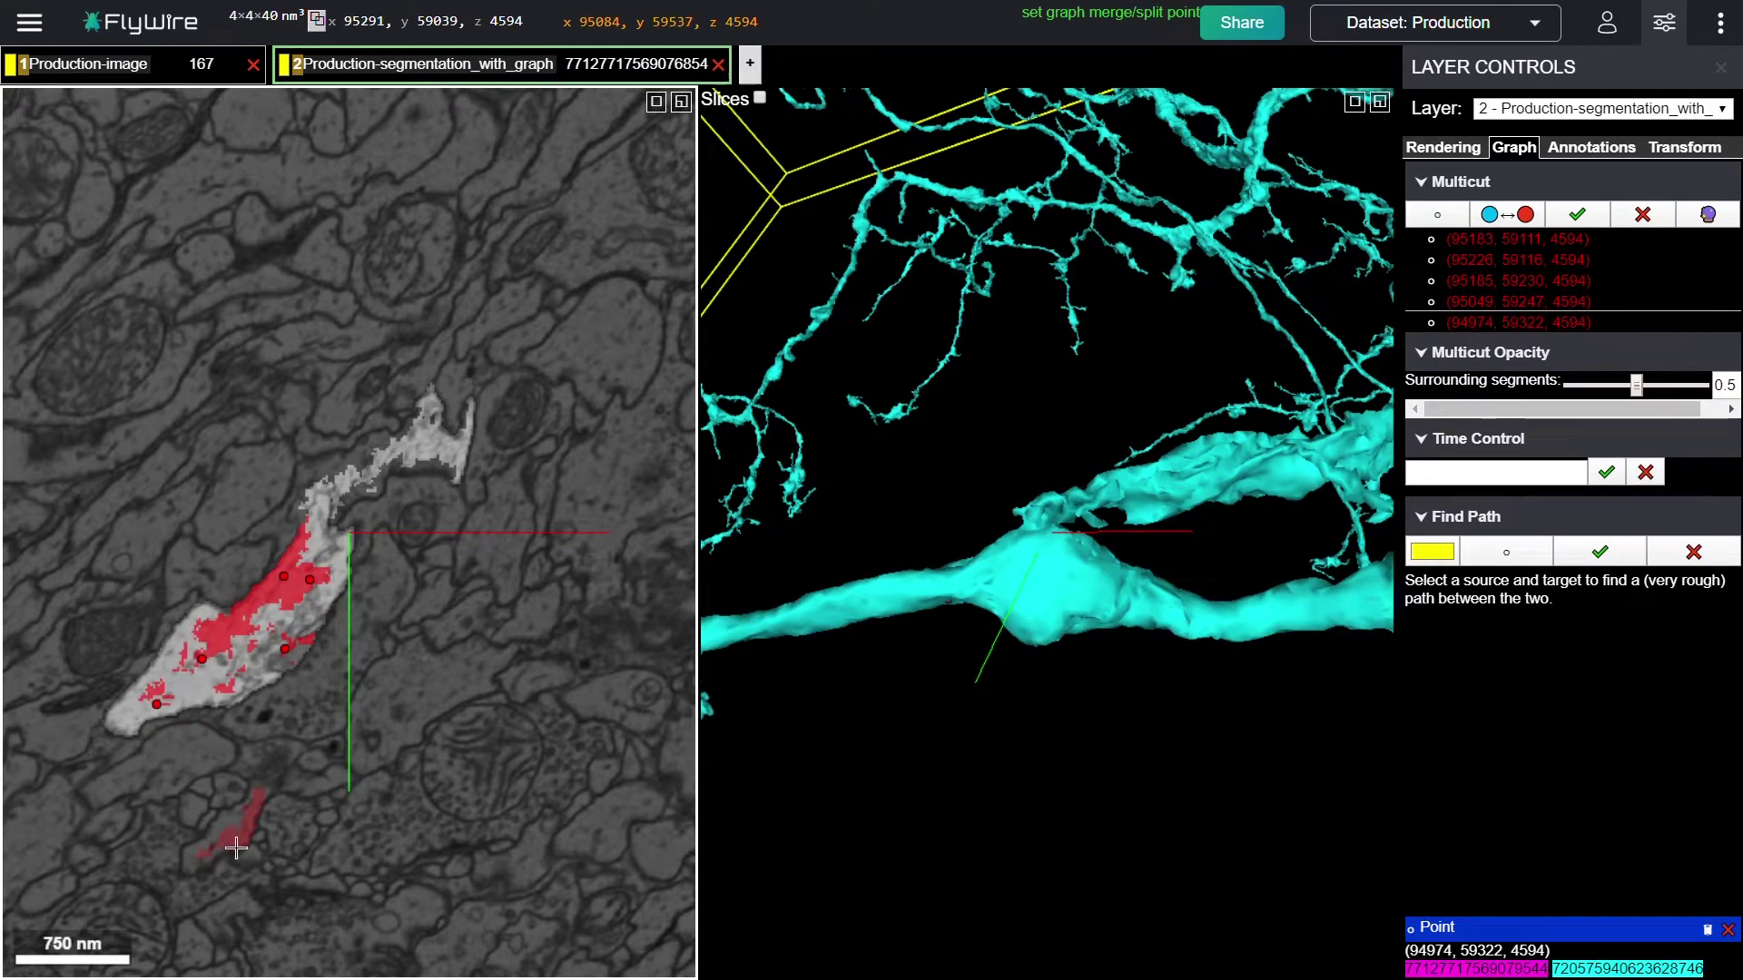
- Add a sixth red point near the upper end of the large neurite profile in slice 4599
{"action": "scroll", "coordinate": [236, 848], "scroll_direction": "up", "scroll_amount": 4}
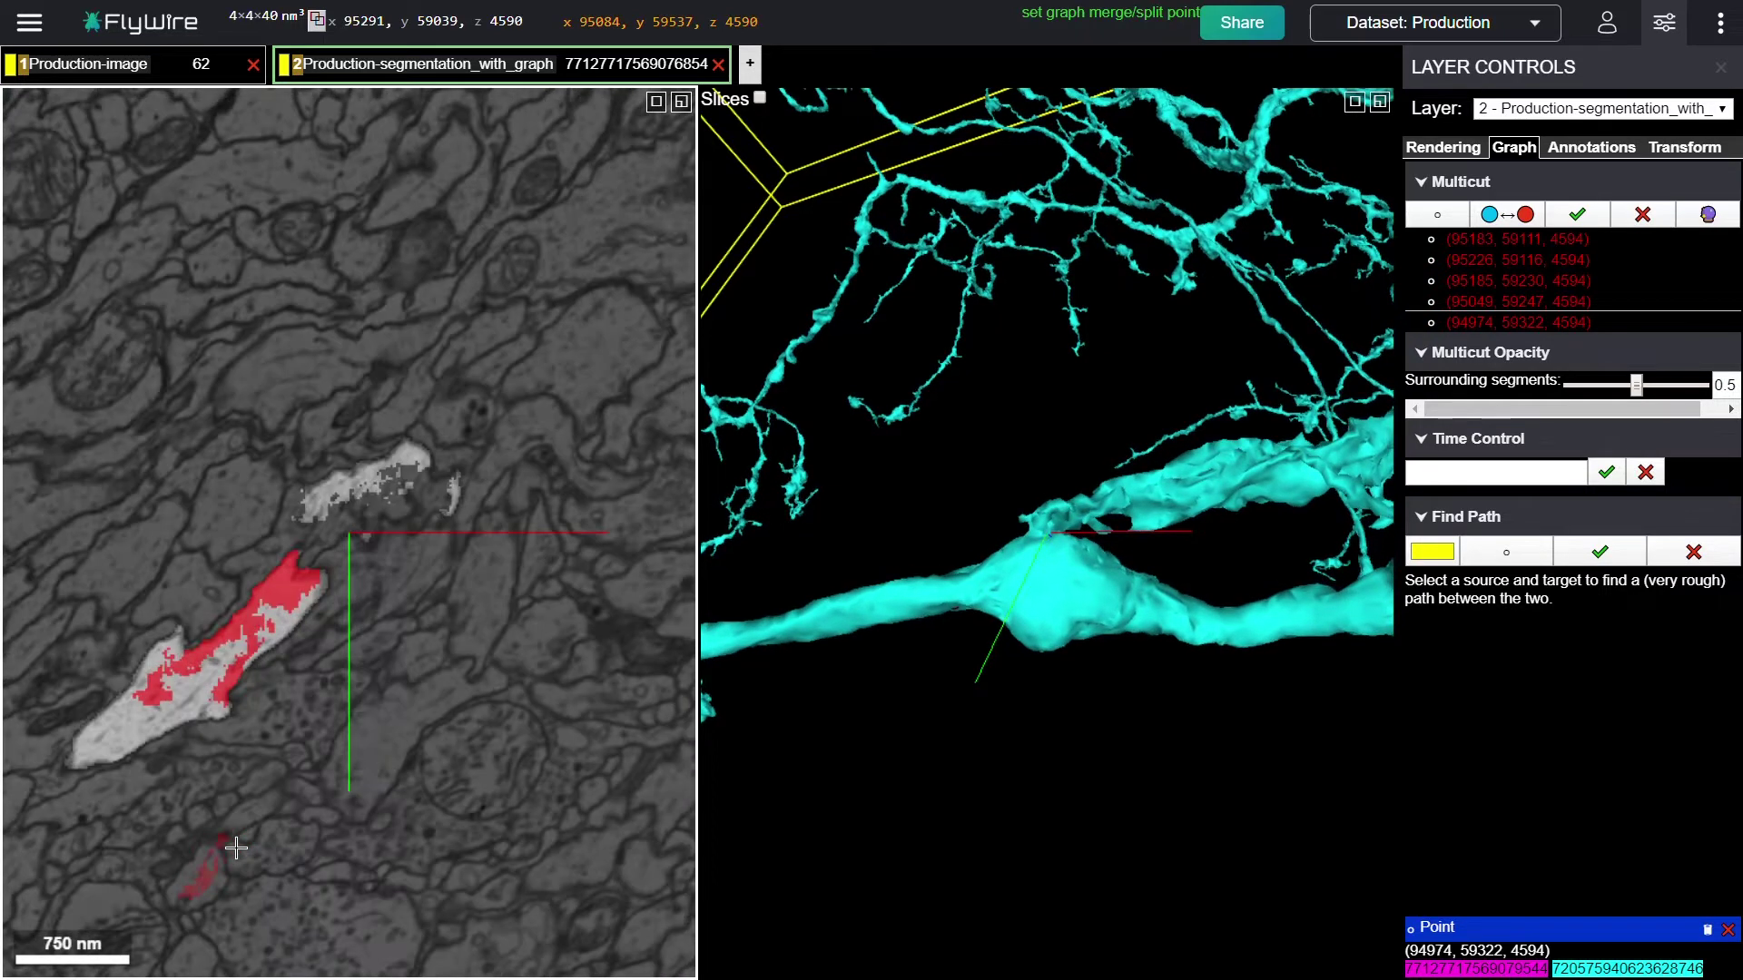
{"action": "scroll", "coordinate": [236, 848], "scroll_direction": "down", "scroll_amount": 5}
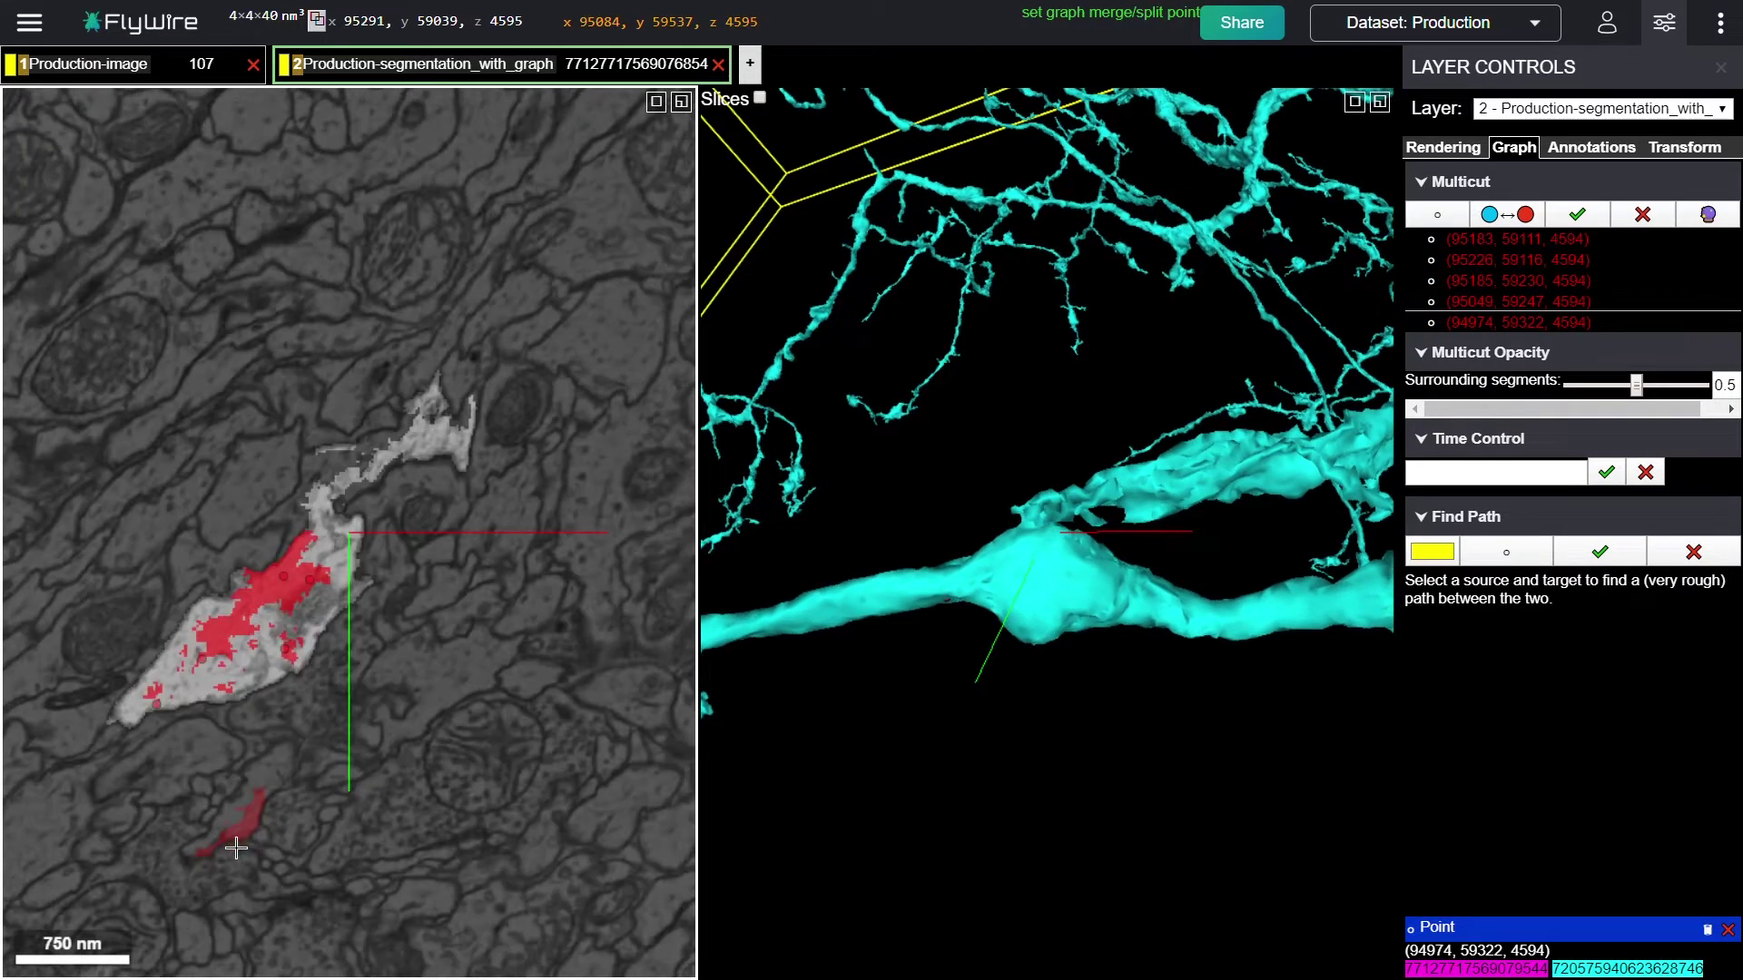
{"action": "scroll", "coordinate": [236, 848], "scroll_direction": "down", "scroll_amount": 4}
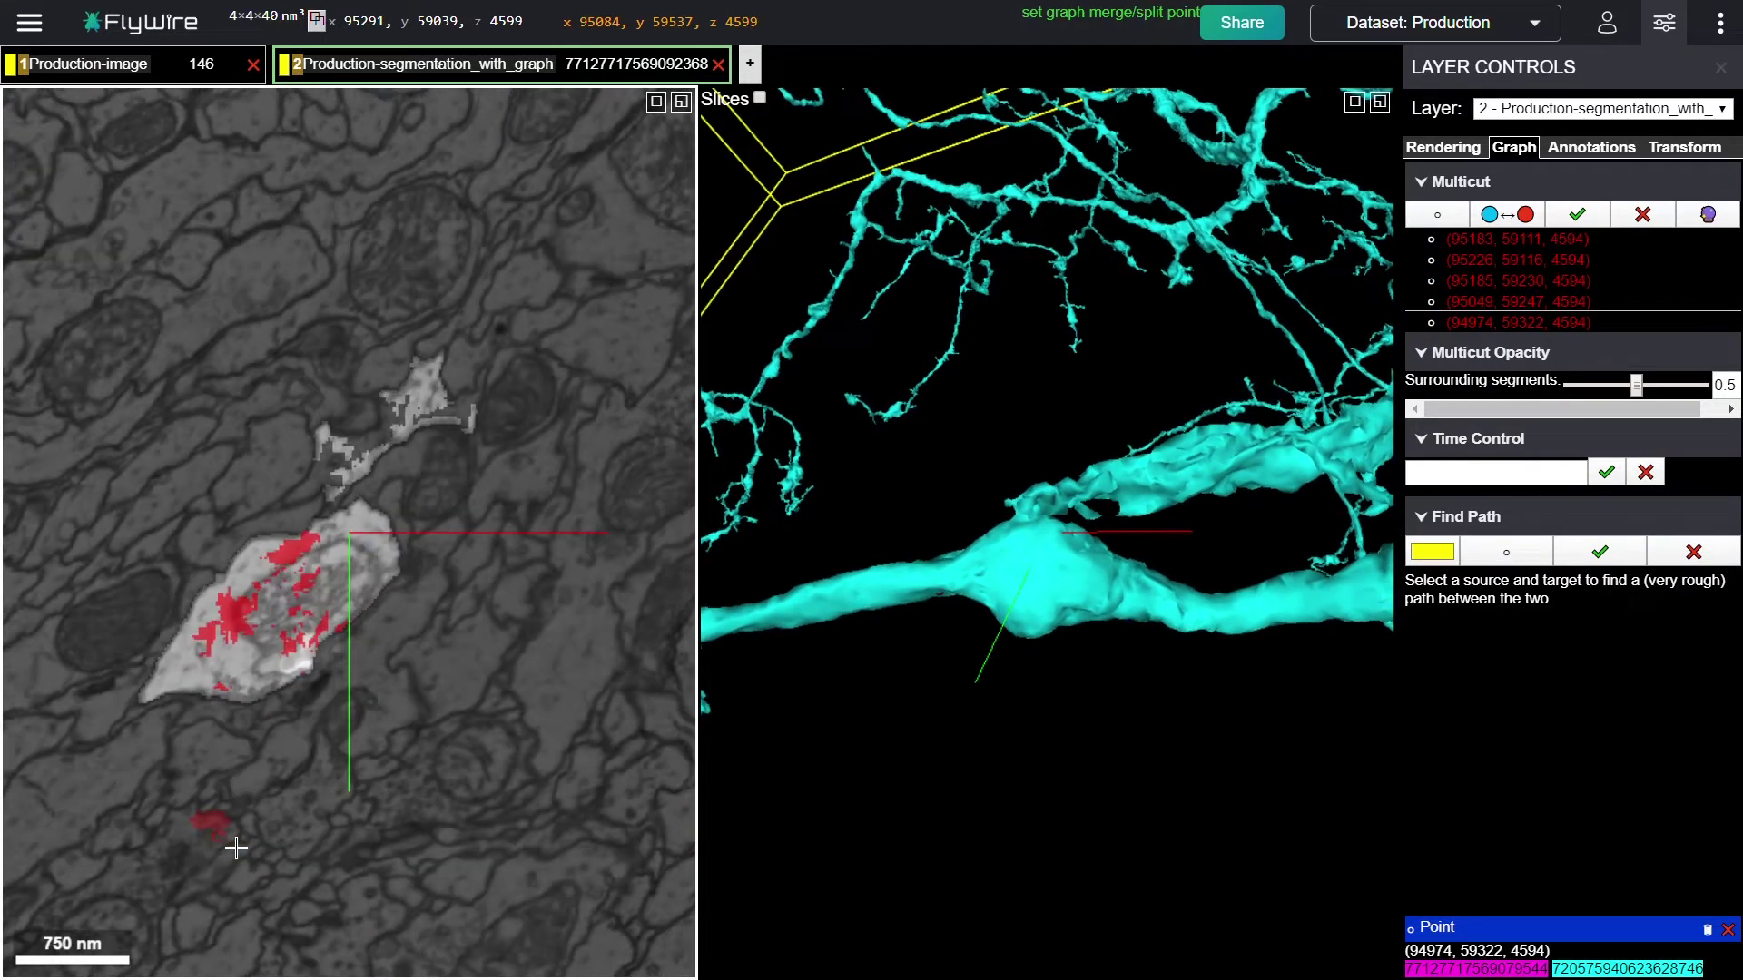
{"action": "left_click", "coordinate": [373, 539], "text": "ctrl"}
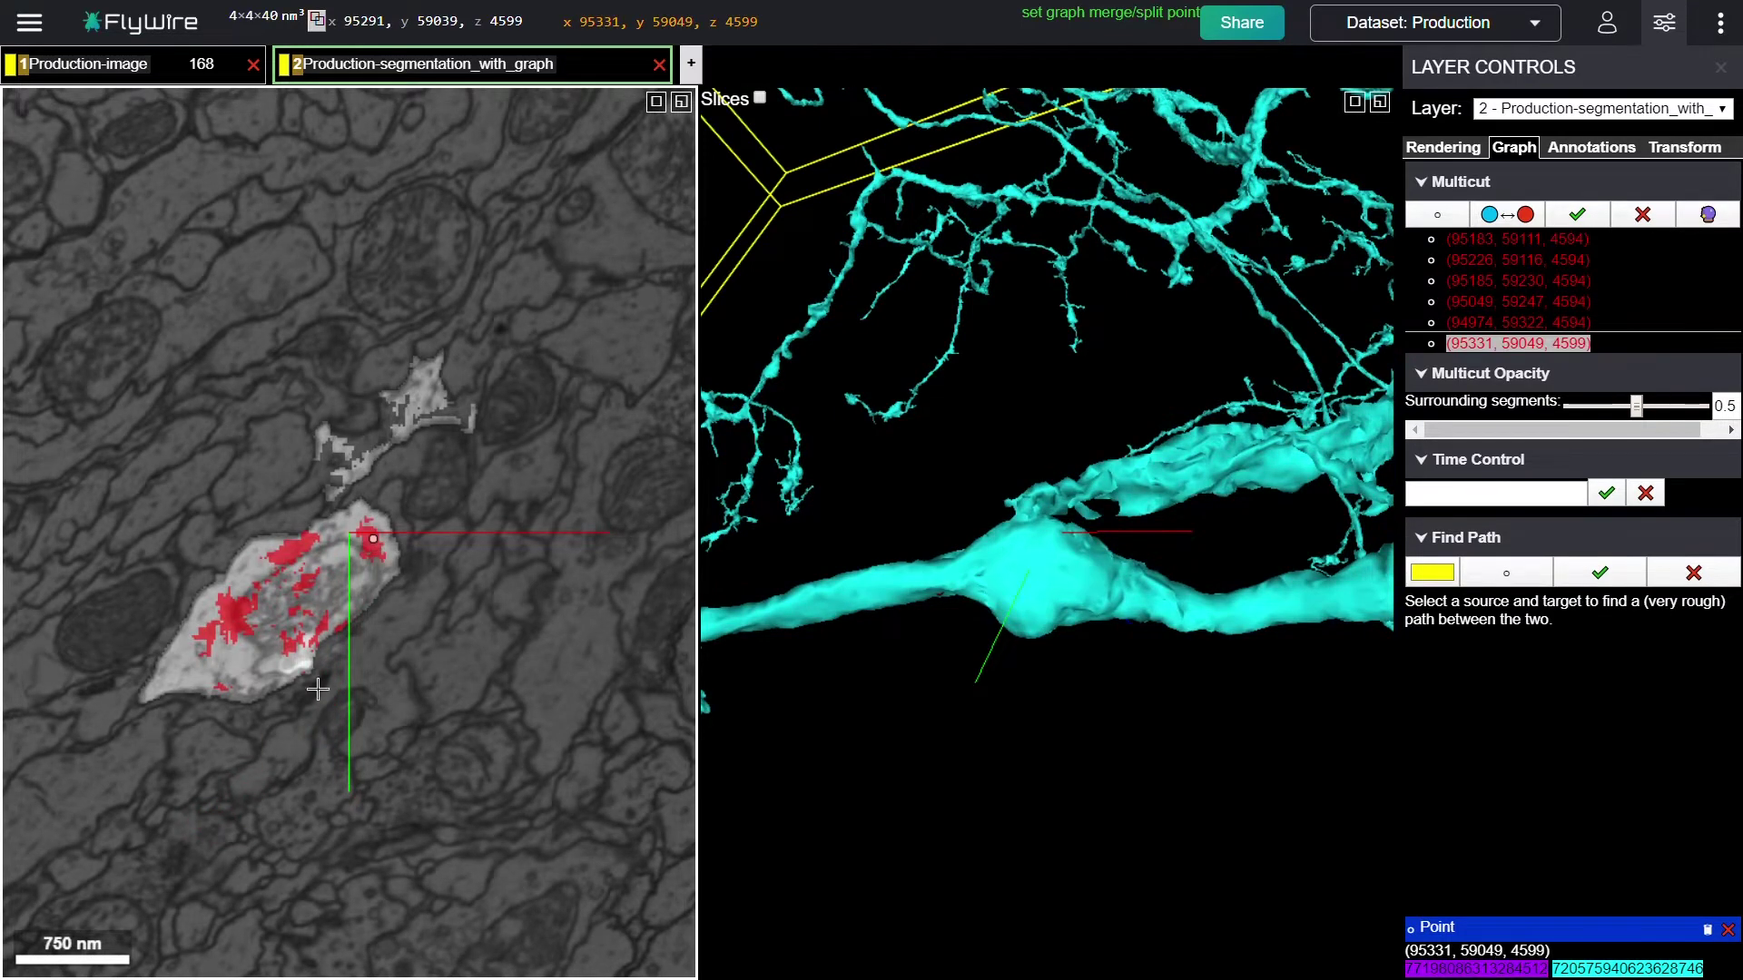
- Switch to the blue group and place two points on the thin upper process in slice 4594
{"action": "scroll", "coordinate": [288, 840], "scroll_direction": "up", "scroll_amount": 6}
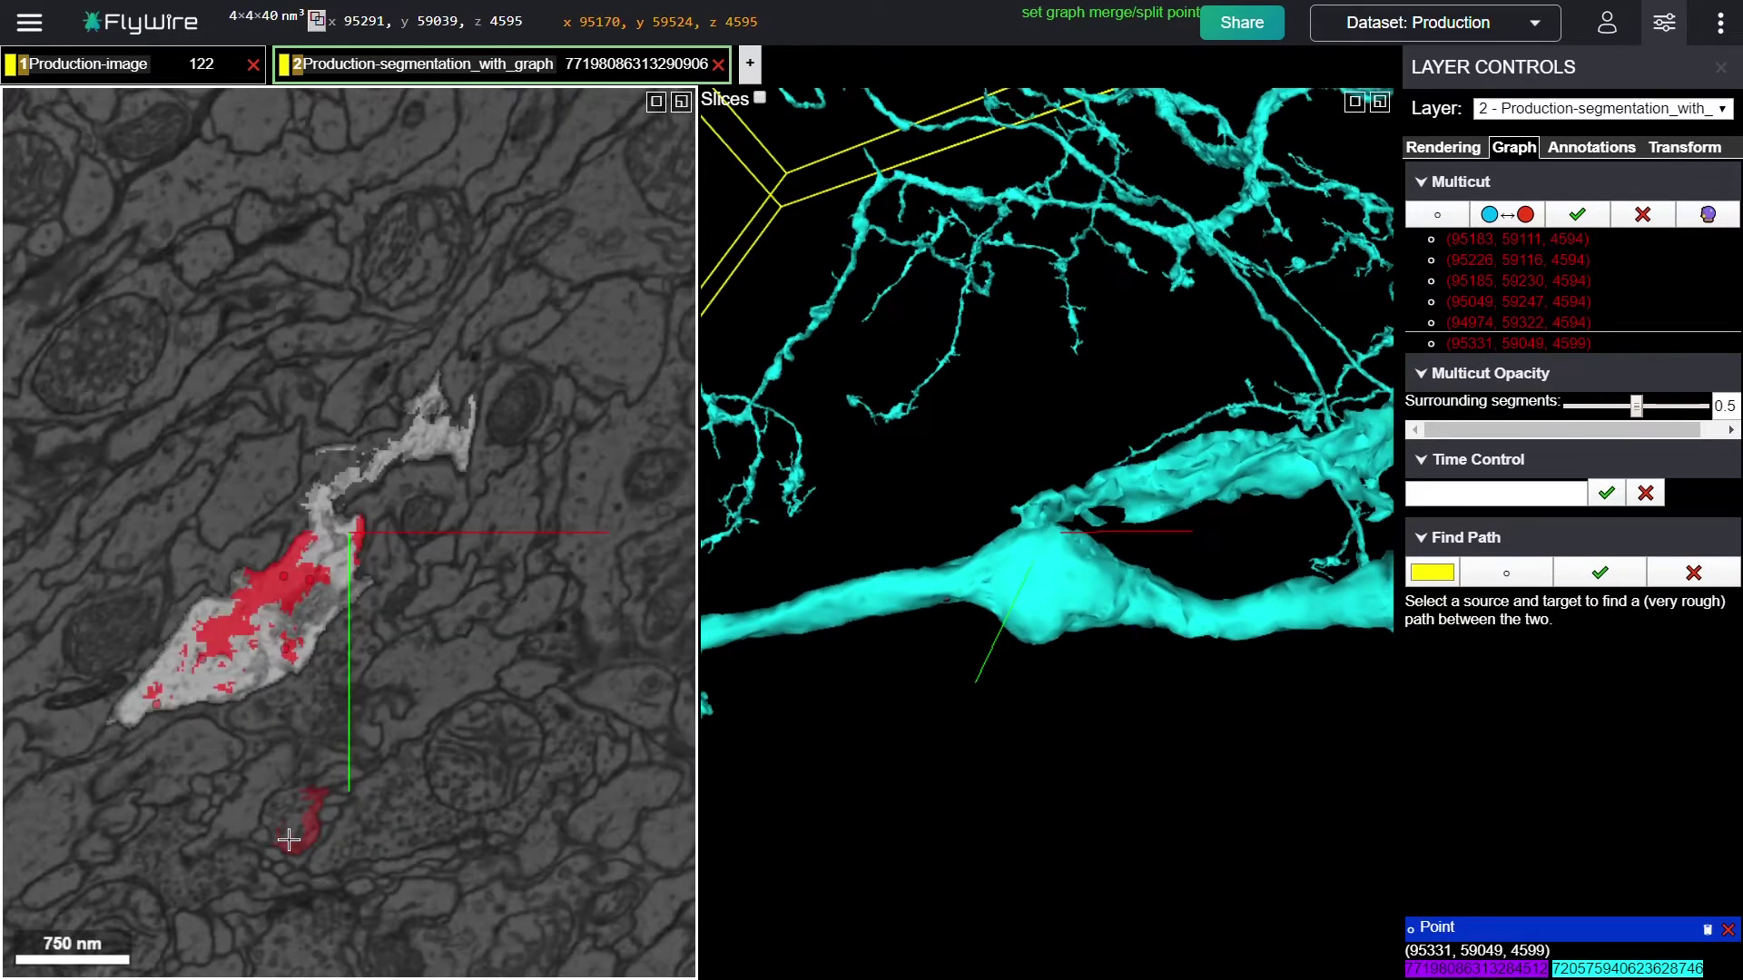
{"action": "scroll", "coordinate": [289, 839], "scroll_direction": "down", "scroll_amount": 1}
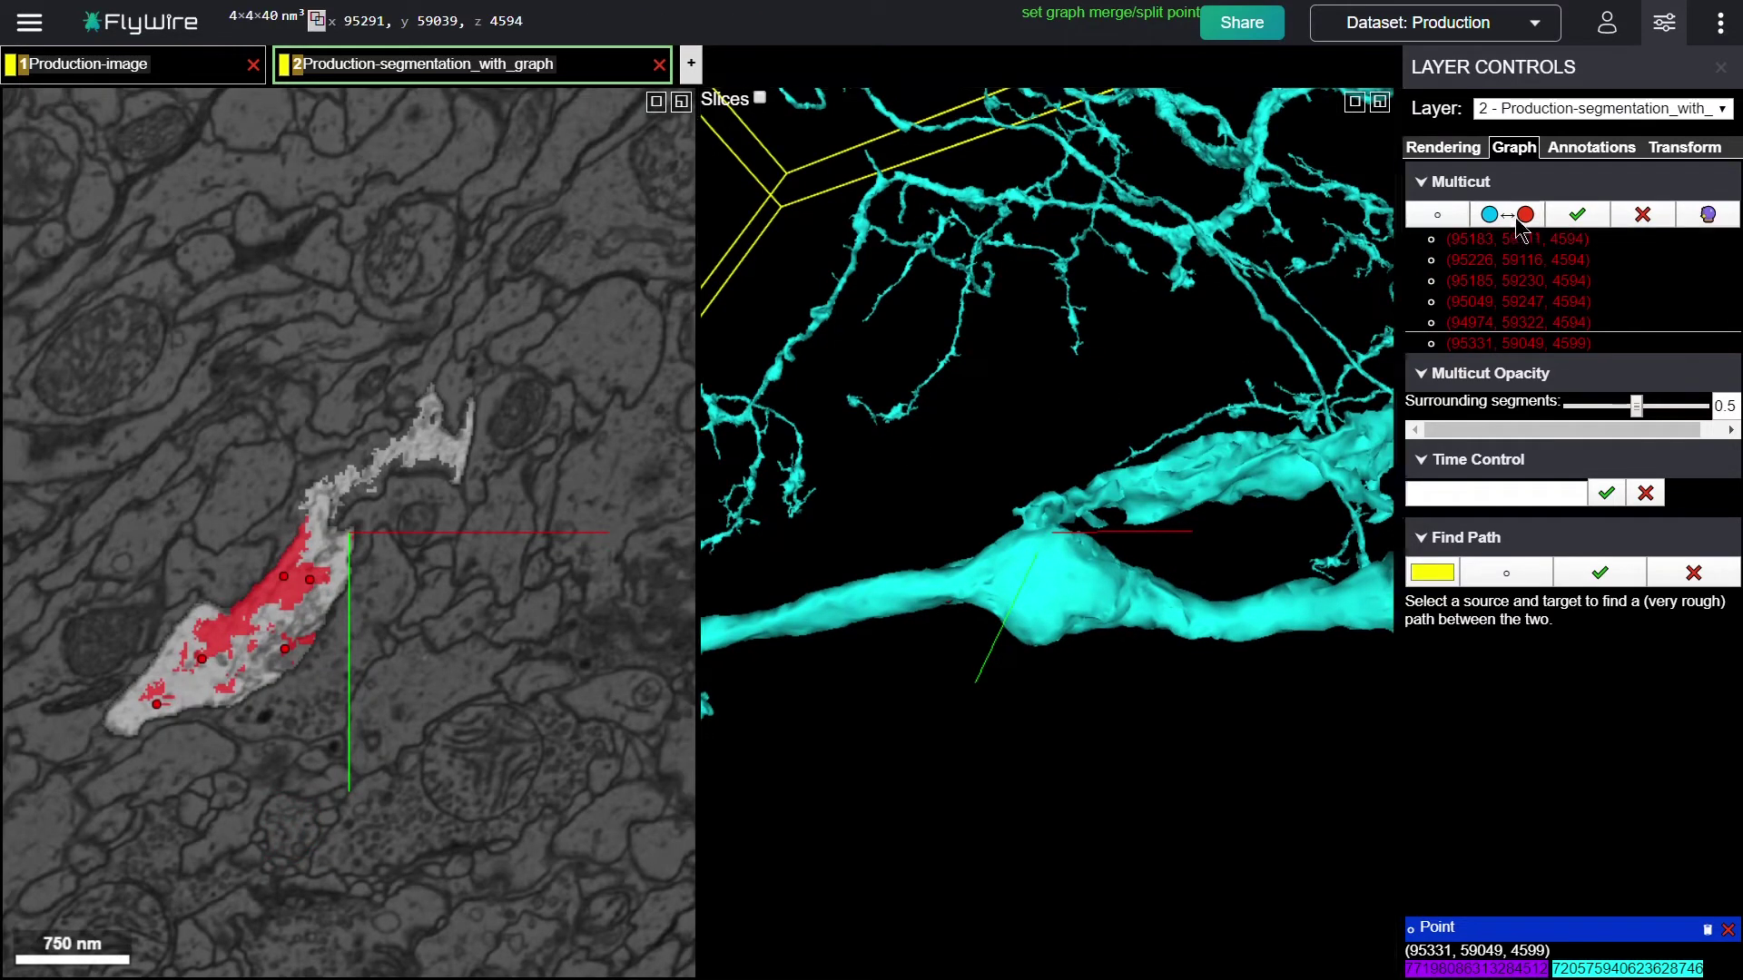
{"action": "left_click", "coordinate": [392, 477], "text": "ctrl"}
{"action": "left_click", "coordinate": [449, 446], "text": "ctrl"}
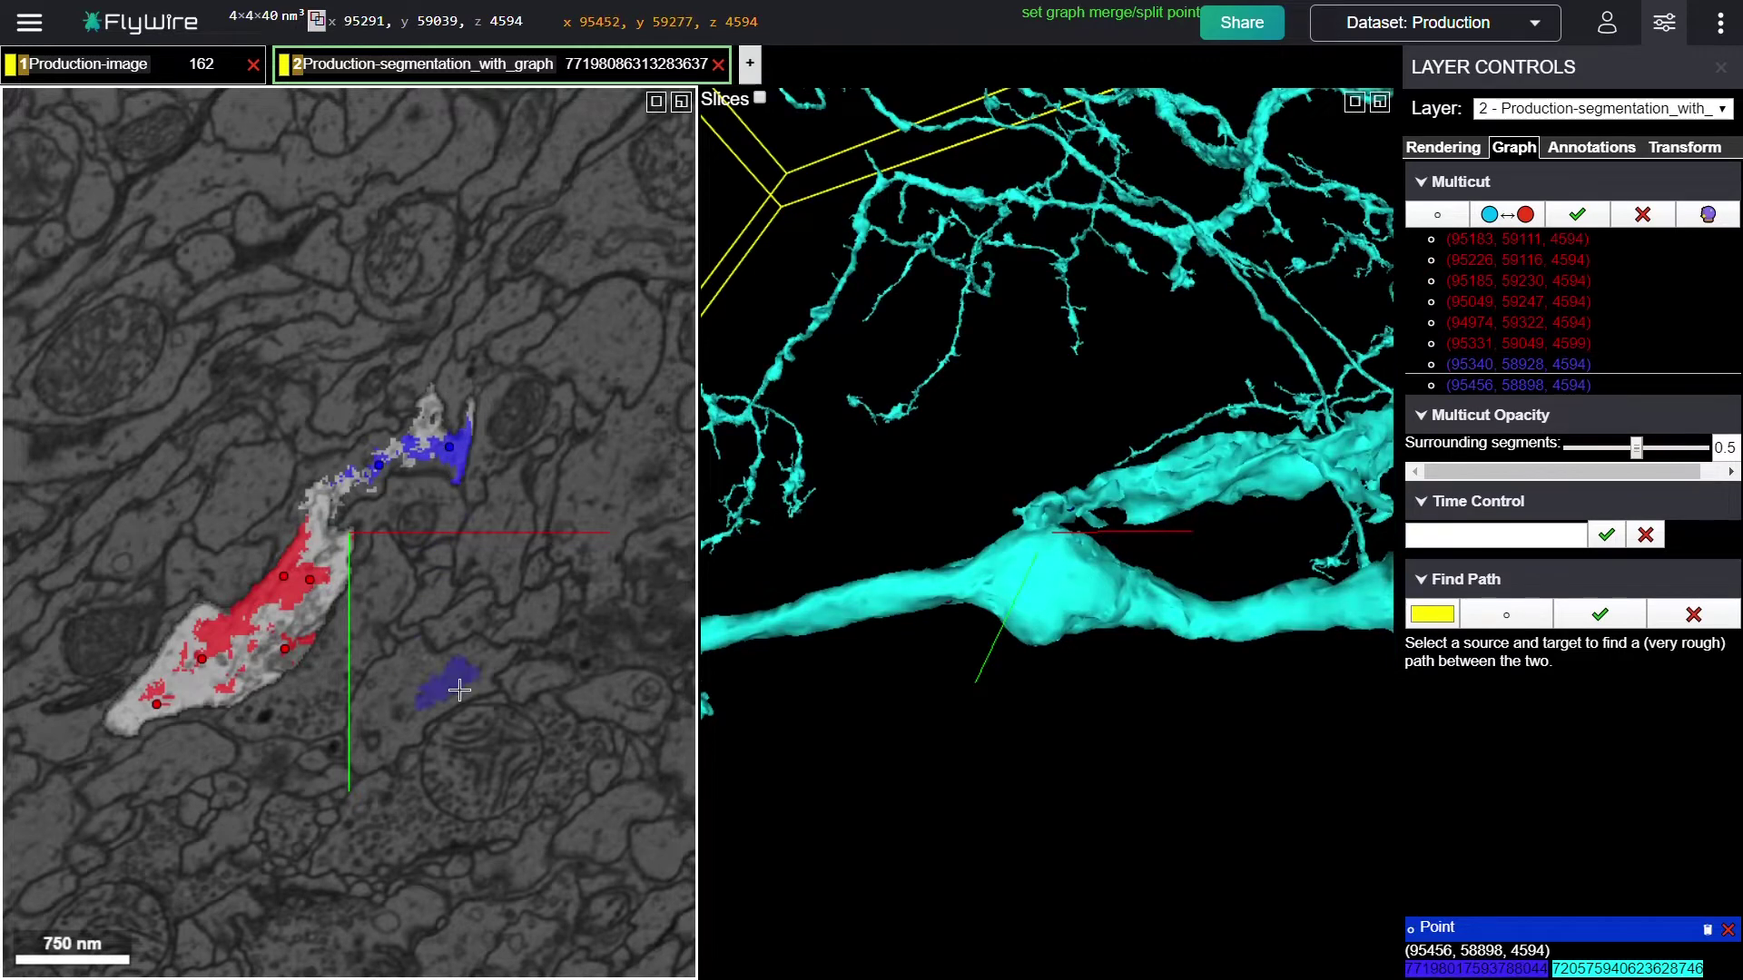
- Add a third blue point on the small upper profile in slice 4600 and check the point colouring in neighbouring slices
{"action": "scroll", "coordinate": [459, 691], "scroll_direction": "down", "scroll_amount": 5}
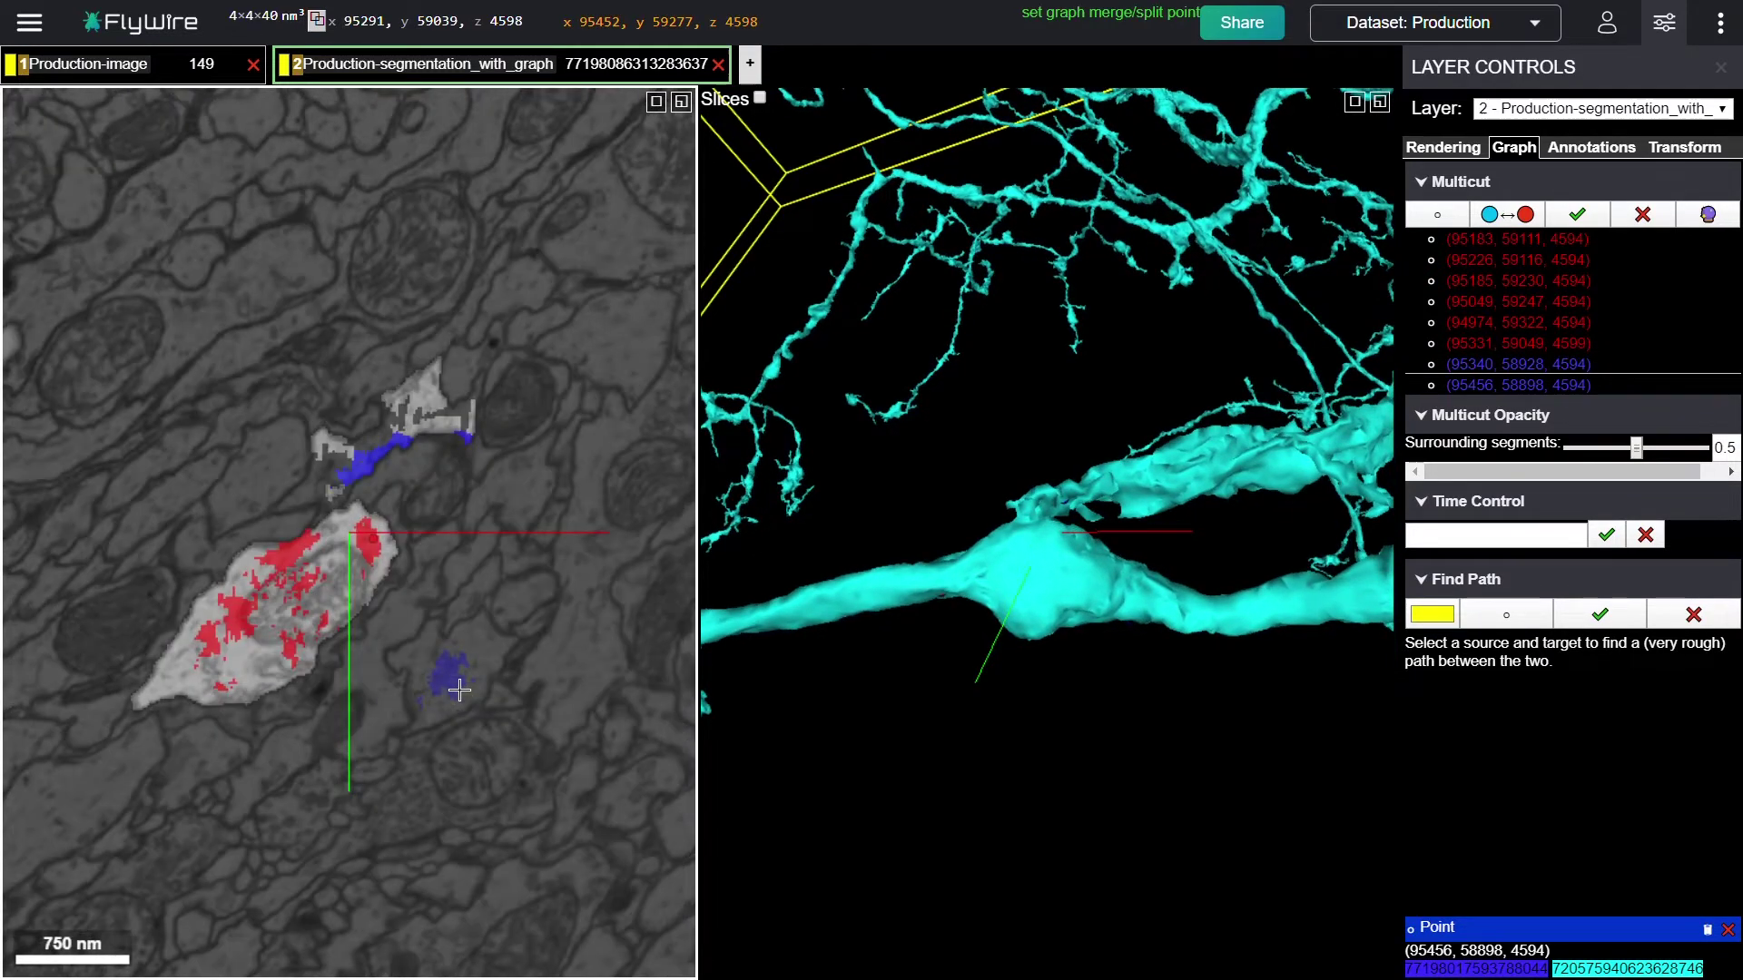
{"action": "scroll", "coordinate": [459, 690], "scroll_direction": "down", "scroll_amount": 1}
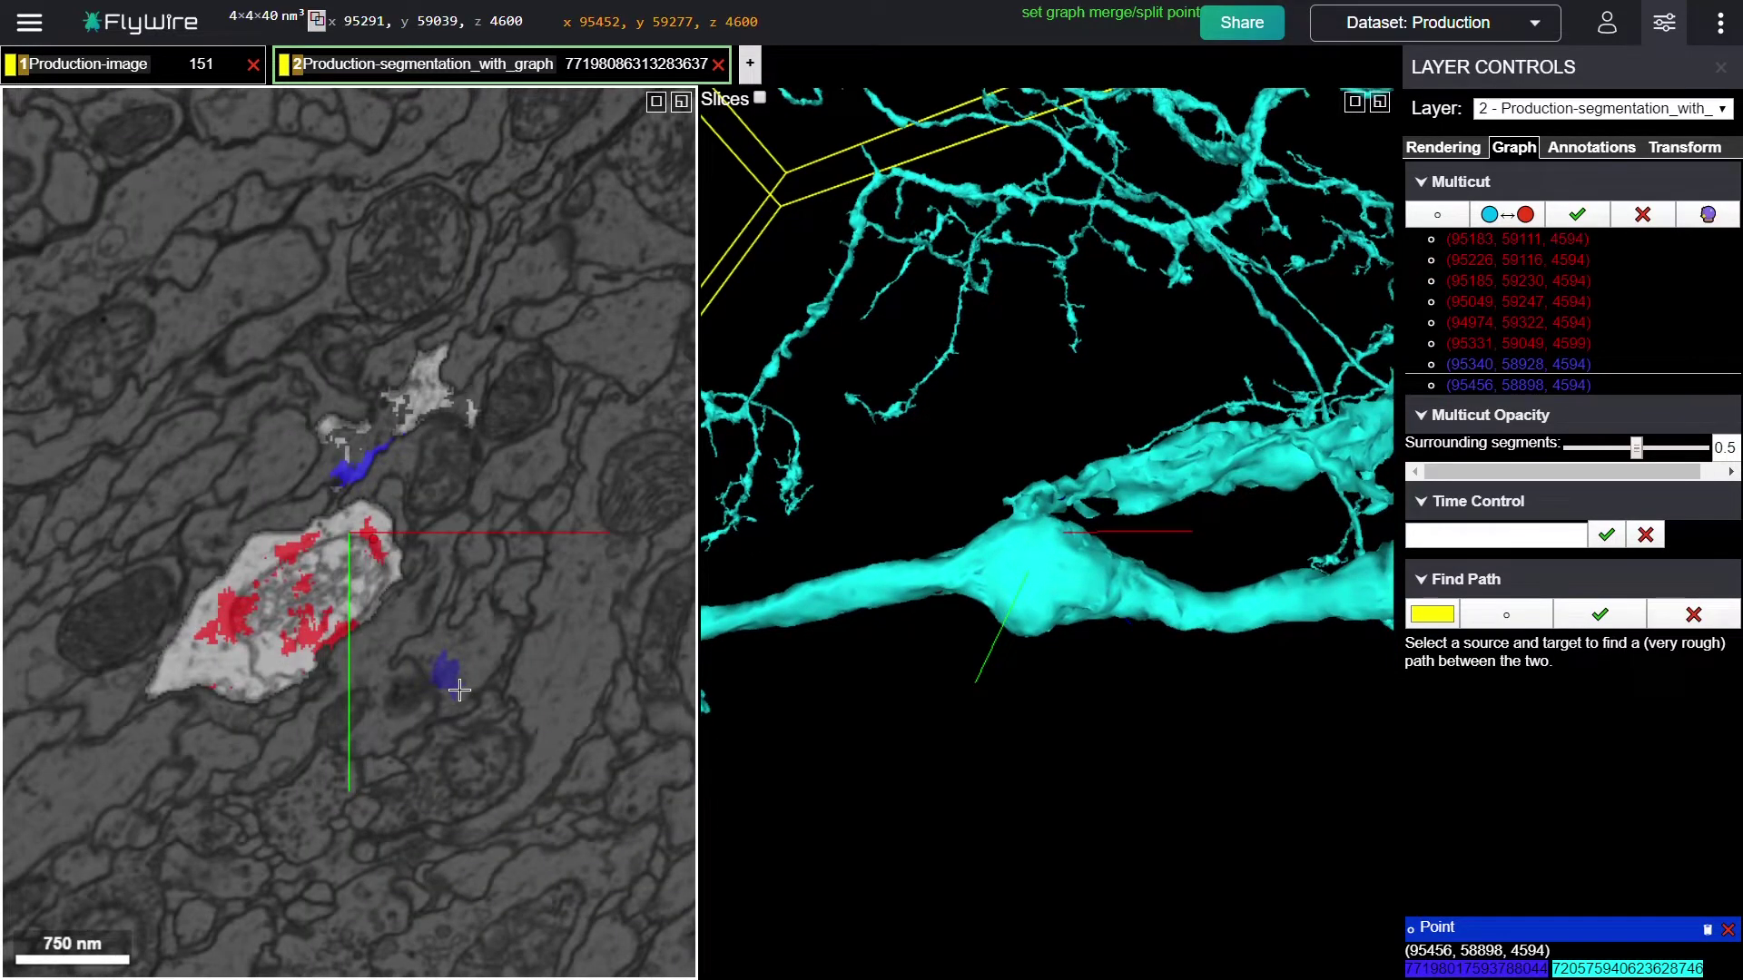
{"action": "left_click", "coordinate": [442, 404], "text": "ctrl"}
{"action": "scroll", "coordinate": [442, 404], "scroll_direction": "up", "scroll_amount": 5}
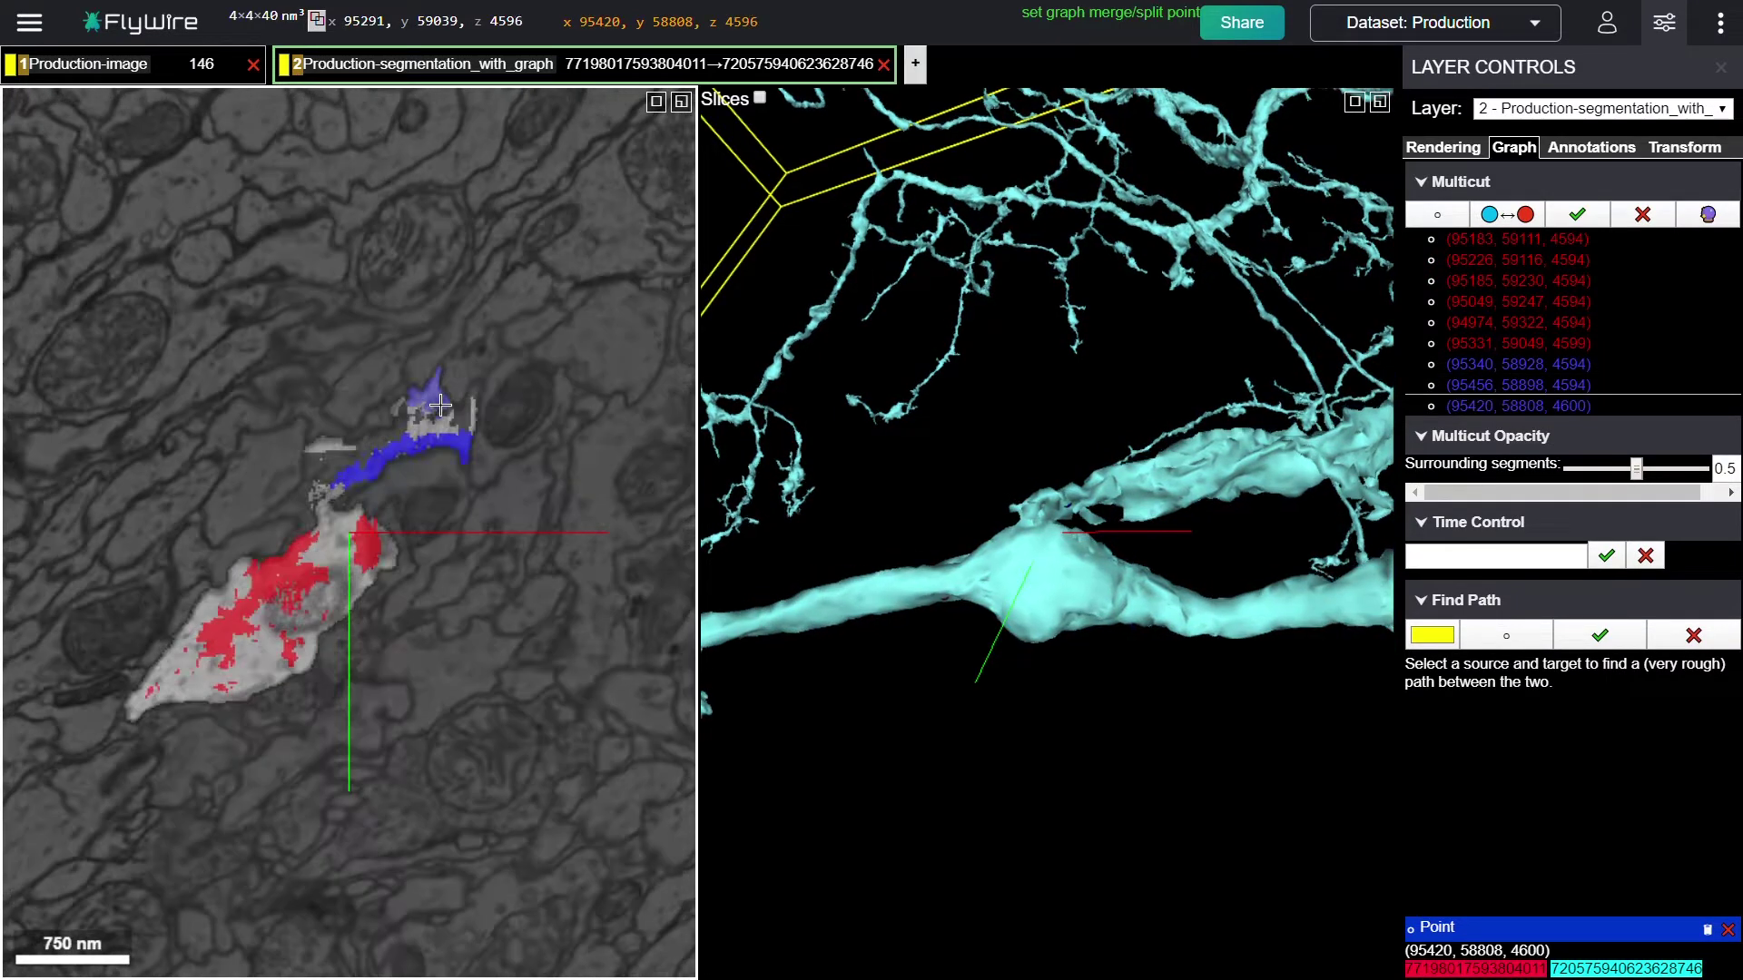
{"action": "scroll", "coordinate": [441, 405], "scroll_direction": "up", "scroll_amount": 5}
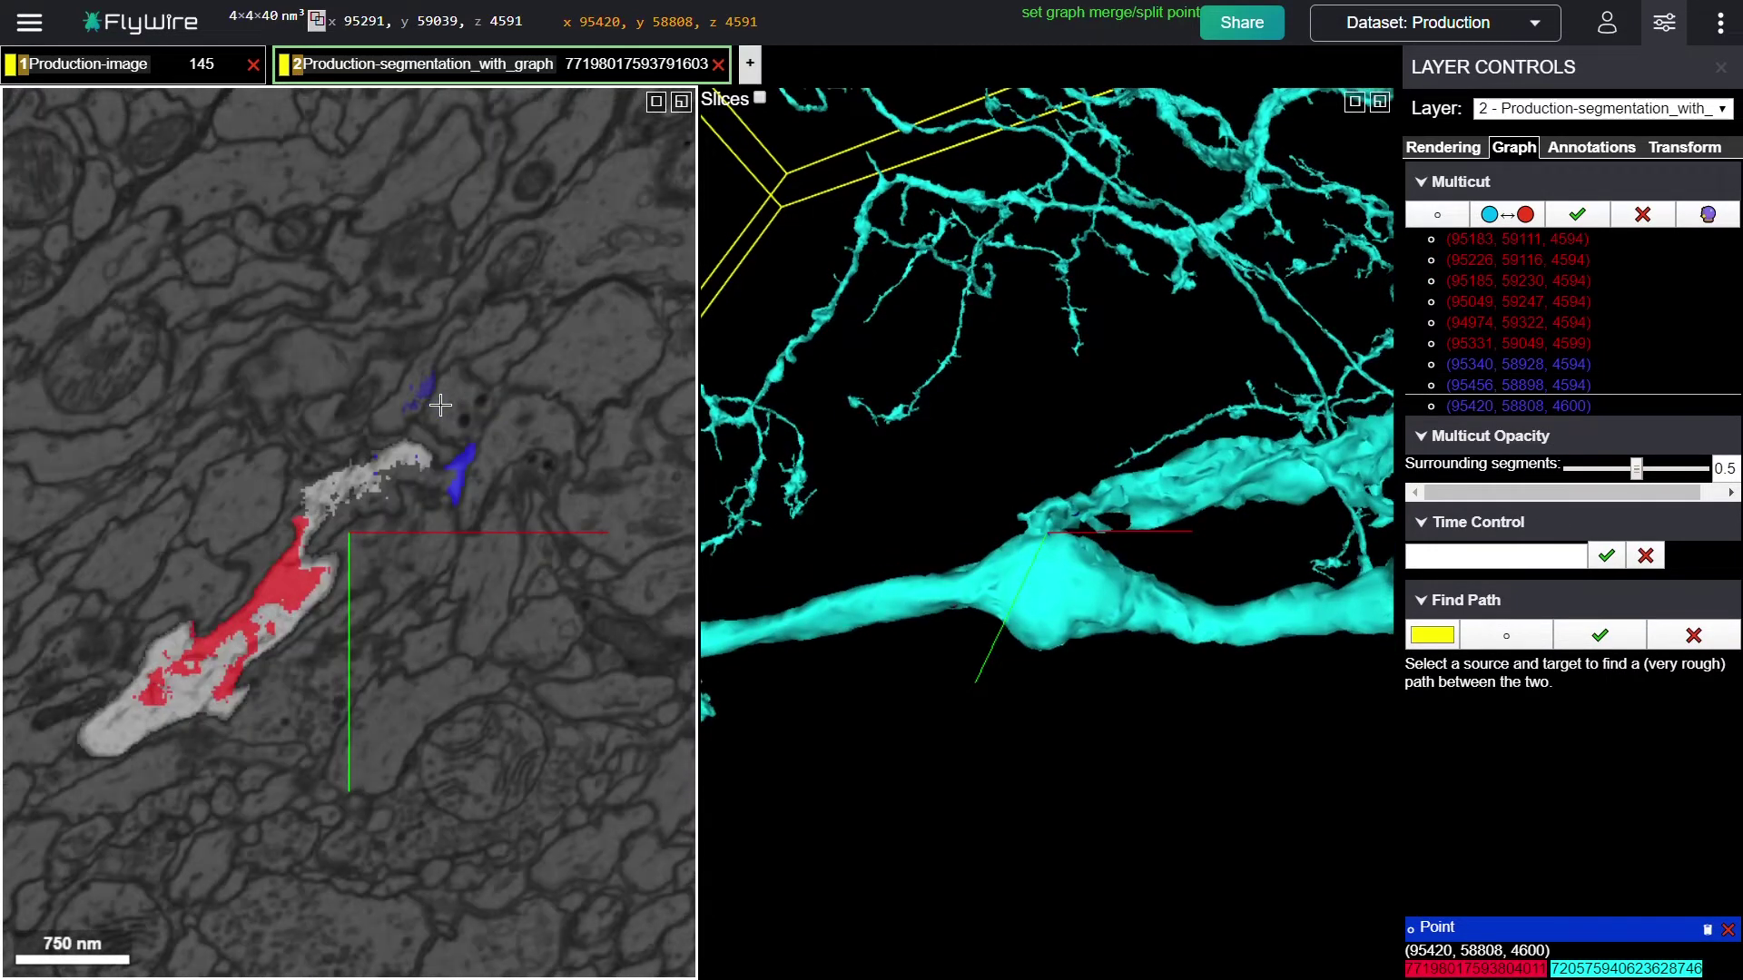
- Add a blue point on the thin upper process in slice 4589 and check the point colouring through the slices up to 4604
{"action": "scroll", "coordinate": [440, 405], "scroll_direction": "down", "scroll_amount": 1}
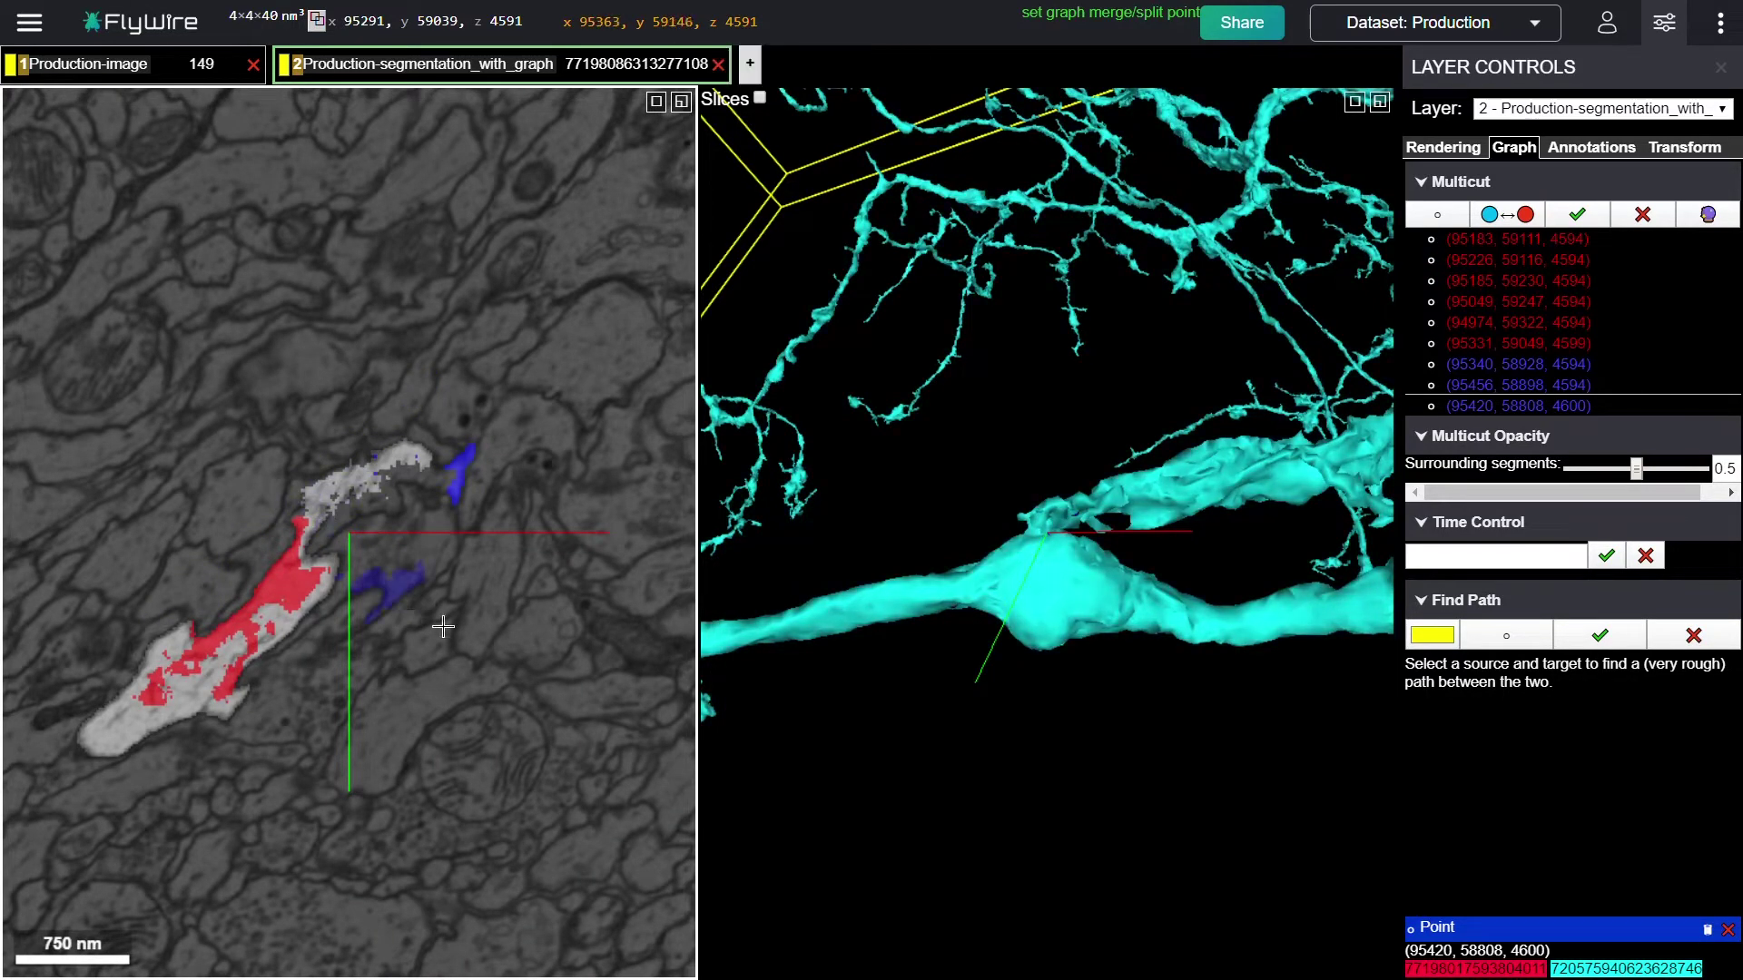
{"action": "scroll", "coordinate": [503, 655], "scroll_direction": "up", "scroll_amount": 1}
{"action": "scroll", "coordinate": [503, 655], "scroll_direction": "up", "scroll_amount": 1}
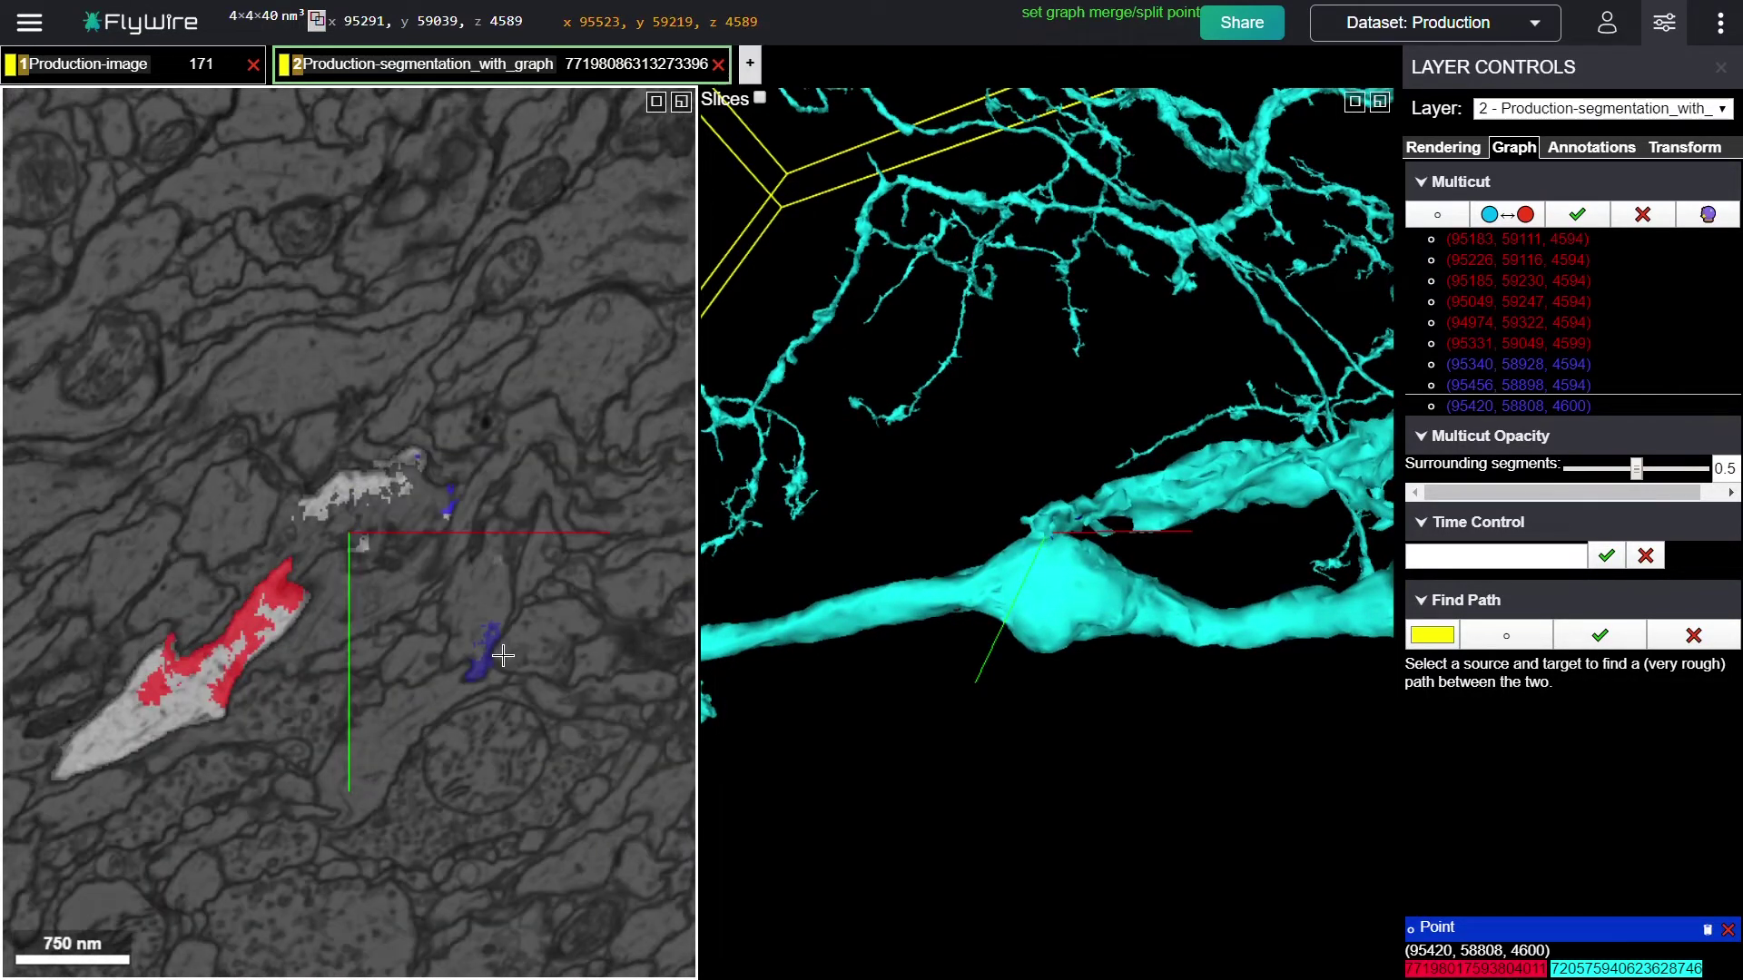
{"action": "left_click", "coordinate": [348, 479], "text": "ctrl"}
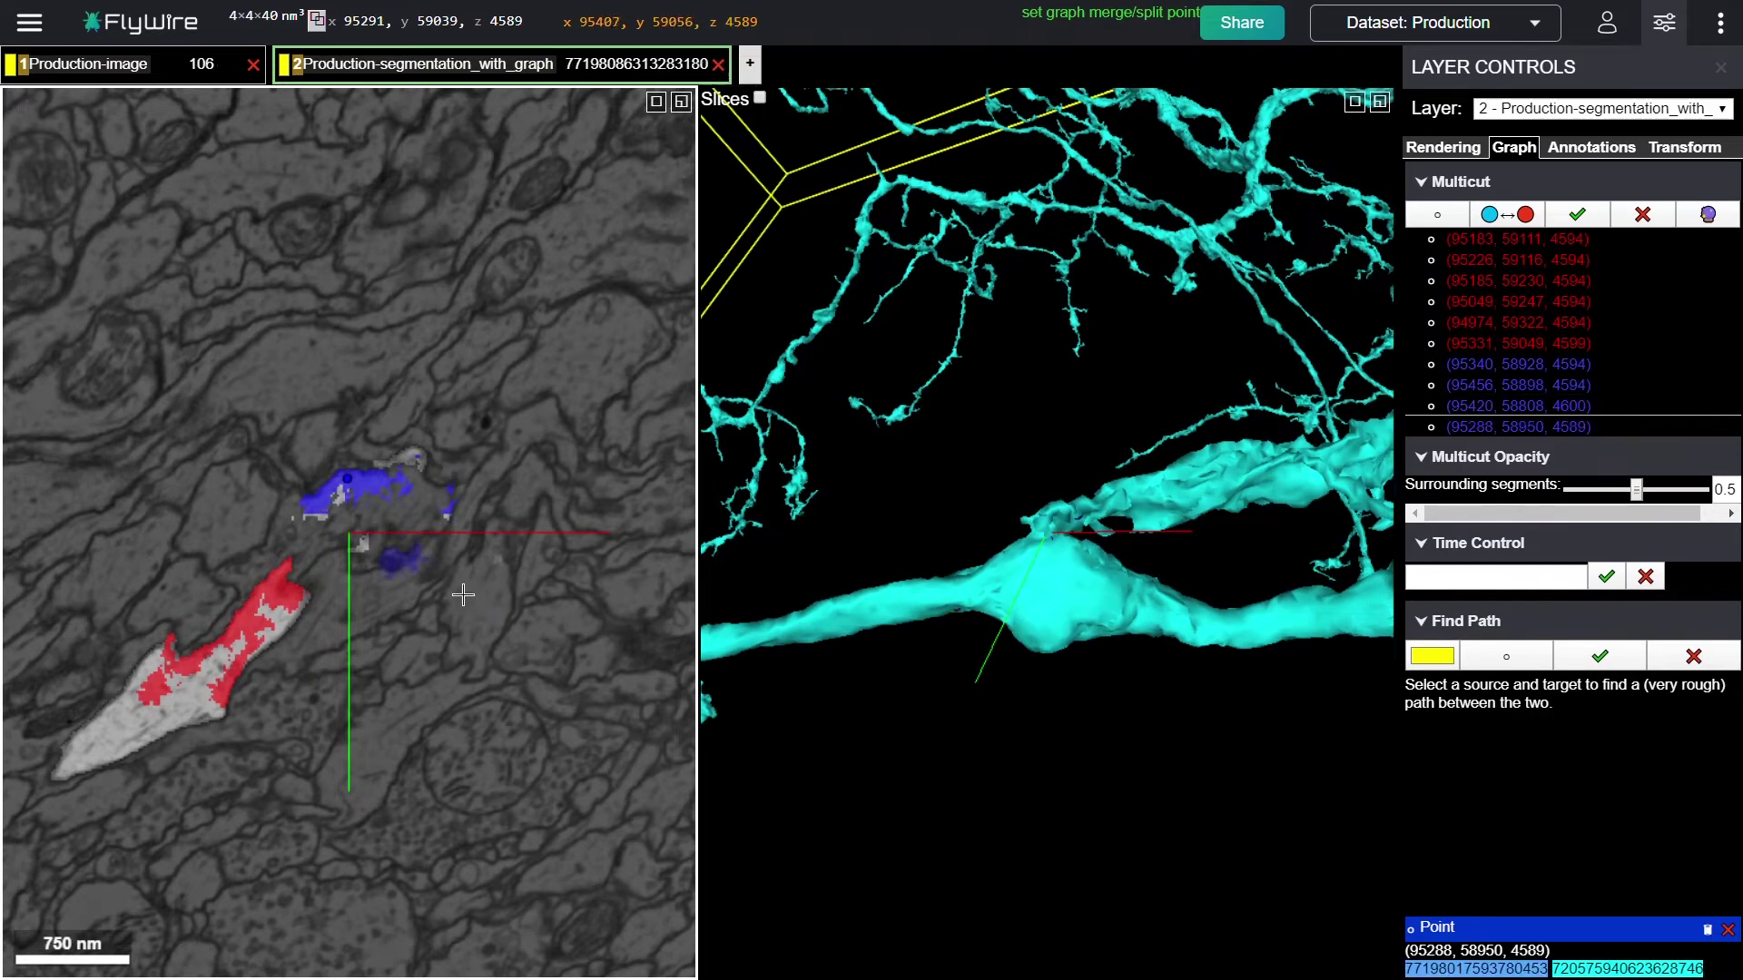
{"action": "scroll", "coordinate": [495, 634], "scroll_direction": "down", "scroll_amount": 6}
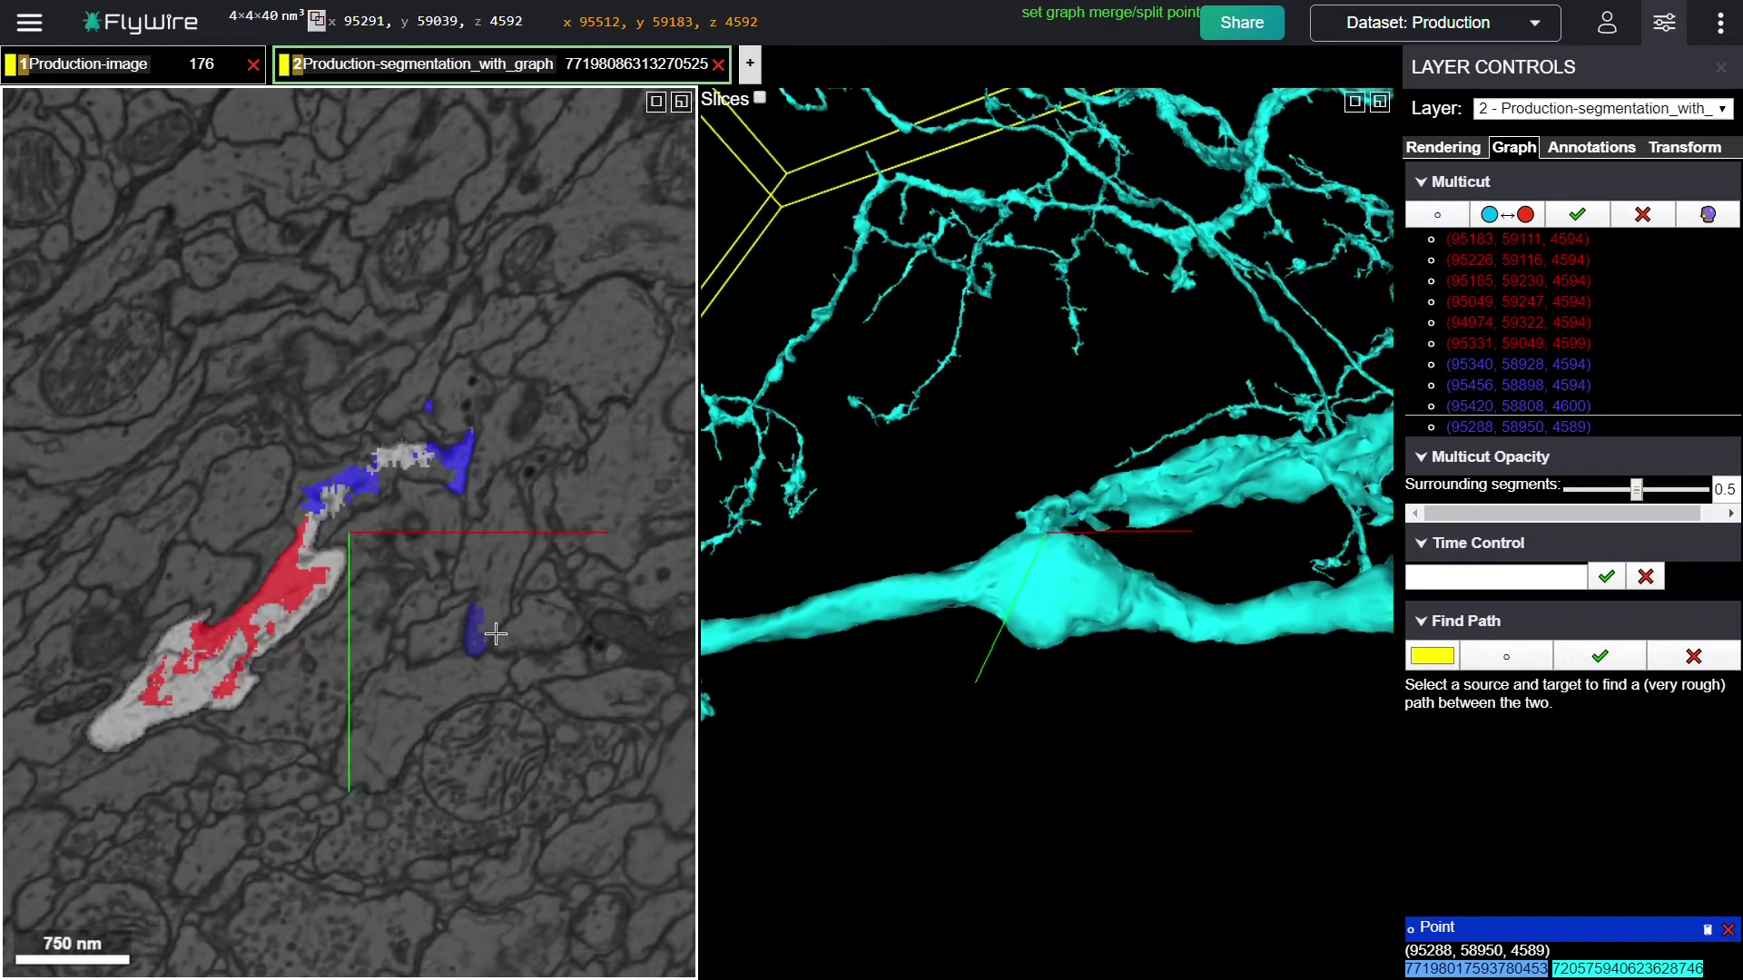
{"action": "scroll", "coordinate": [496, 634], "scroll_direction": "down", "scroll_amount": 6}
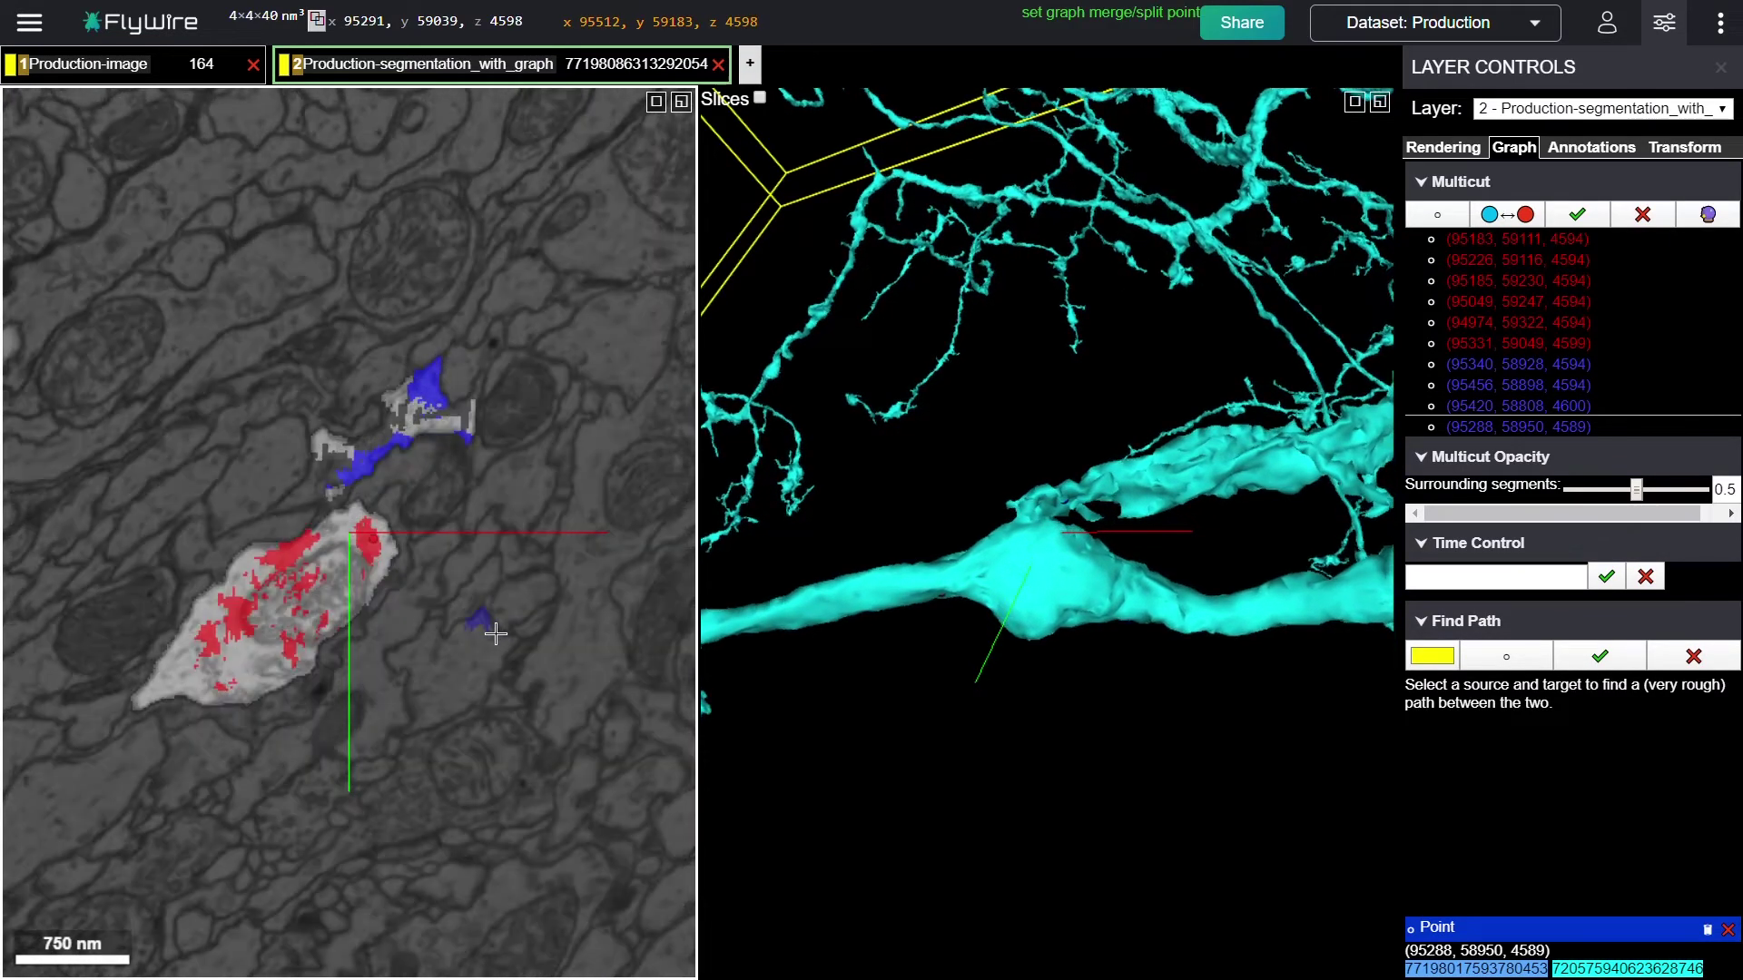
{"action": "scroll", "coordinate": [495, 634], "scroll_direction": "up", "scroll_amount": 1}
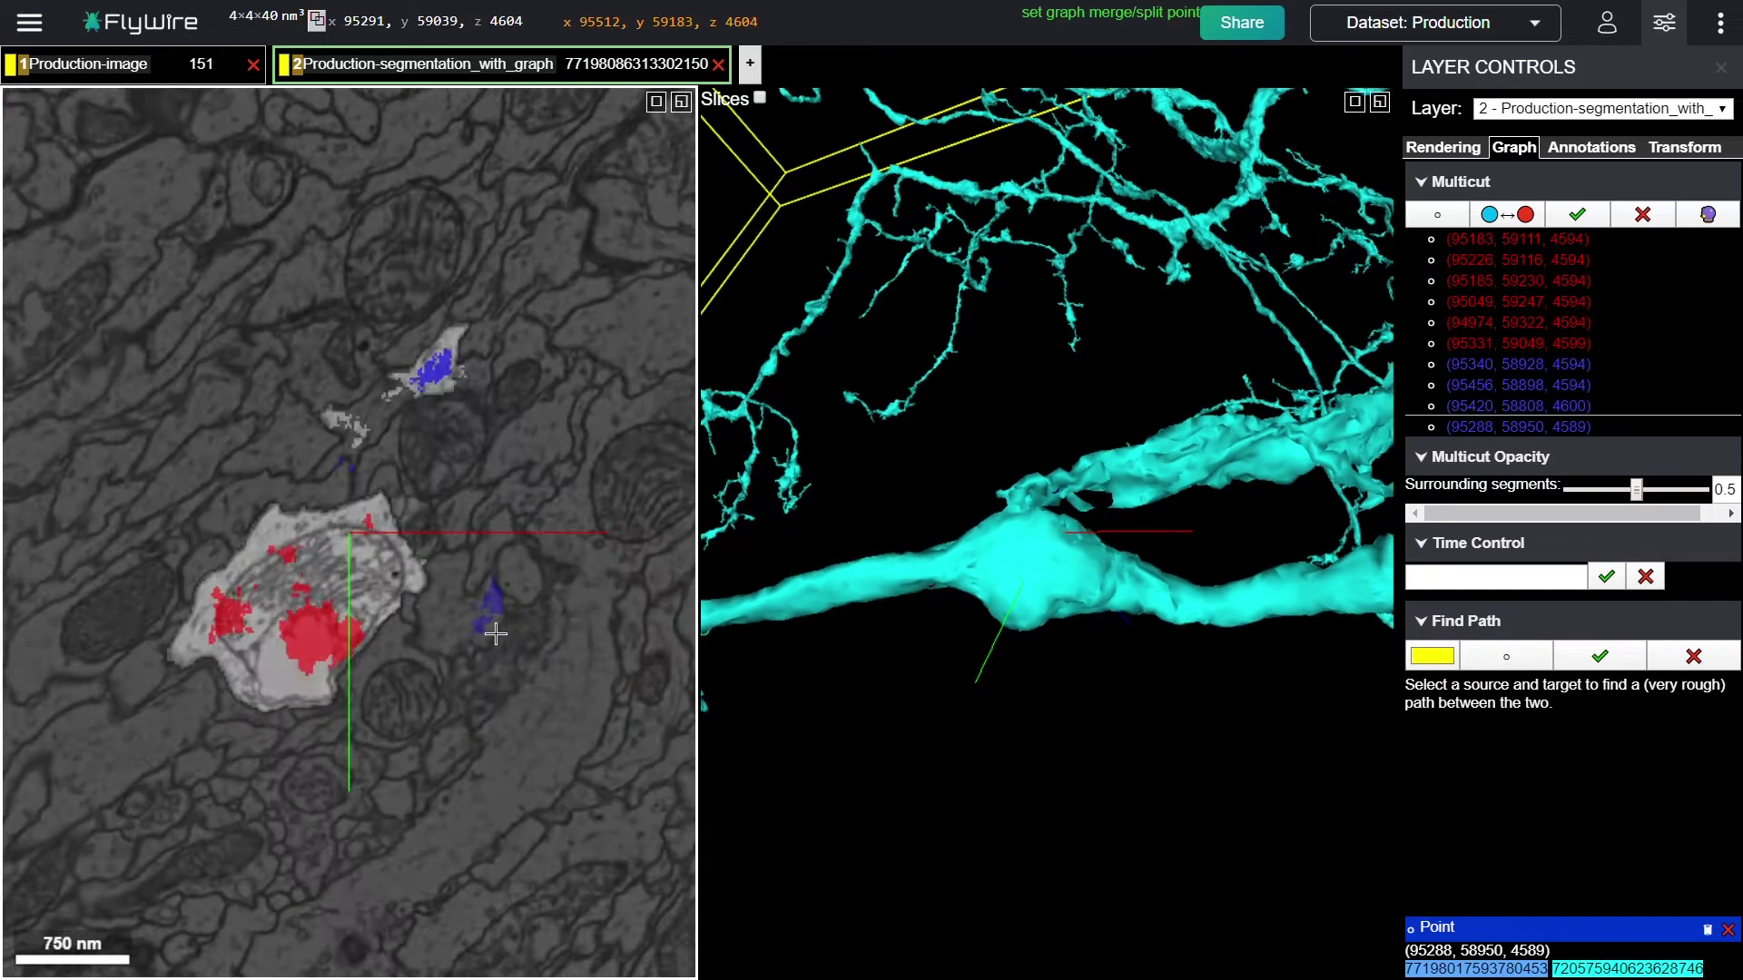
{"action": "scroll", "coordinate": [495, 634], "scroll_direction": "up", "scroll_amount": 8}
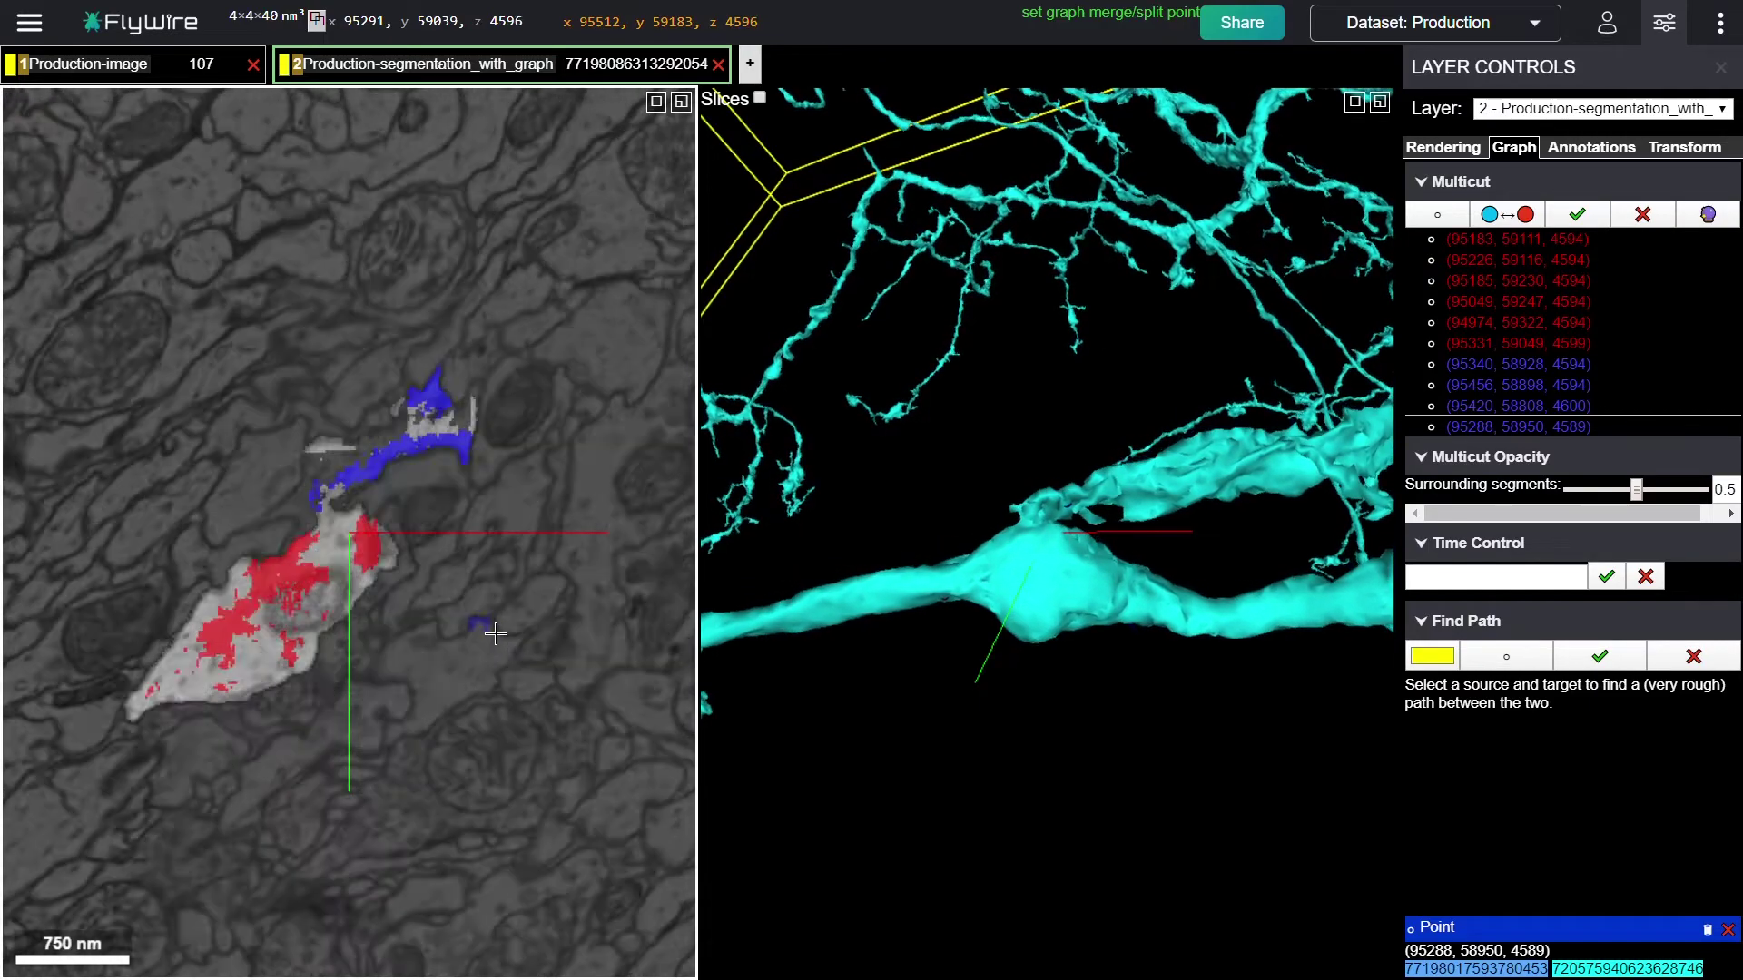
{"action": "scroll", "coordinate": [496, 633], "scroll_direction": "down", "scroll_amount": 3}
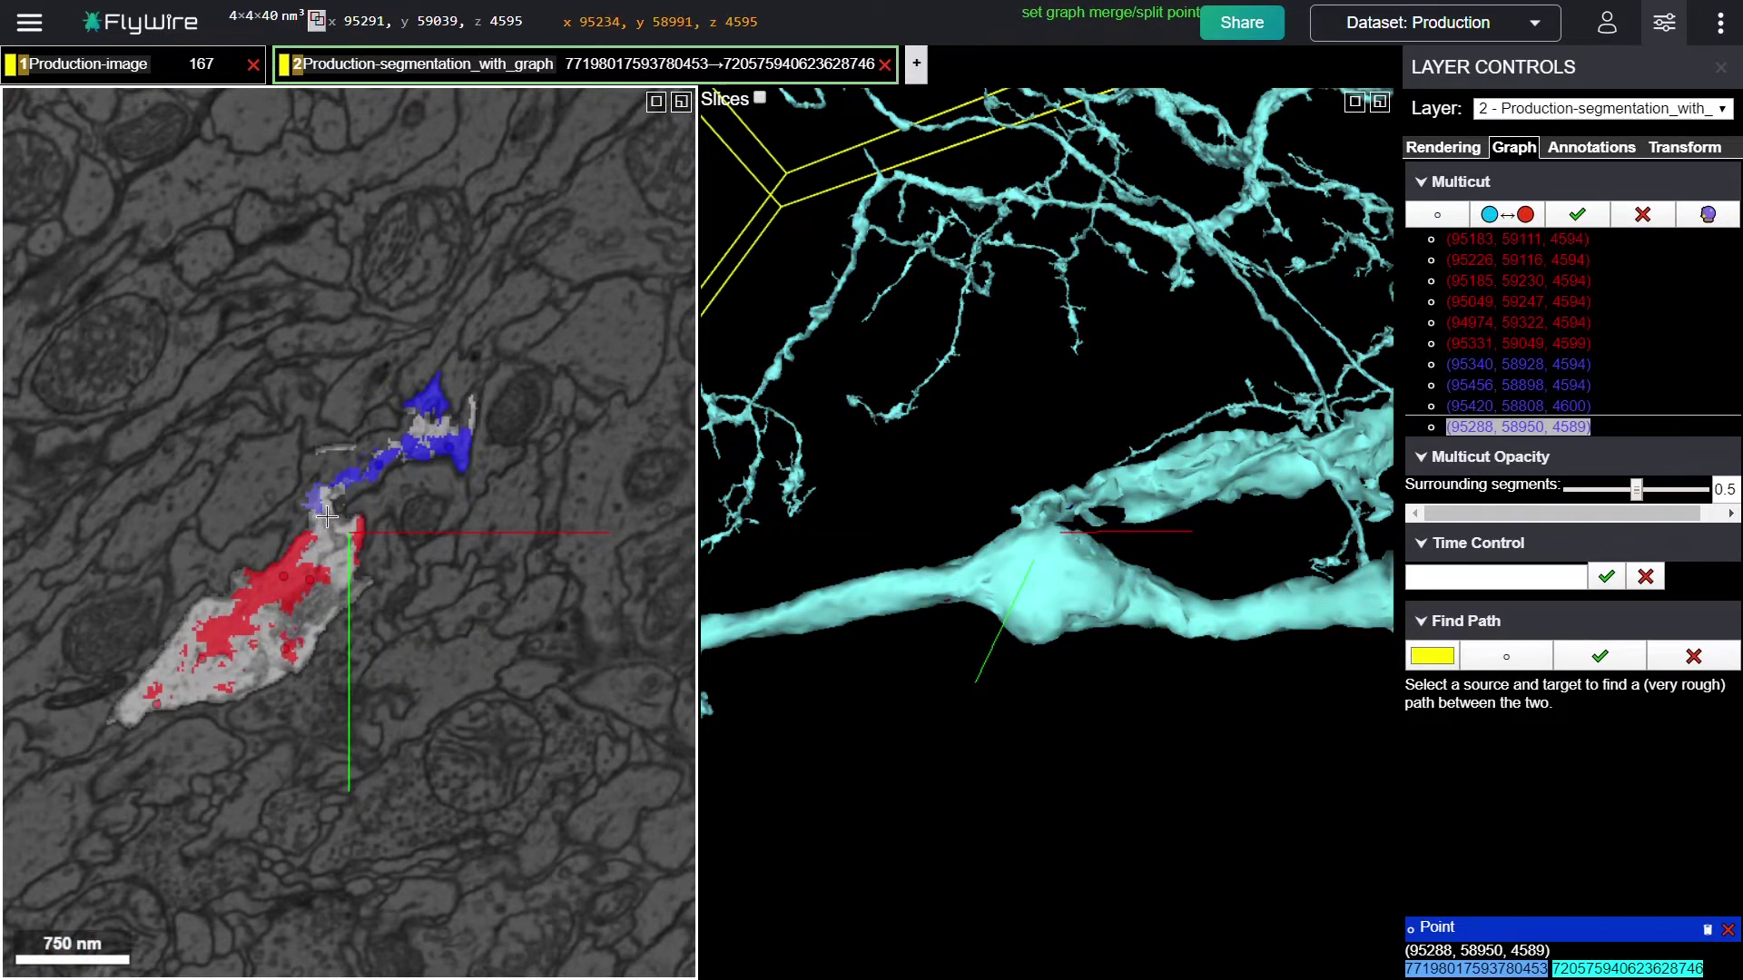
- Compare the raw image with the segmentation overlay at the junction between the red and blue regions in slice 4595
{"action": "key", "text": "2"}
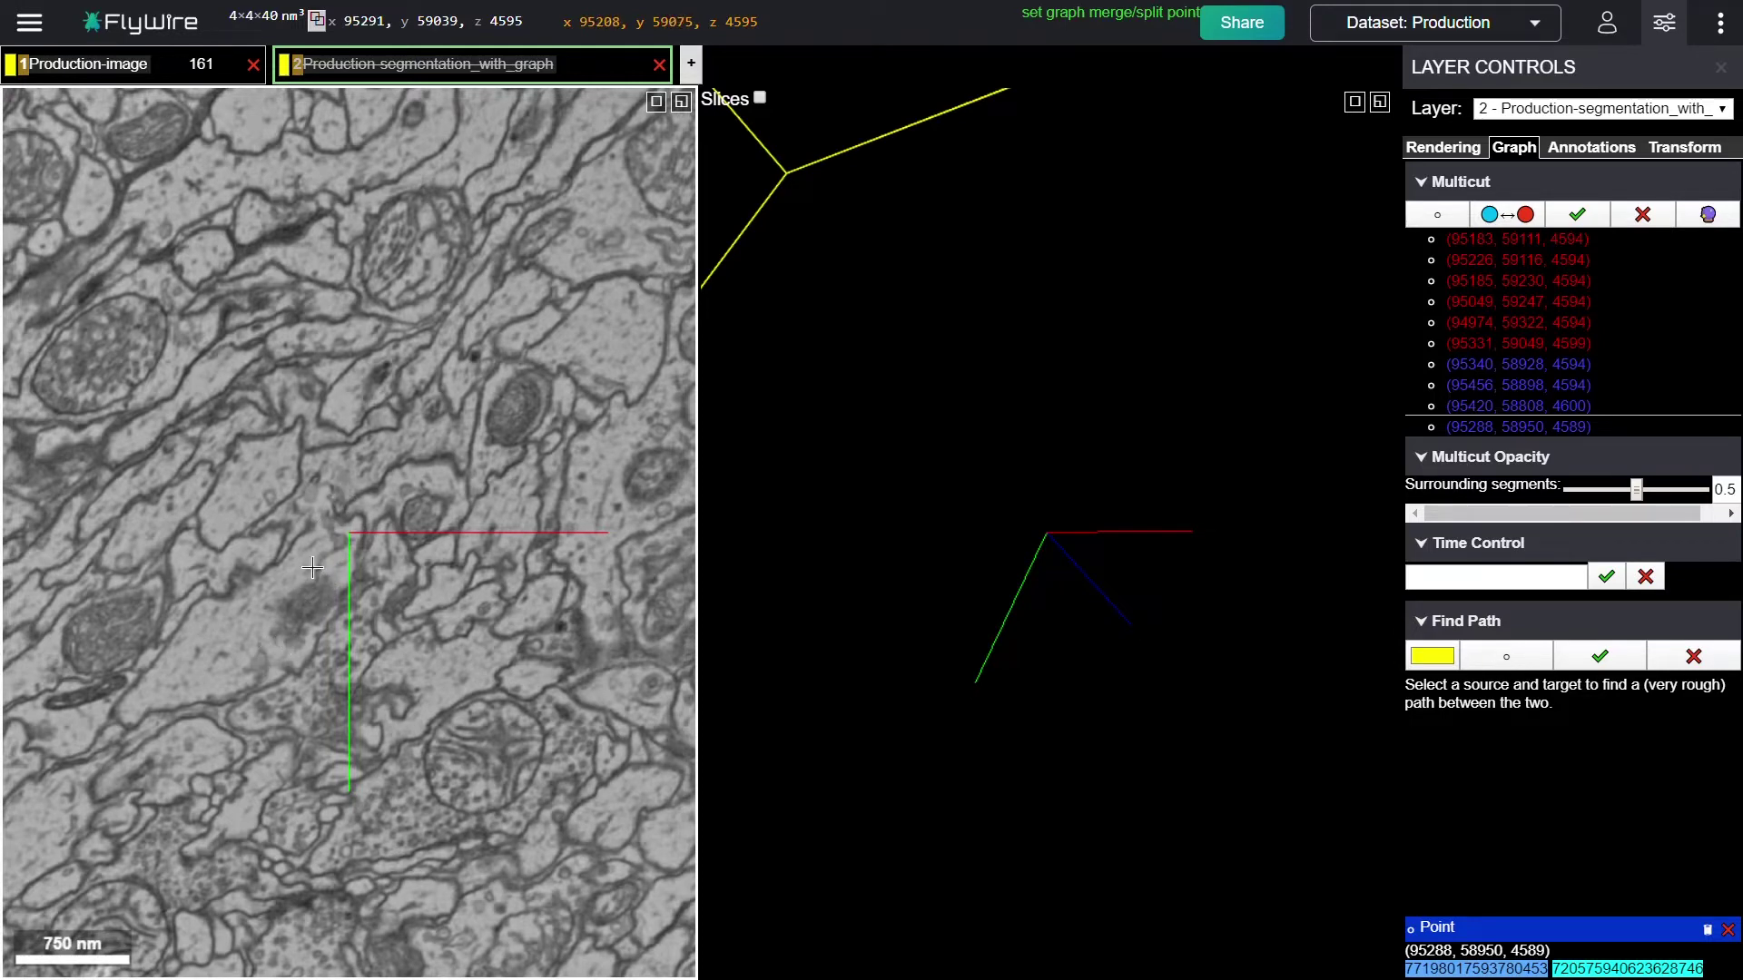
{"action": "key", "text": "2"}
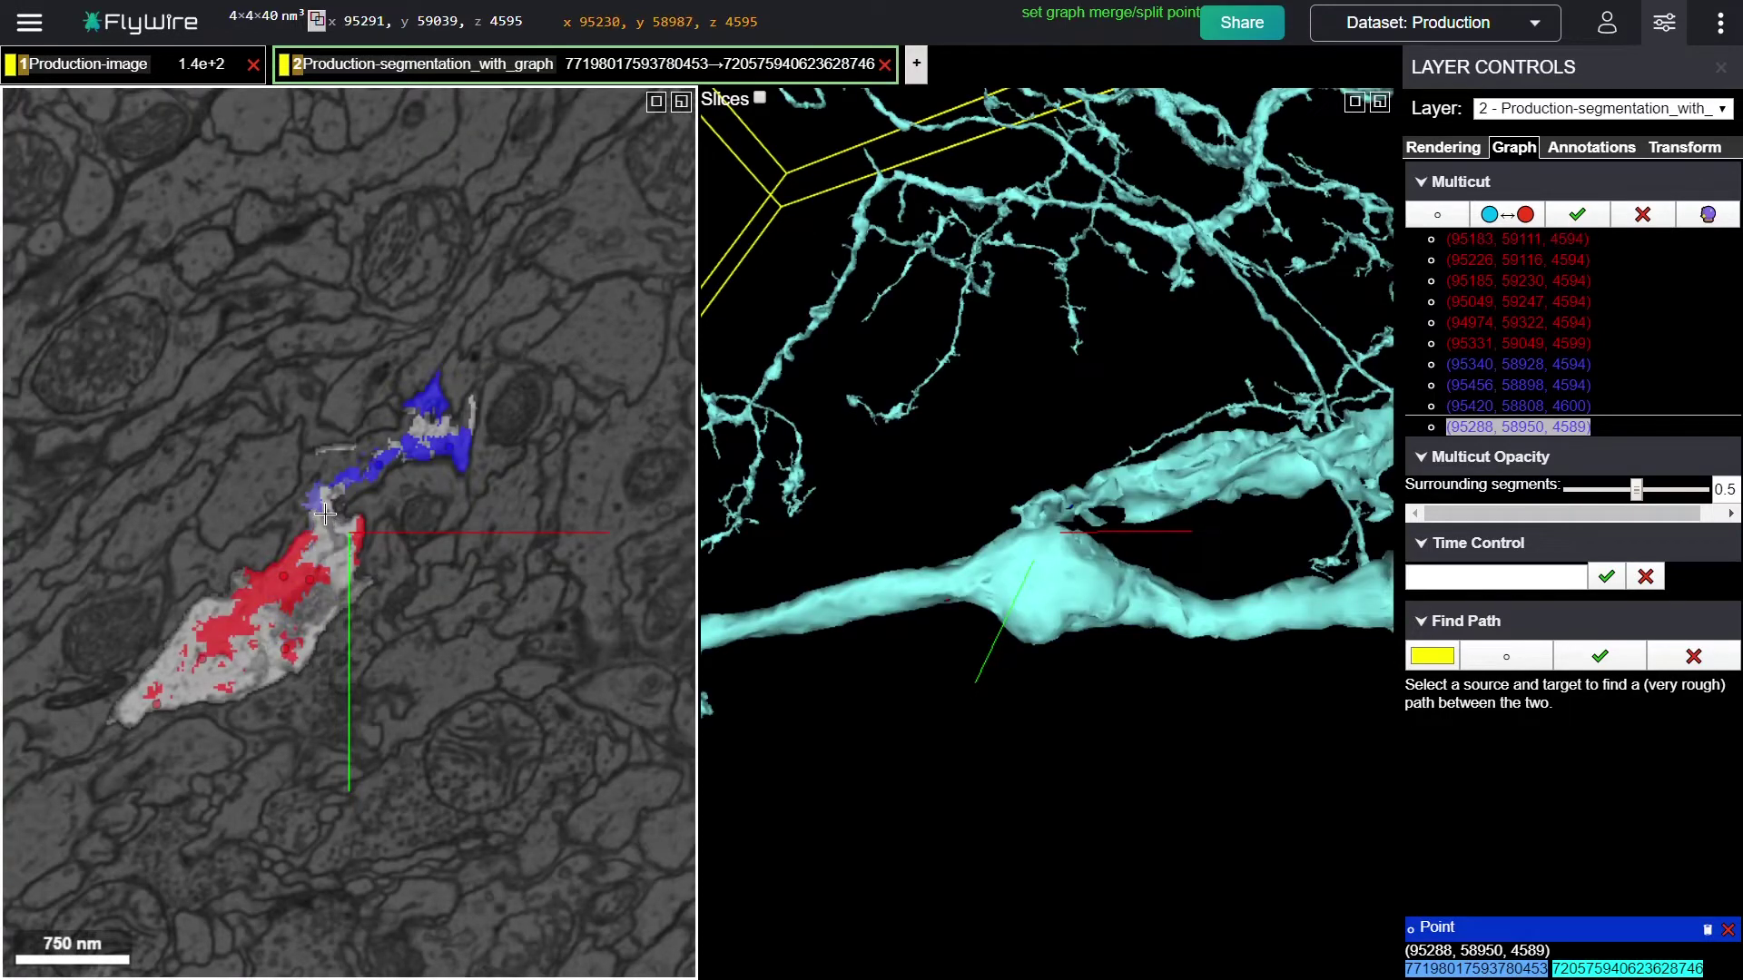
{"action": "scroll", "coordinate": [353, 545], "scroll_direction": "up", "scroll_amount": 5, "text": "ctrl"}
{"action": "key", "text": "2"}
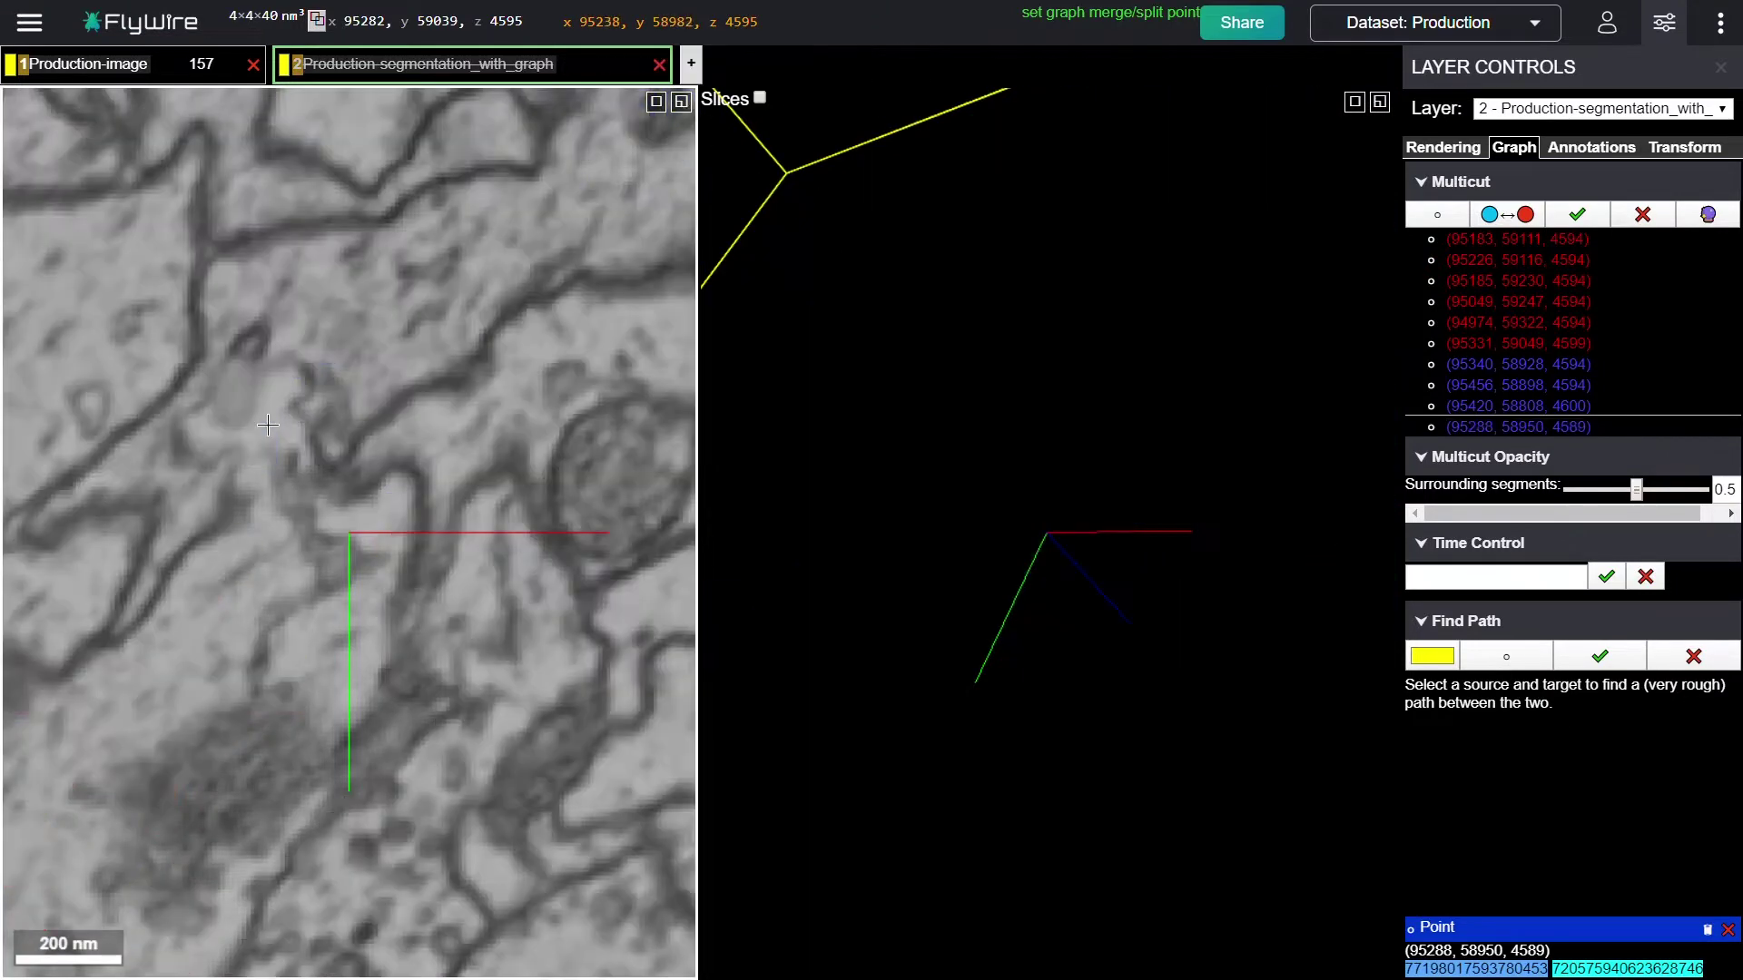
{"action": "key", "text": "2"}
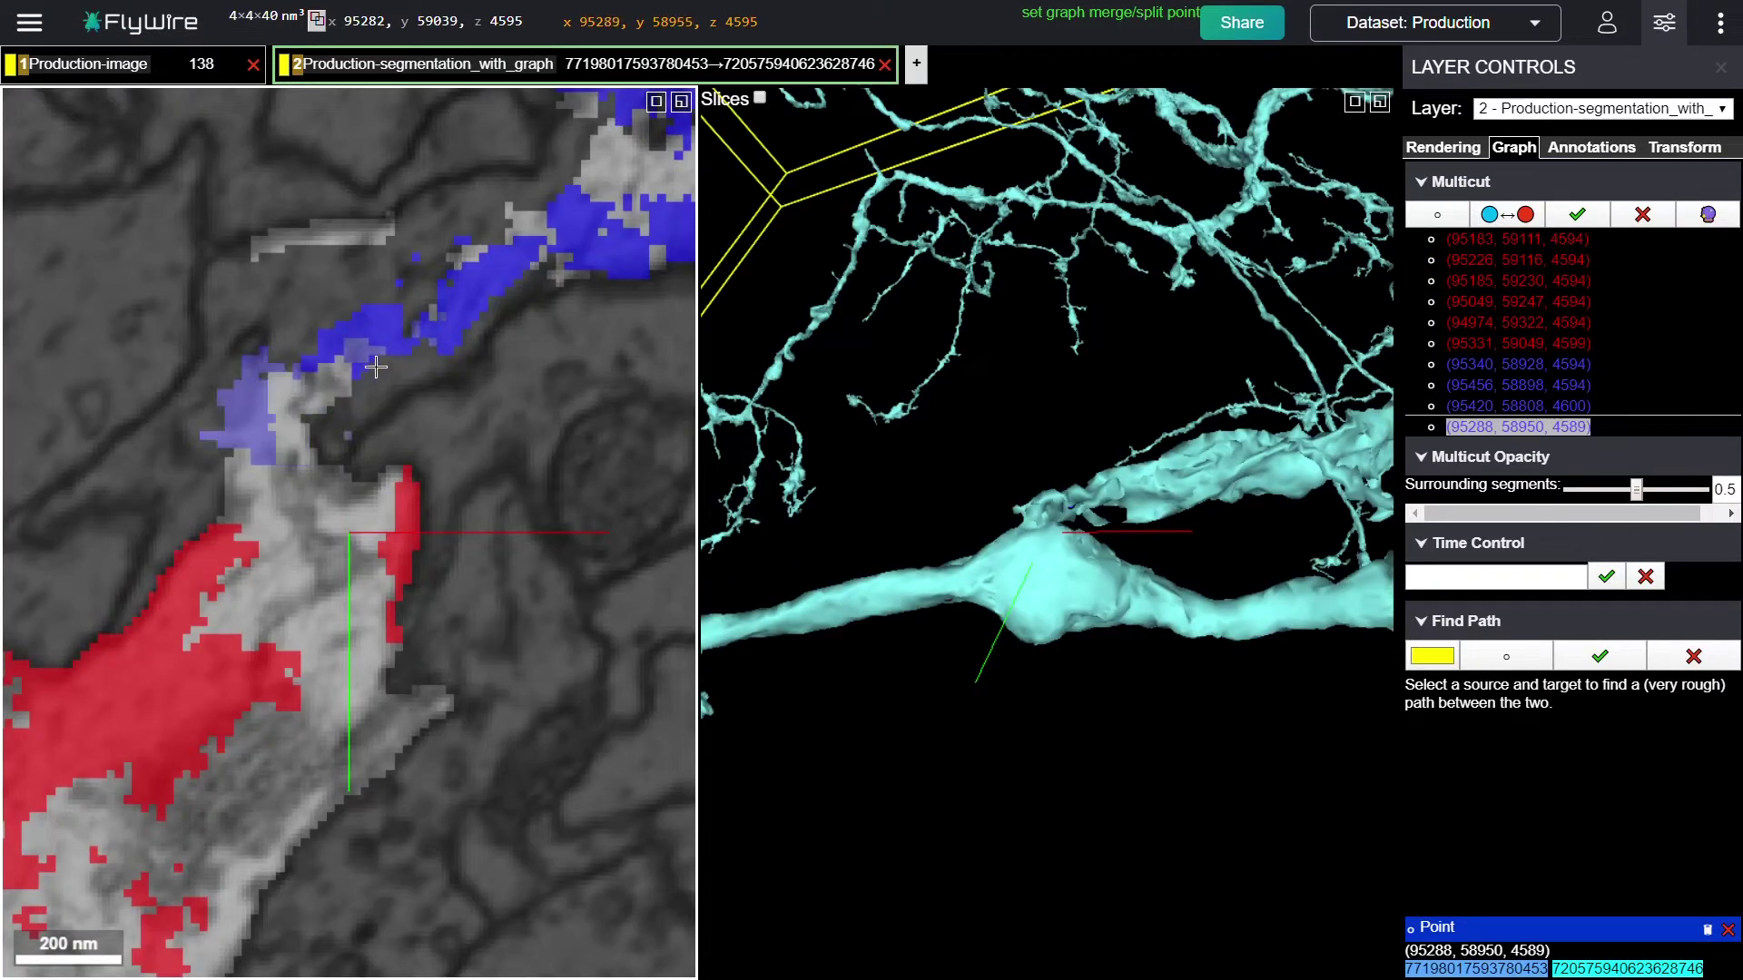
{"action": "key", "text": "2"}
{"action": "key", "text": "2"}
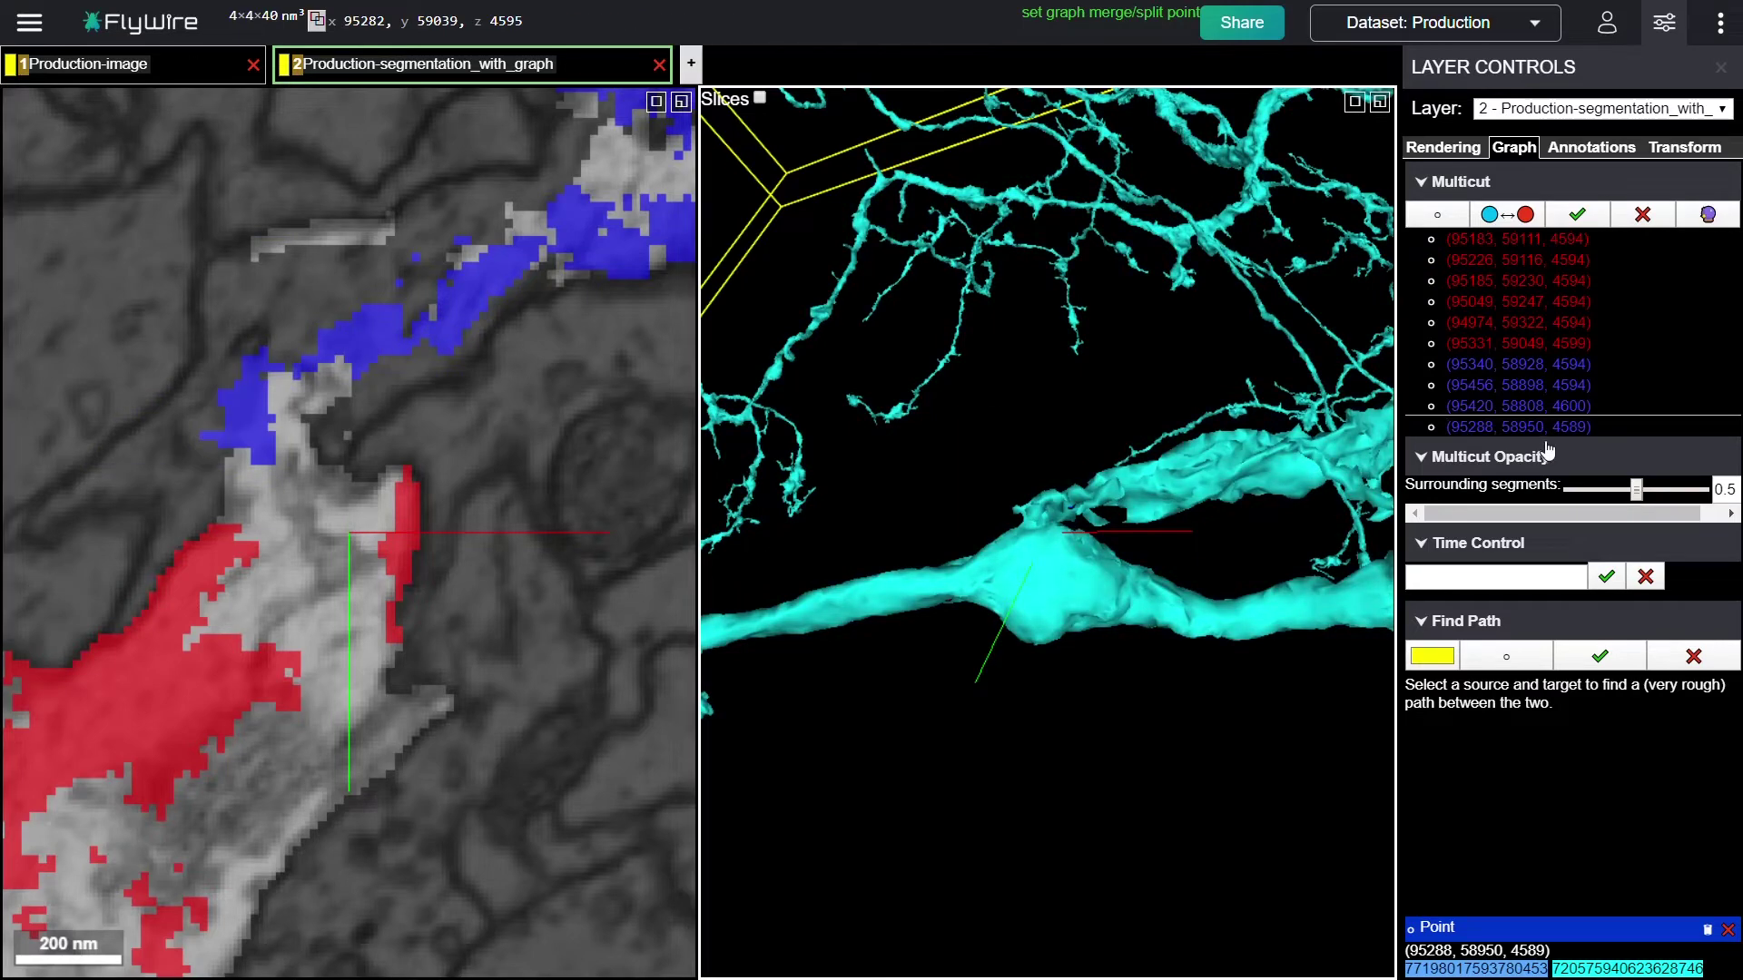
- Select the blue point in slice 4589 and delete it
{"action": "left_click", "coordinate": [1494, 432]}
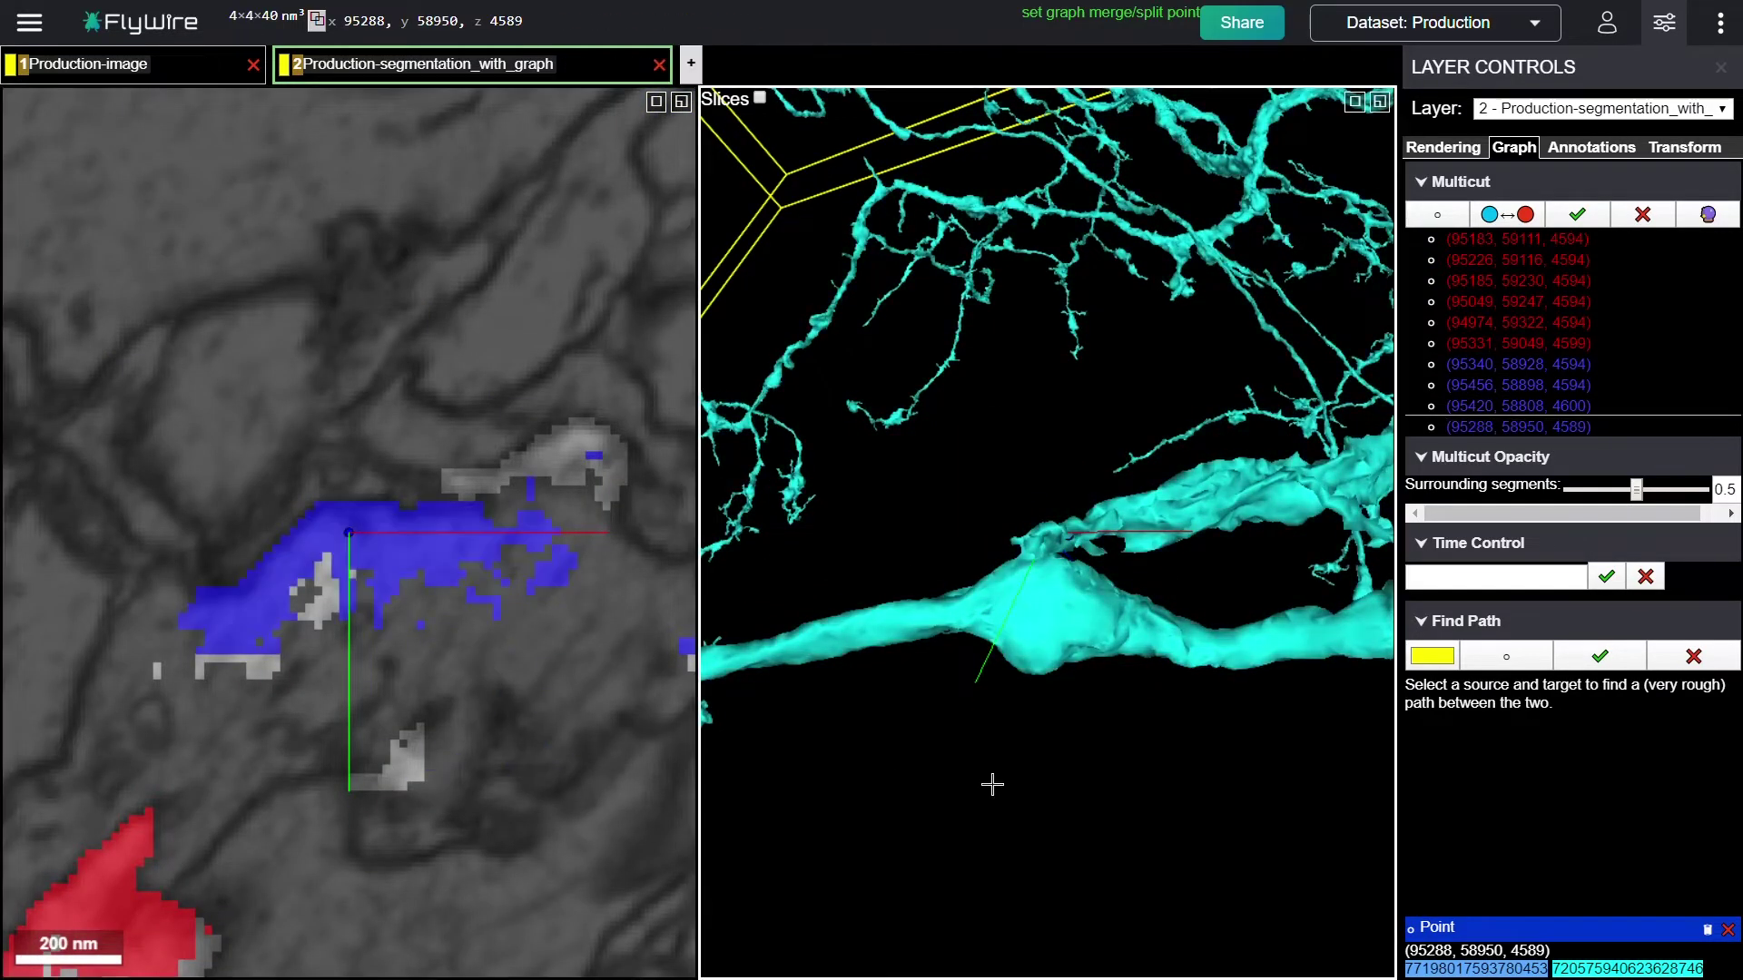
{"action": "left_click", "coordinate": [1708, 930]}
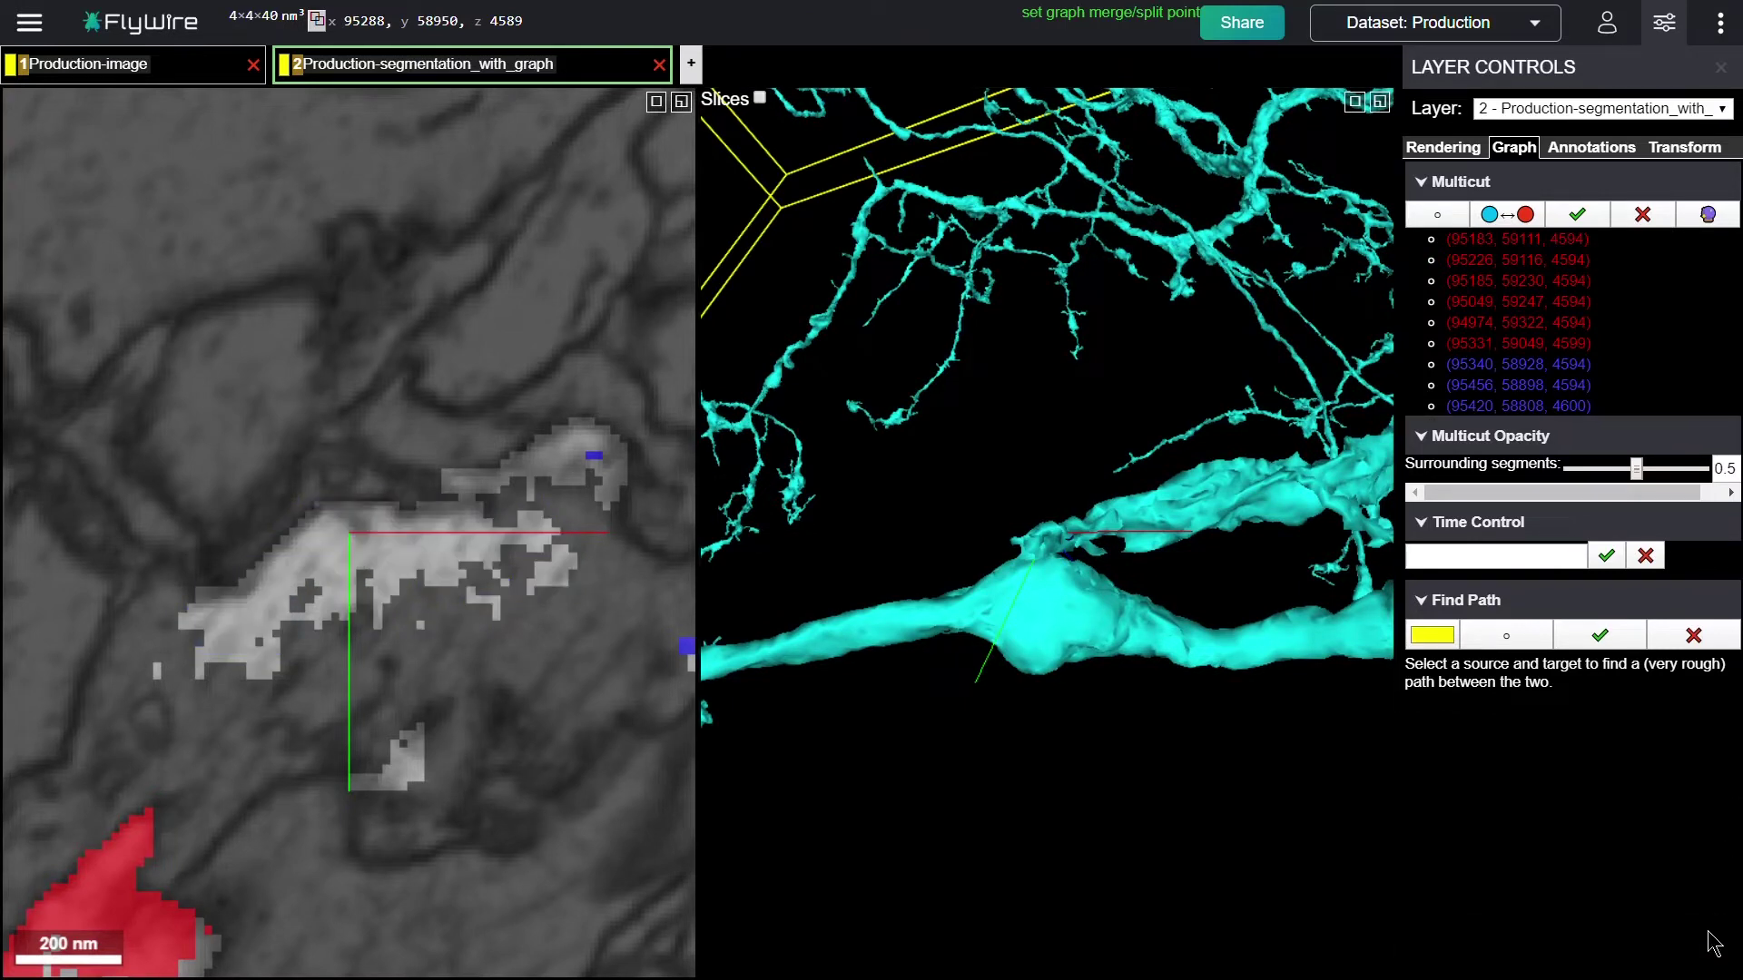
{"action": "scroll", "coordinate": [462, 595], "scroll_direction": "down", "scroll_amount": 5, "text": "ctrl"}
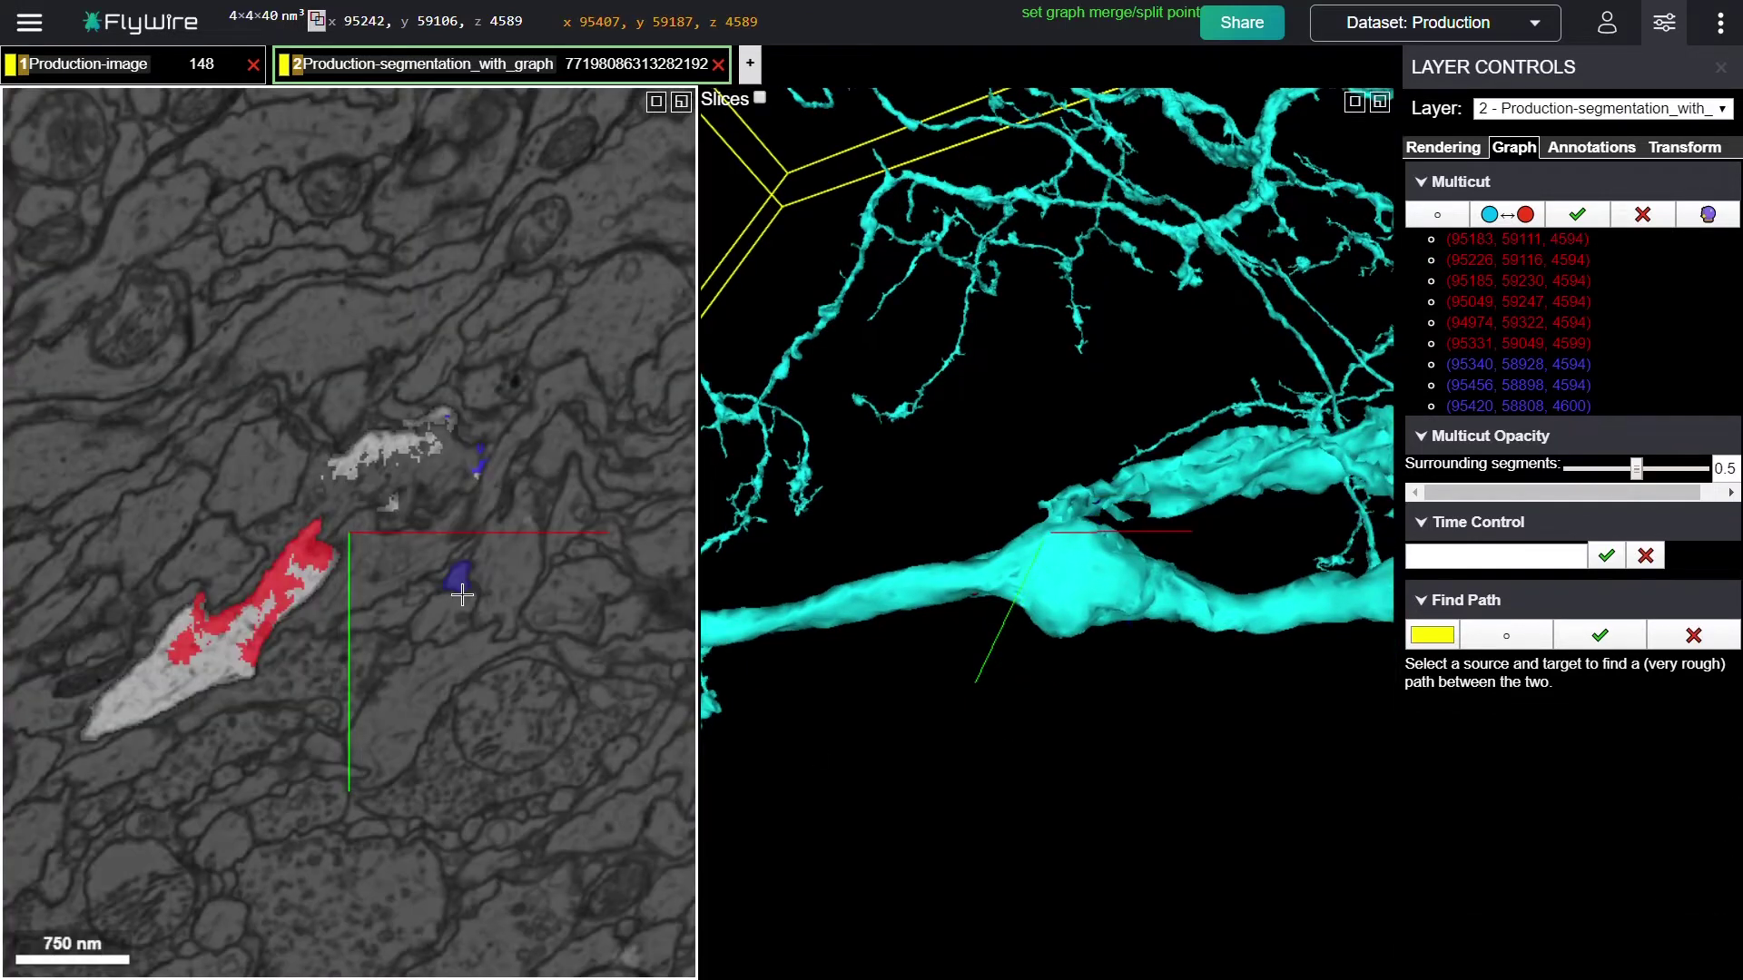
- Place two blue points along the upper process in slice 4592 and check the point colouring in neighbouring slices
{"action": "scroll", "coordinate": [419, 611], "scroll_direction": "down", "scroll_amount": 2}
{"action": "scroll", "coordinate": [418, 610], "scroll_direction": "down", "scroll_amount": 1}
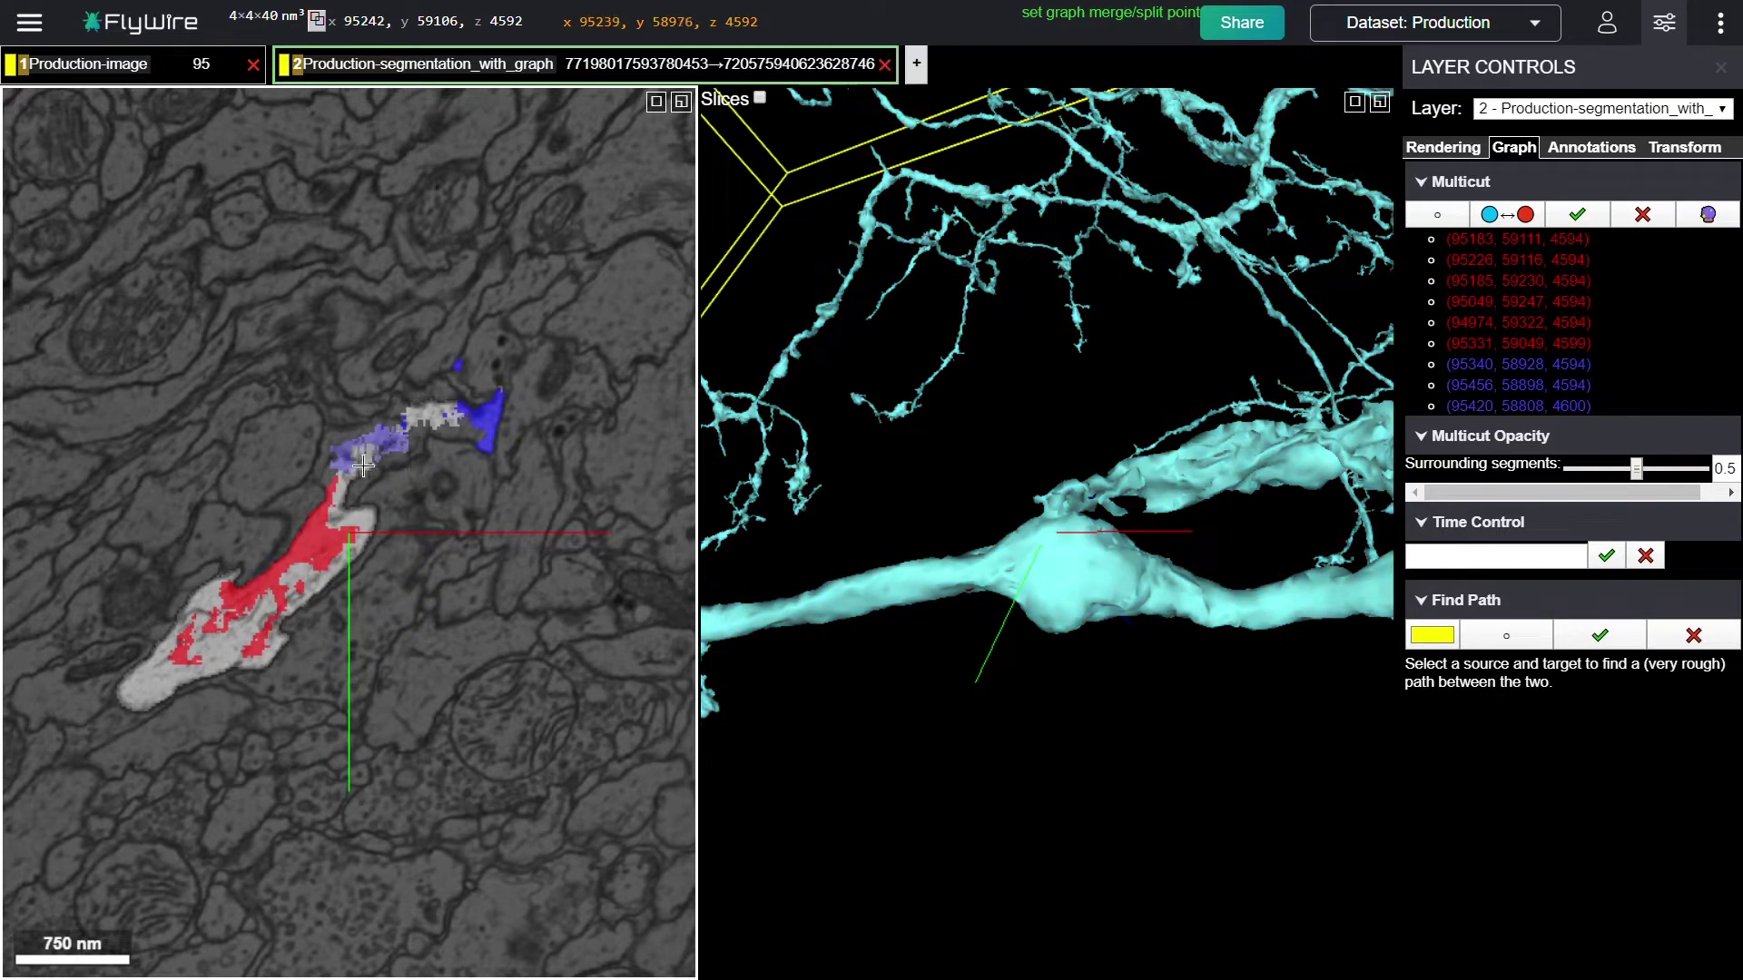
{"action": "left_click", "coordinate": [445, 424], "text": "ctrl"}
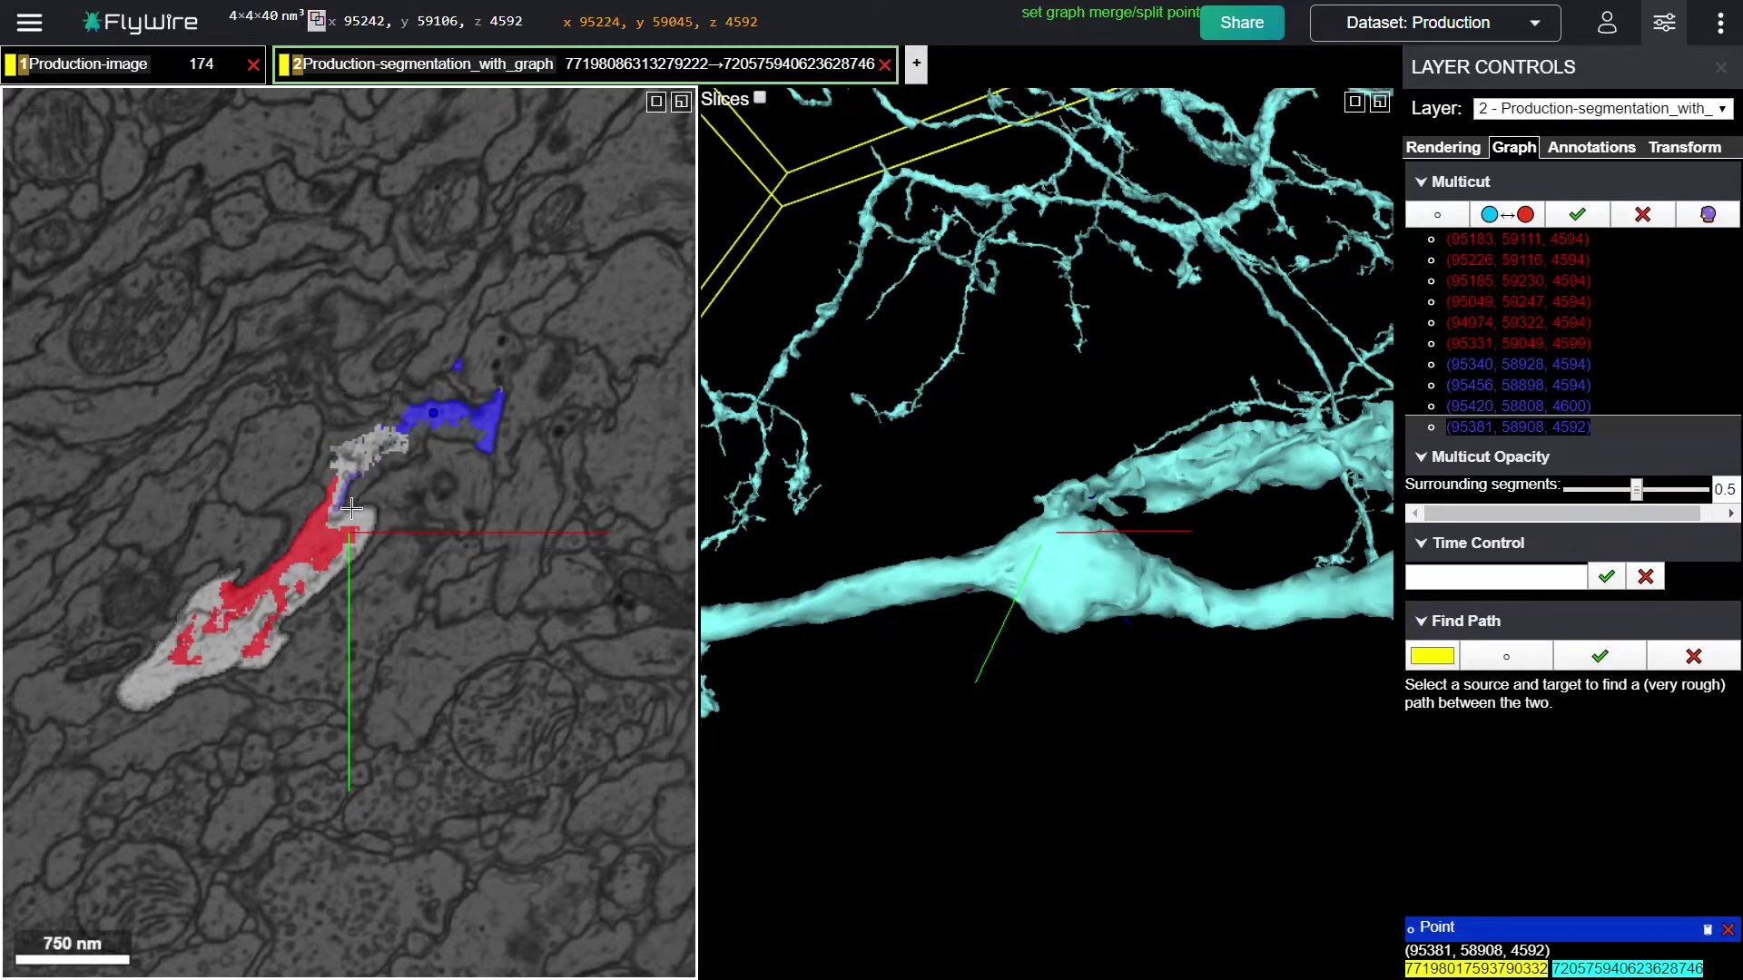
{"action": "left_click", "coordinate": [402, 457], "text": "ctrl"}
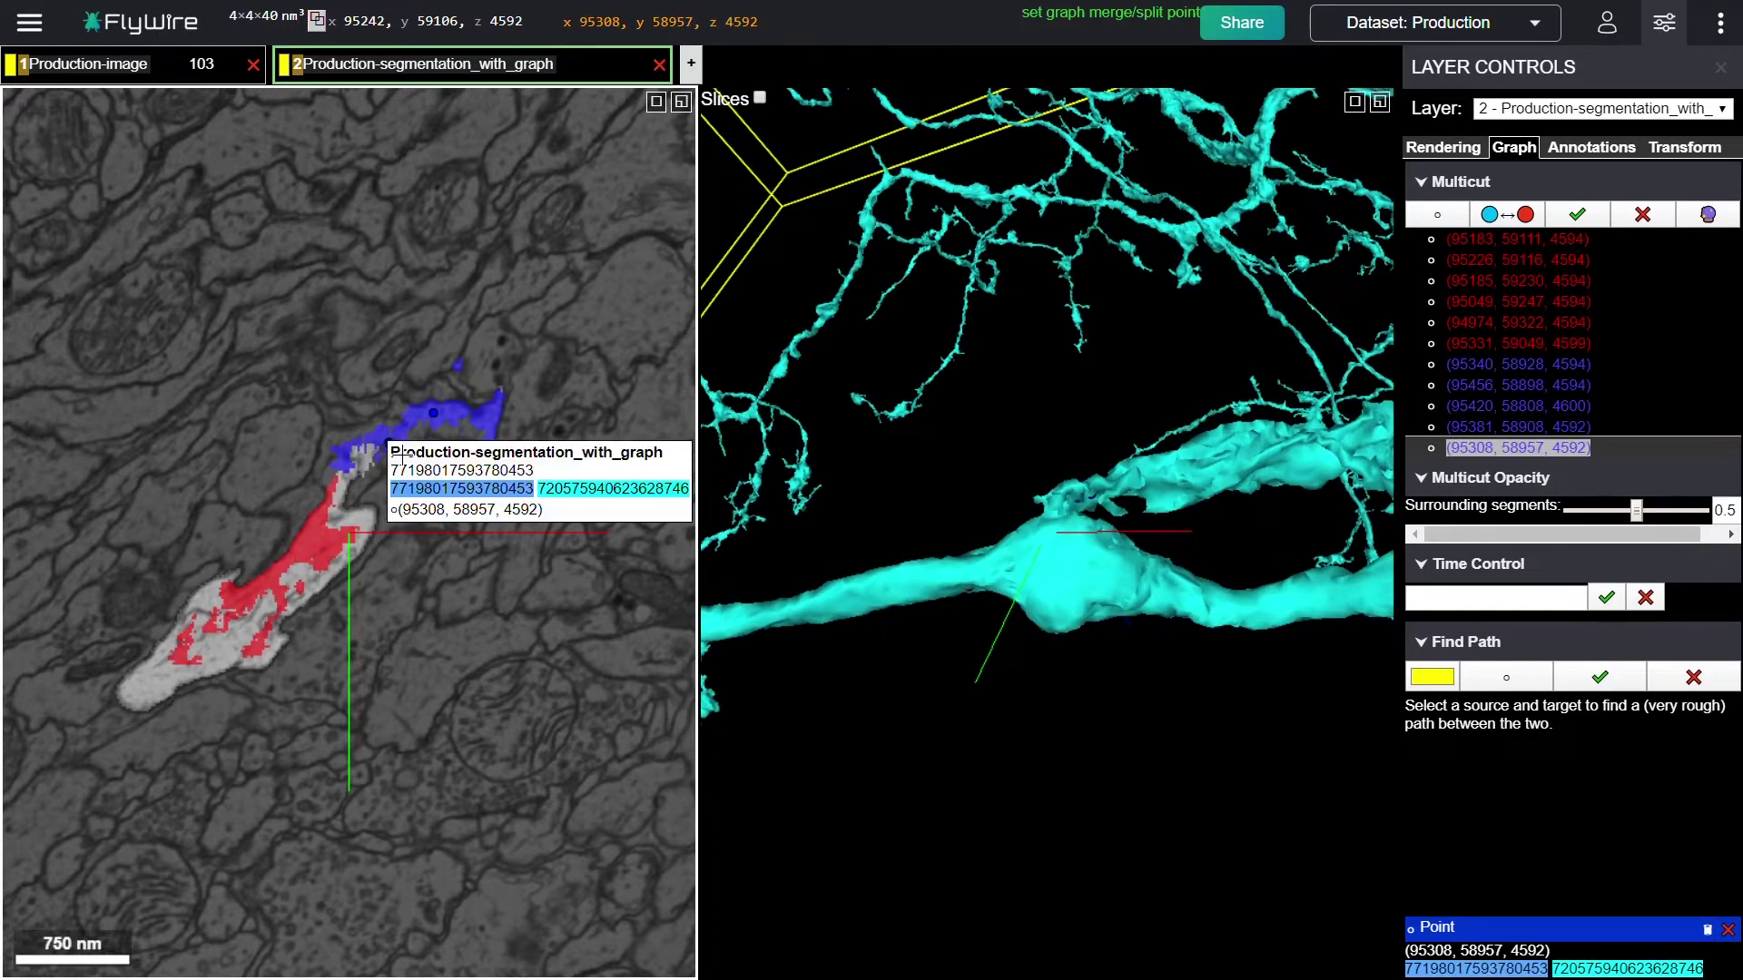
{"action": "scroll", "coordinate": [429, 519], "scroll_direction": "down", "scroll_amount": 1}
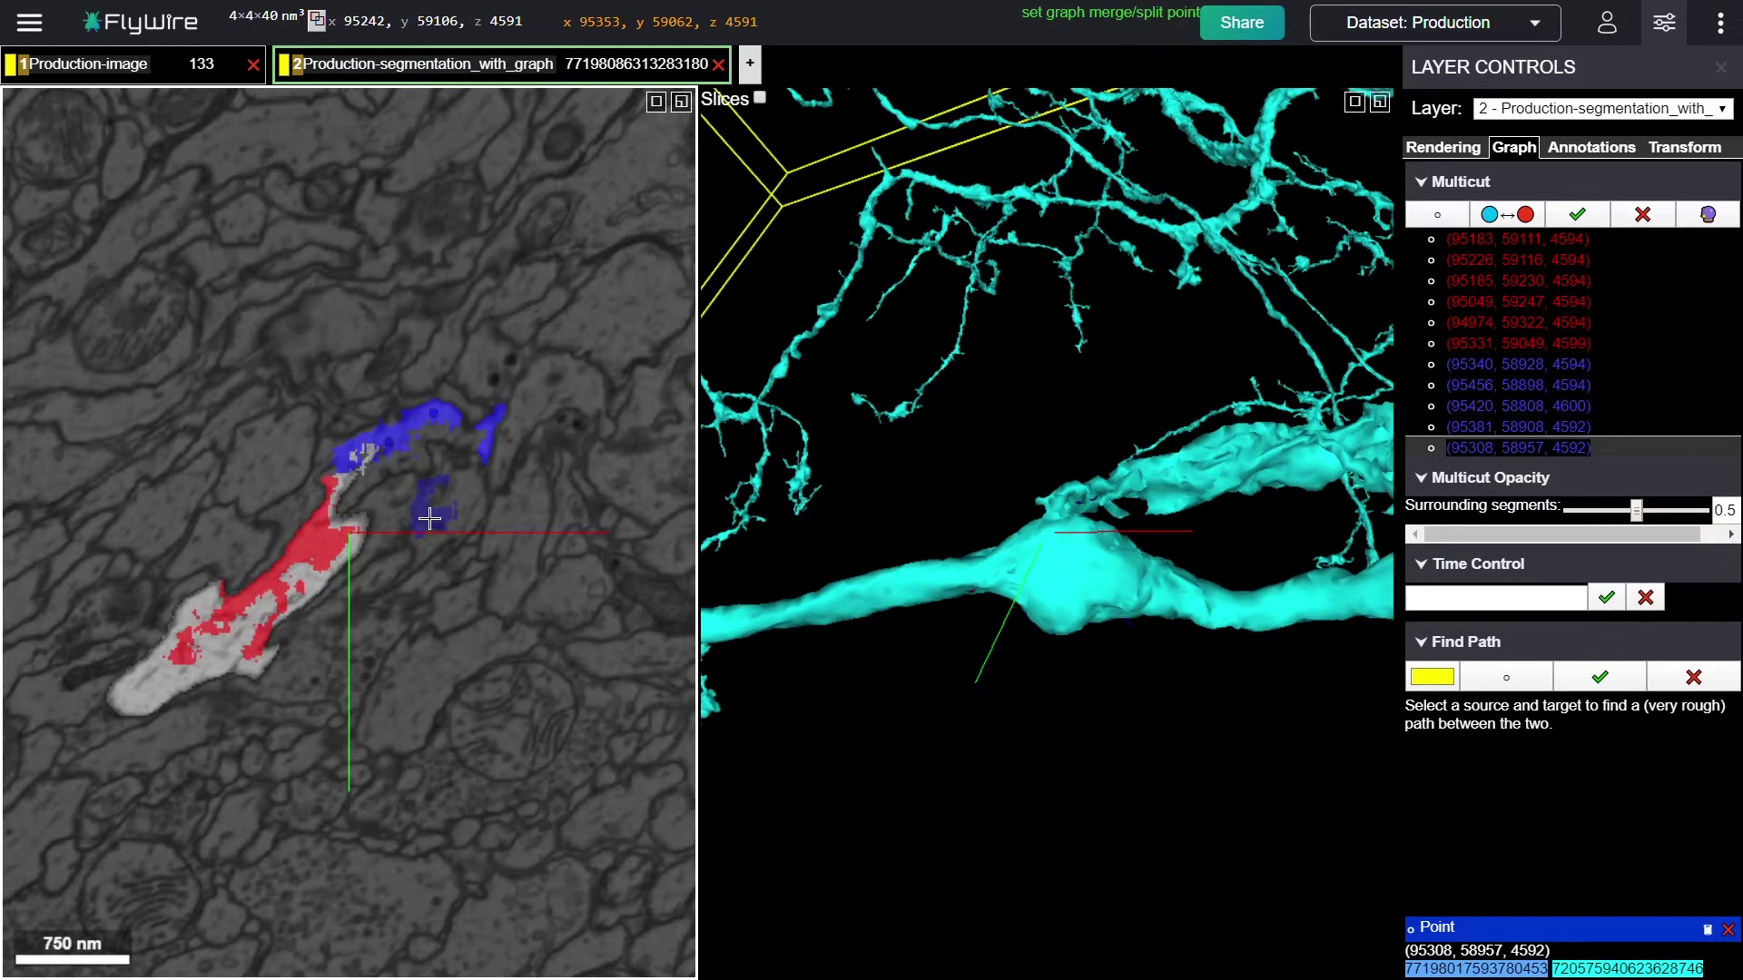
{"action": "scroll", "coordinate": [430, 519], "scroll_direction": "down", "scroll_amount": 4}
{"action": "scroll", "coordinate": [429, 518], "scroll_direction": "up", "scroll_amount": 6}
{"action": "scroll", "coordinate": [429, 519], "scroll_direction": "down", "scroll_amount": 2}
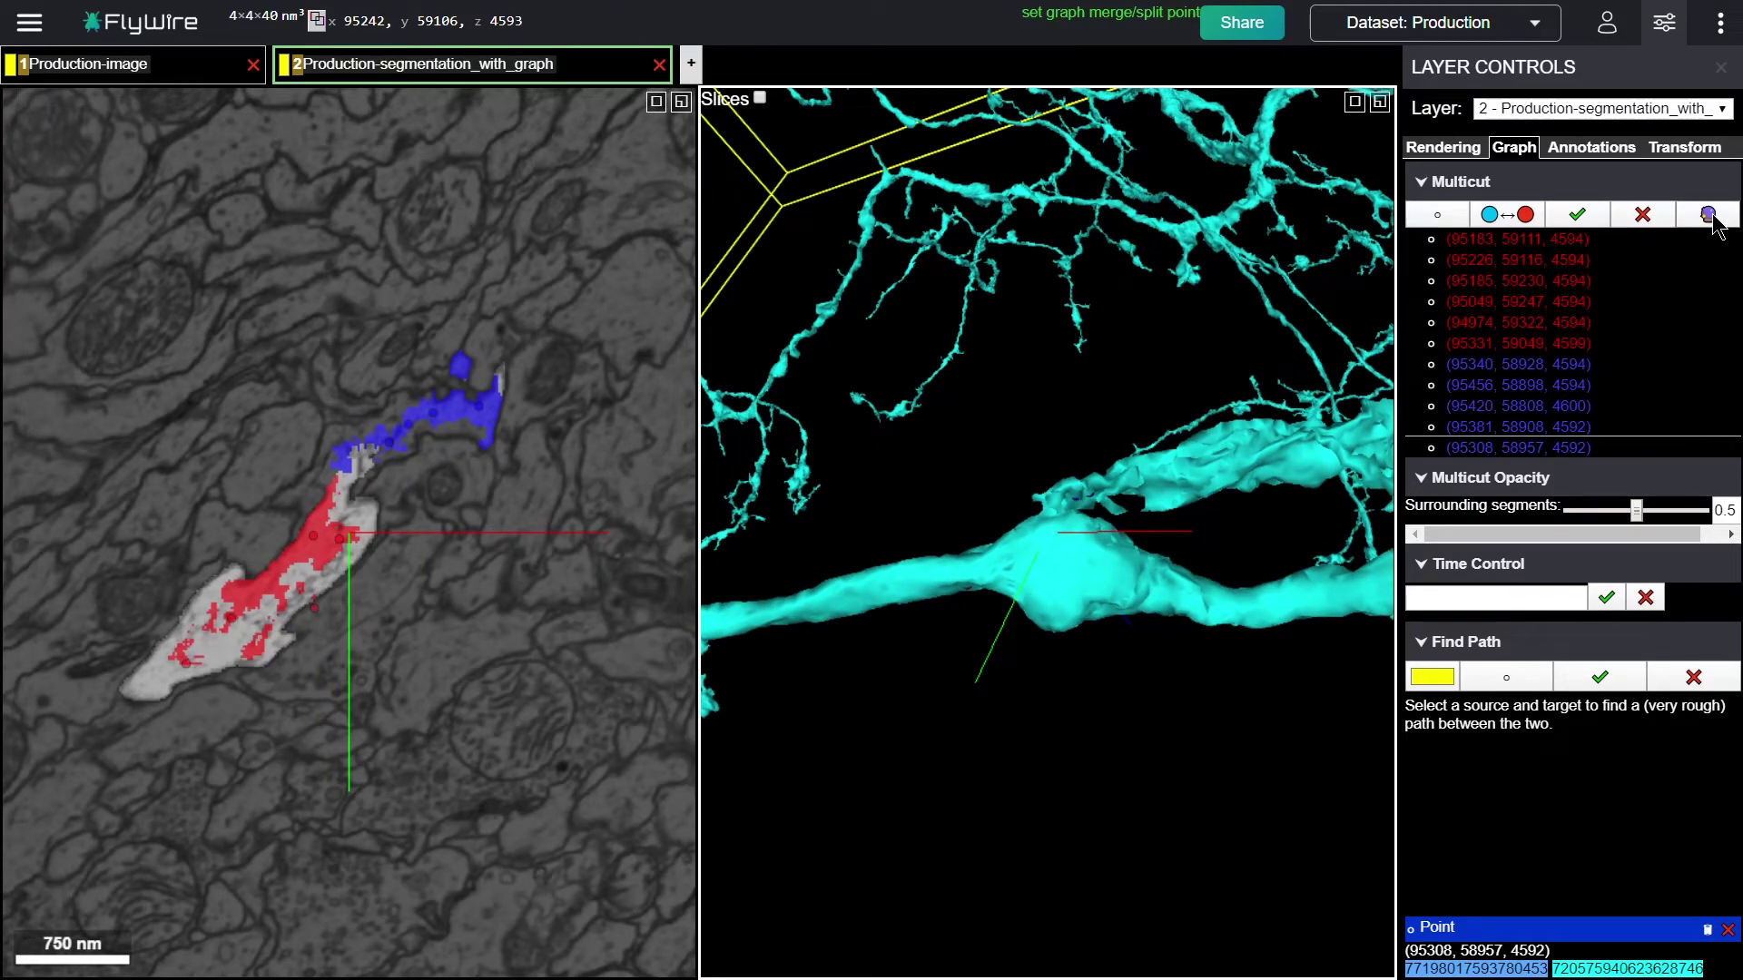
- Preview the split, examine the red and blue parts at the junction in slices 4591 to 4596, and exit the preview
{"action": "left_click", "coordinate": [1710, 216]}
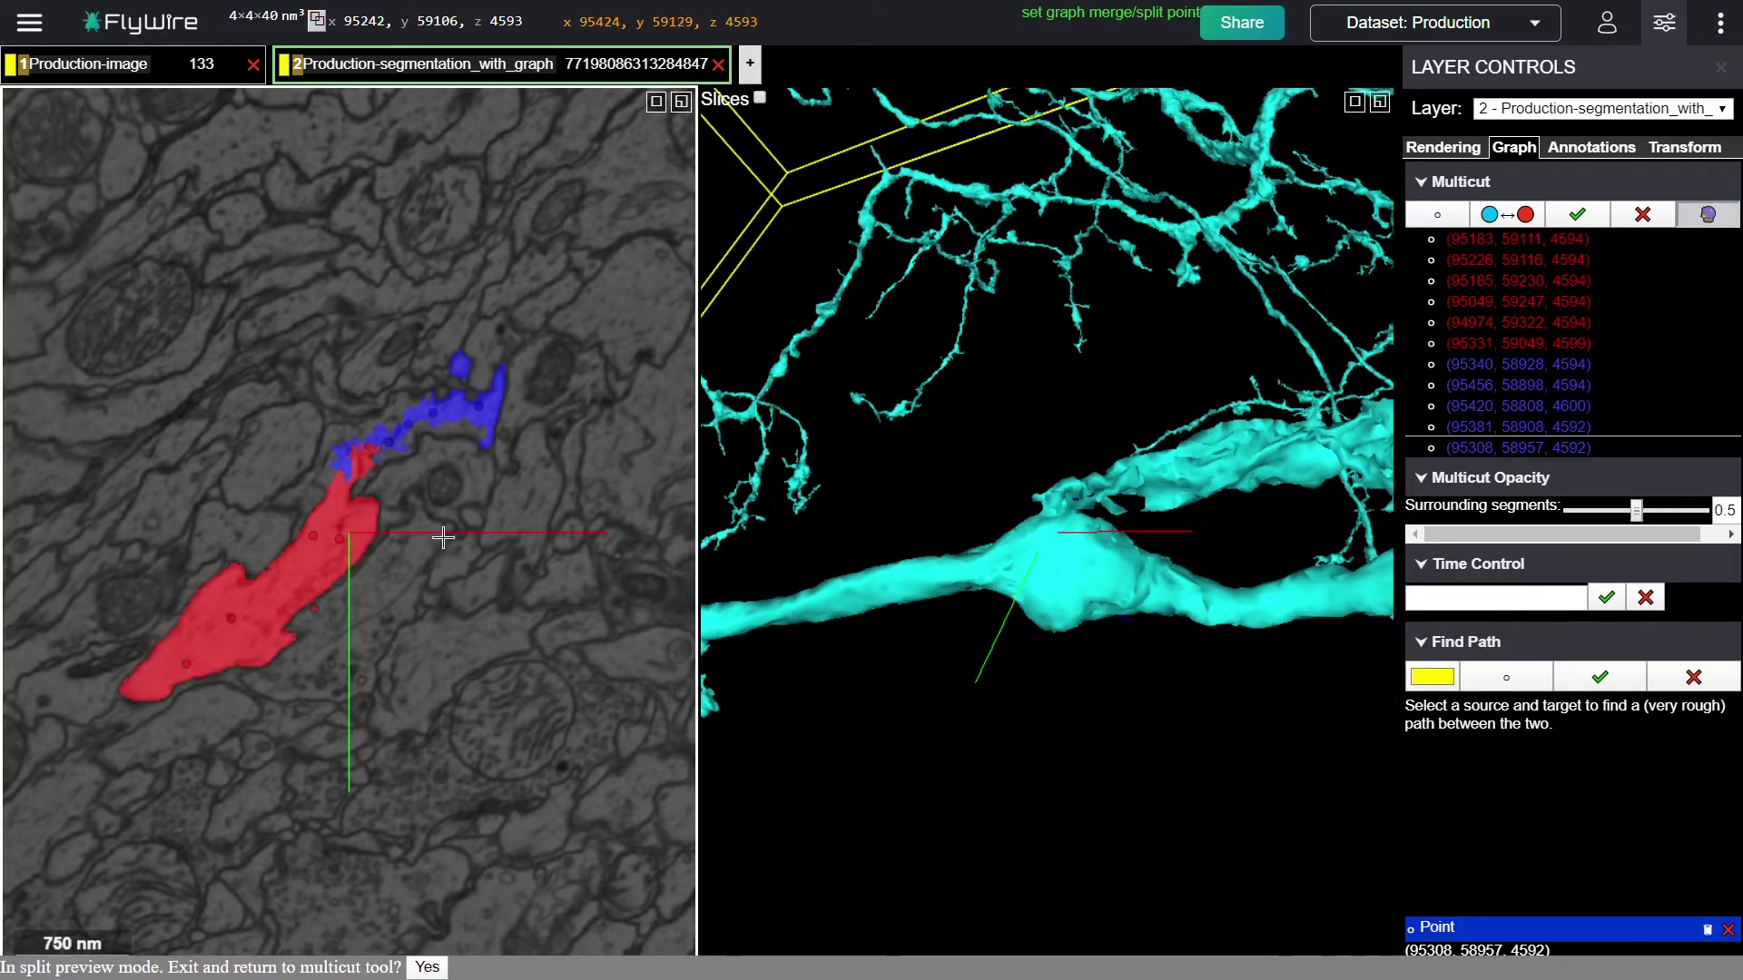
{"action": "scroll", "coordinate": [463, 548], "scroll_direction": "down", "scroll_amount": 1}
{"action": "scroll", "coordinate": [463, 548], "scroll_direction": "up", "scroll_amount": 1}
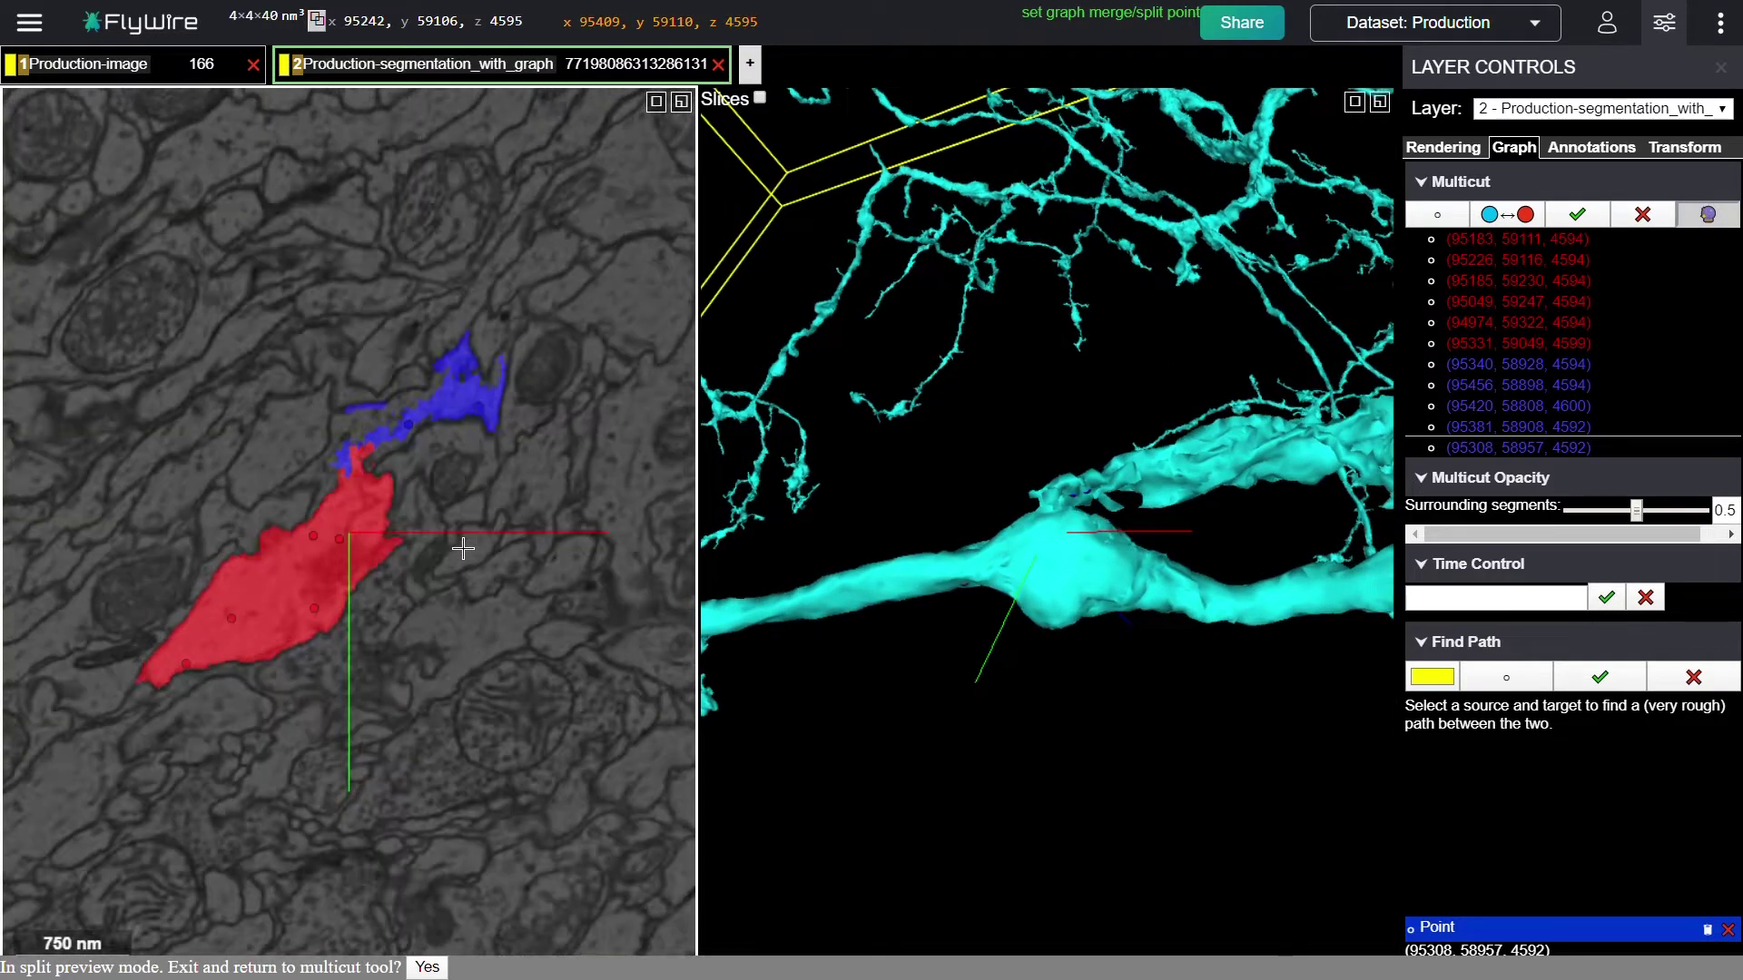
{"action": "scroll", "coordinate": [463, 549], "scroll_direction": "up", "scroll_amount": 2}
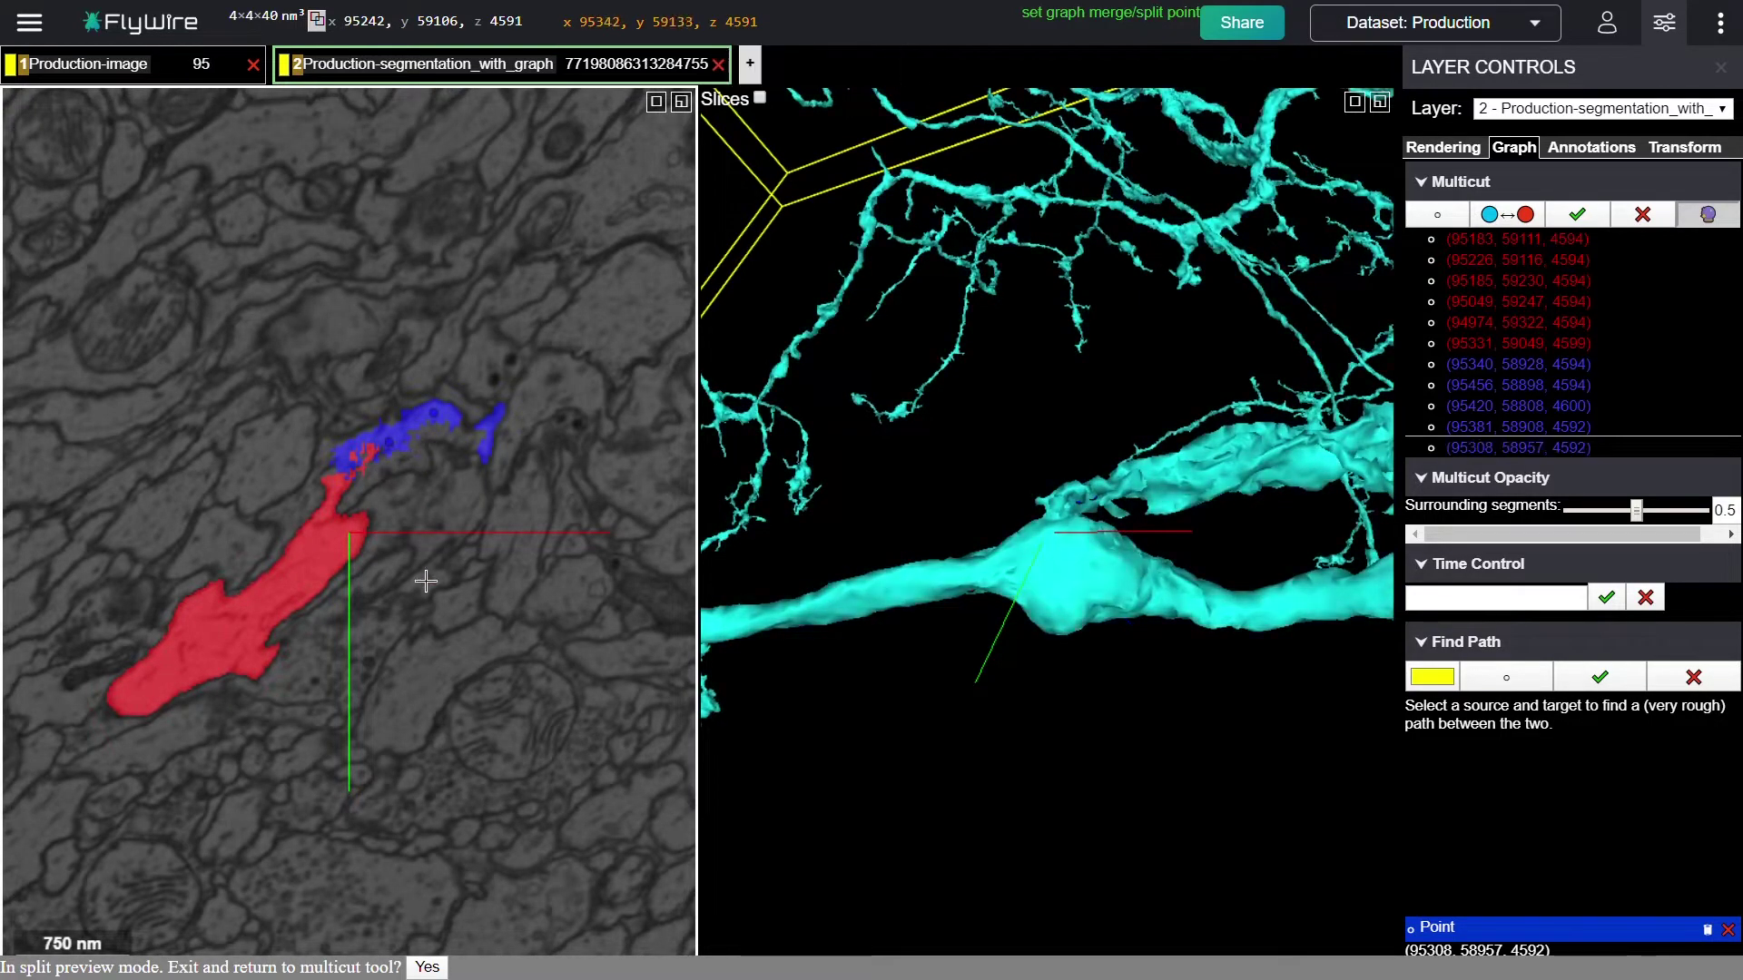
{"action": "scroll", "coordinate": [432, 599], "scroll_direction": "down", "scroll_amount": 5}
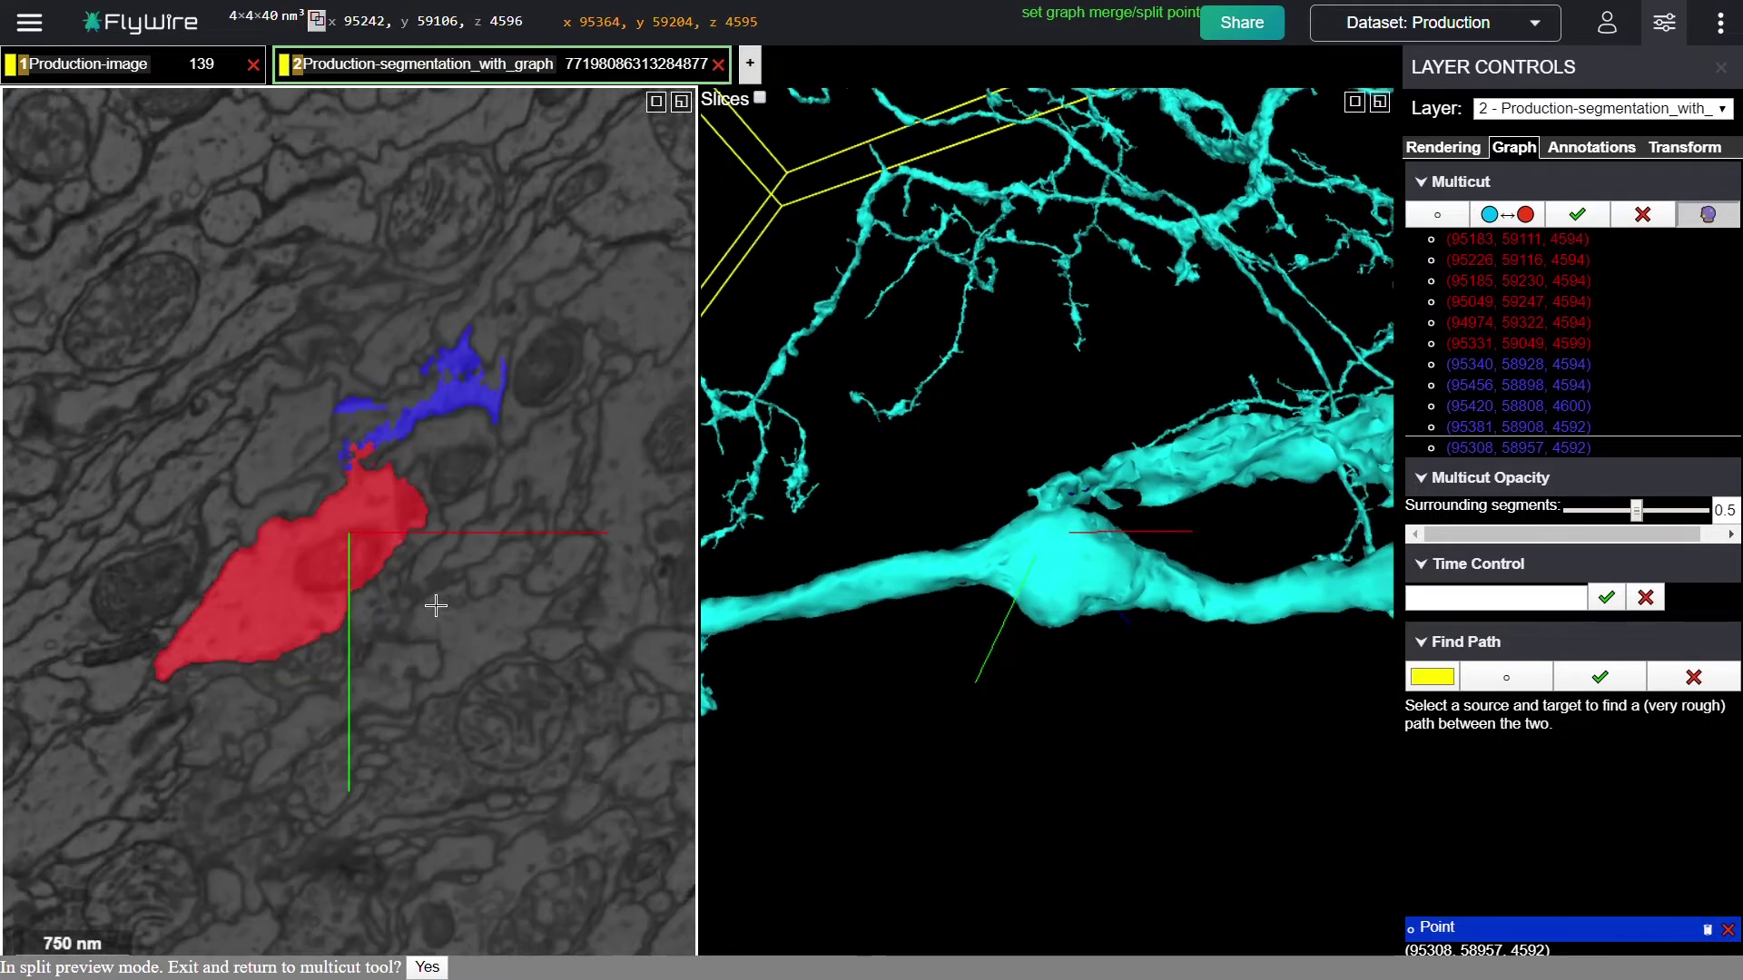
{"action": "scroll", "coordinate": [436, 605], "scroll_direction": "up", "scroll_amount": 2}
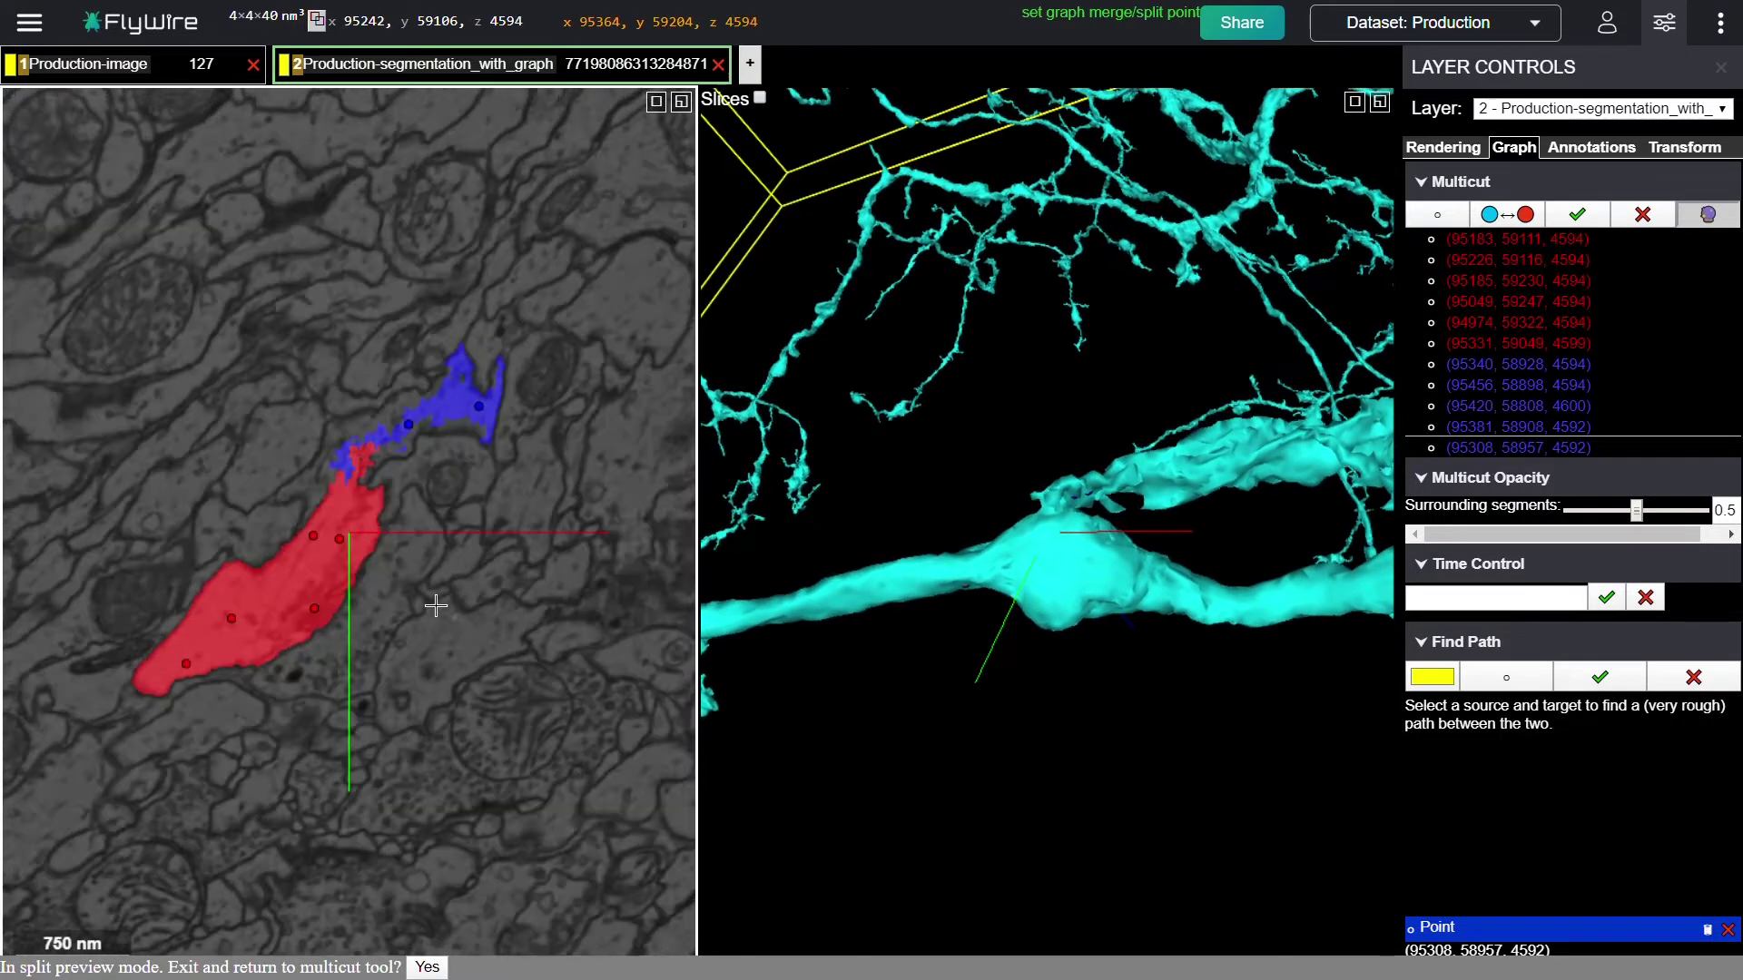
{"action": "scroll", "coordinate": [436, 606], "scroll_direction": "up", "scroll_amount": 2}
{"action": "scroll", "coordinate": [436, 606], "scroll_direction": "down", "scroll_amount": 2}
{"action": "scroll", "coordinate": [435, 605], "scroll_direction": "up", "scroll_amount": 1}
{"action": "scroll", "coordinate": [435, 605], "scroll_direction": "down", "scroll_amount": 1}
{"action": "scroll", "coordinate": [436, 605], "scroll_direction": "up", "scroll_amount": 1}
{"action": "scroll", "coordinate": [436, 606], "scroll_direction": "down", "scroll_amount": 1}
{"action": "left_click_drag", "start_coordinate": [436, 605], "coordinate": [420, 683]}
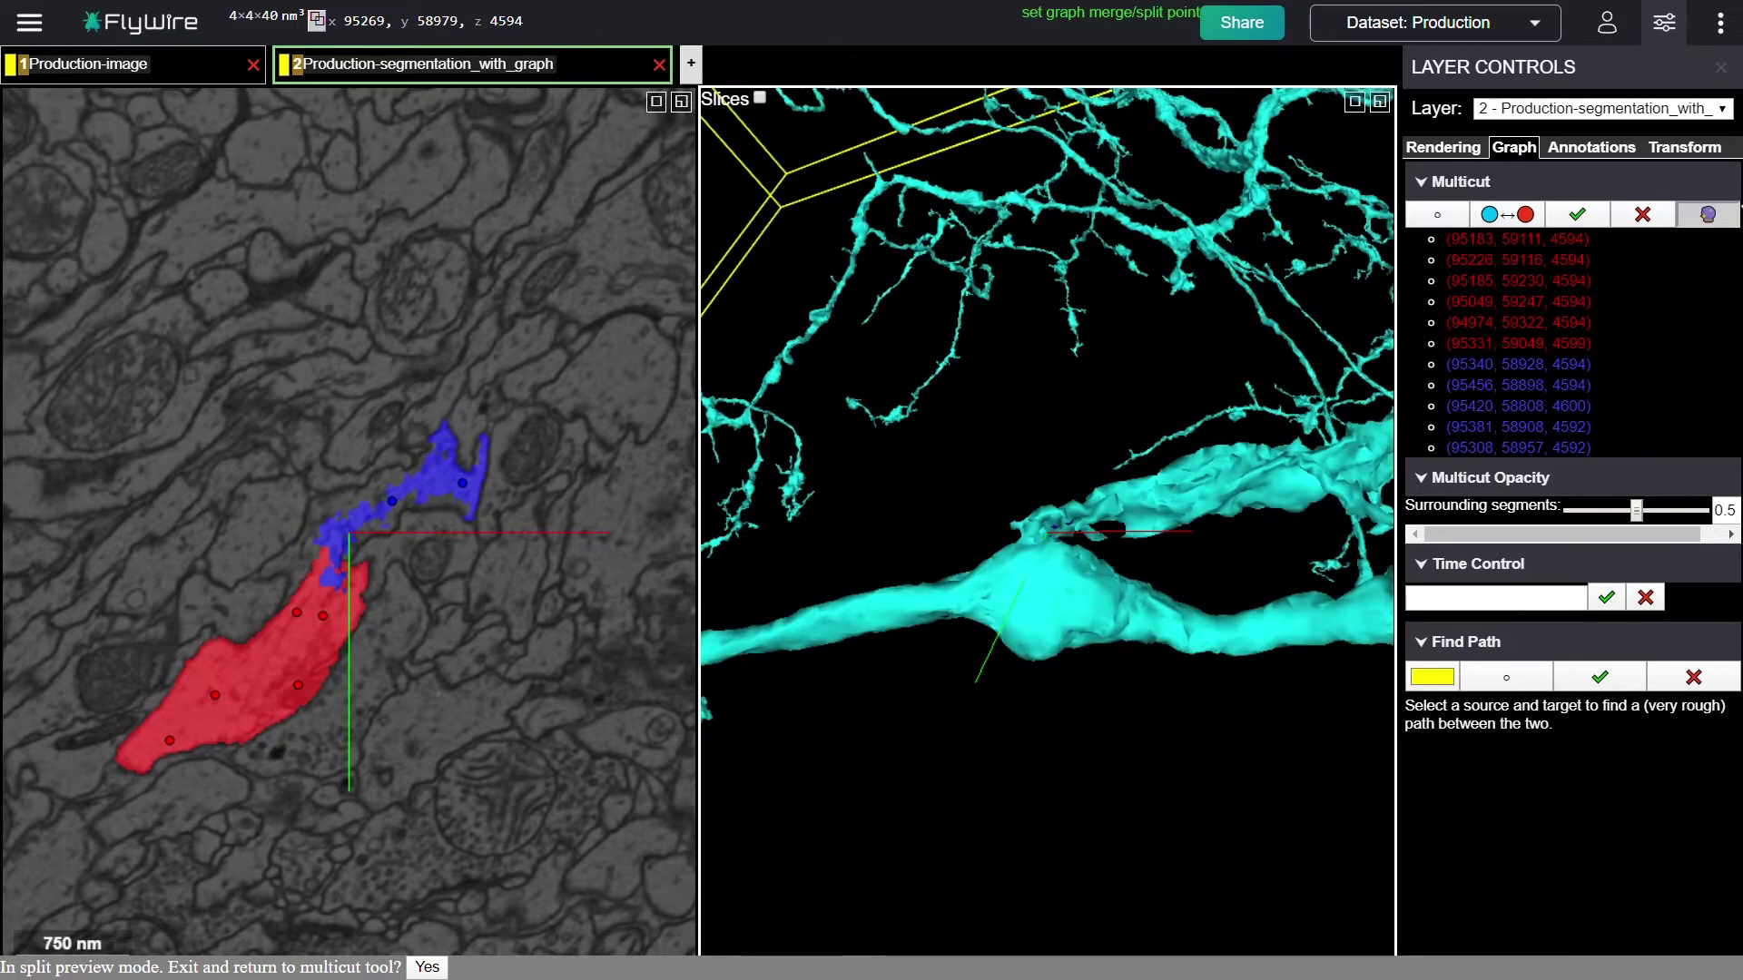
{"action": "left_click", "coordinate": [1723, 216]}
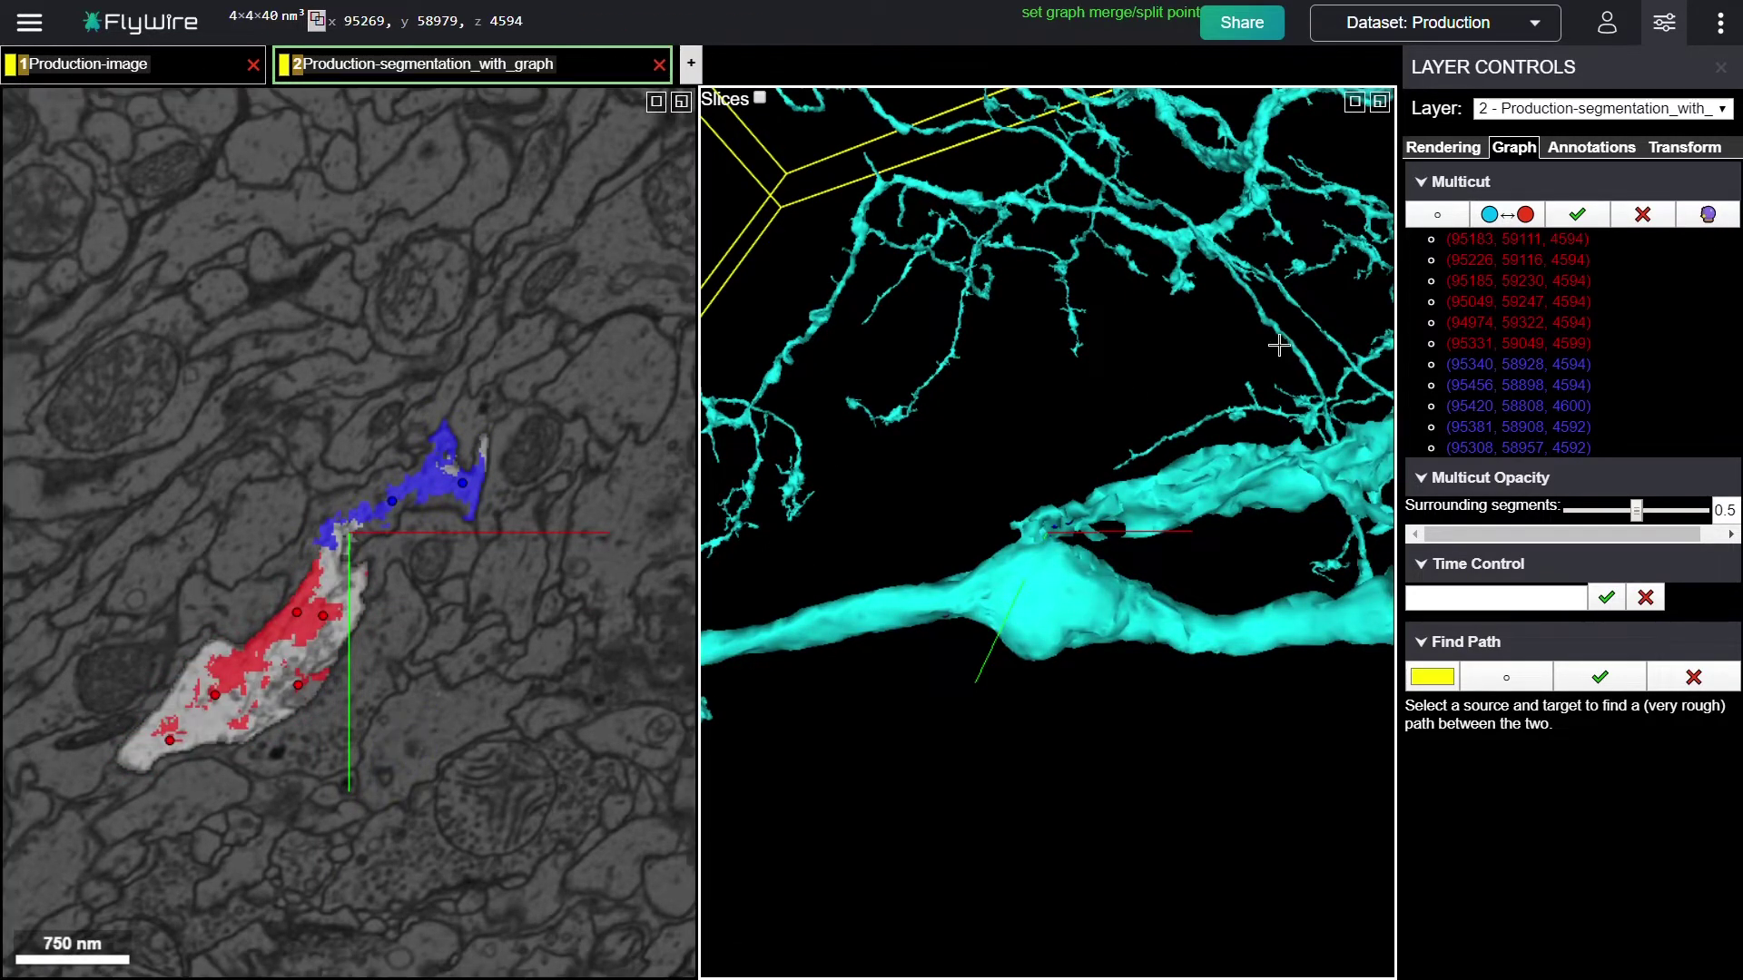
- Execute the multicut with the placed red and blue points and clear all the points
{"action": "left_click", "coordinate": [1575, 221]}
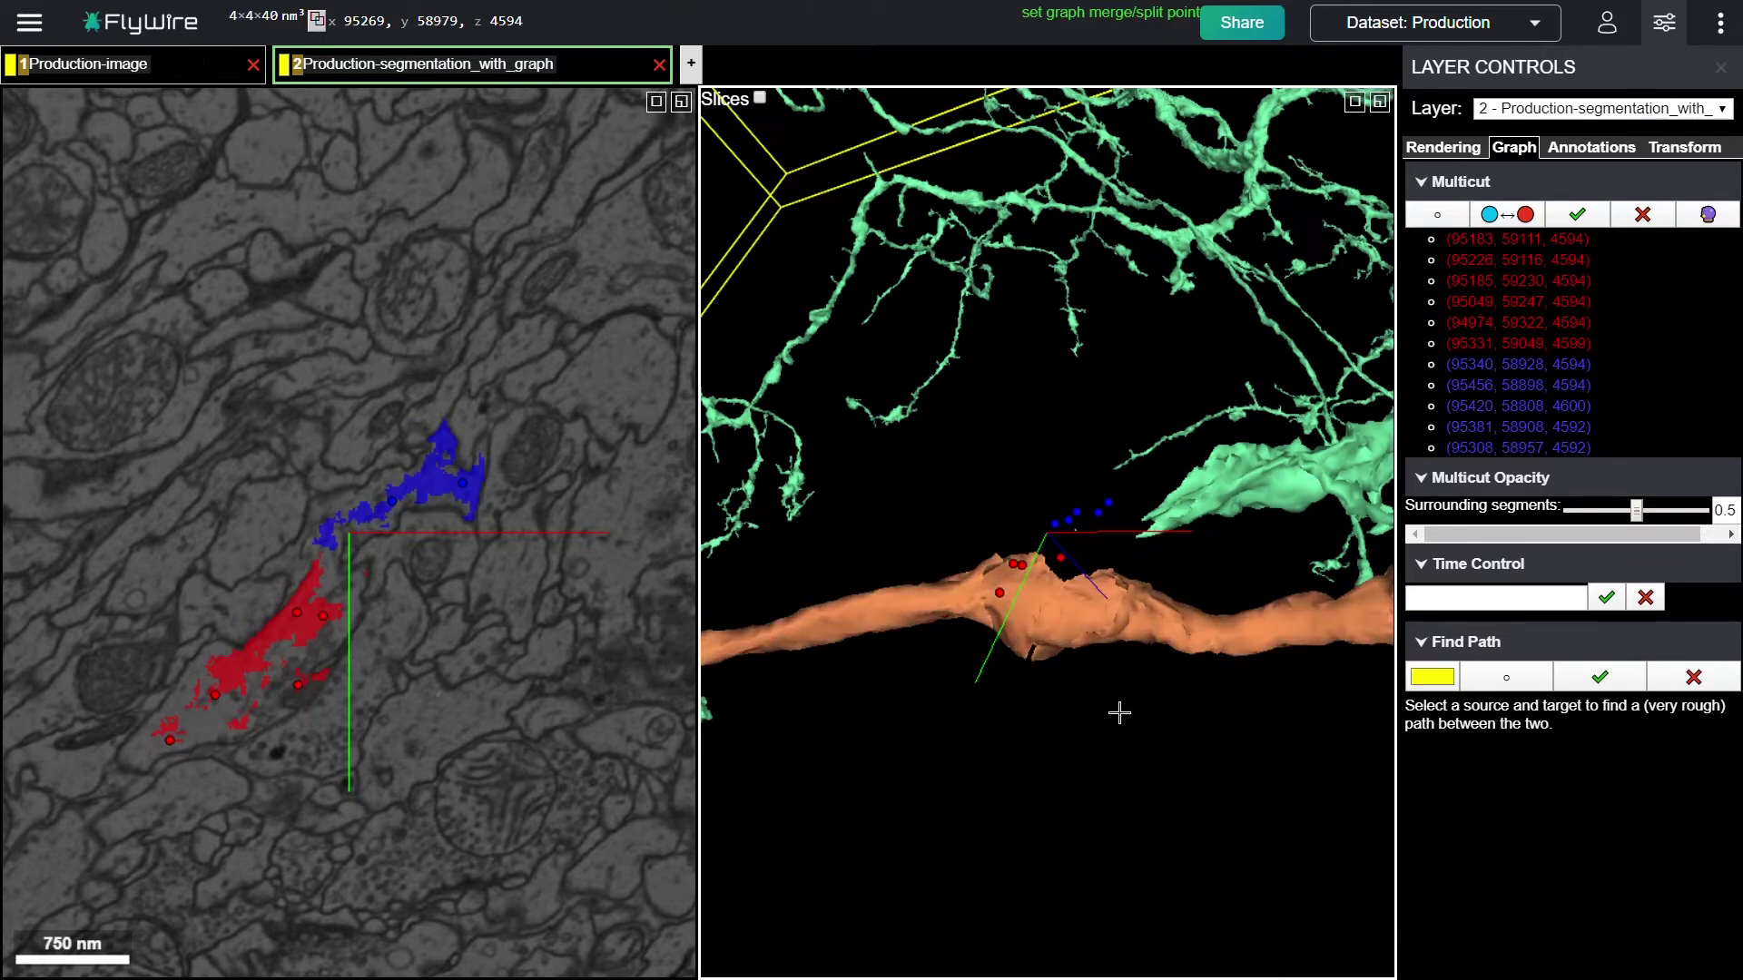
{"action": "left_click", "coordinate": [1643, 215]}
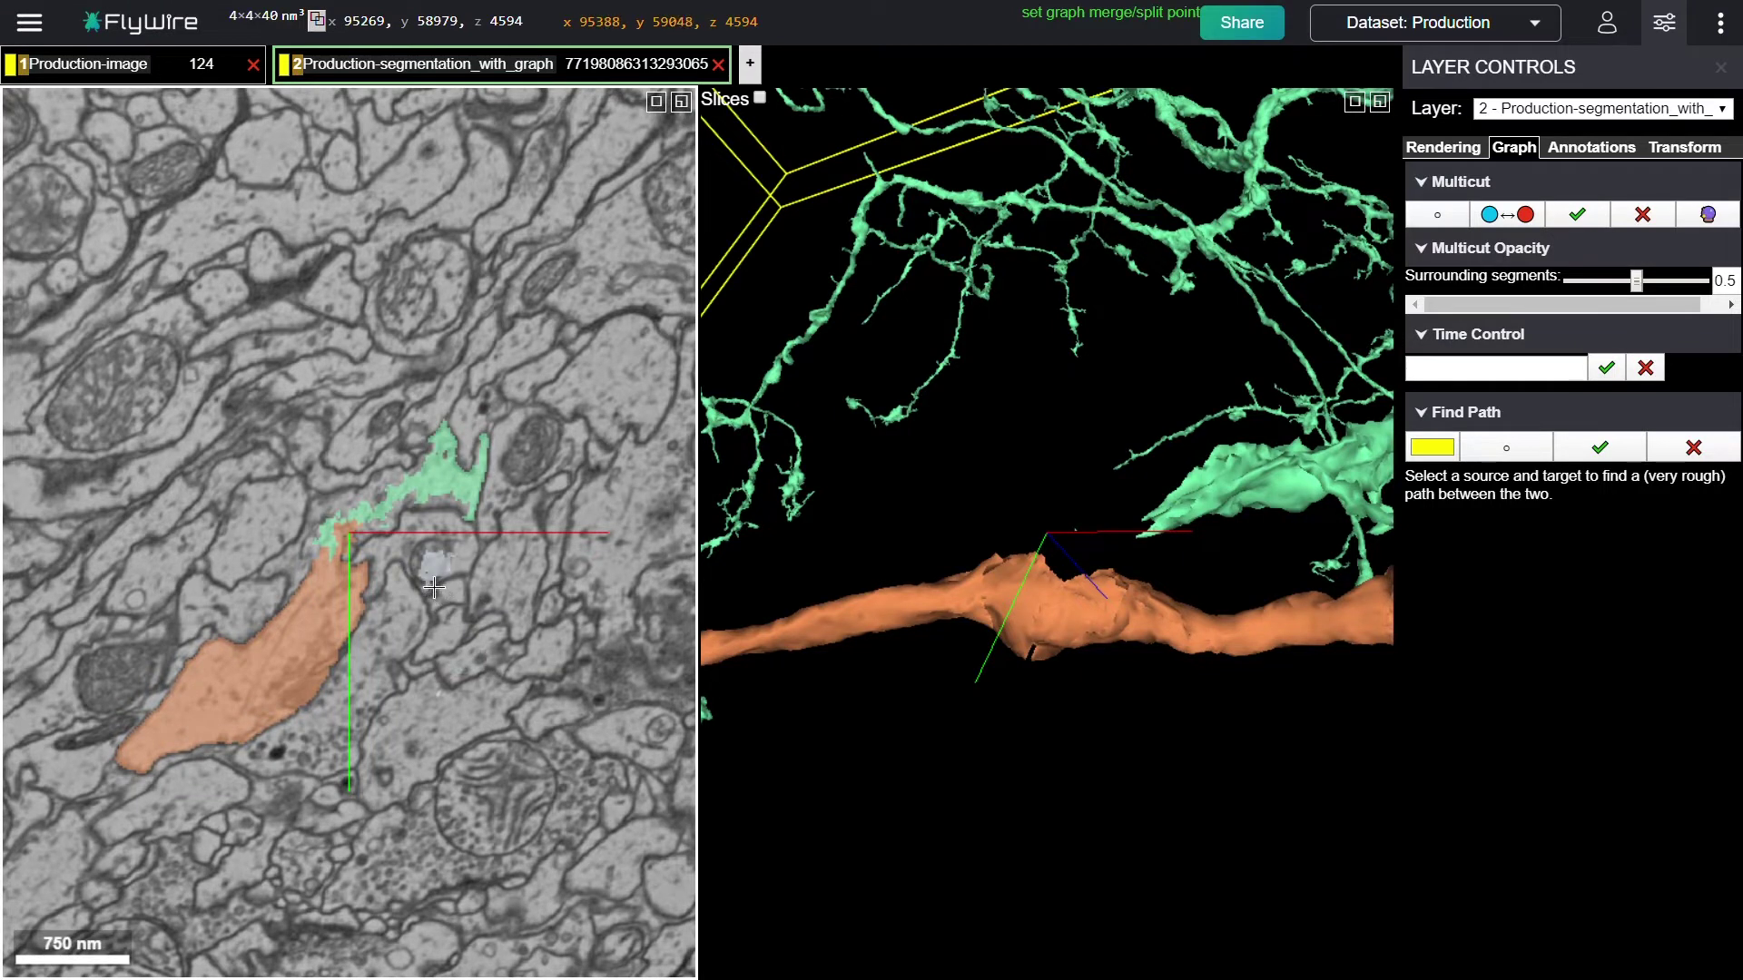
- Examine the boundary between the two separated segments at the junction in slices 4590 to 4600
{"action": "scroll", "coordinate": [434, 589], "scroll_direction": "up", "scroll_amount": 4}
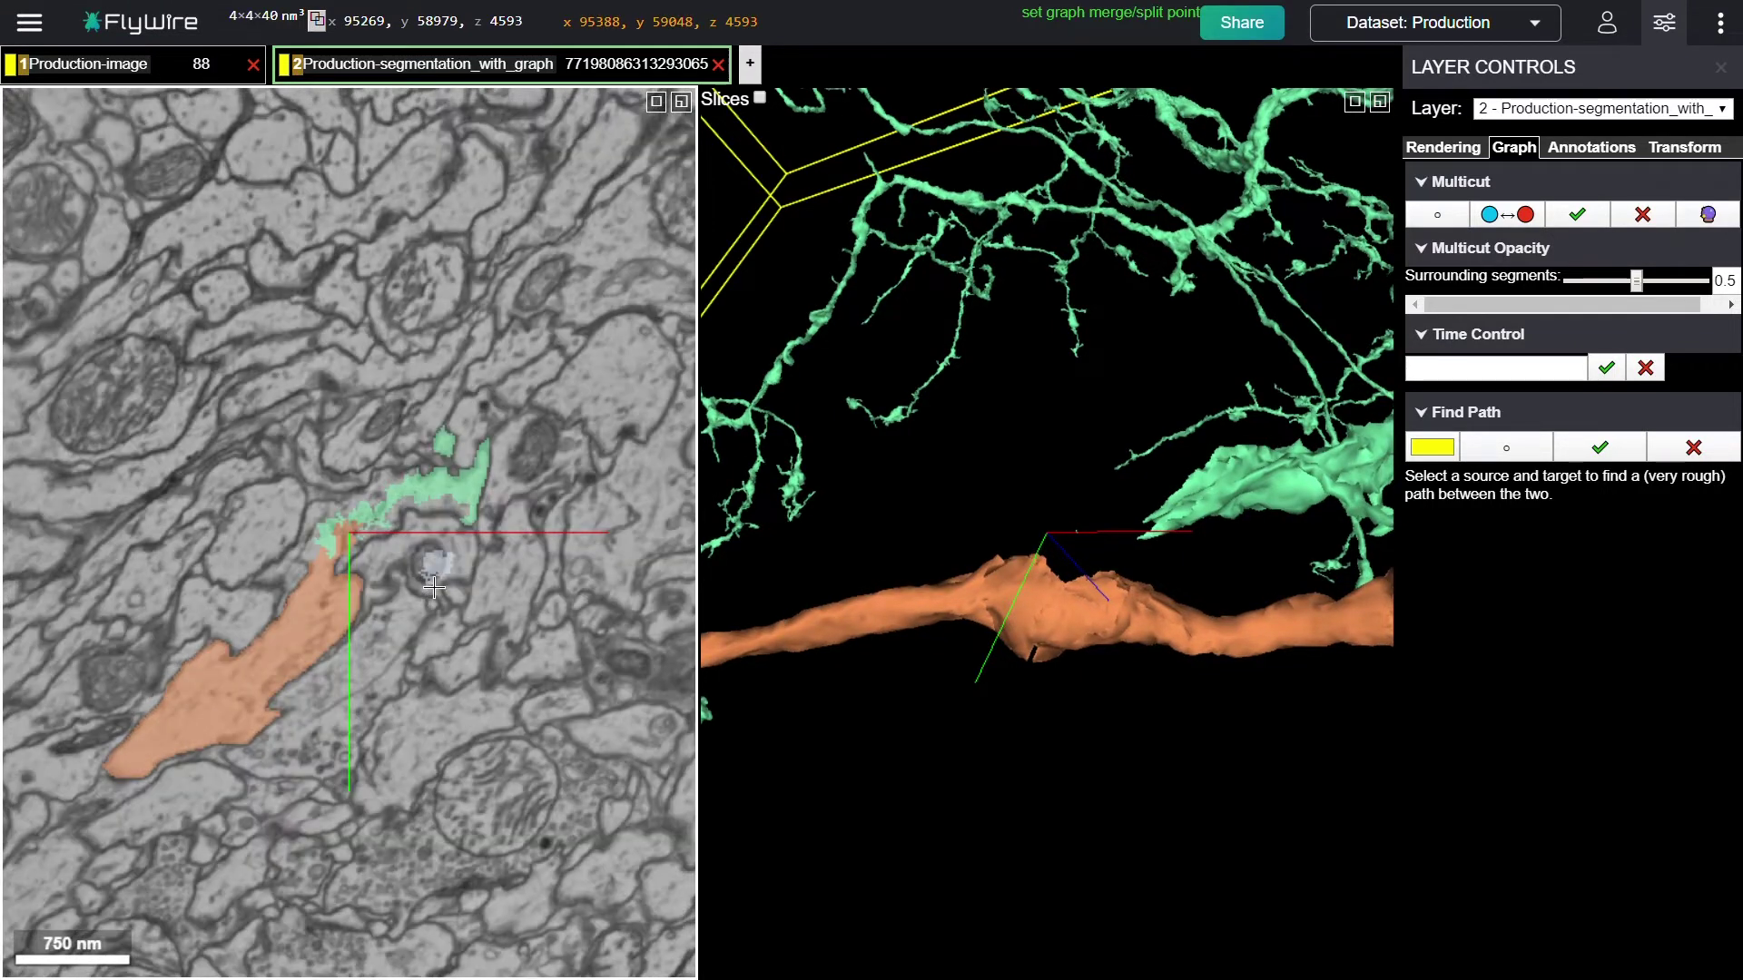
{"action": "scroll", "coordinate": [434, 589], "scroll_direction": "down", "scroll_amount": 4}
{"action": "scroll", "coordinate": [434, 589], "scroll_direction": "down", "scroll_amount": 4}
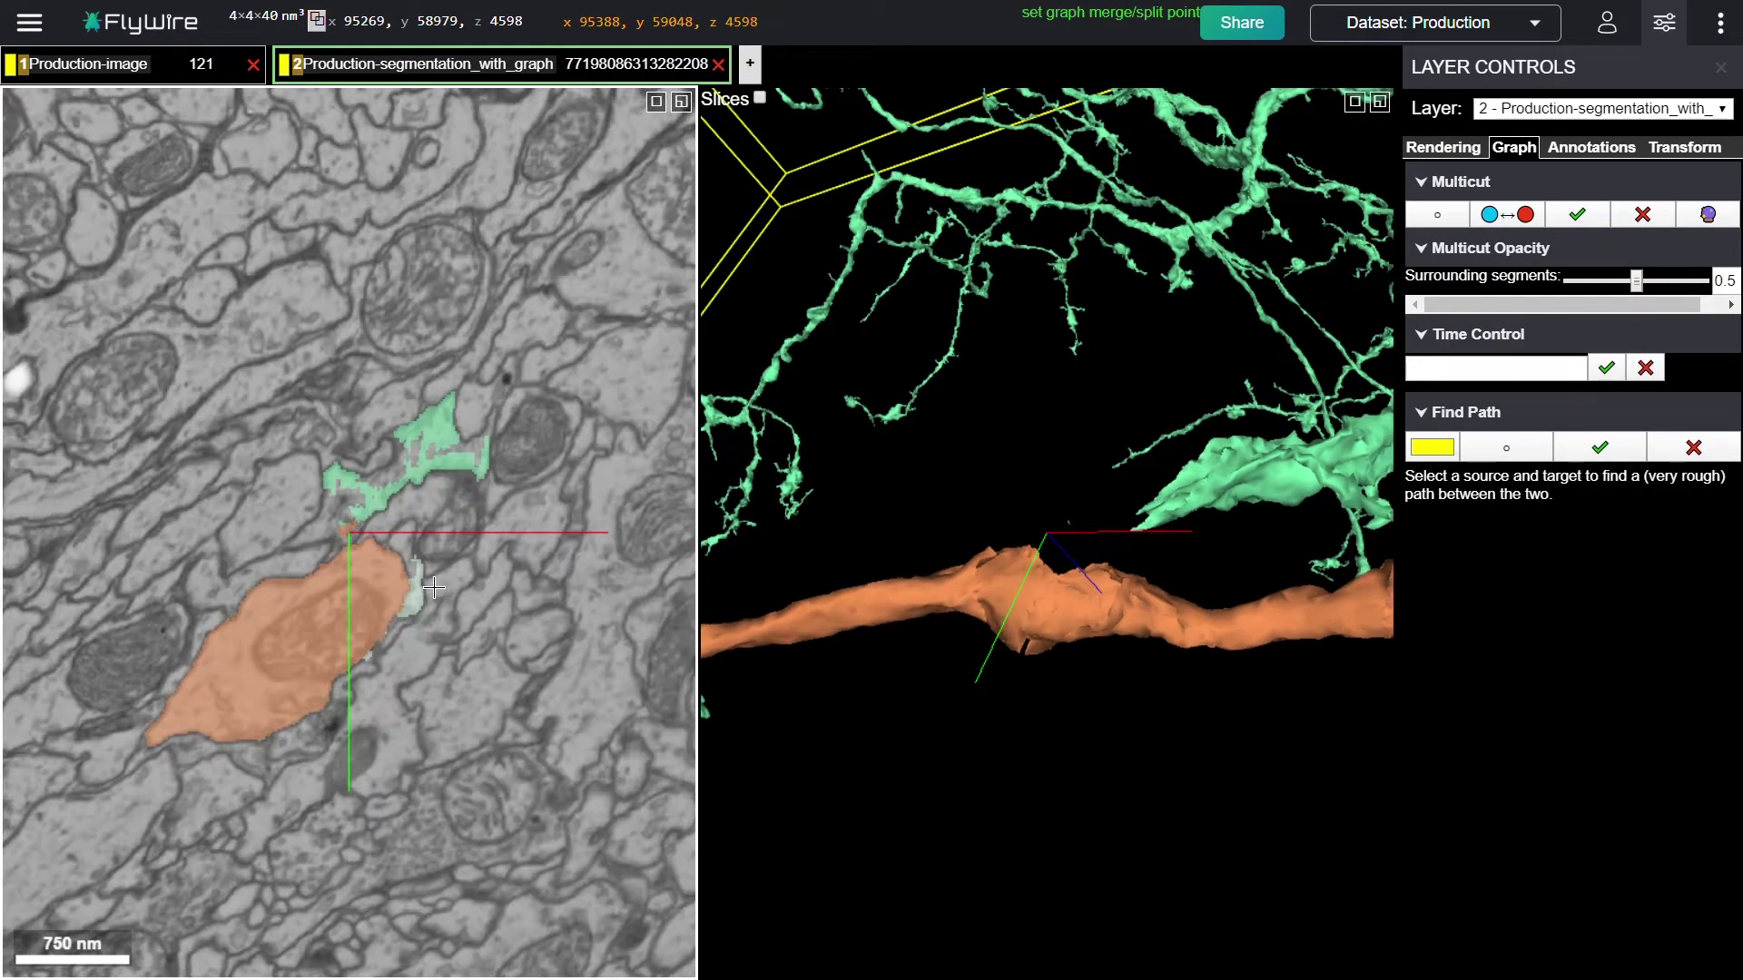
{"action": "scroll", "coordinate": [434, 588], "scroll_direction": "down", "scroll_amount": 2}
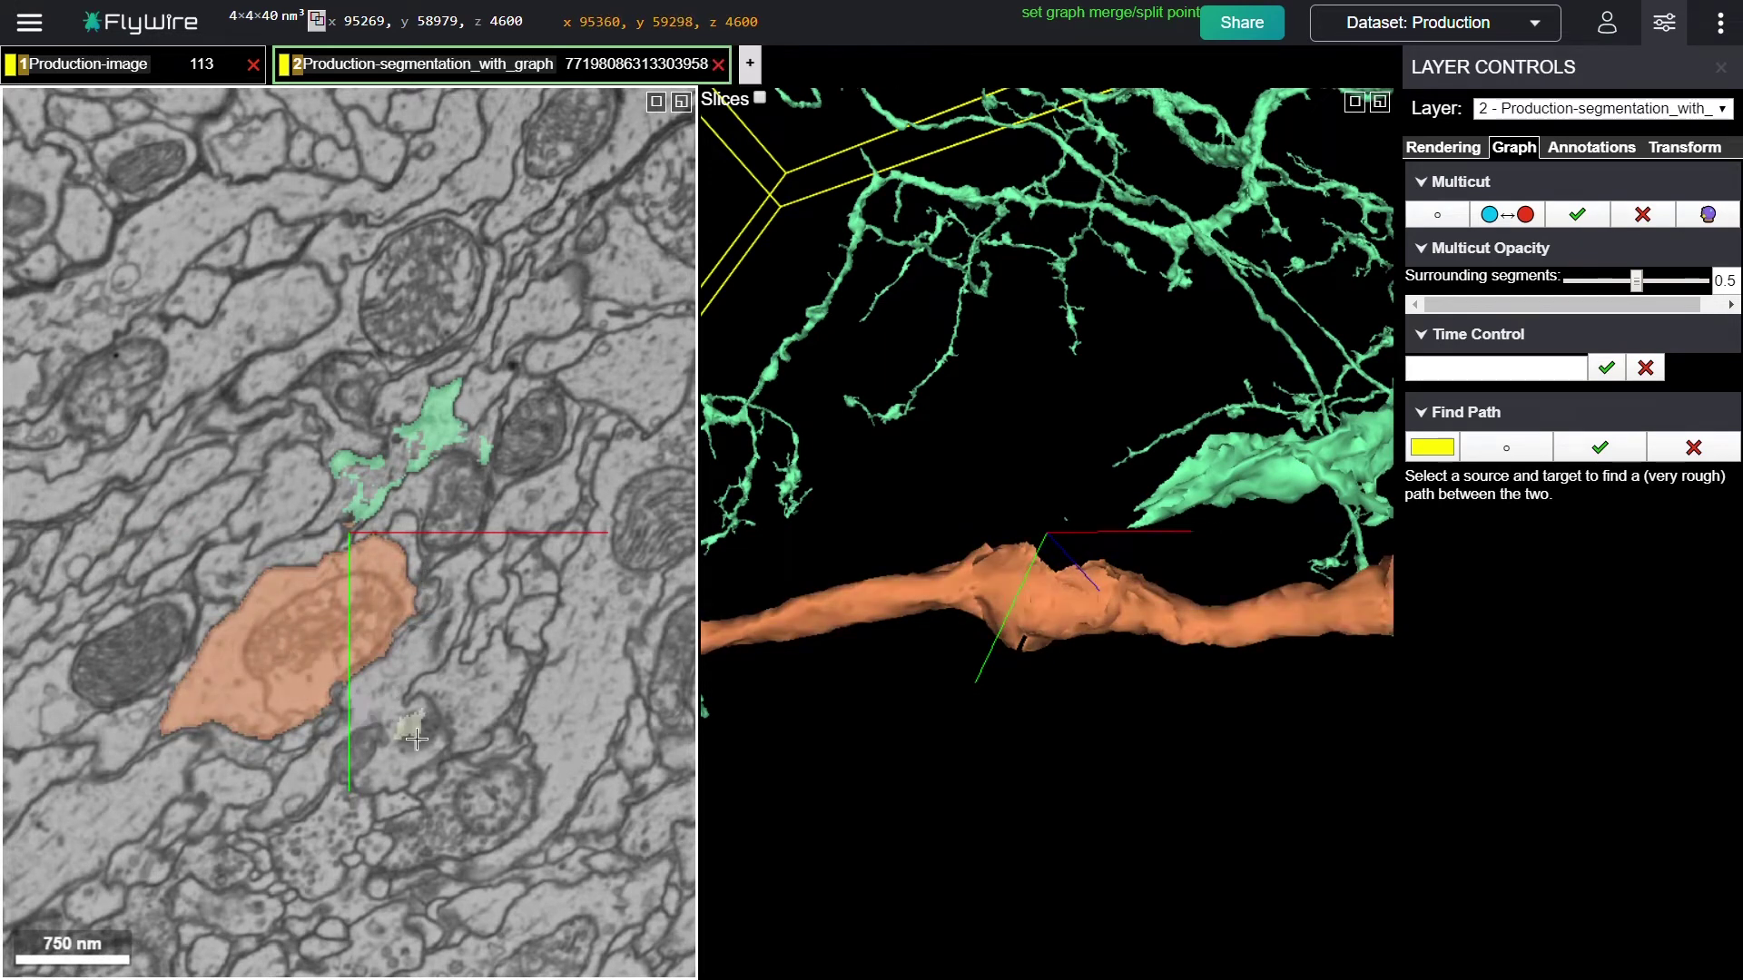
{"action": "scroll", "coordinate": [415, 740], "scroll_direction": "up", "scroll_amount": 8}
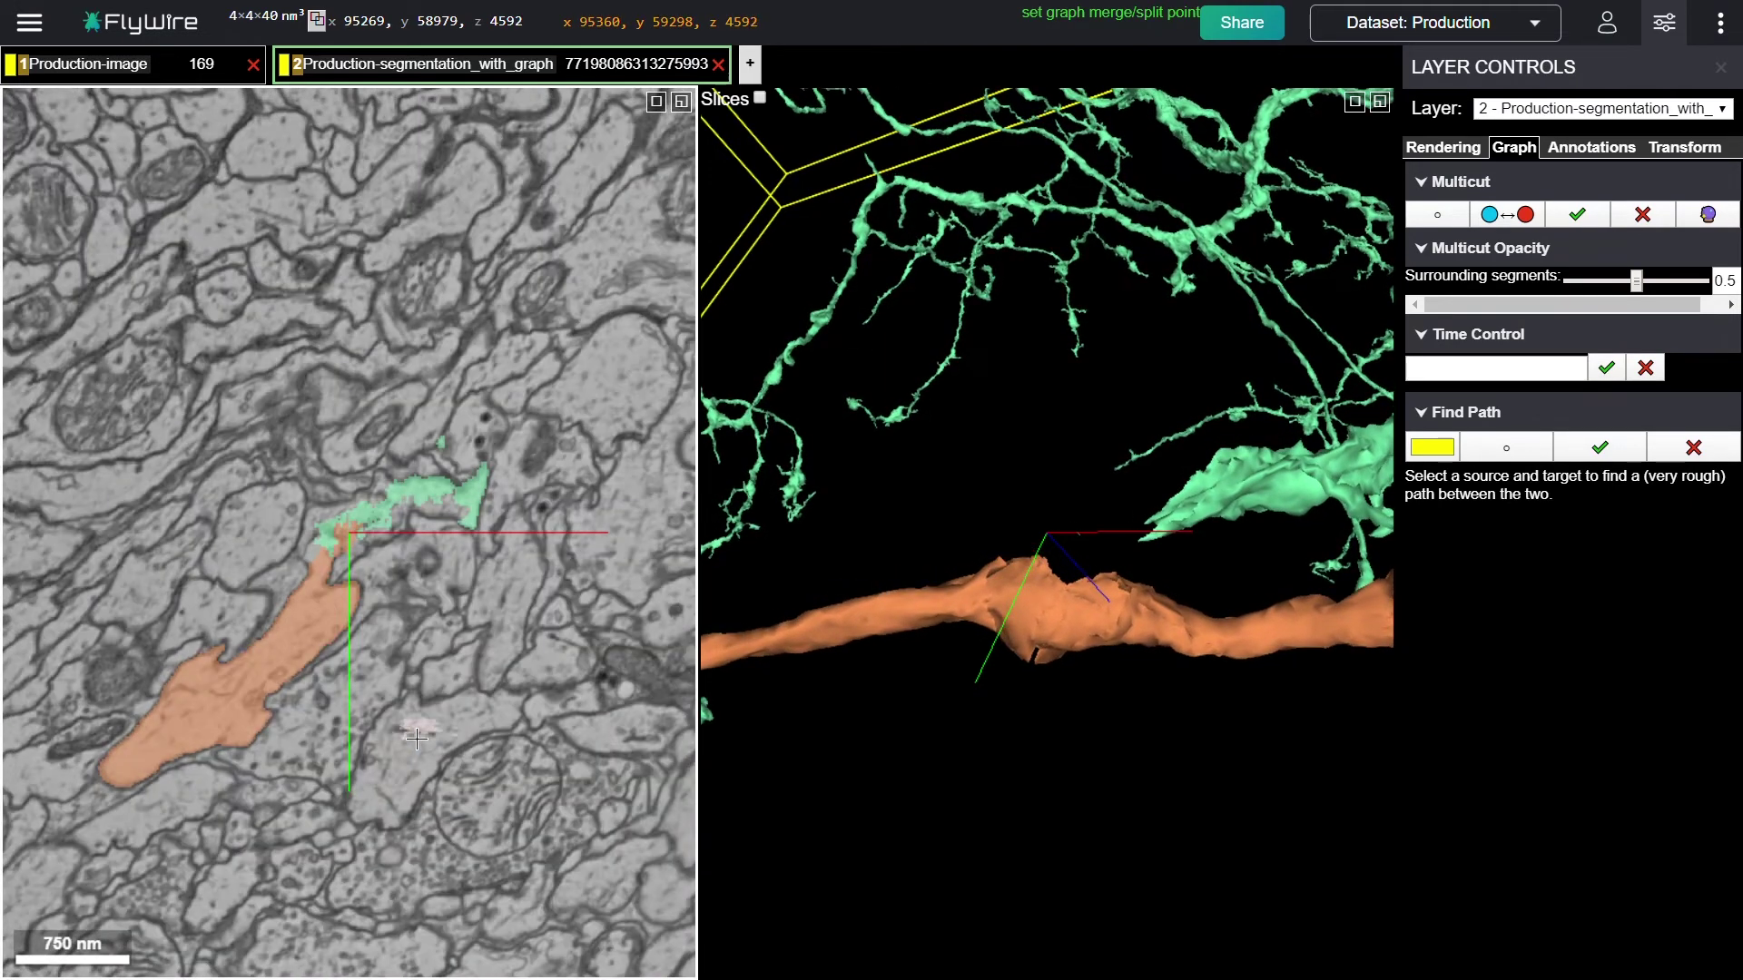
{"action": "scroll", "coordinate": [415, 740], "scroll_direction": "up", "scroll_amount": 2}
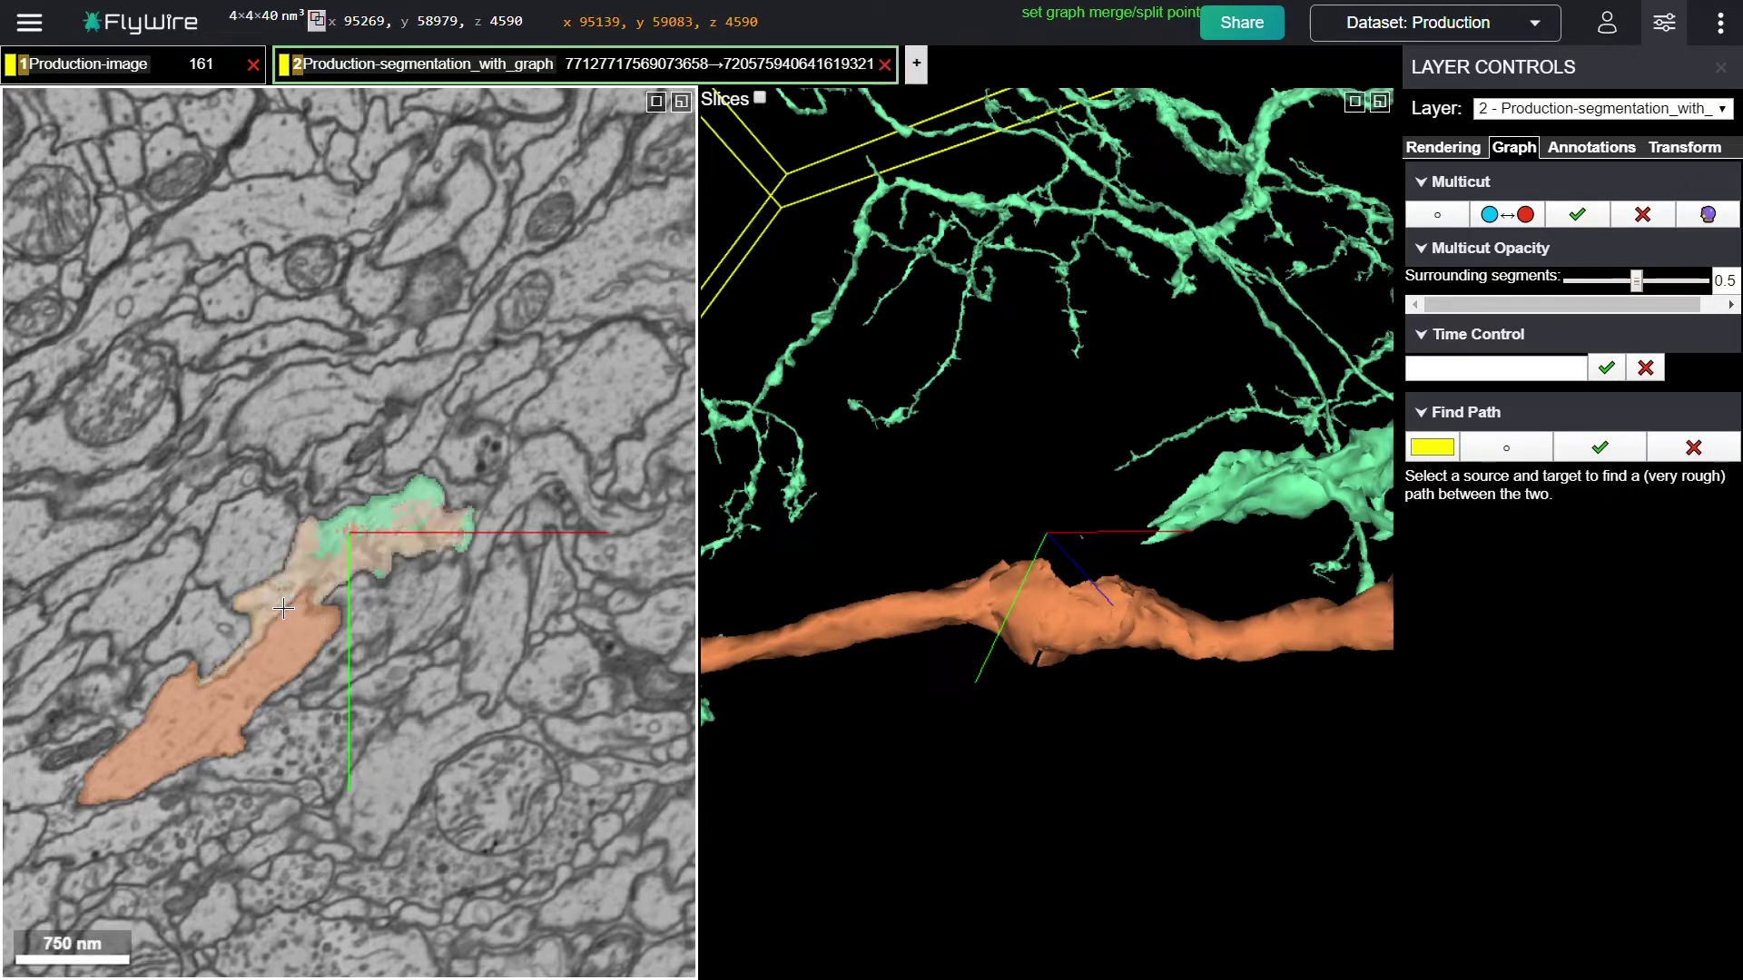
- Display the neuron segment lying between the separated parts in slice 4590 and recolour the segments so they contrast
{"action": "double_click", "coordinate": [281, 604]}
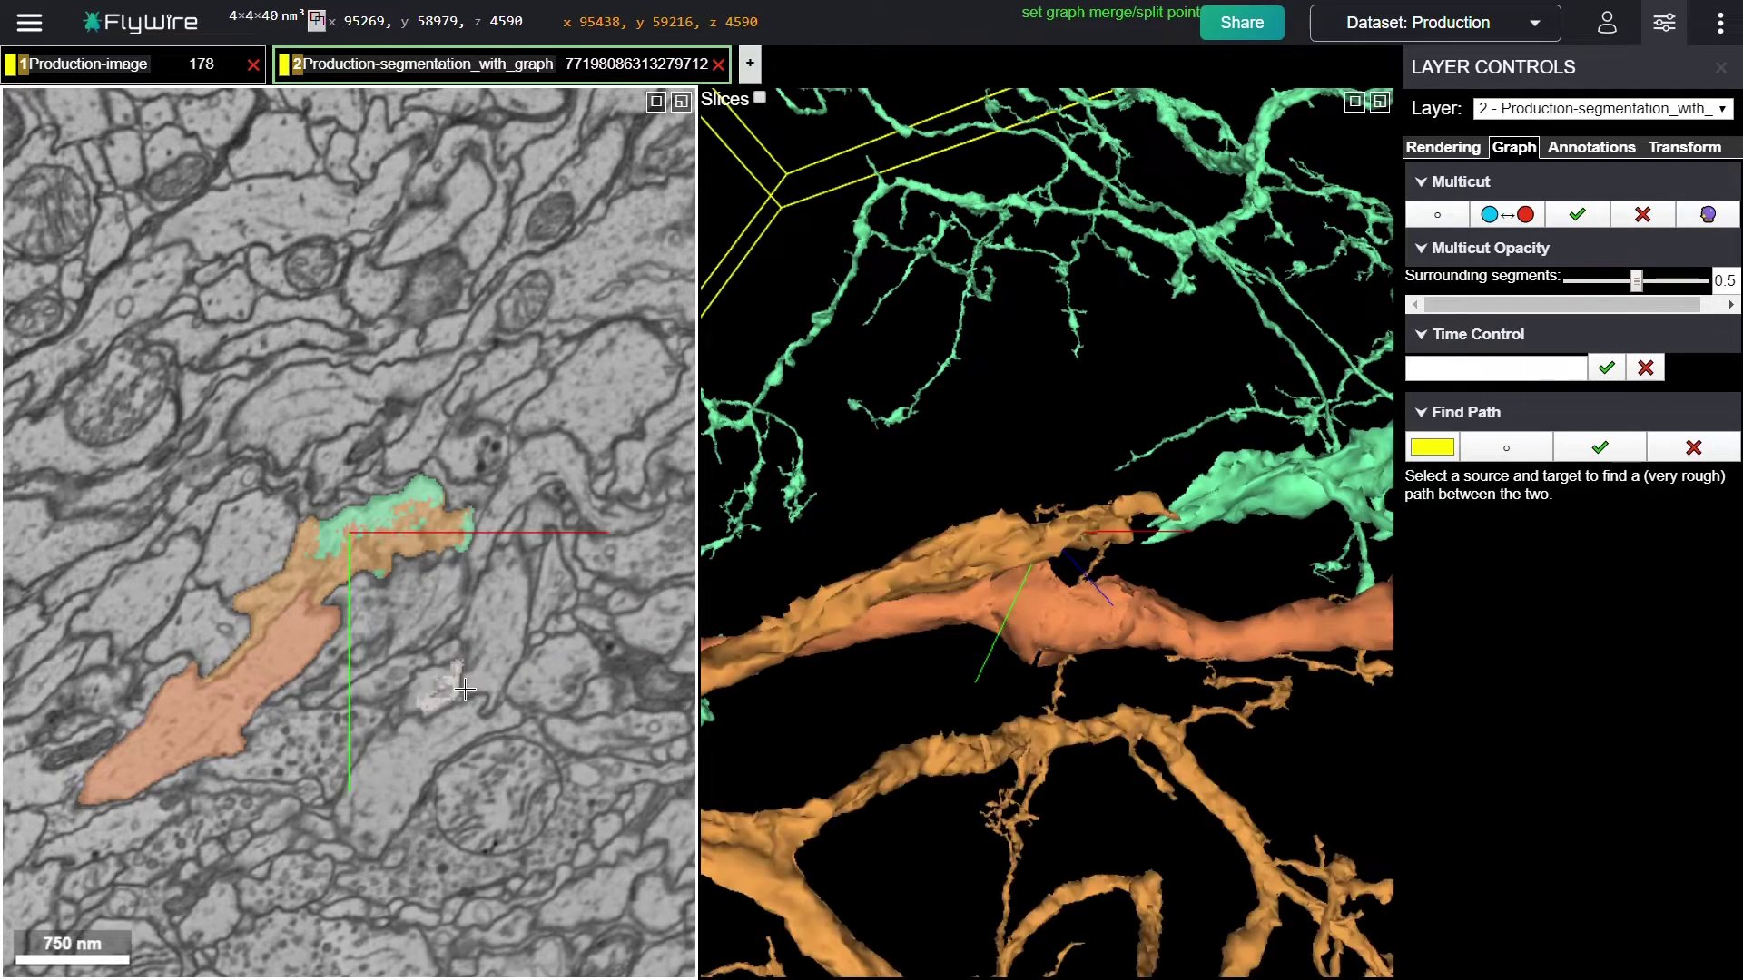
{"action": "left_click", "coordinate": [301, 668], "text": "ctrl"}
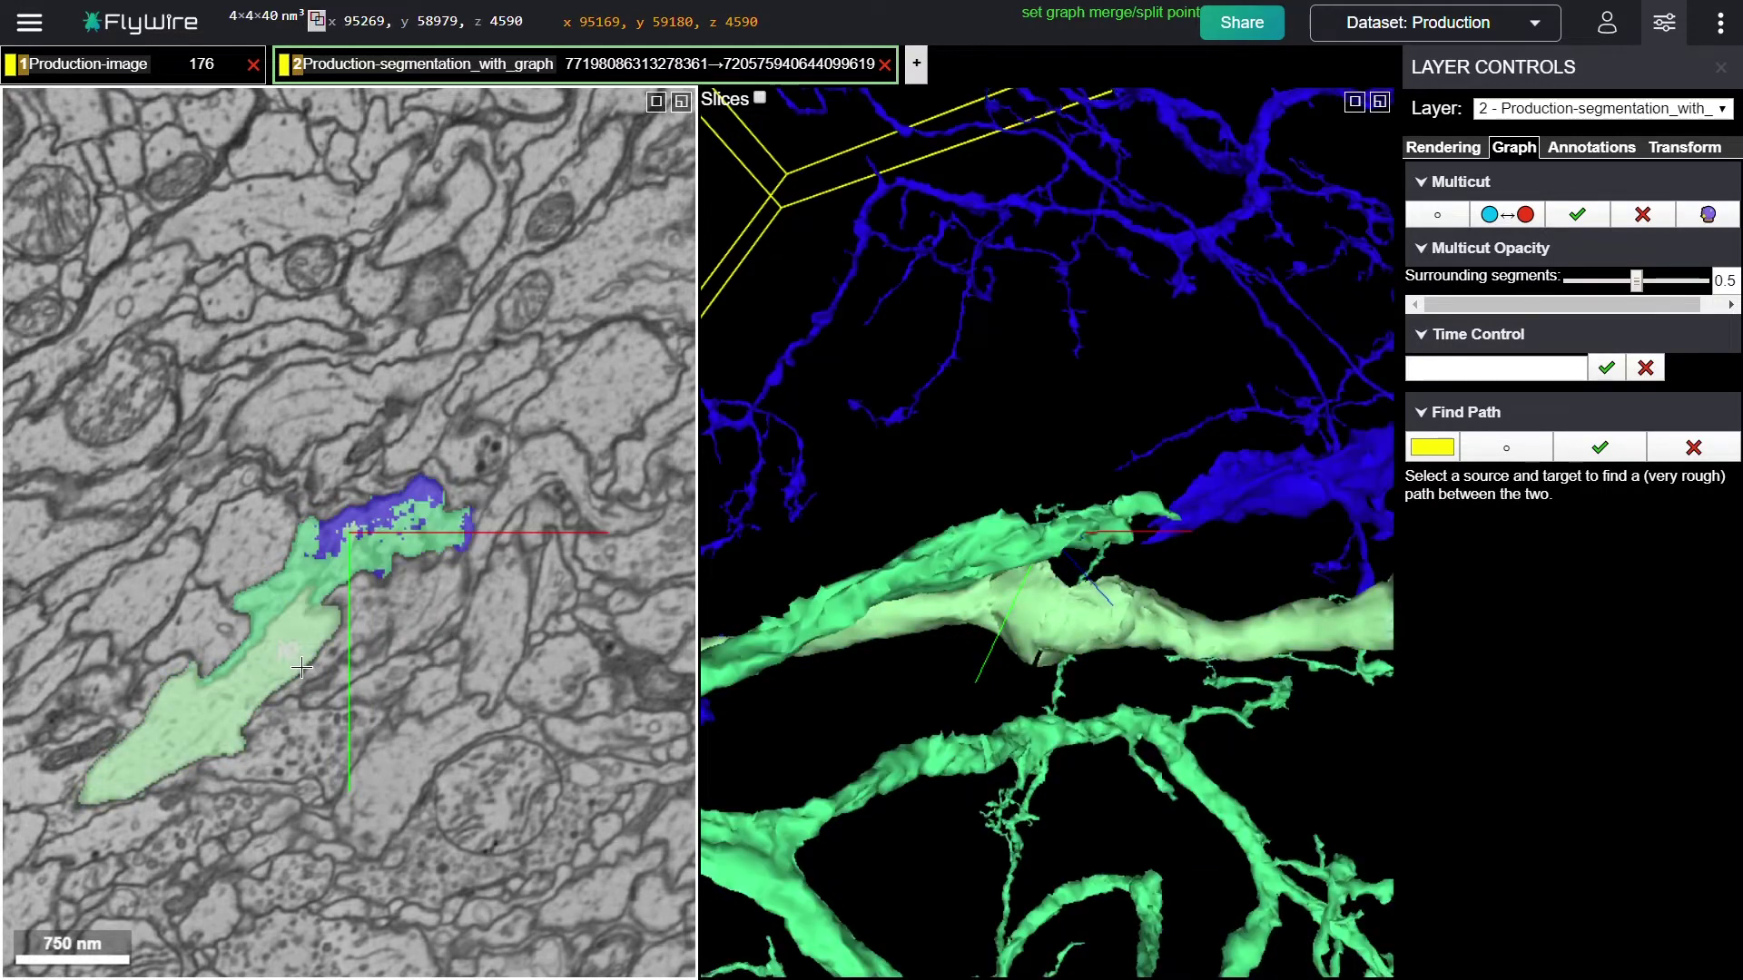
{"action": "key", "text": "l"}
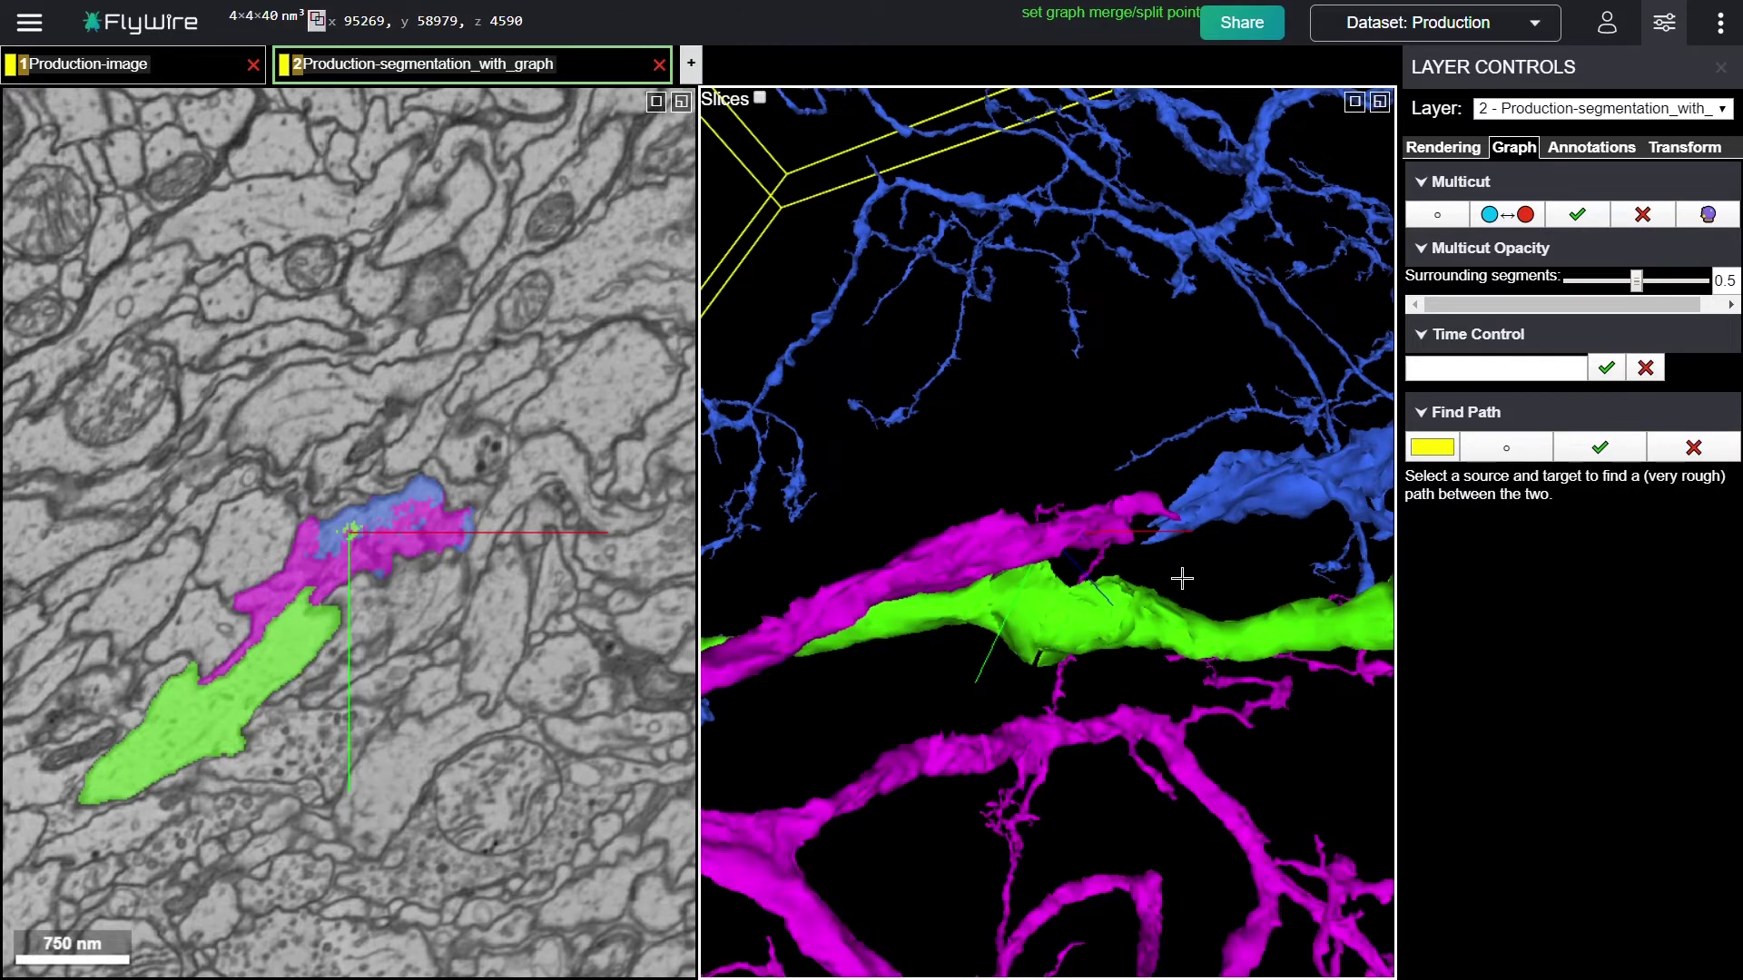
- Examine the magenta, blue and green neurons in 3D, from the junction out to their full extent
{"action": "left_click_drag", "start_coordinate": [1182, 581], "coordinate": [1198, 617]}
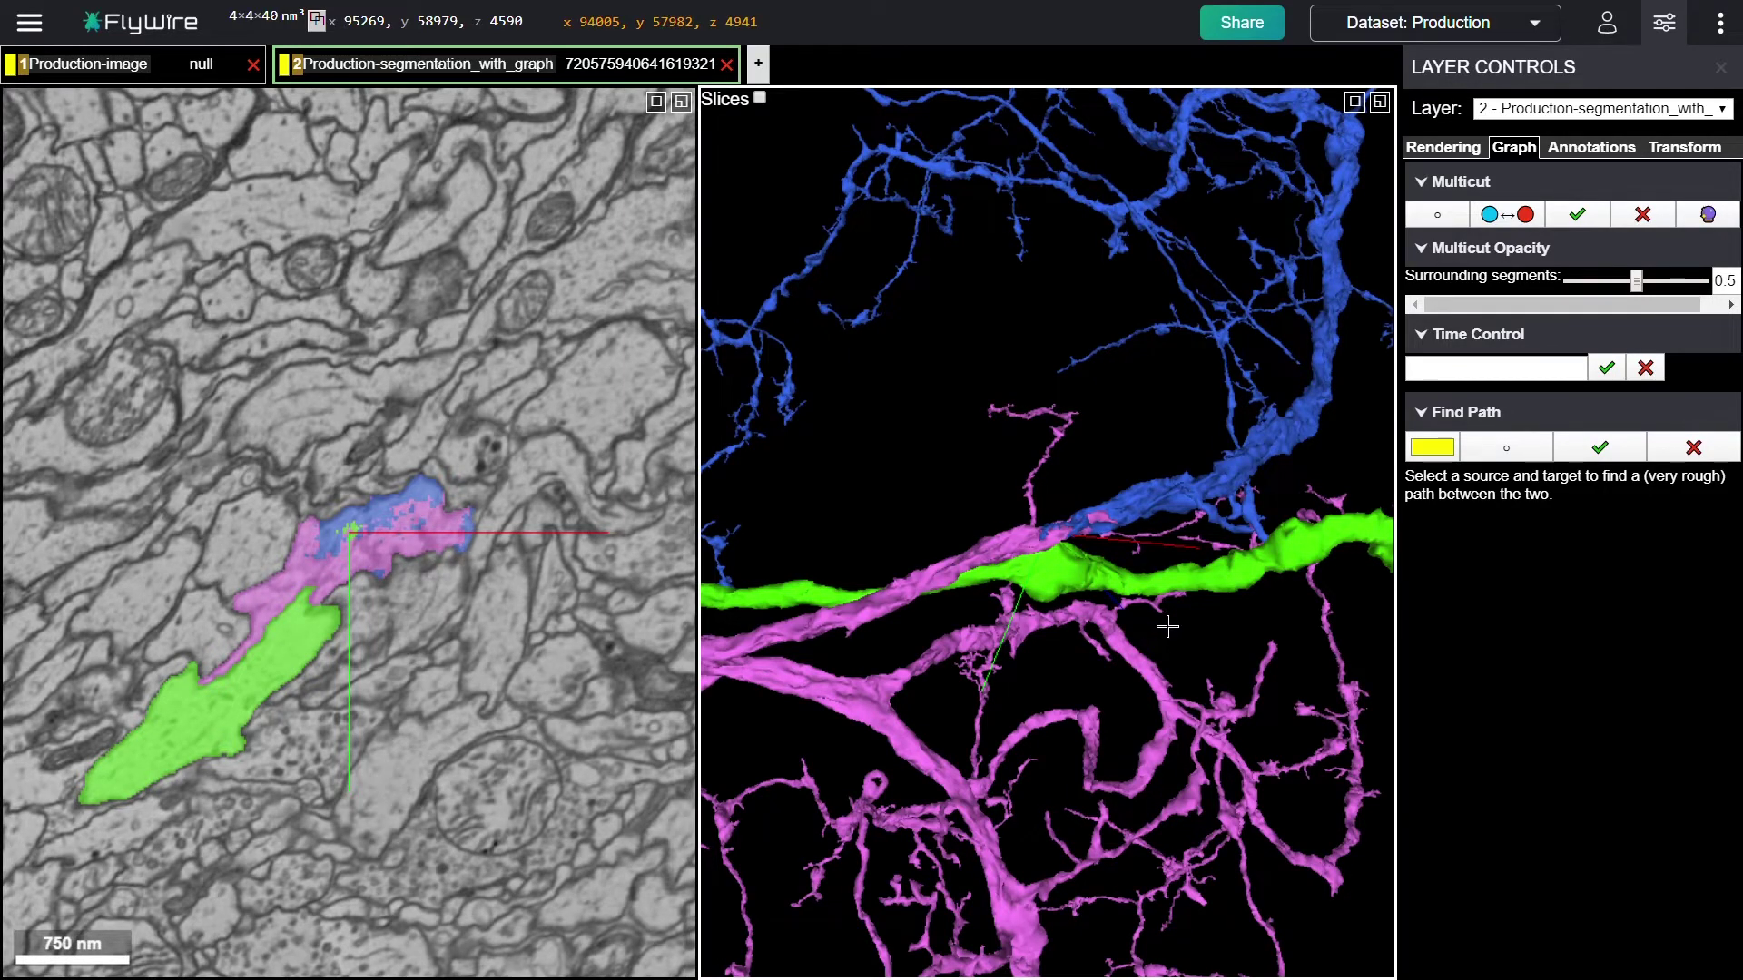
{"action": "scroll", "coordinate": [1168, 626], "scroll_direction": "down", "scroll_amount": 5}
{"action": "scroll", "coordinate": [1168, 627], "scroll_direction": "down", "scroll_amount": 3}
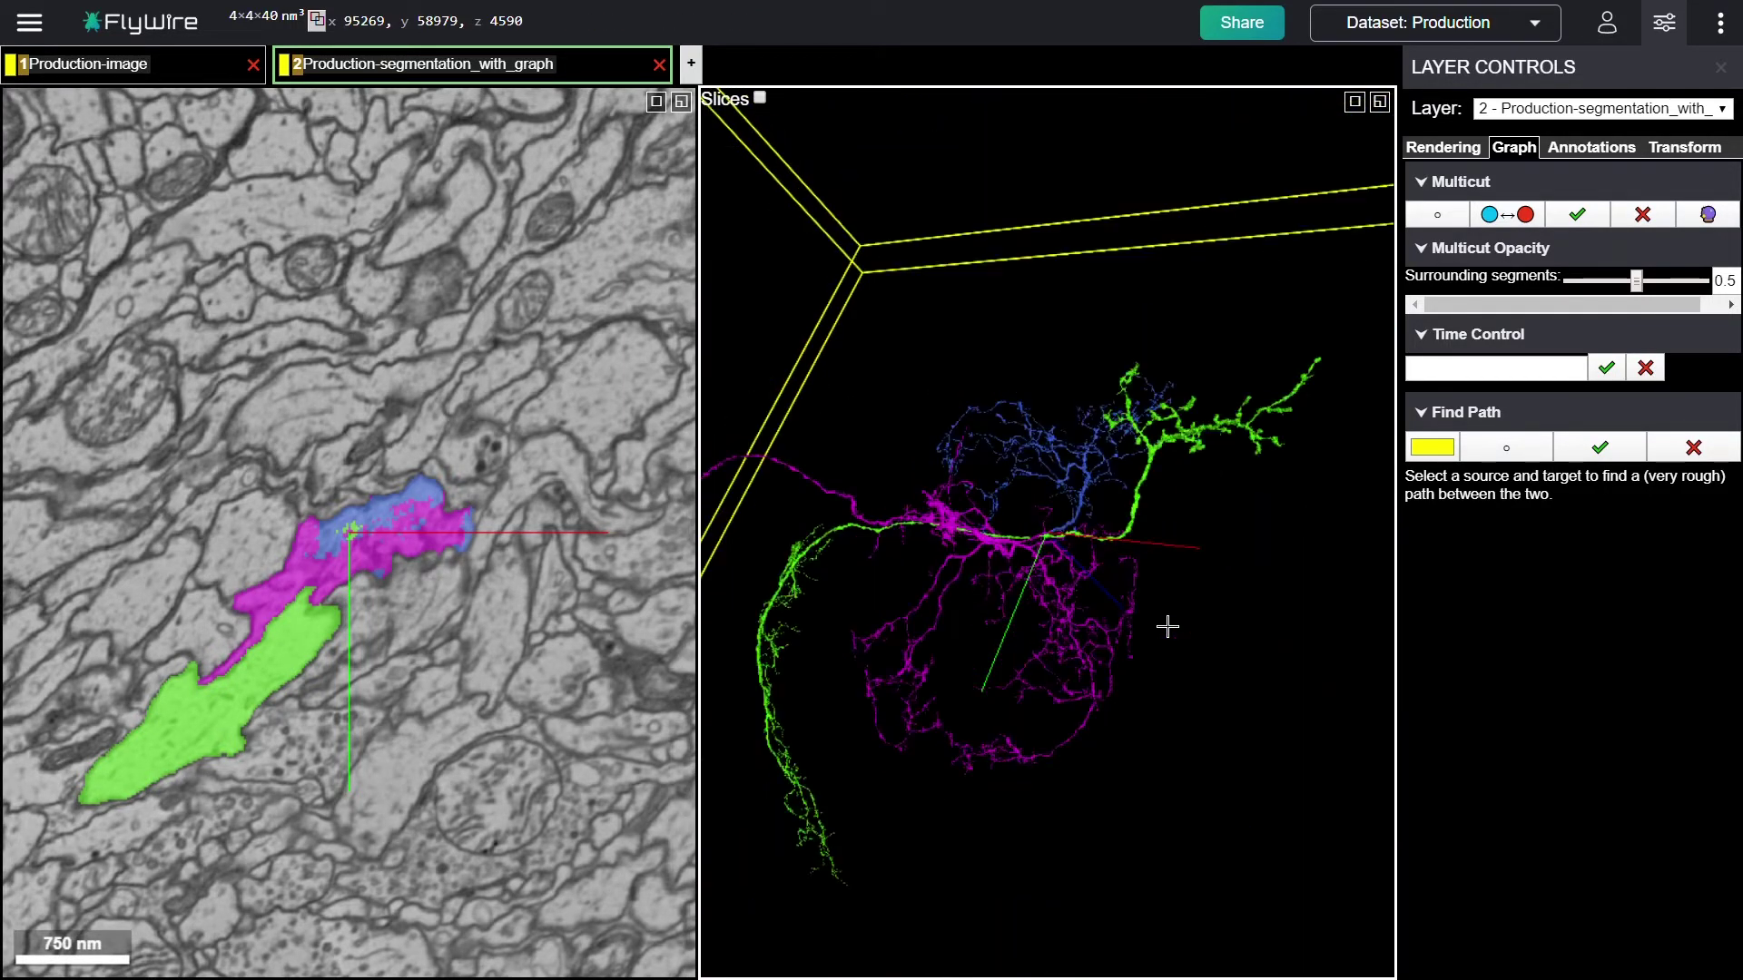
{"action": "left_click_drag", "start_coordinate": [1168, 626], "coordinate": [1089, 554]}
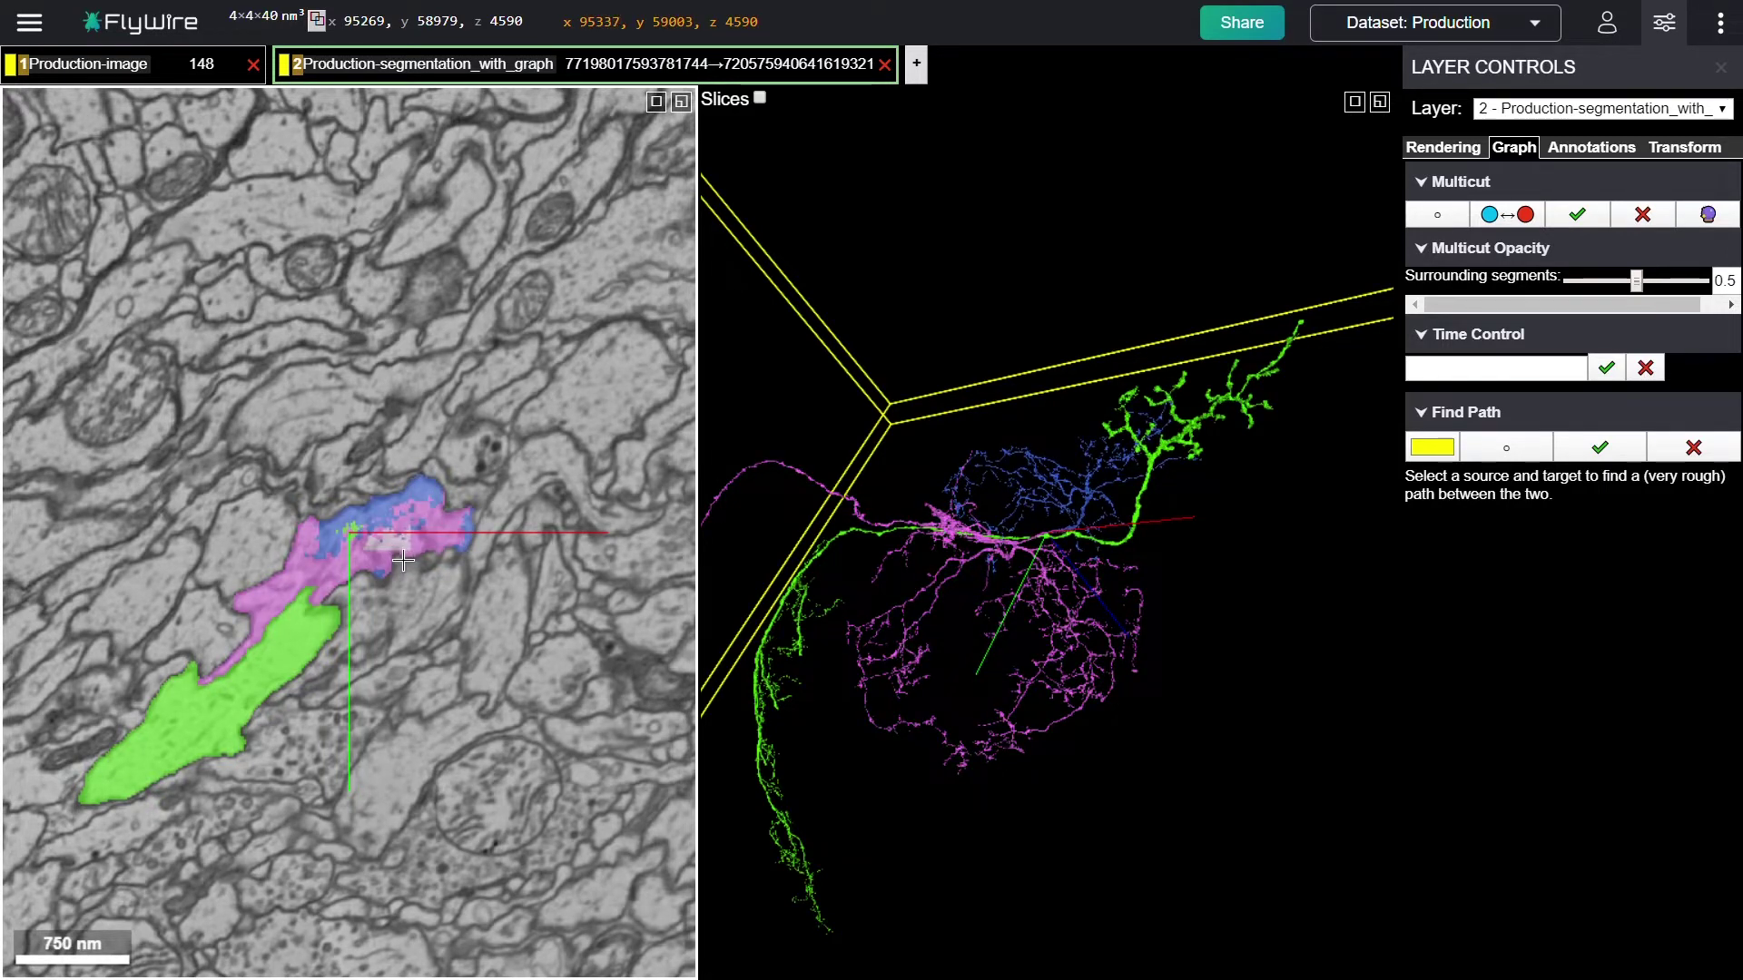
- Merge the magenta segment as source with the blue segment as sink in slice 4590, and deselect the merged neuron
{"action": "key", "text": "m"}
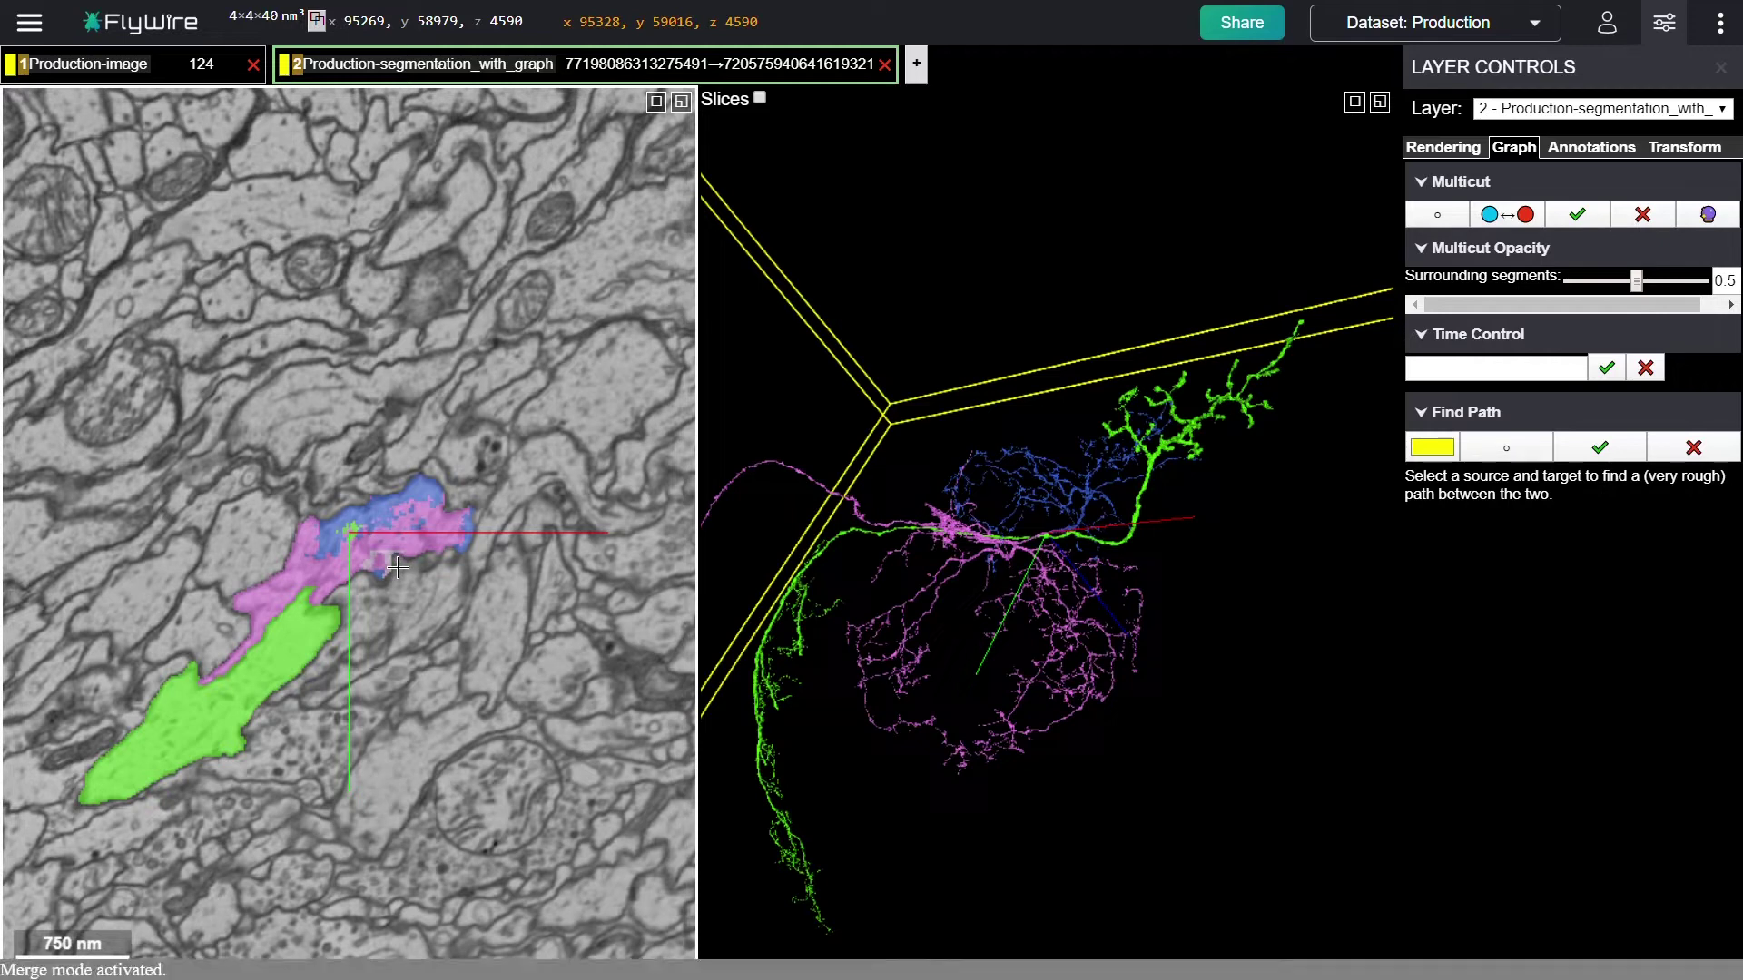
{"action": "left_click", "coordinate": [391, 525]}
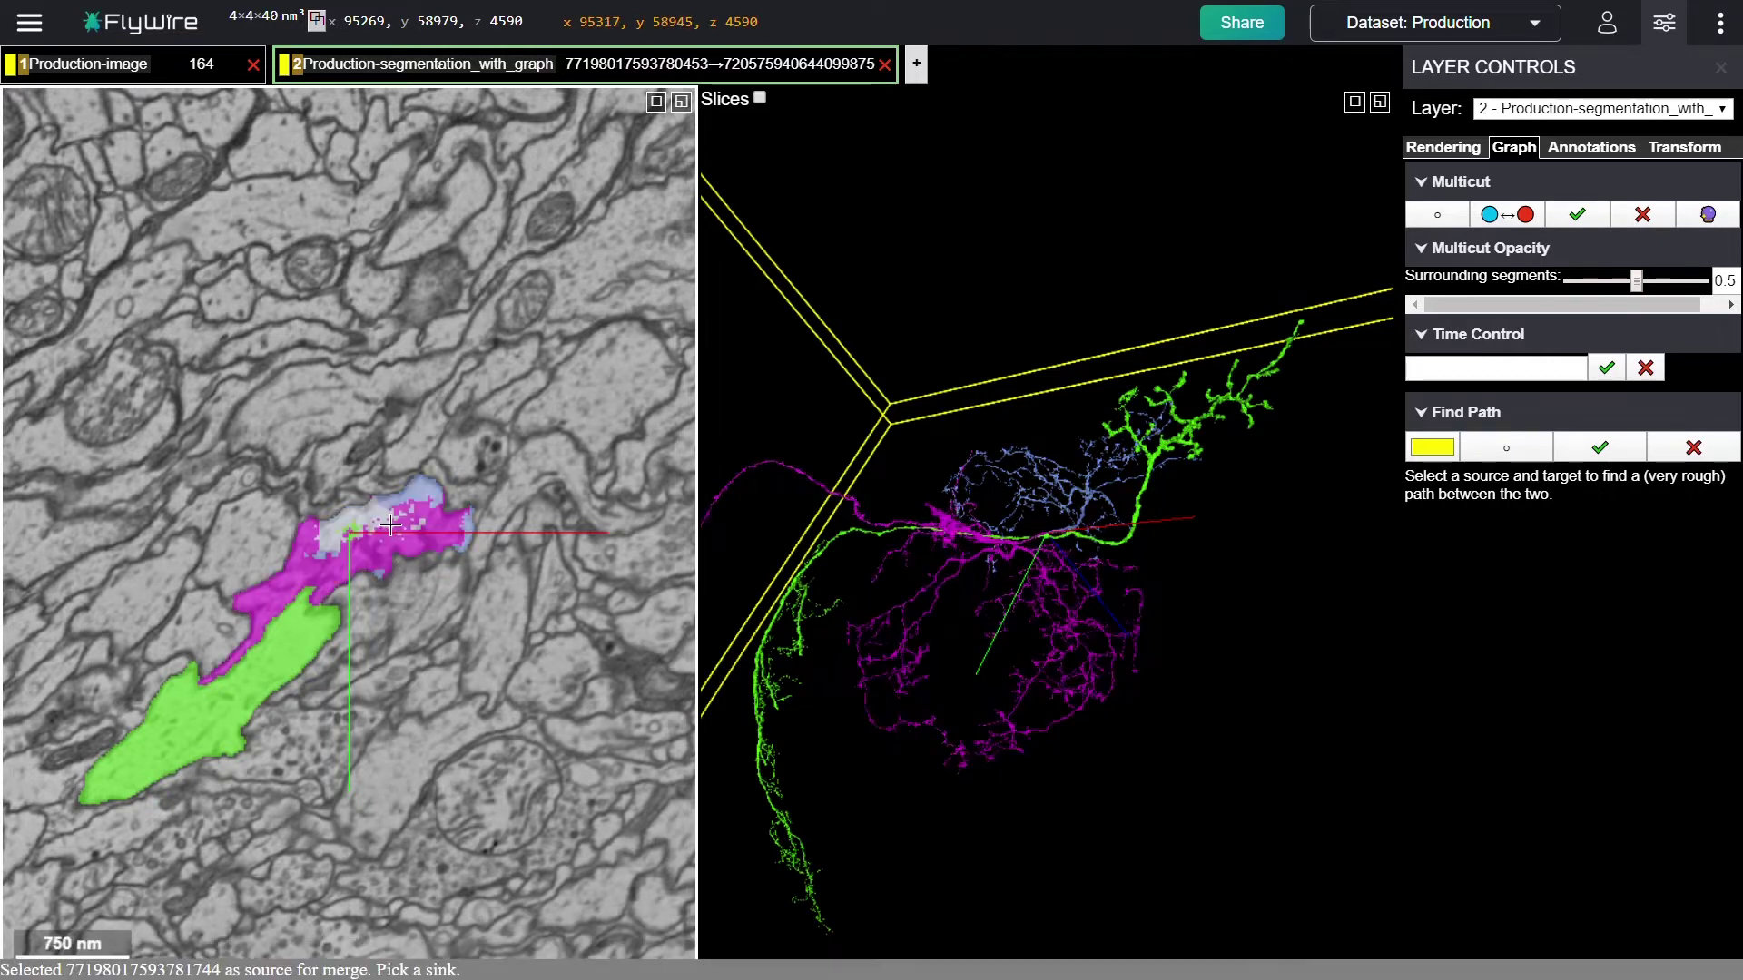
{"action": "left_click", "coordinate": [392, 525]}
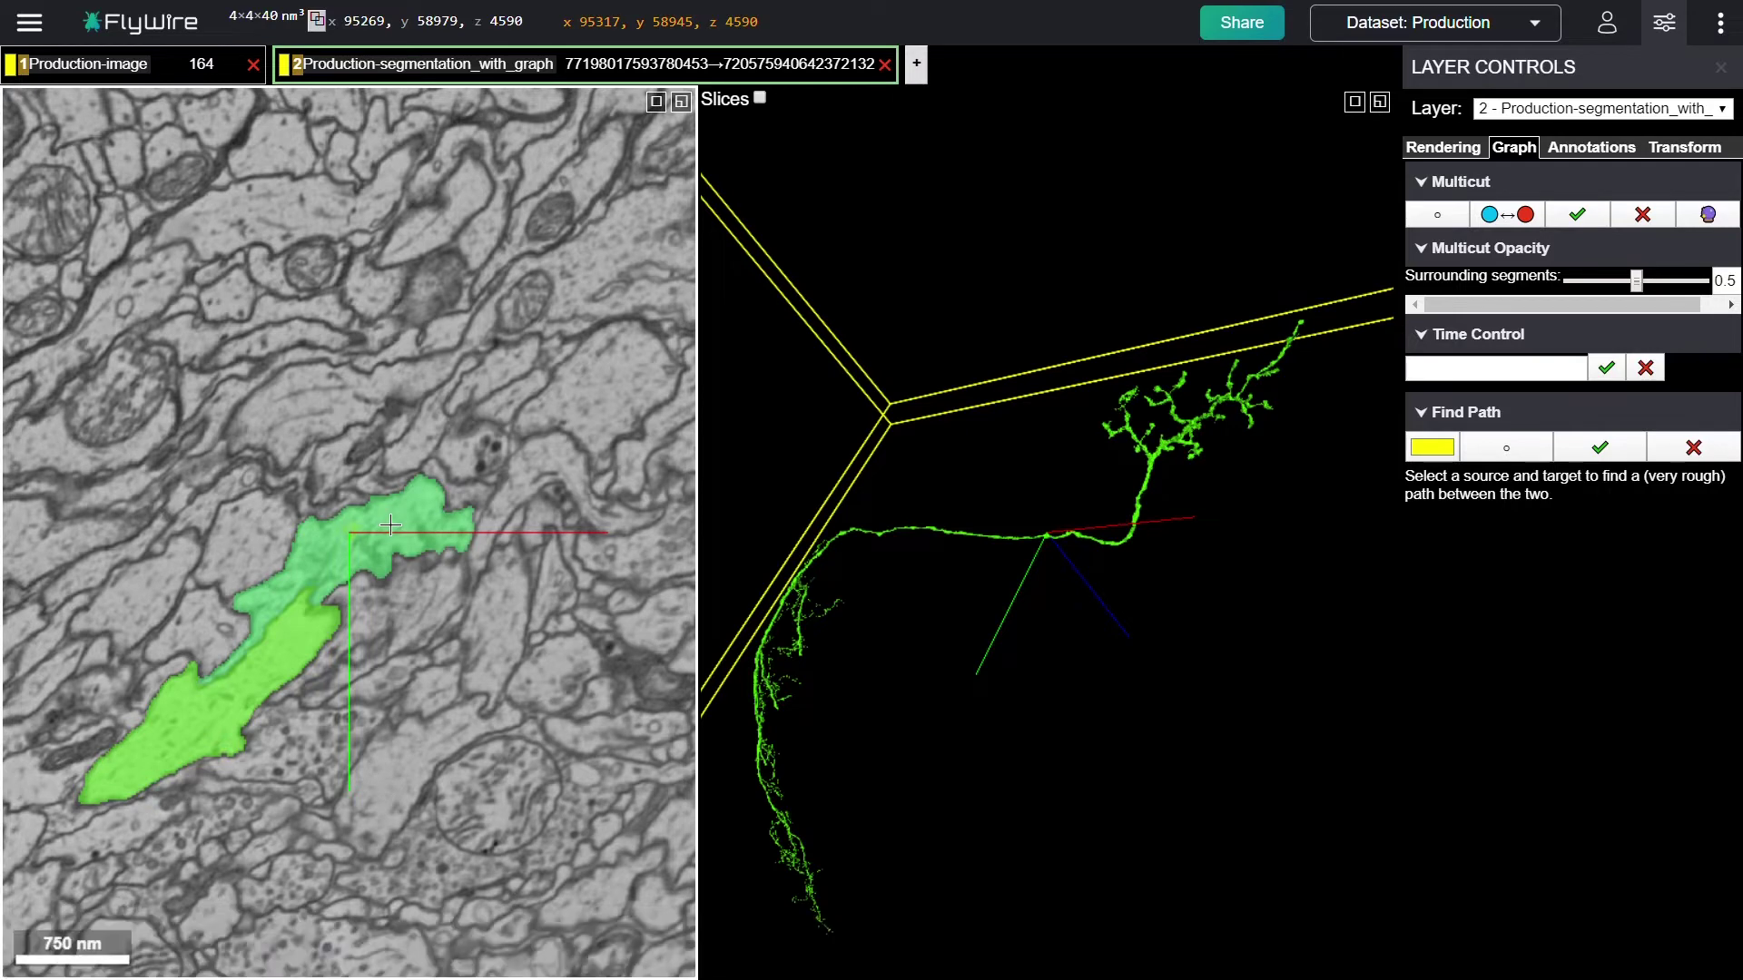
{"action": "double_click", "coordinate": [391, 526]}
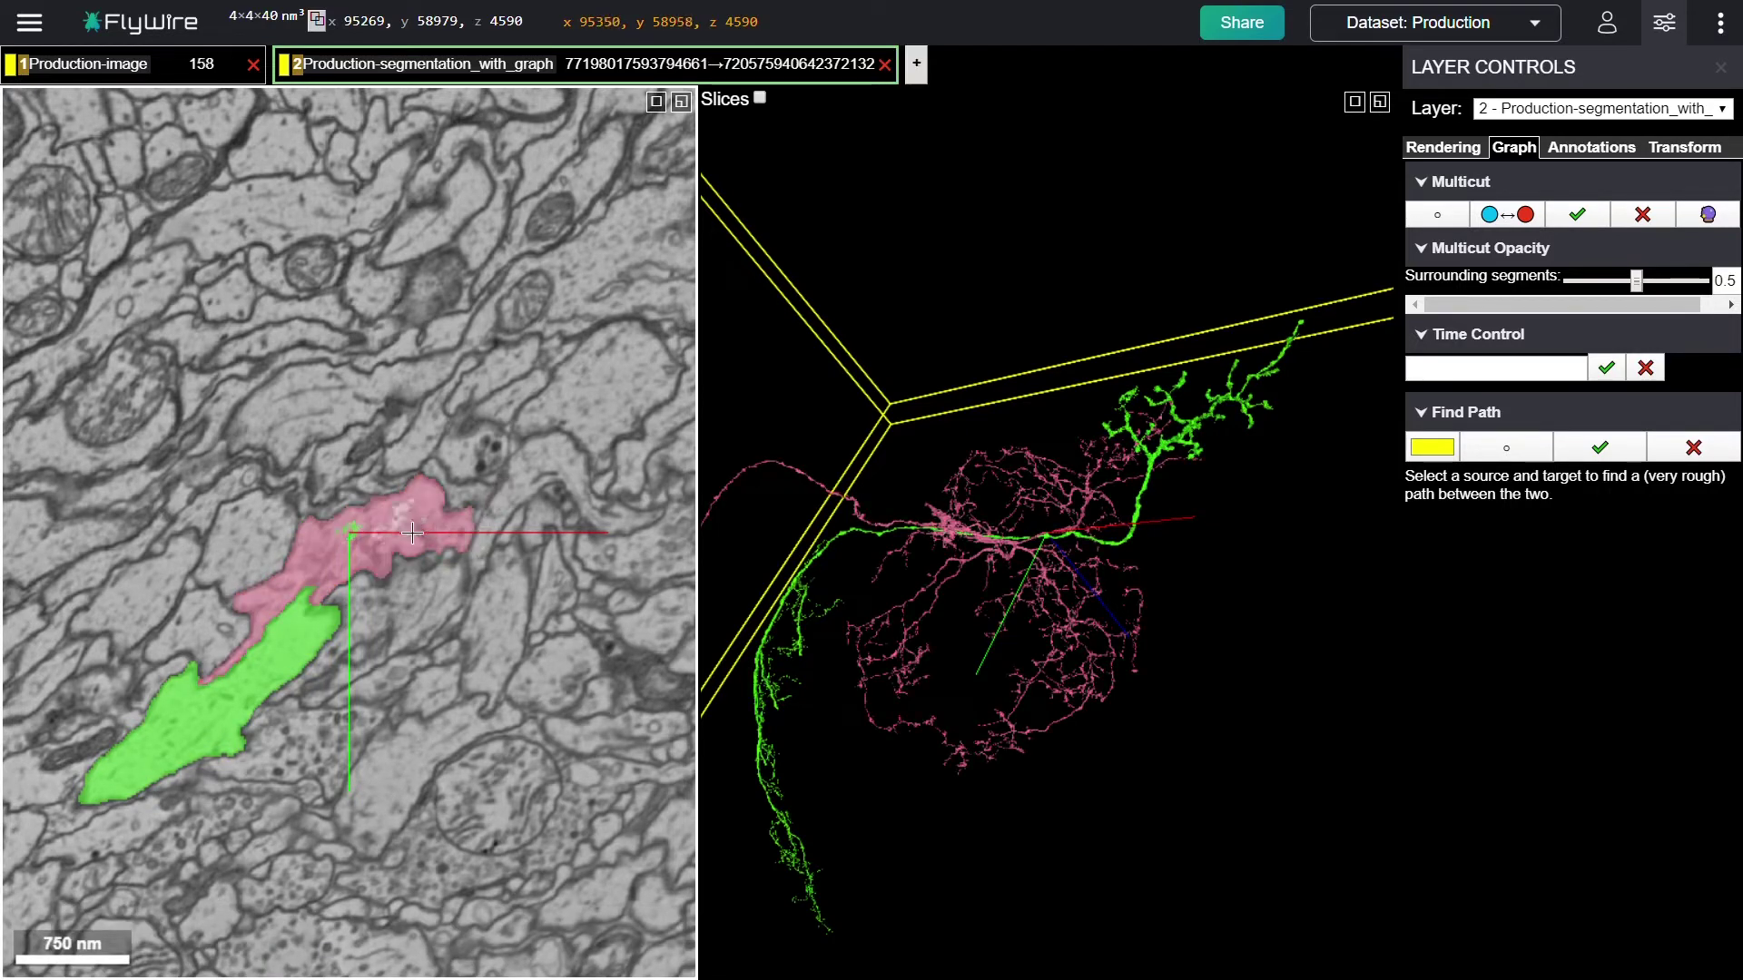
{"action": "double_click", "coordinate": [414, 534]}
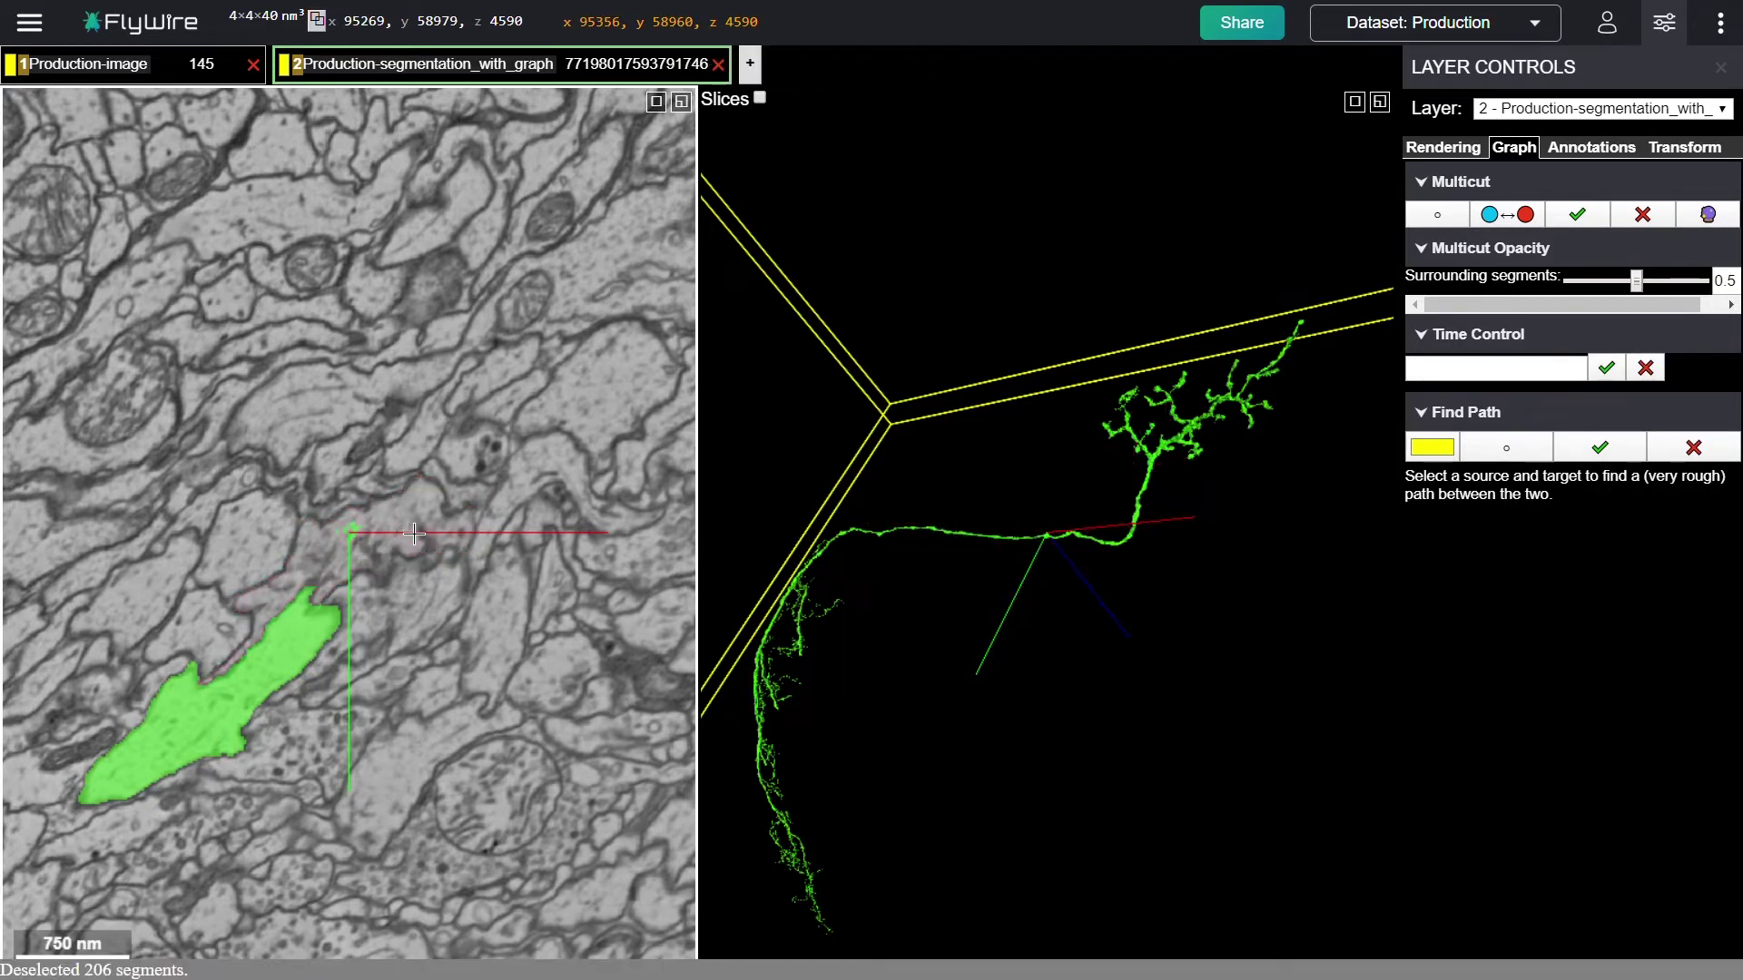
- Examine the remaining green neuron in the enlarged 3D view, from its overall shape to the branch point near x 74721, y 68499, z 4099
{"action": "left_click_drag", "start_coordinate": [941, 747], "coordinate": [1044, 601]}
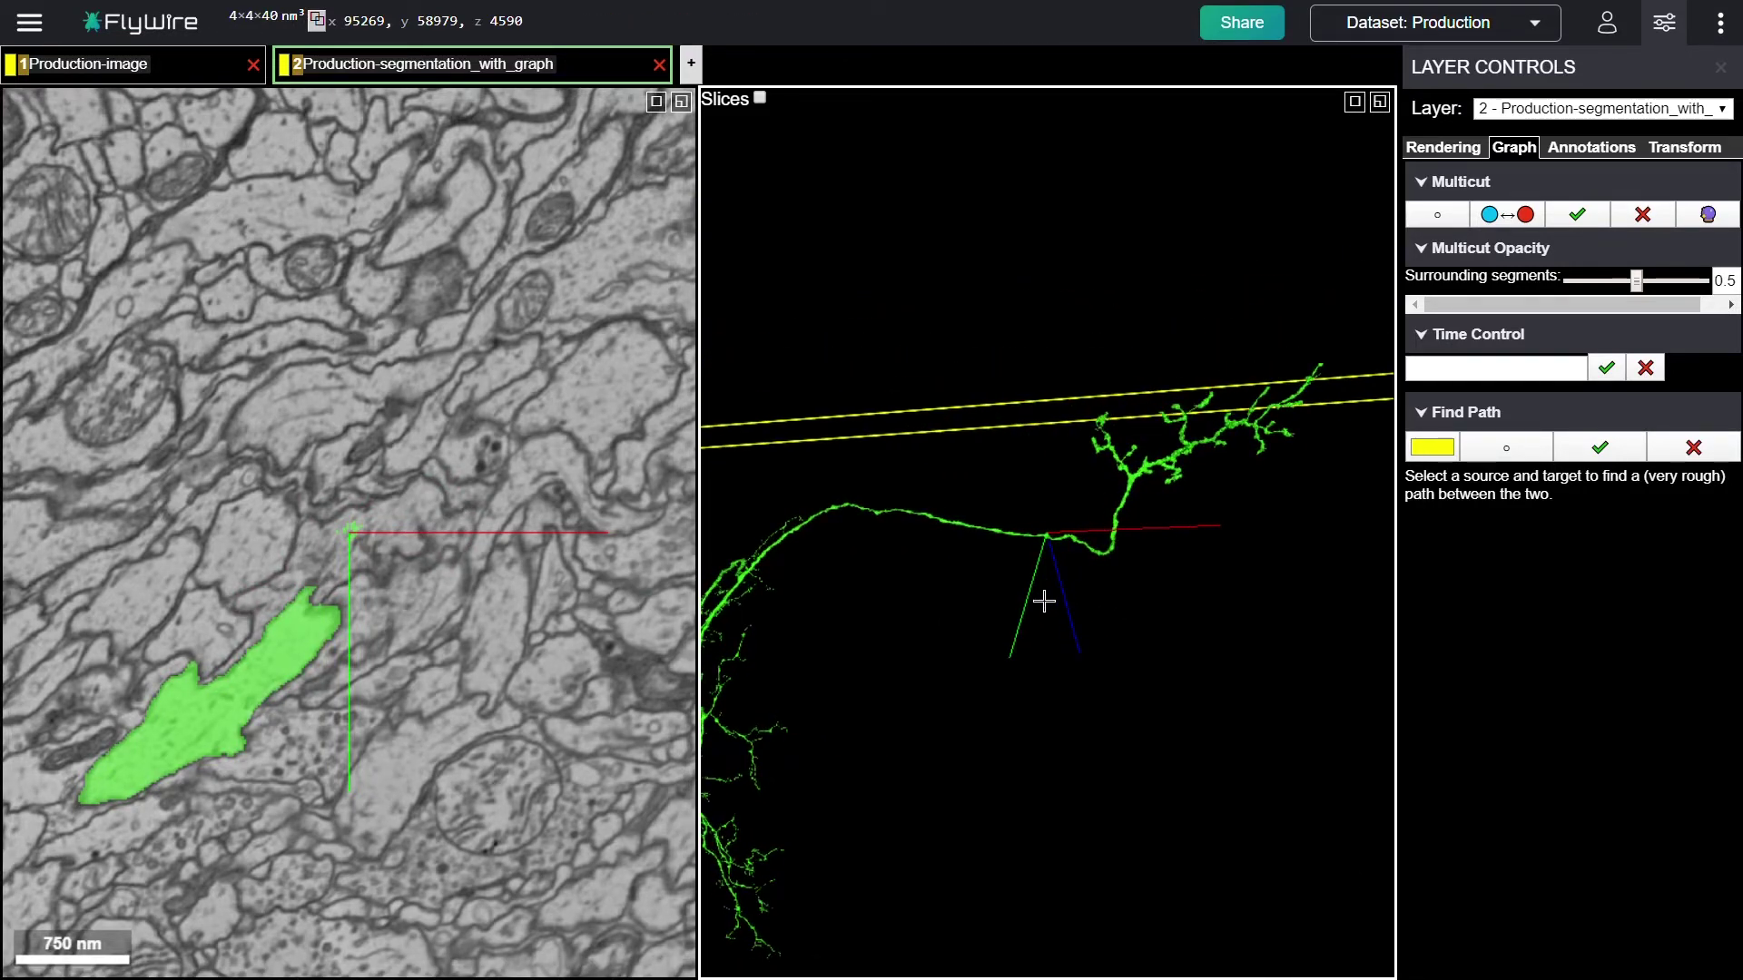
{"action": "left_click", "coordinate": [1353, 103]}
{"action": "left_click_drag", "start_coordinate": [780, 669], "coordinate": [498, 421]}
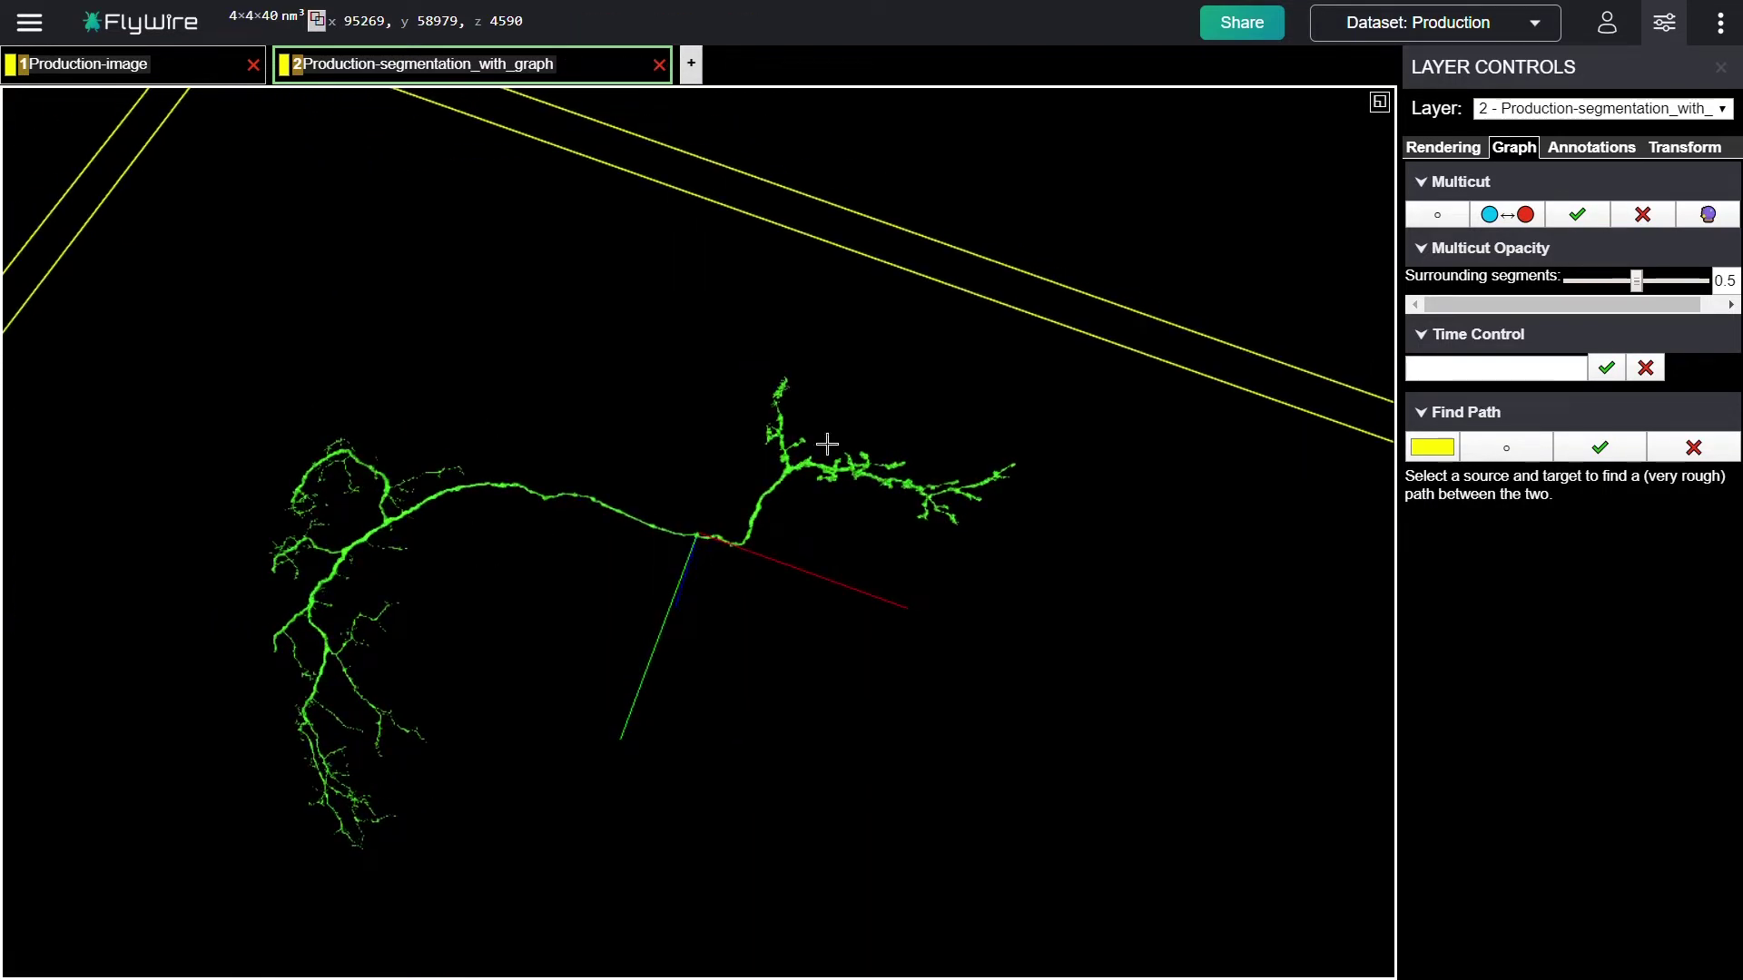
{"action": "left_click_drag", "start_coordinate": [957, 616], "coordinate": [953, 666]}
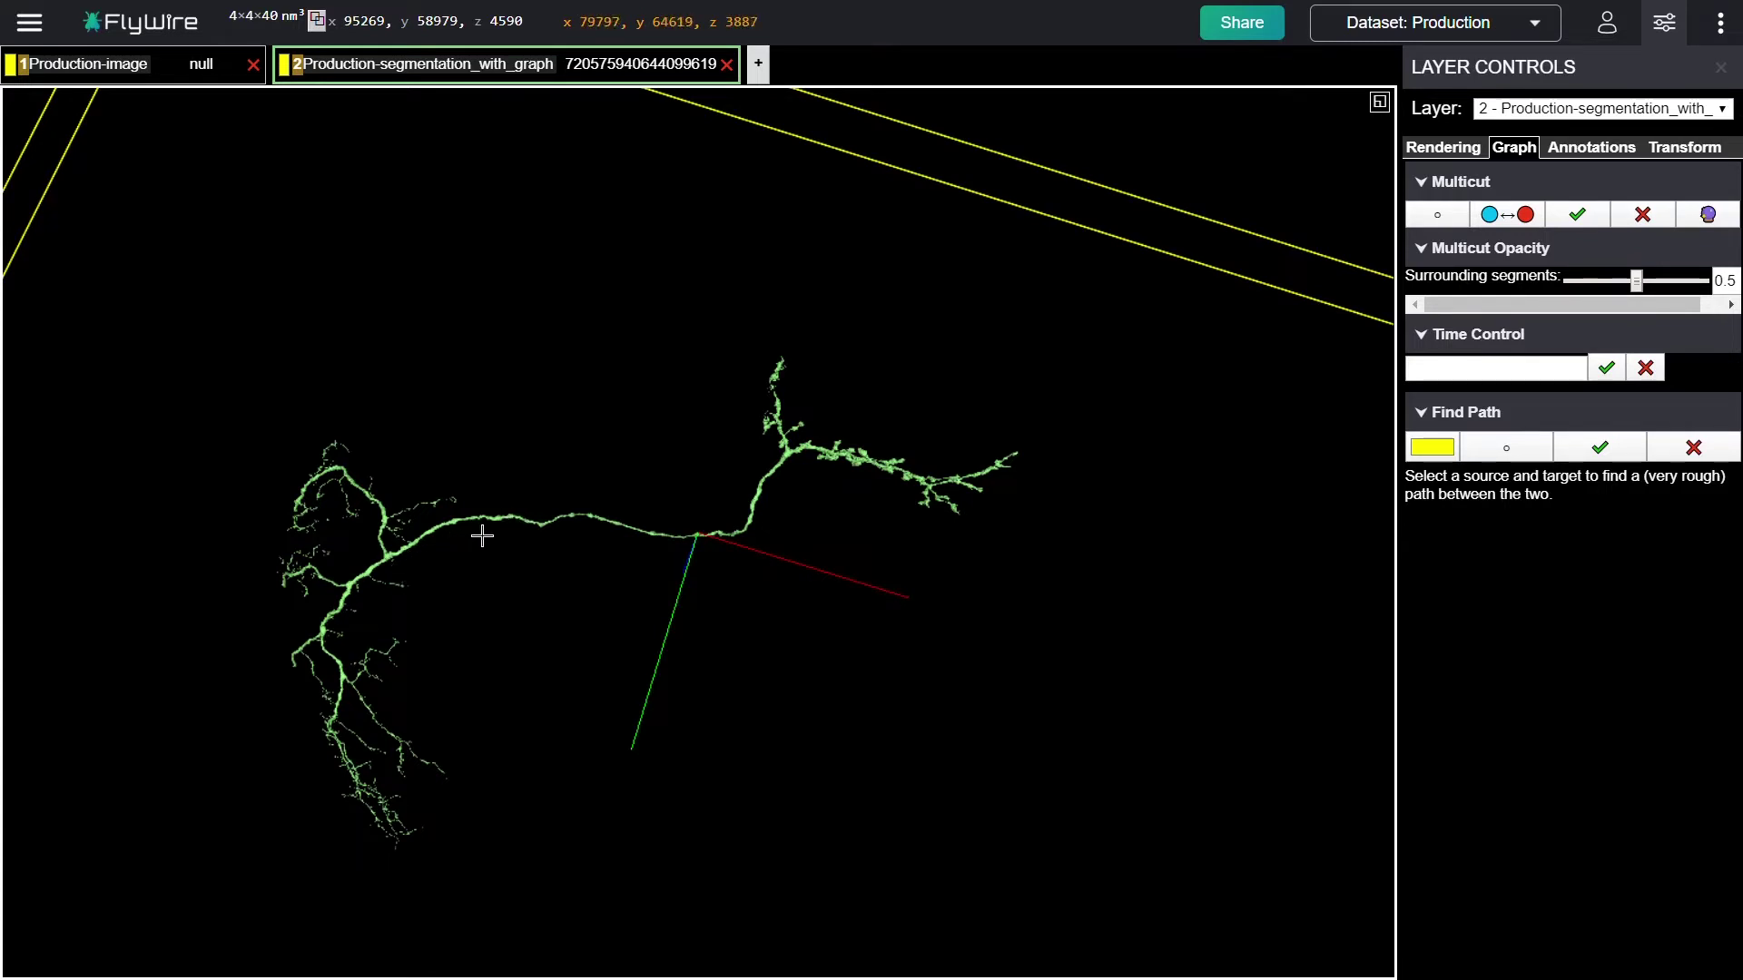
{"action": "scroll", "coordinate": [929, 856], "scroll_direction": "up", "scroll_amount": 5}
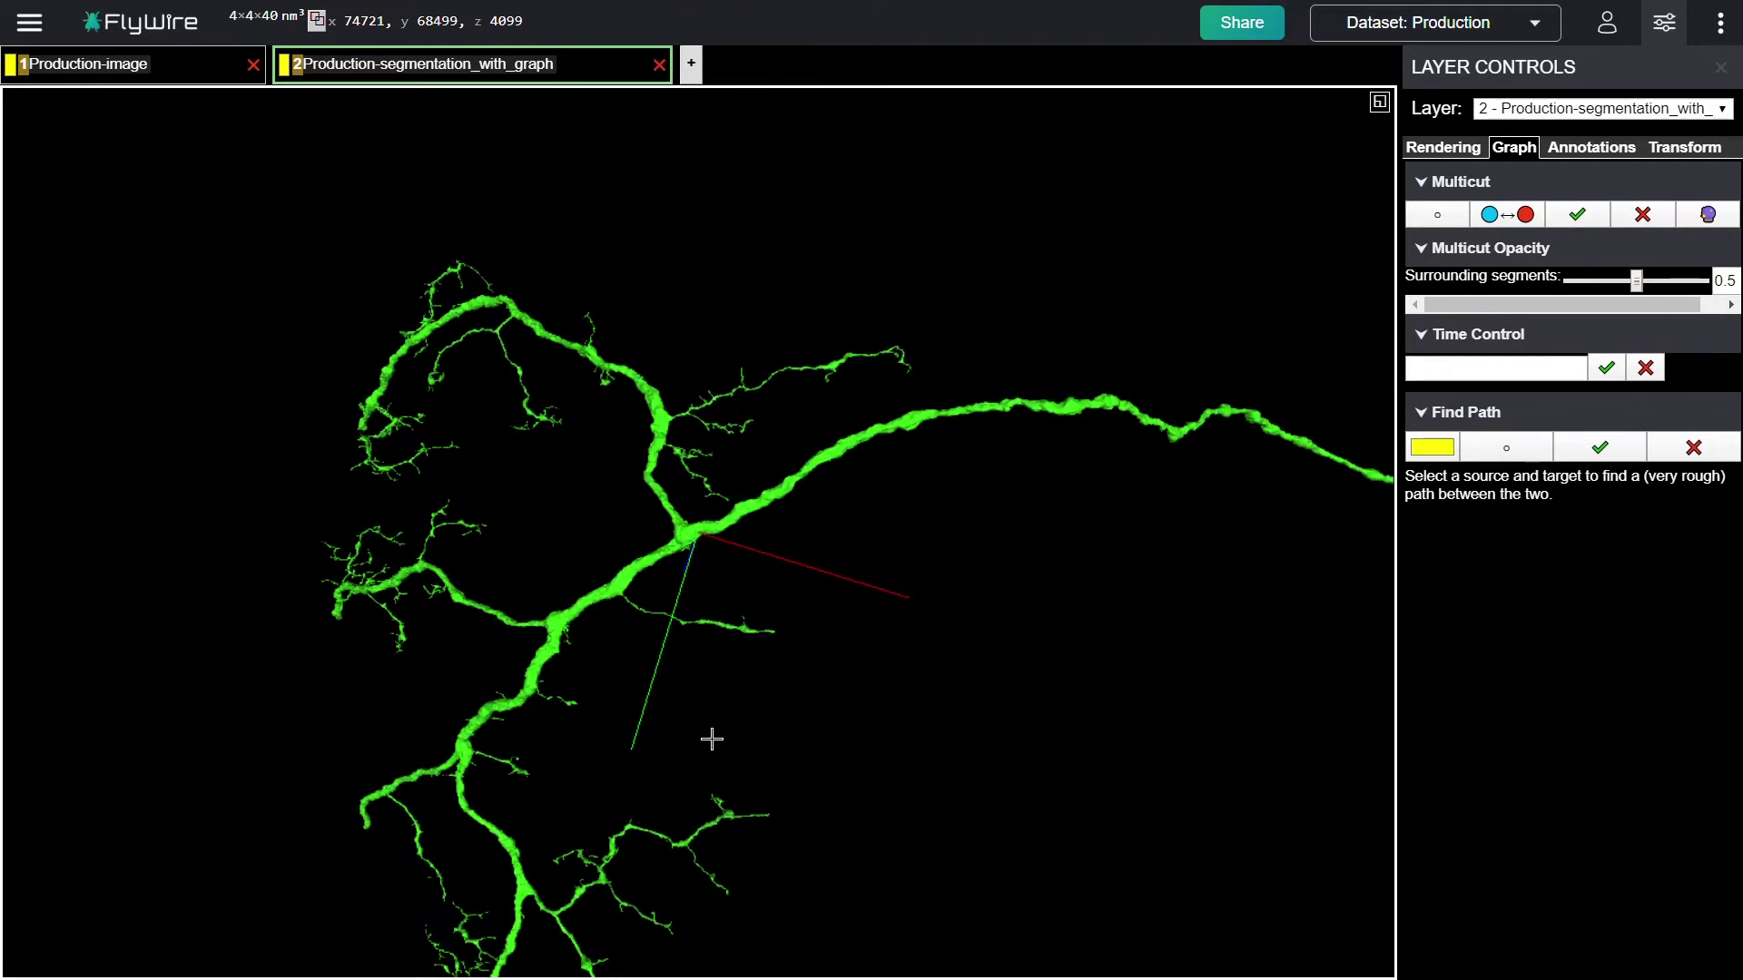
{"action": "scroll", "coordinate": [722, 628], "scroll_direction": "up", "scroll_amount": 5}
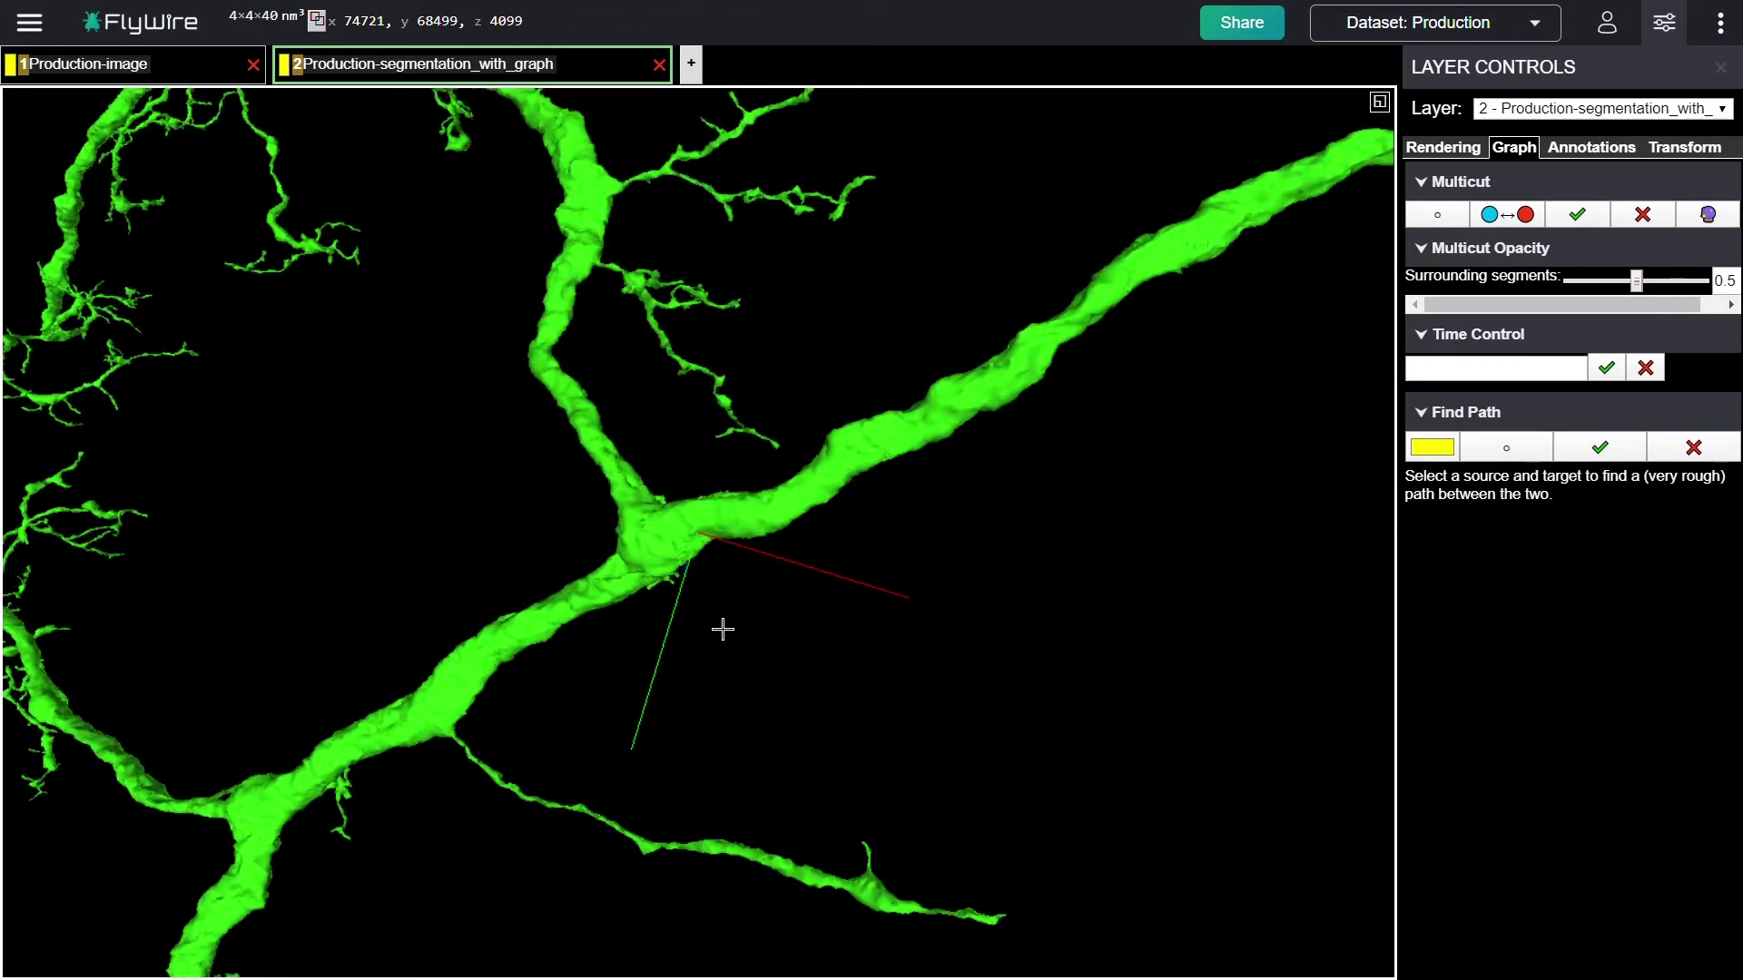
{"action": "left_click_drag", "start_coordinate": [747, 545], "coordinate": [876, 670]}
{"action": "left_click_drag", "start_coordinate": [861, 449], "coordinate": [911, 642]}
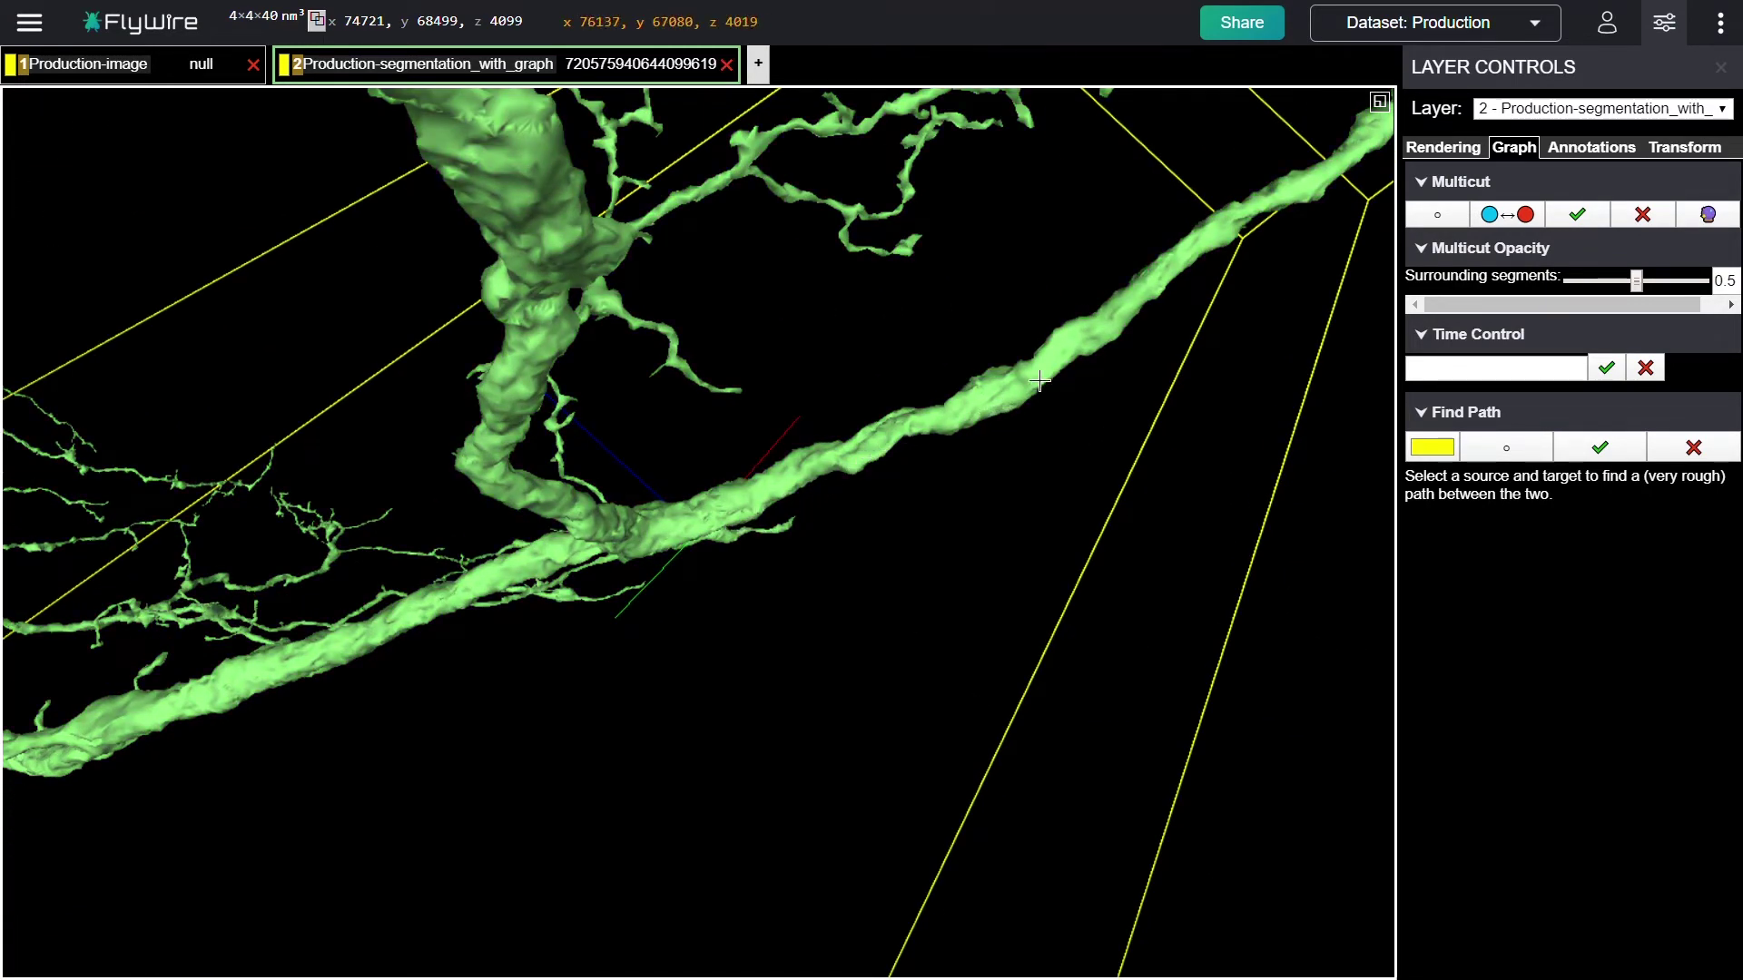
{"action": "left_click_drag", "start_coordinate": [960, 422], "coordinate": [1291, 451]}
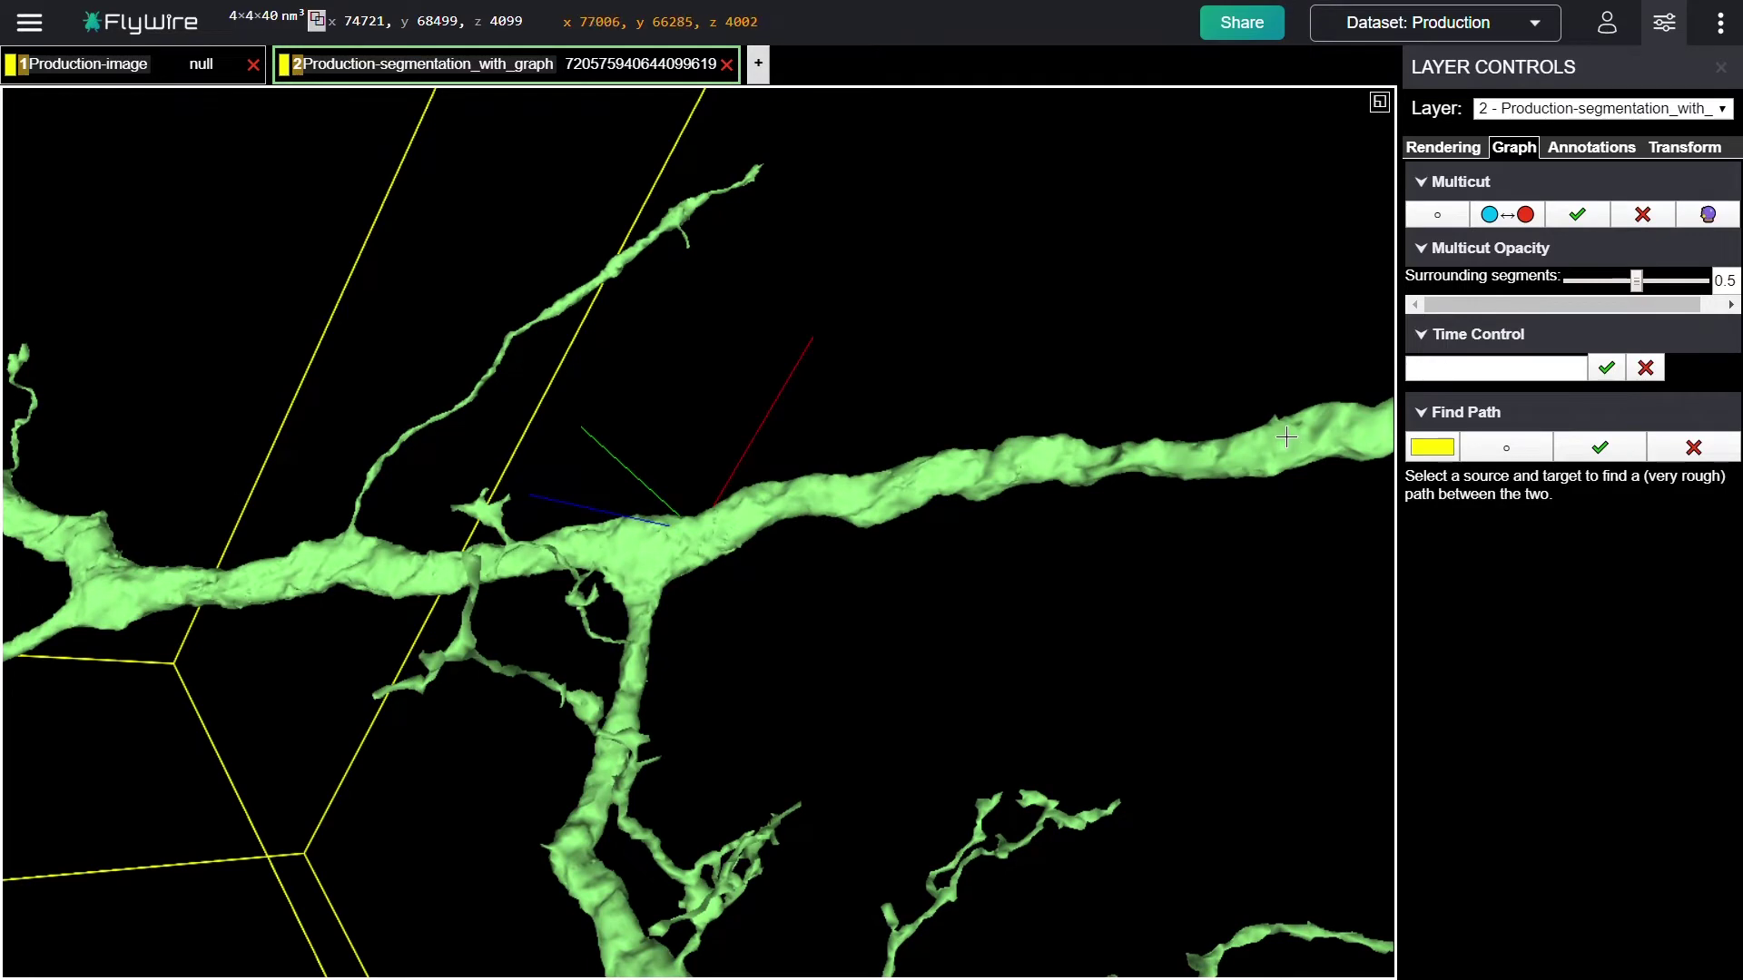
- Centre on the small spike of the main branch at x 77027, y 66288, z 4002 and show the EM slice beside the 3D view
{"action": "right_click", "coordinate": [1289, 437]}
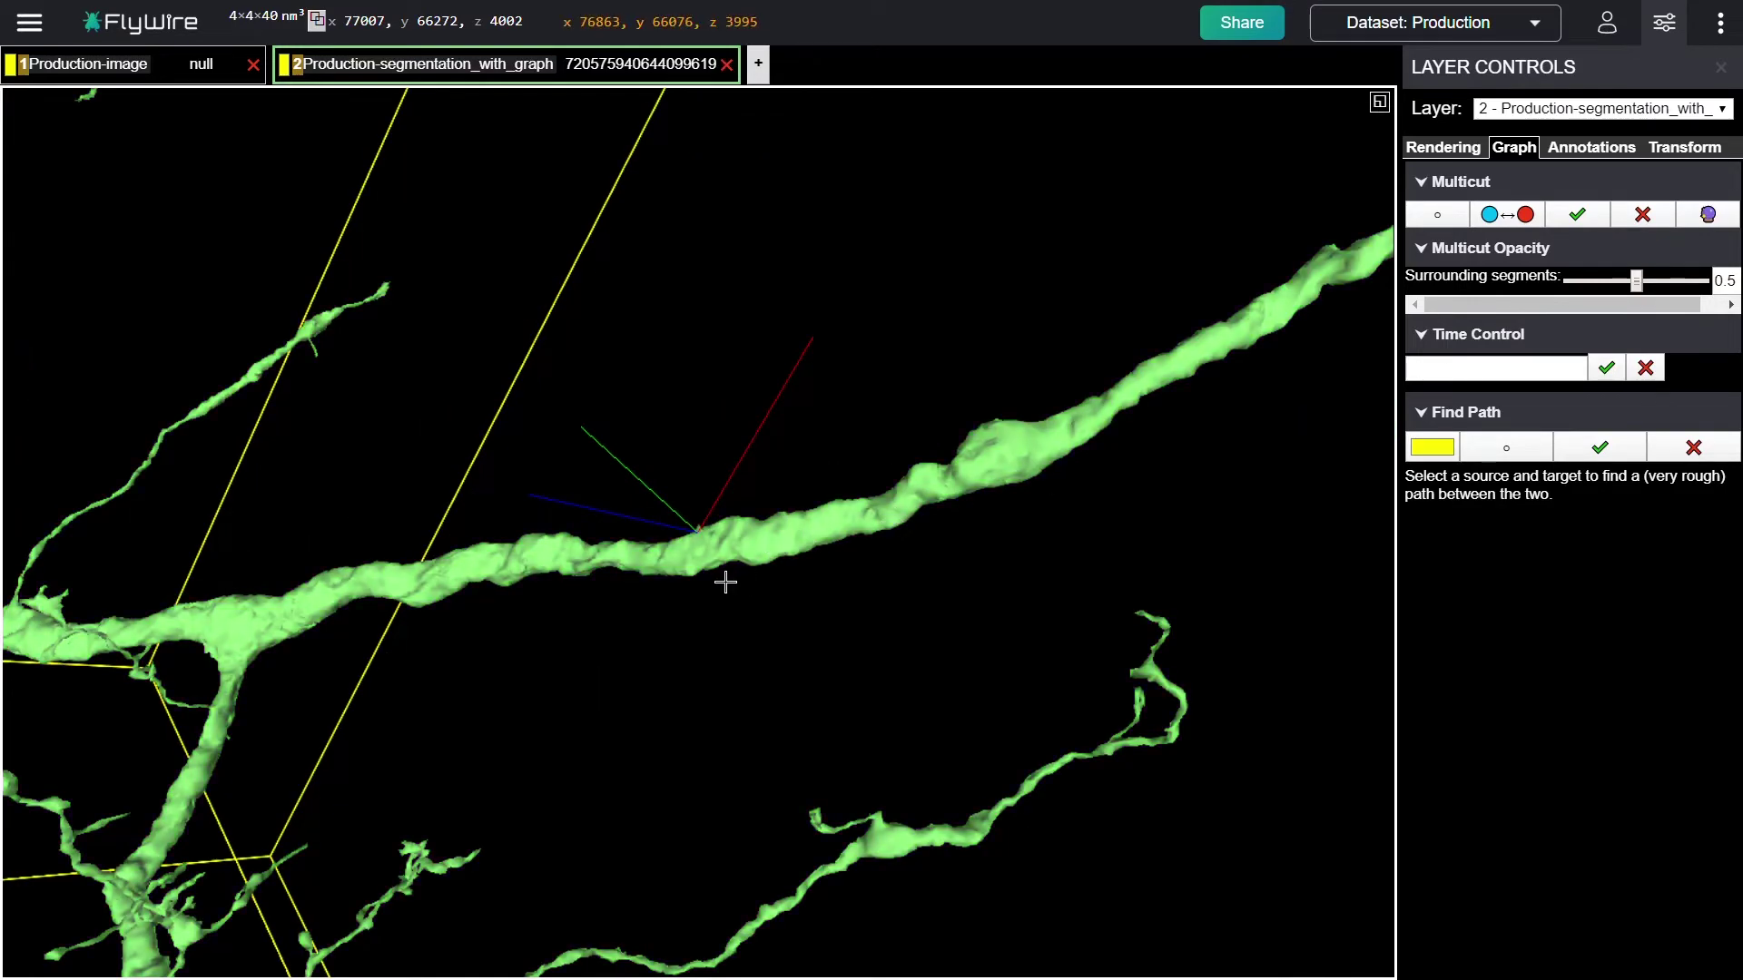
{"action": "scroll", "coordinate": [726, 581], "scroll_direction": "up", "scroll_amount": 5}
{"action": "left_click_drag", "start_coordinate": [725, 582], "coordinate": [863, 576]}
{"action": "left_click_drag", "start_coordinate": [1062, 575], "coordinate": [692, 538]}
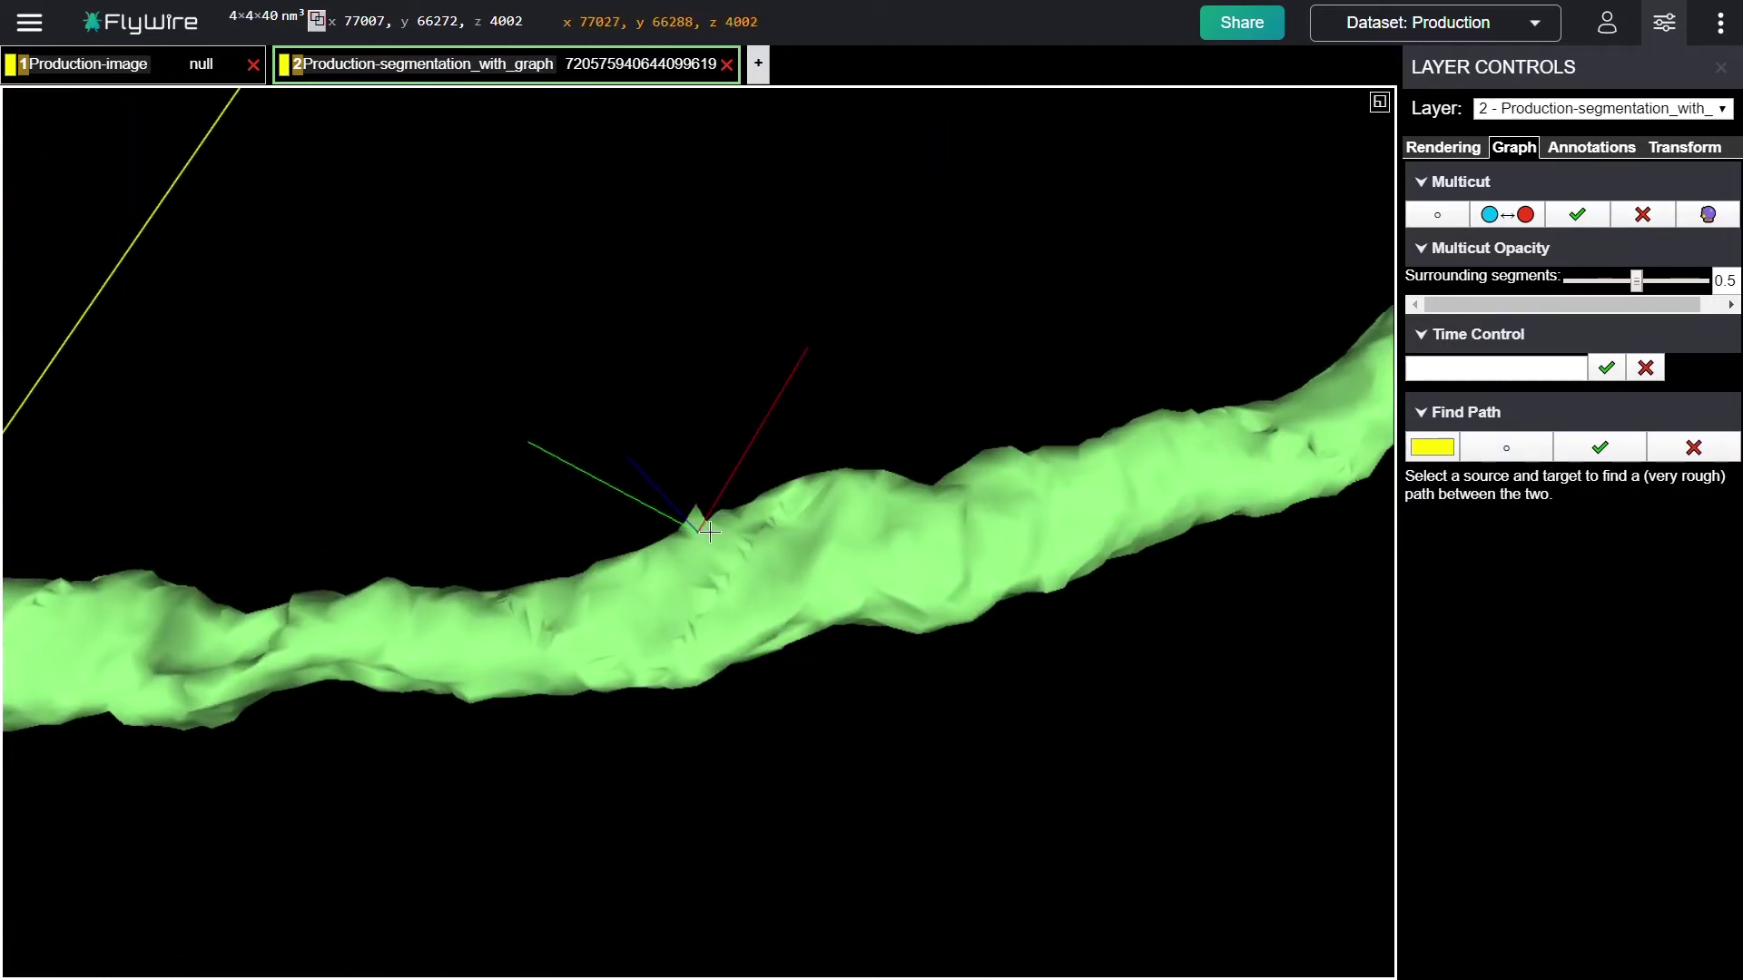
{"action": "left_click", "coordinate": [1380, 102]}
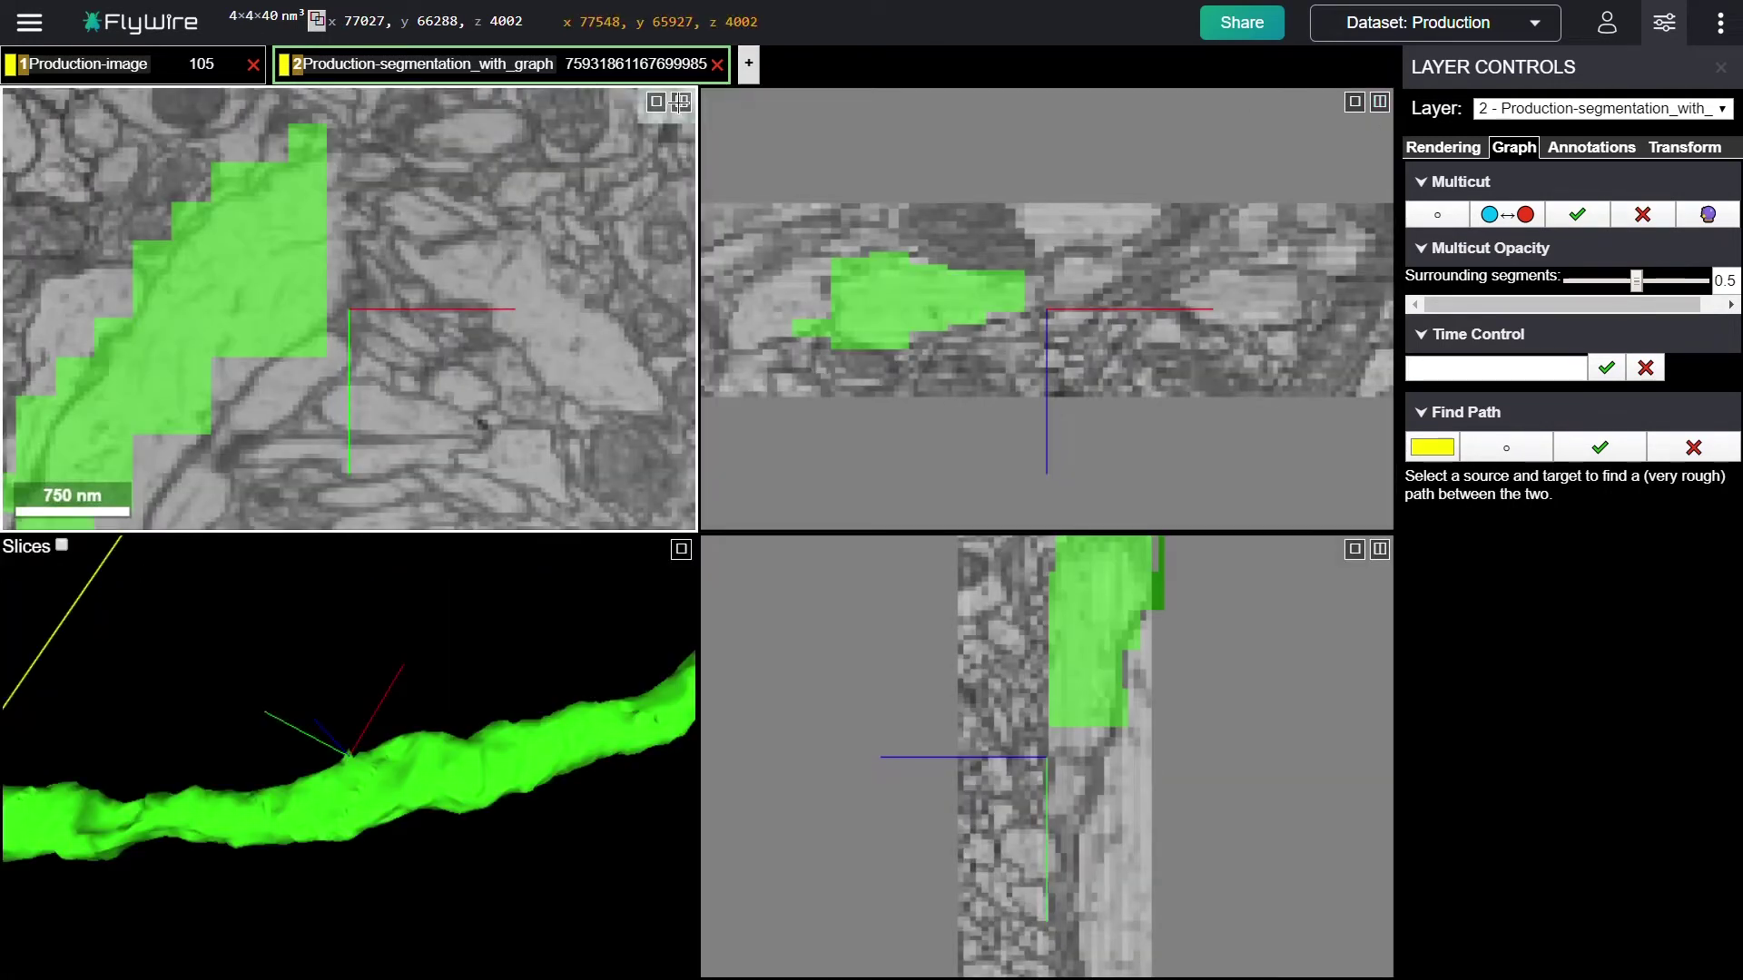
{"action": "left_click", "coordinate": [681, 100]}
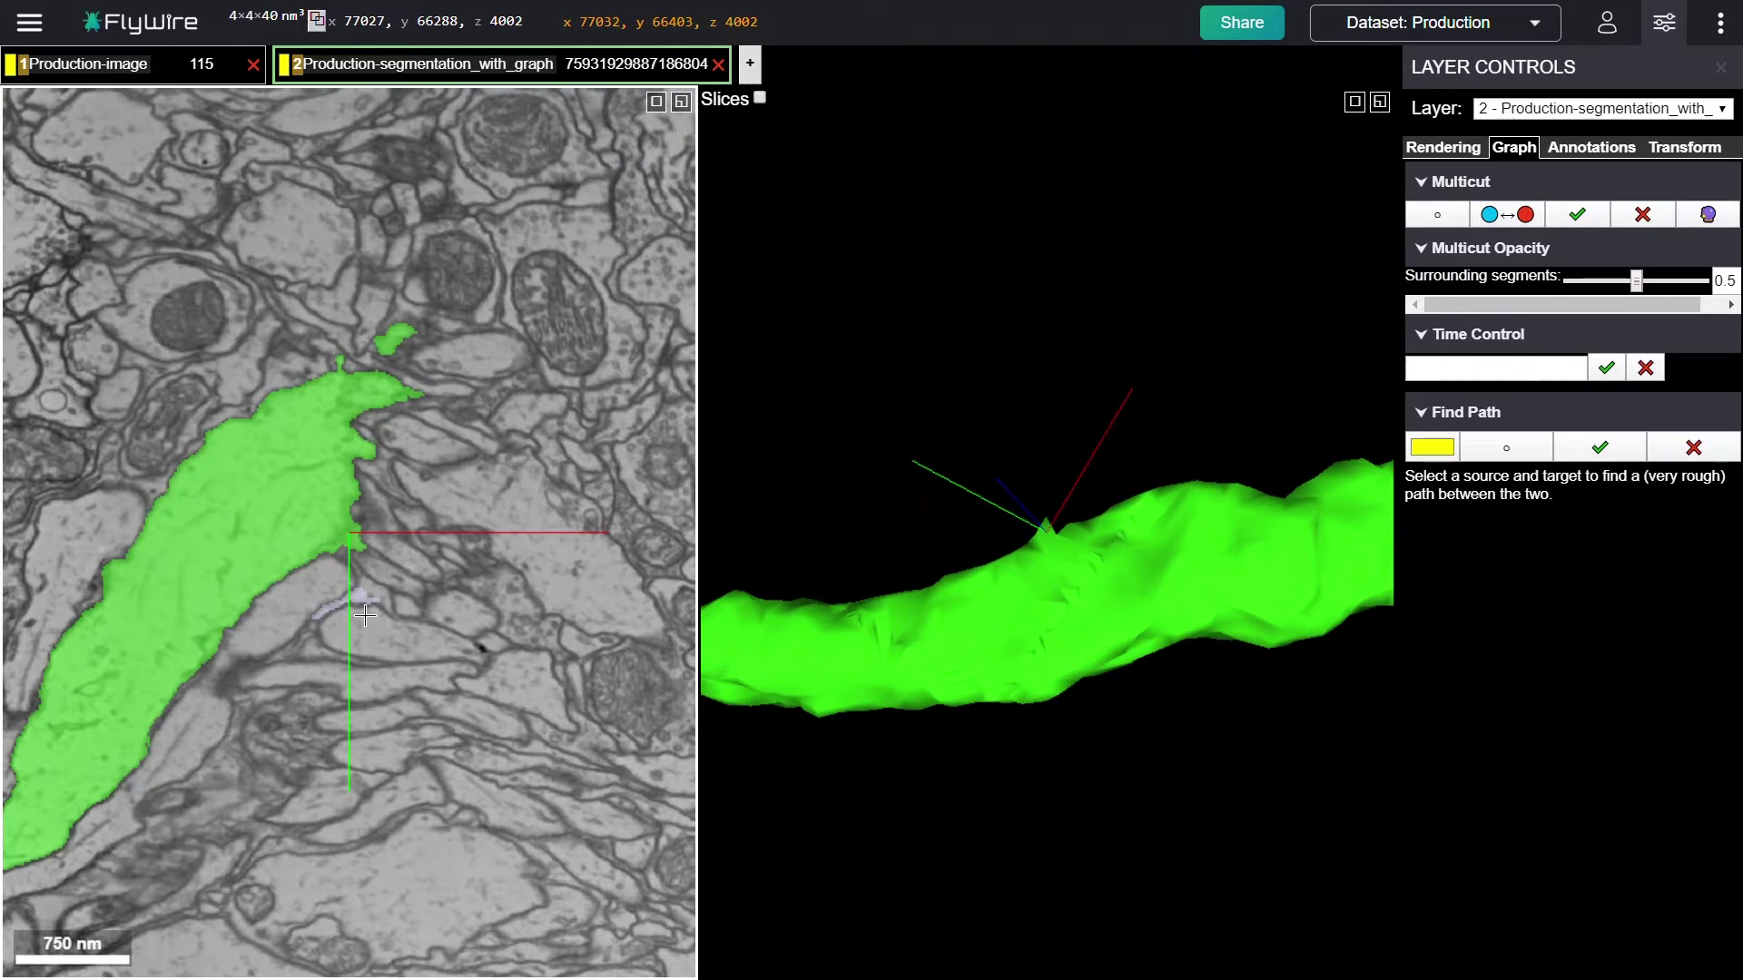
- Check the small spike on the main branch in the EM slices around 4002
{"action": "scroll", "coordinate": [365, 616], "scroll_direction": "down", "scroll_amount": 5}
{"action": "scroll", "coordinate": [365, 615], "scroll_direction": "up", "scroll_amount": 5}
{"action": "scroll", "coordinate": [365, 616], "scroll_direction": "down", "scroll_amount": 4}
{"action": "scroll", "coordinate": [365, 616], "scroll_direction": "up", "scroll_amount": 4}
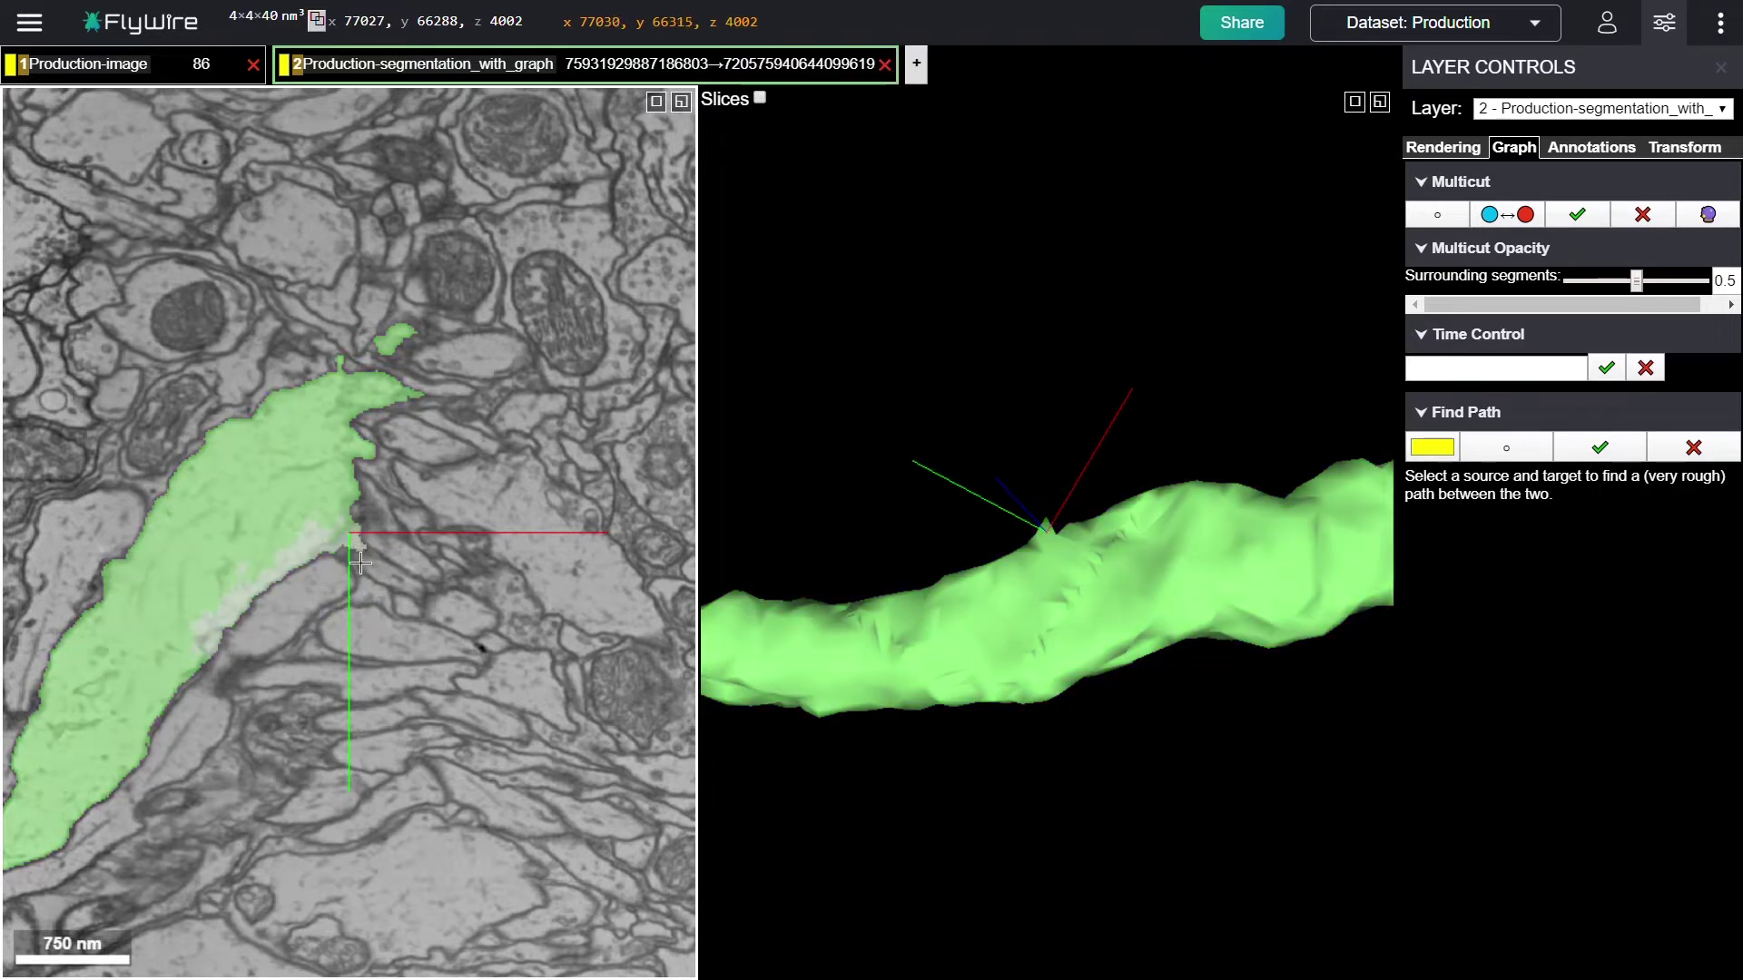
{"action": "left_click", "coordinate": [379, 582], "text": "ctrl"}
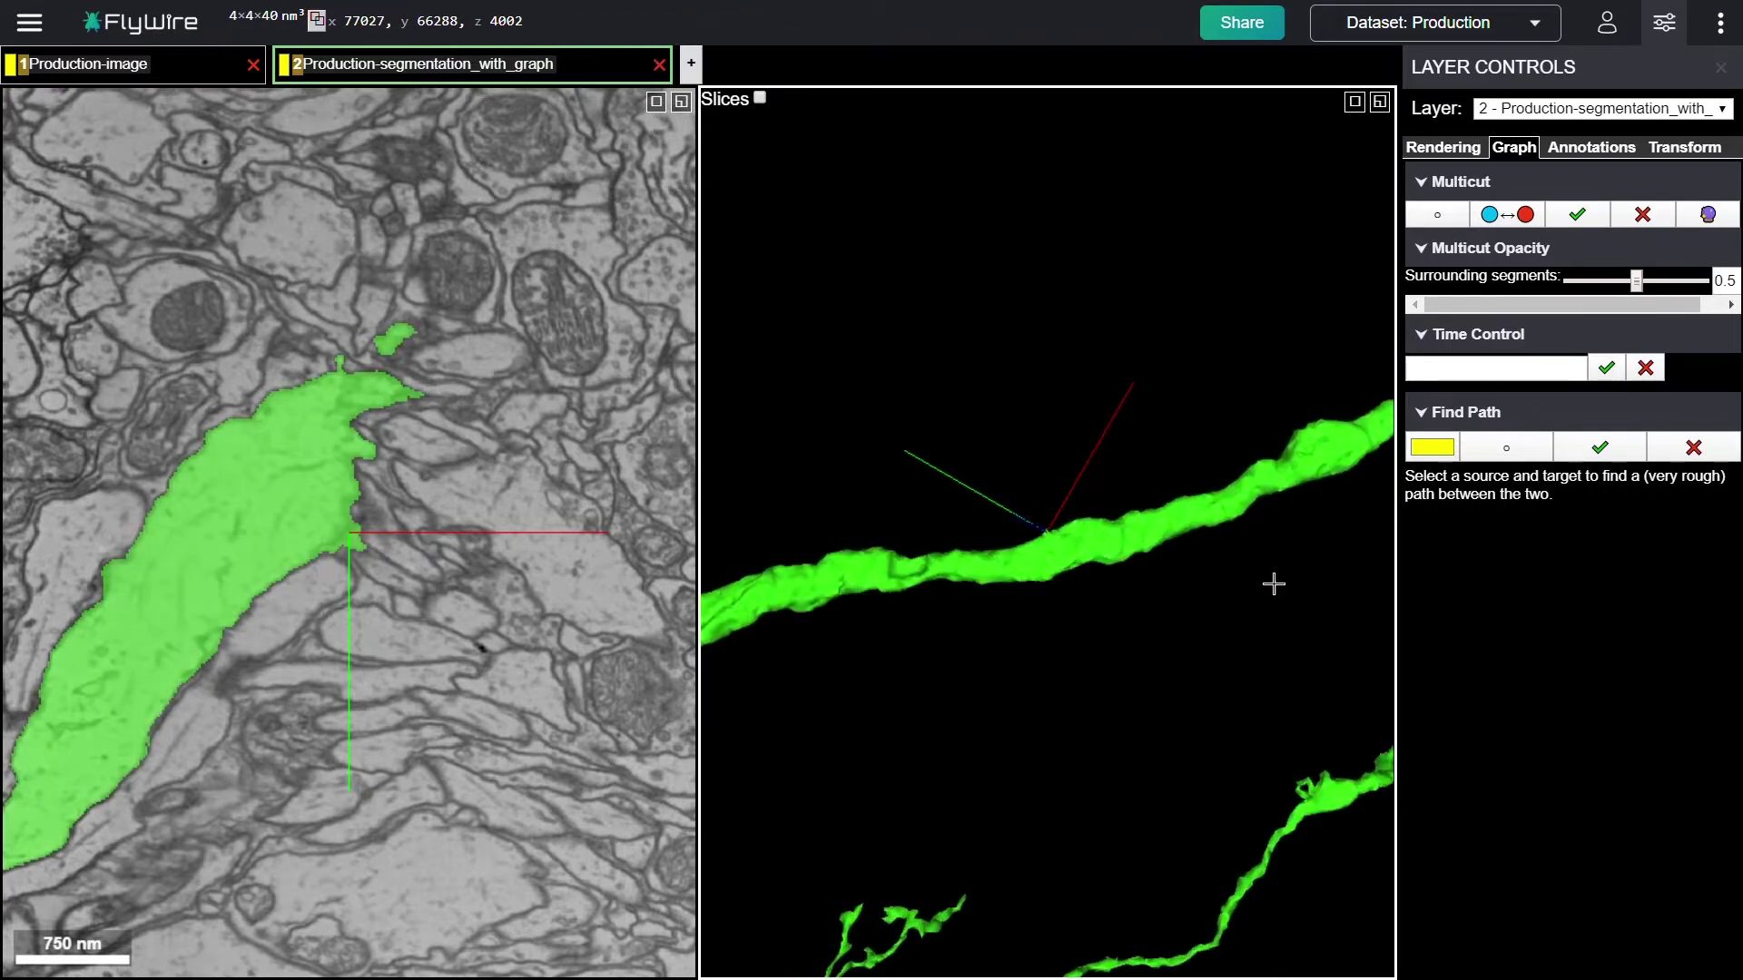
- Follow the green neuron's main branch in 3D to x 79706, y 64593, z 3899, inspecting its surface from several angles
{"action": "left_click_drag", "start_coordinate": [1277, 596], "coordinate": [1288, 704]}
{"action": "left_click_drag", "start_coordinate": [1324, 426], "coordinate": [1400, 669]}
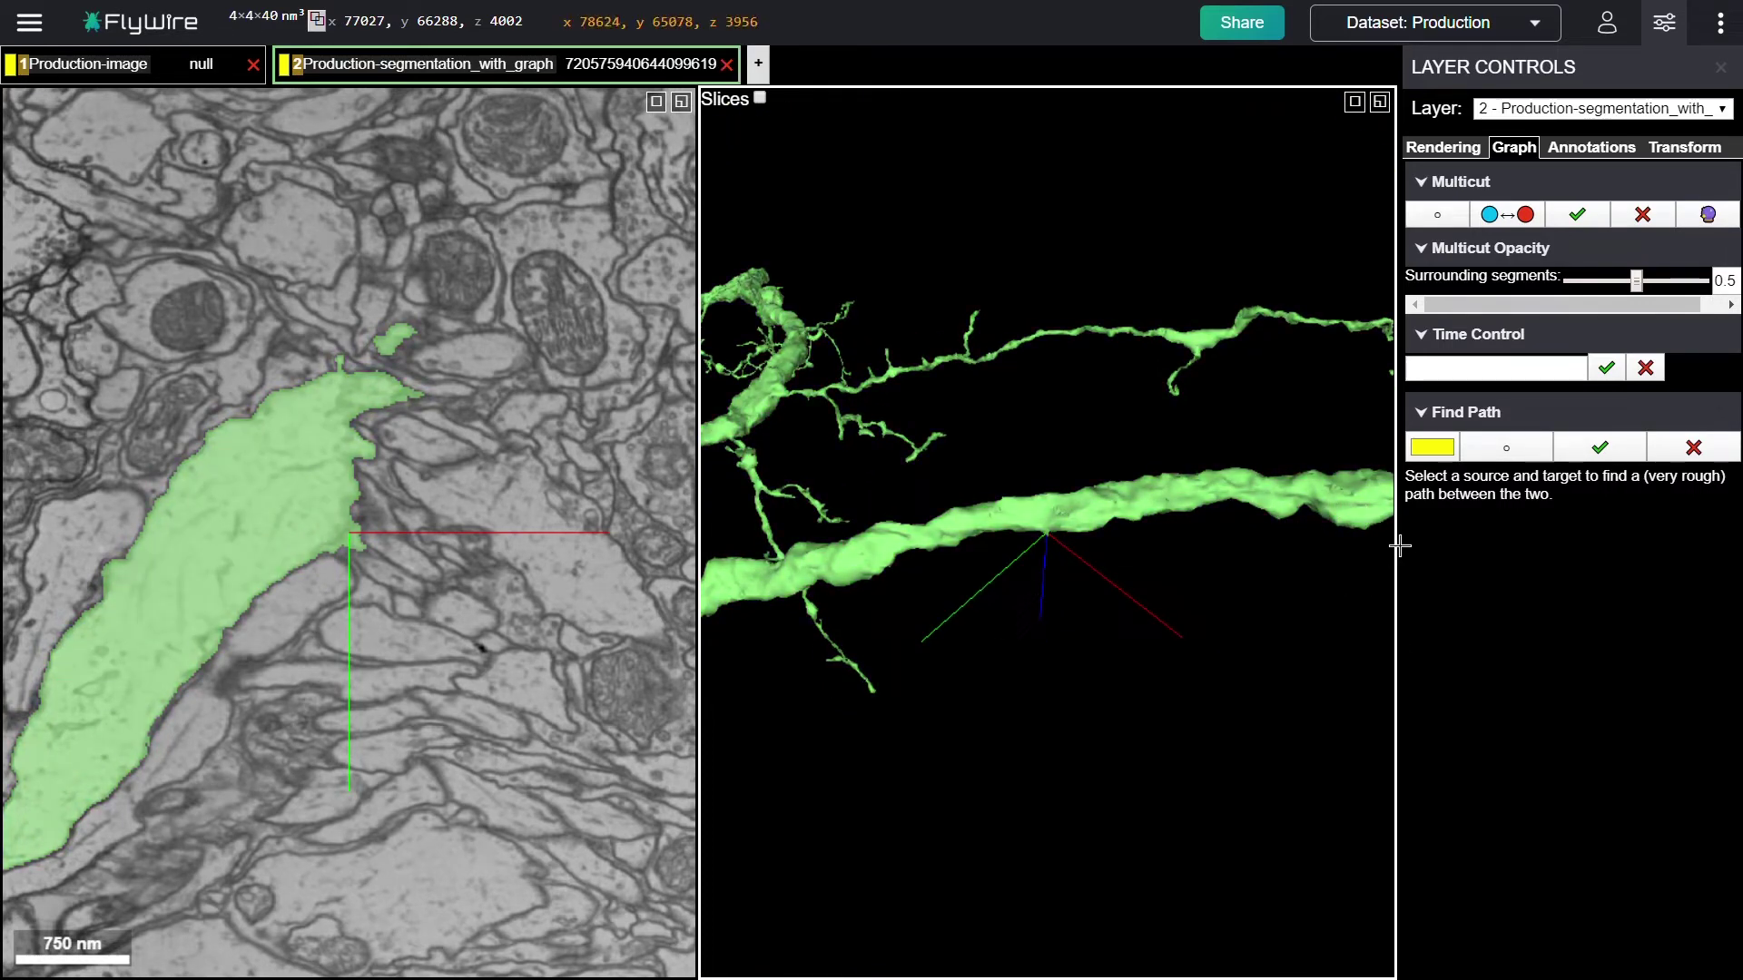
{"action": "right_click", "coordinate": [1363, 513]}
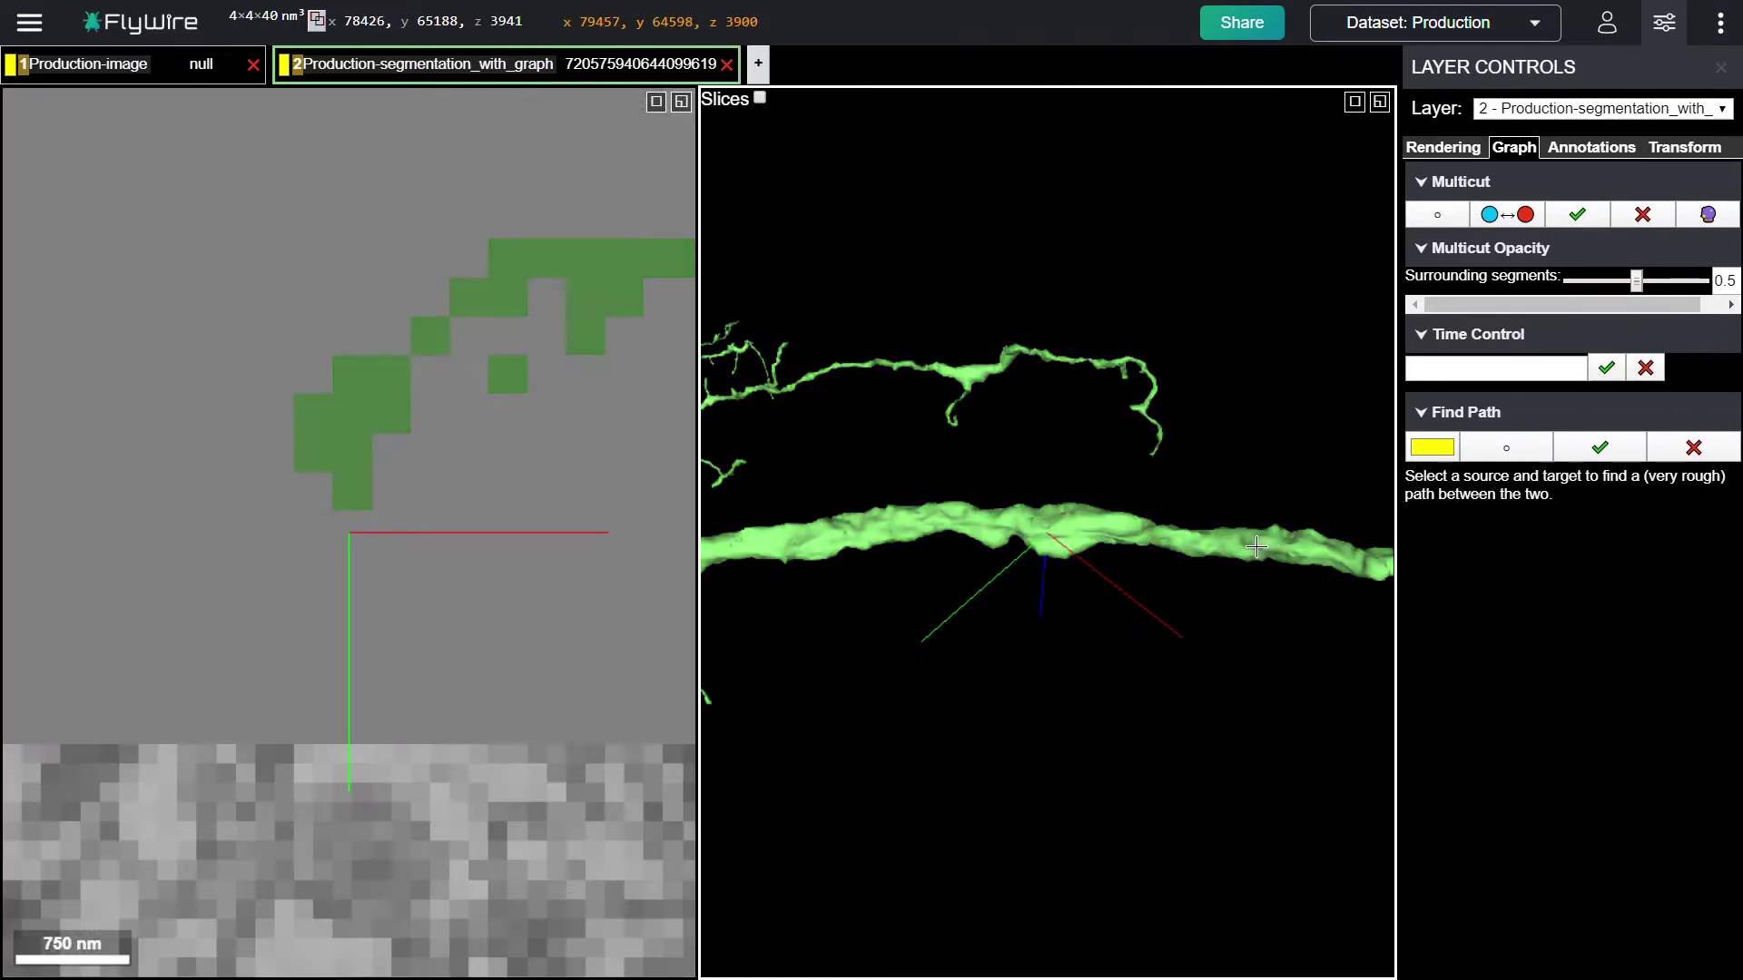
{"action": "right_click", "coordinate": [1145, 569]}
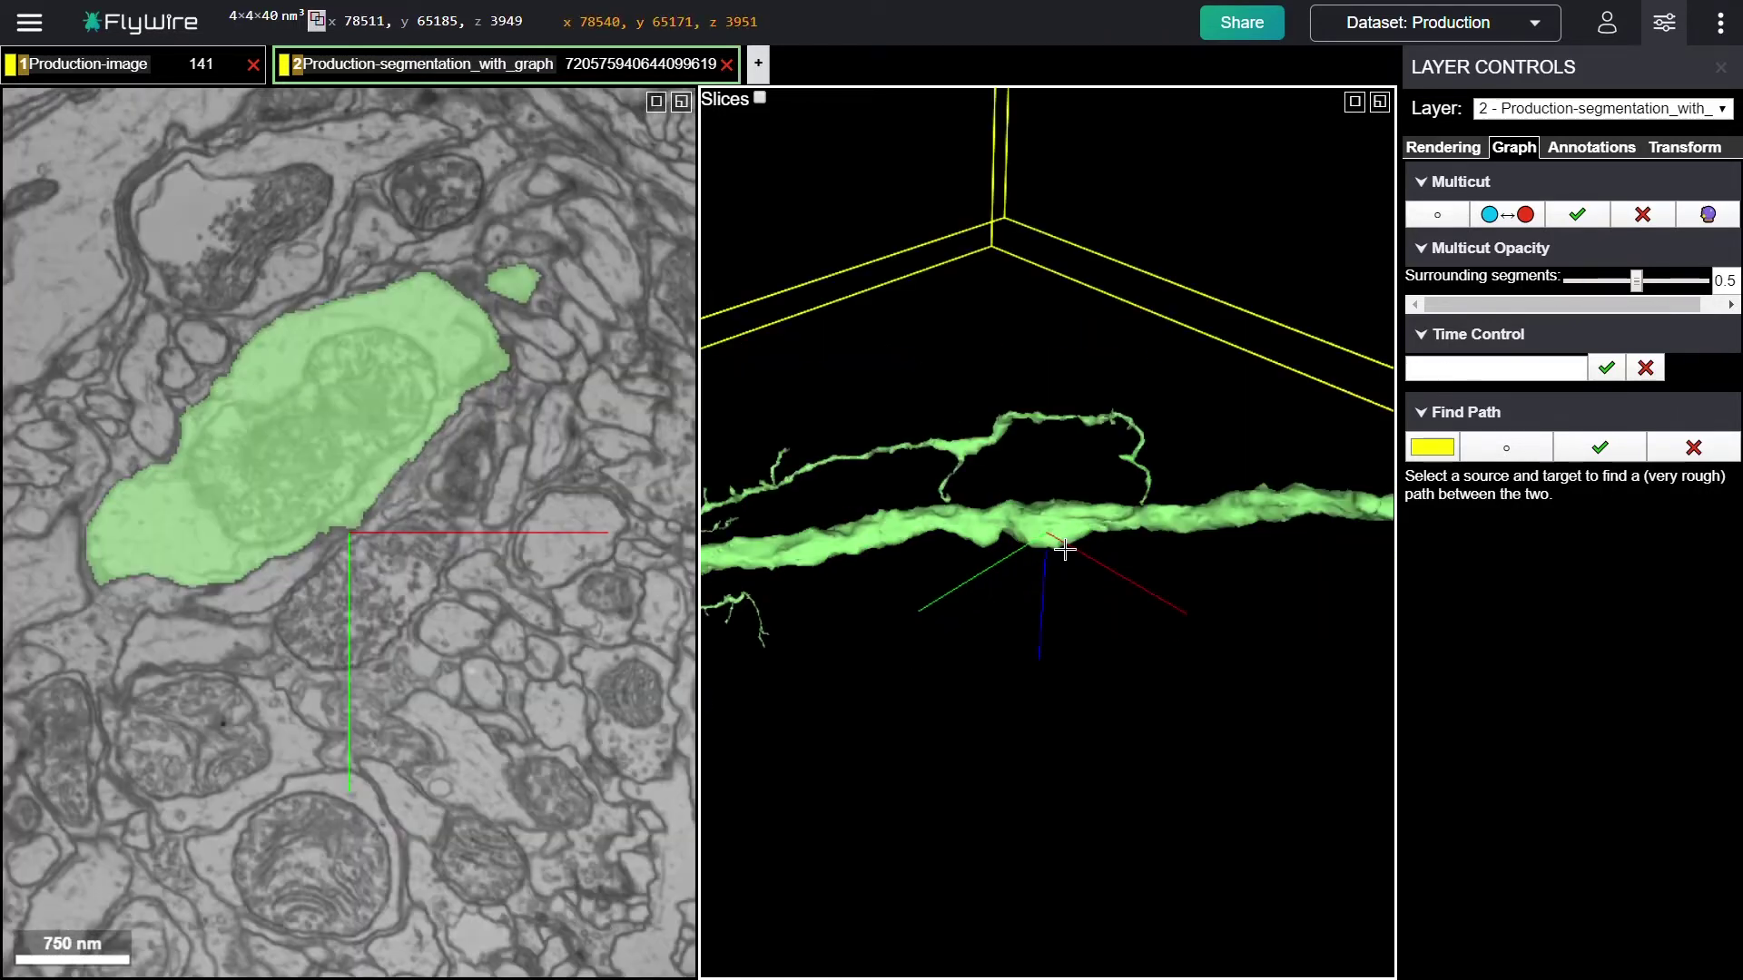
{"action": "right_click", "coordinate": [1281, 525]}
{"action": "left_click_drag", "start_coordinate": [1189, 709], "coordinate": [1226, 385]}
{"action": "left_click_drag", "start_coordinate": [1206, 559], "coordinate": [1202, 362]}
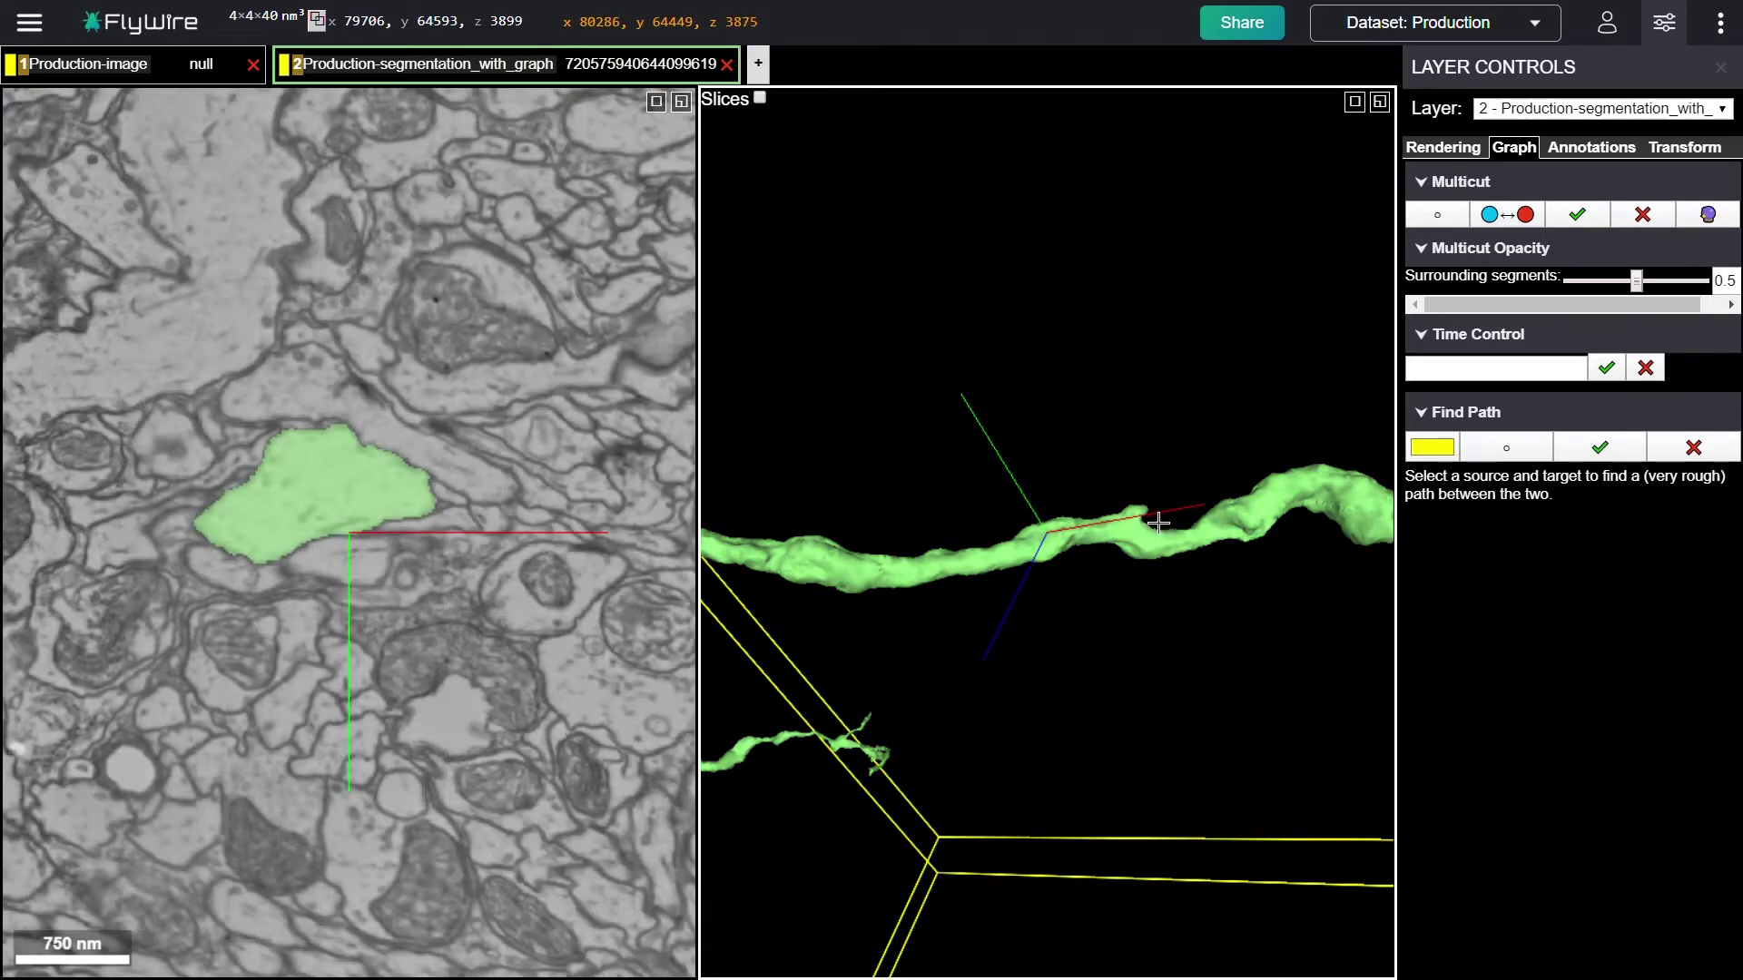
- Centre on the short stub at x 80290, y 64438 and examine where it ends in slices 3869 to 3873
{"action": "right_click", "coordinate": [1158, 523]}
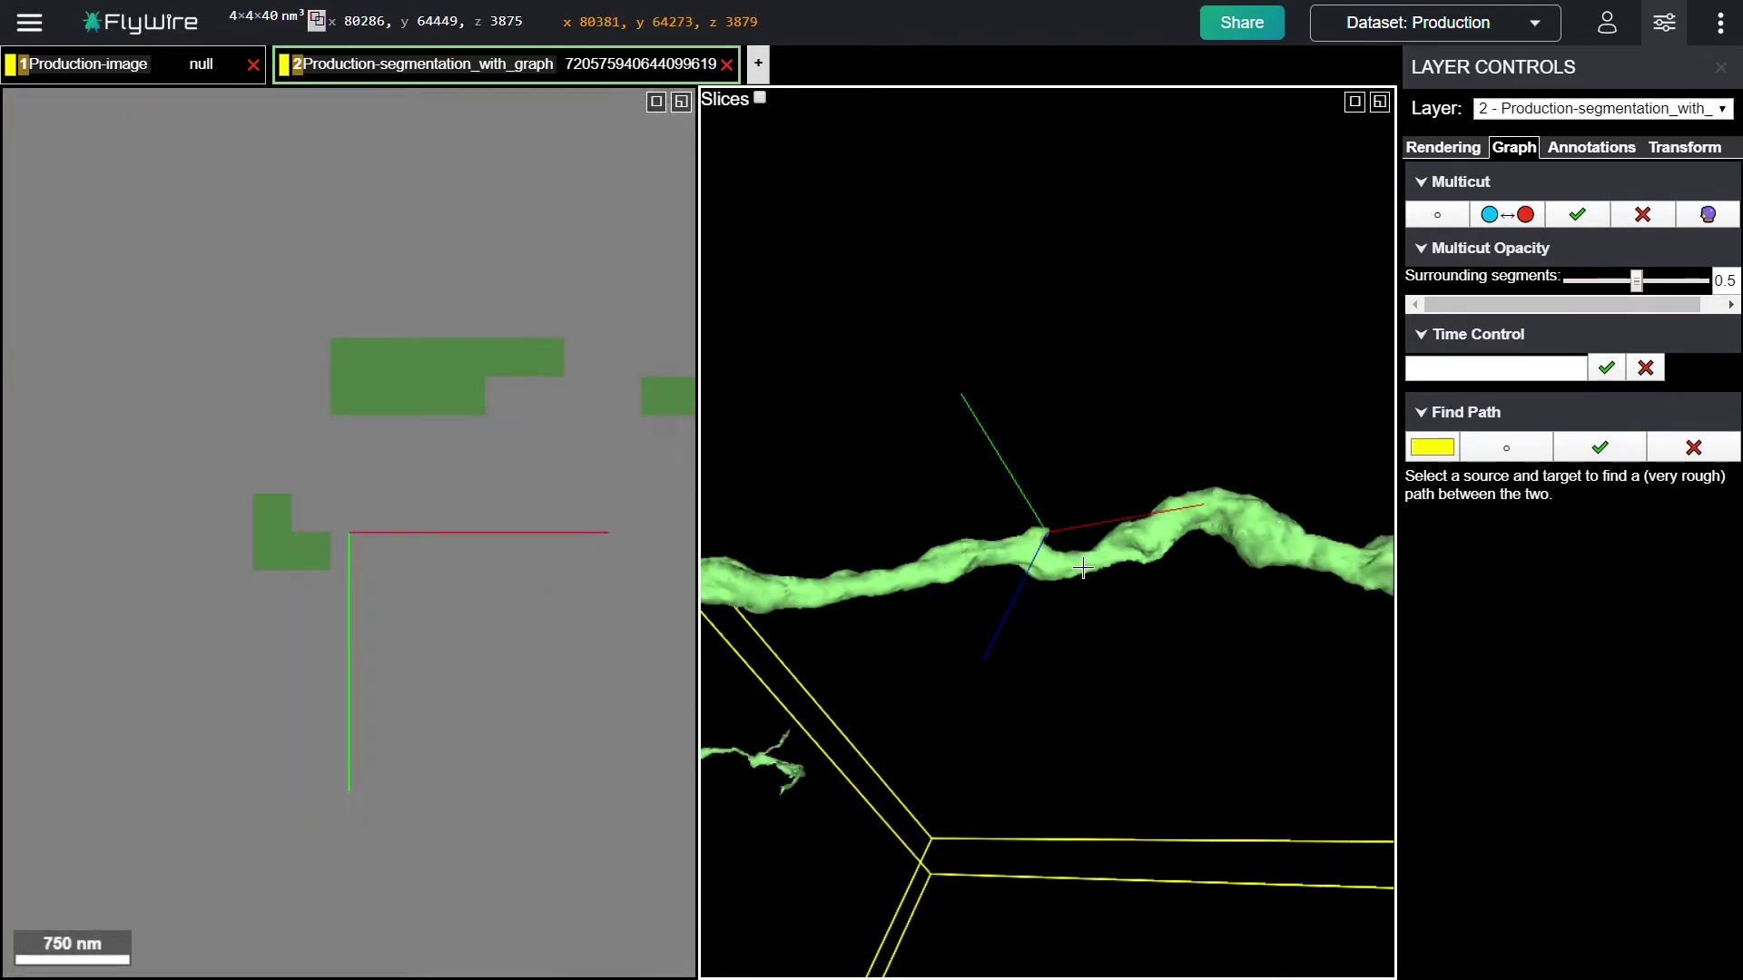
{"action": "scroll", "coordinate": [1073, 578], "scroll_direction": "up", "scroll_amount": 5}
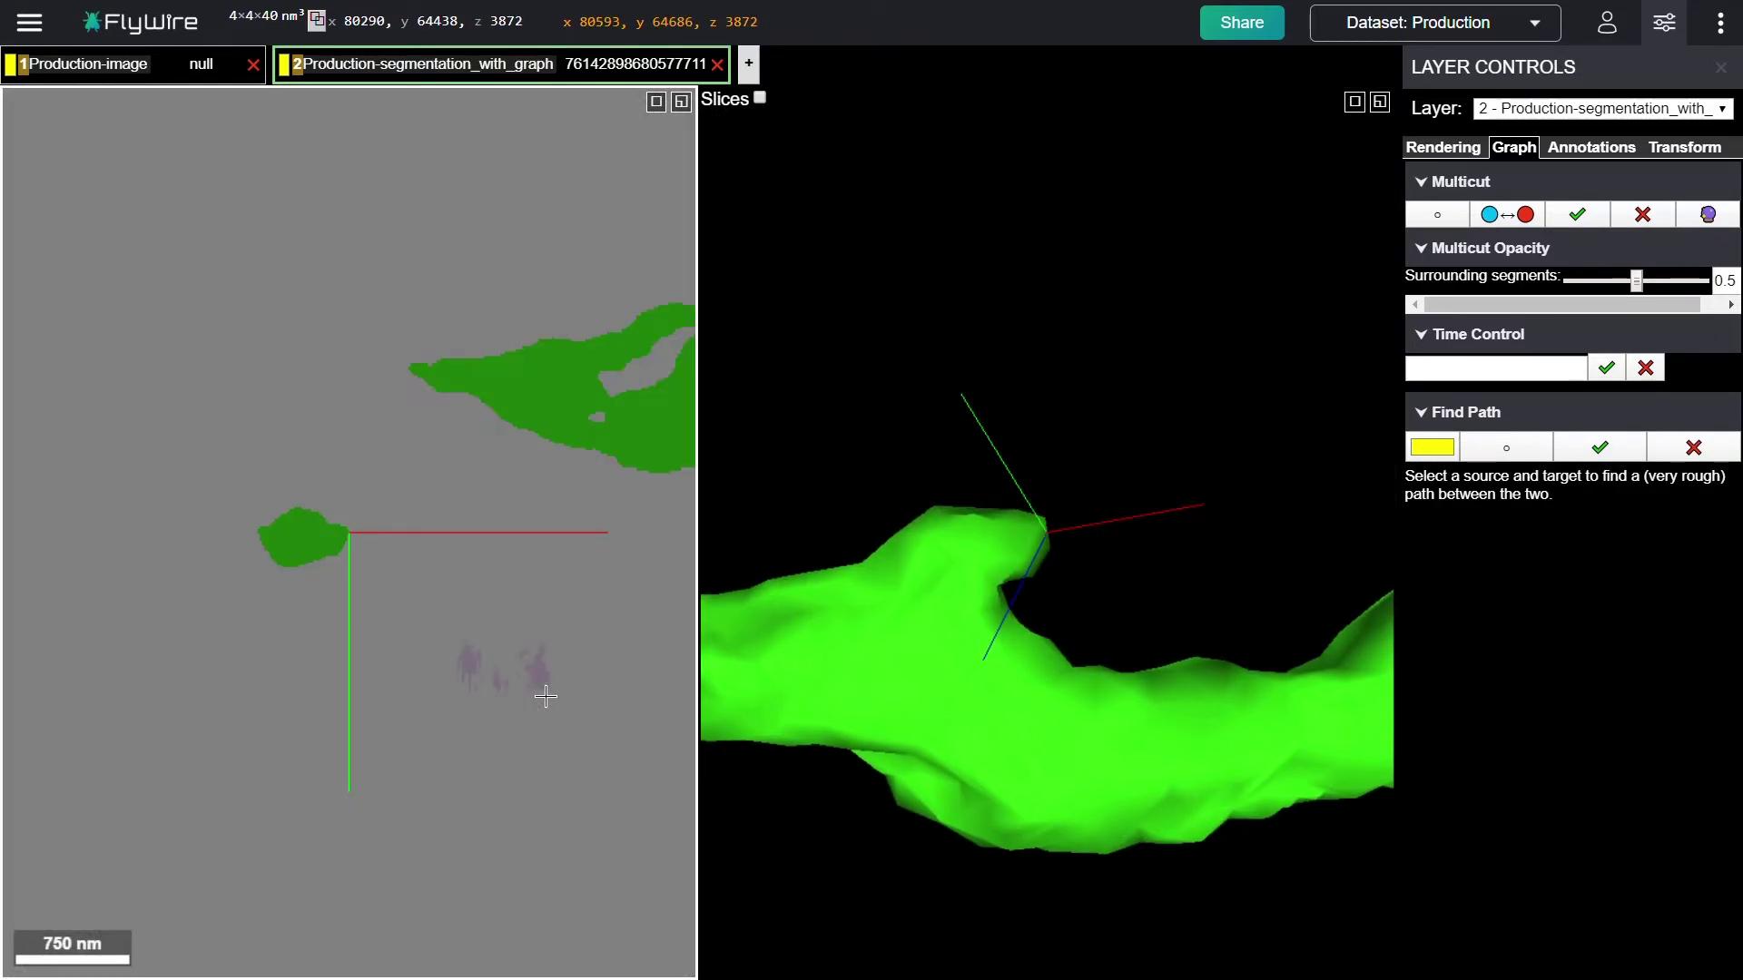
{"action": "scroll", "coordinate": [545, 697], "scroll_direction": "up", "scroll_amount": 2}
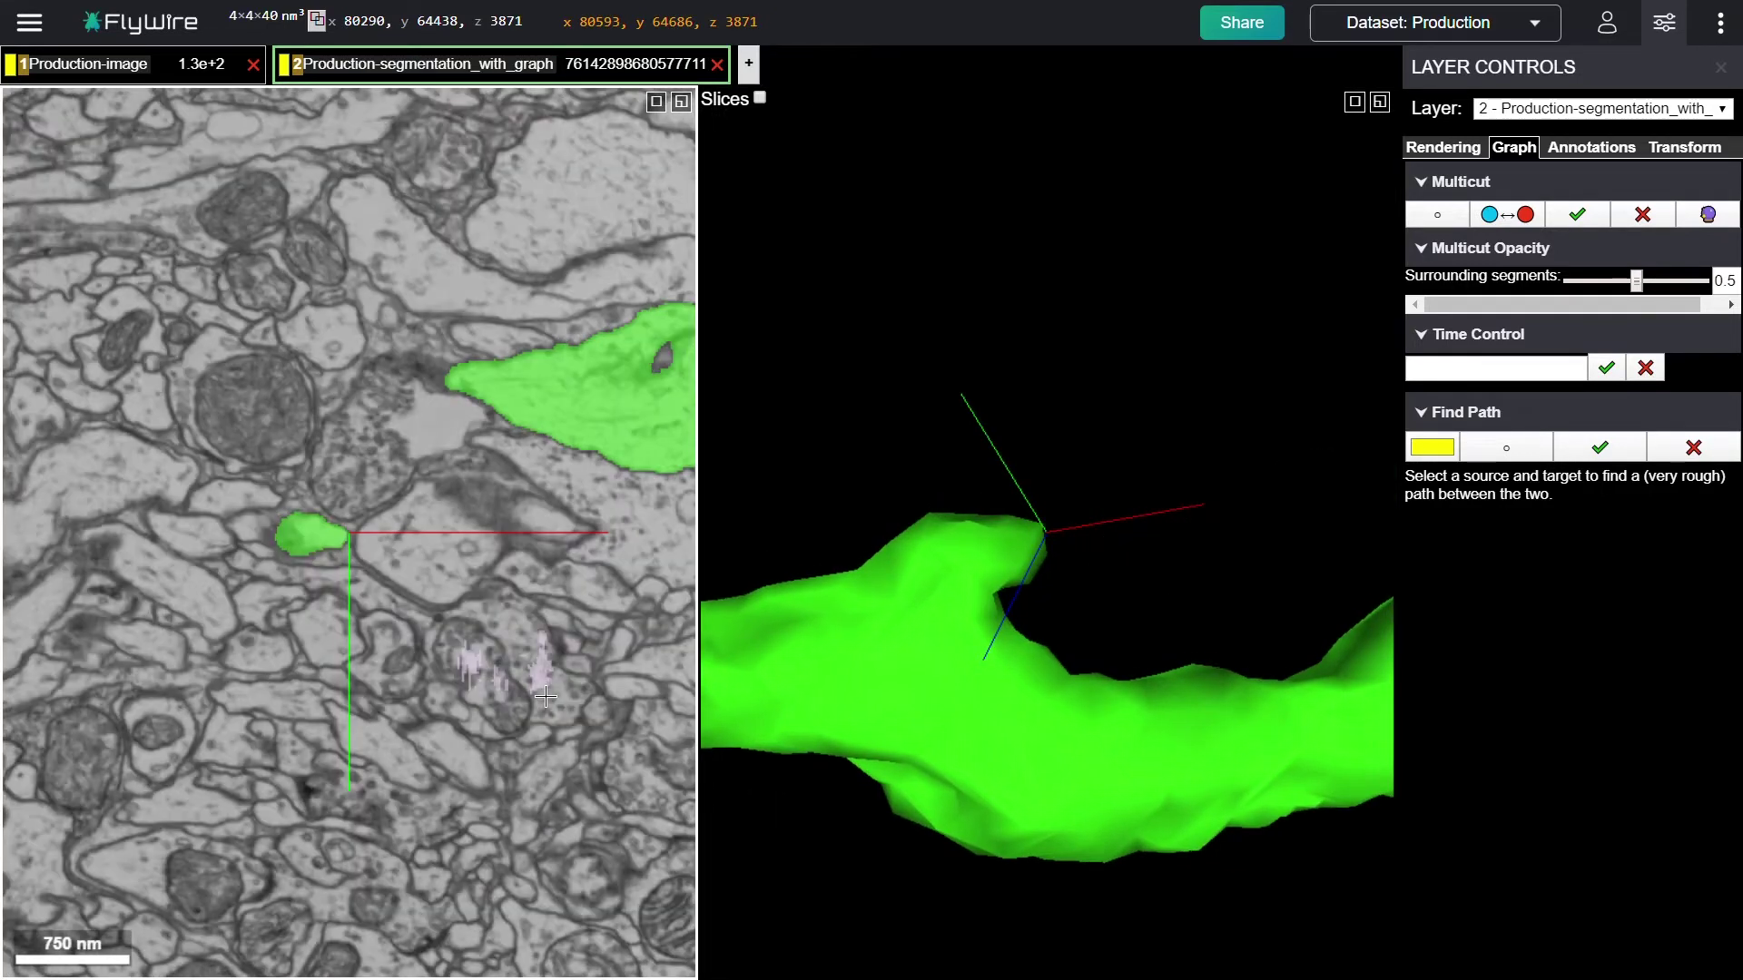
{"action": "scroll", "coordinate": [546, 698], "scroll_direction": "up", "scroll_amount": 1}
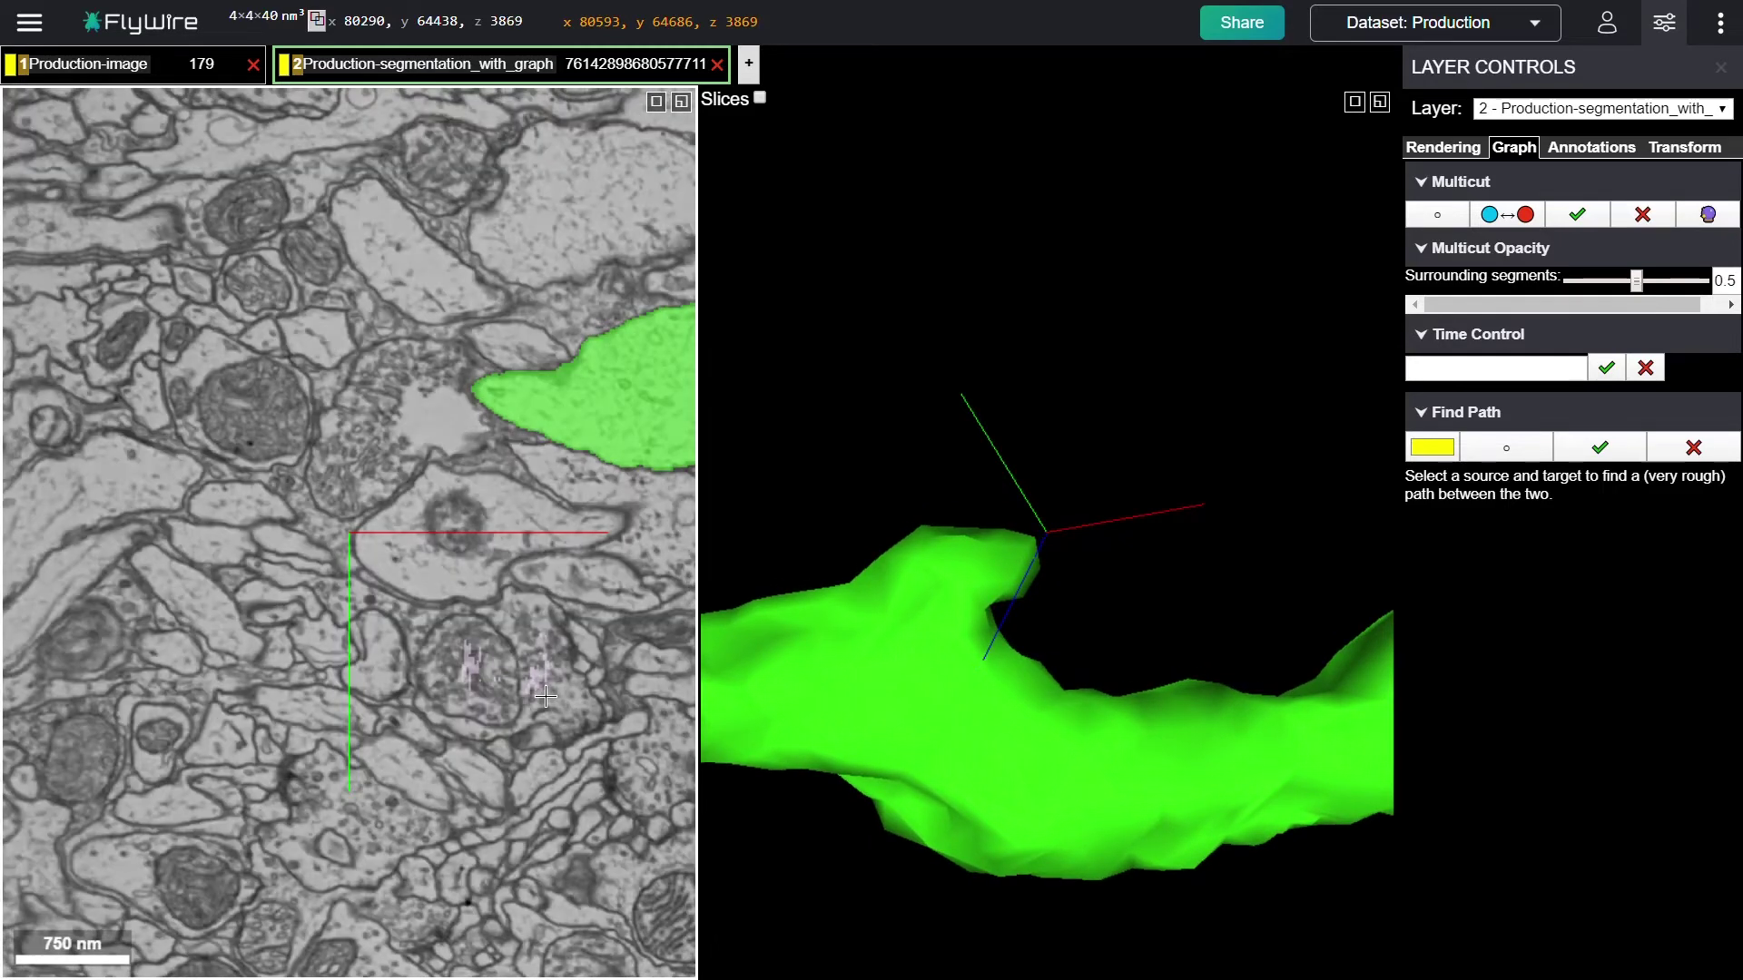
{"action": "scroll", "coordinate": [545, 697], "scroll_direction": "down", "scroll_amount": 3}
{"action": "scroll", "coordinate": [545, 697], "scroll_direction": "up", "scroll_amount": 1}
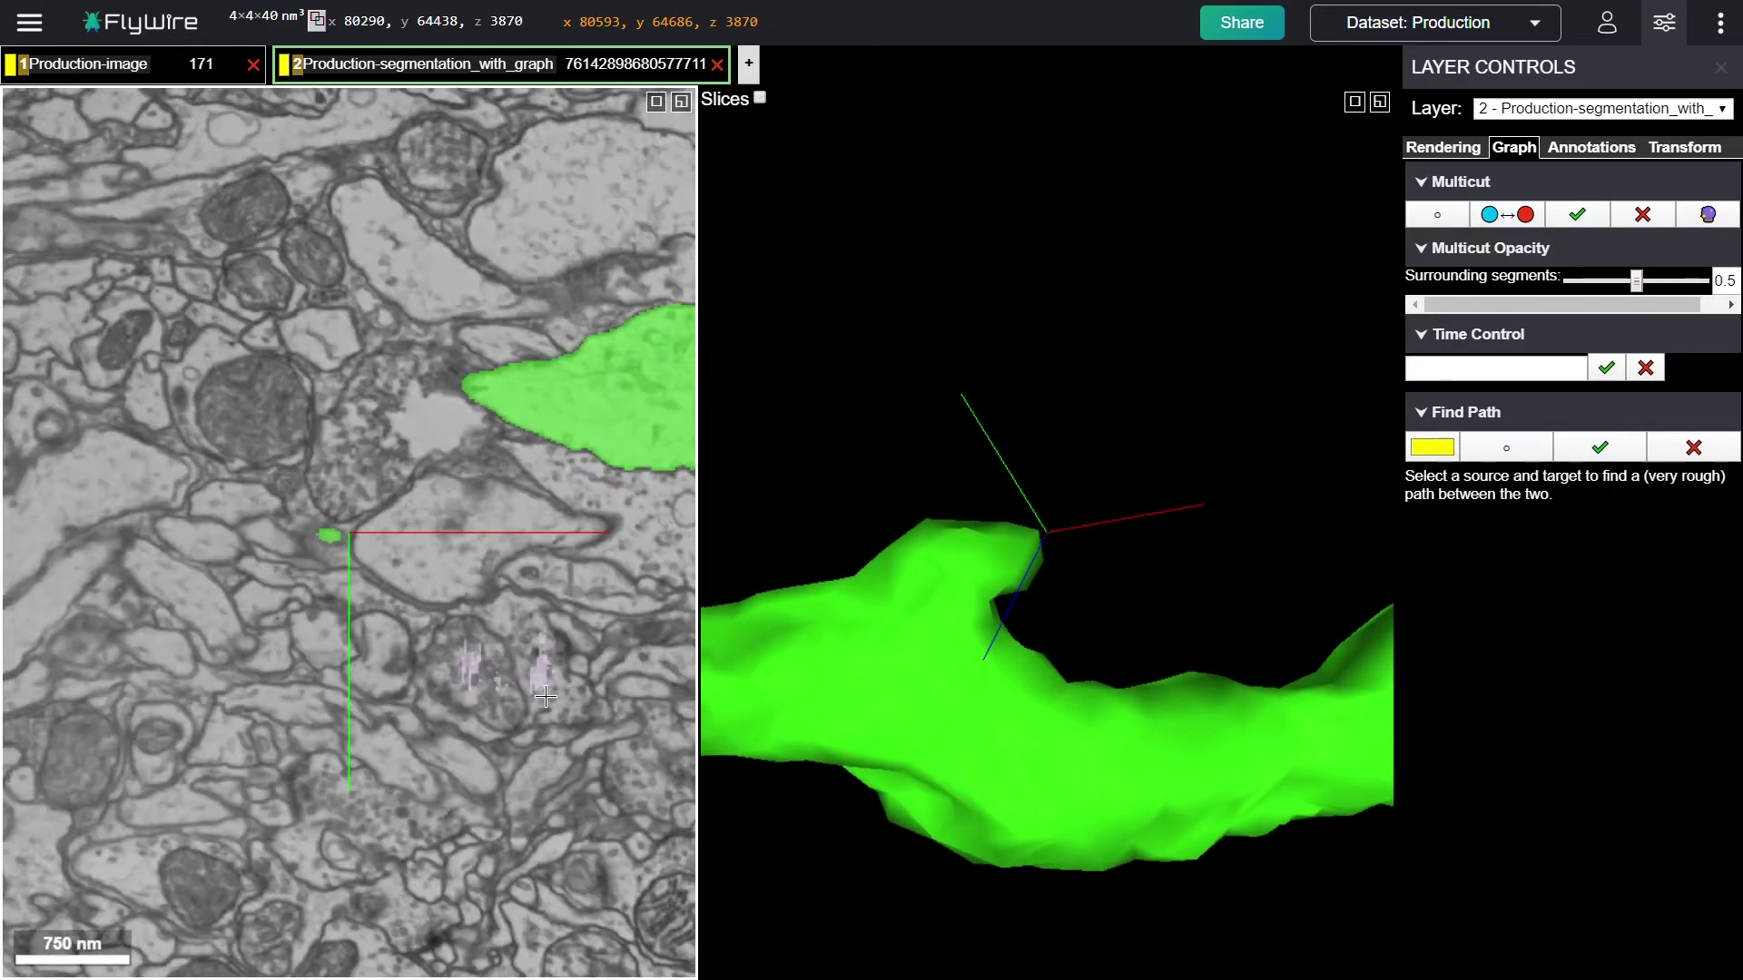
{"action": "scroll", "coordinate": [546, 697], "scroll_direction": "down", "scroll_amount": 2}
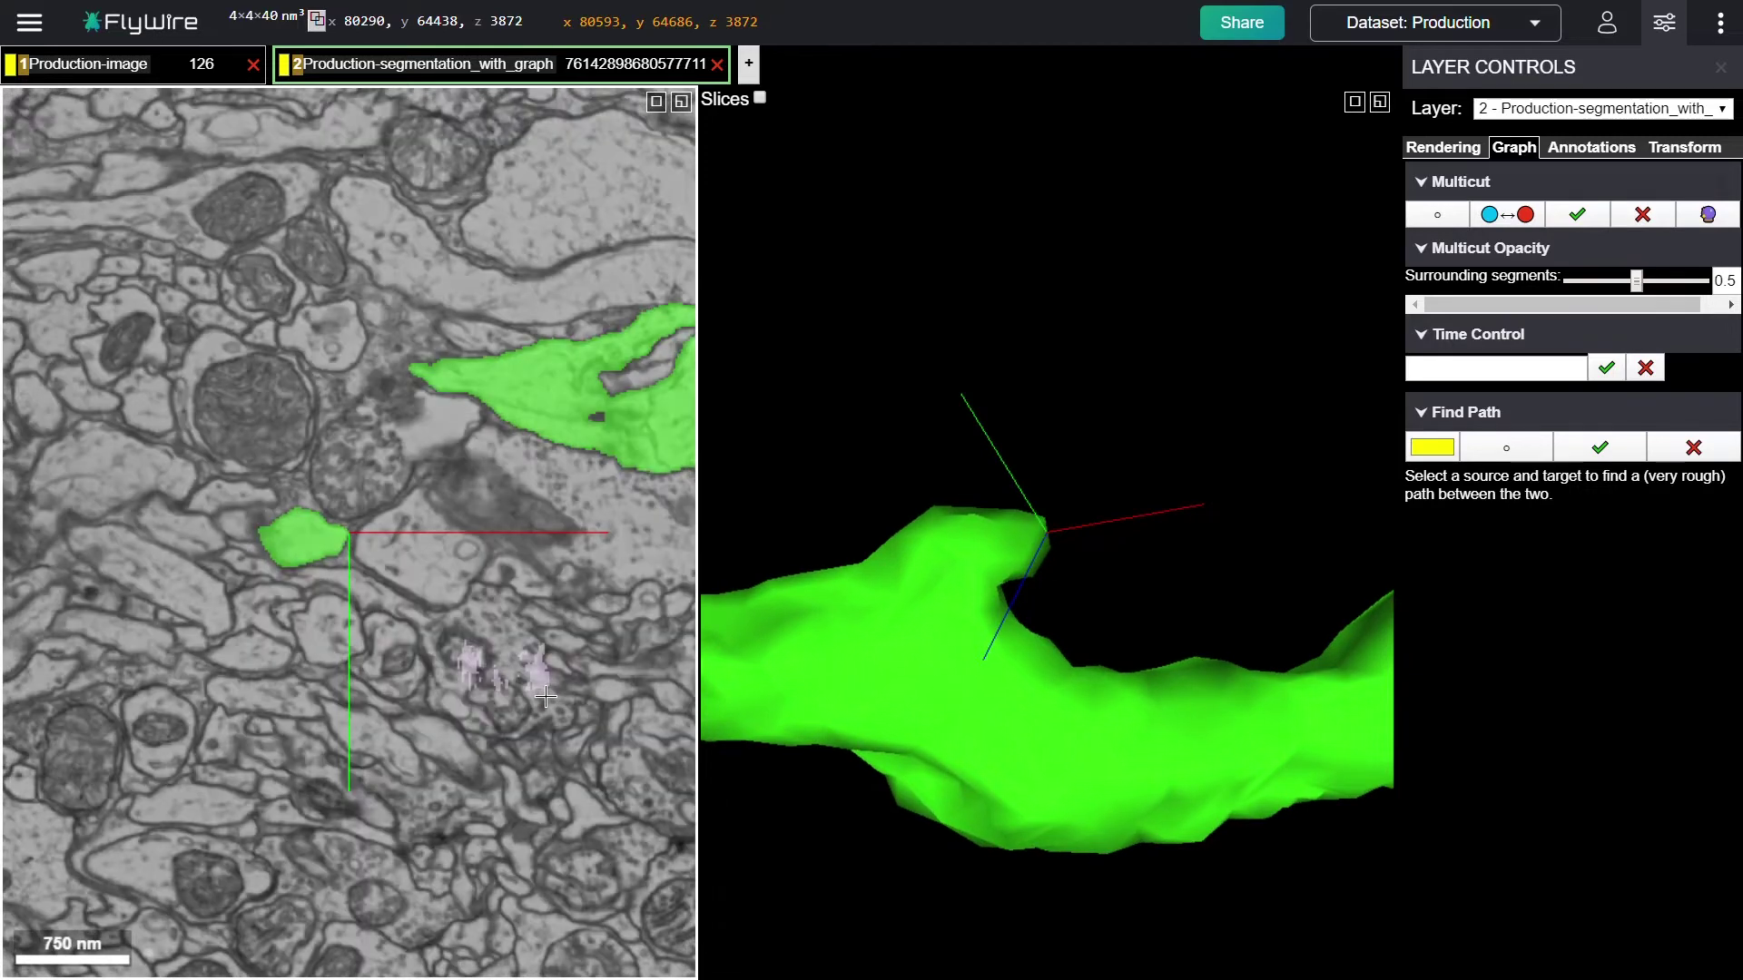
{"action": "scroll", "coordinate": [1123, 704], "scroll_direction": "down", "scroll_amount": 5}
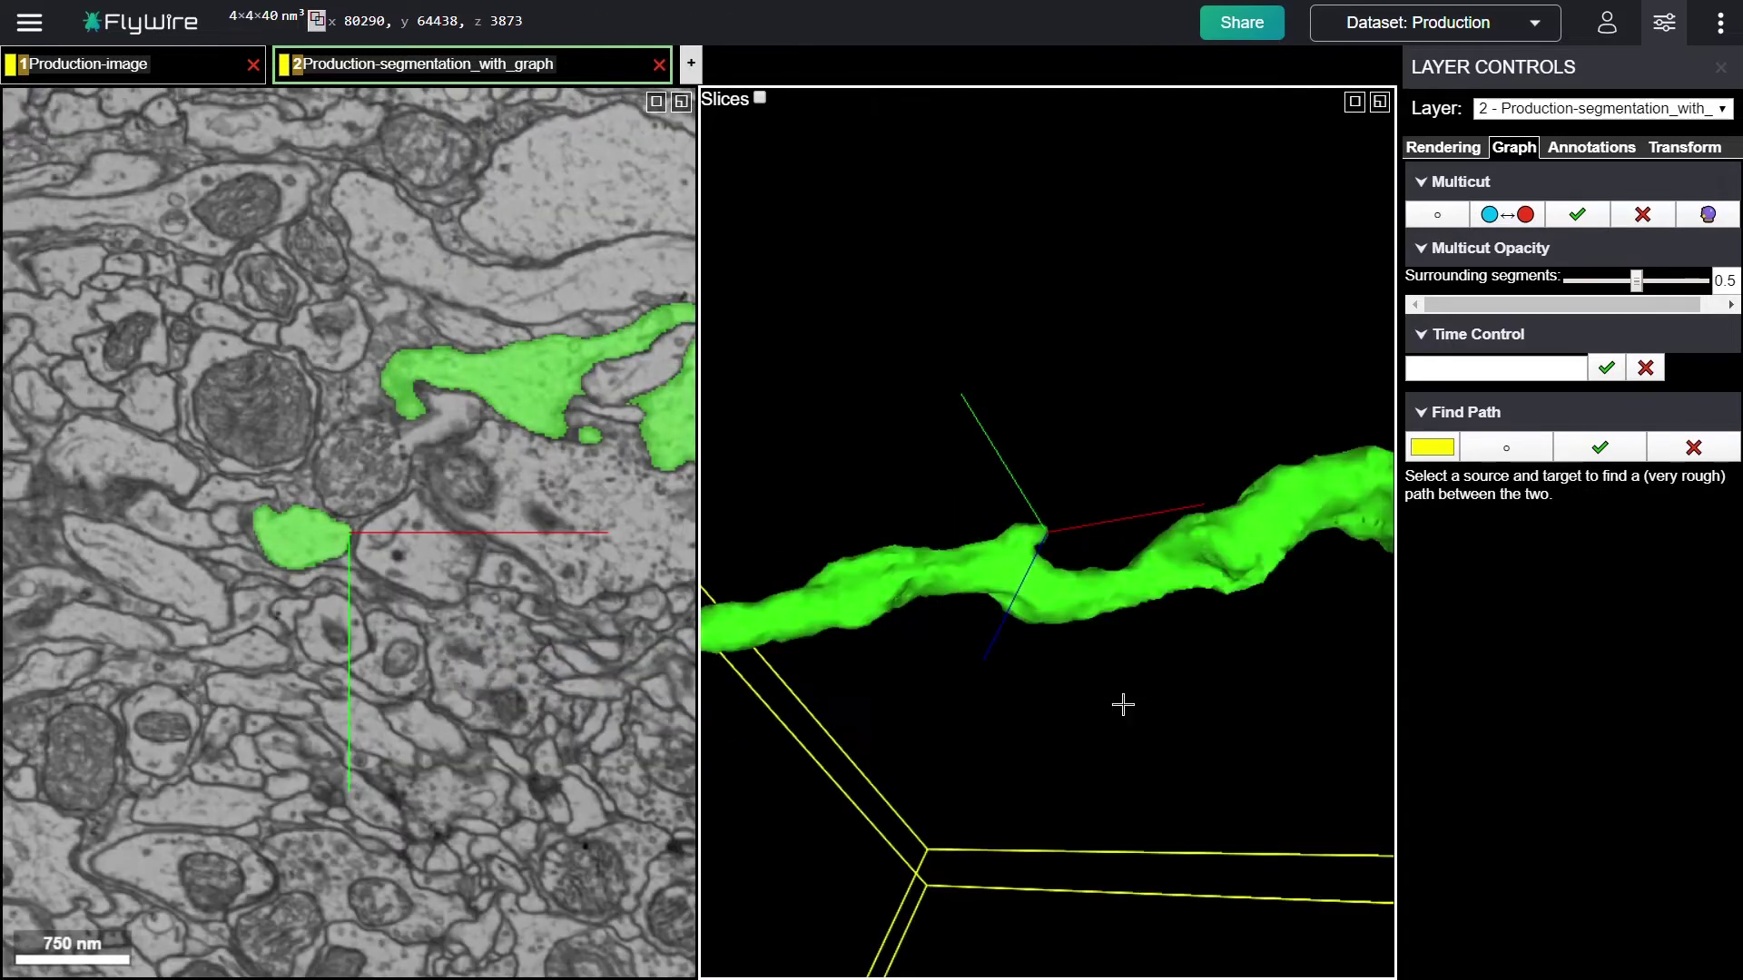
- View the whole green neuron in 3D and centre on the fork of its main branch at x 74443, y 68550, z 4144
{"action": "scroll", "coordinate": [1123, 705], "scroll_direction": "down", "scroll_amount": 2}
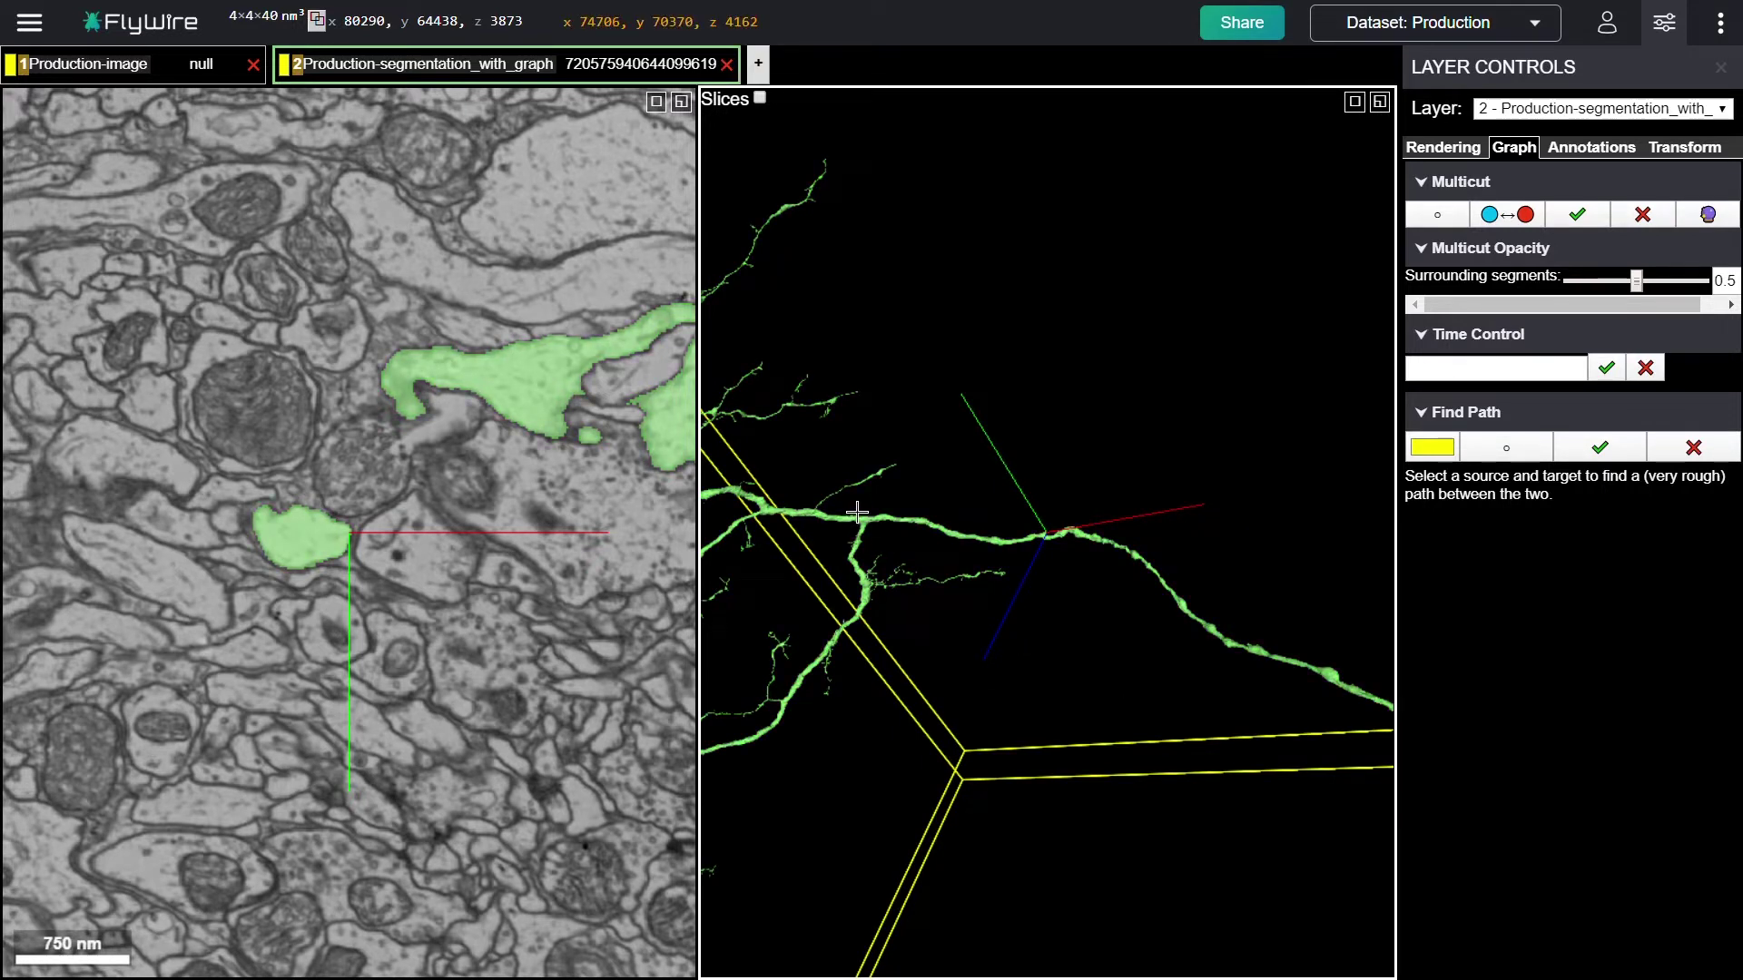
{"action": "left_click_drag", "start_coordinate": [857, 512], "coordinate": [881, 539]}
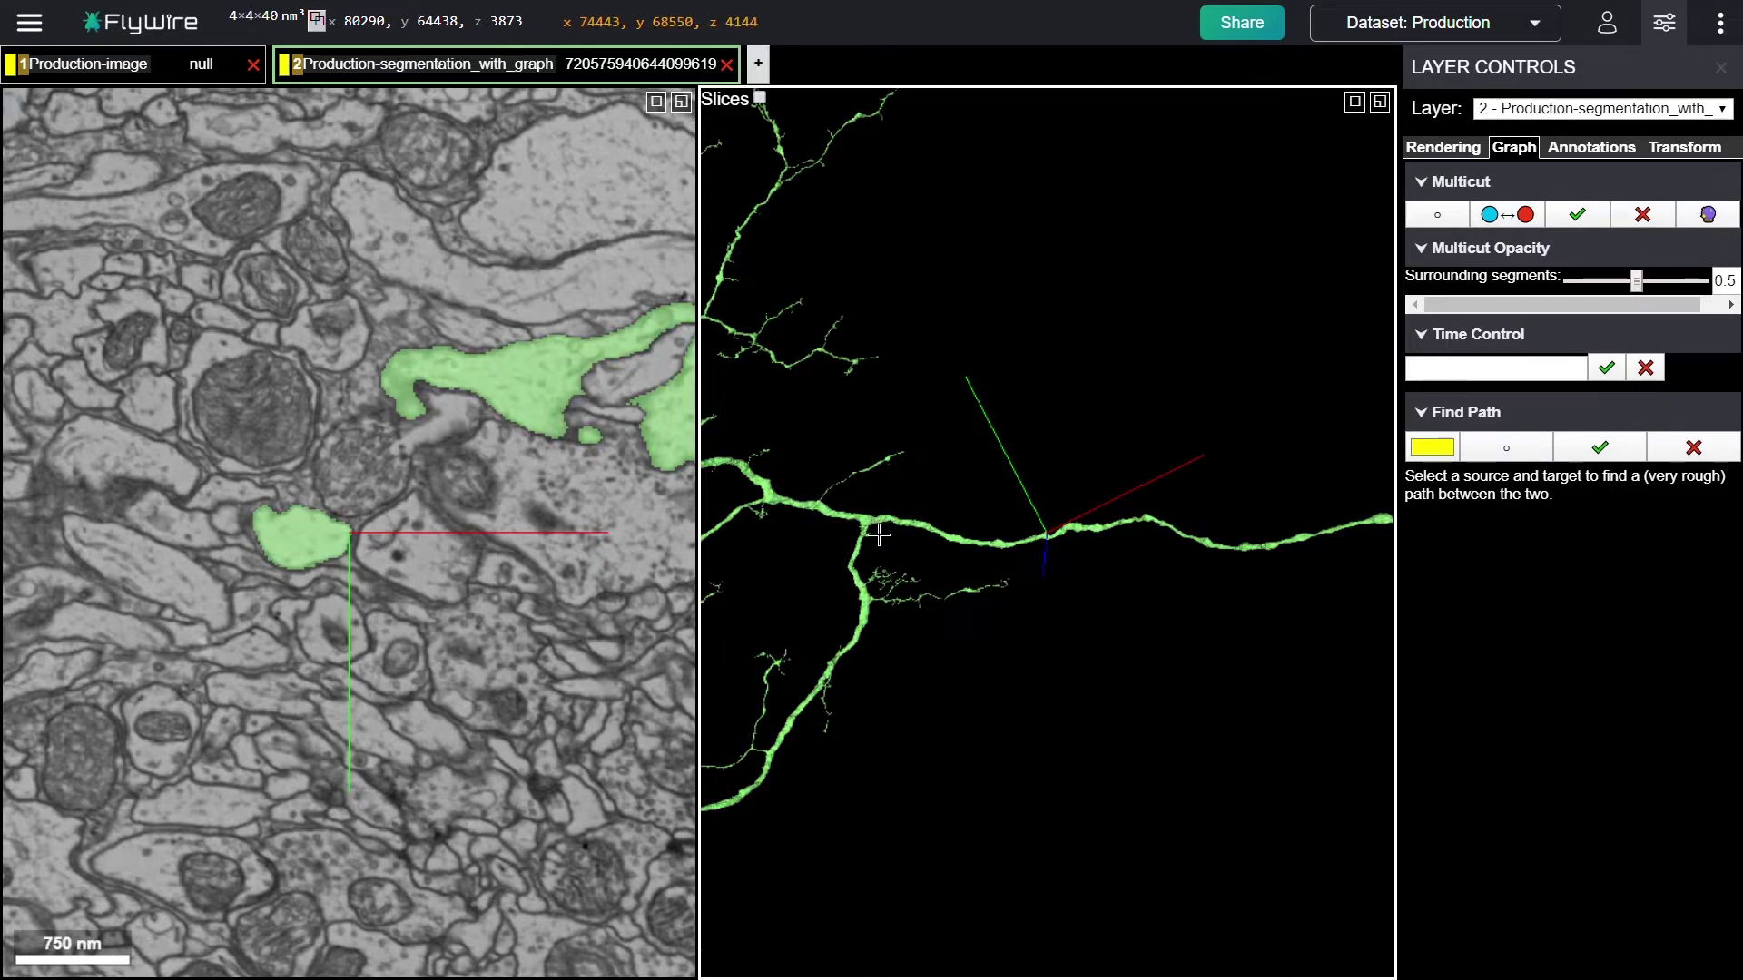
{"action": "scroll", "coordinate": [982, 642], "scroll_direction": "down", "scroll_amount": 5}
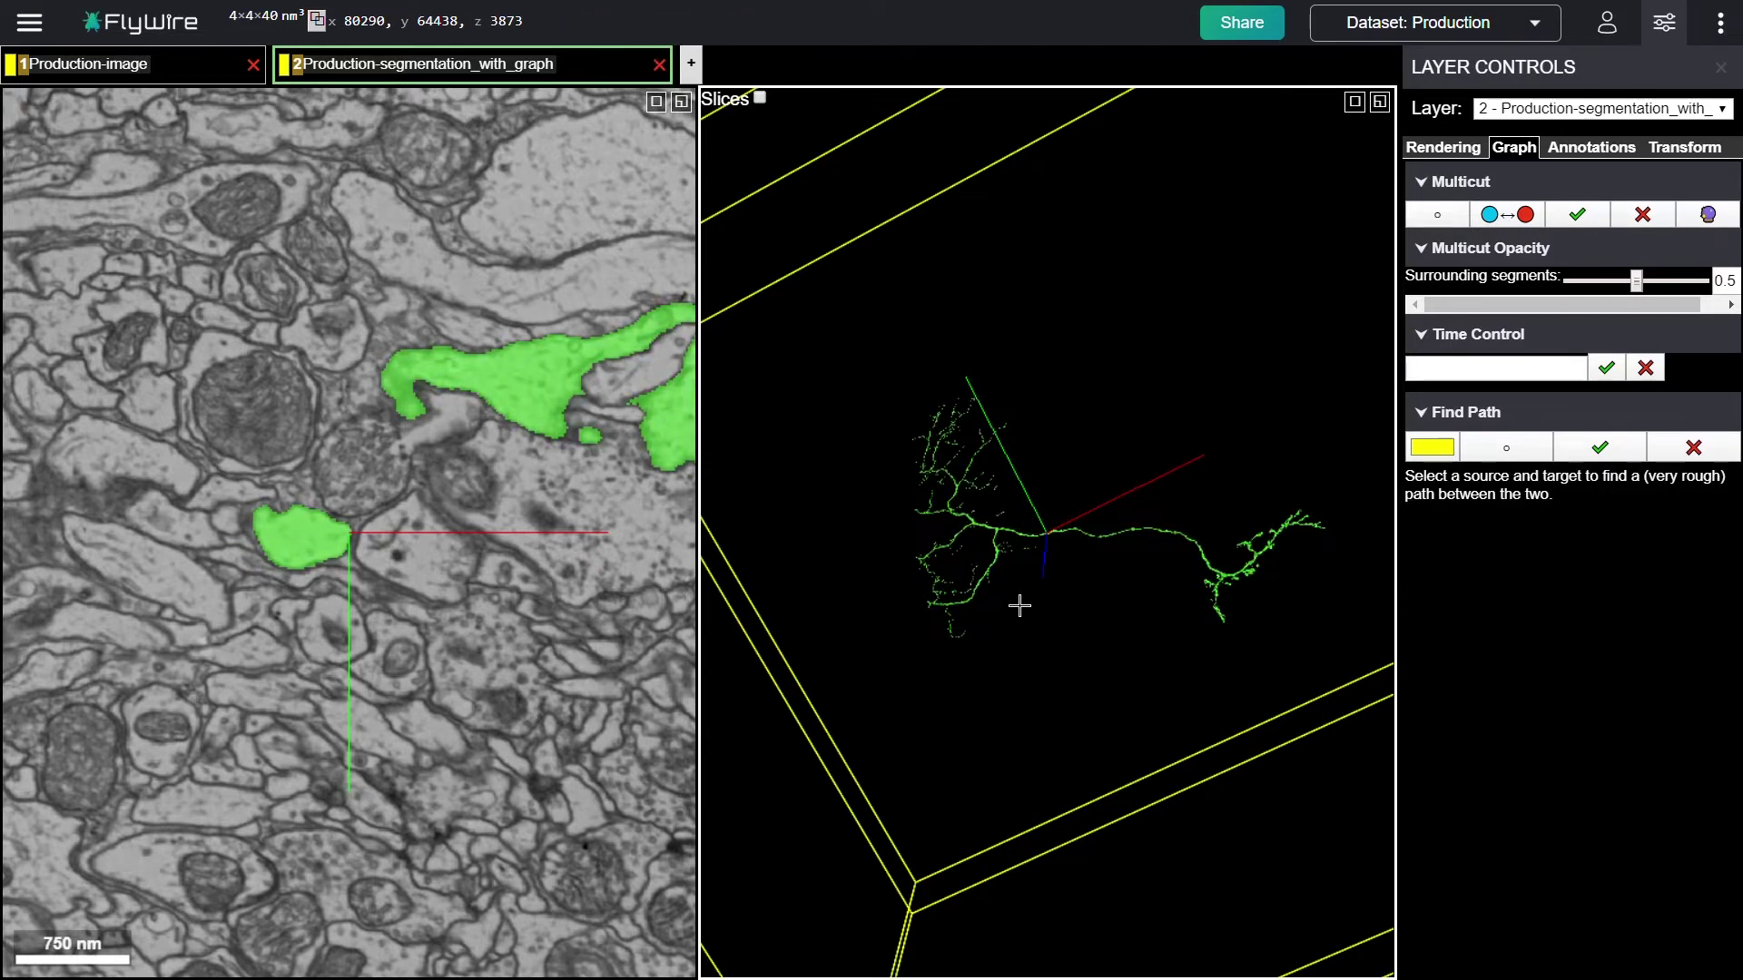
{"action": "scroll", "coordinate": [1019, 606], "scroll_direction": "up", "scroll_amount": 5}
{"action": "scroll", "coordinate": [1019, 606], "scroll_direction": "down", "scroll_amount": 3}
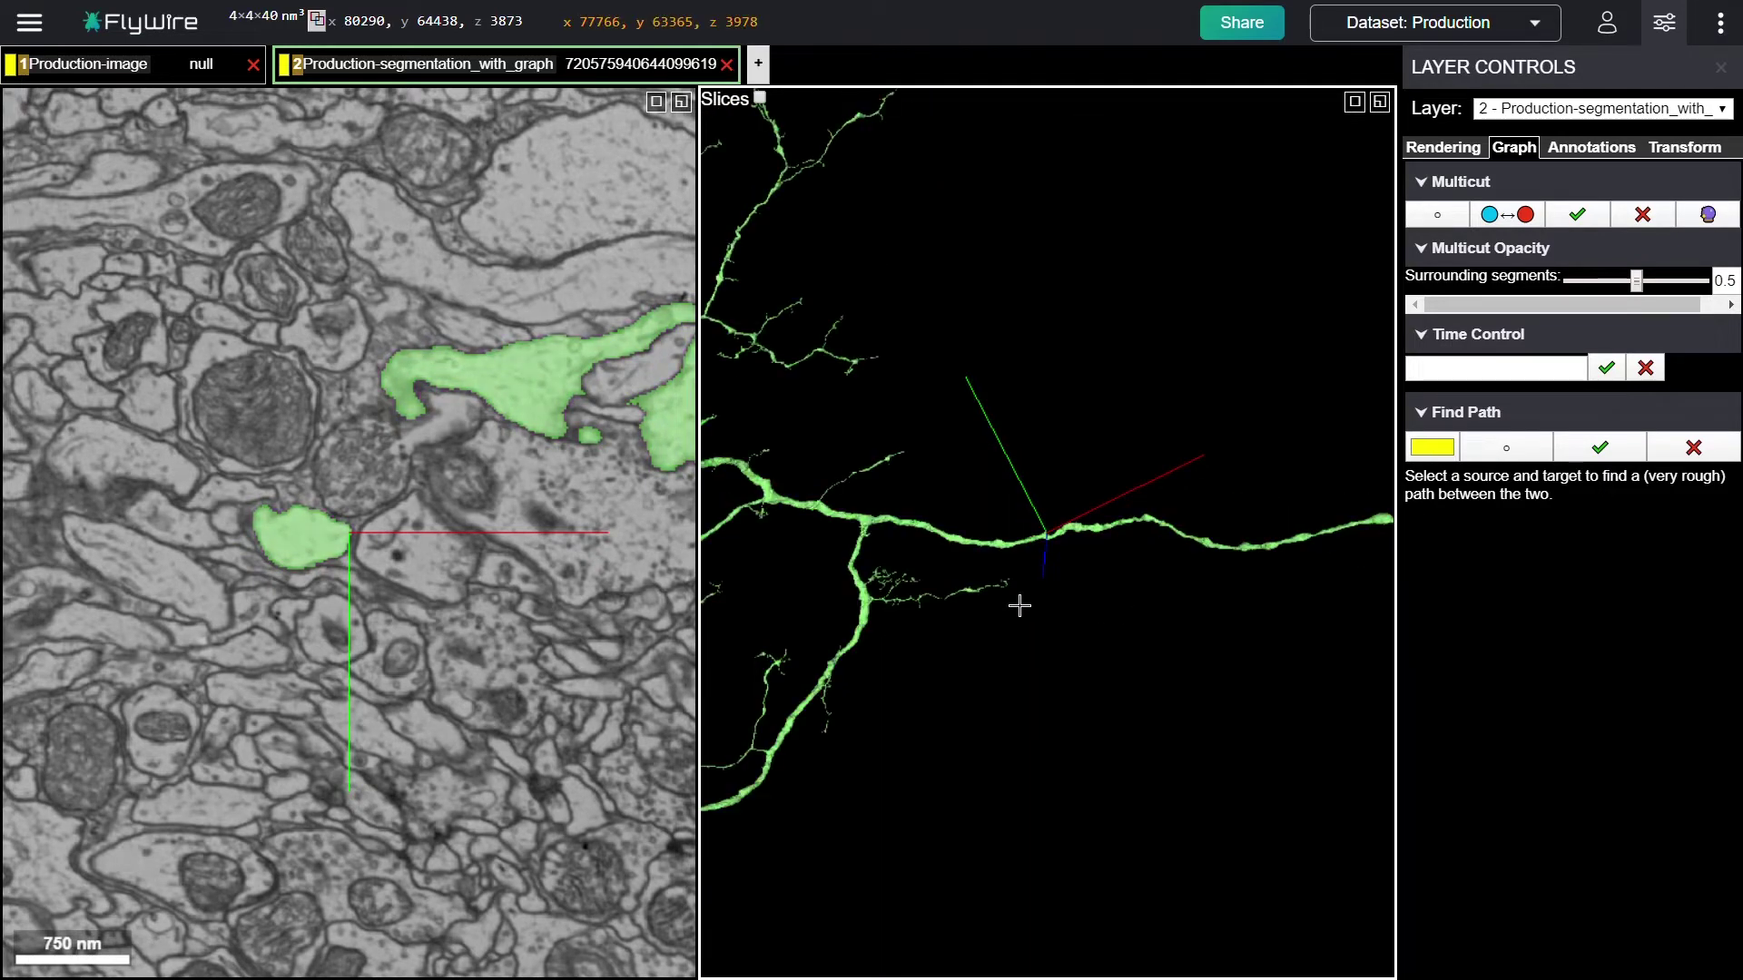
{"action": "right_click", "coordinate": [878, 536]}
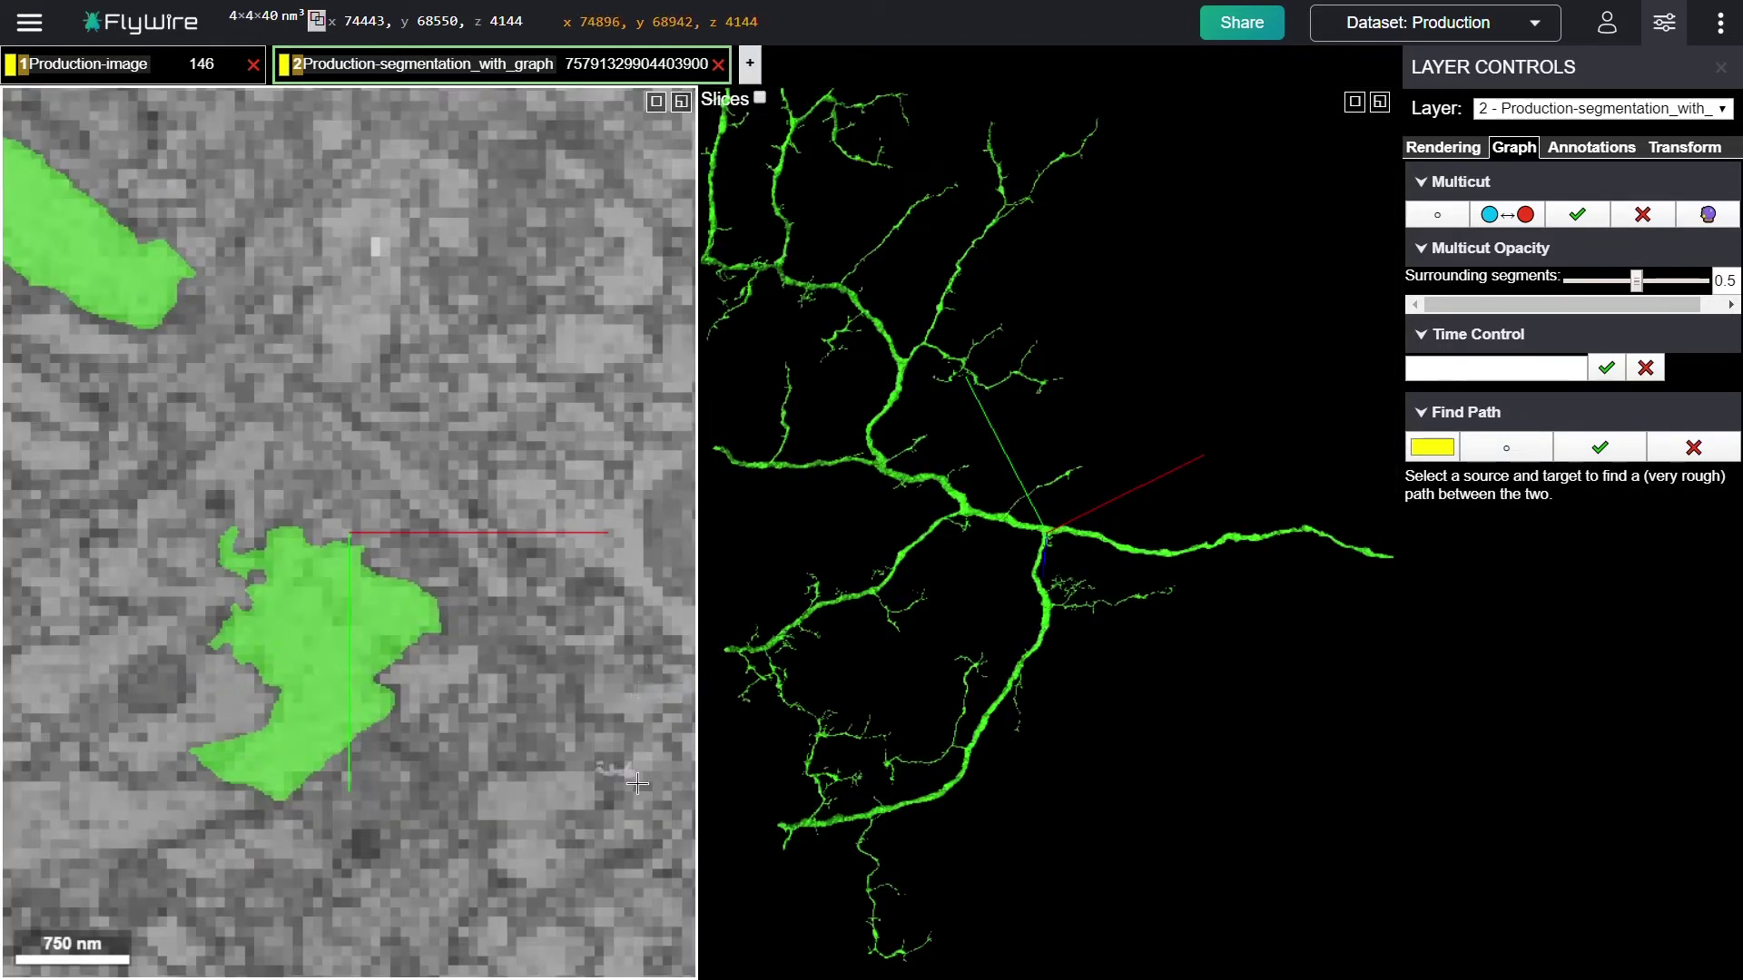
{"action": "scroll", "coordinate": [1066, 588], "scroll_direction": "up", "scroll_amount": 5}
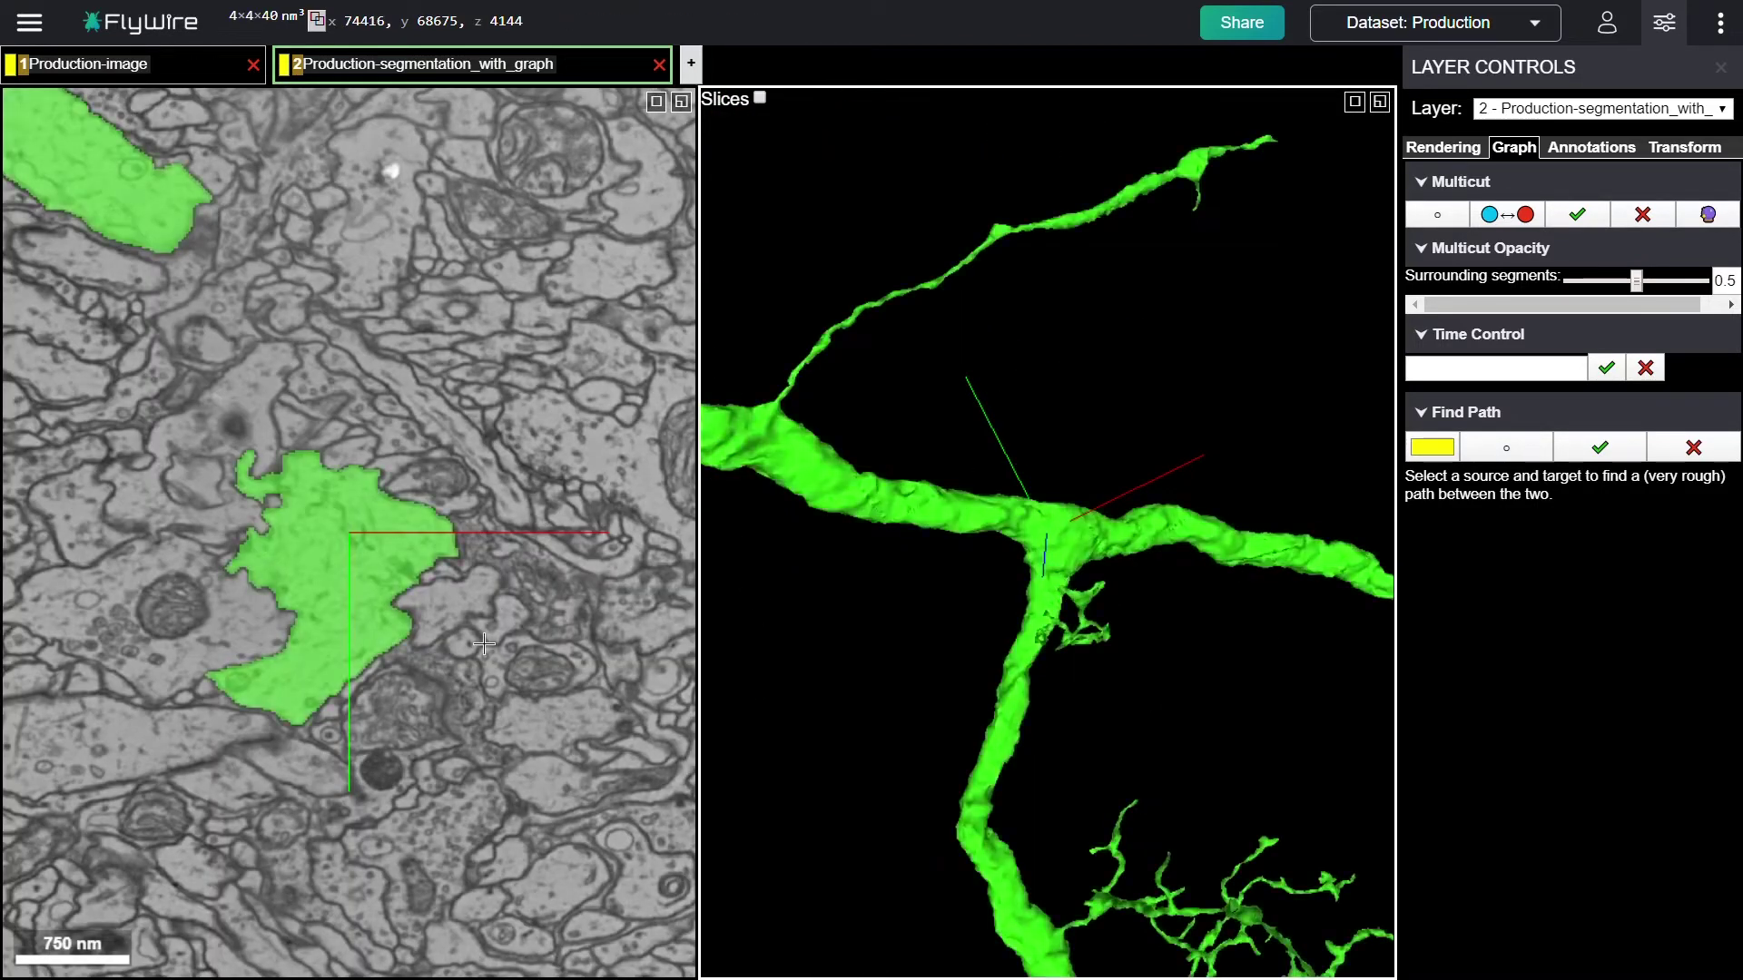
- Follow the fork's cross-section to slice 4103 and compare its outline with the raw EM by briefly hiding the segmentation layer
{"action": "right_click", "coordinate": [422, 754]}
{"action": "scroll", "coordinate": [422, 753], "scroll_direction": "up", "scroll_amount": 2}
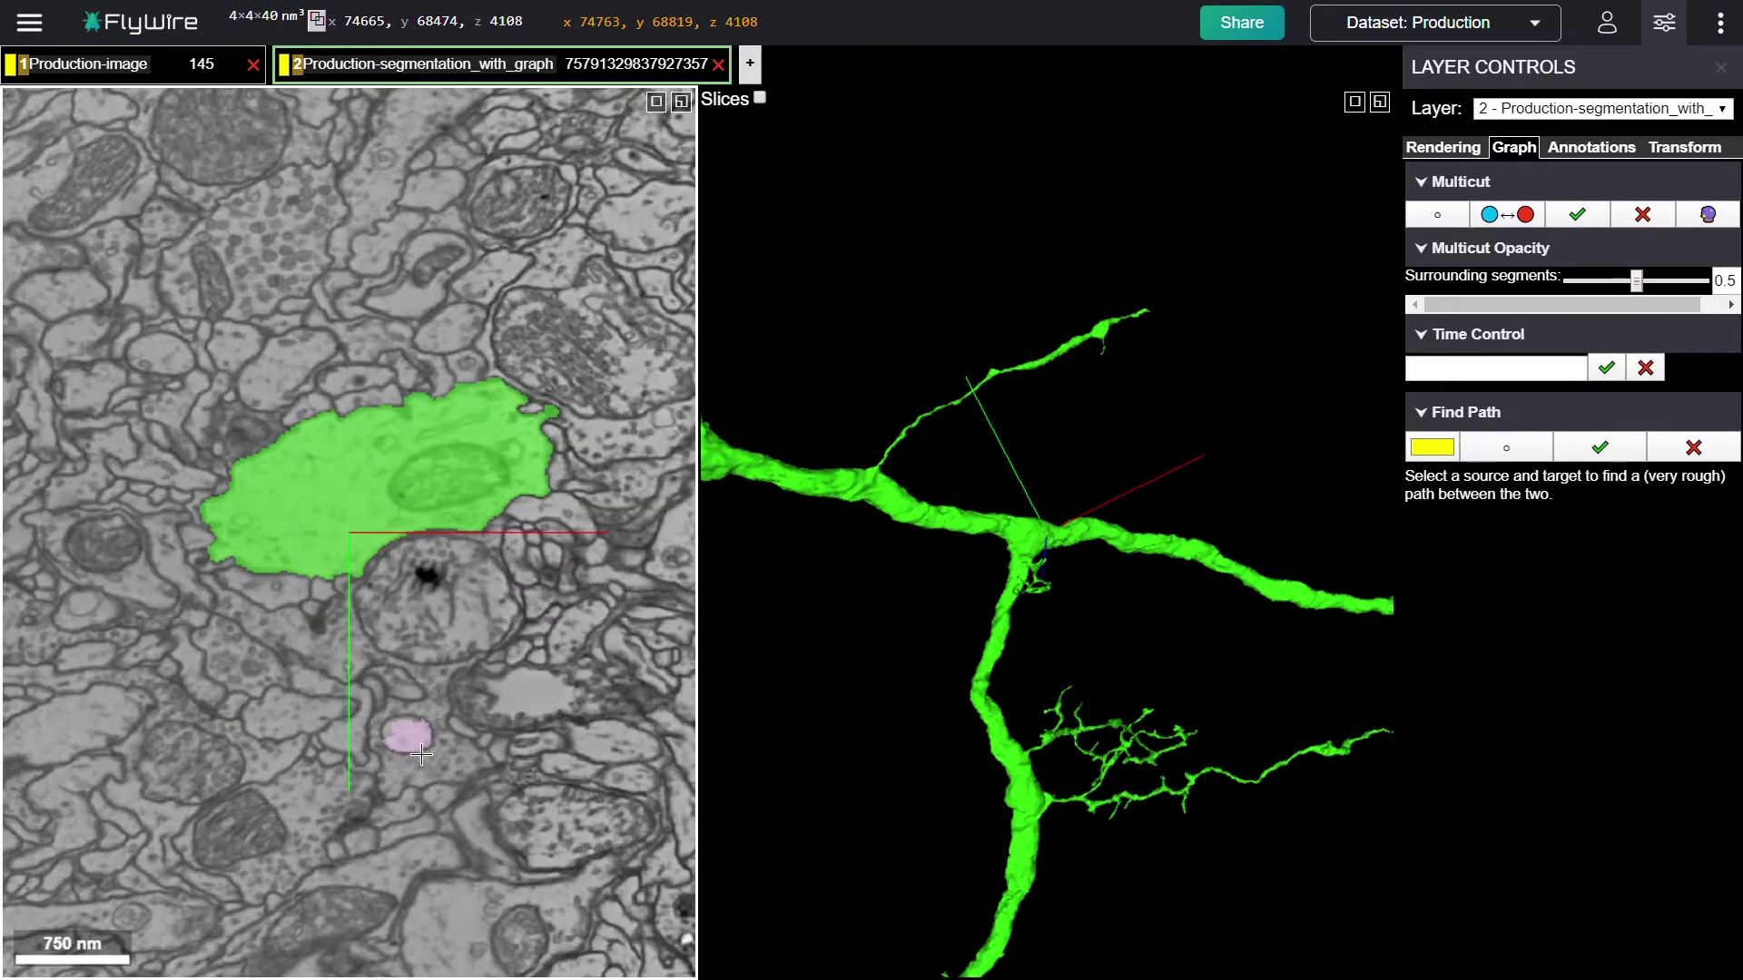
{"action": "scroll", "coordinate": [422, 753], "scroll_direction": "up", "scroll_amount": 1}
{"action": "scroll", "coordinate": [422, 754], "scroll_direction": "up", "scroll_amount": 3}
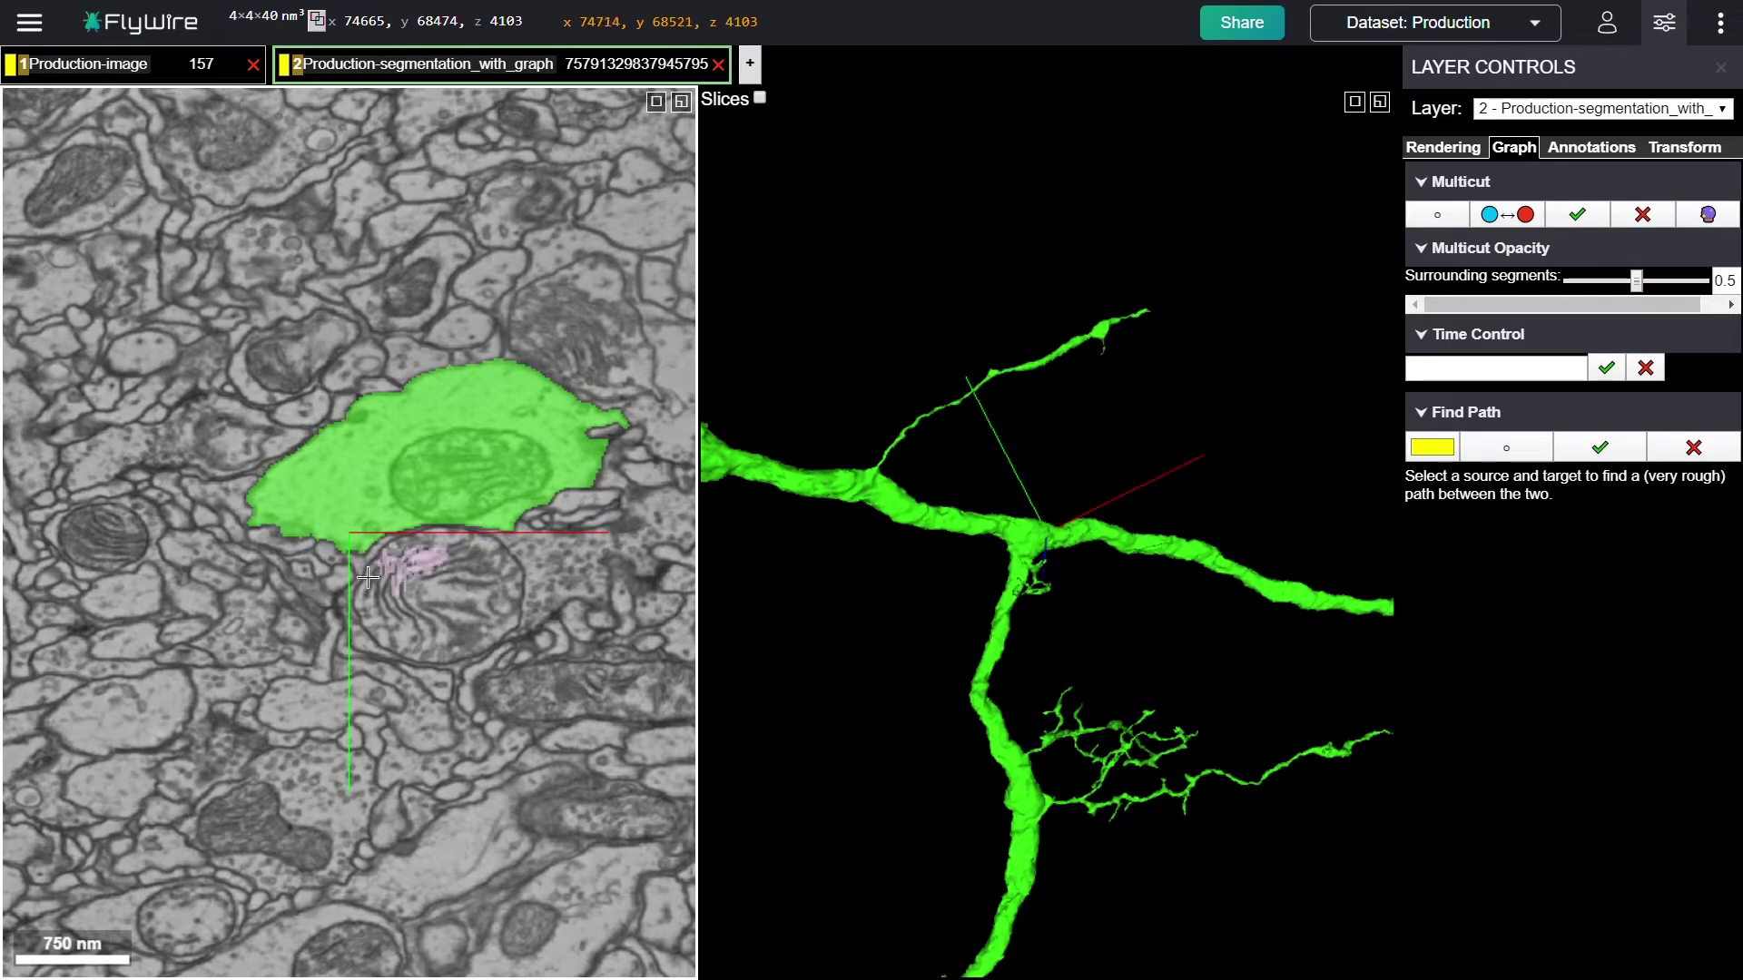
{"action": "left_click_drag", "start_coordinate": [538, 470], "coordinate": [411, 476]}
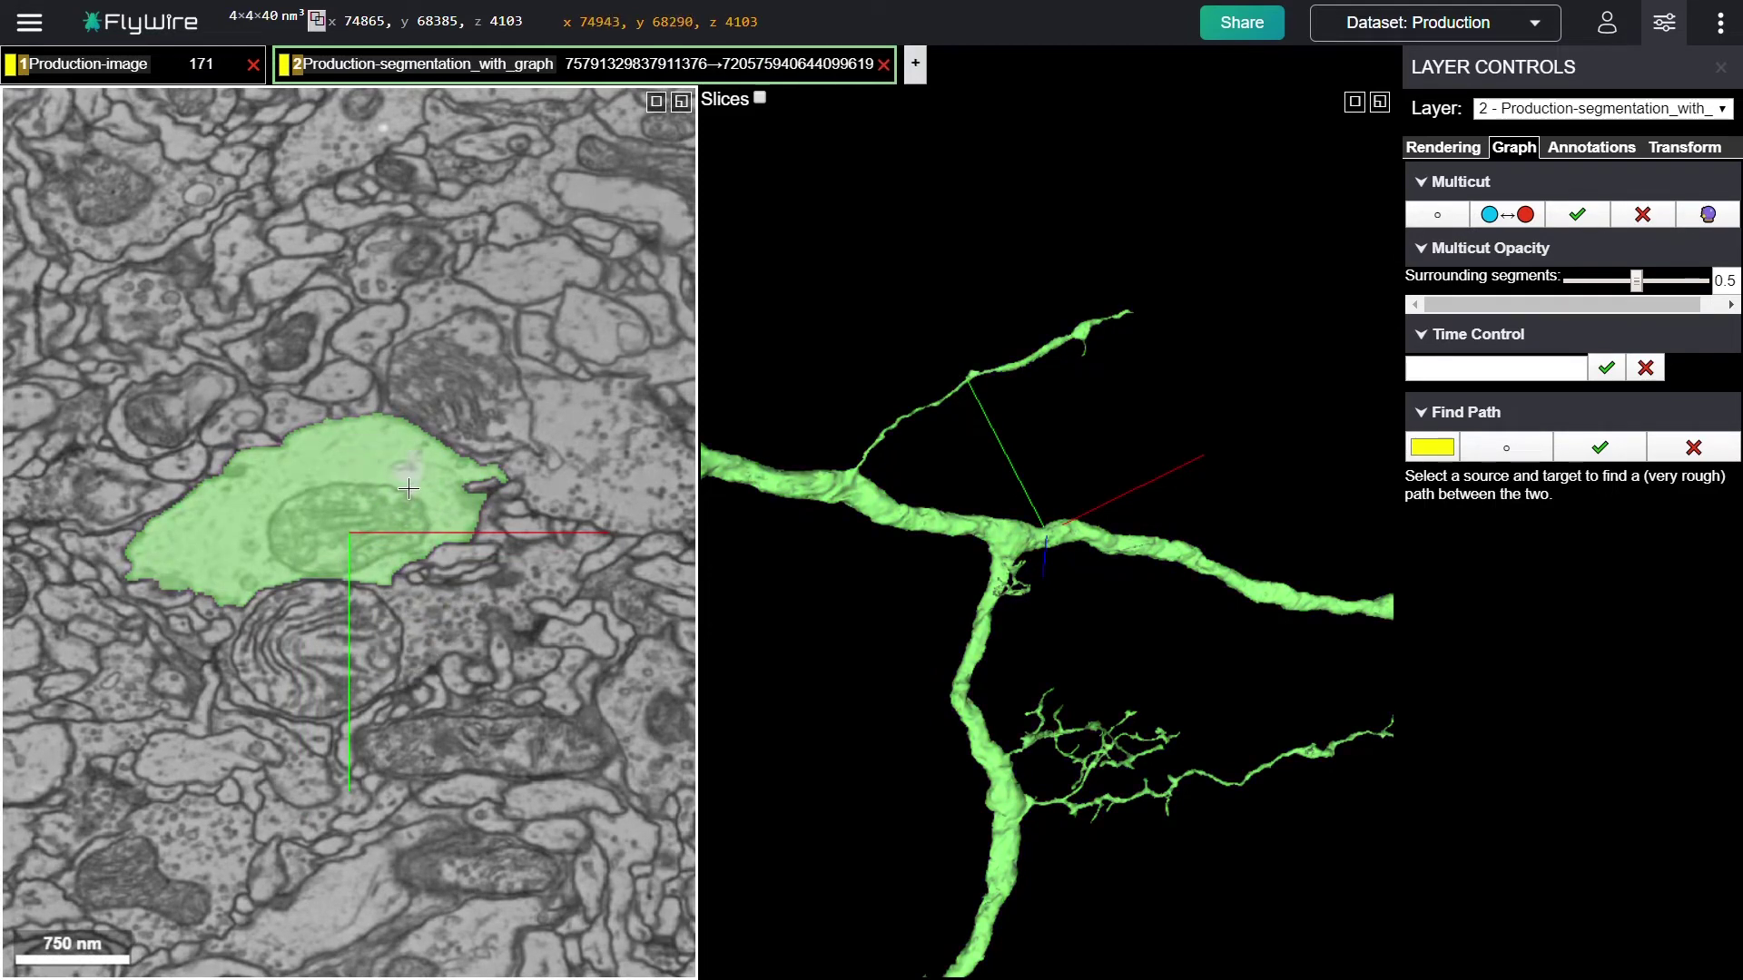
{"action": "key", "text": "2"}
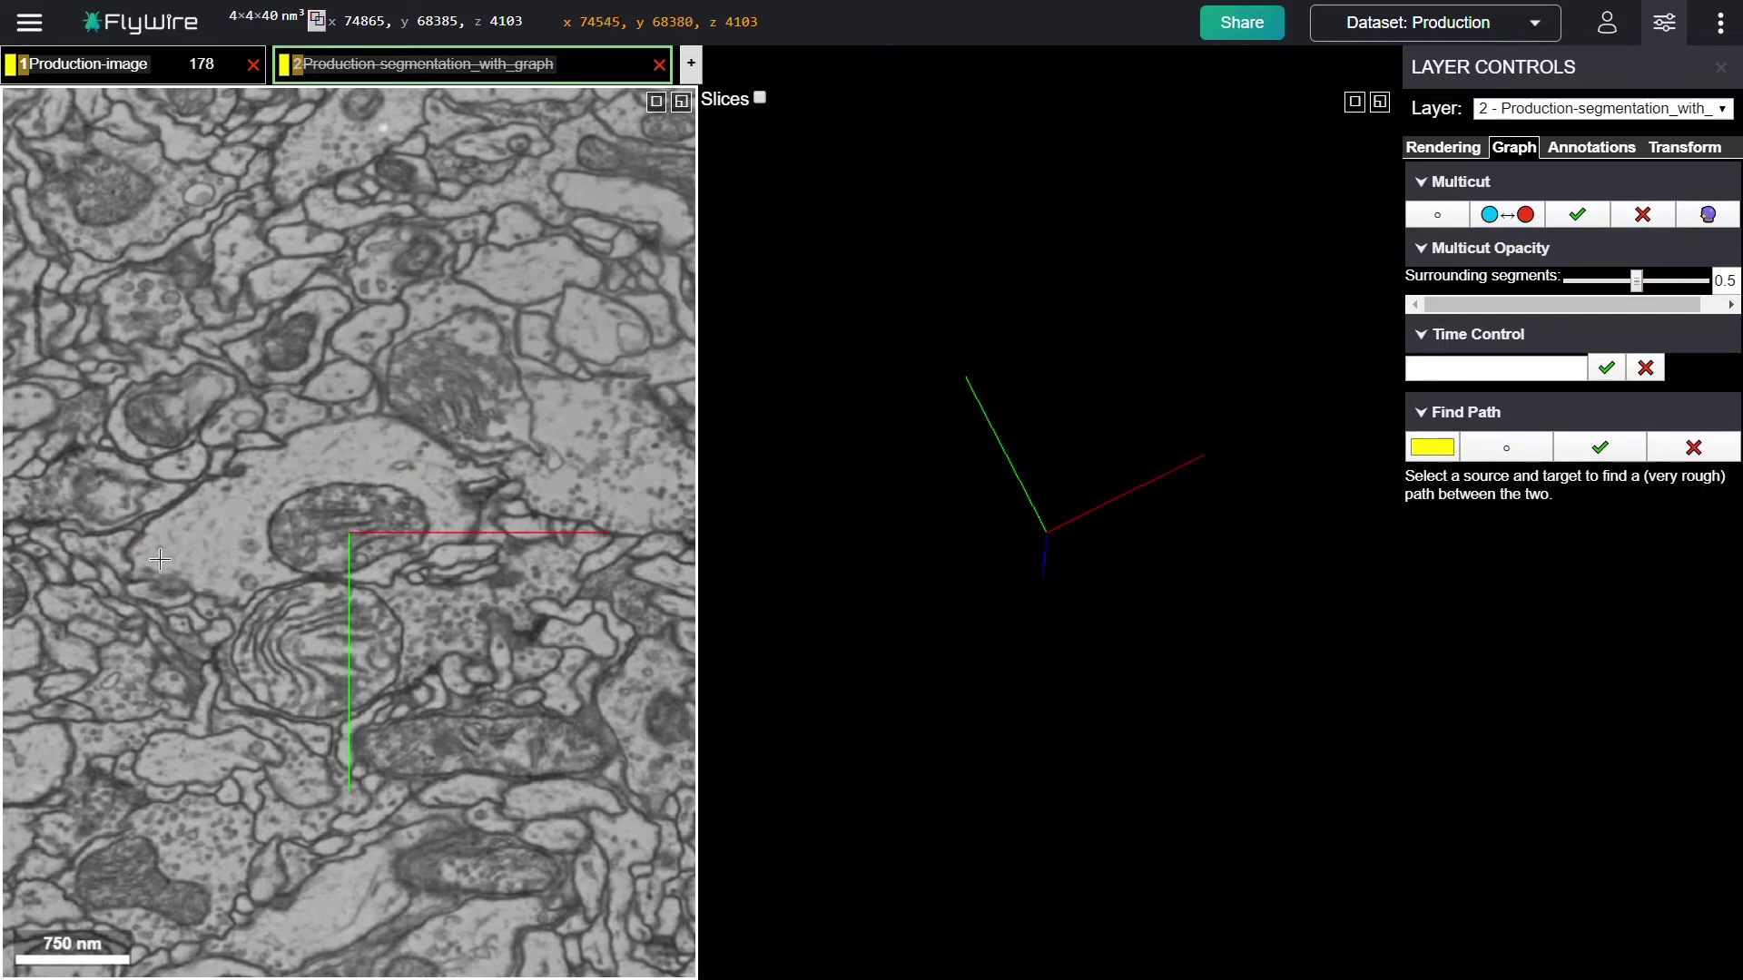
{"action": "key", "text": "2"}
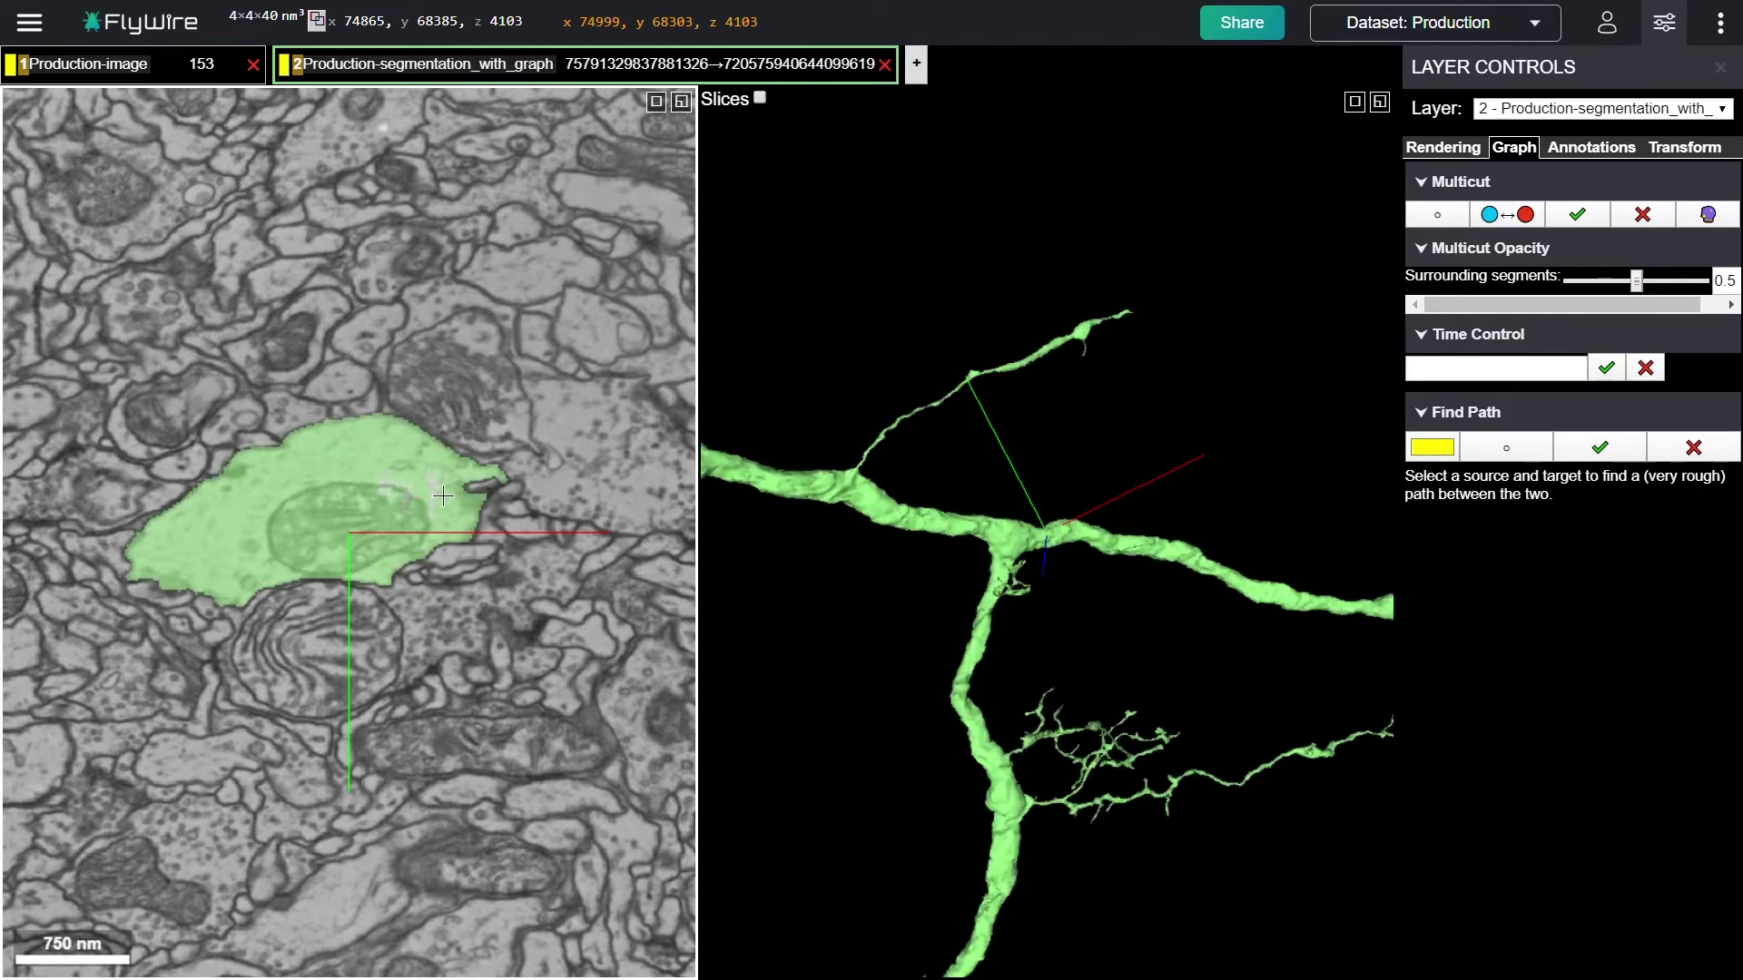
- Trace the green cross-section with its mitochondrion through the EM slices from 4103 to 4089, checking its boundary
{"action": "scroll", "coordinate": [413, 562], "scroll_direction": "up", "scroll_amount": 3}
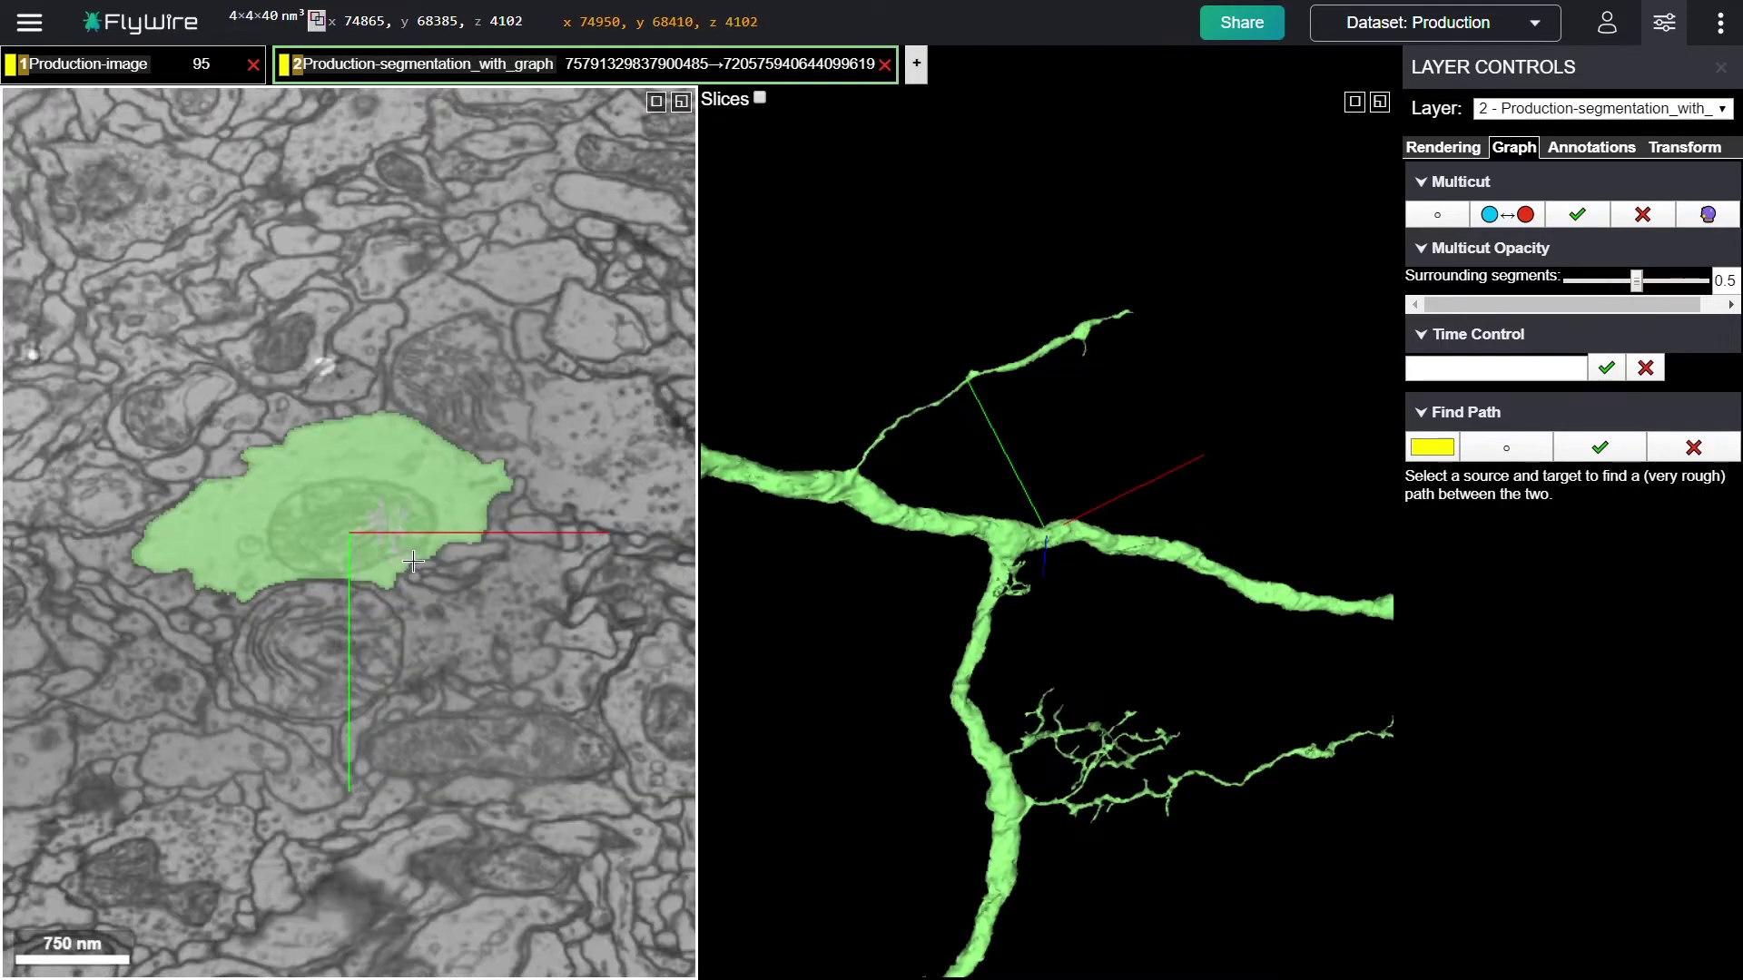
{"action": "scroll", "coordinate": [413, 562], "scroll_direction": "up", "scroll_amount": 1}
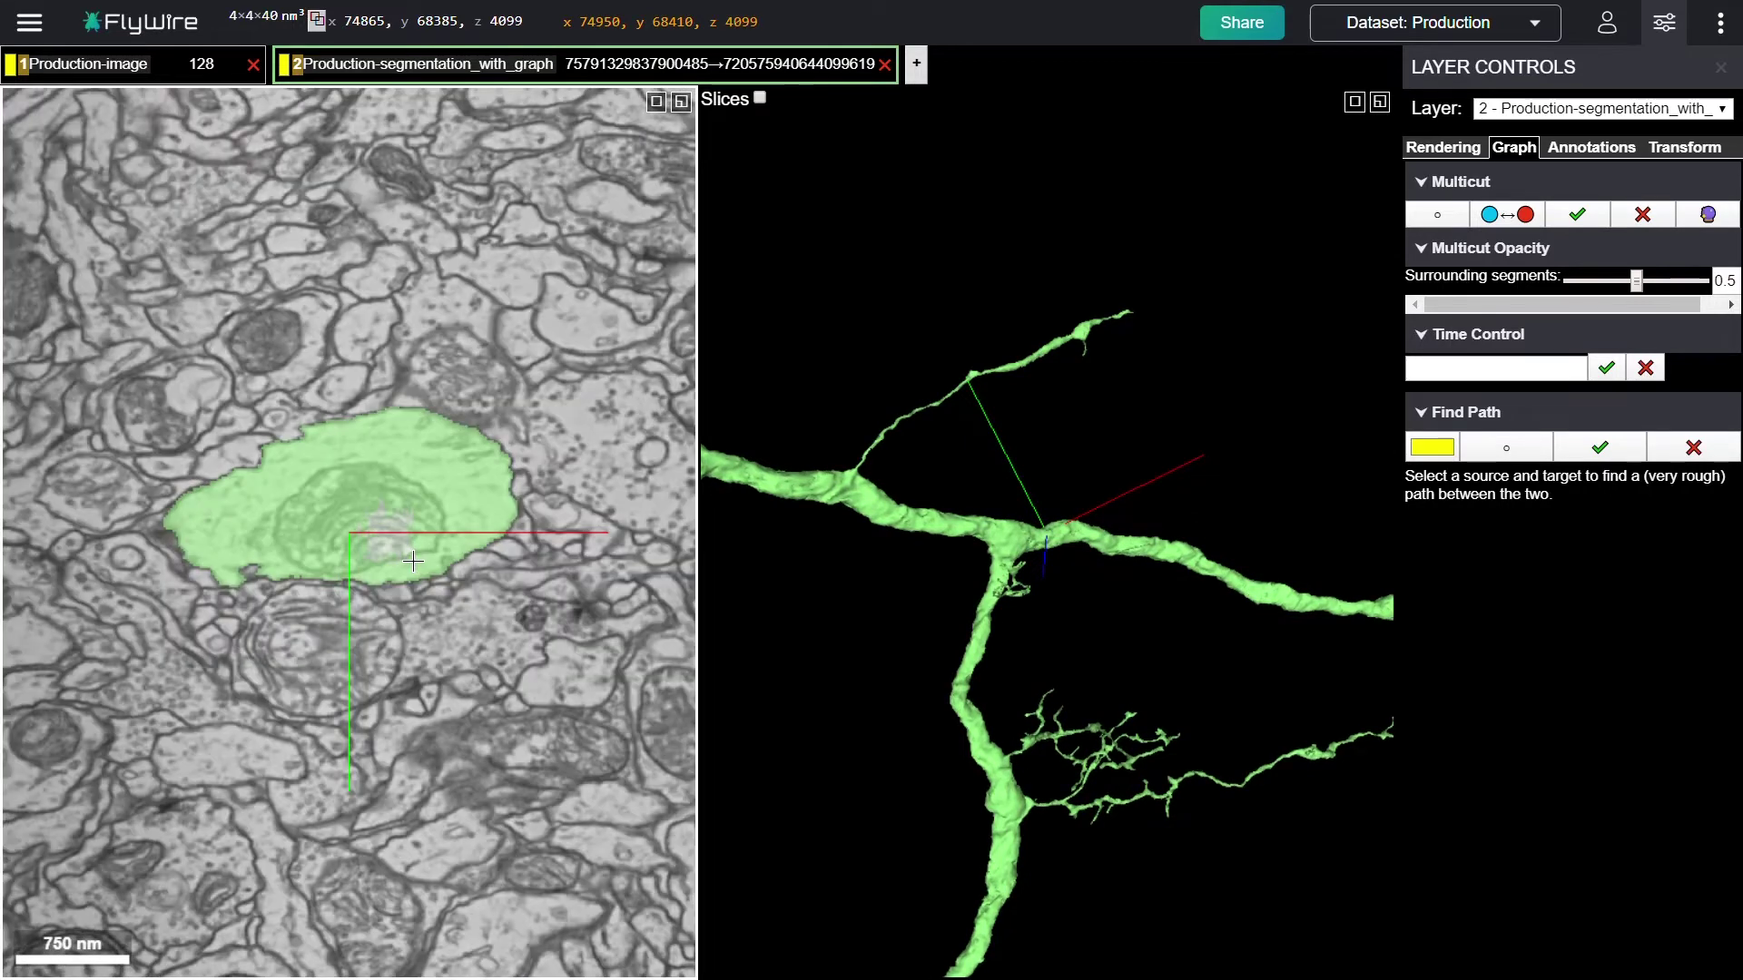
{"action": "scroll", "coordinate": [413, 562], "scroll_direction": "up", "scroll_amount": 4}
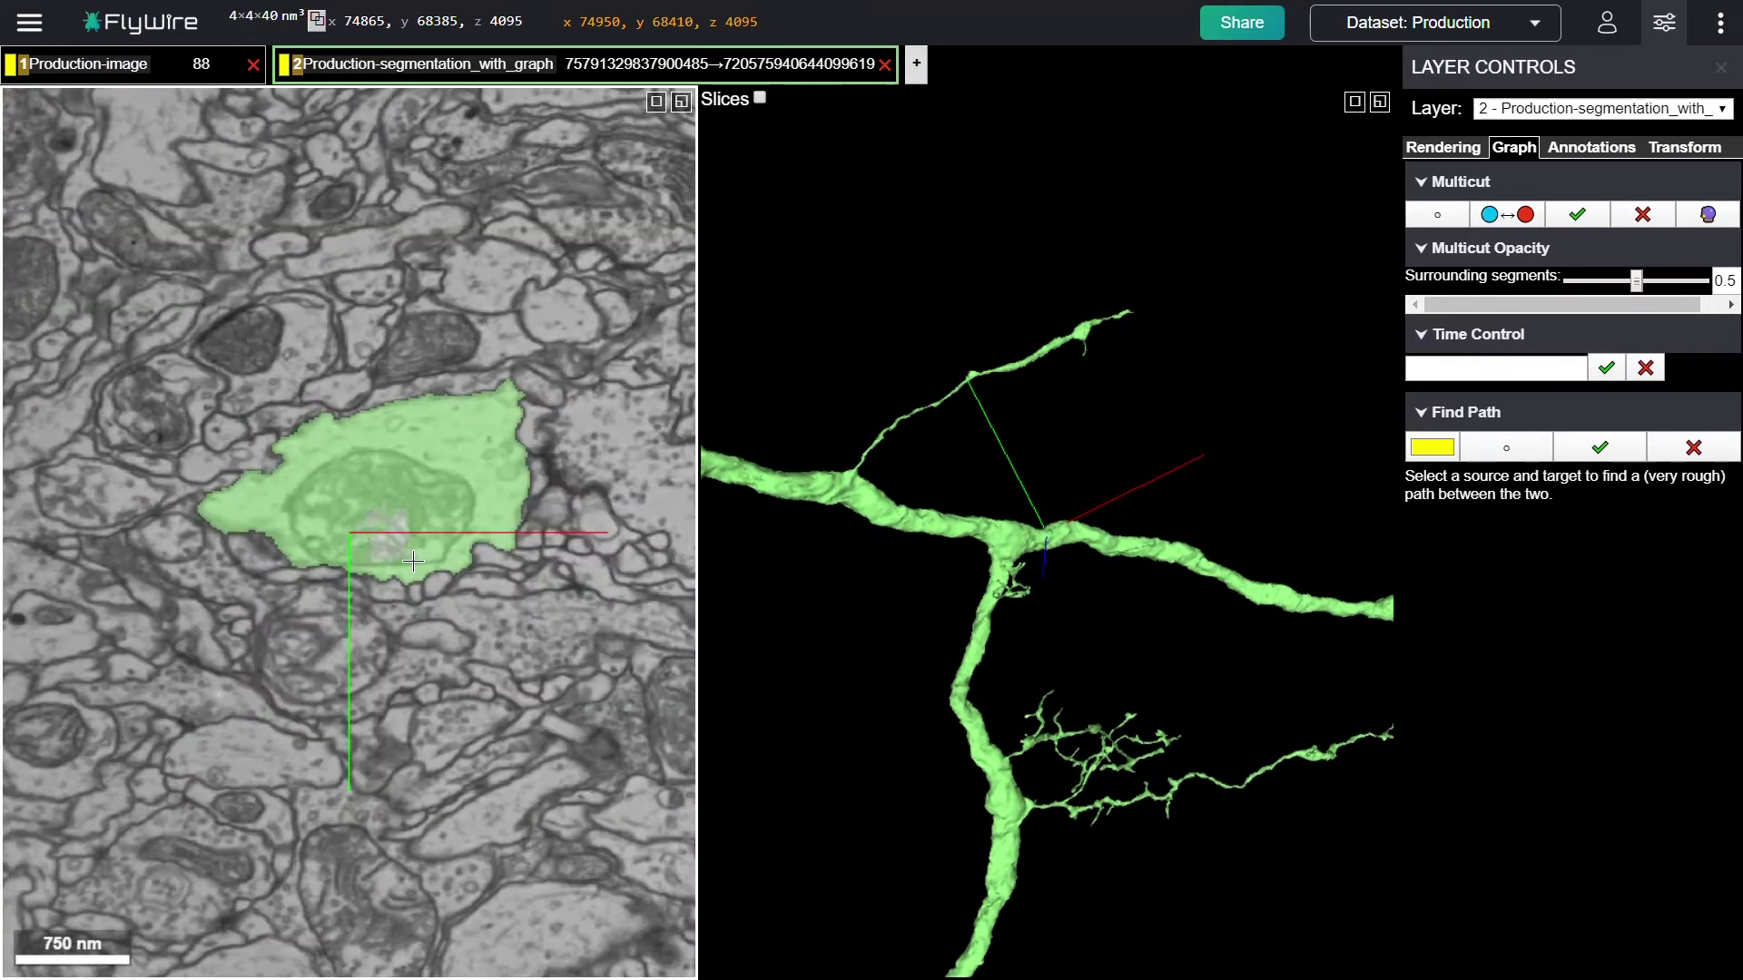
{"action": "scroll", "coordinate": [413, 562], "scroll_direction": "up", "scroll_amount": 3}
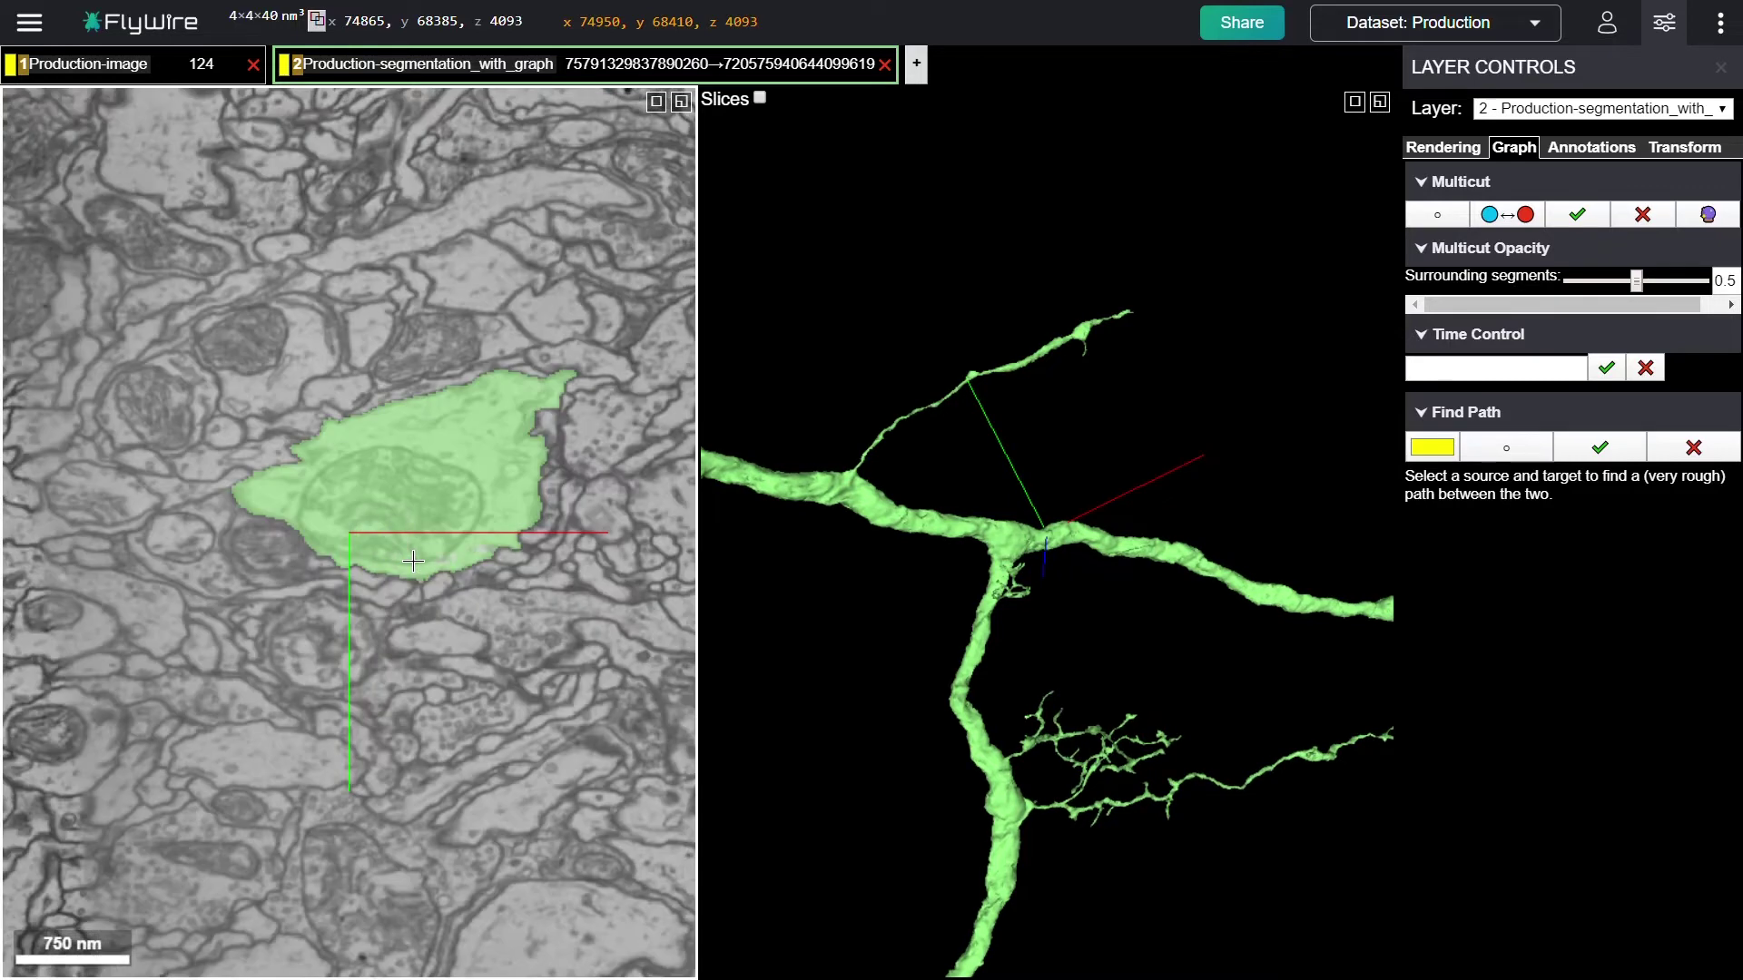
{"action": "scroll", "coordinate": [413, 562], "scroll_direction": "up", "scroll_amount": 3}
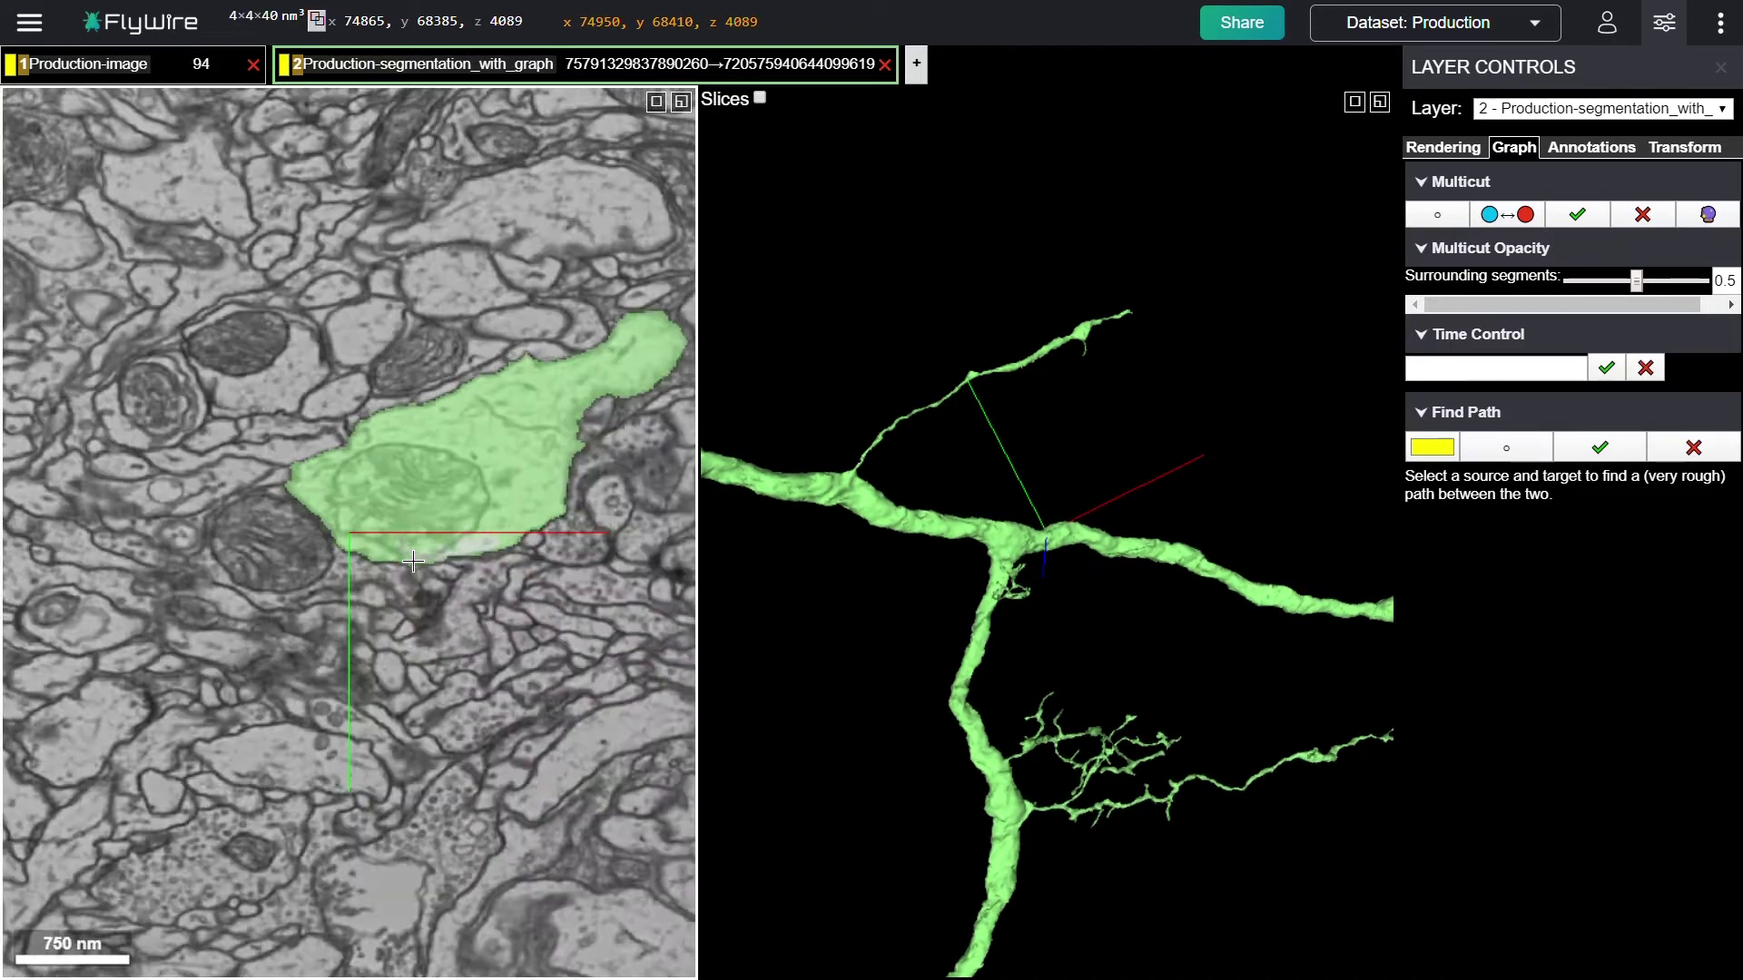
- Recentre the EM view at x 75224, y 68208 and follow the green cross-section through slices 4086 to 4068
{"action": "left_click_drag", "start_coordinate": [519, 472], "coordinate": [301, 578]}
{"action": "scroll", "coordinate": [301, 578], "scroll_direction": "up", "scroll_amount": 4}
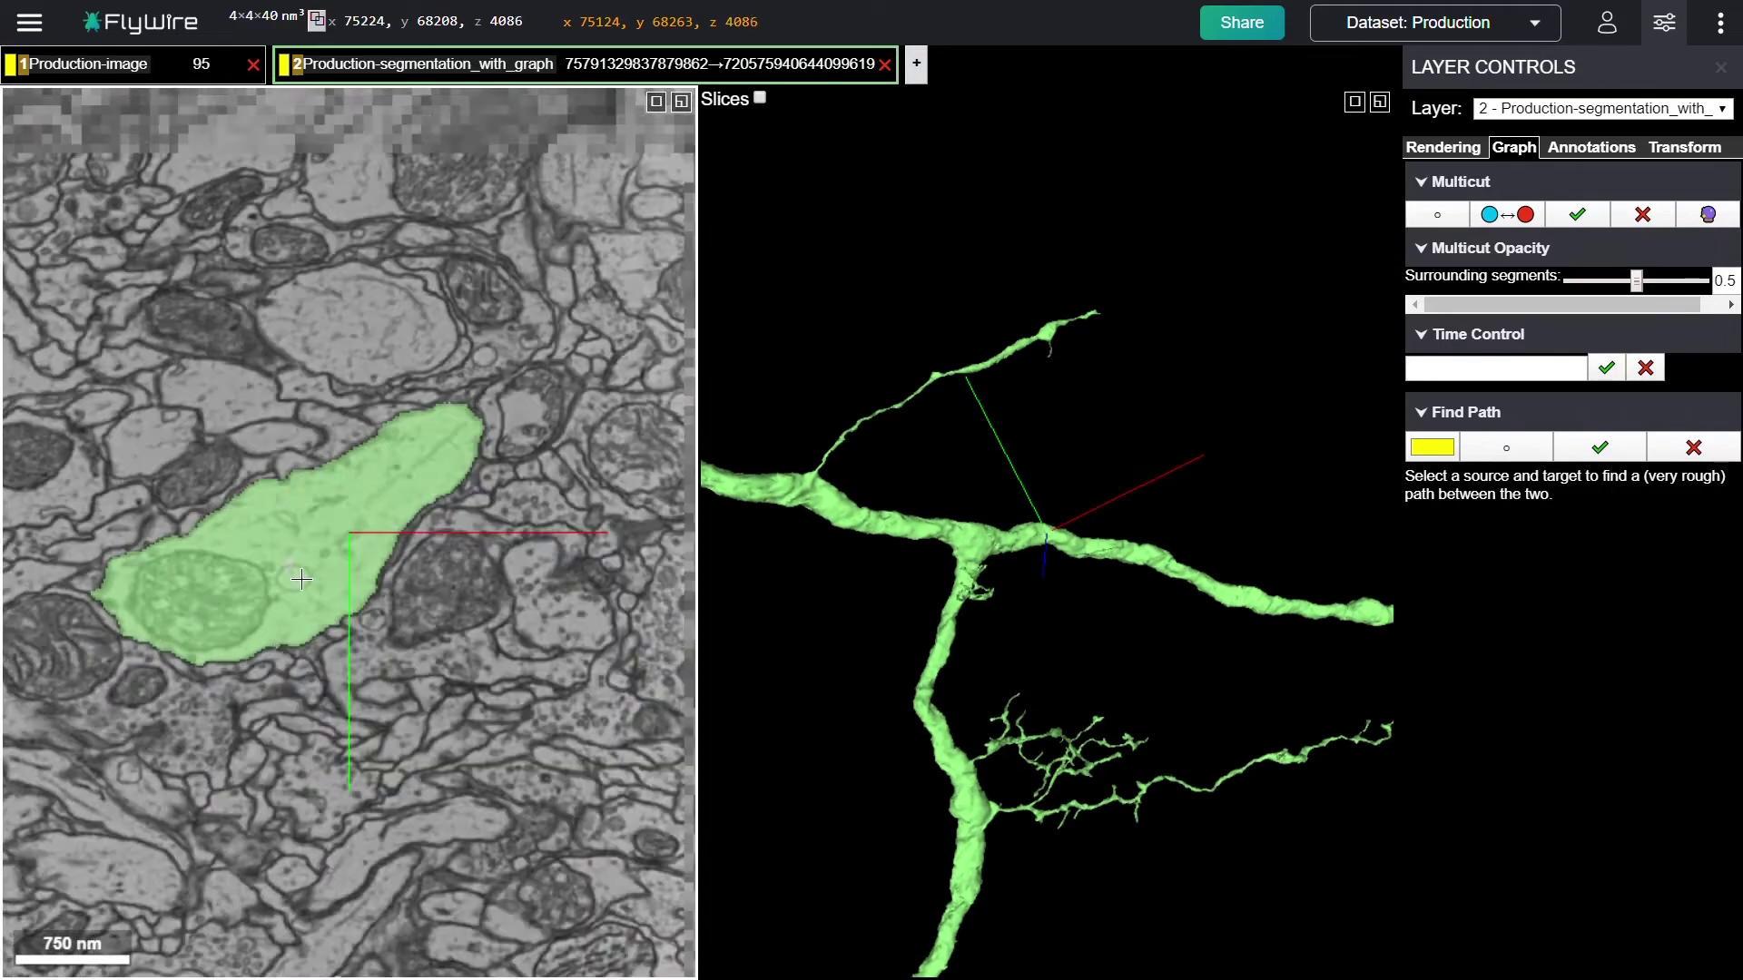
{"action": "scroll", "coordinate": [301, 578], "scroll_direction": "up", "scroll_amount": 6}
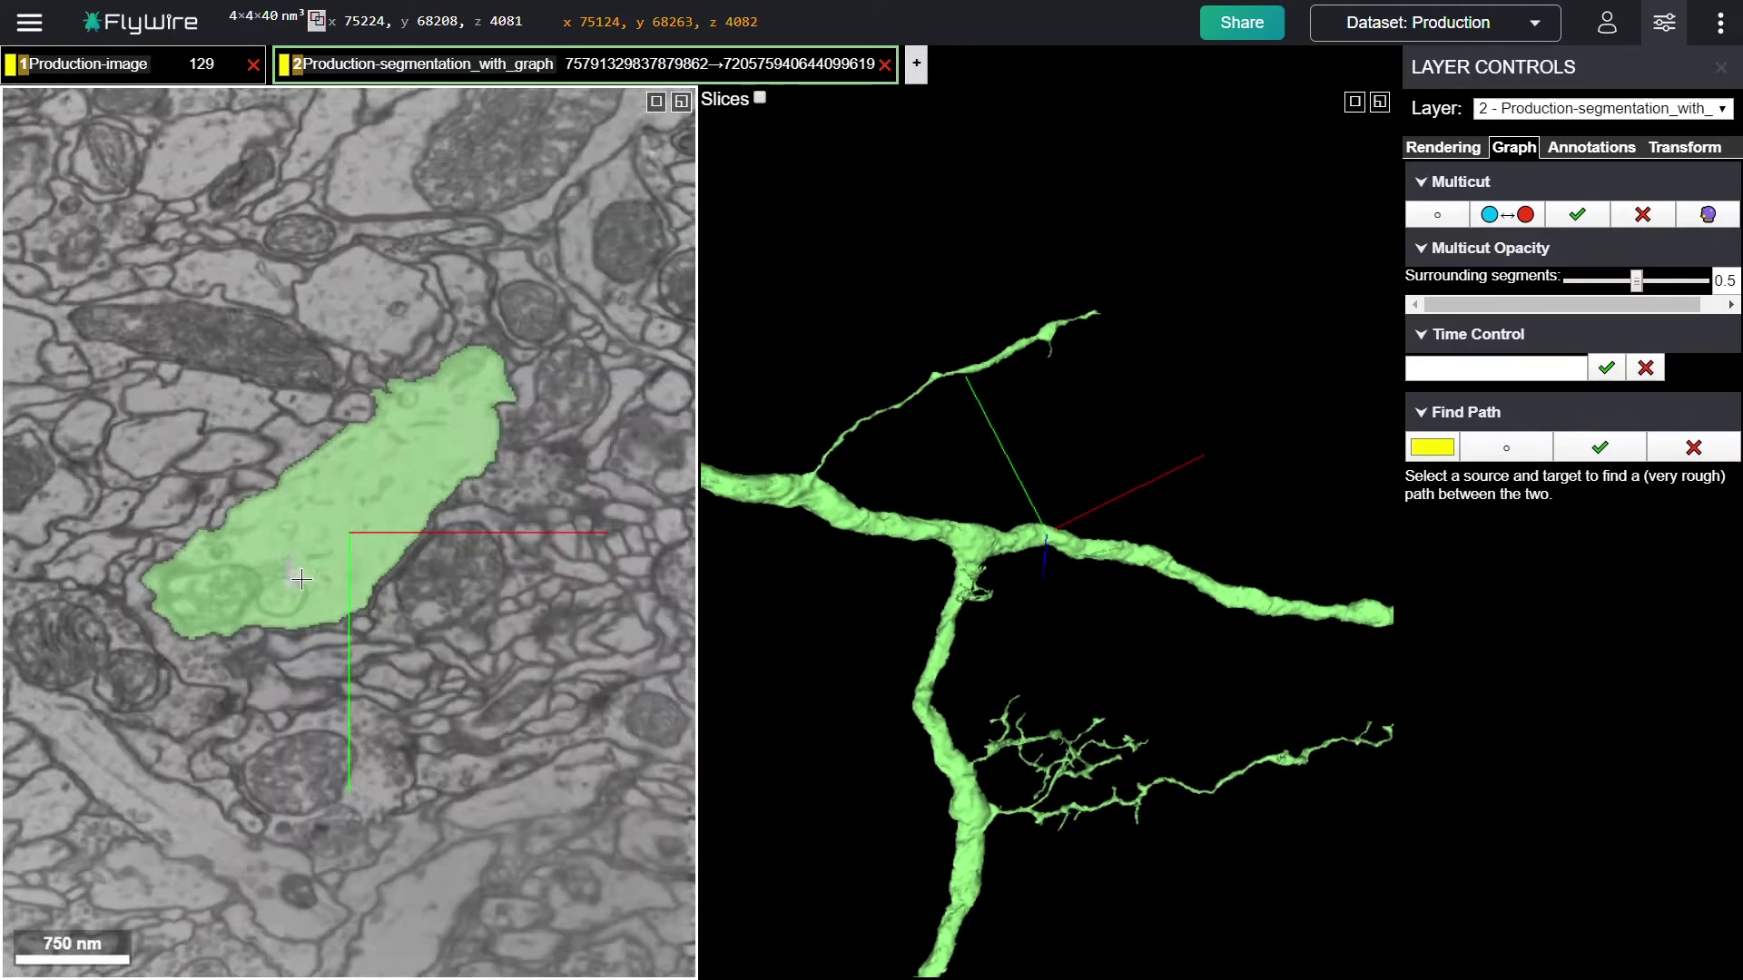
{"action": "scroll", "coordinate": [494, 770], "scroll_direction": "up", "scroll_amount": 1}
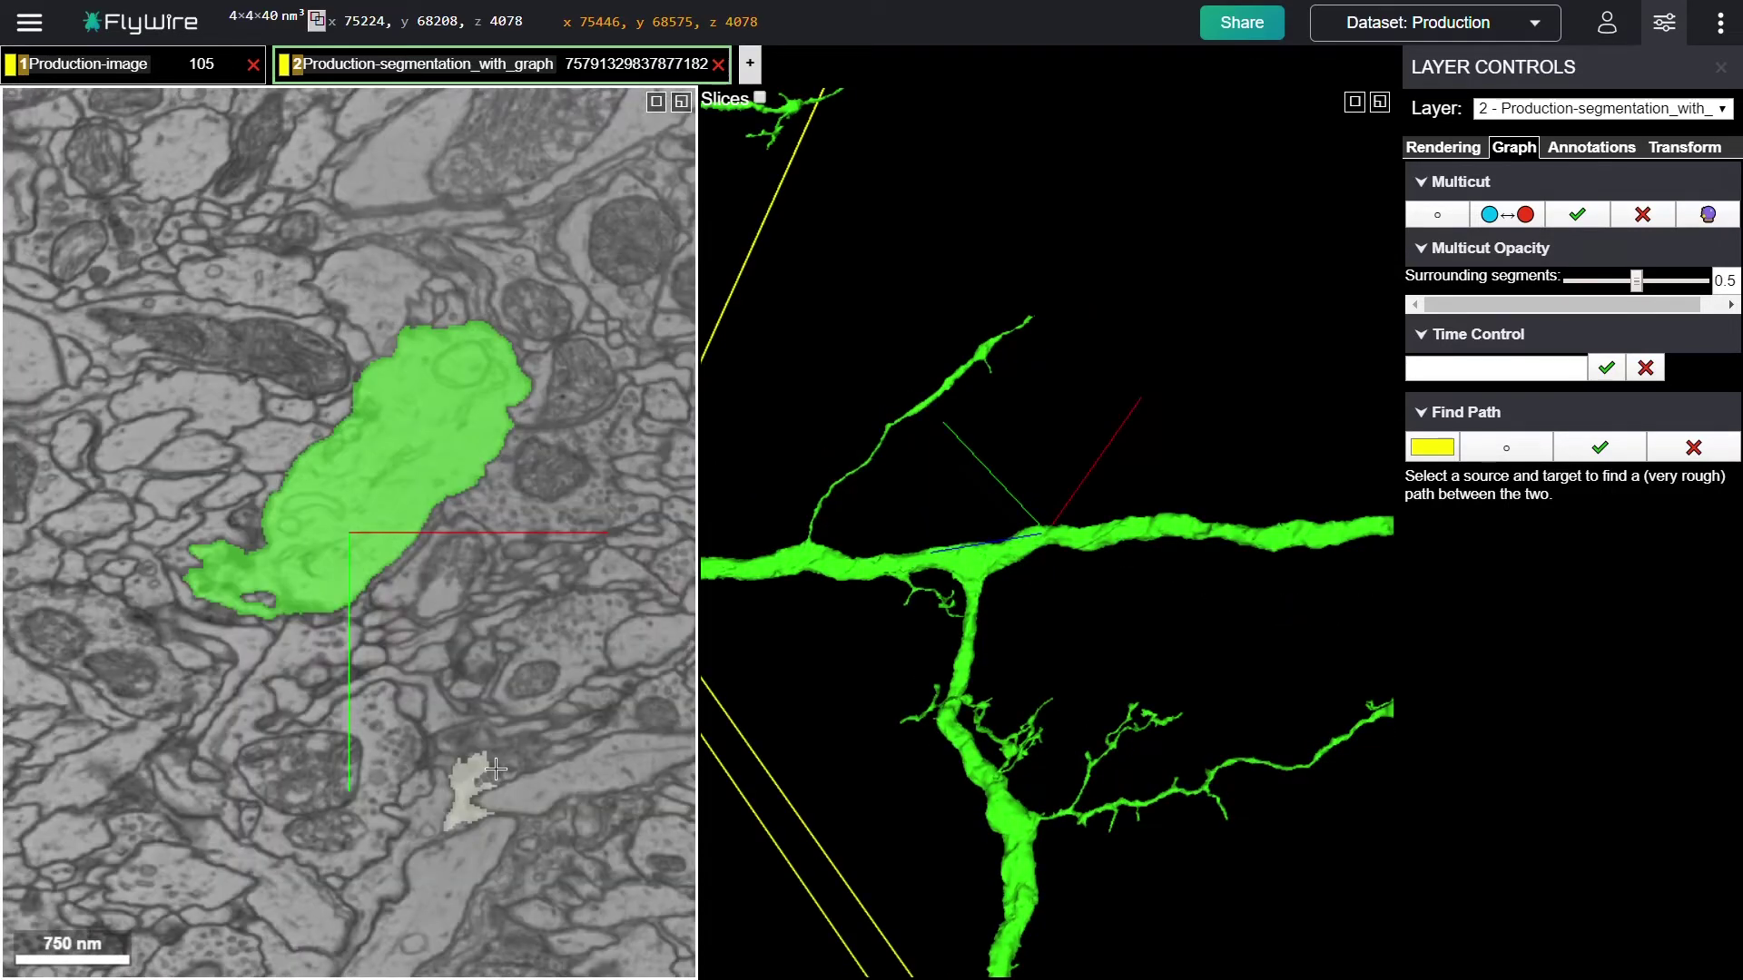
{"action": "scroll", "coordinate": [495, 770], "scroll_direction": "up", "scroll_amount": 4}
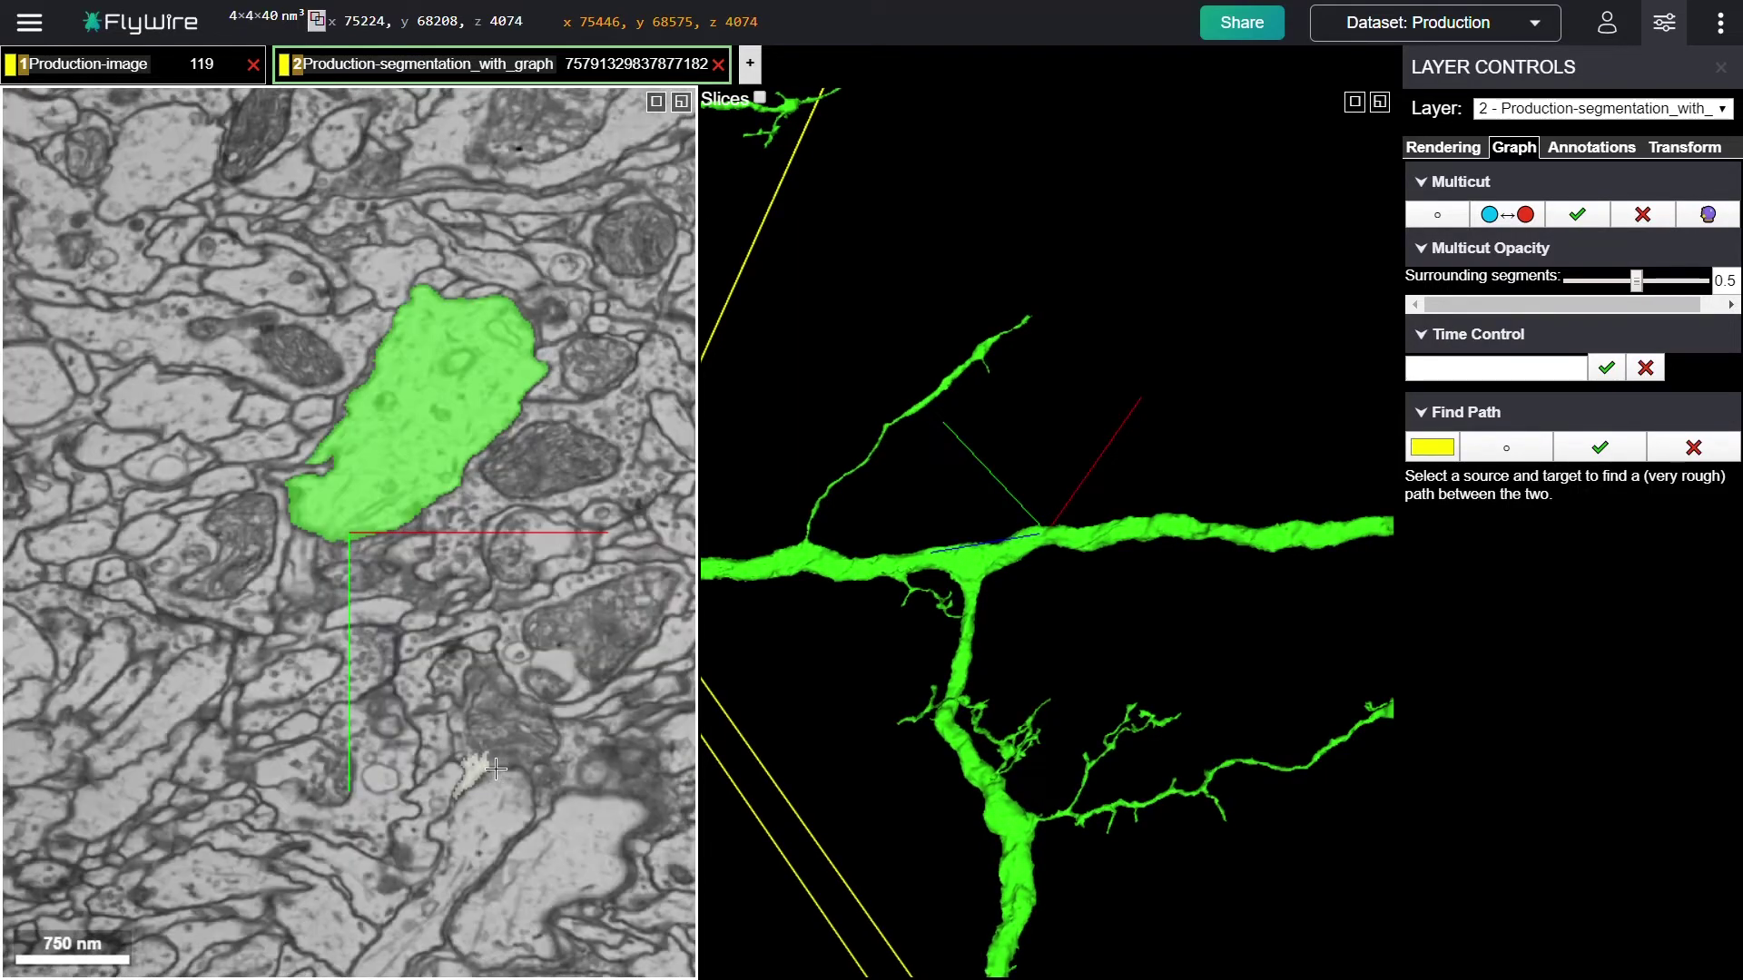
{"action": "scroll", "coordinate": [494, 770], "scroll_direction": "up", "scroll_amount": 6}
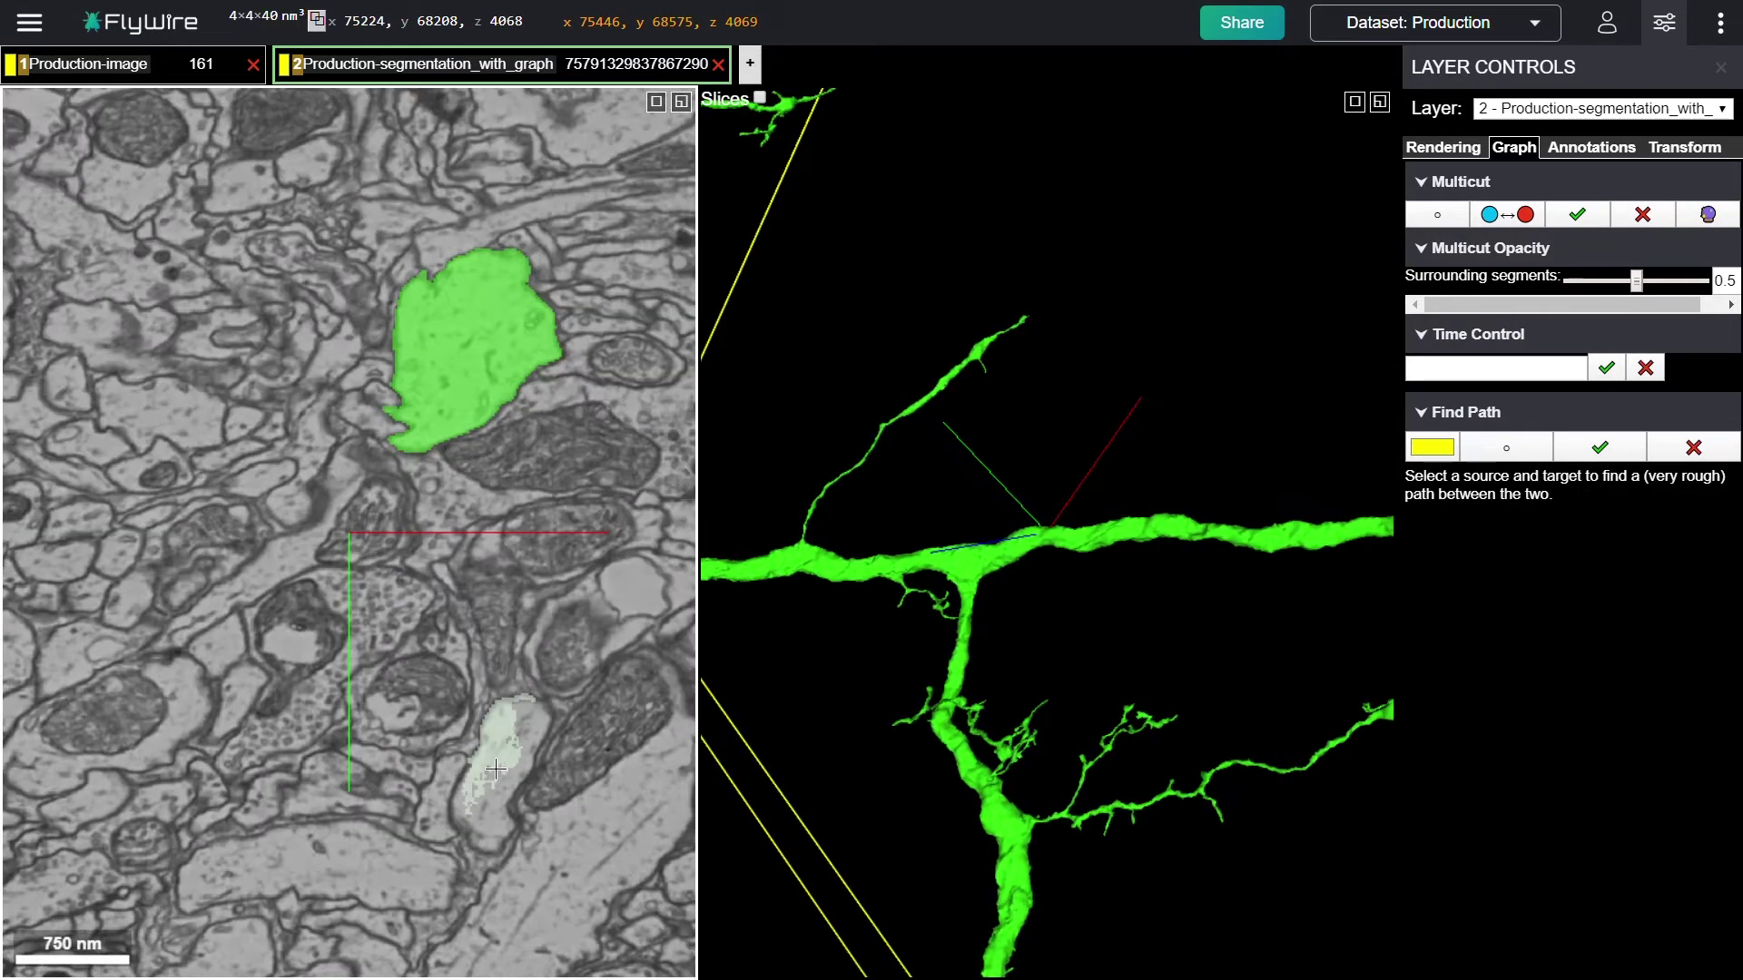
- Continue tracing the green branch around x 75630, y 67744 down to slice 4050 and check the small separate green patch beside it
{"action": "scroll", "coordinate": [494, 770], "scroll_direction": "up", "scroll_amount": 4}
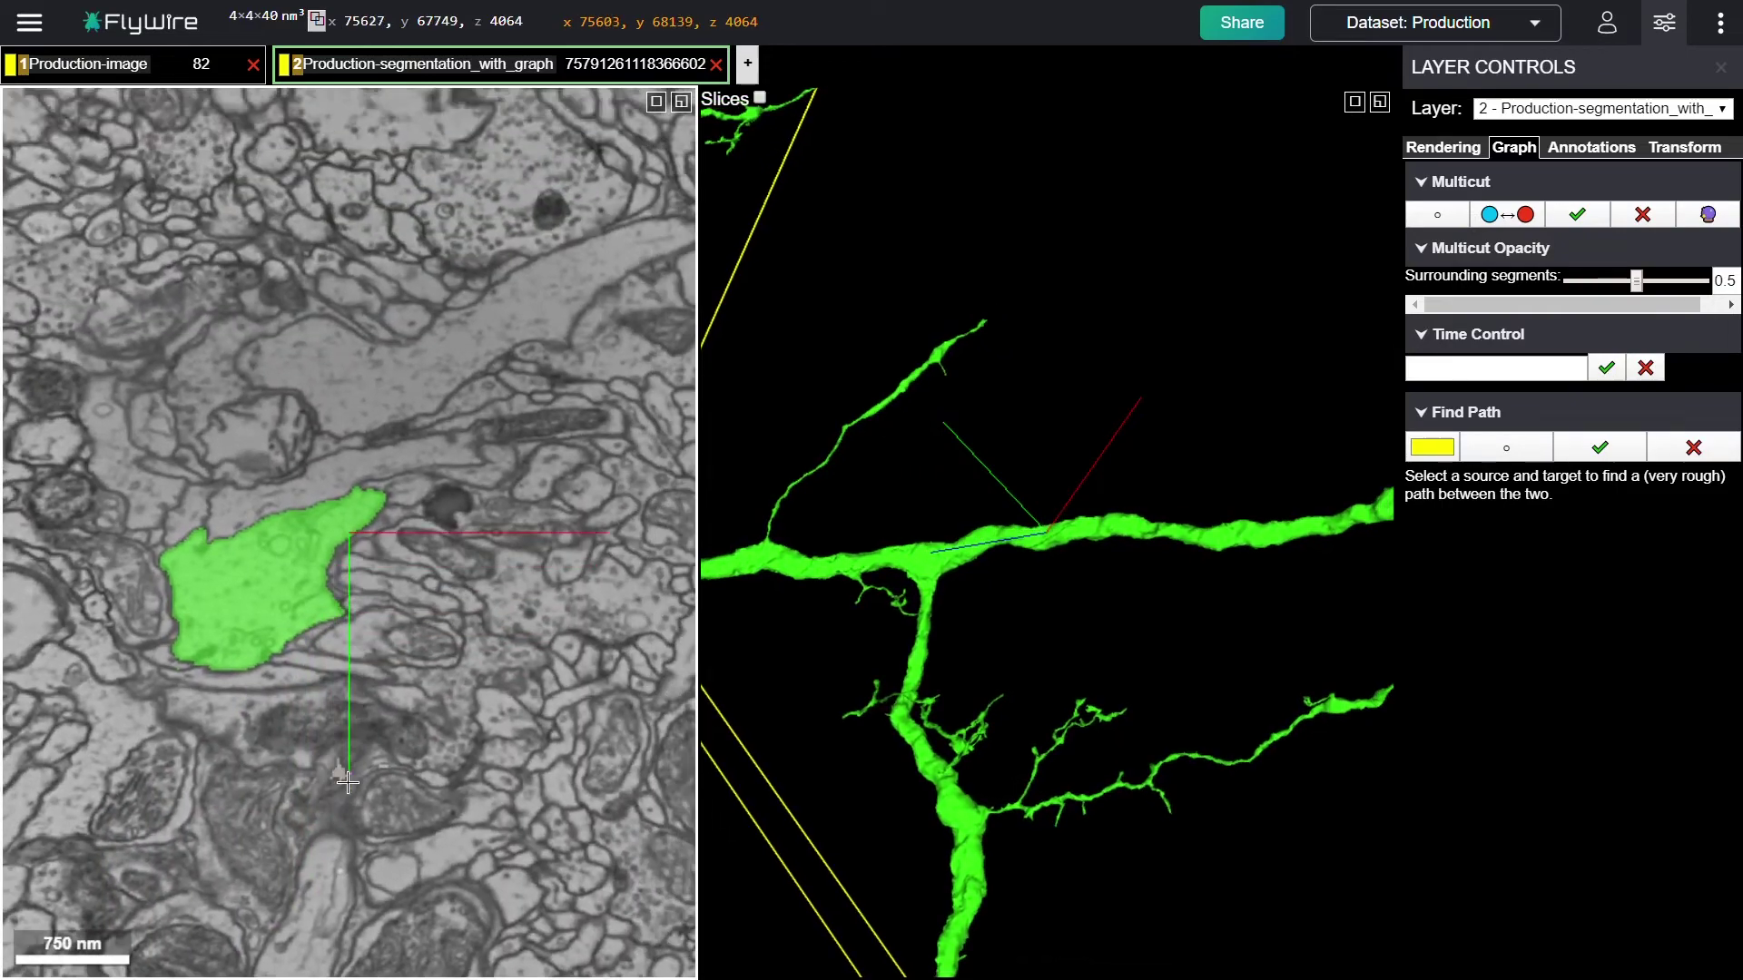
{"action": "scroll", "coordinate": [345, 786], "scroll_direction": "up", "scroll_amount": 6}
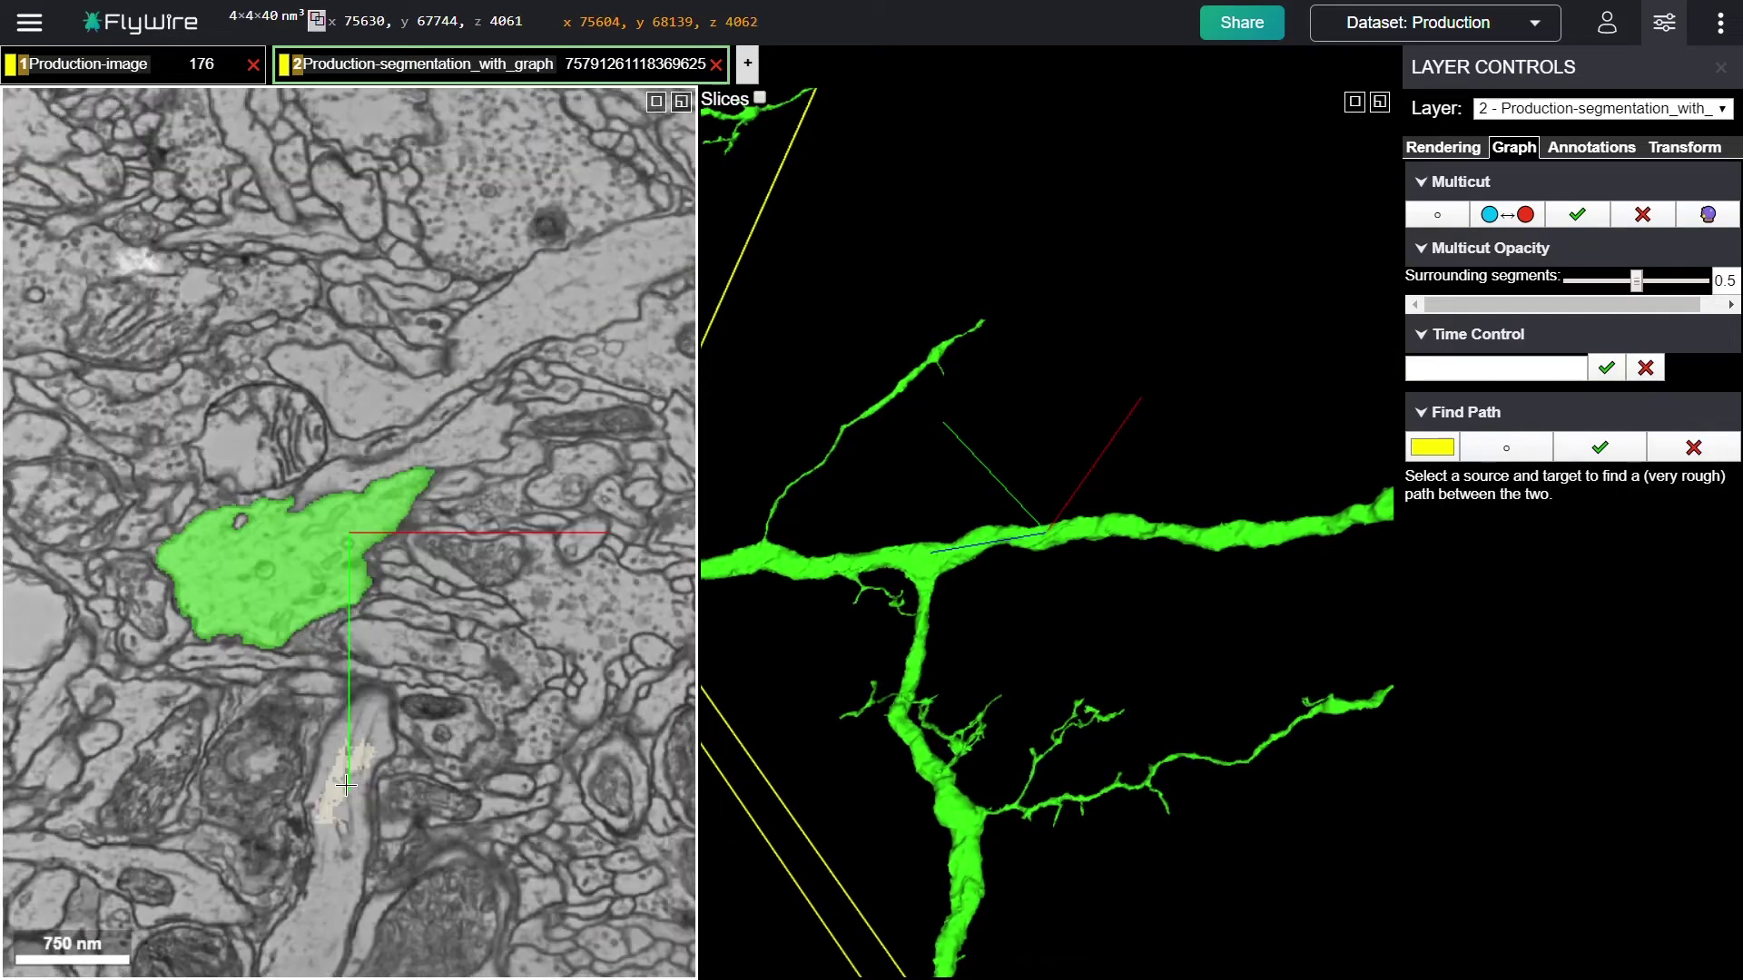
{"action": "scroll", "coordinate": [345, 785], "scroll_direction": "up", "scroll_amount": 8}
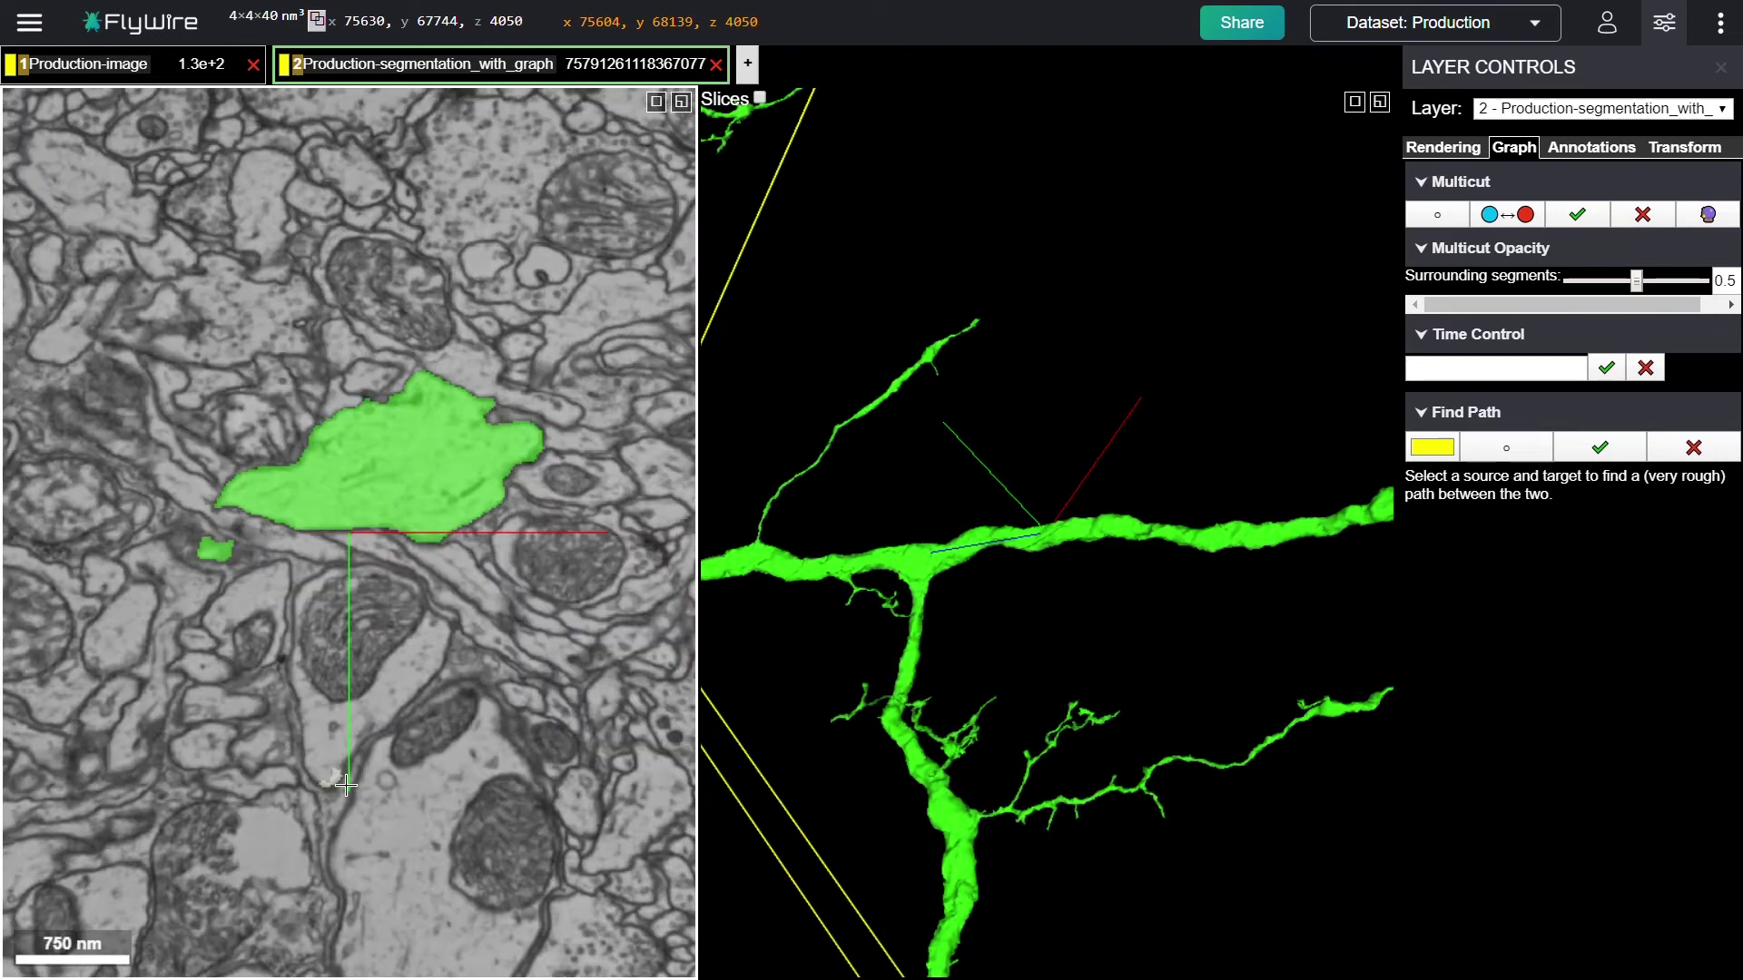
{"action": "scroll", "coordinate": [345, 785], "scroll_direction": "down", "scroll_amount": 1}
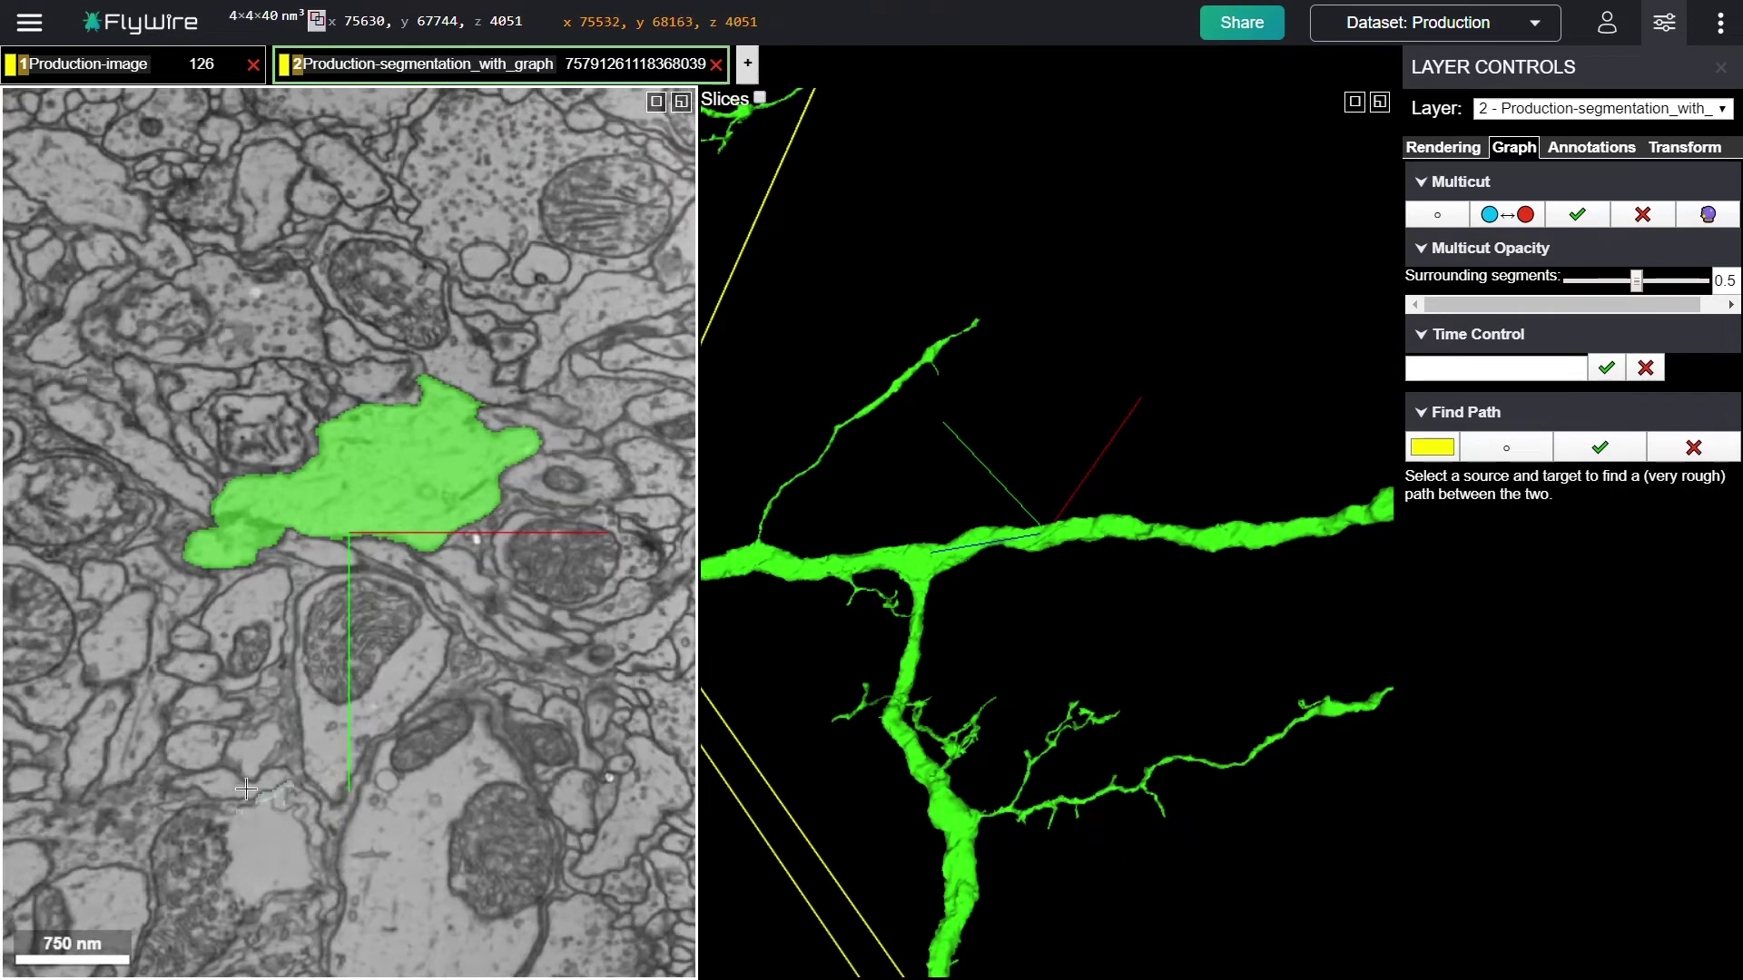
- Examine the EM slices from z 4052 to z 4023 around the green segment and its surrounding membranes
{"action": "left_click", "coordinate": [208, 579], "text": "shift"}
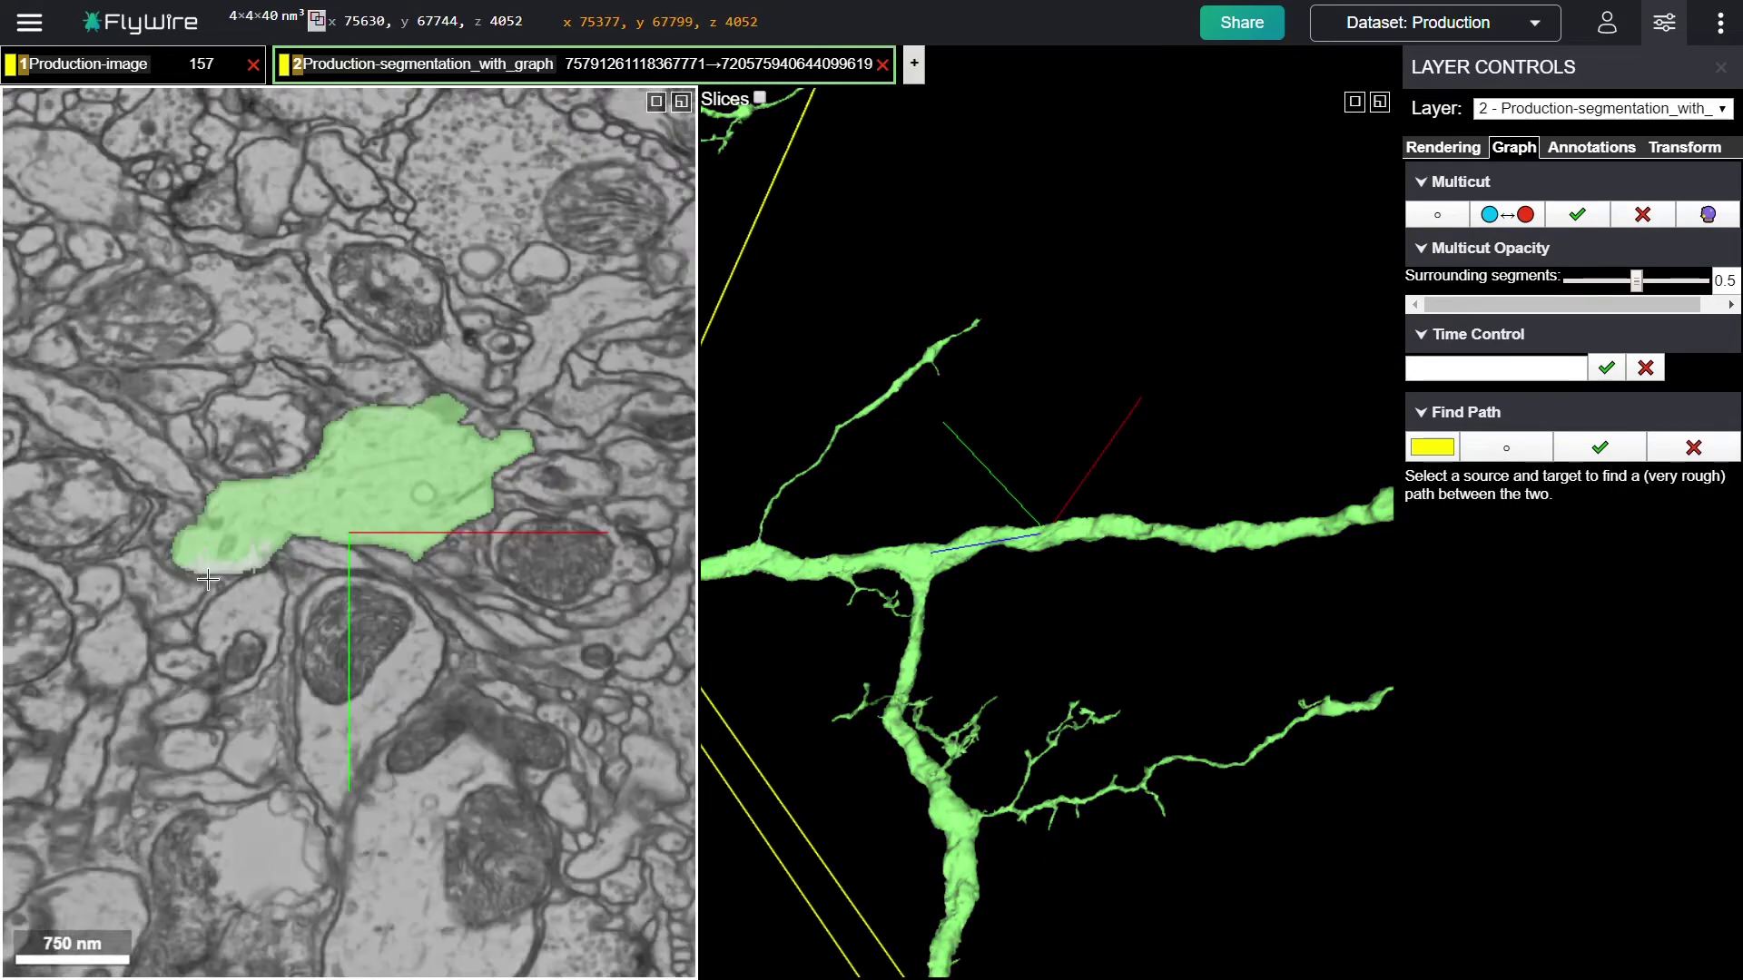
{"action": "scroll", "coordinate": [208, 579], "scroll_direction": "up", "scroll_amount": 2}
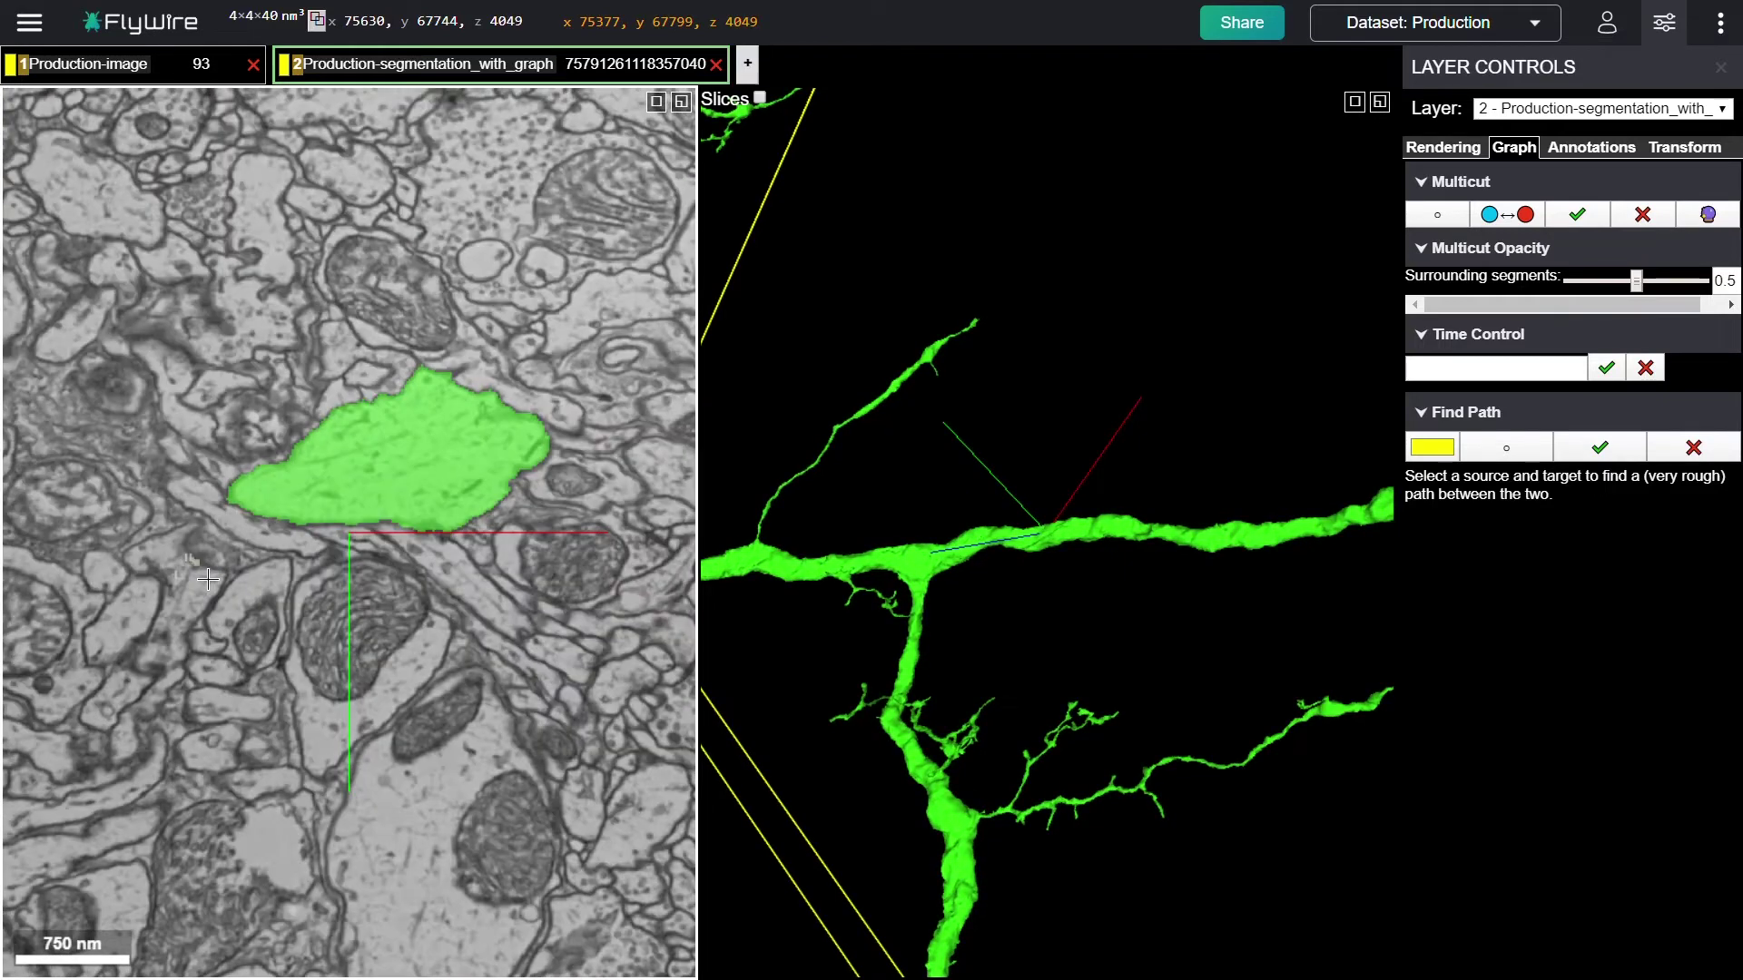
{"action": "scroll", "coordinate": [208, 579], "scroll_direction": "up", "scroll_amount": 3}
{"action": "scroll", "coordinate": [208, 579], "scroll_direction": "up", "scroll_amount": 1}
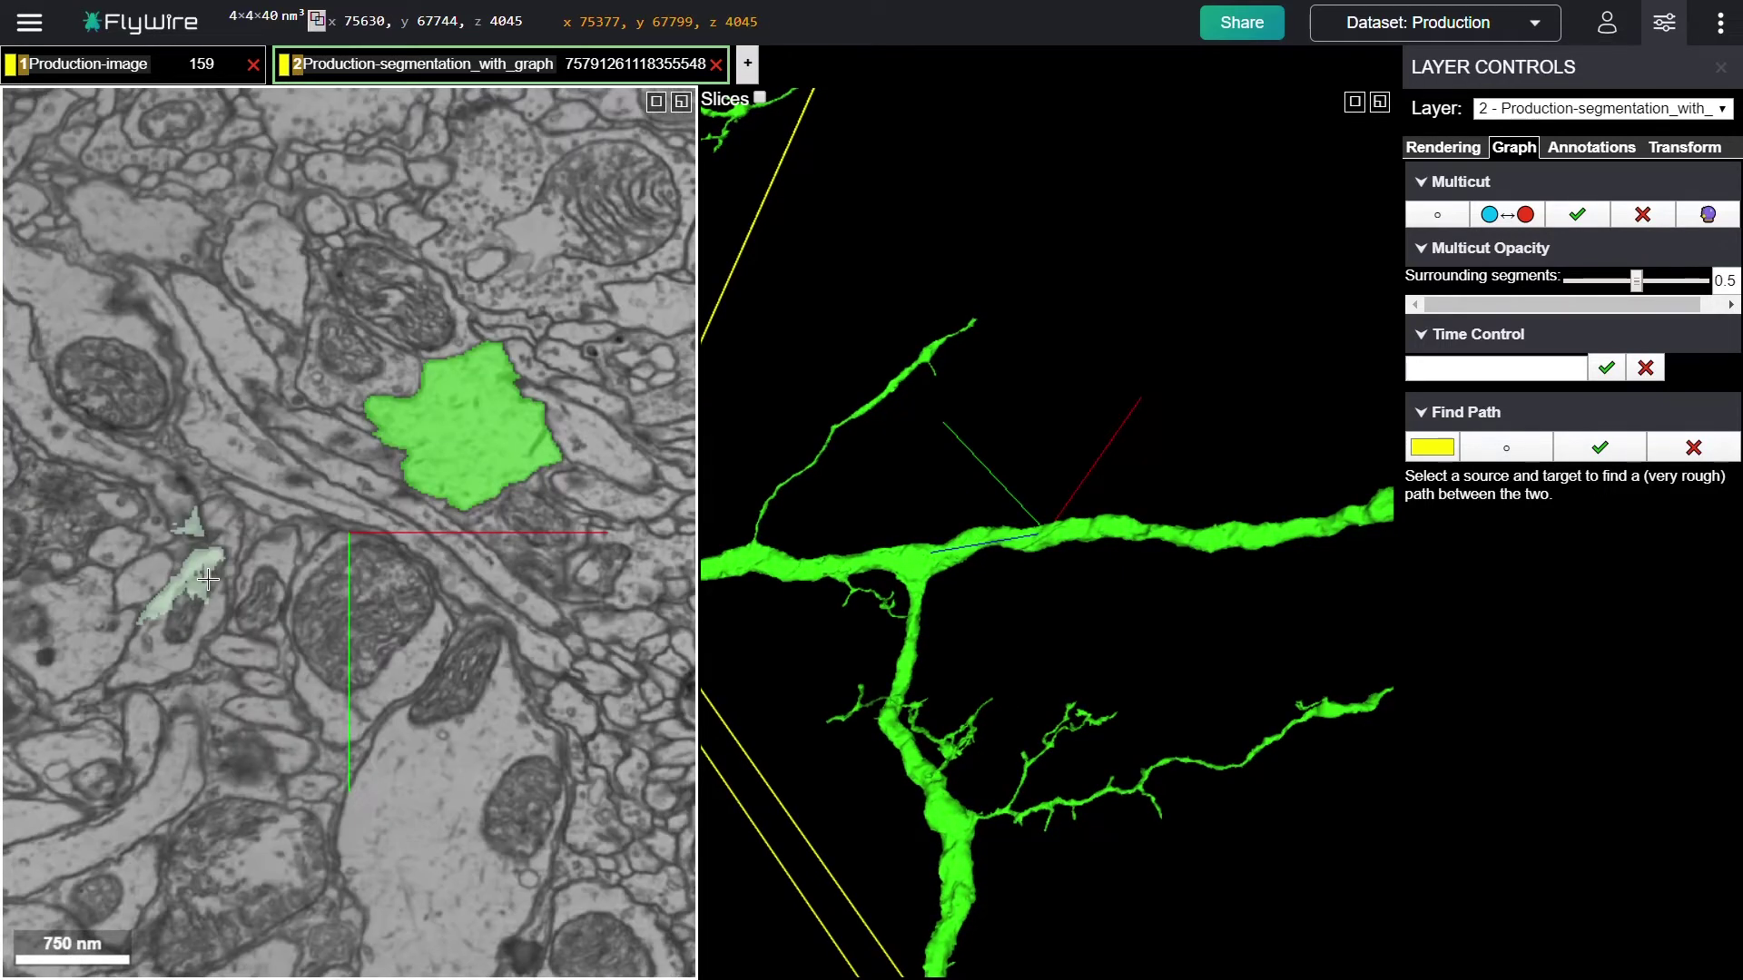
{"action": "scroll", "coordinate": [207, 579], "scroll_direction": "up", "scroll_amount": 5}
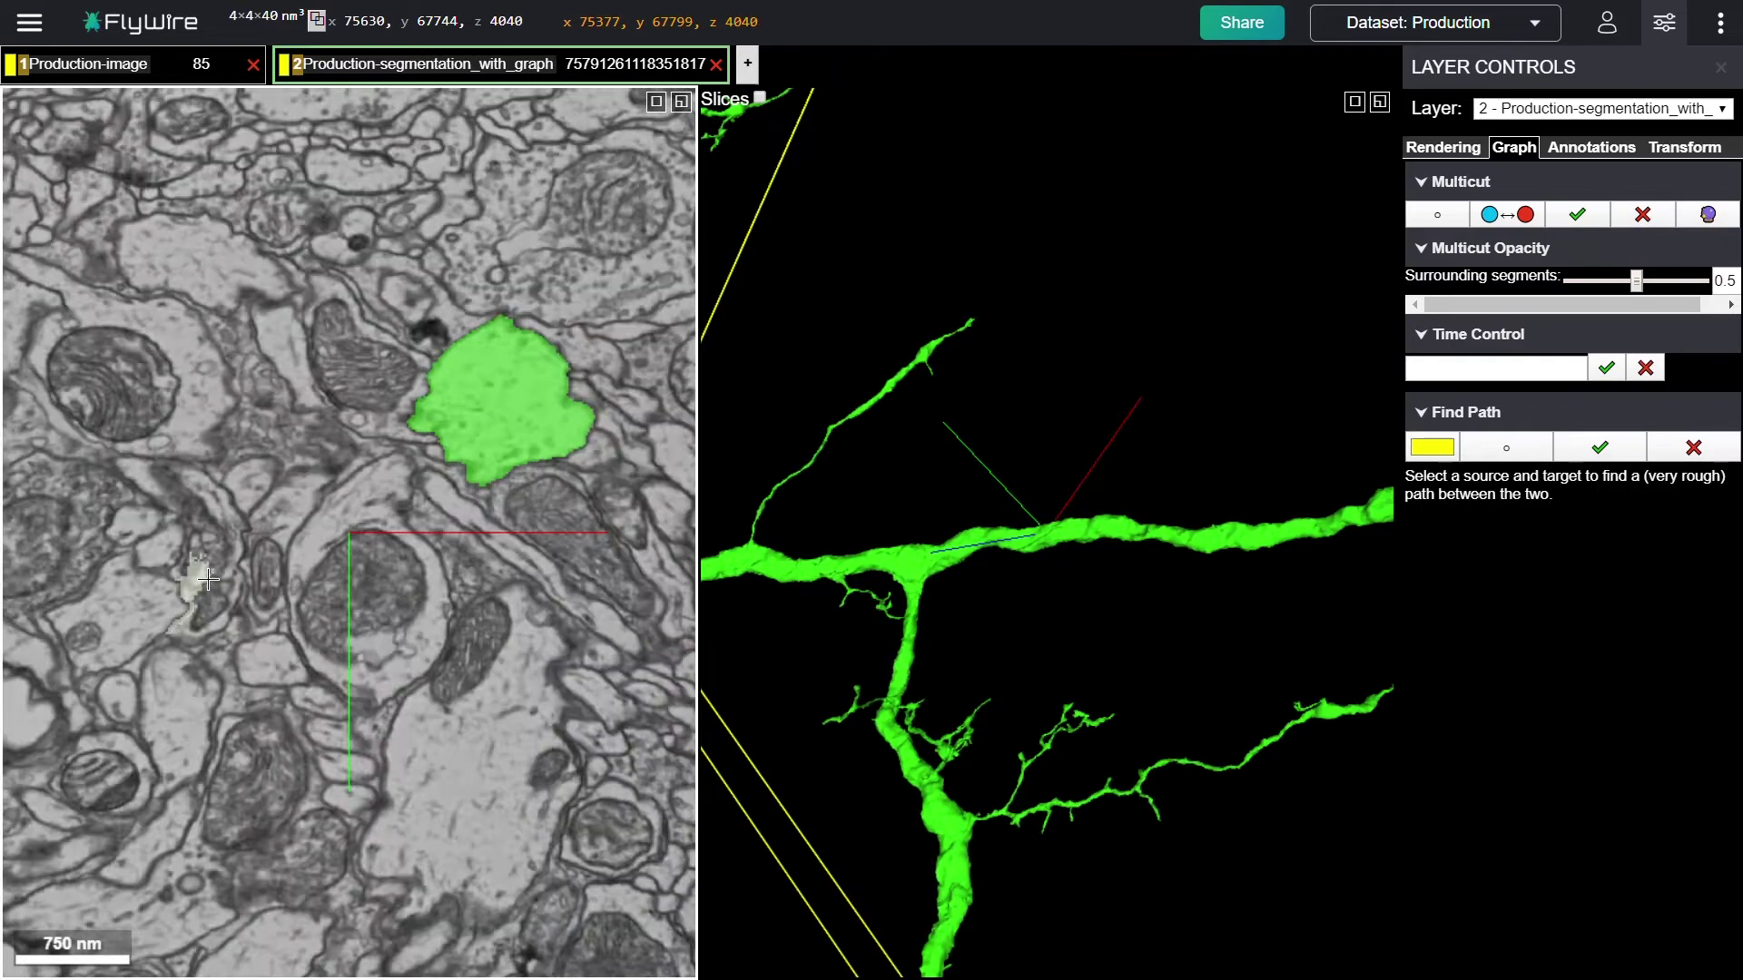
{"action": "scroll", "coordinate": [208, 579], "scroll_direction": "up", "scroll_amount": 6}
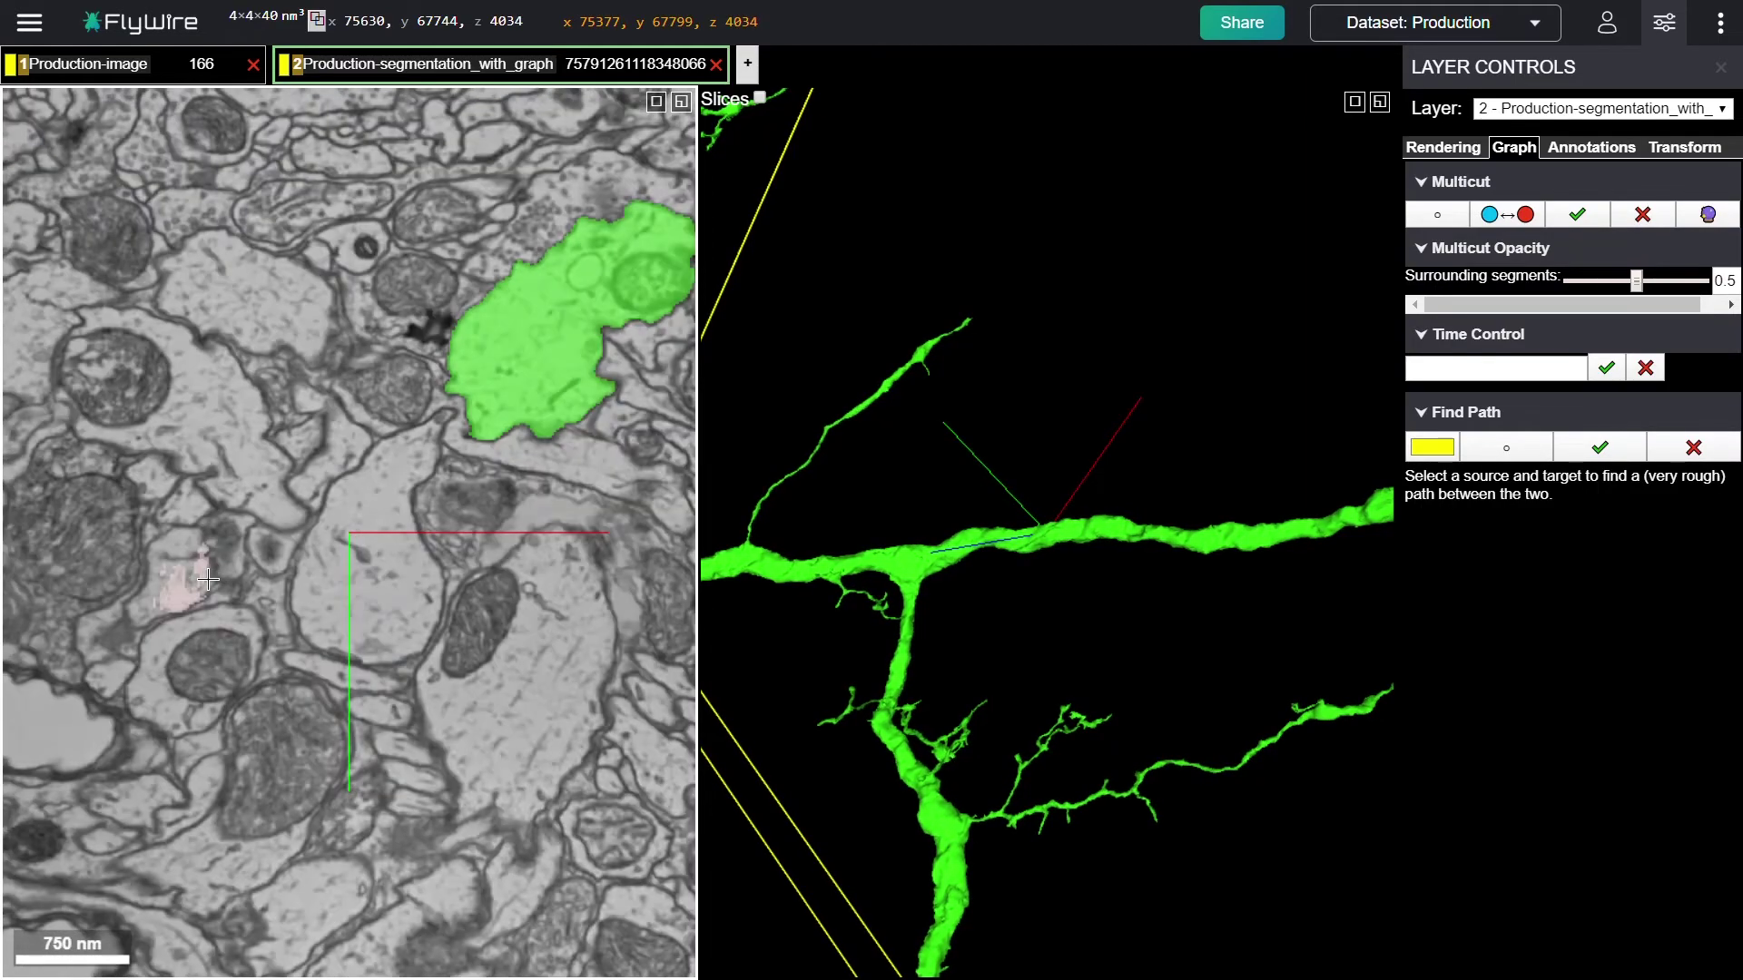
{"action": "scroll", "coordinate": [208, 579], "scroll_direction": "up", "scroll_amount": 6}
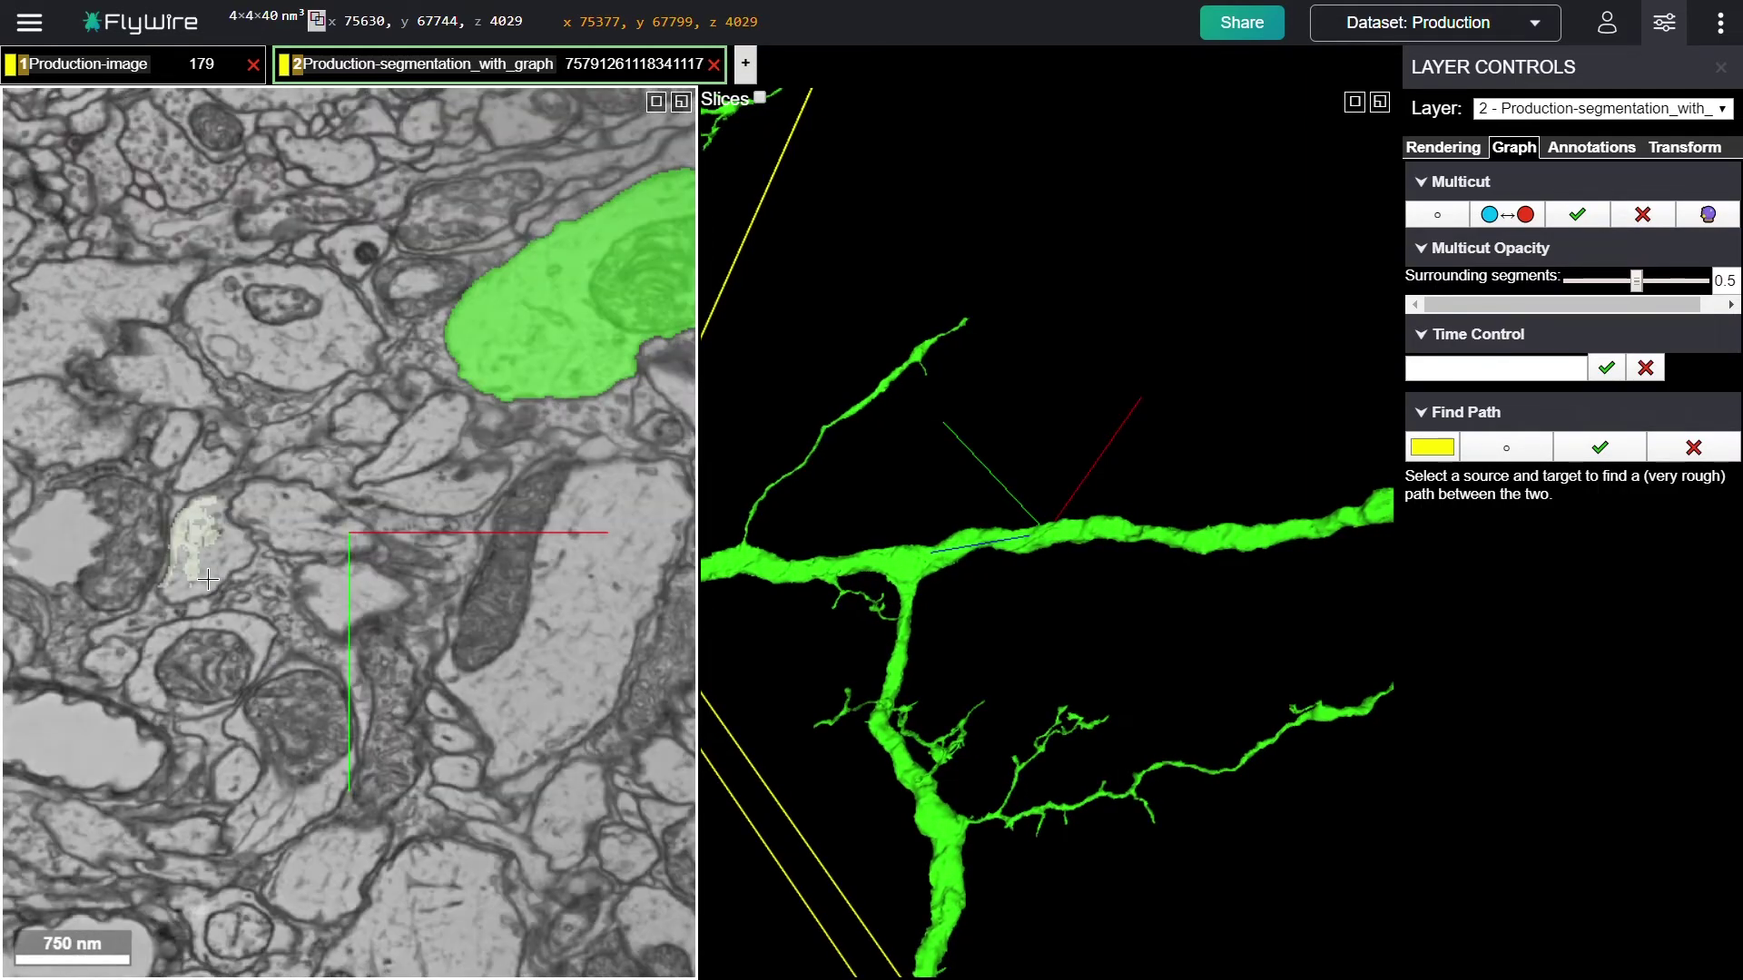
{"action": "scroll", "coordinate": [208, 579], "scroll_direction": "up", "scroll_amount": 5}
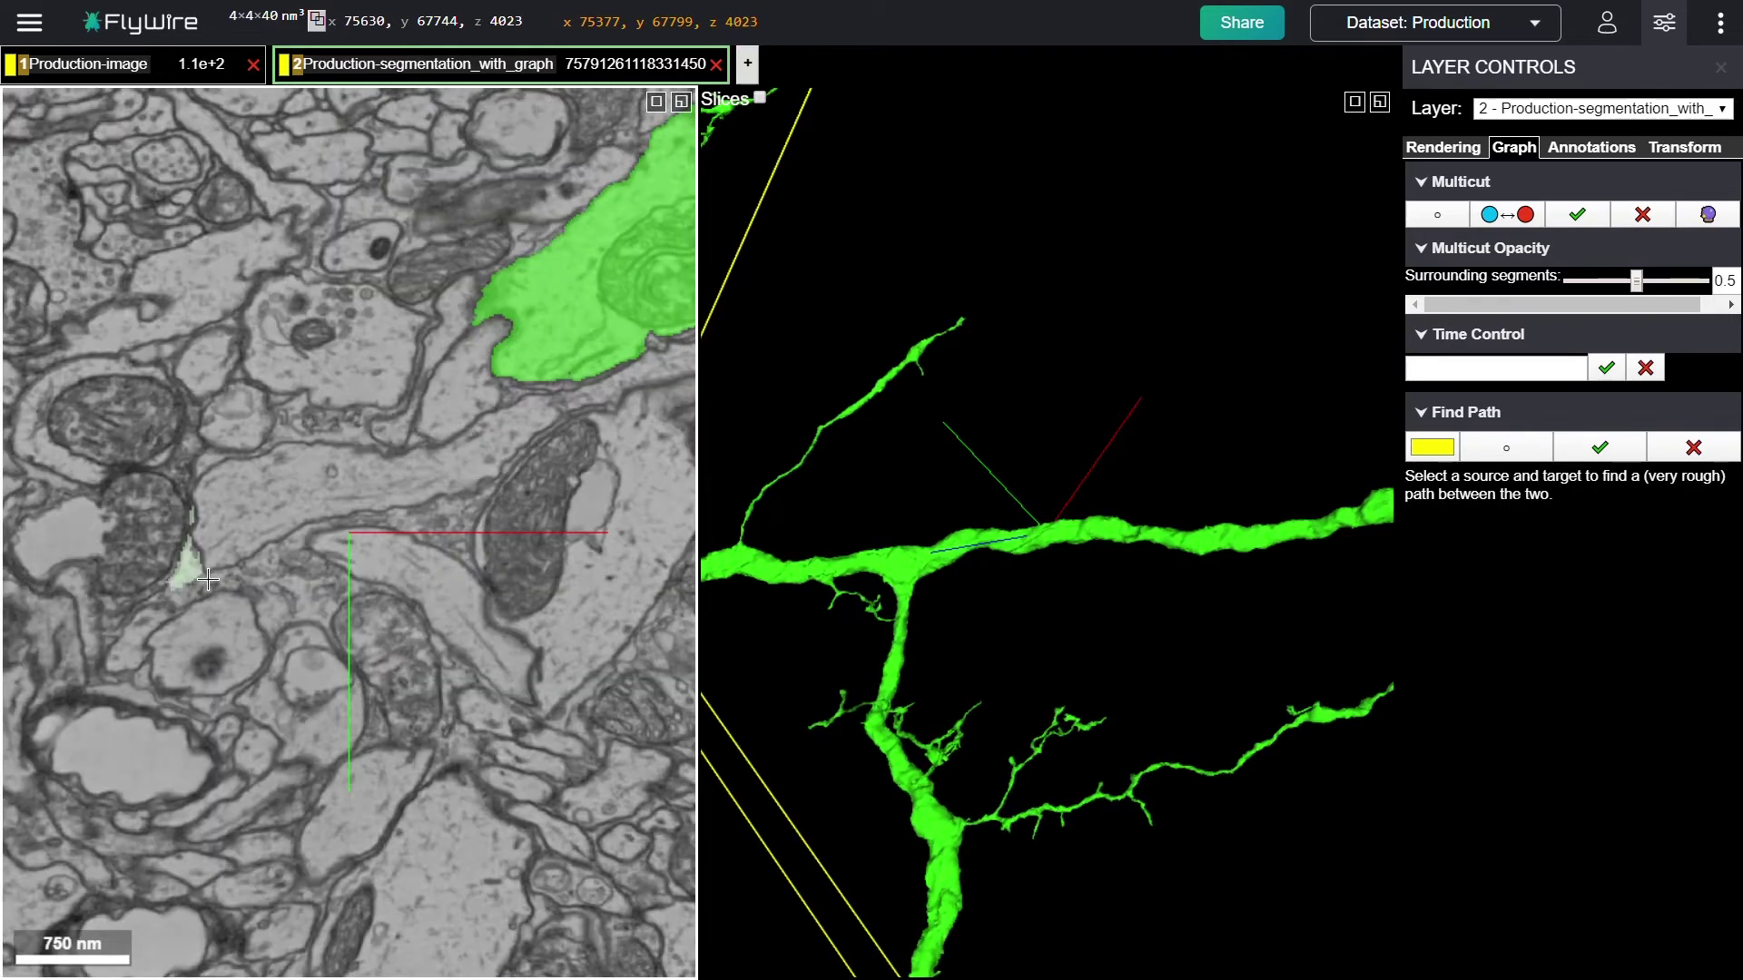
- Follow the green segment around its large mitochondrion and find the adjoining fragment beneath it at z 4019
{"action": "left_click_drag", "start_coordinate": [543, 468], "coordinate": [277, 687]}
{"action": "scroll", "coordinate": [277, 687], "scroll_direction": "up", "scroll_amount": 2}
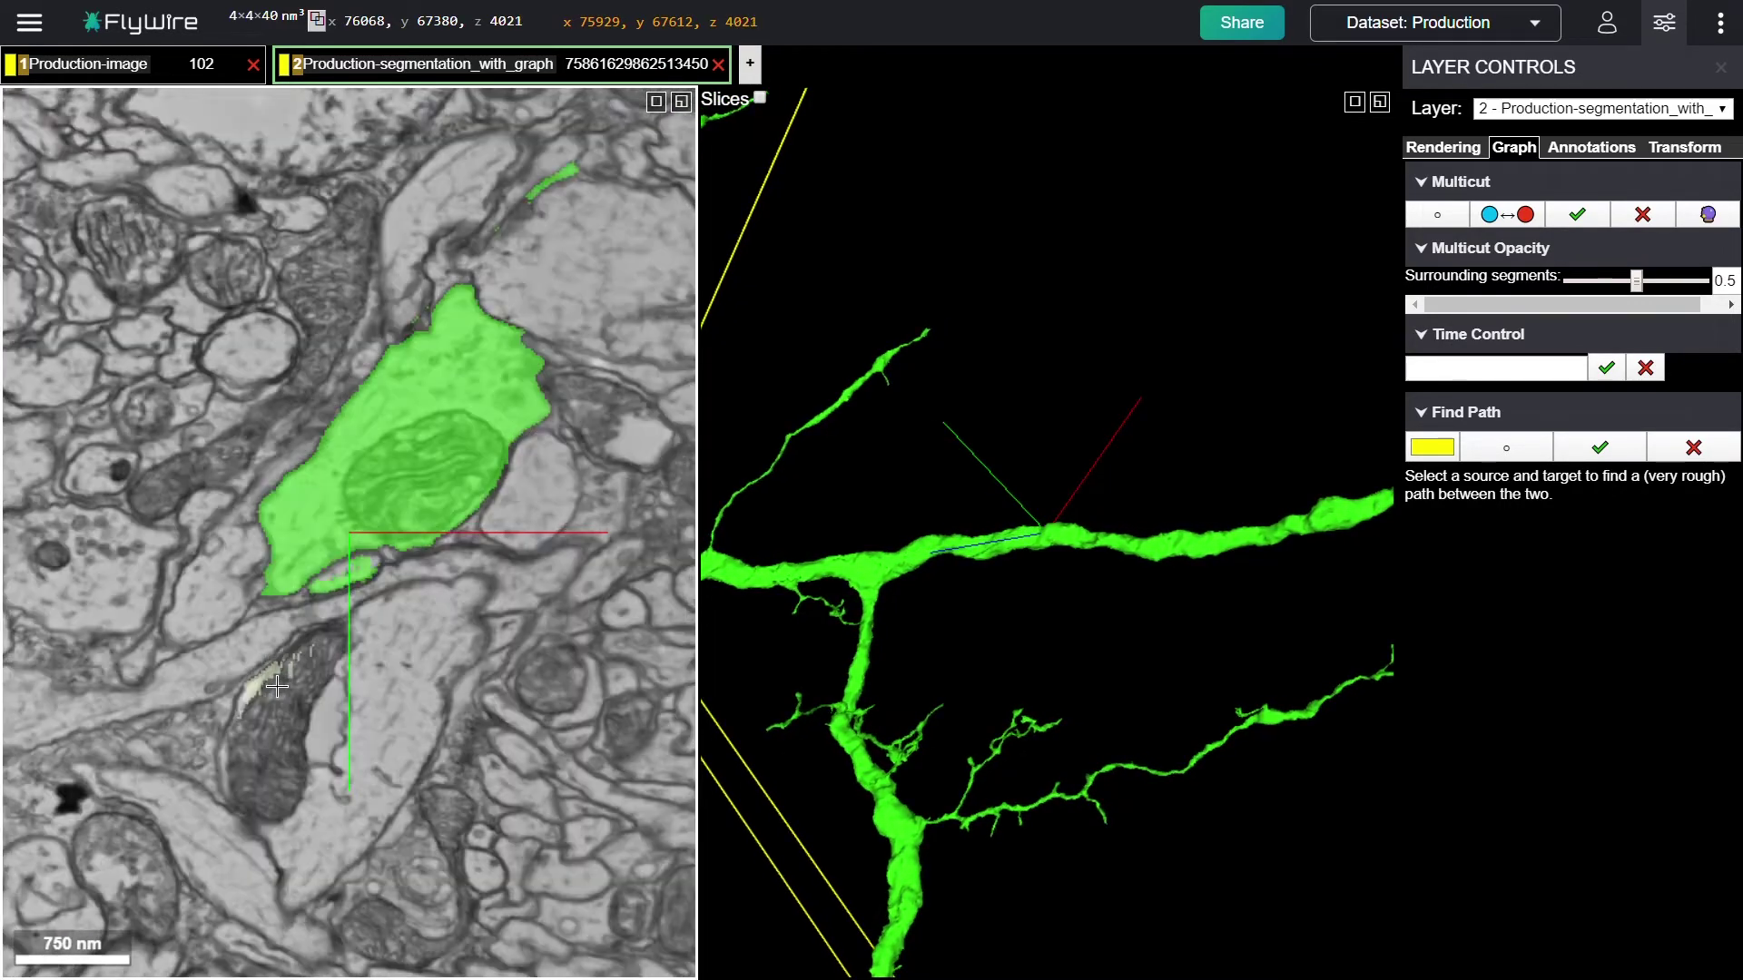
{"action": "scroll", "coordinate": [277, 687], "scroll_direction": "down", "scroll_amount": 3}
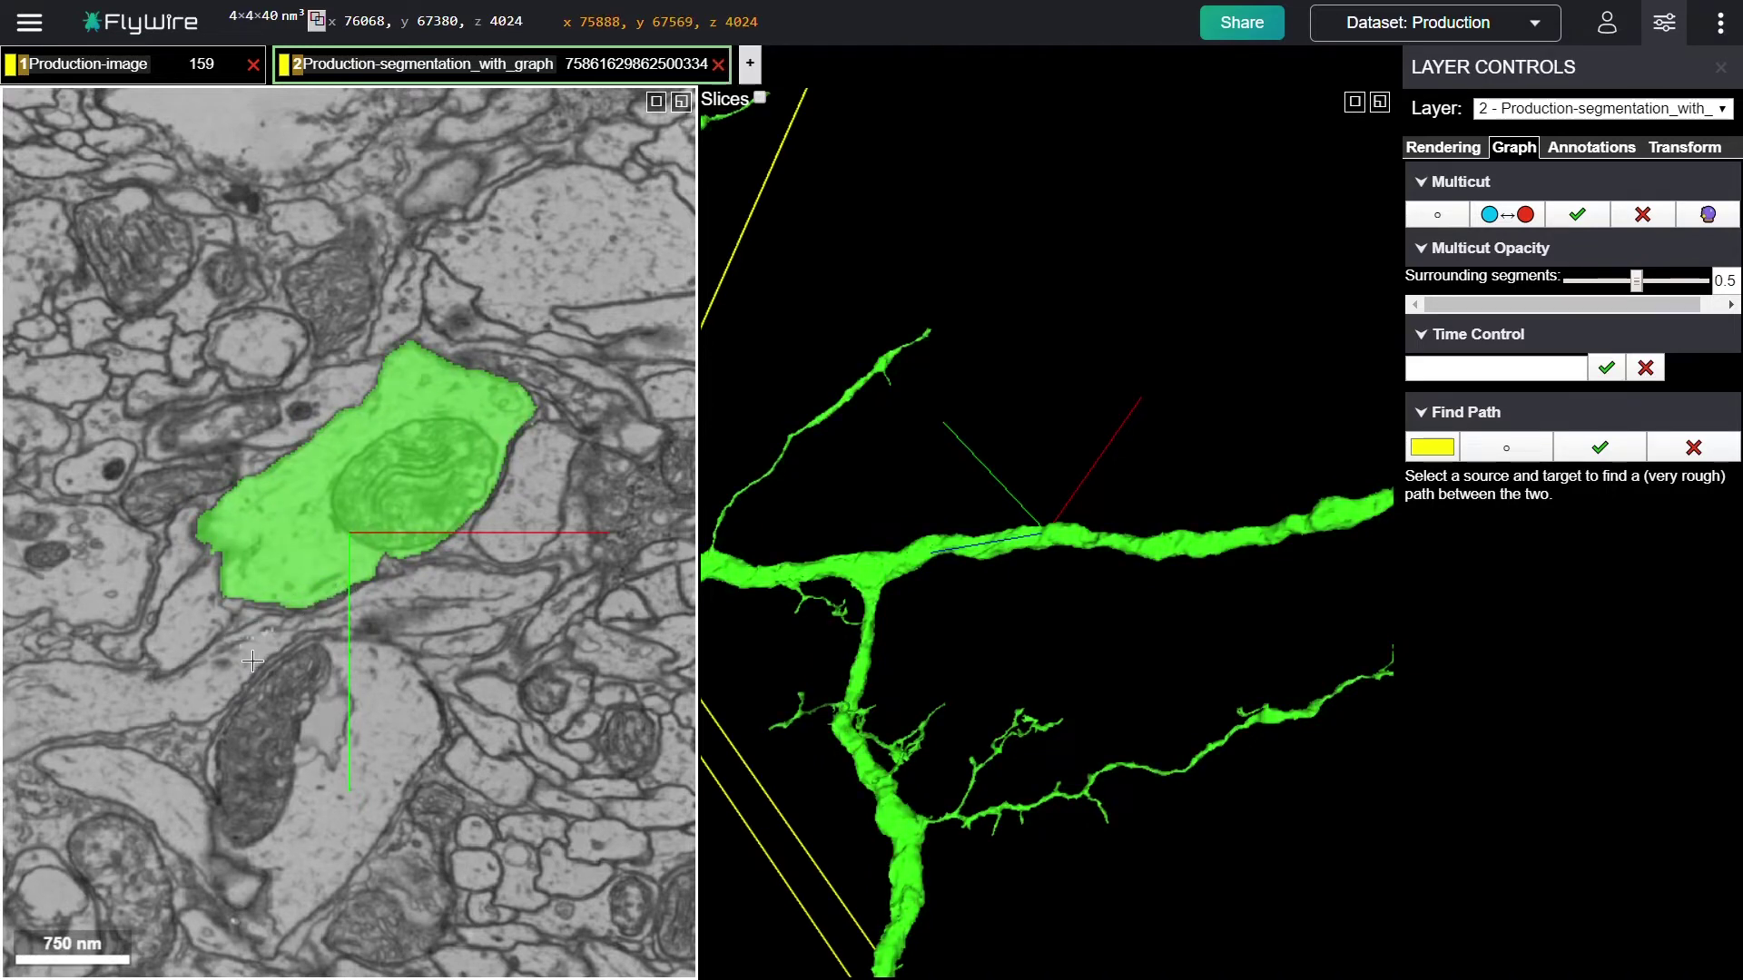
{"action": "scroll", "coordinate": [252, 661], "scroll_direction": "up", "scroll_amount": 1}
{"action": "scroll", "coordinate": [252, 661], "scroll_direction": "up", "scroll_amount": 2}
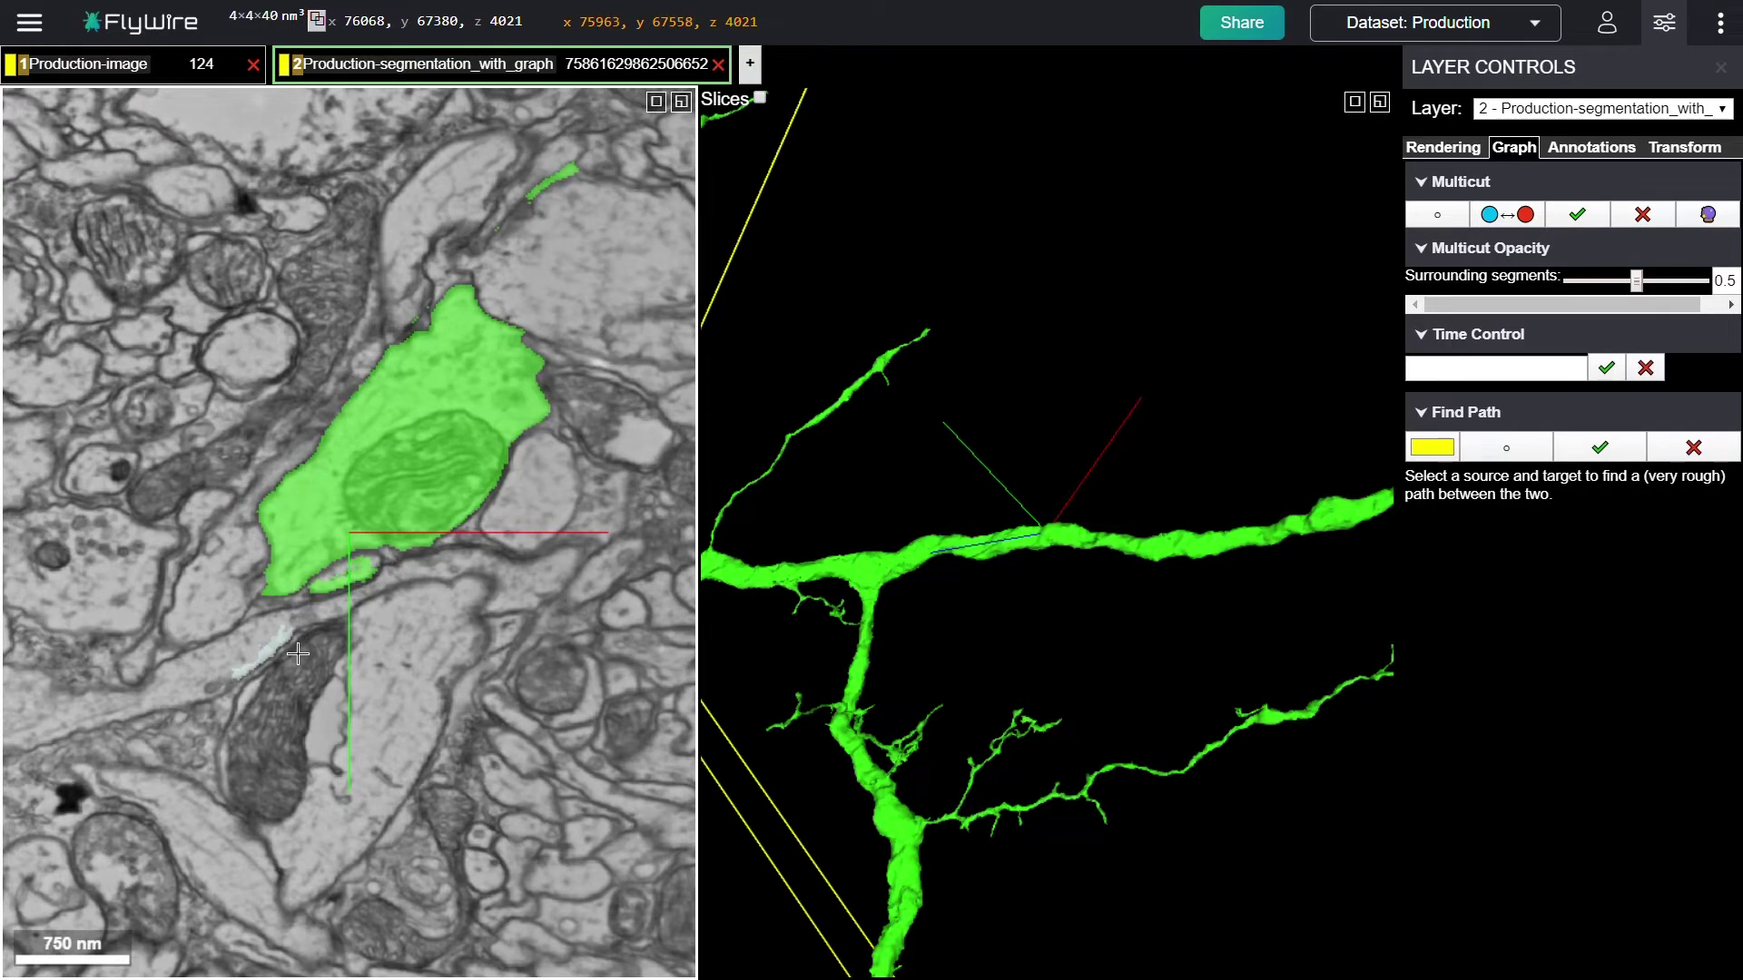
{"action": "scroll", "coordinate": [298, 654], "scroll_direction": "up", "scroll_amount": 2}
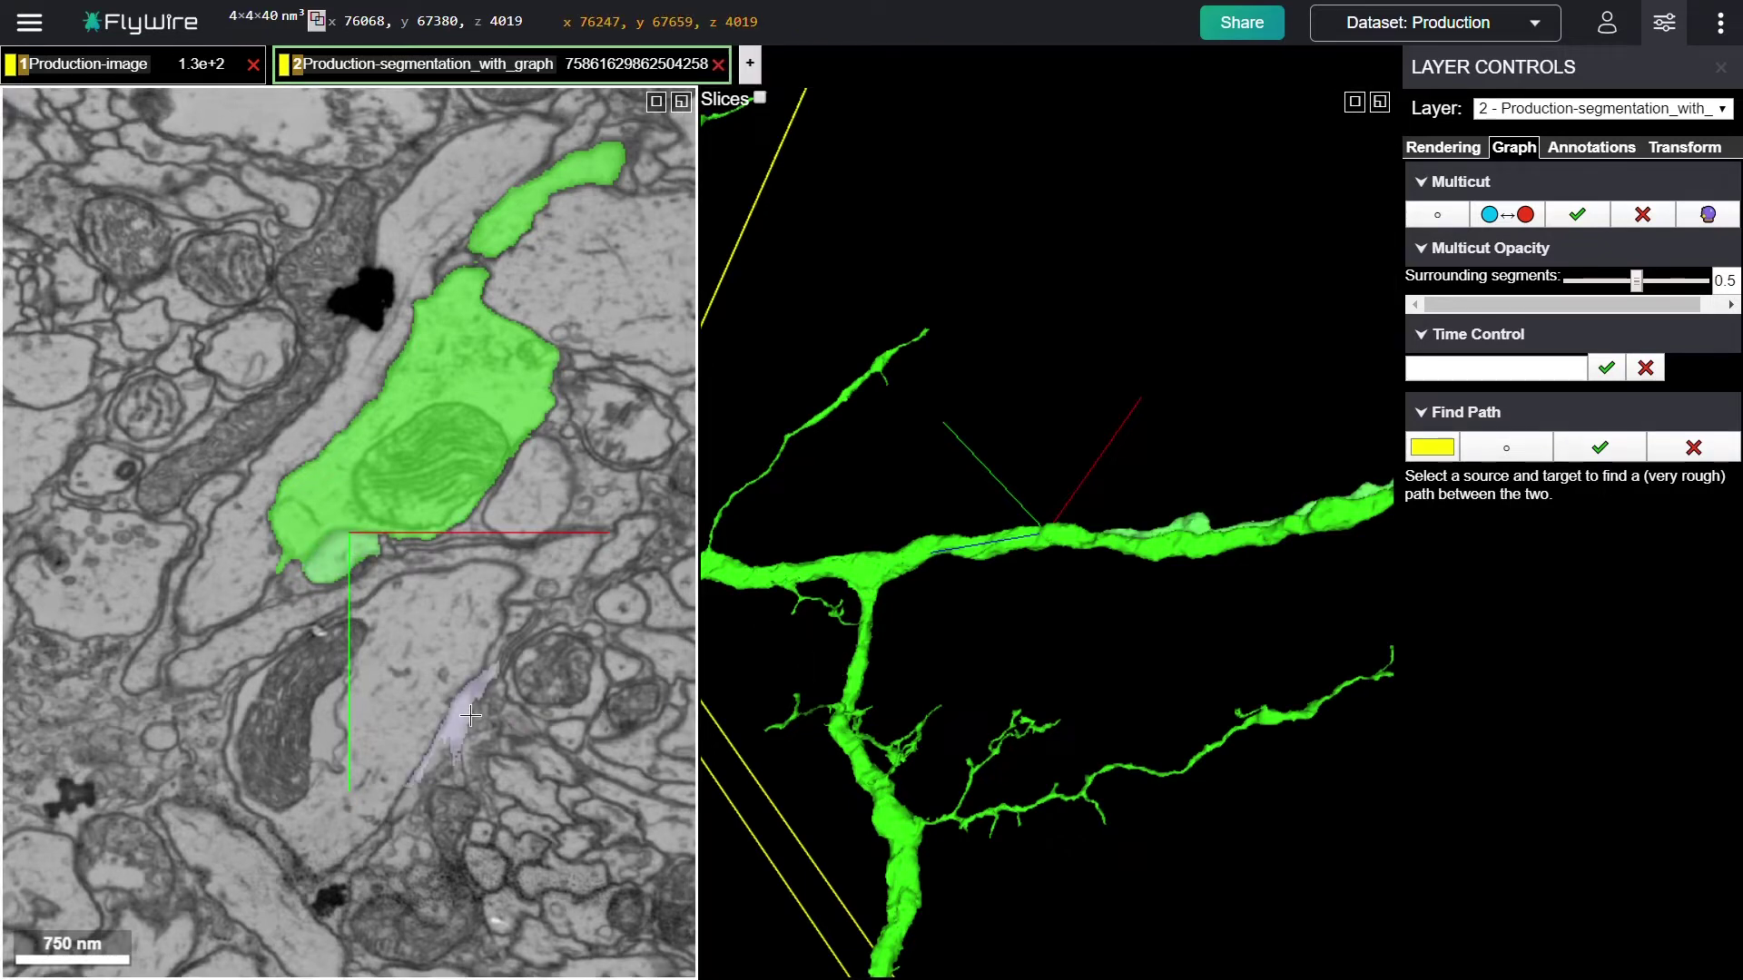
- Recolour the selected segments and inspect in 3D where the small fragment meets the main neurite
{"action": "key", "text": "l"}
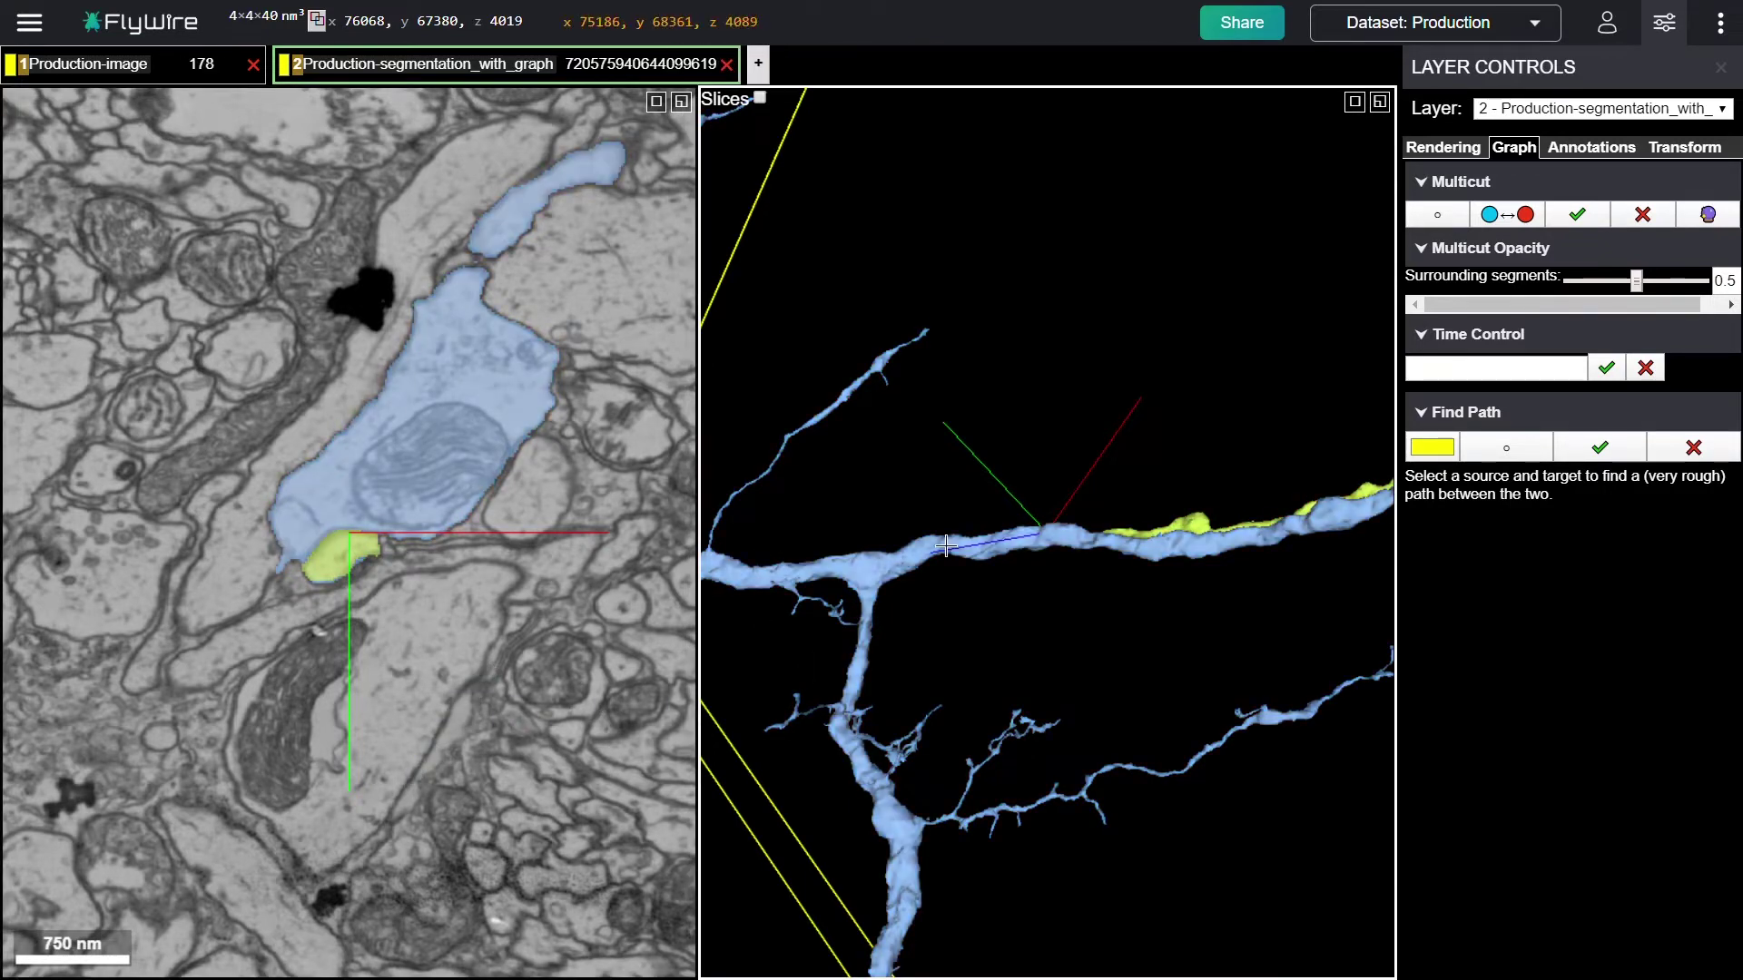
{"action": "left_click_drag", "start_coordinate": [988, 576], "coordinate": [1067, 770]}
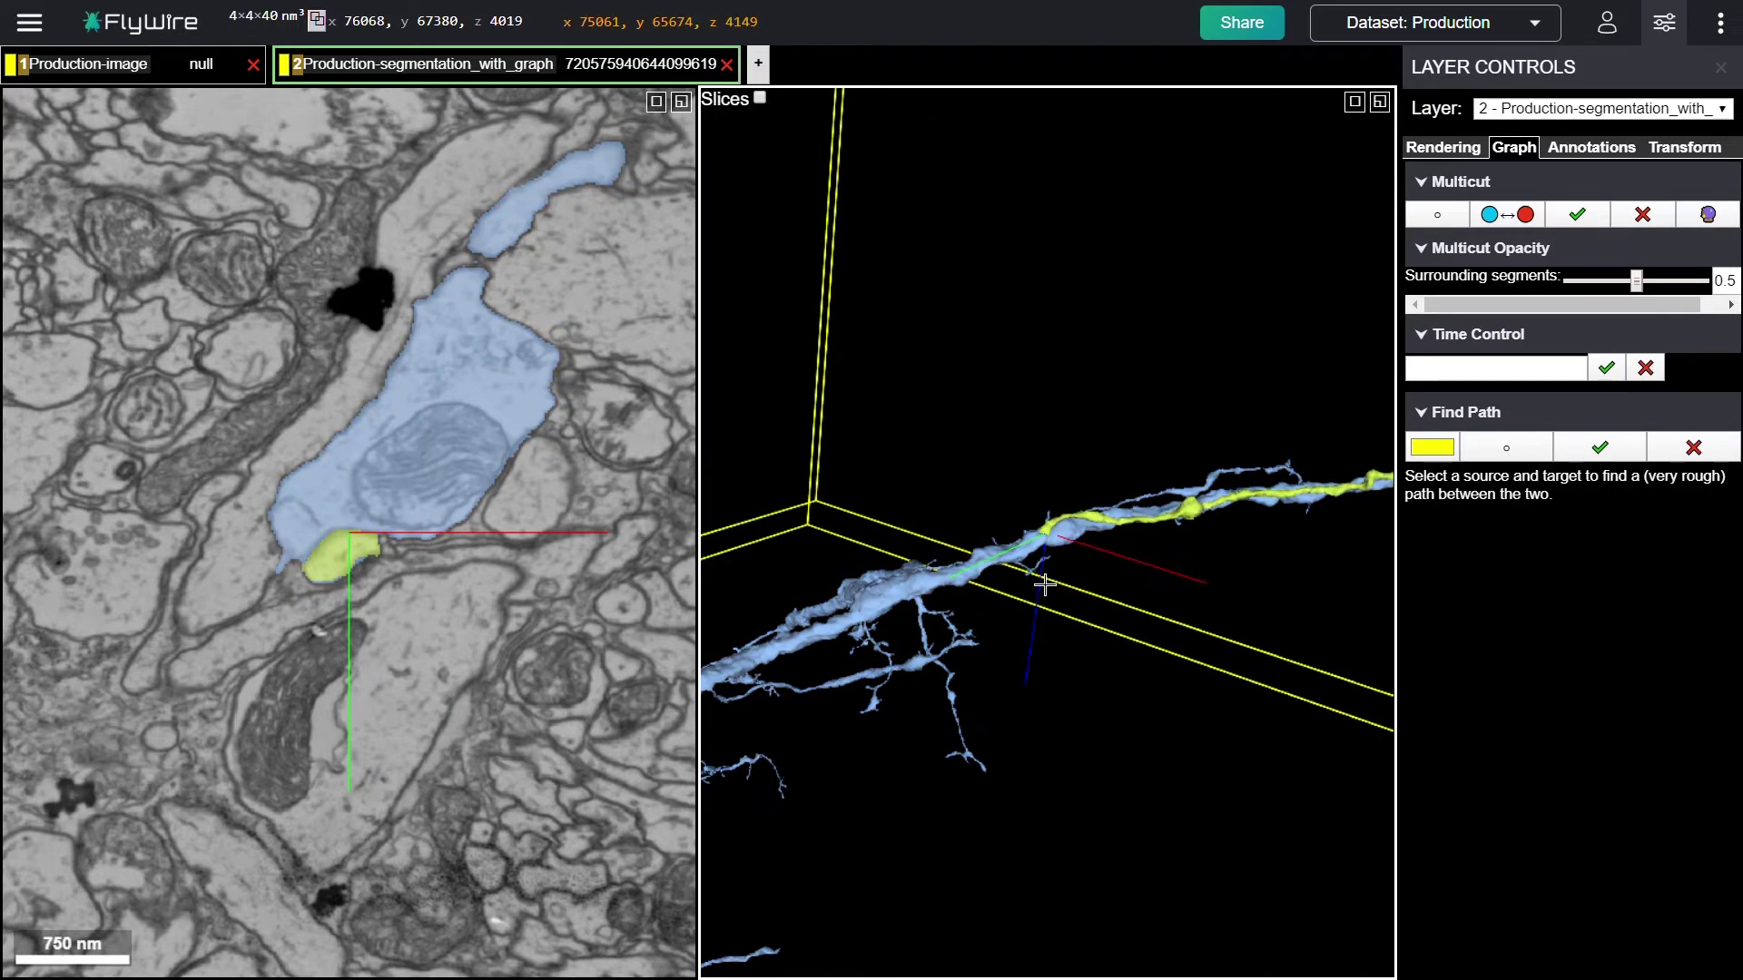
{"action": "scroll", "coordinate": [1045, 586], "scroll_direction": "up", "scroll_amount": 5}
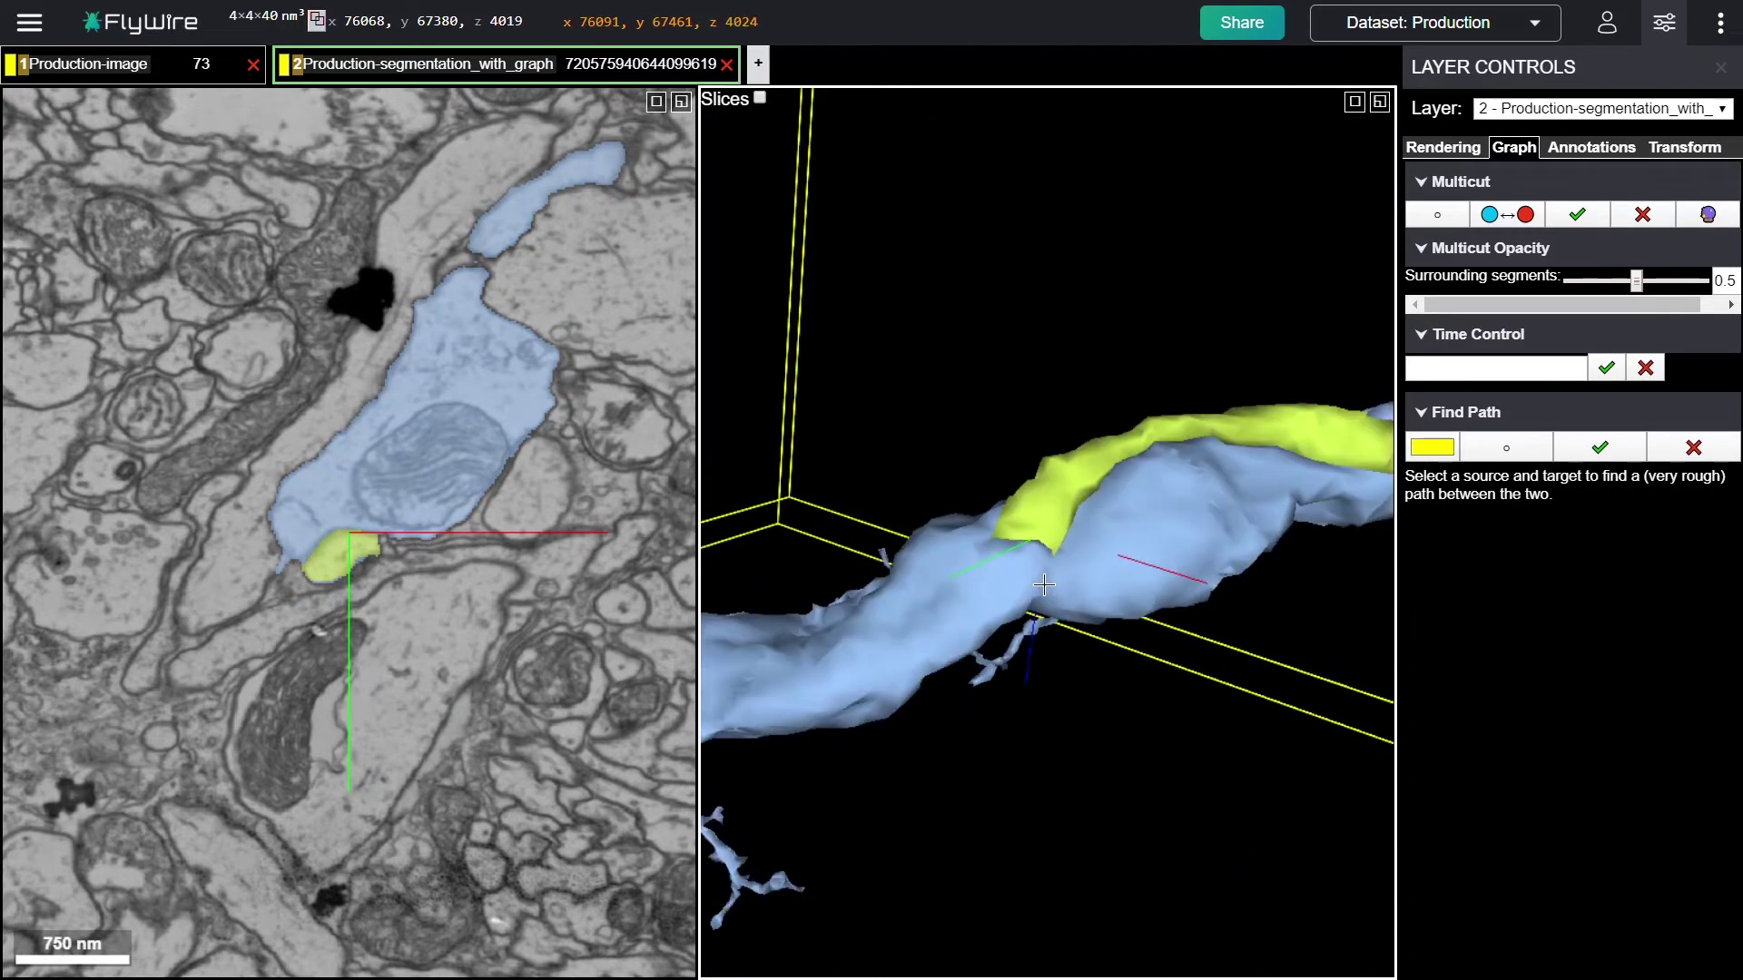
{"action": "left_click_drag", "start_coordinate": [1044, 585], "coordinate": [905, 417]}
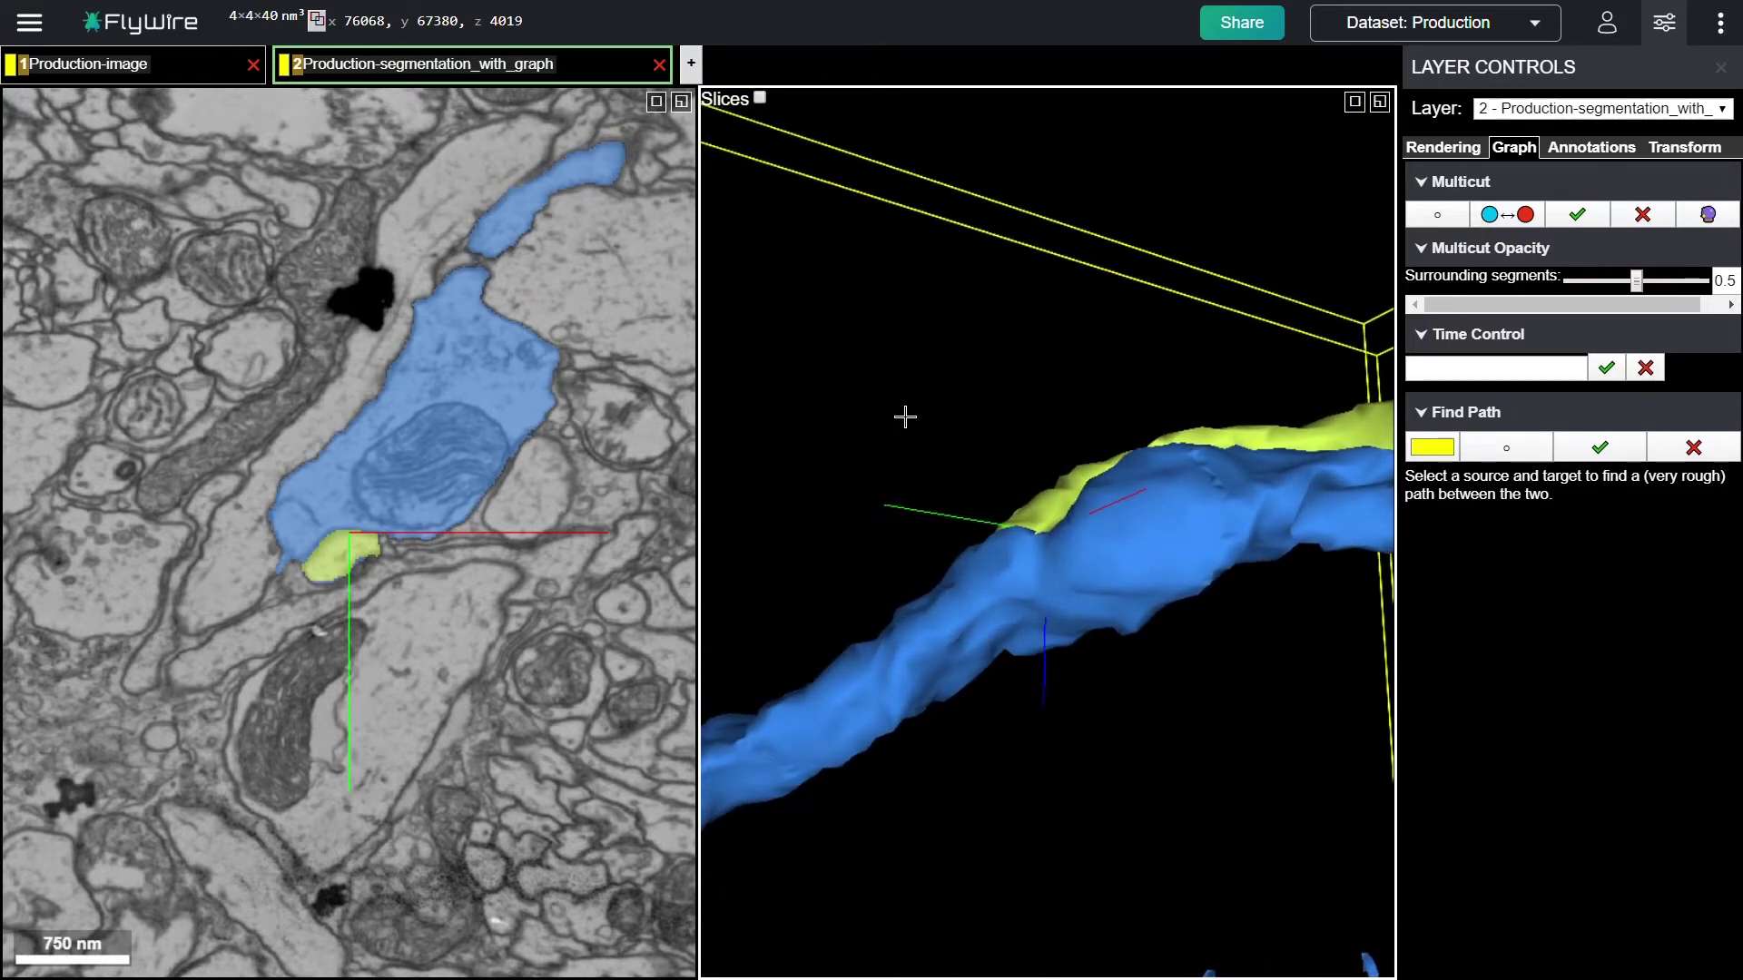
{"action": "scroll", "coordinate": [1039, 585], "scroll_direction": "down", "scroll_amount": 10}
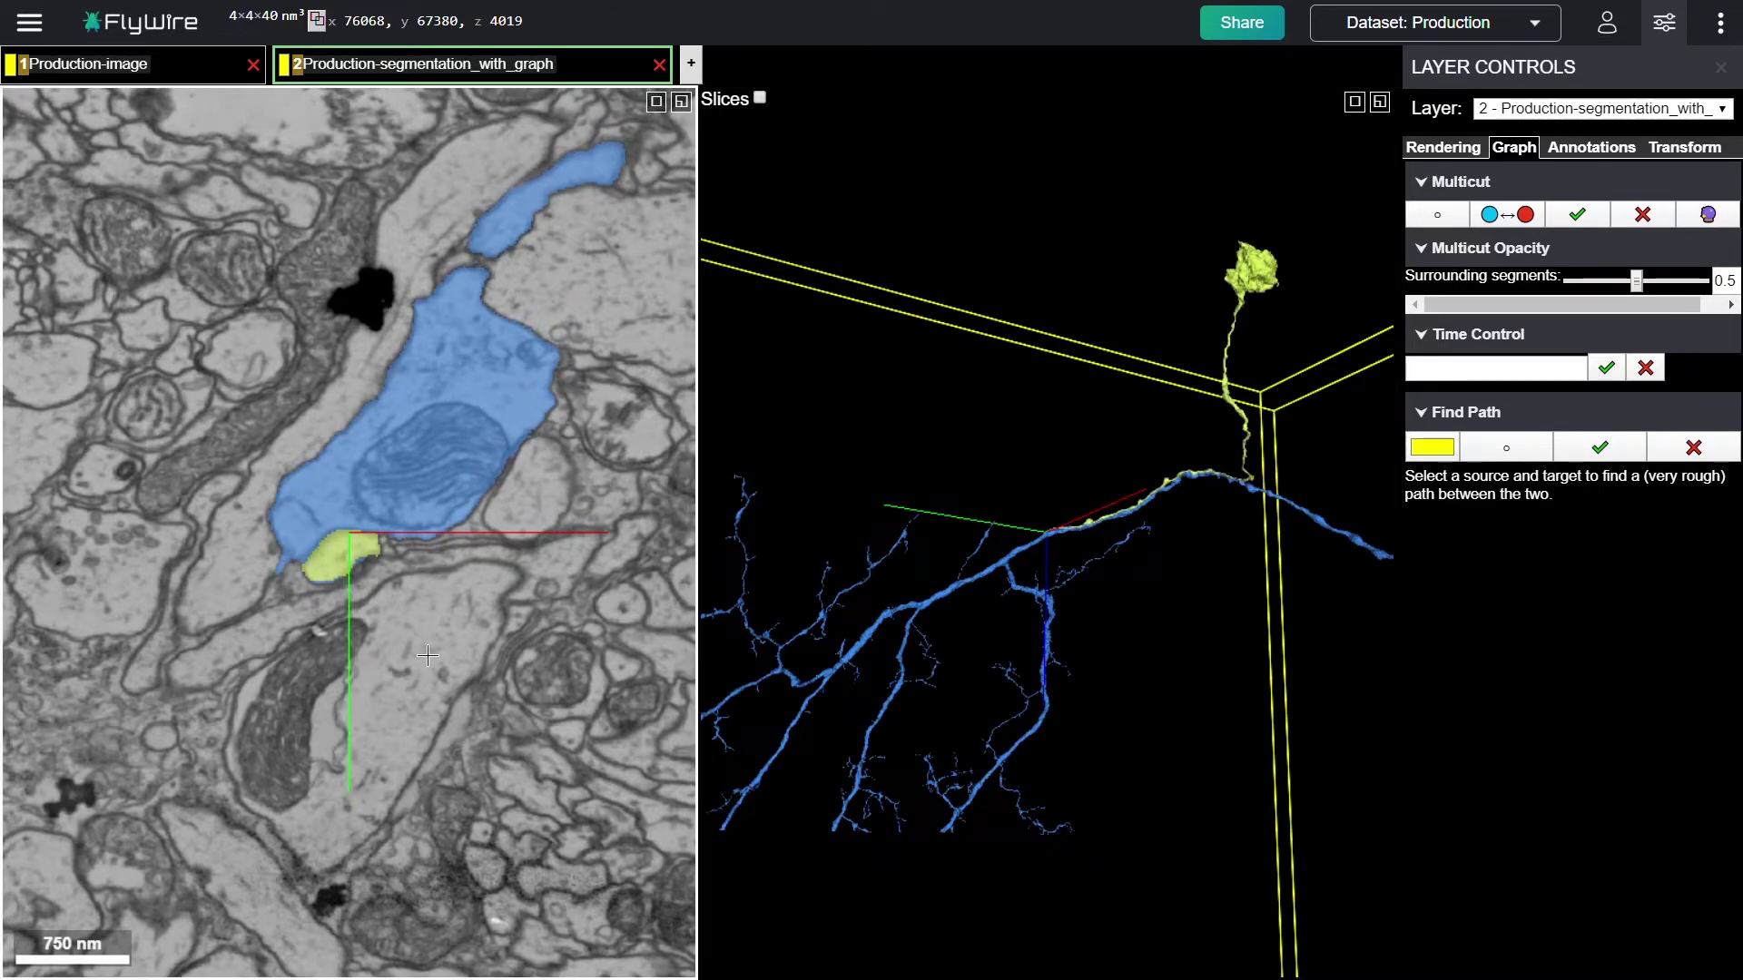
- Merge the small yellow cell-body fragment into the adjacent blue neuron at z 4019
{"action": "key", "text": "m"}
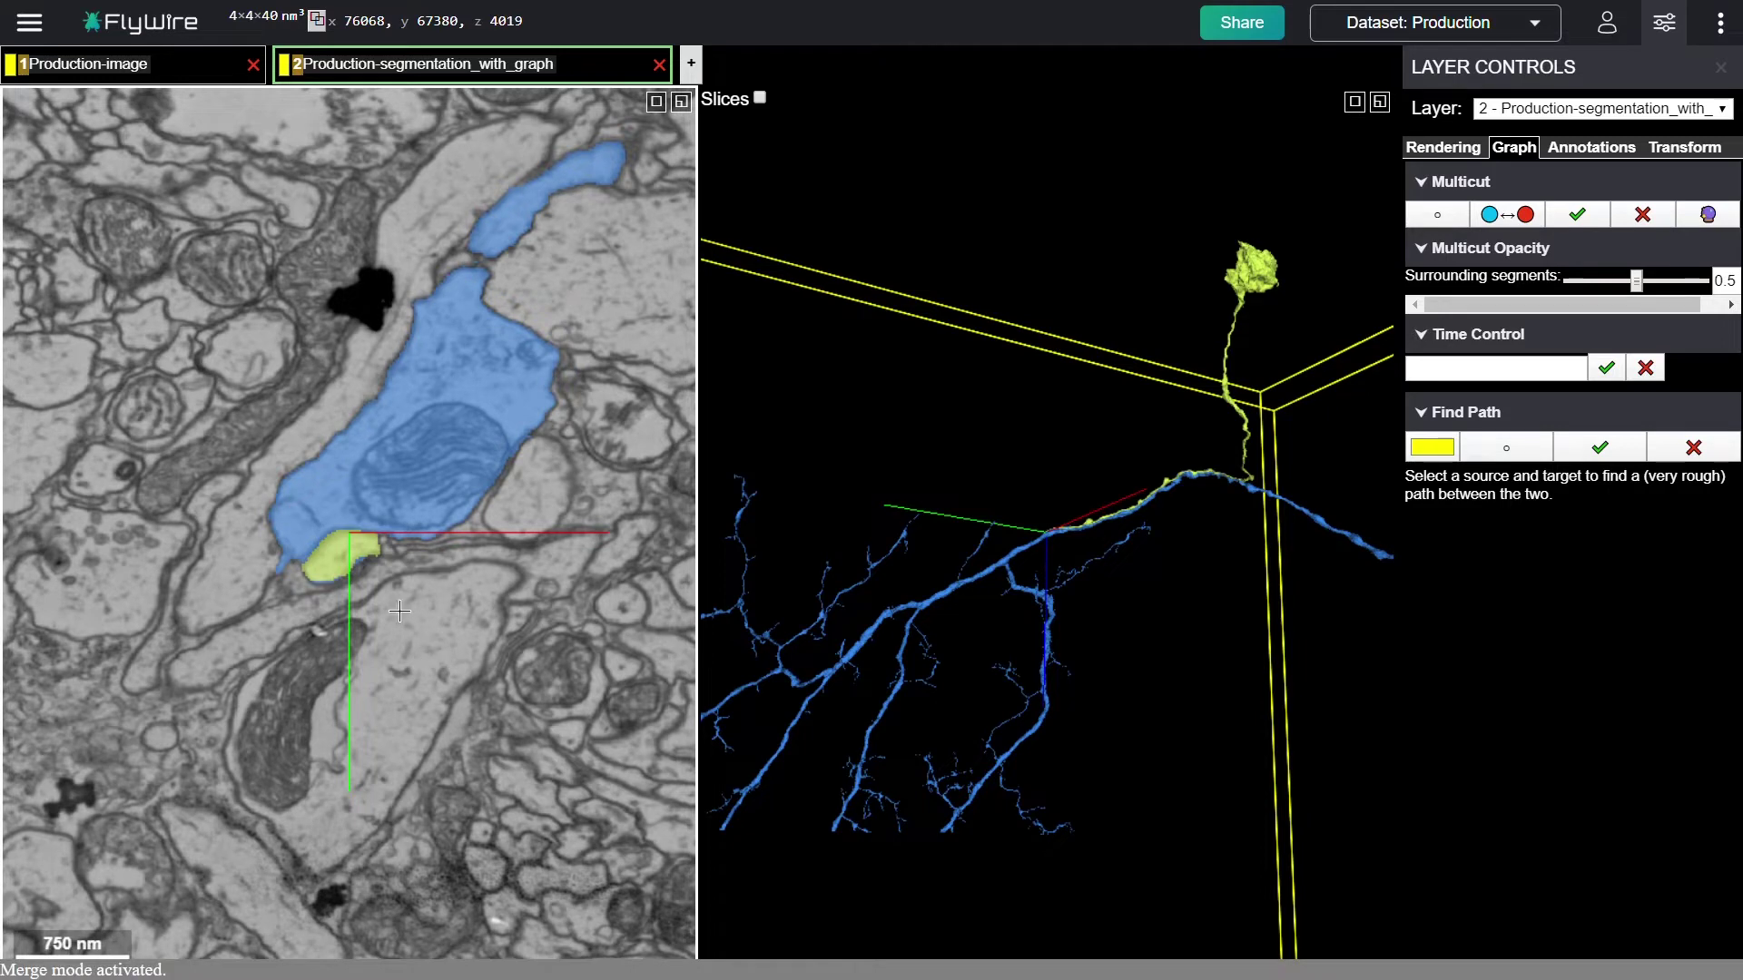
{"action": "left_click", "coordinate": [359, 570]}
{"action": "left_click", "coordinate": [309, 545]}
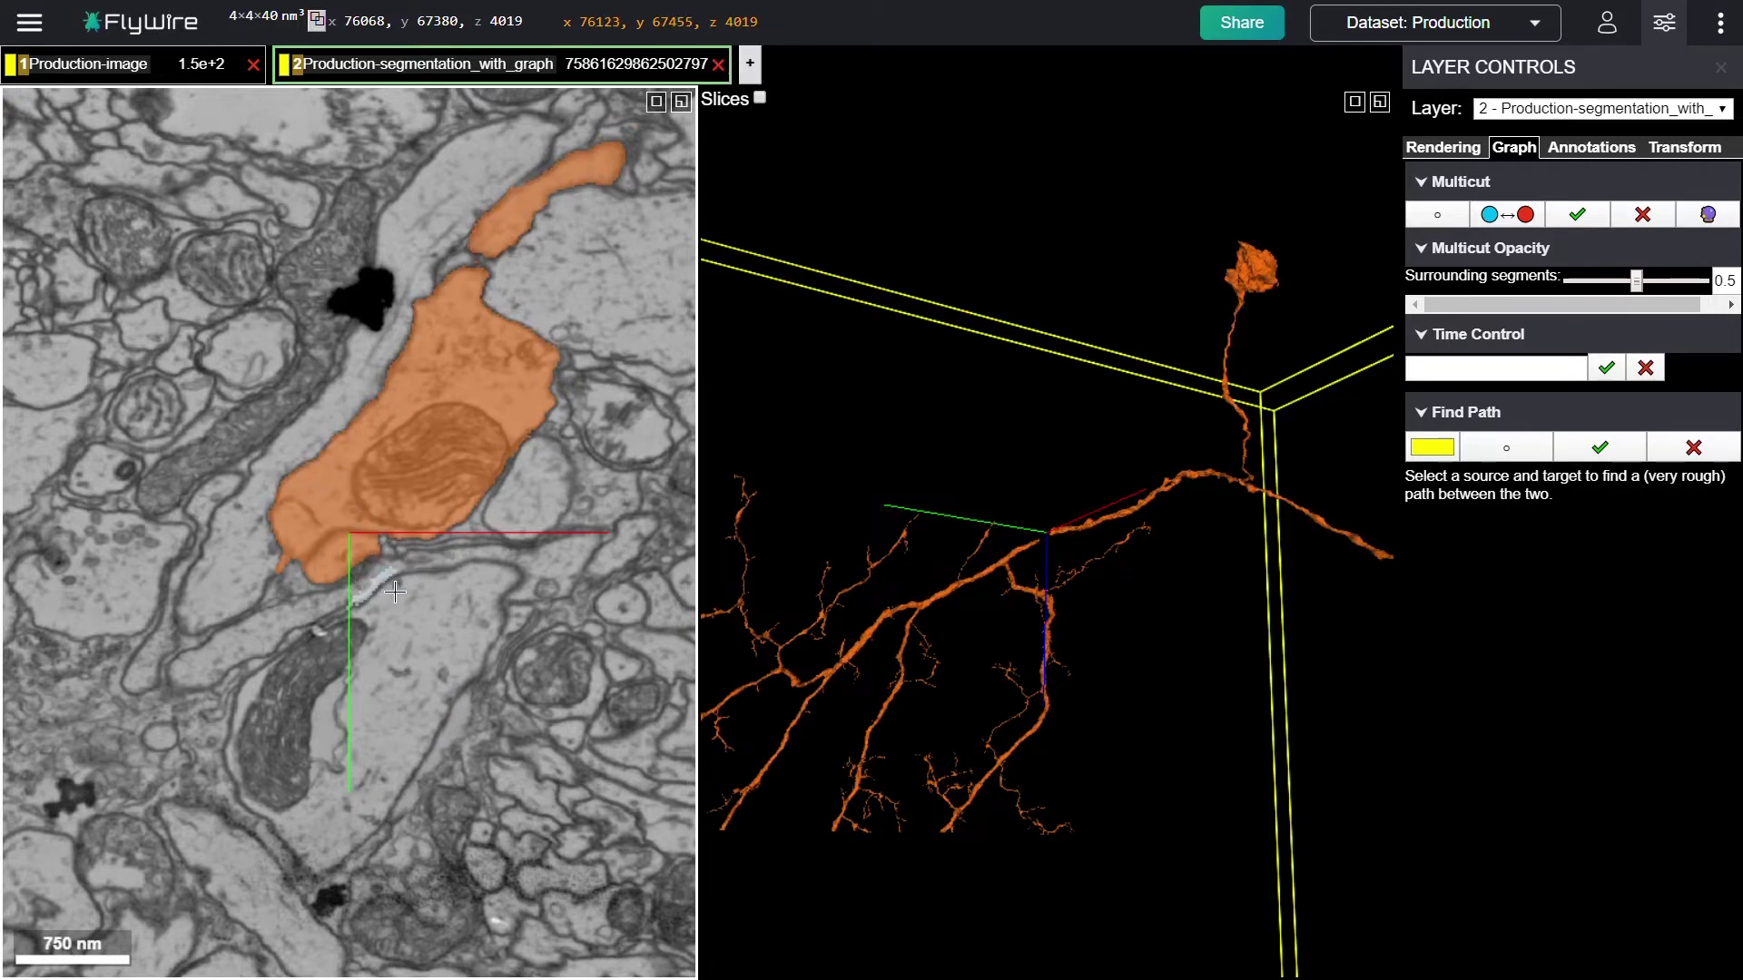
{"action": "left_click", "coordinate": [360, 571], "text": "shift"}
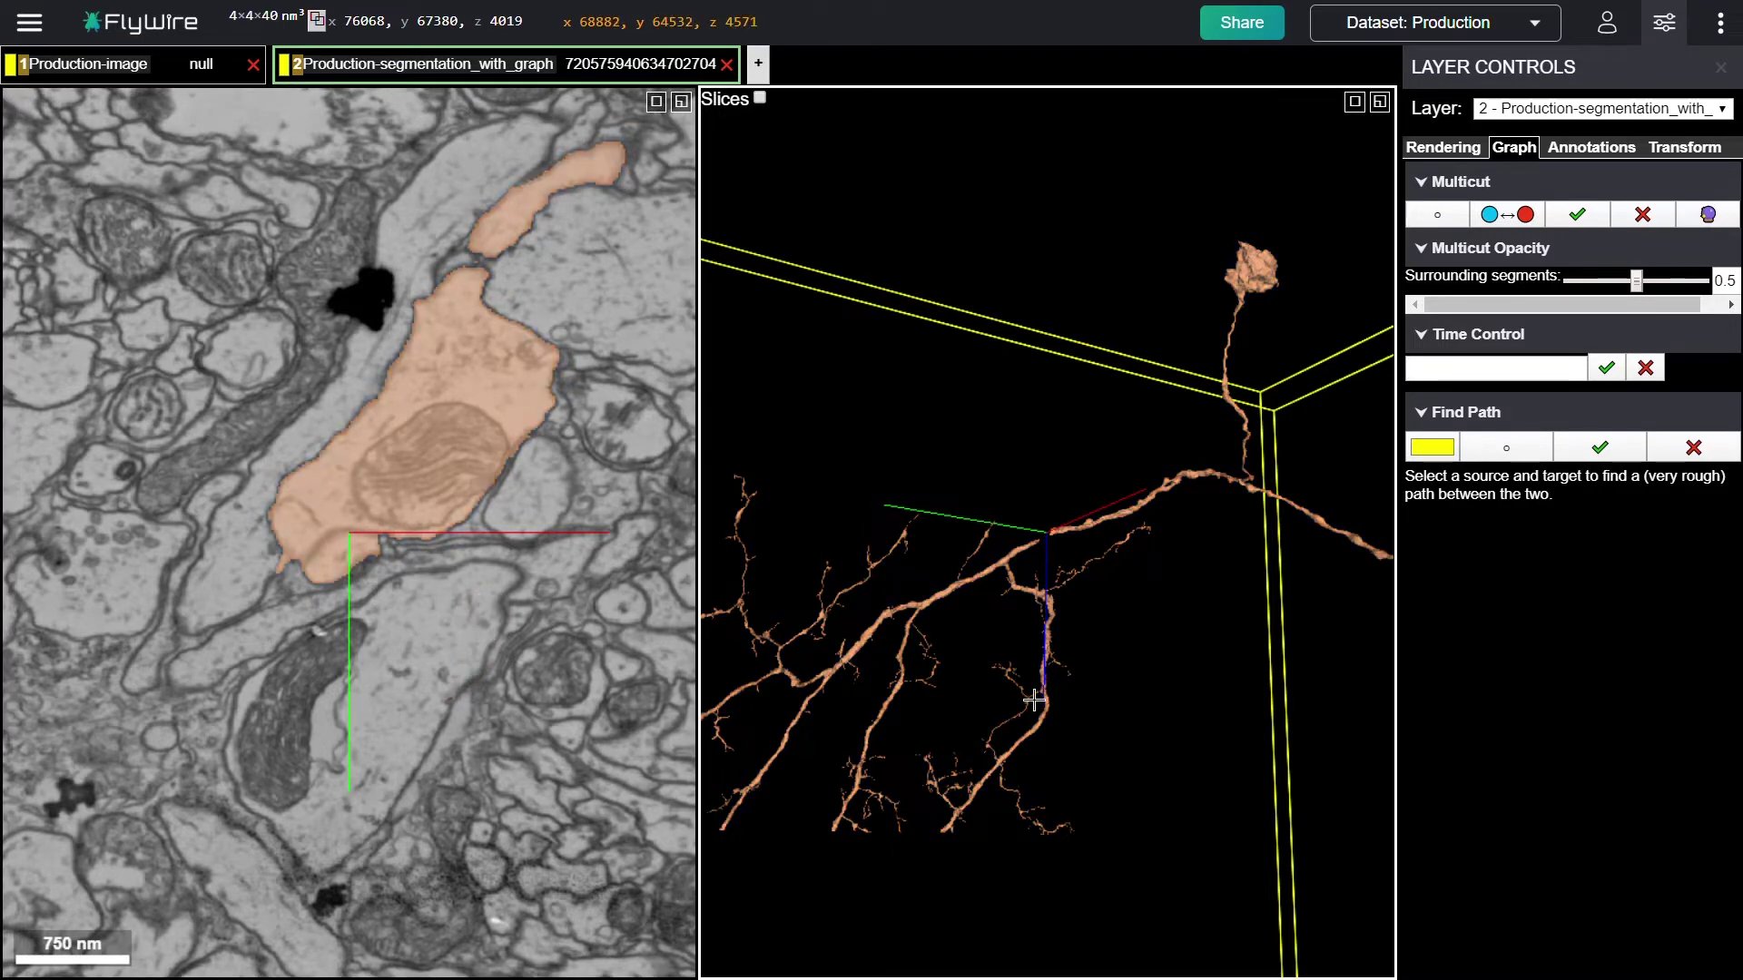
- Show the neighbours on either side of the orange neuron one at a time to compare them in 3D, hiding each again
{"action": "left_click_drag", "start_coordinate": [1237, 723], "coordinate": [1271, 533]}
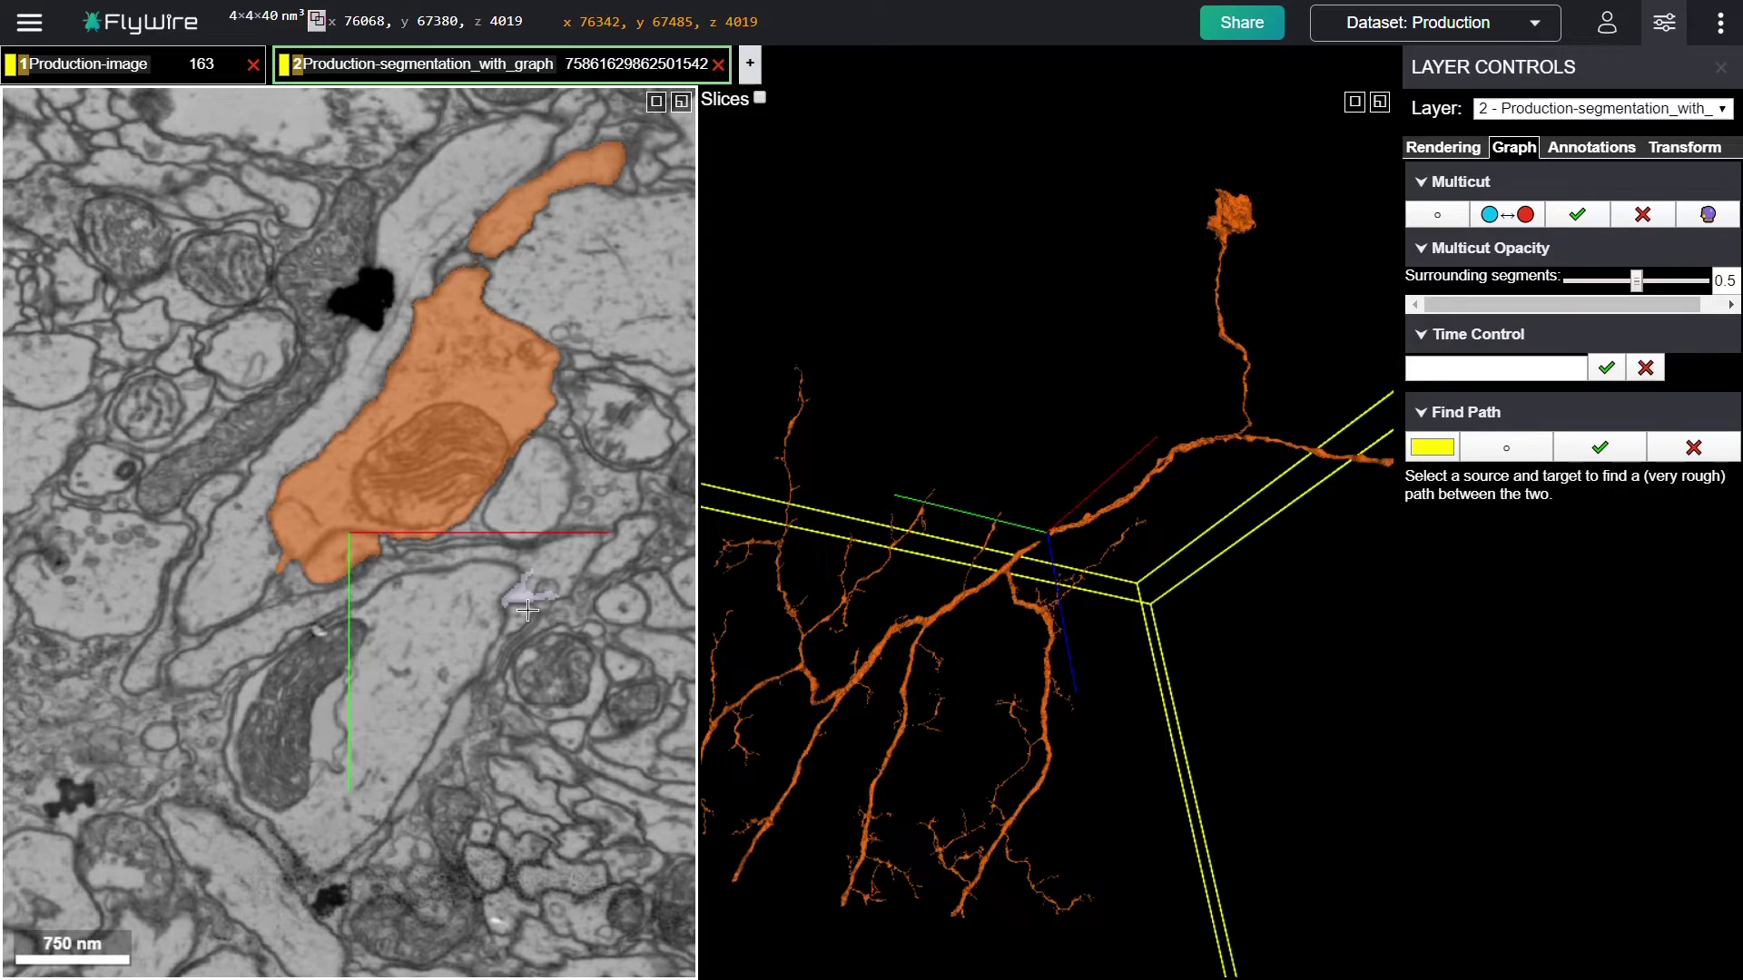
{"action": "double_click", "coordinate": [258, 564]}
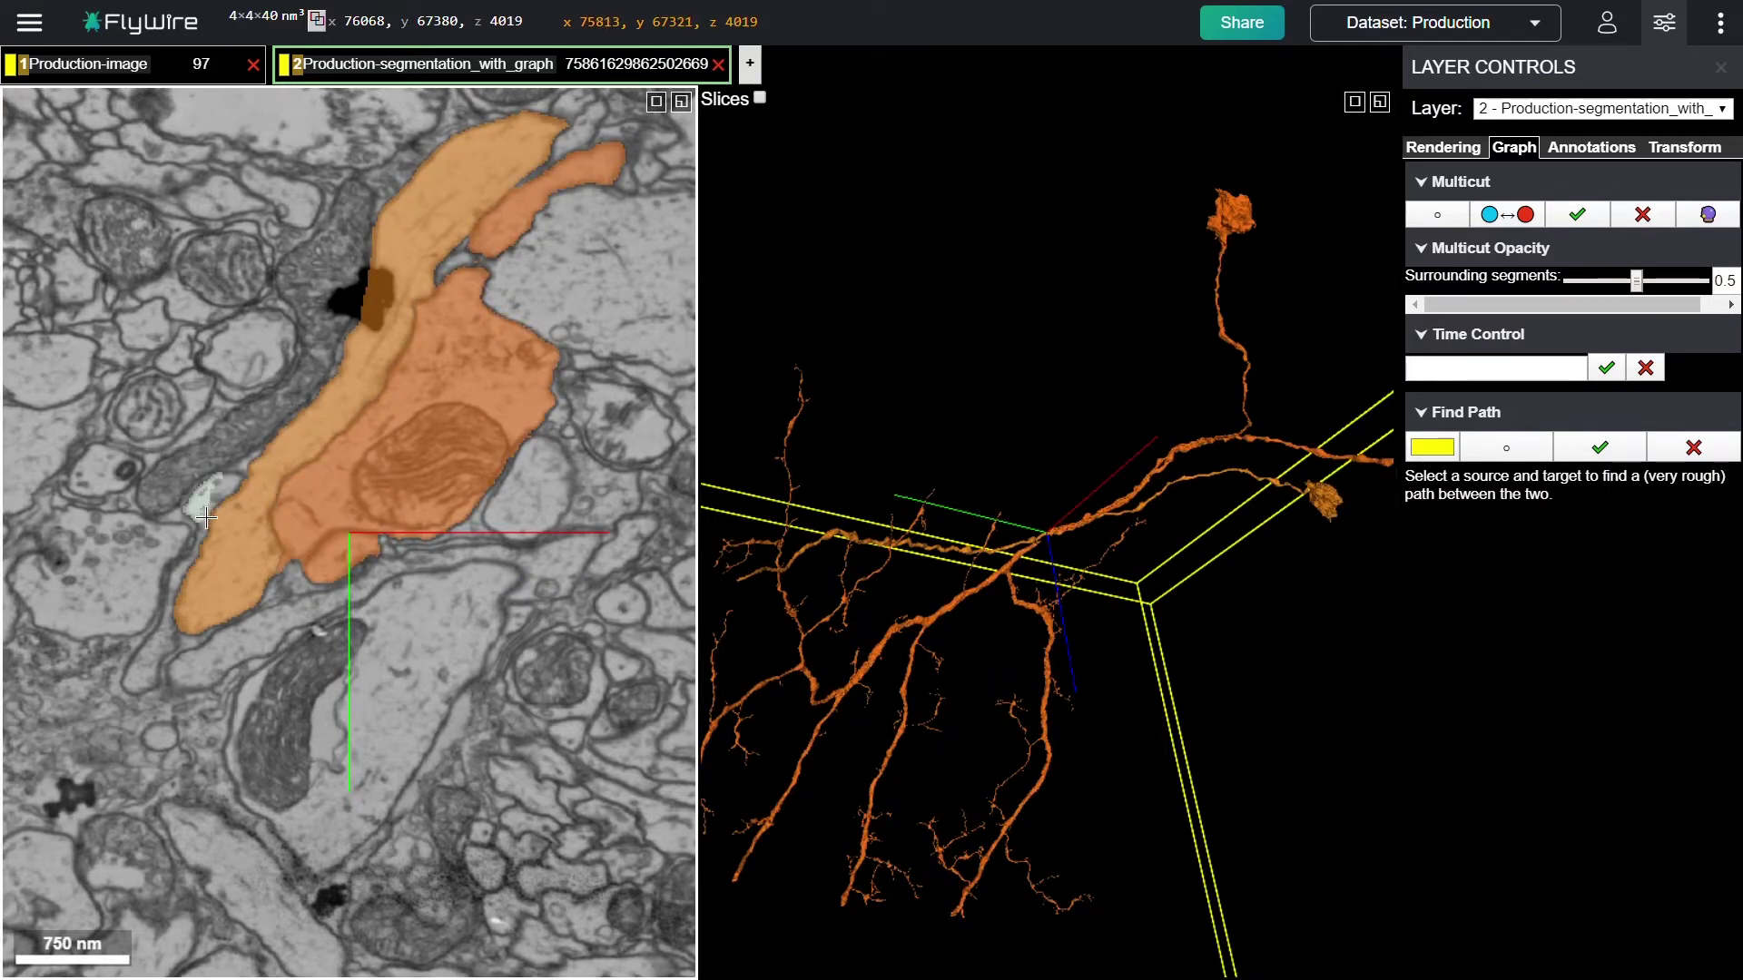
{"action": "double_click", "coordinate": [231, 571]}
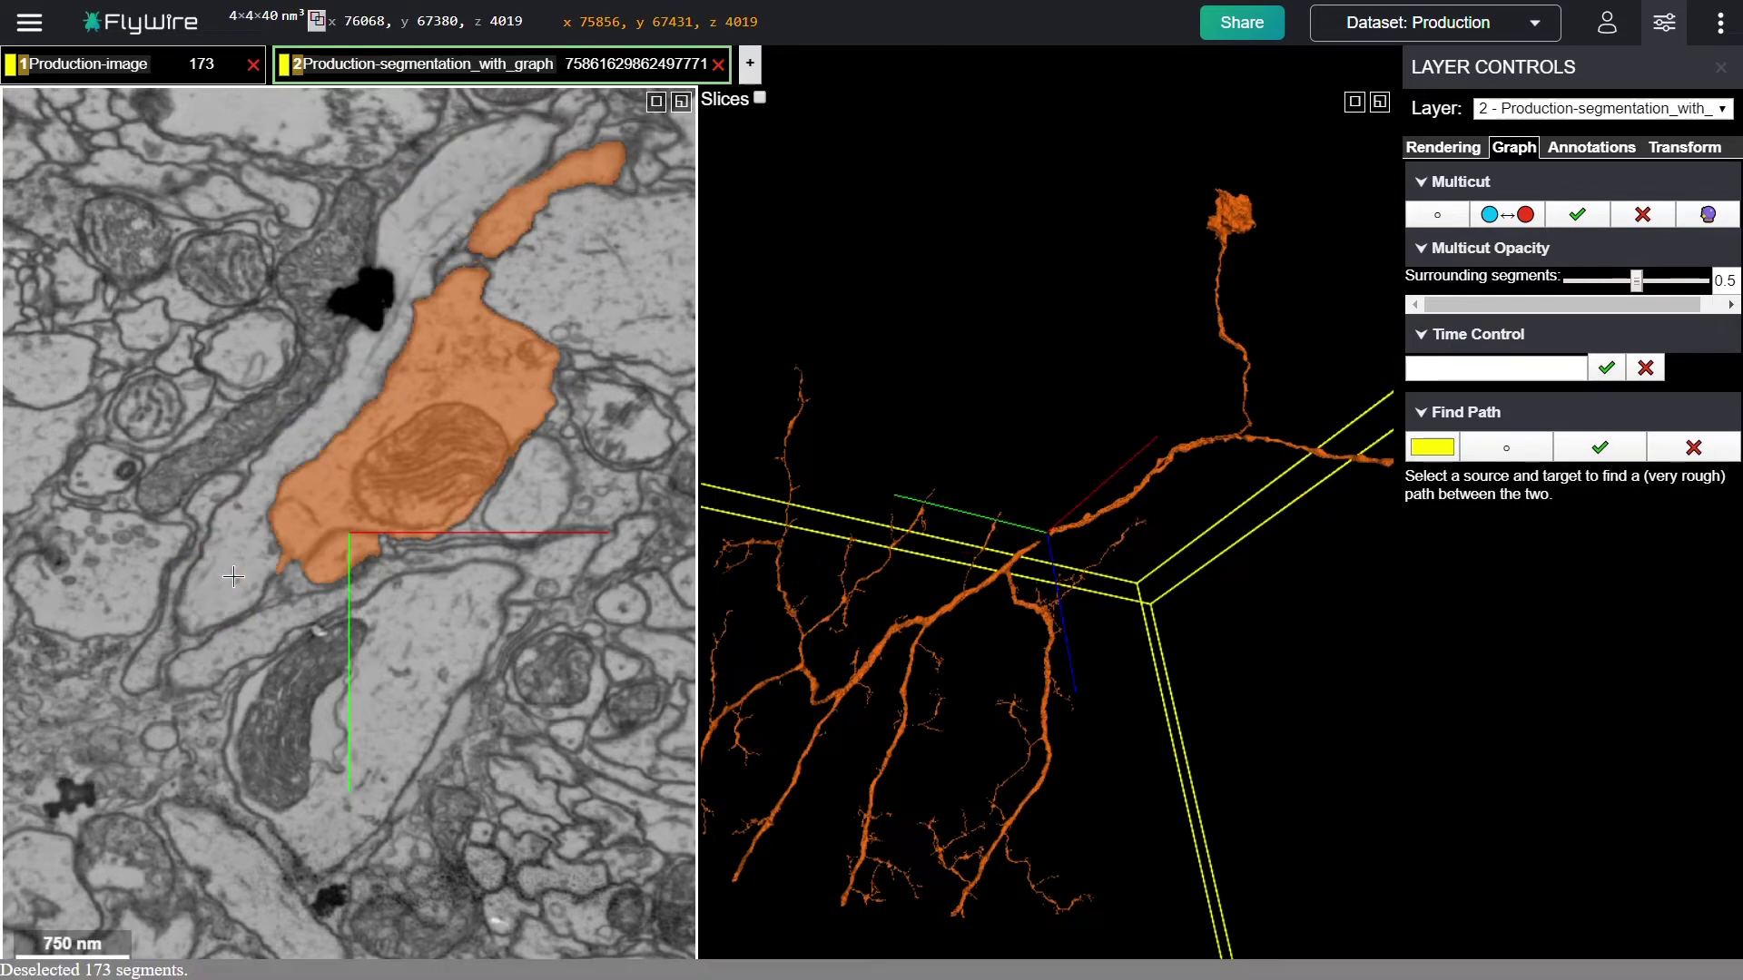
{"action": "double_click", "coordinate": [445, 638]}
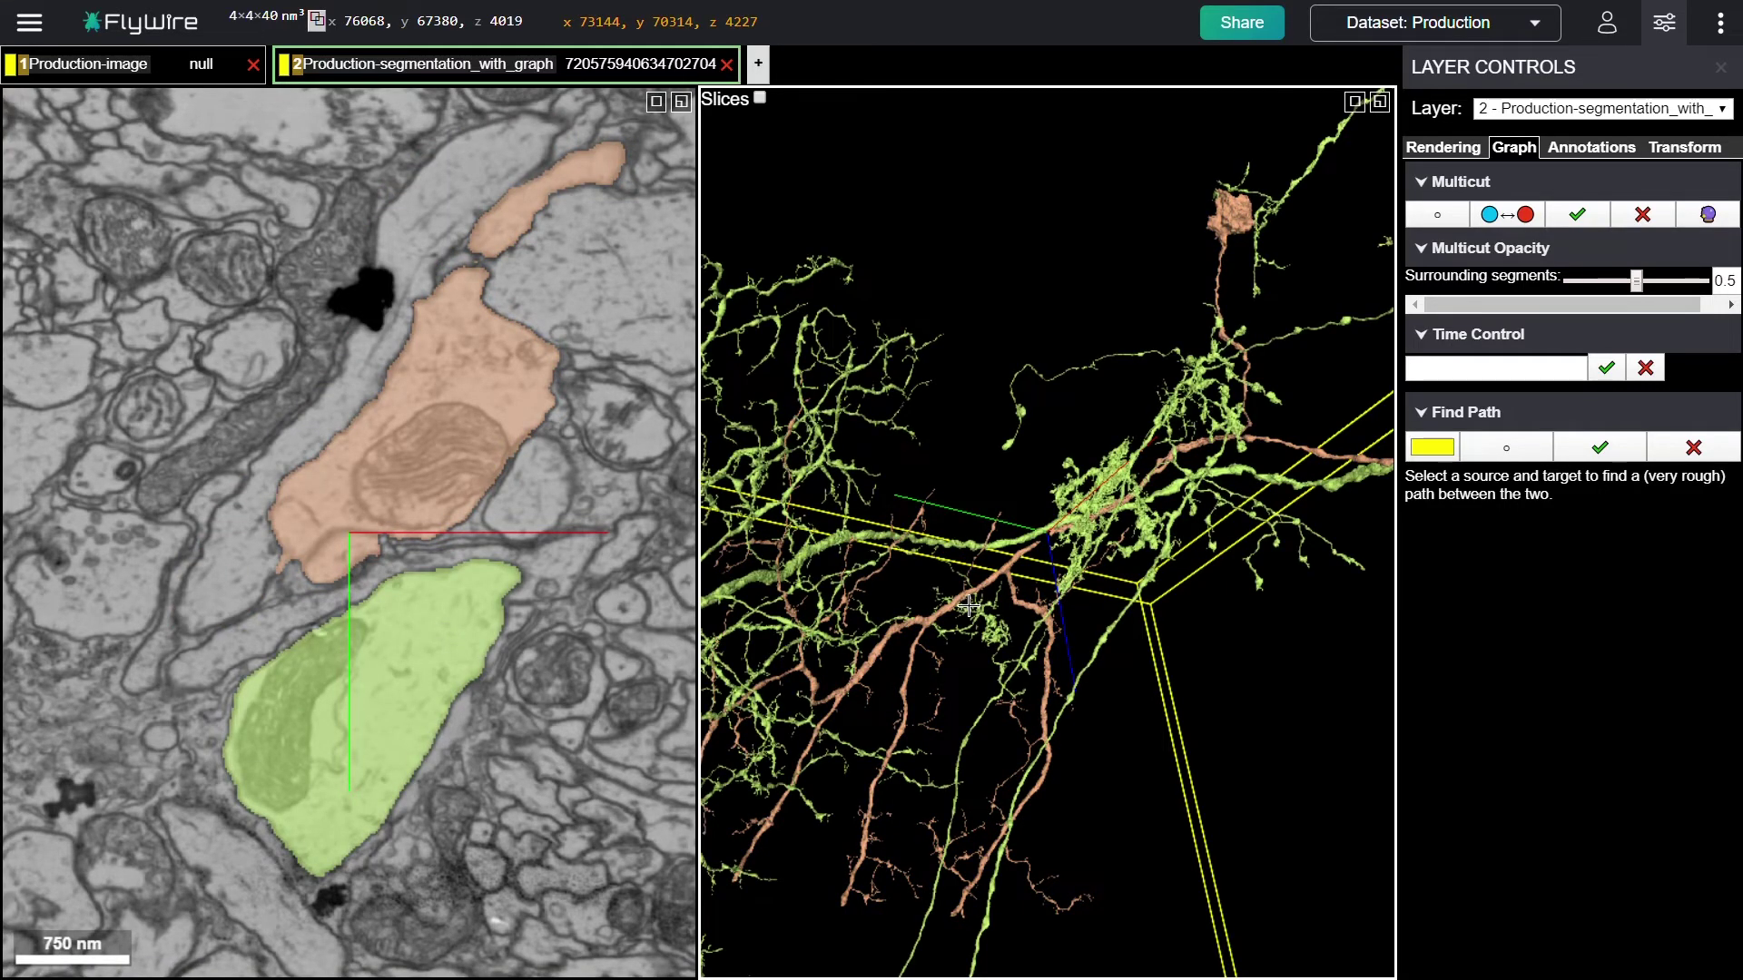
{"action": "double_click", "coordinate": [441, 646]}
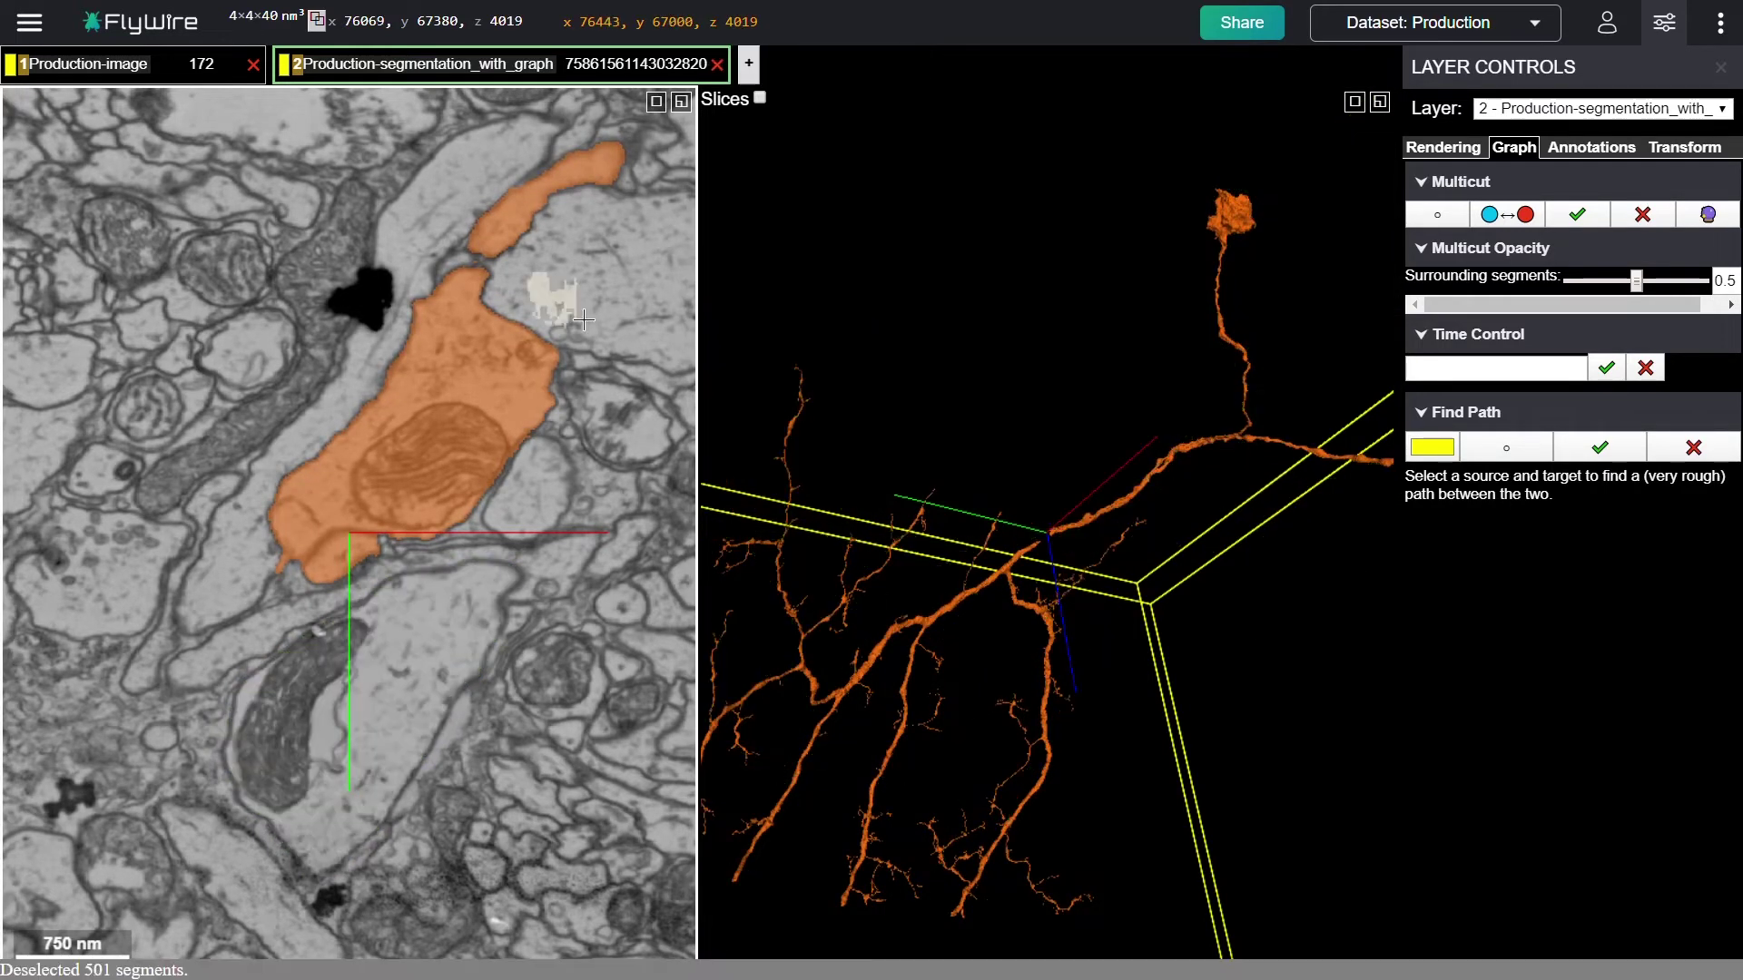
- Show the small round neighbour beside the orange neuron's mitochondrion to check its 3D shape, and hide it again
{"action": "left_click_drag", "start_coordinate": [598, 201], "coordinate": [403, 428]}
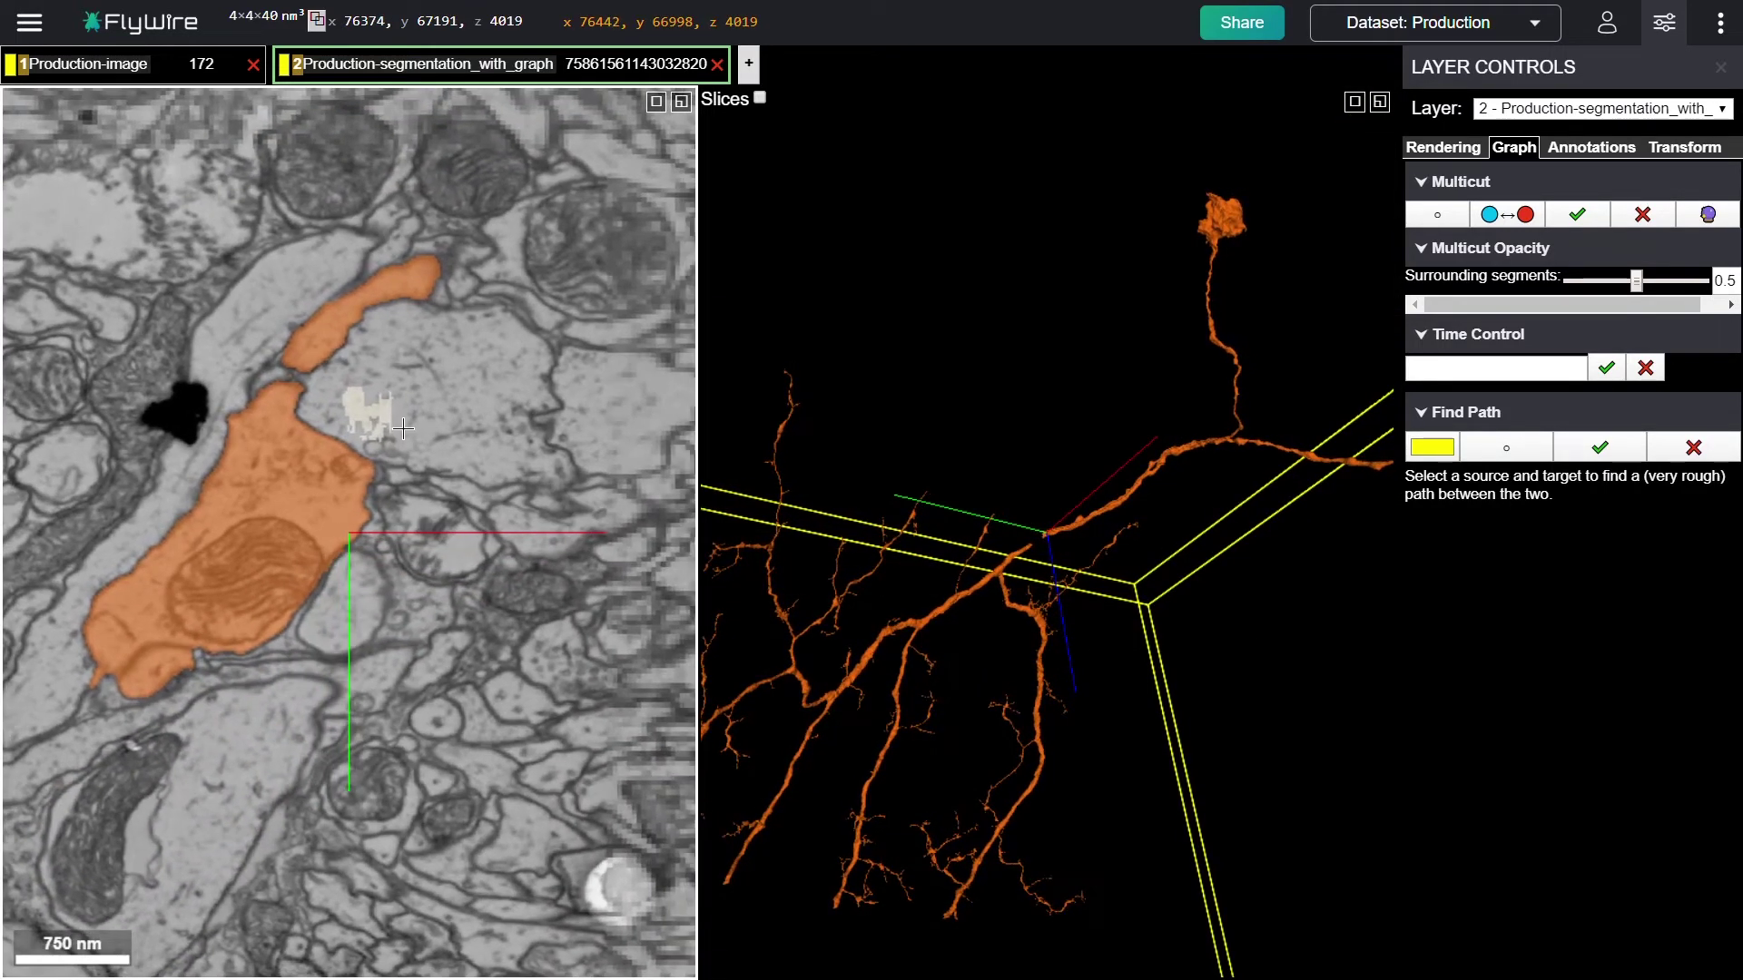
{"action": "double_click", "coordinate": [373, 628]}
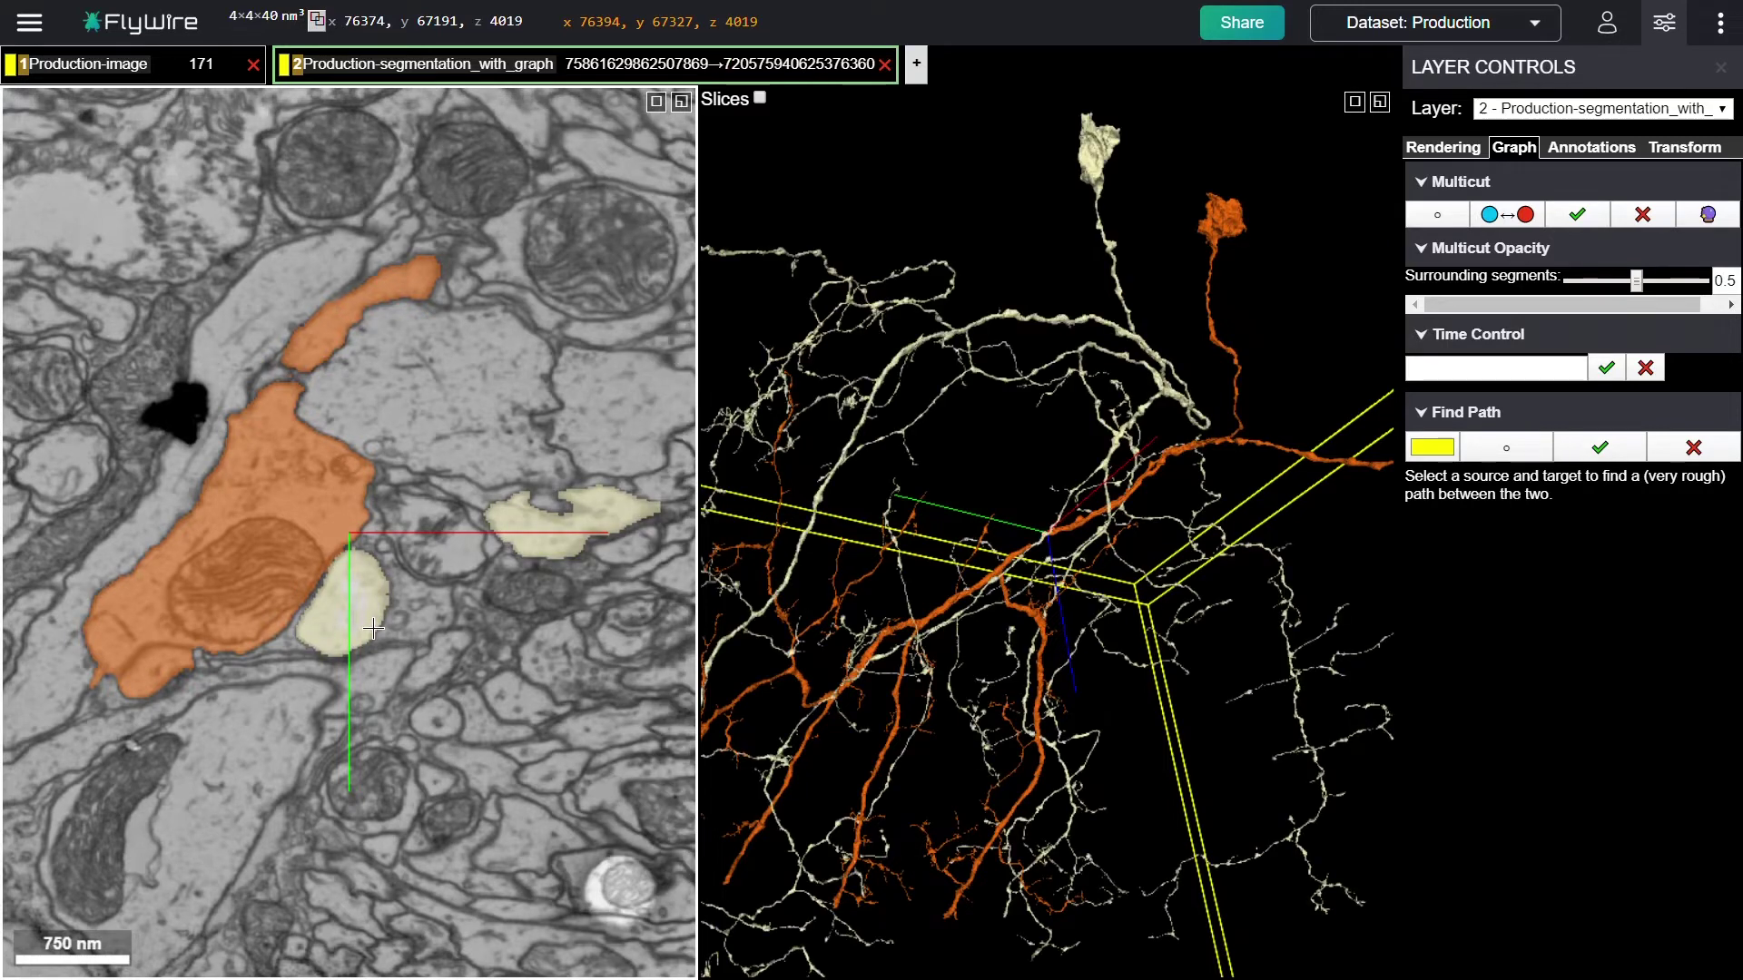
{"action": "double_click", "coordinate": [373, 628]}
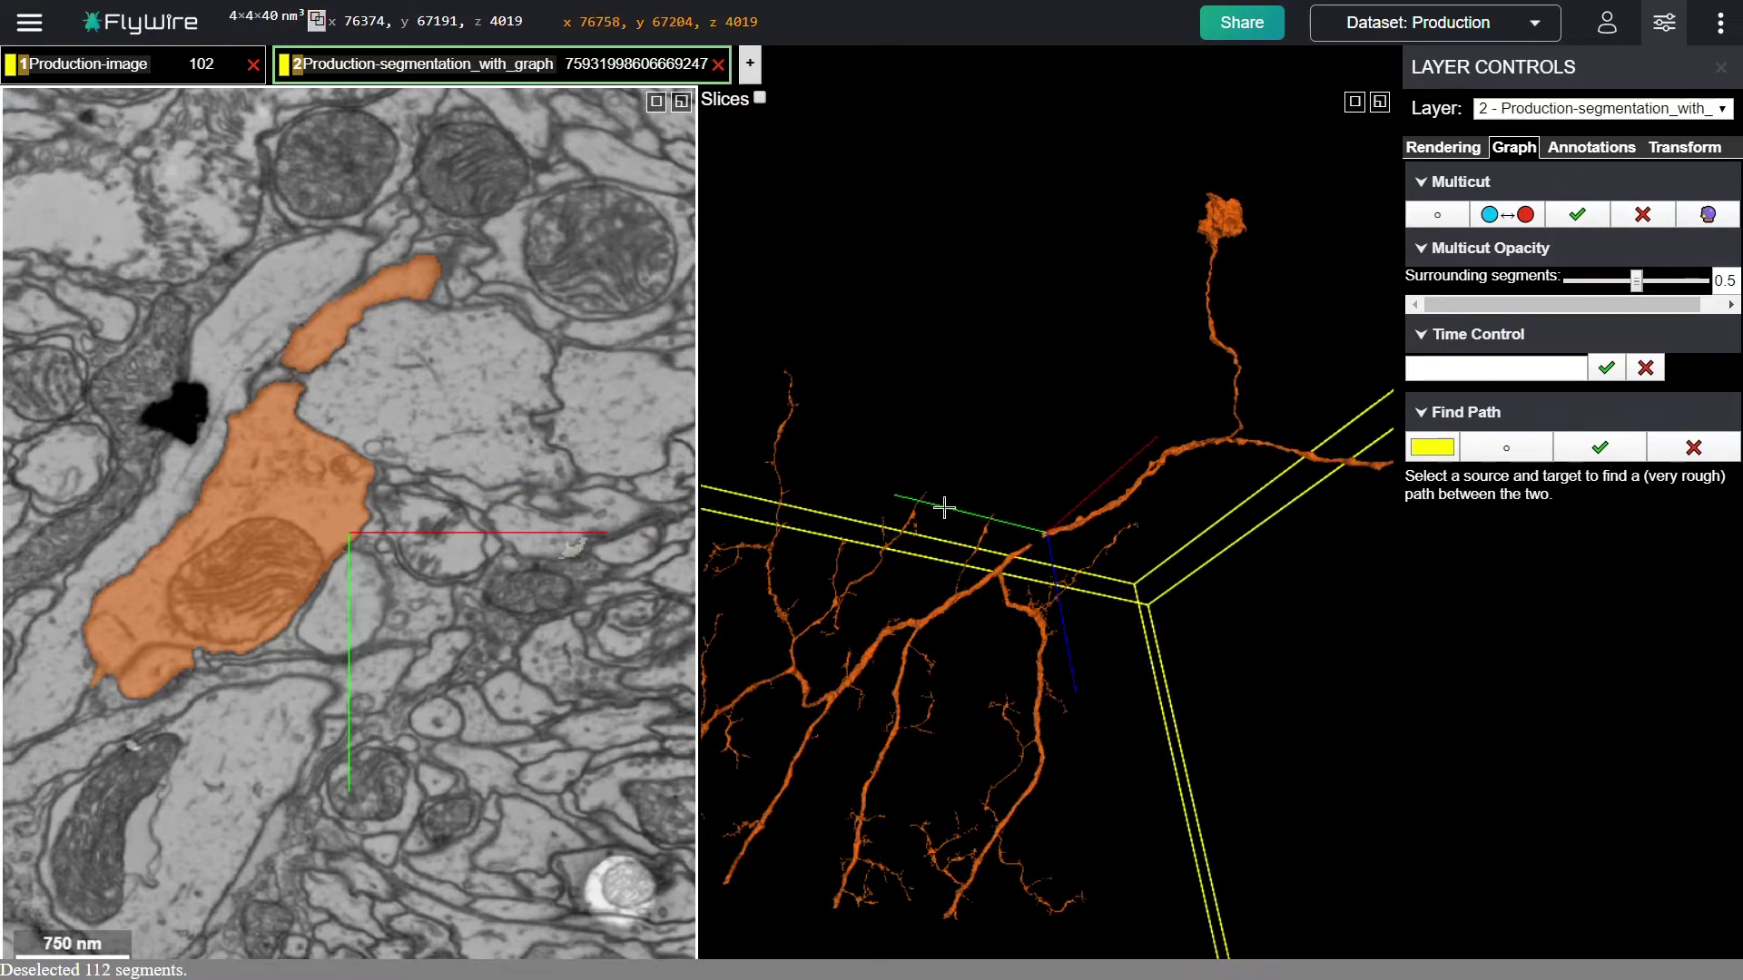
- Centre on the neurite near the cell-body fibre's branch point and compare the adjoining segments with the orange neuron in 3D
{"action": "right_click", "coordinate": [1115, 524]}
{"action": "right_click", "coordinate": [1143, 547]}
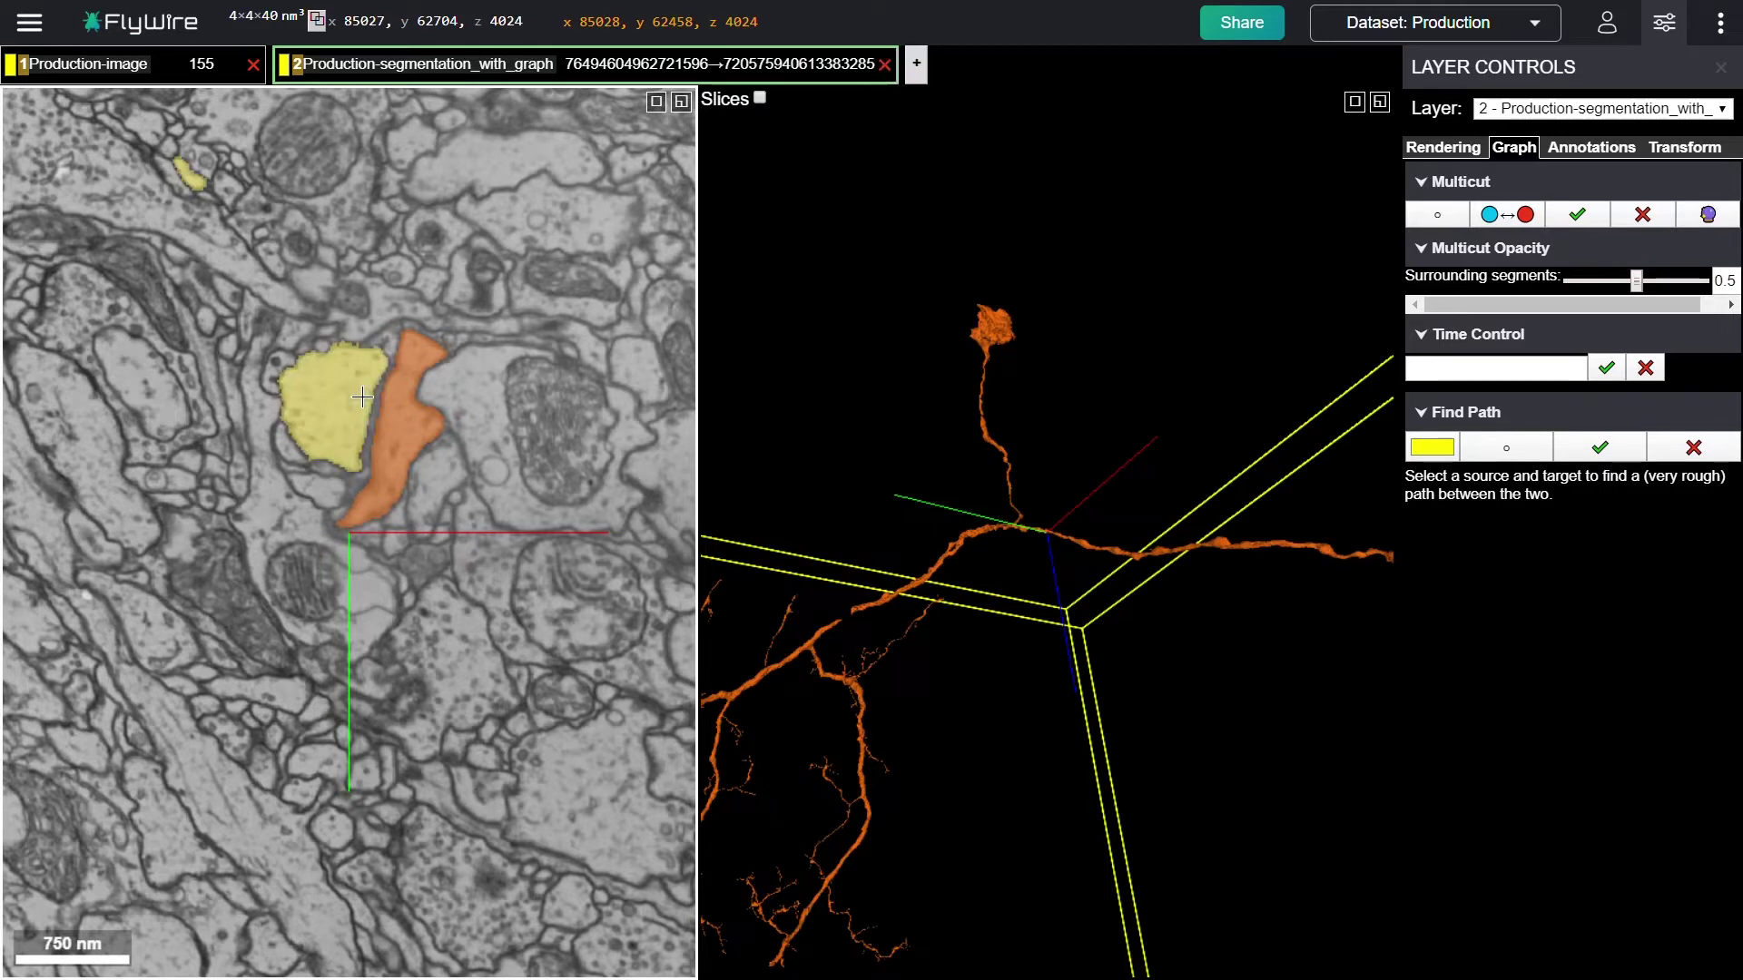
{"action": "double_click", "coordinate": [362, 396]}
{"action": "double_click", "coordinate": [362, 397]}
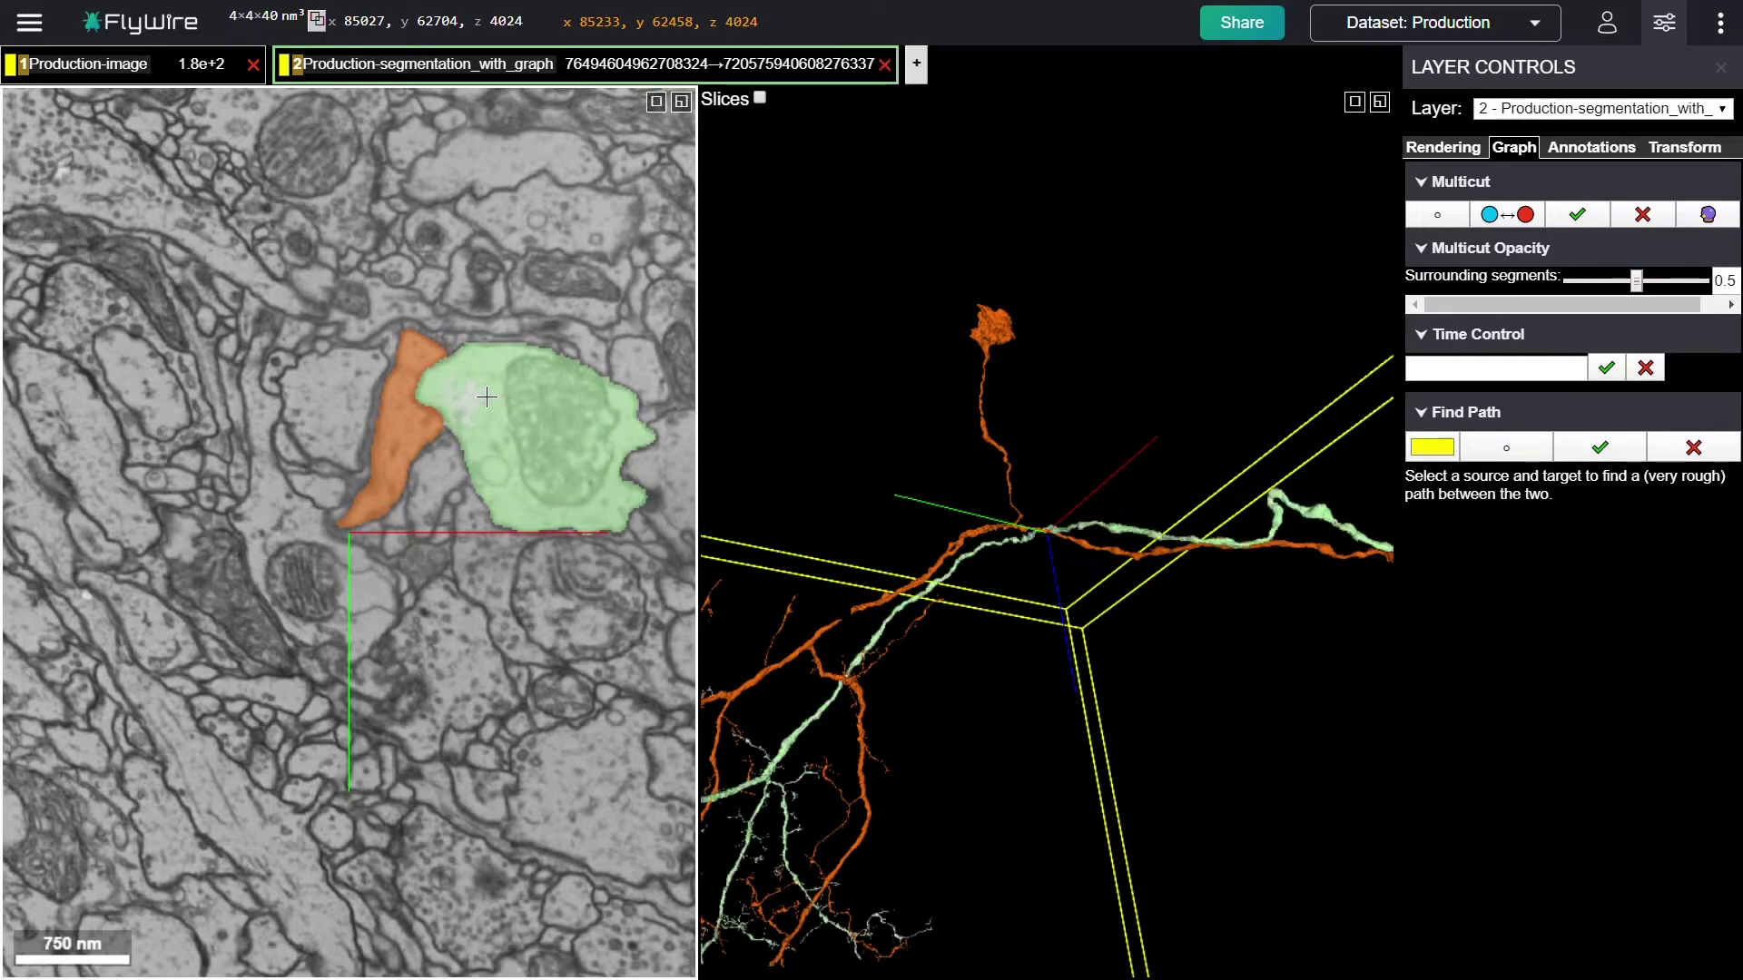
{"action": "scroll", "coordinate": [1019, 679], "scroll_direction": "down", "scroll_amount": 5}
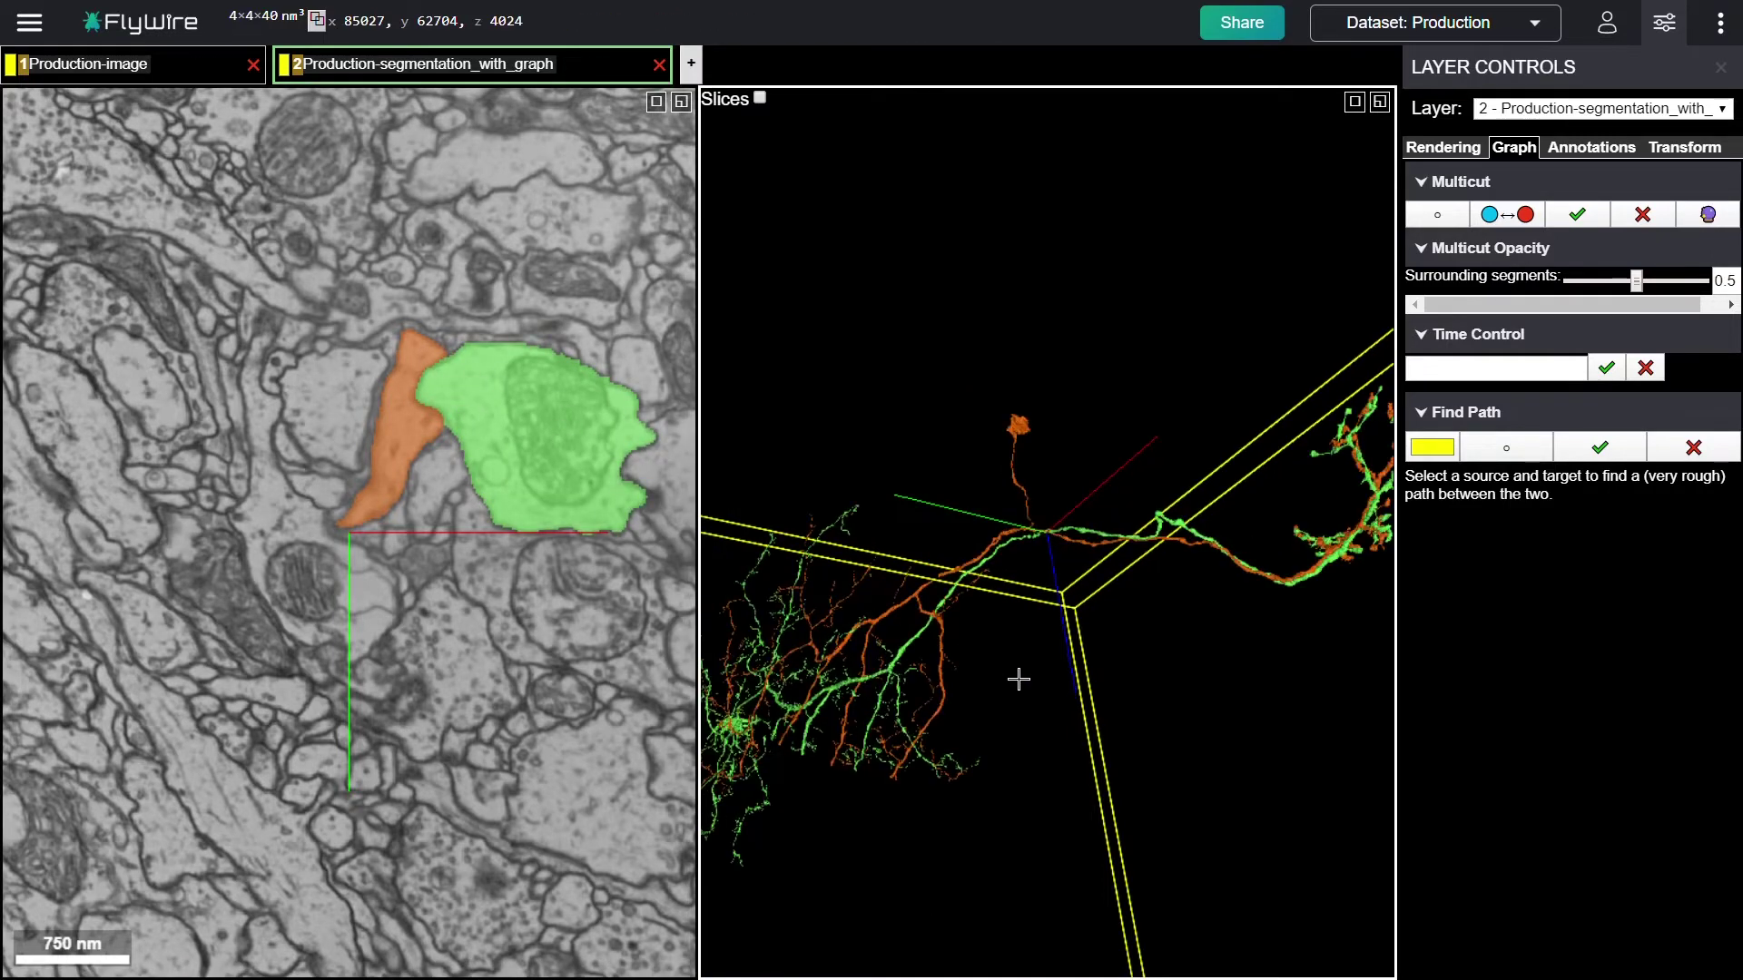
{"action": "scroll", "coordinate": [1019, 679], "scroll_direction": "up", "scroll_amount": 3}
{"action": "mouse_move", "coordinate": [1019, 679]}
{"action": "left_mouse_down"}
{"action": "mouse_move", "coordinate": [1168, 712]}
{"action": "mouse_move", "coordinate": [1128, 844]}
{"action": "mouse_move", "coordinate": [1035, 672]}
{"action": "left_mouse_up"}
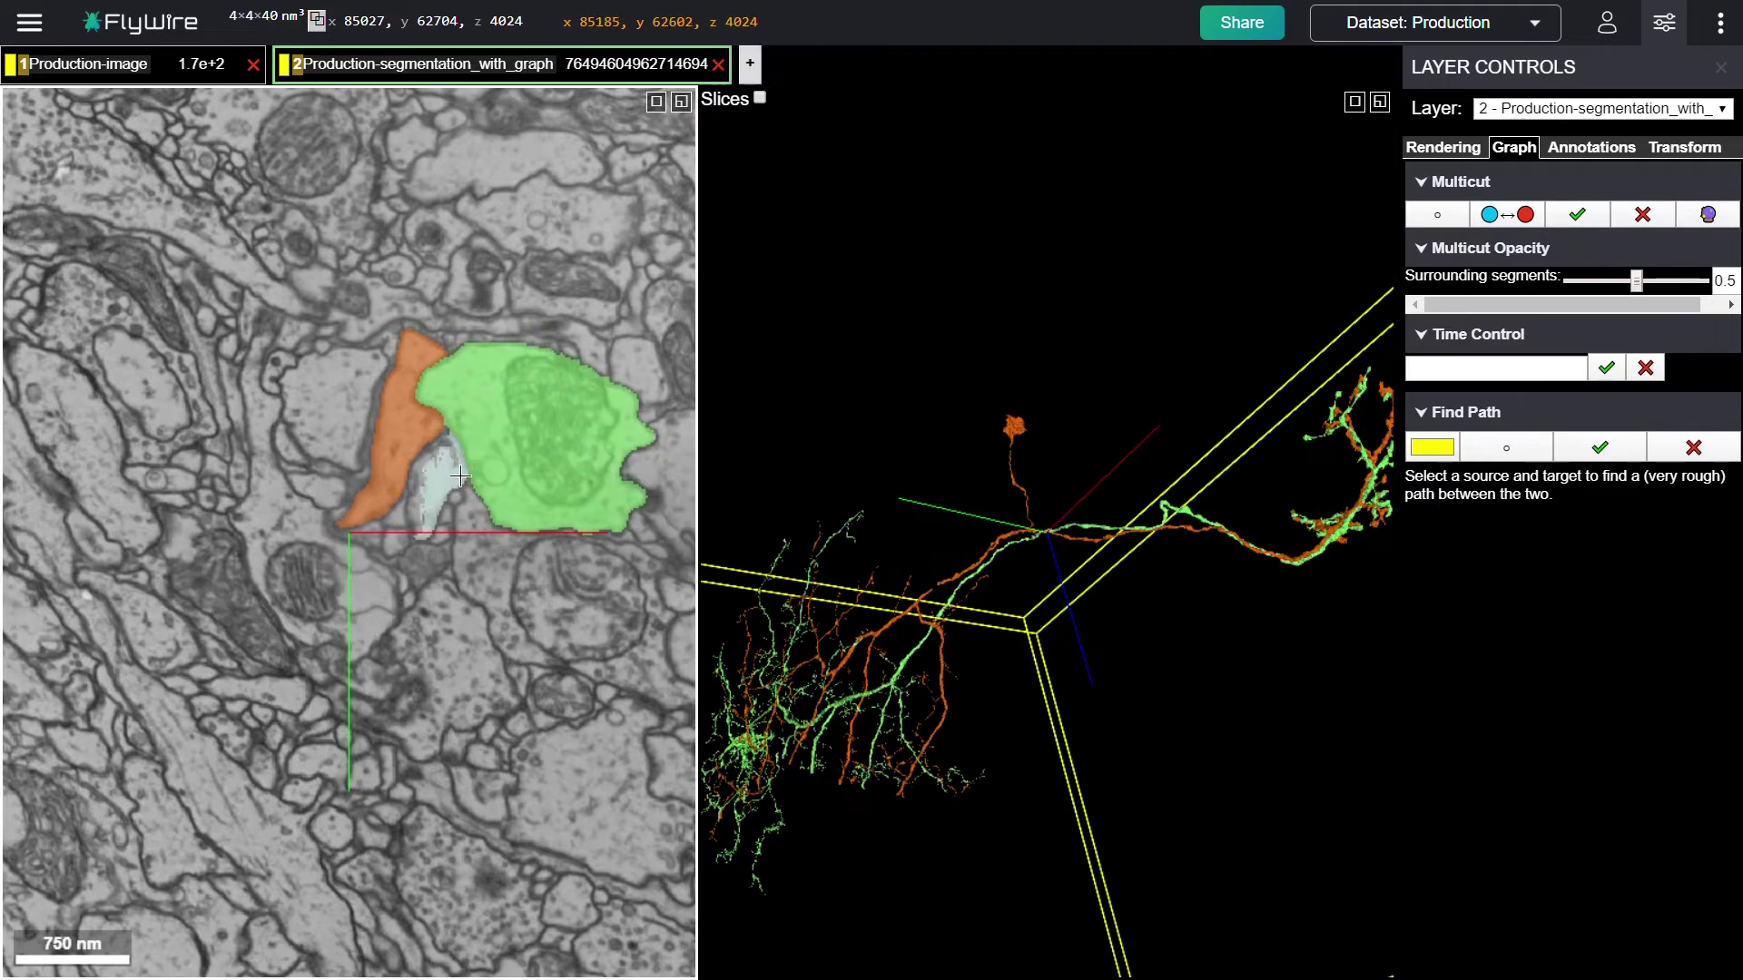
- Show the small fragment between the orange neuron and the large green segment, and hide both neighbours again
{"action": "double_click", "coordinate": [448, 486]}
{"action": "double_click", "coordinate": [498, 418]}
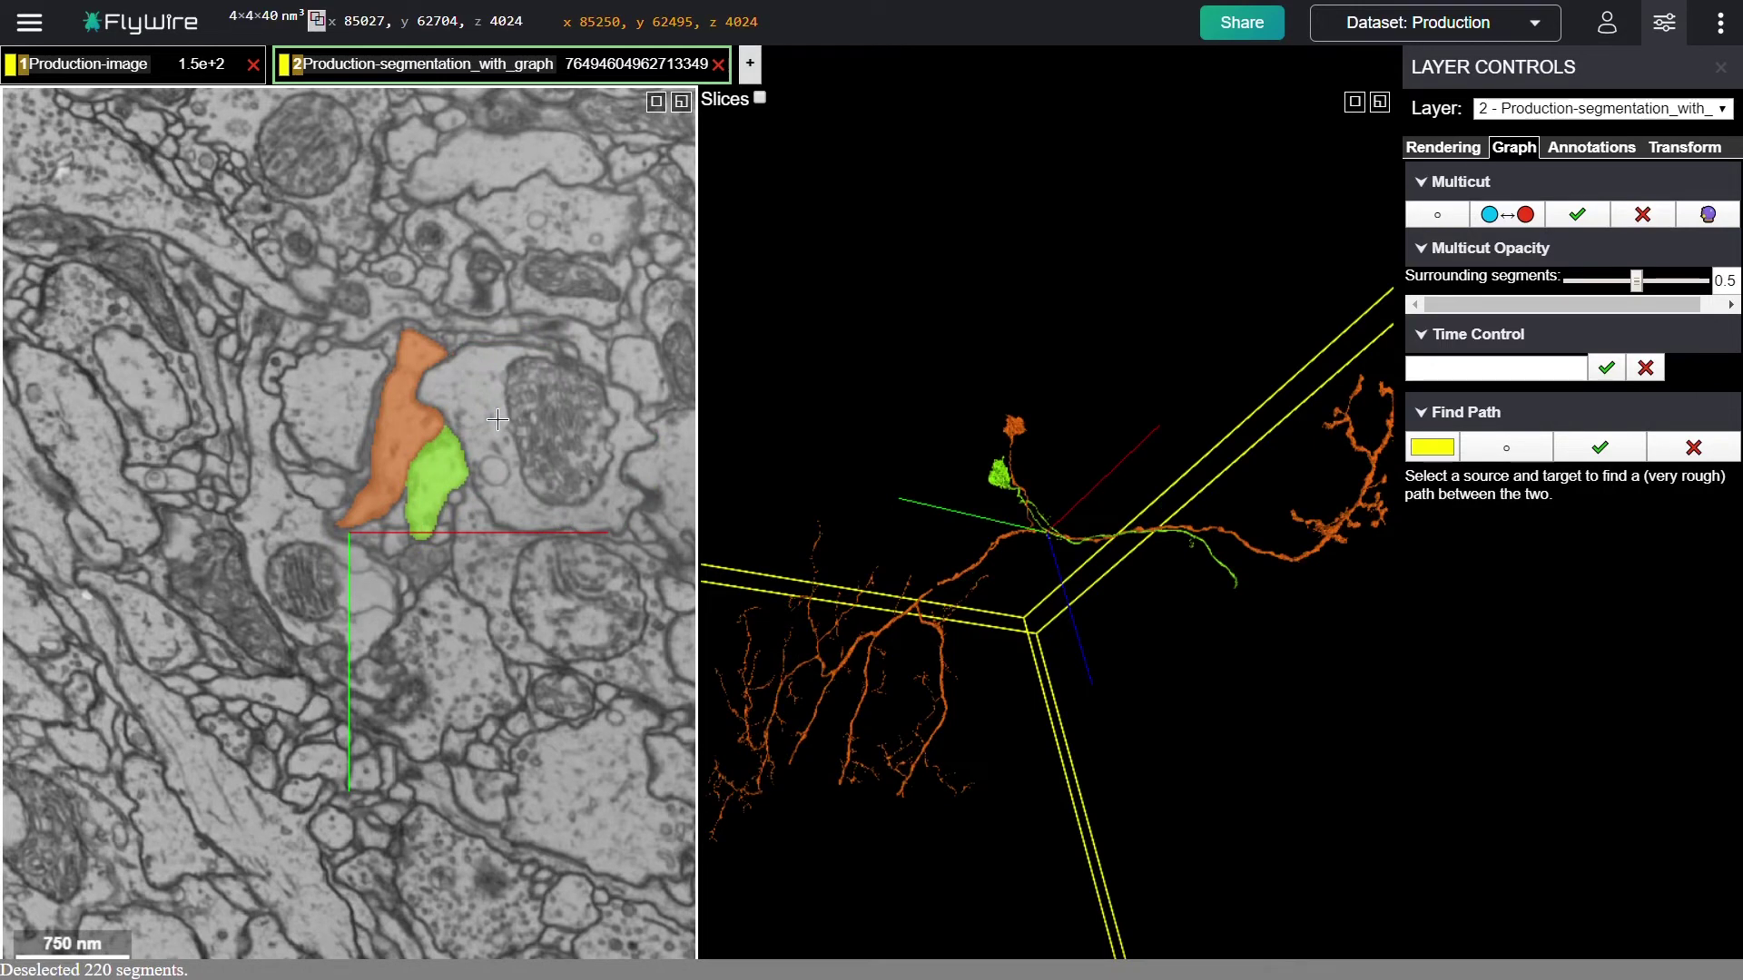
{"action": "double_click", "coordinate": [438, 477]}
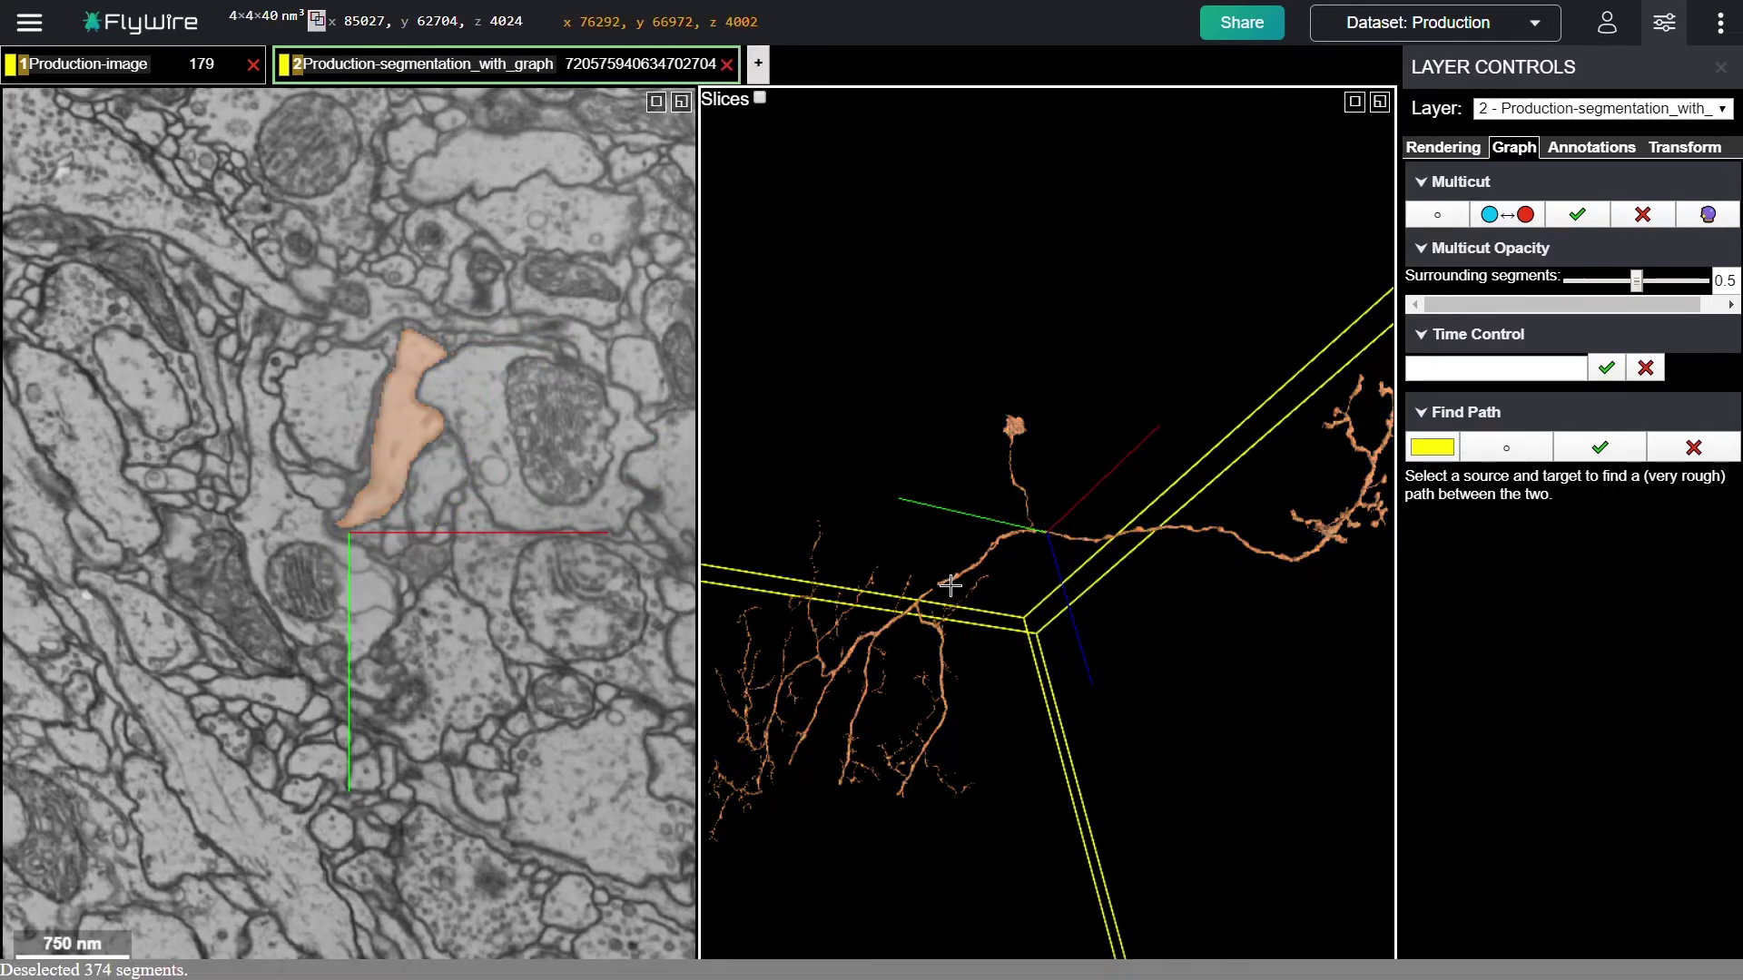
- Centre on the orange neurite beyond the cell-body fibre's branch point and show the adjoining neighbour to compare both neurons in 3D
{"action": "right_click", "coordinate": [1103, 545]}
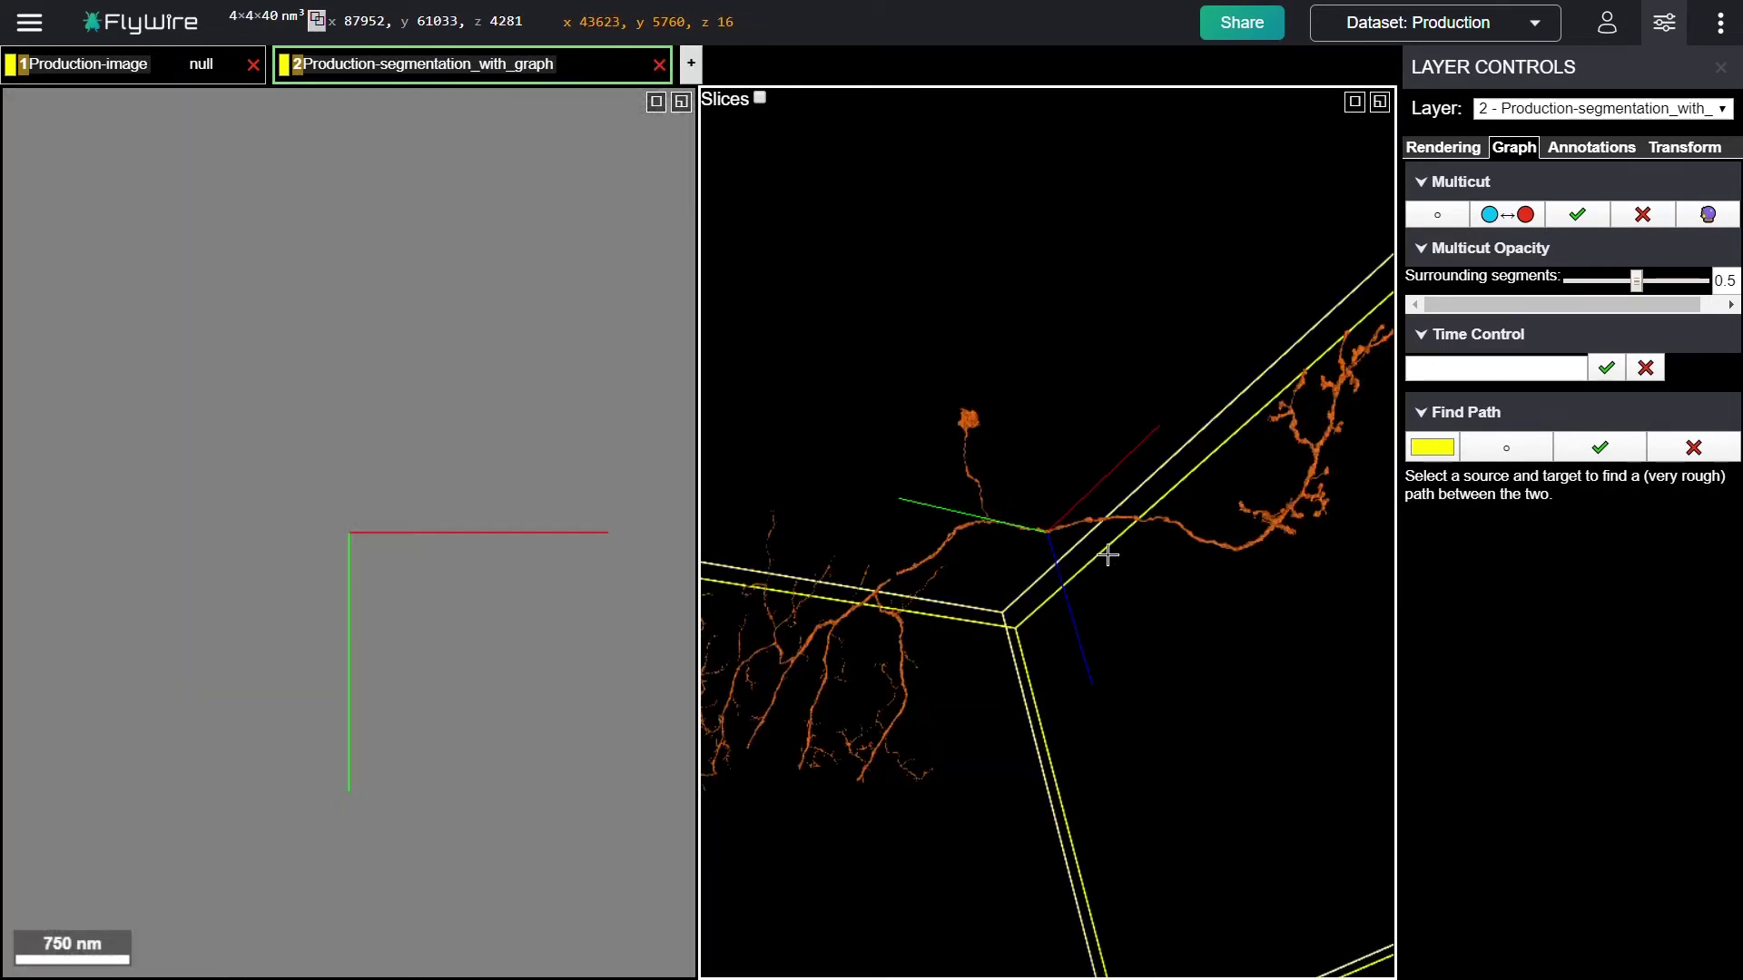
{"action": "right_click", "coordinate": [1085, 522]}
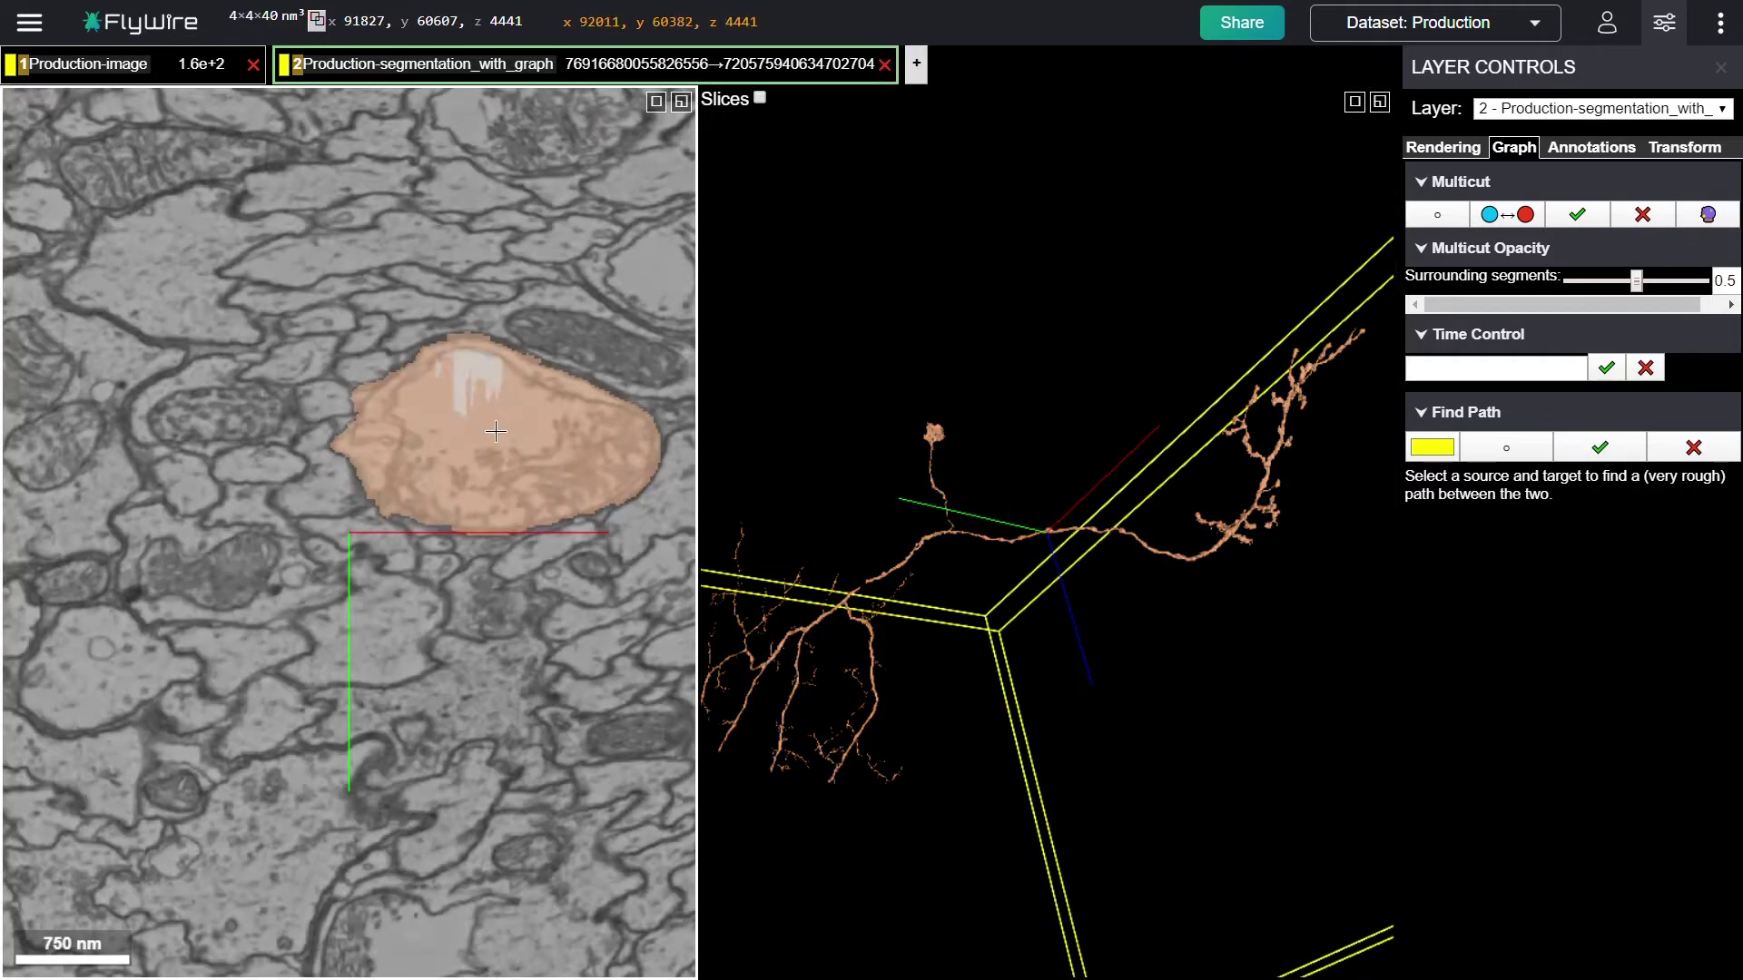
{"action": "left_click_drag", "start_coordinate": [508, 445], "coordinate": [348, 512]}
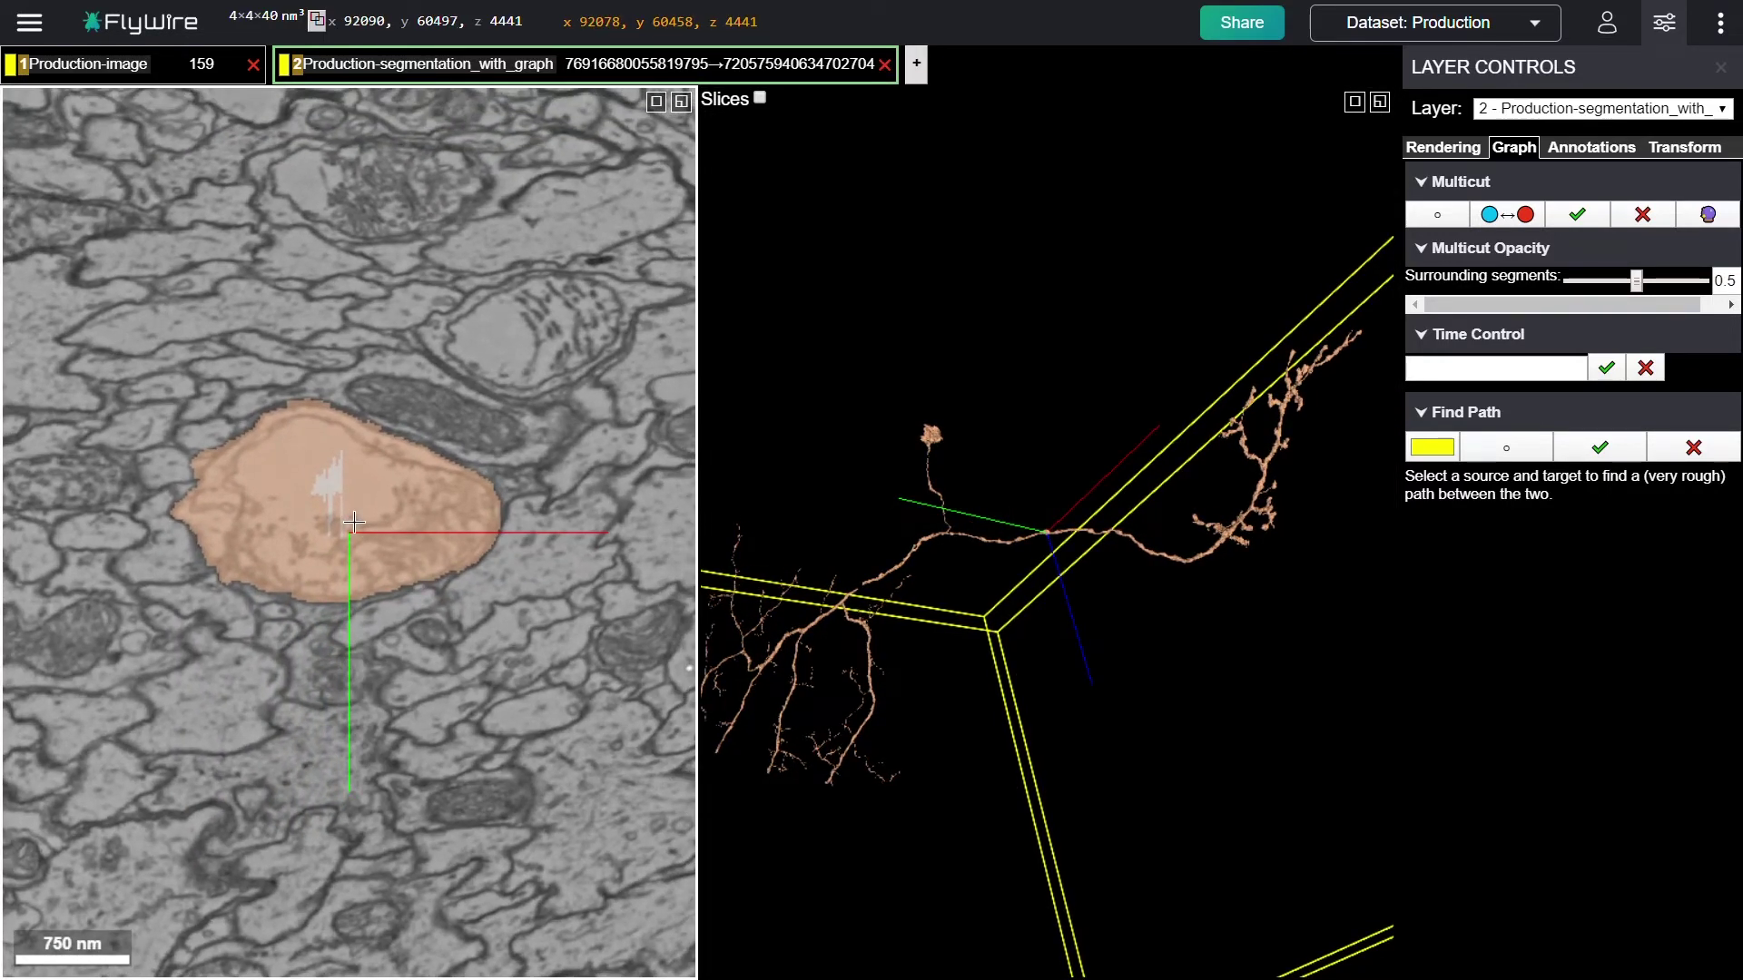
{"action": "double_click", "coordinate": [563, 594]}
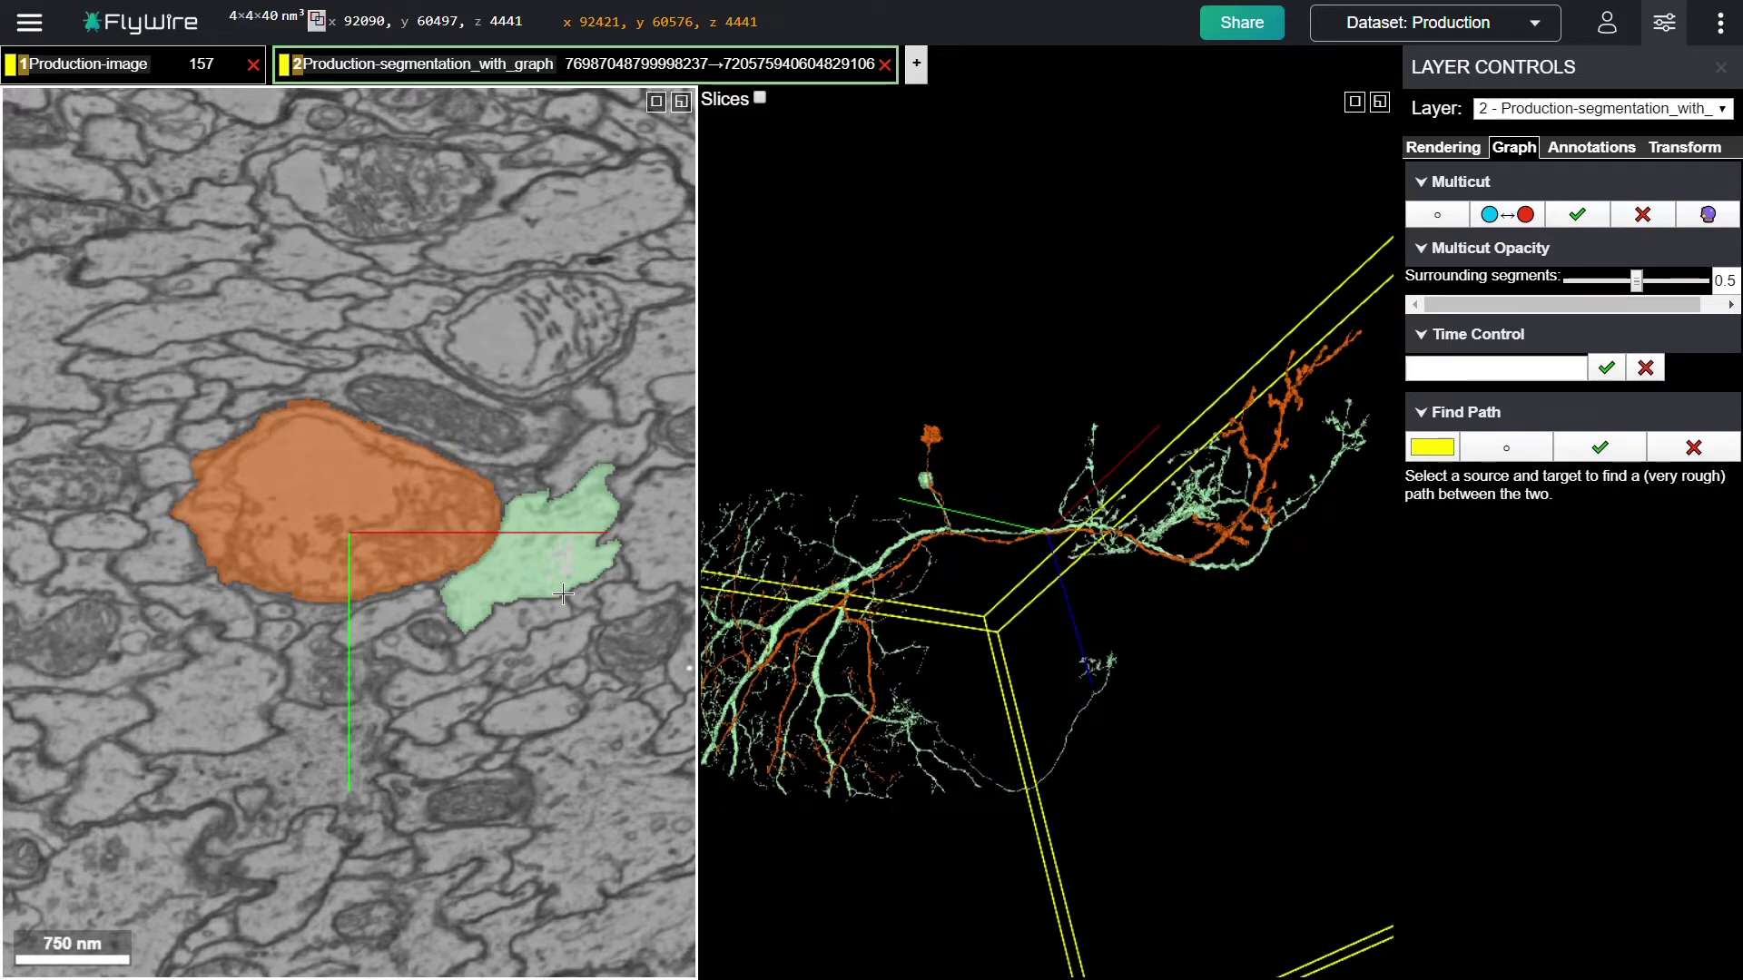
{"action": "left_click_drag", "start_coordinate": [1085, 666], "coordinate": [1101, 717]}
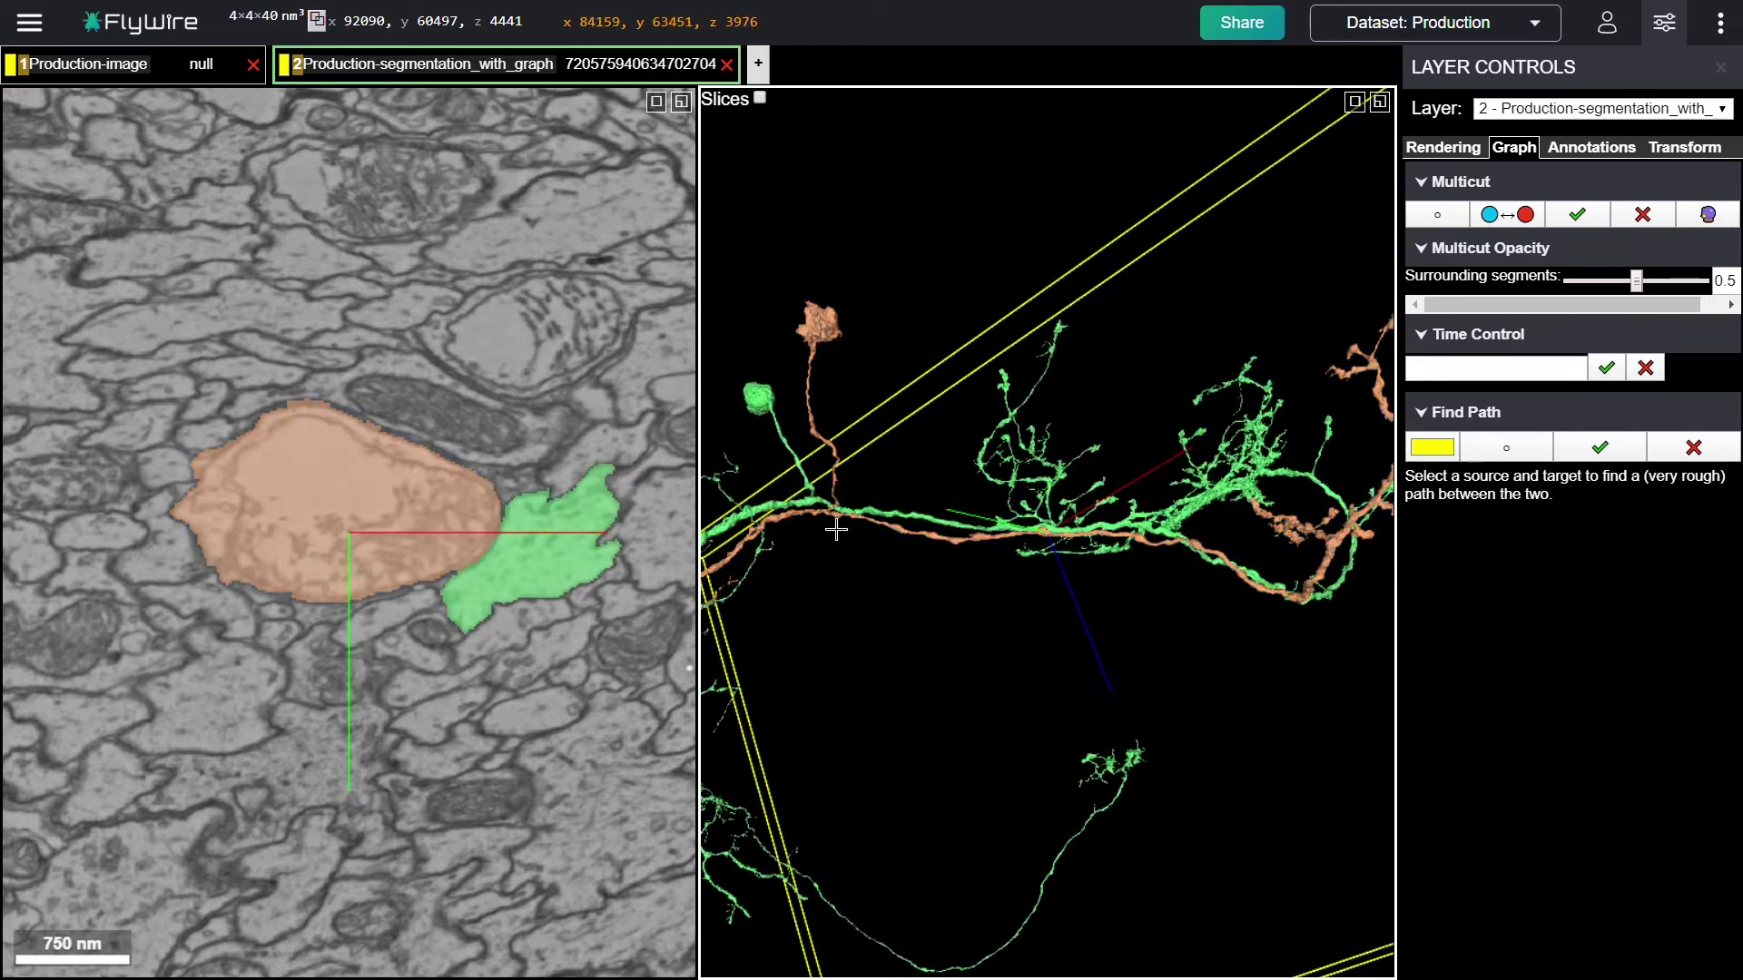
- Compare the green neuron's cell-body fibre and main neurite with the orange neuron from several angles in 3D, and hide the green neuron again
{"action": "right_click", "coordinate": [862, 540]}
{"action": "left_click_drag", "start_coordinate": [1133, 770], "coordinate": [963, 753]}
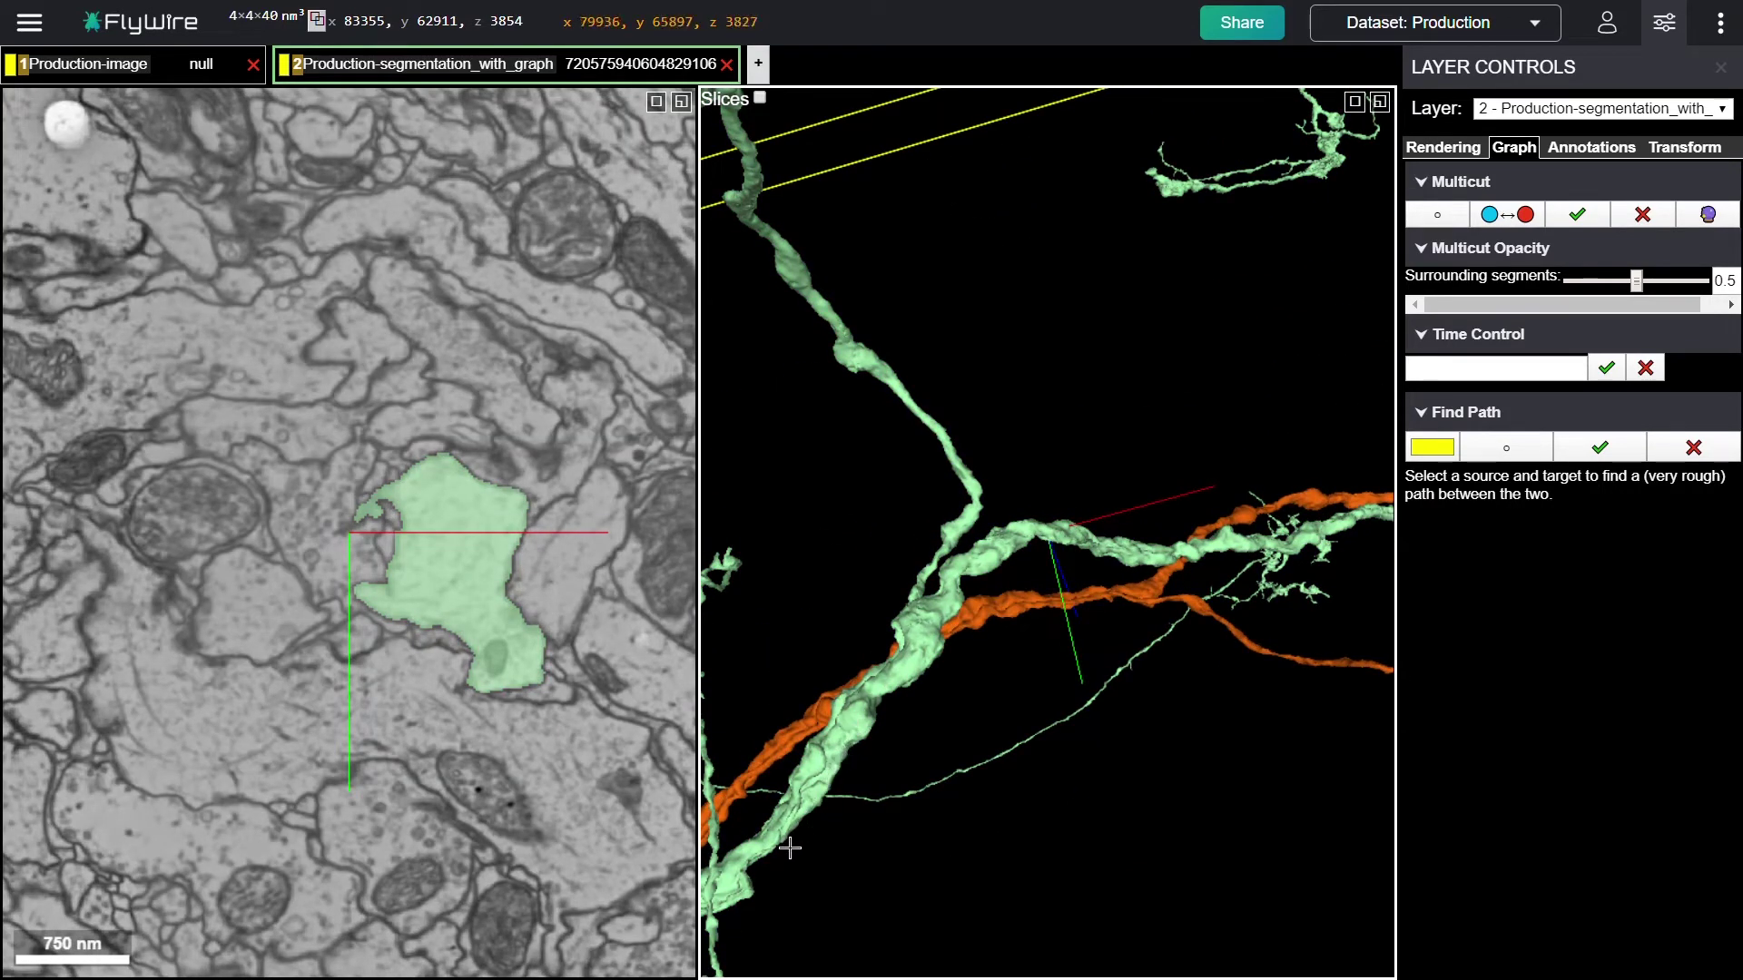
{"action": "scroll", "coordinate": [778, 867], "scroll_direction": "down", "scroll_amount": 5}
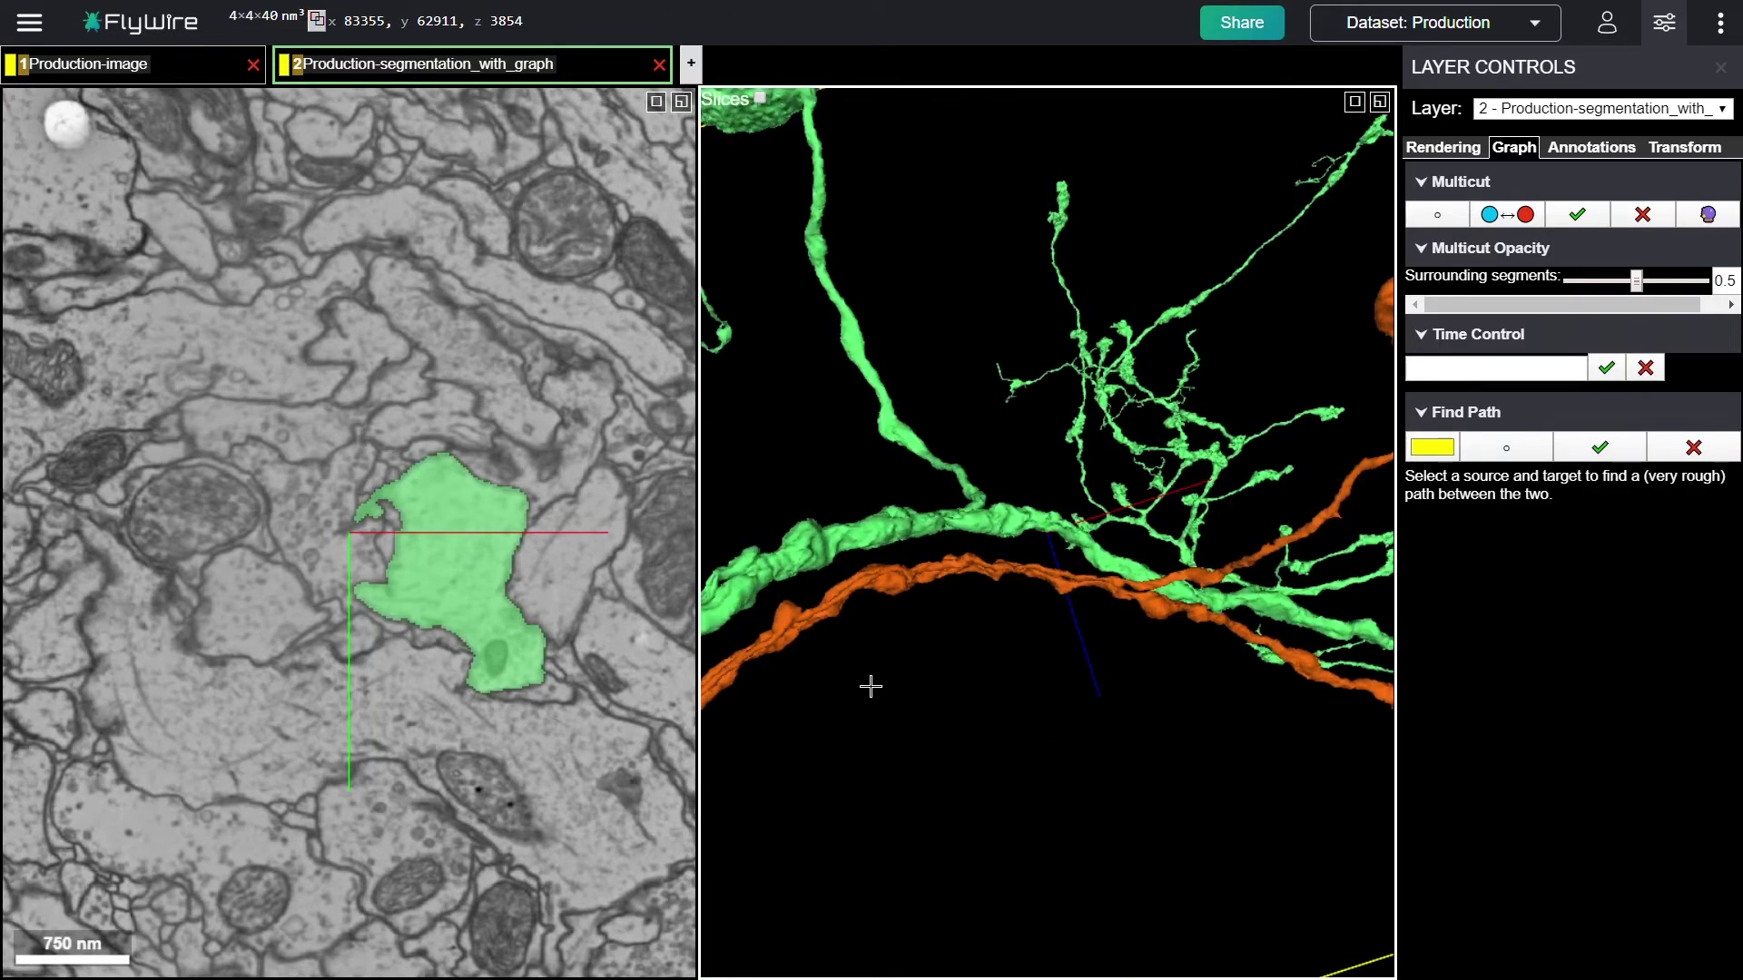
{"action": "scroll", "coordinate": [1074, 778], "scroll_direction": "up", "scroll_amount": 10}
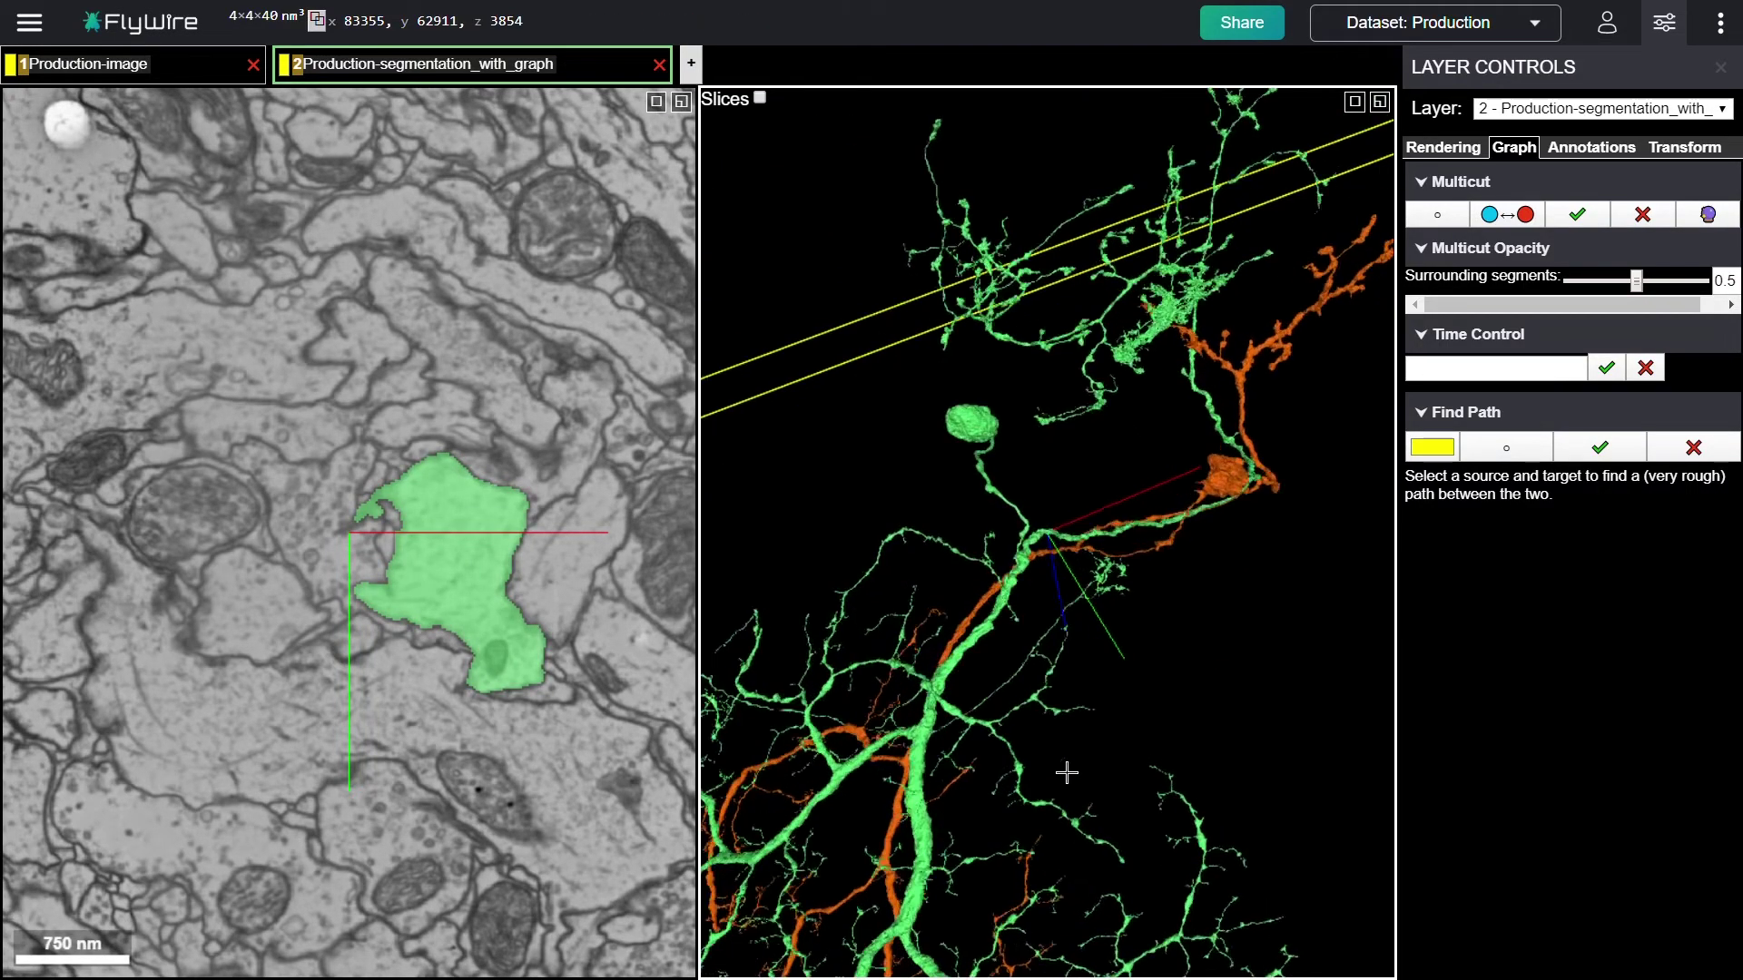
{"action": "right_click", "coordinate": [1233, 332]}
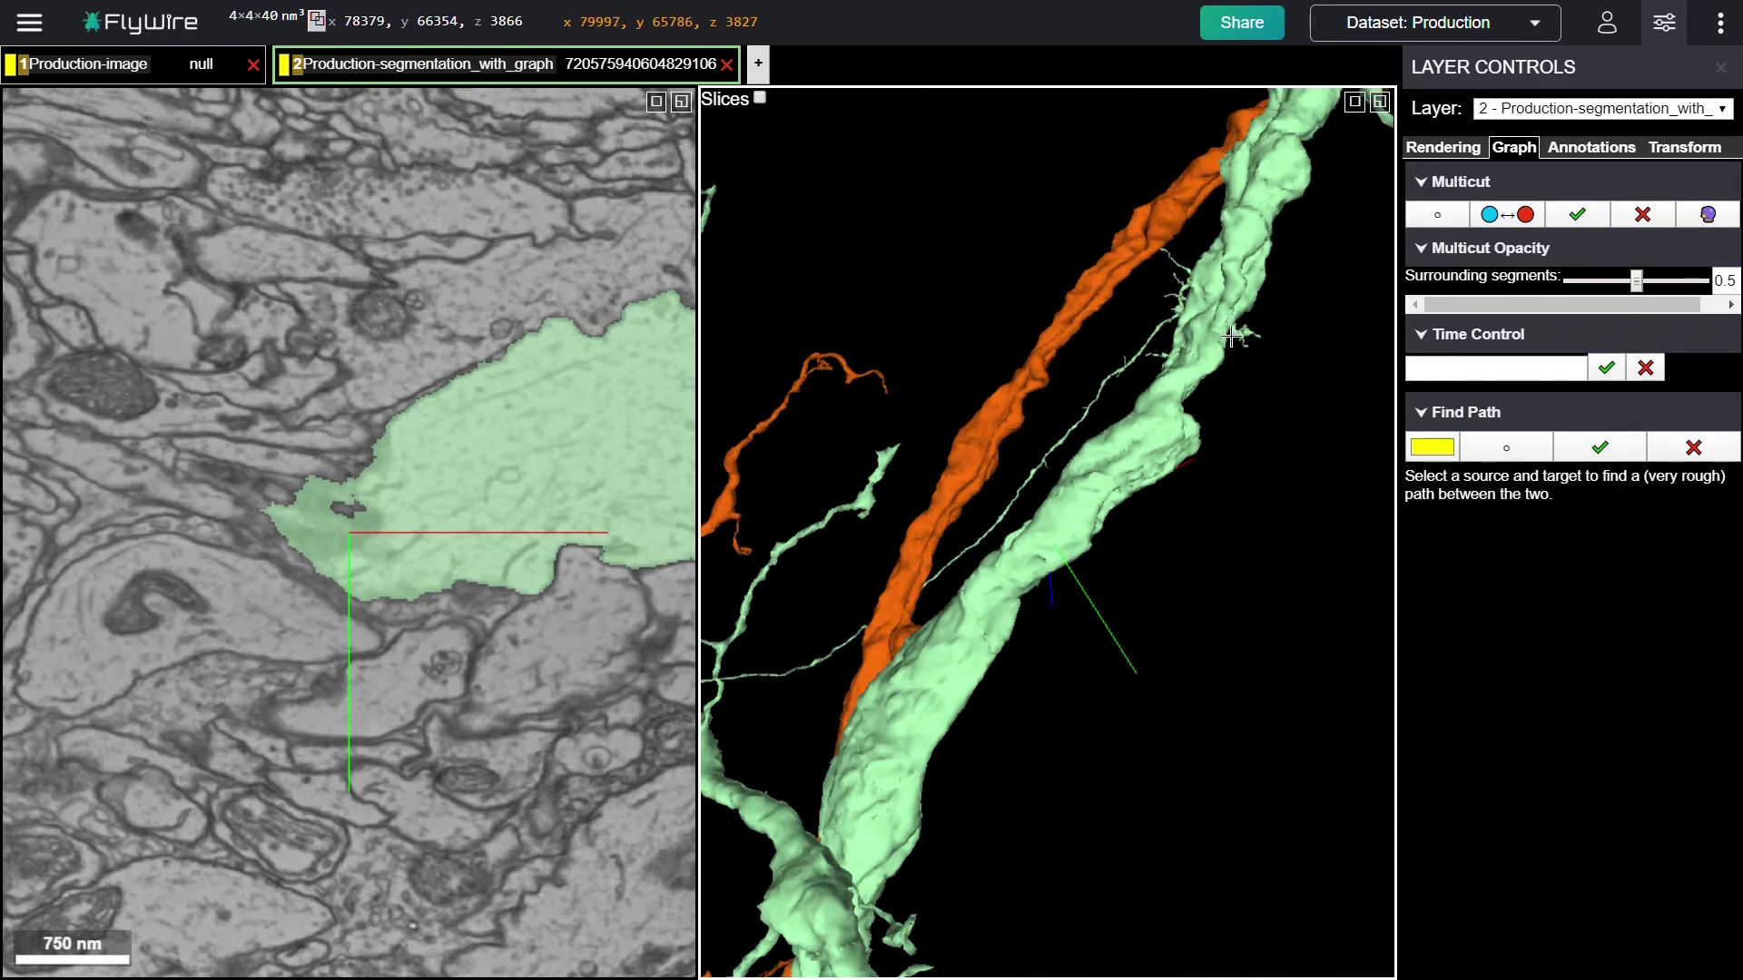
{"action": "right_click", "coordinate": [1225, 344]}
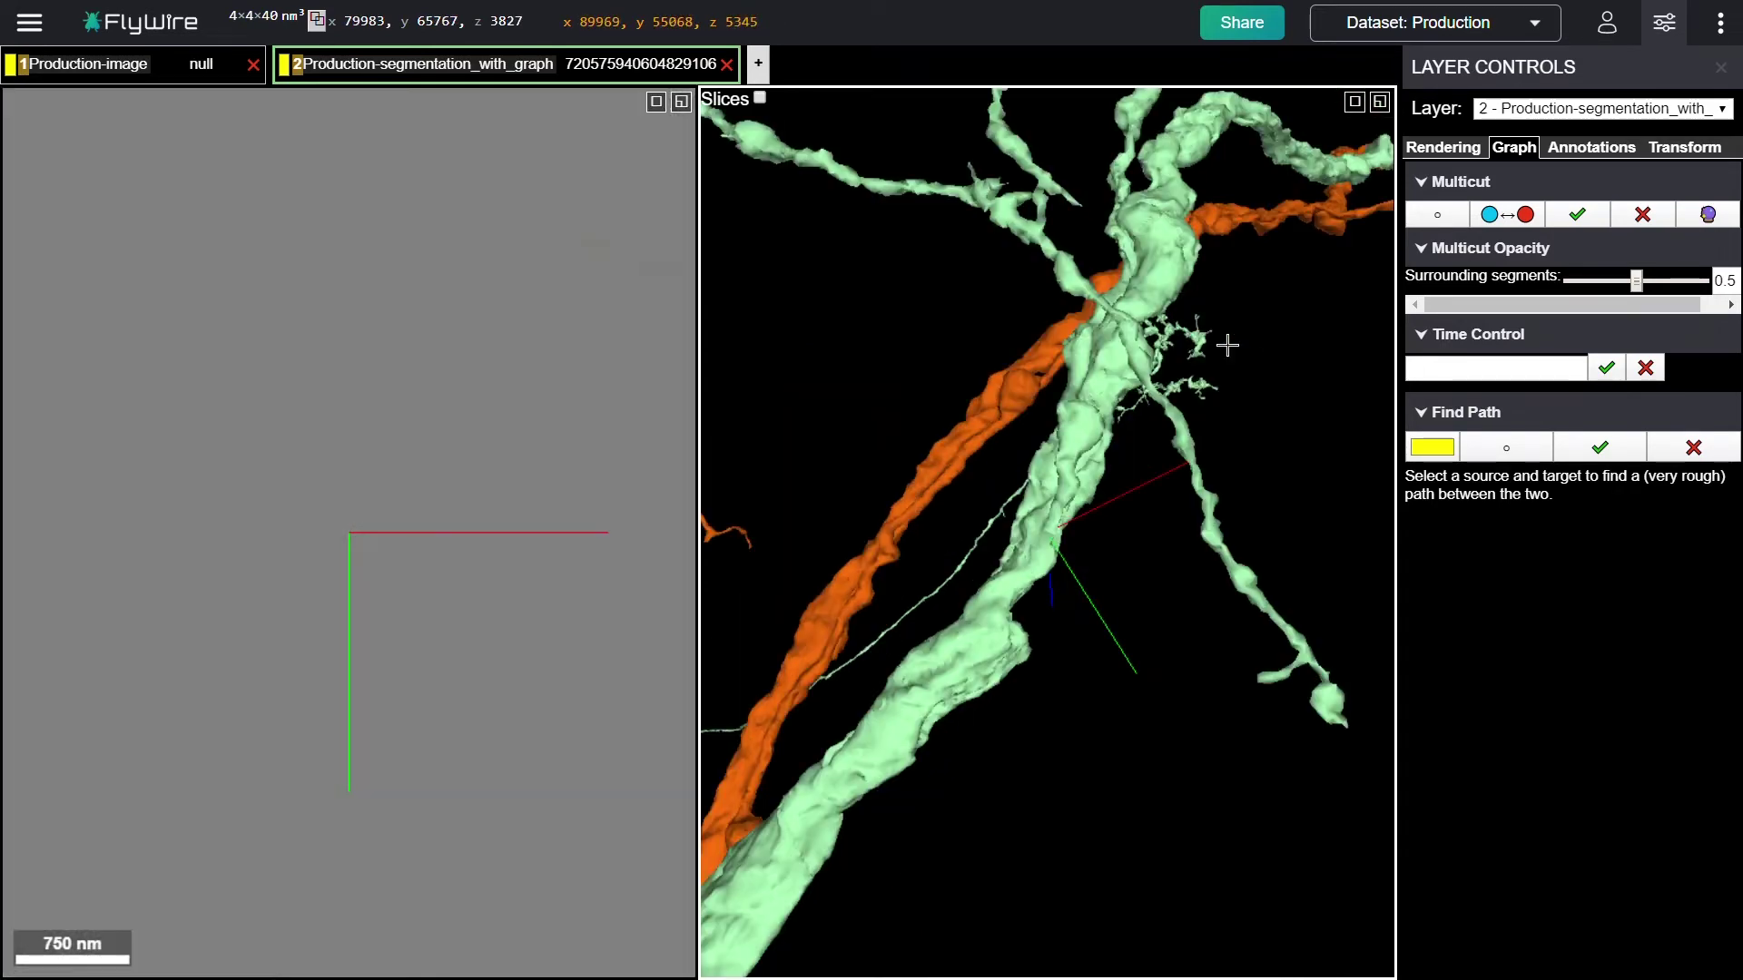
{"action": "left_click_drag", "start_coordinate": [1089, 634], "coordinate": [1092, 748]}
{"action": "scroll", "coordinate": [853, 911], "scroll_direction": "down", "scroll_amount": 5}
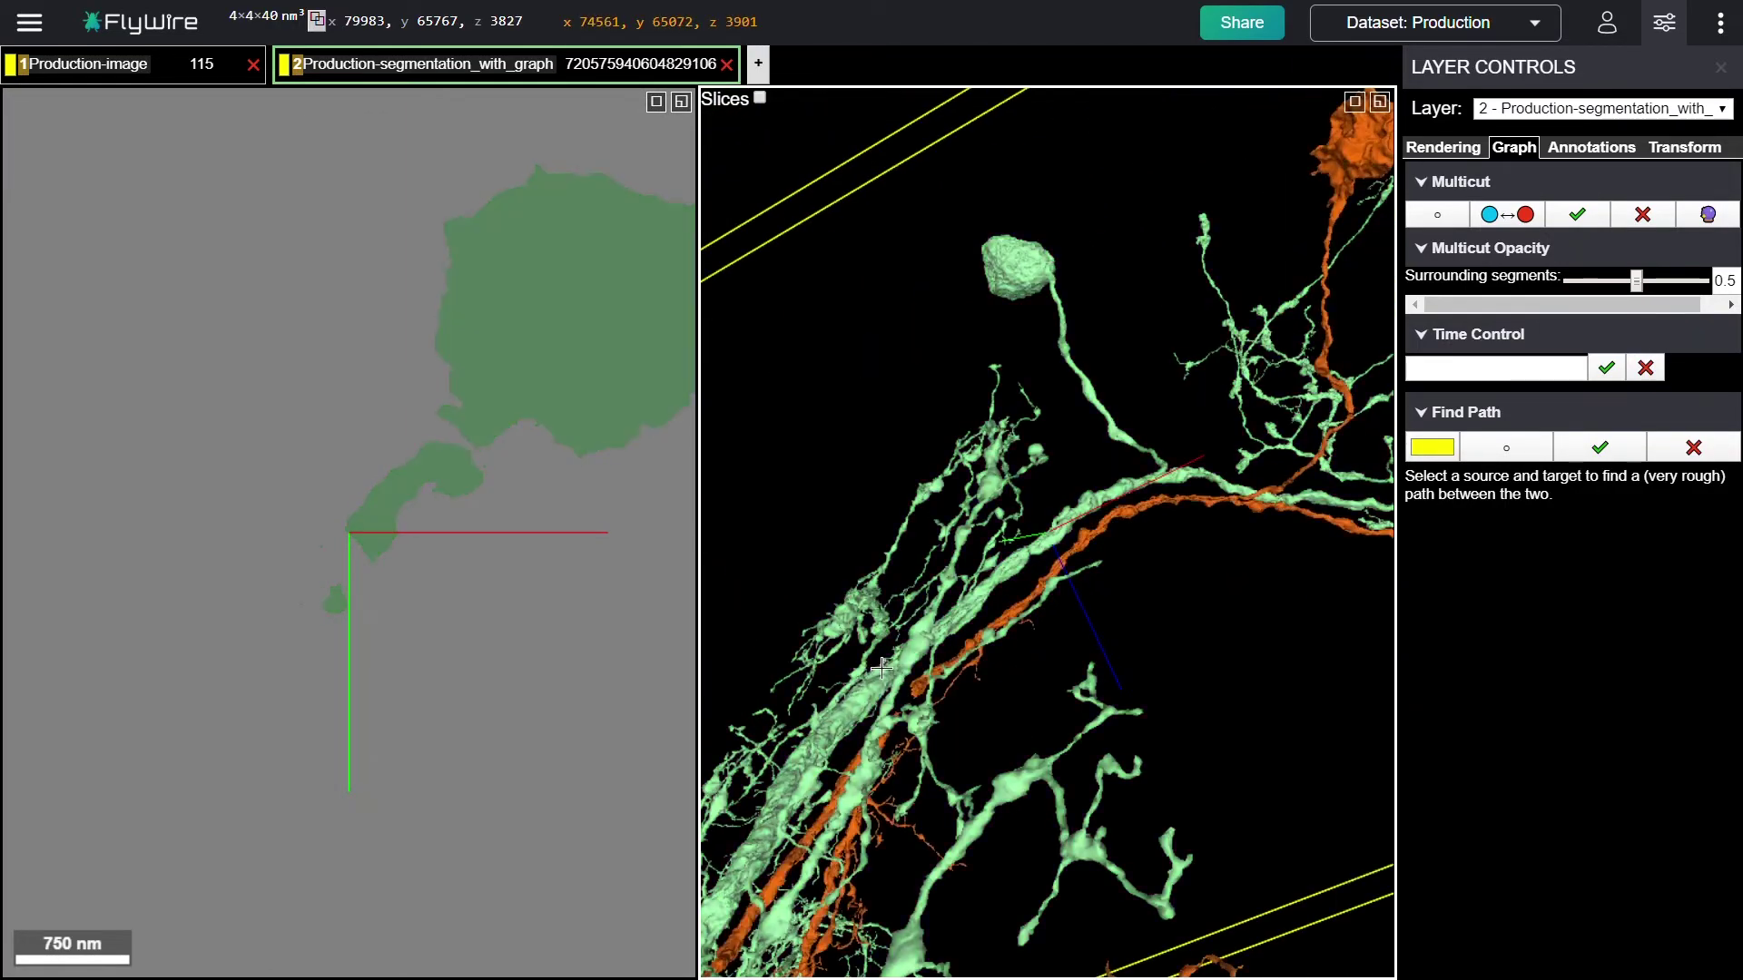
{"action": "left_click_drag", "start_coordinate": [901, 654], "coordinate": [932, 699]}
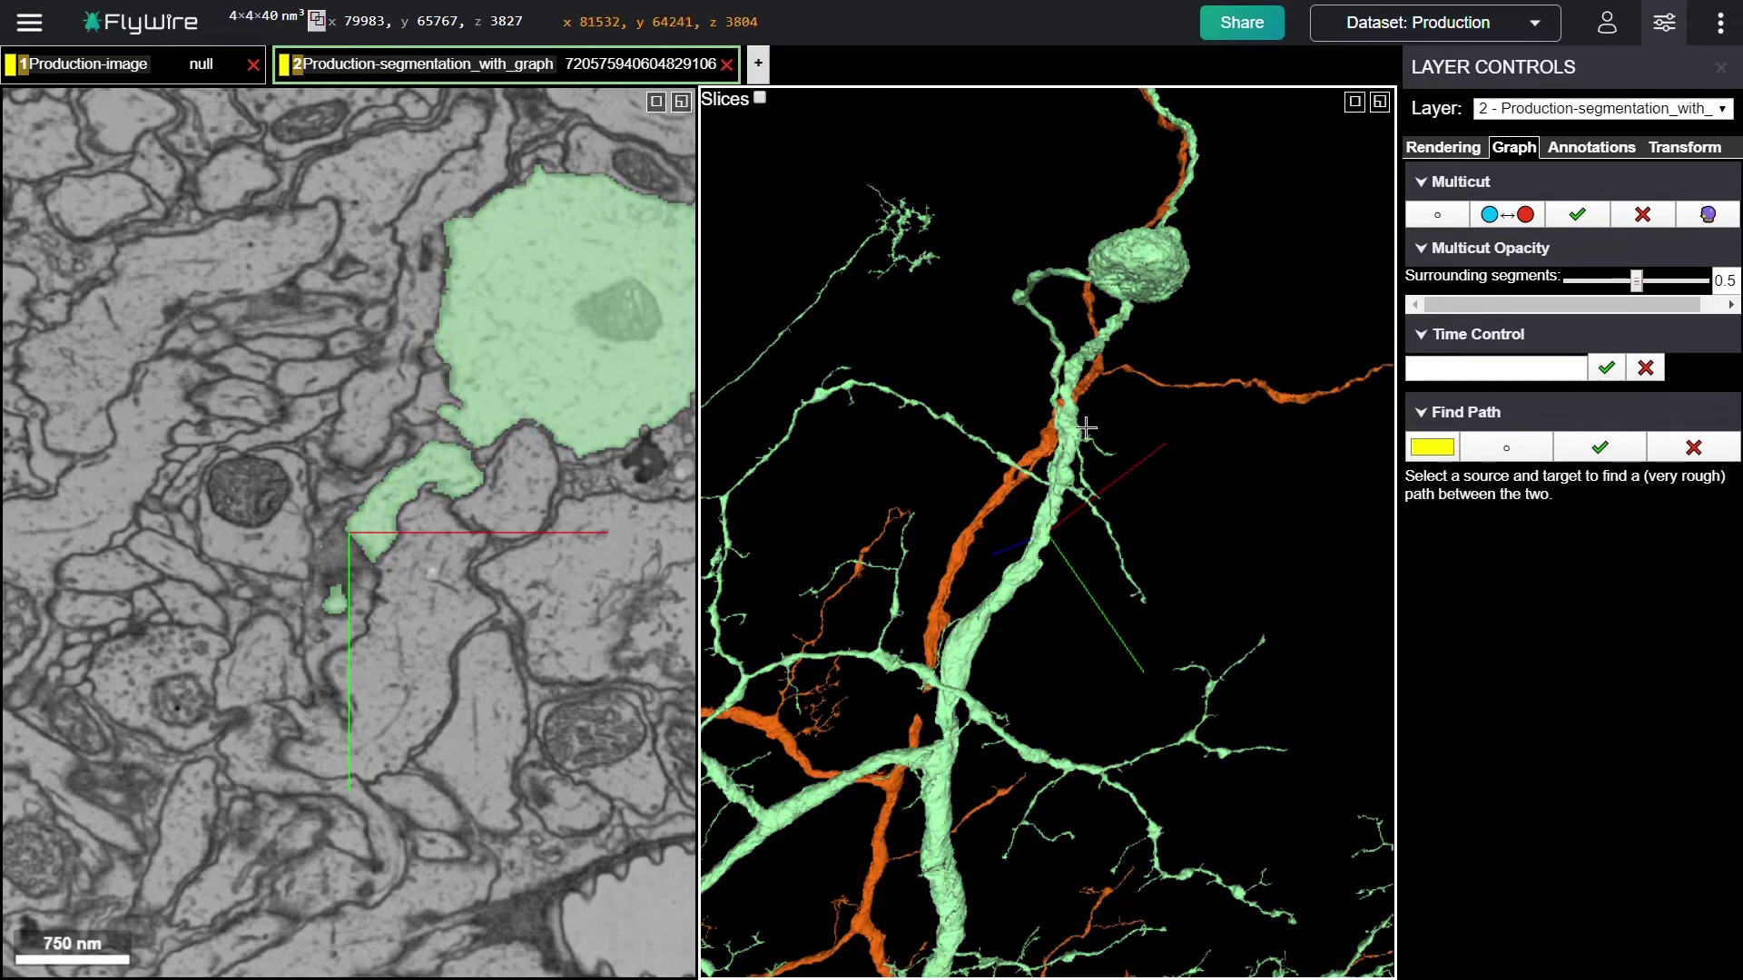
{"action": "left_click_drag", "start_coordinate": [1136, 685], "coordinate": [1264, 737]}
{"action": "scroll", "coordinate": [1265, 737], "scroll_direction": "down", "scroll_amount": 5}
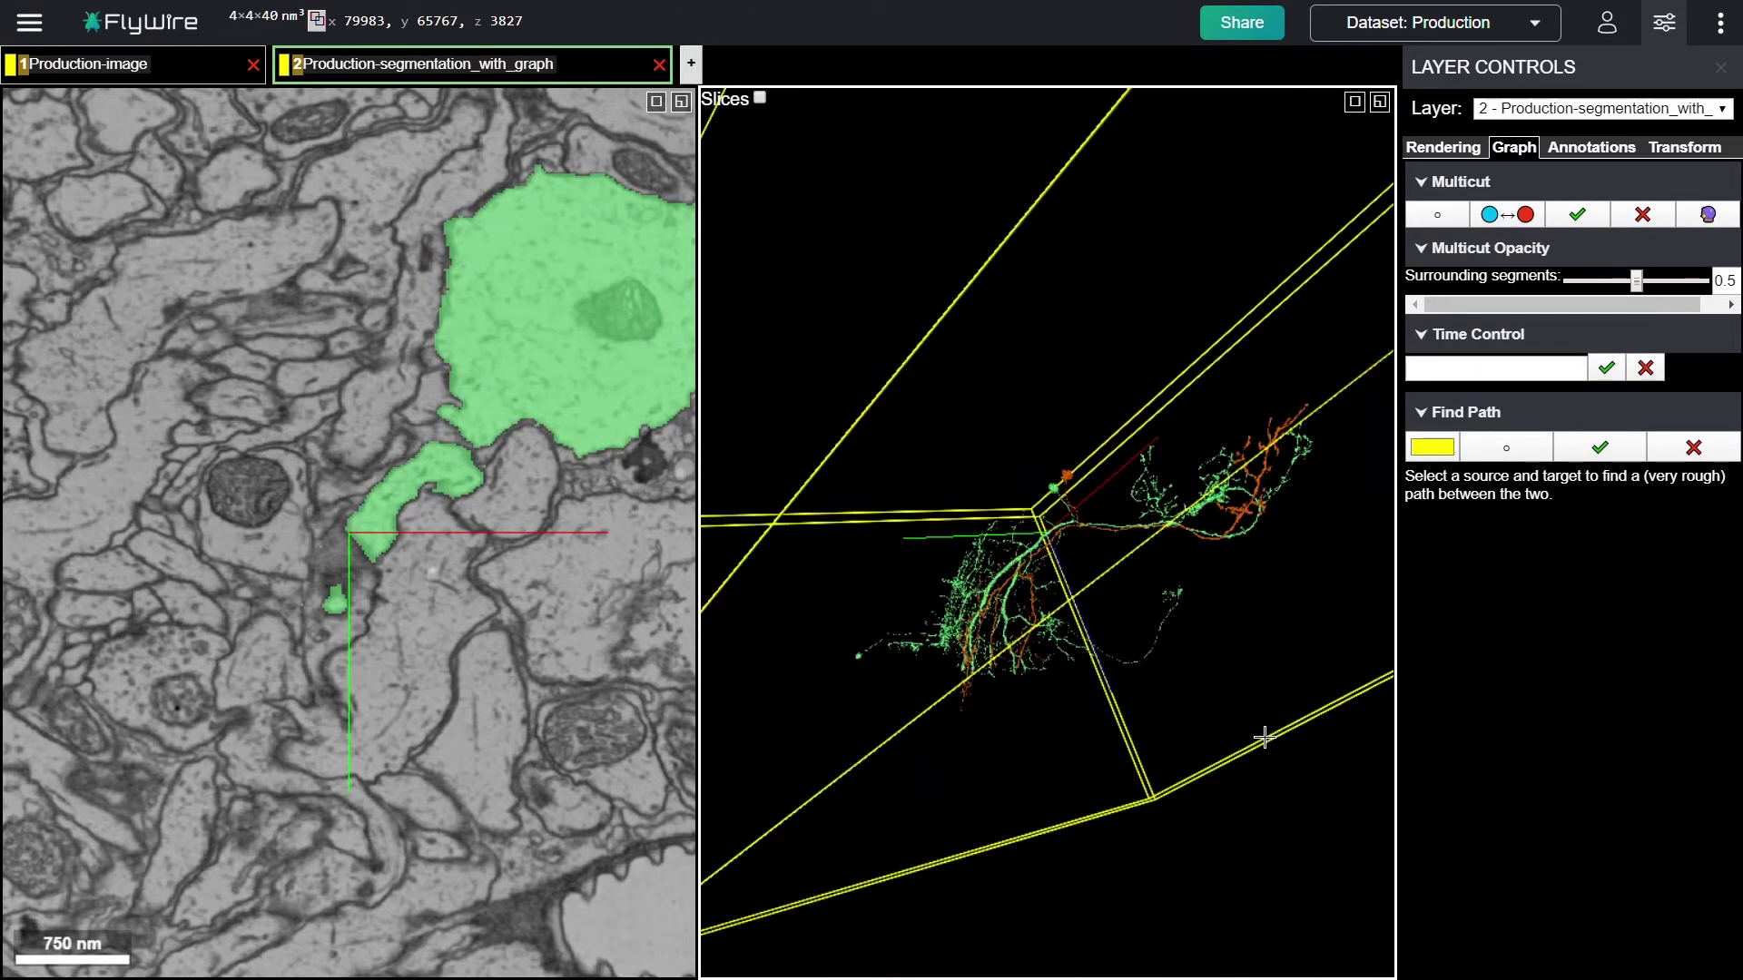
{"action": "double_click", "coordinate": [518, 352]}
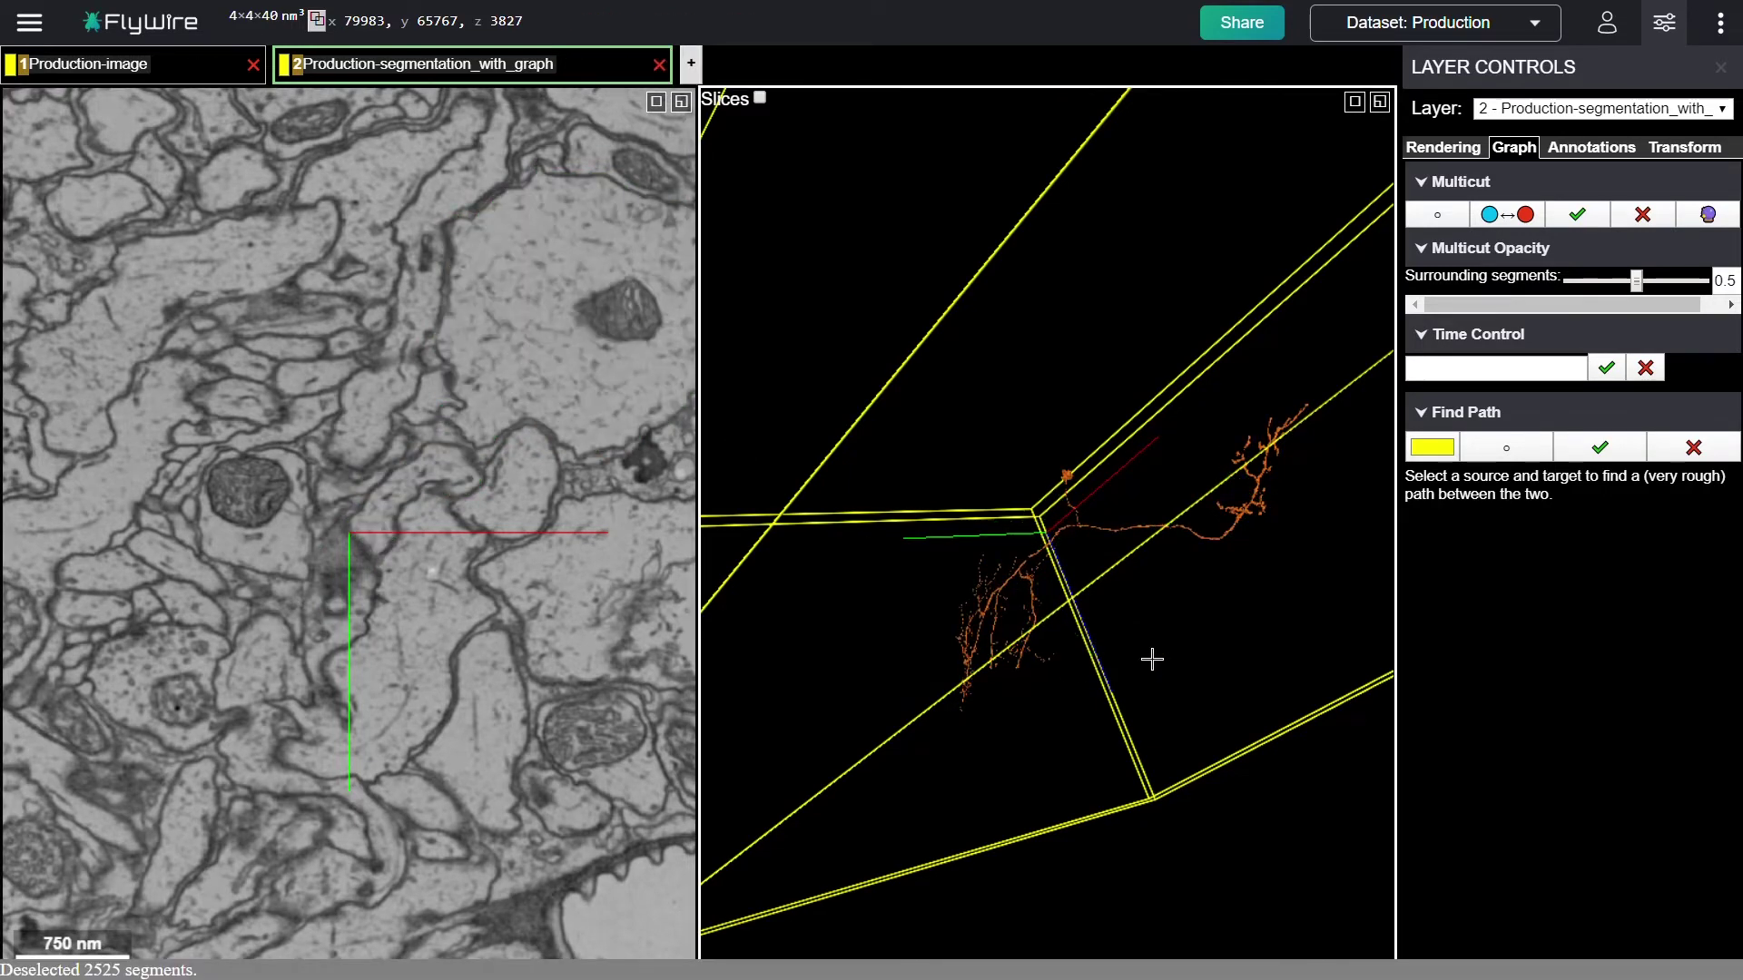
- Inspect the orange neuron's arbor in 3D and centre on the tip of its abruptly ending thick branch
{"action": "left_click_drag", "start_coordinate": [1155, 770], "coordinate": [1308, 824]}
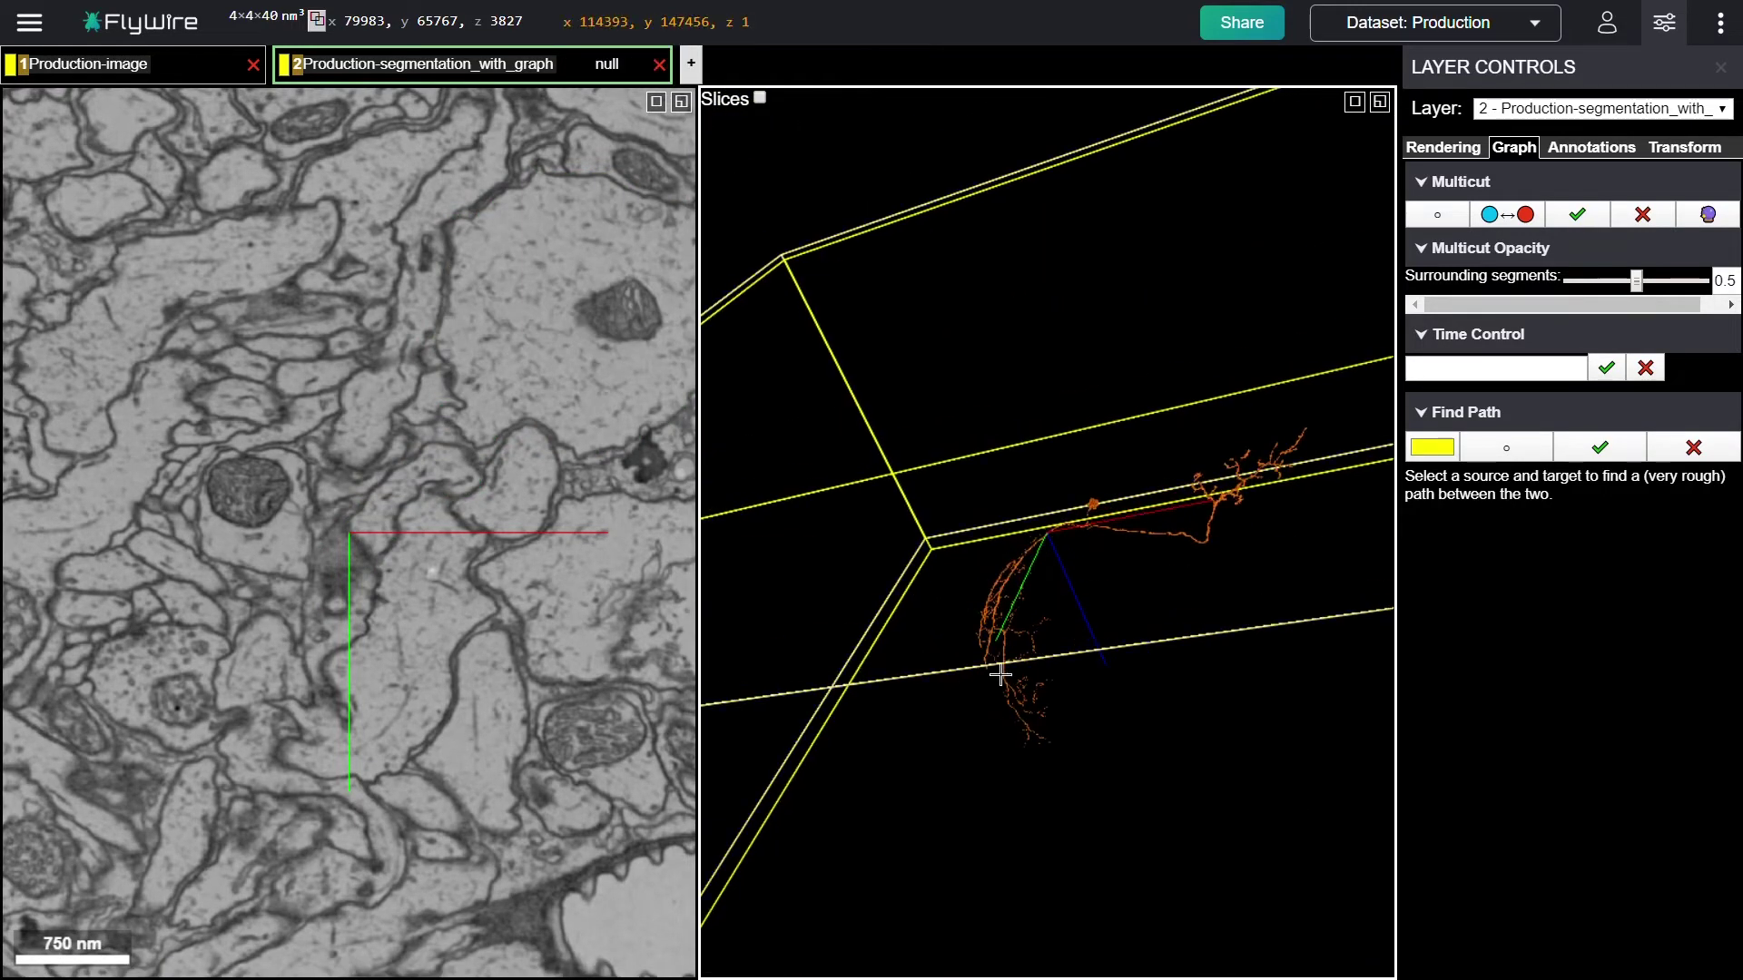
{"action": "left_click_drag", "start_coordinate": [1001, 673], "coordinate": [1183, 766]}
{"action": "scroll", "coordinate": [1008, 665], "scroll_direction": "up", "scroll_amount": 5}
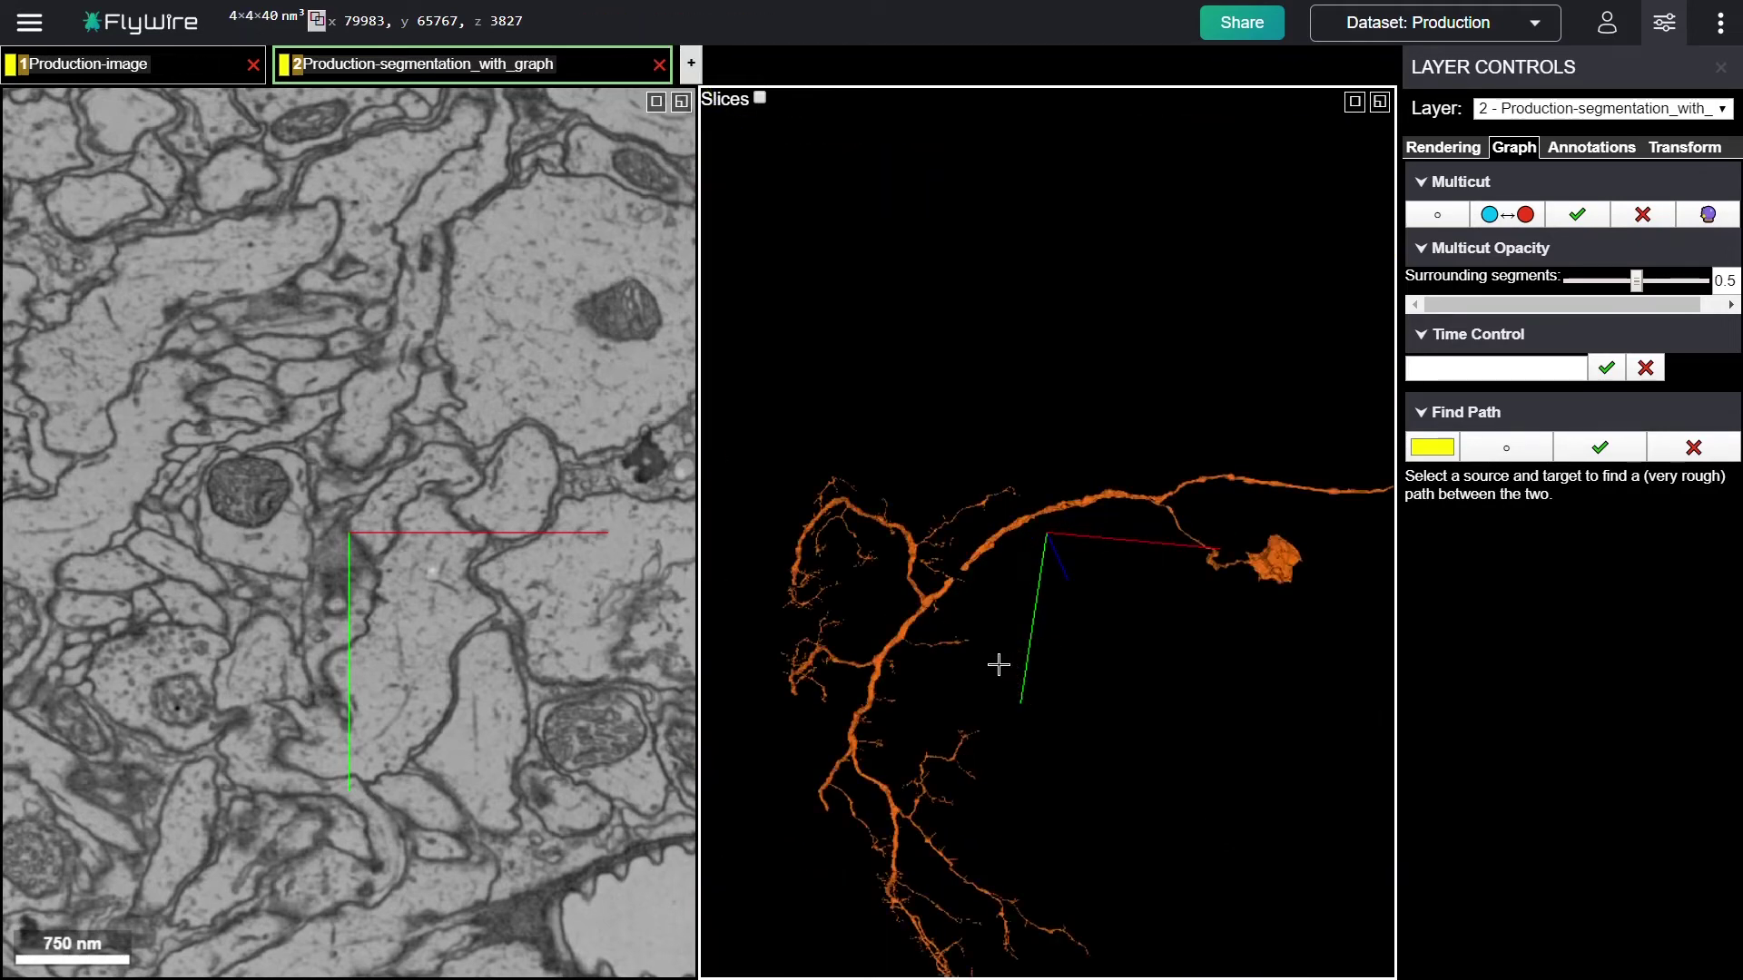
{"action": "left_click_drag", "start_coordinate": [1004, 653], "coordinate": [1081, 575]}
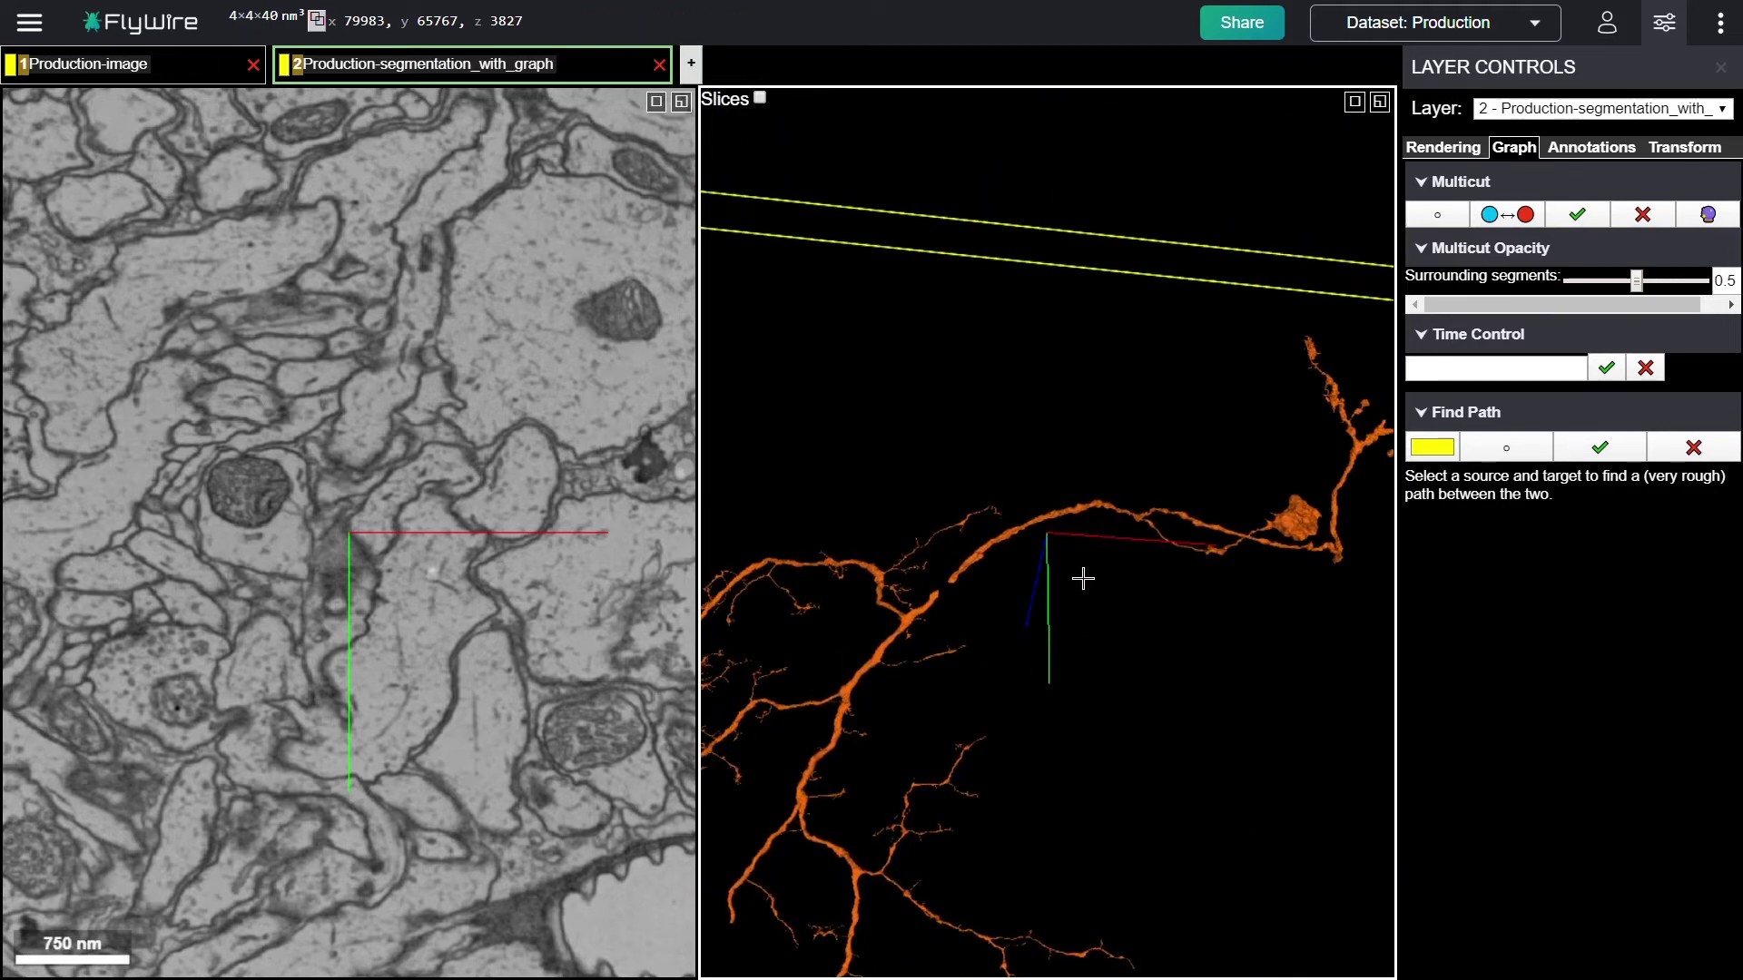
{"action": "middle_click", "coordinate": [758, 883]}
{"action": "left_click_drag", "start_coordinate": [1078, 591], "coordinate": [1208, 566]}
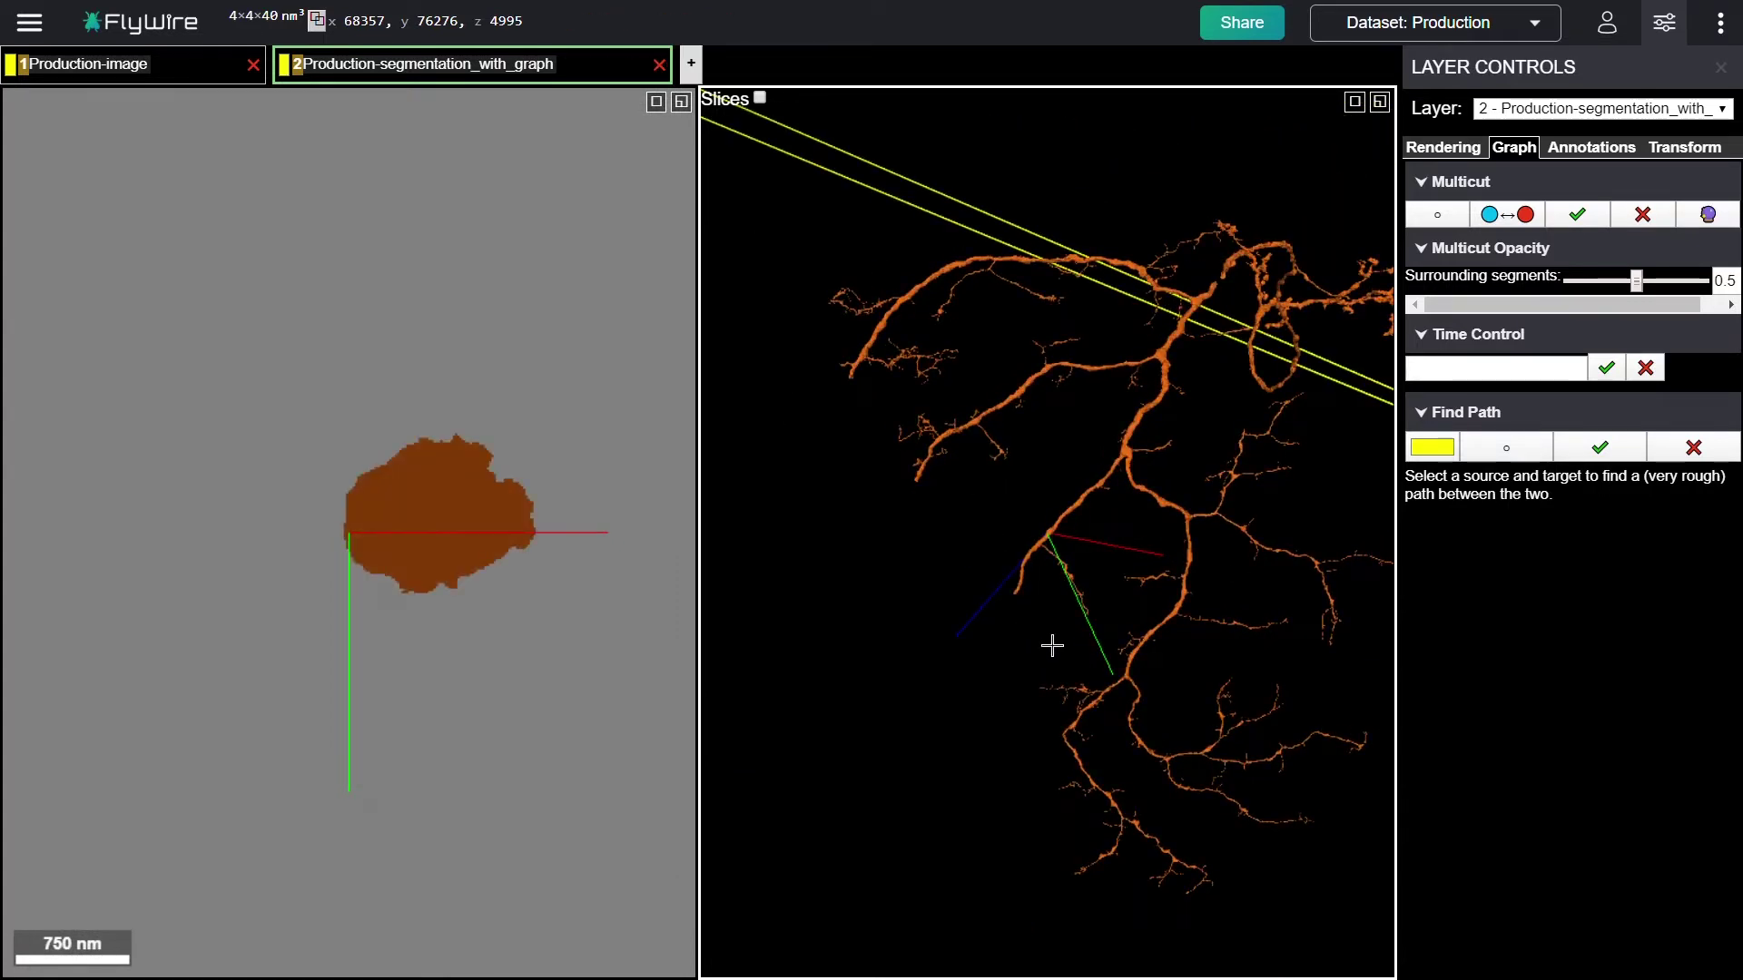
{"action": "right_click", "coordinate": [1026, 606]}
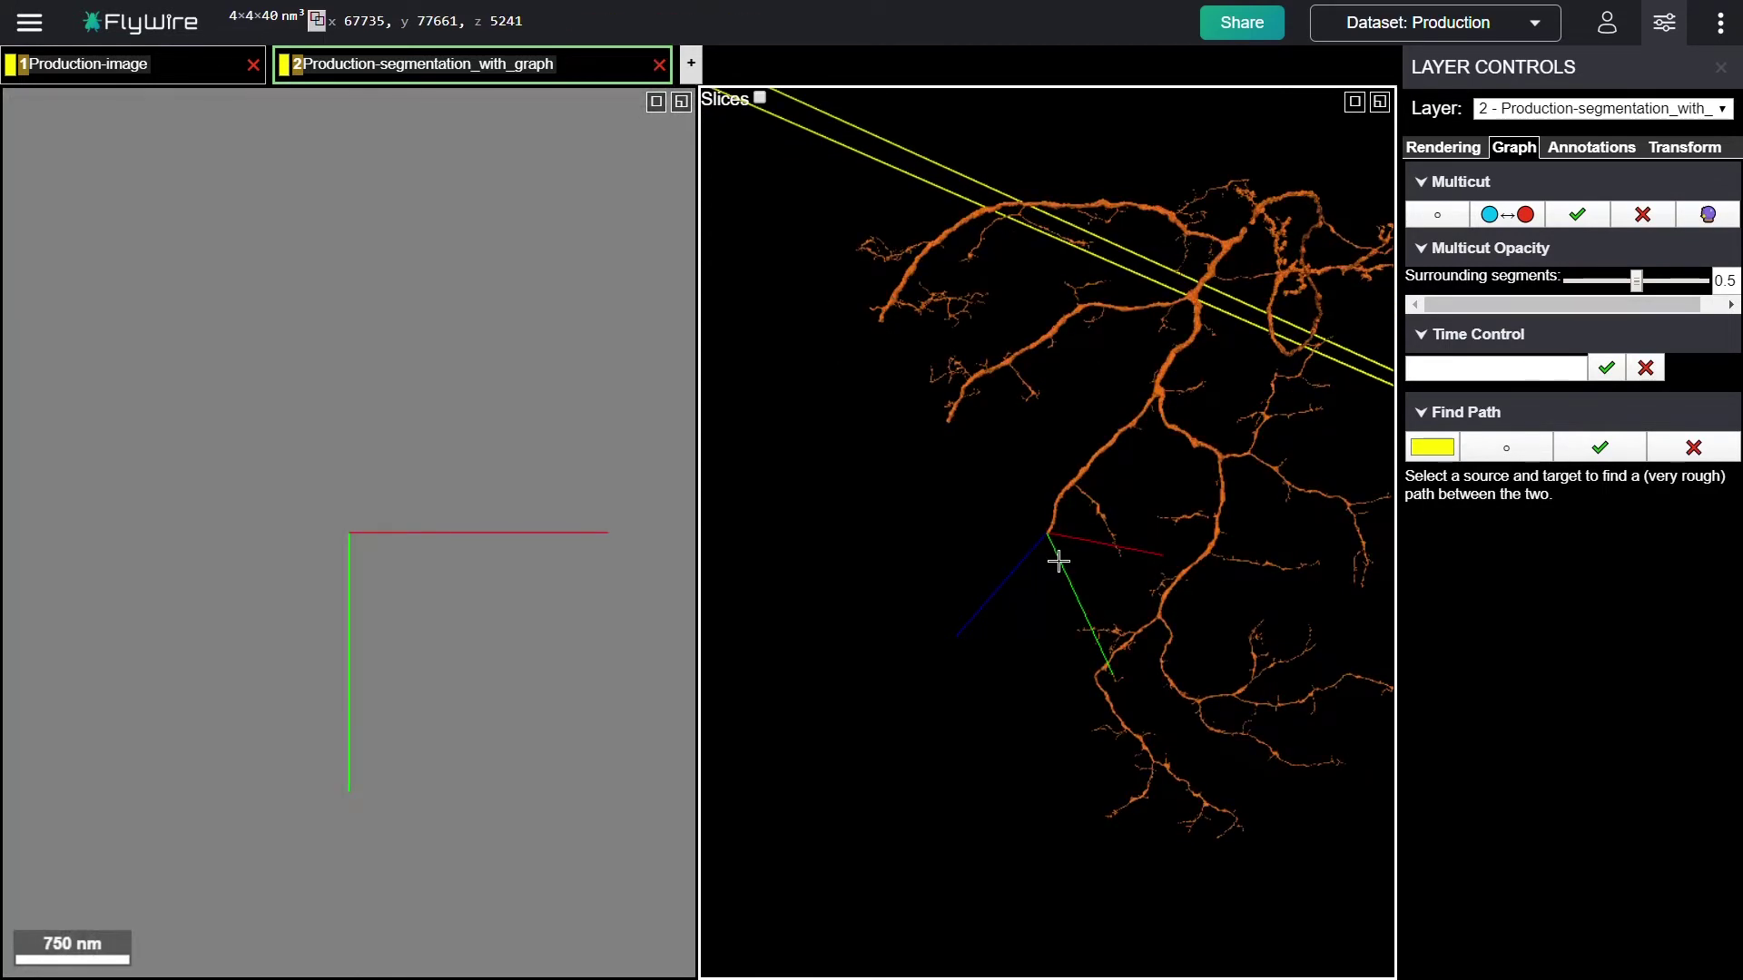
{"action": "scroll", "coordinate": [1059, 562], "scroll_direction": "up", "scroll_amount": 5}
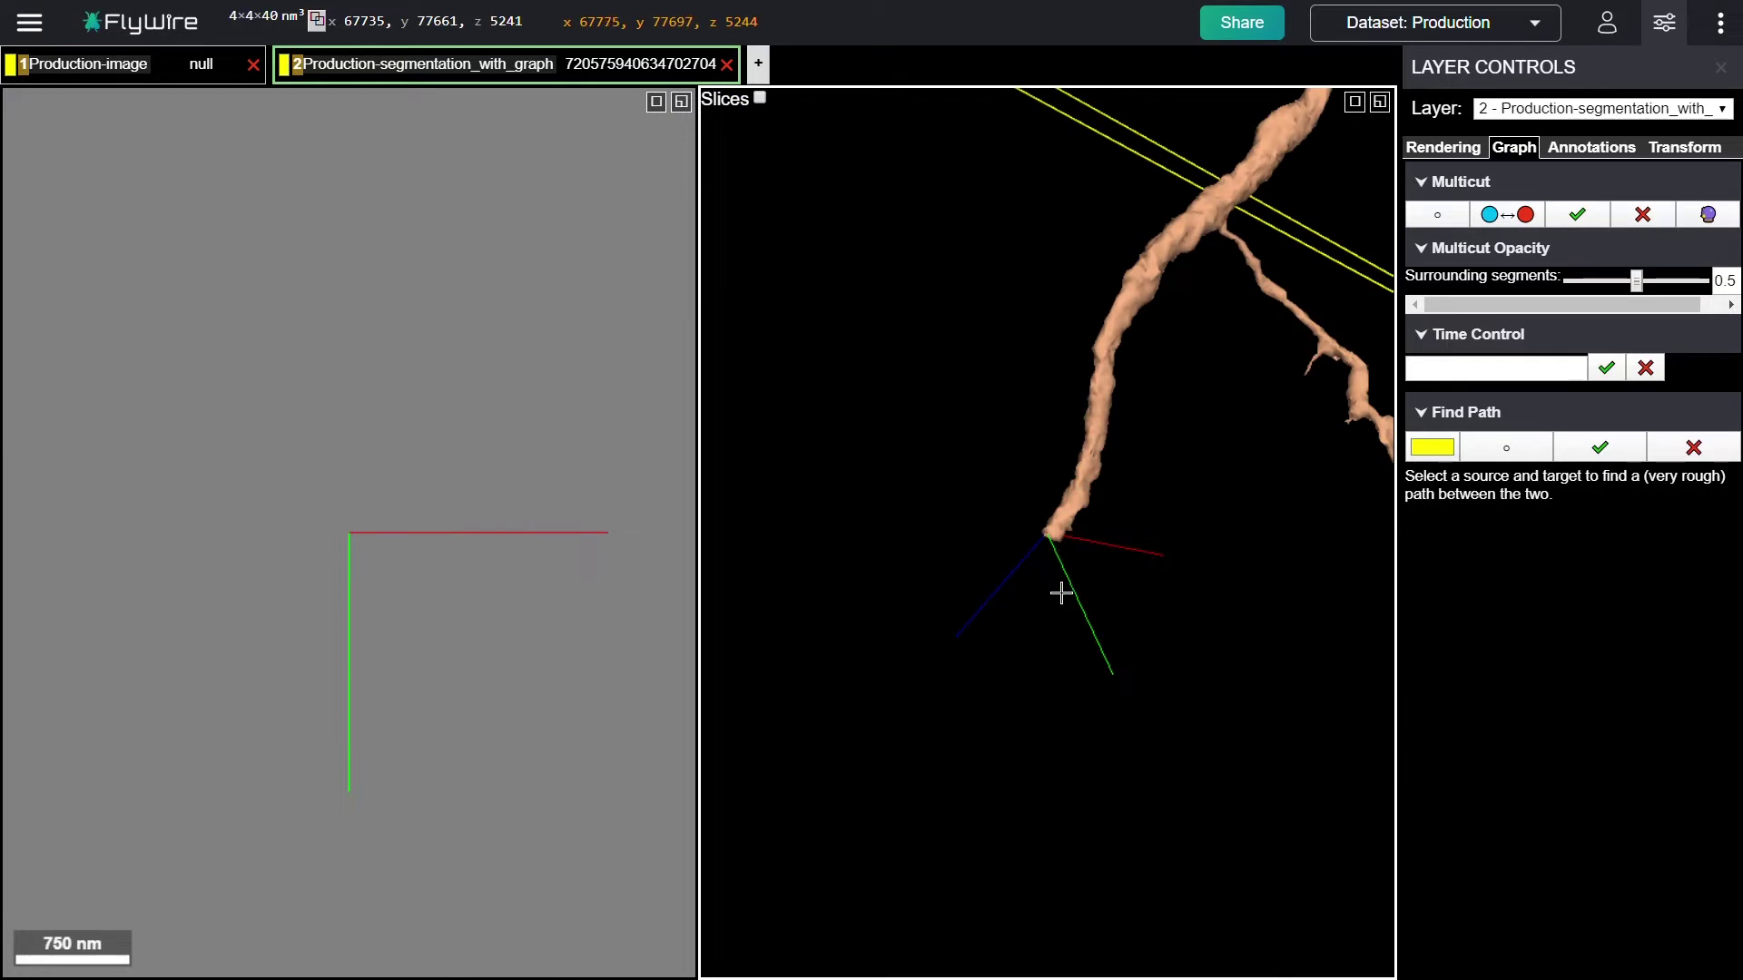
{"action": "left_click_drag", "start_coordinate": [1076, 624], "coordinate": [1058, 582]}
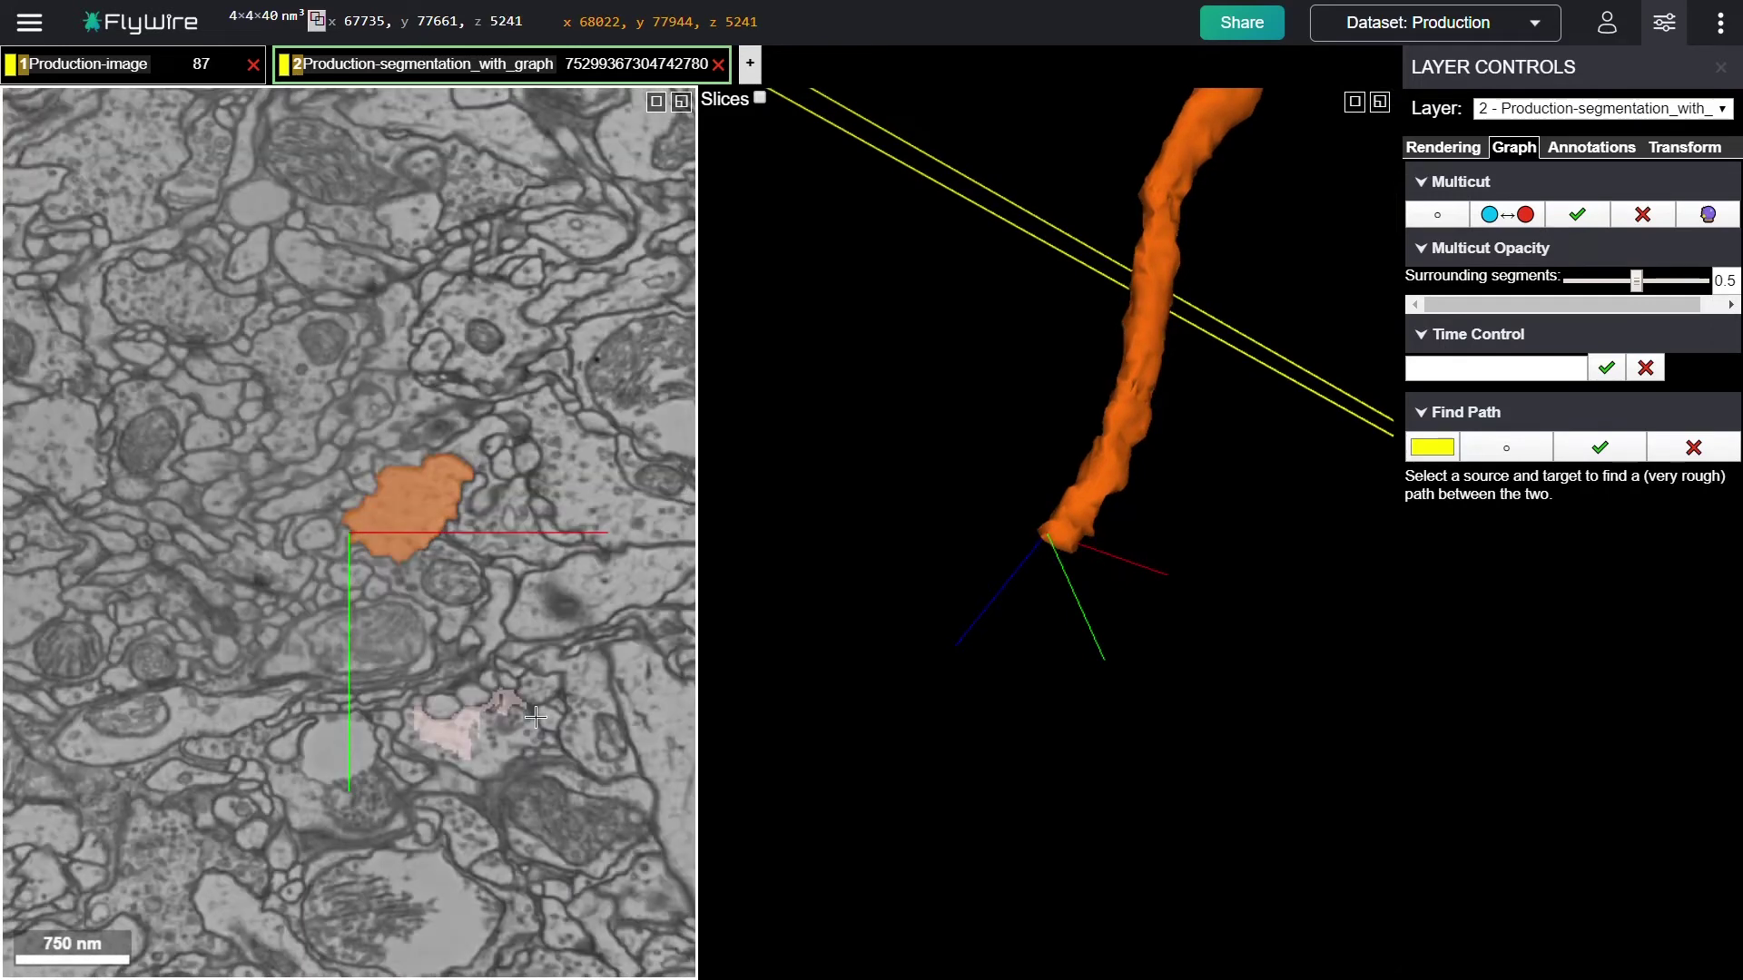
- Examine the slices around the branch's cut end between z 5241 and z 5248, past the black sections, for its continuation
{"action": "scroll", "coordinate": [536, 718], "scroll_direction": "down", "scroll_amount": 5}
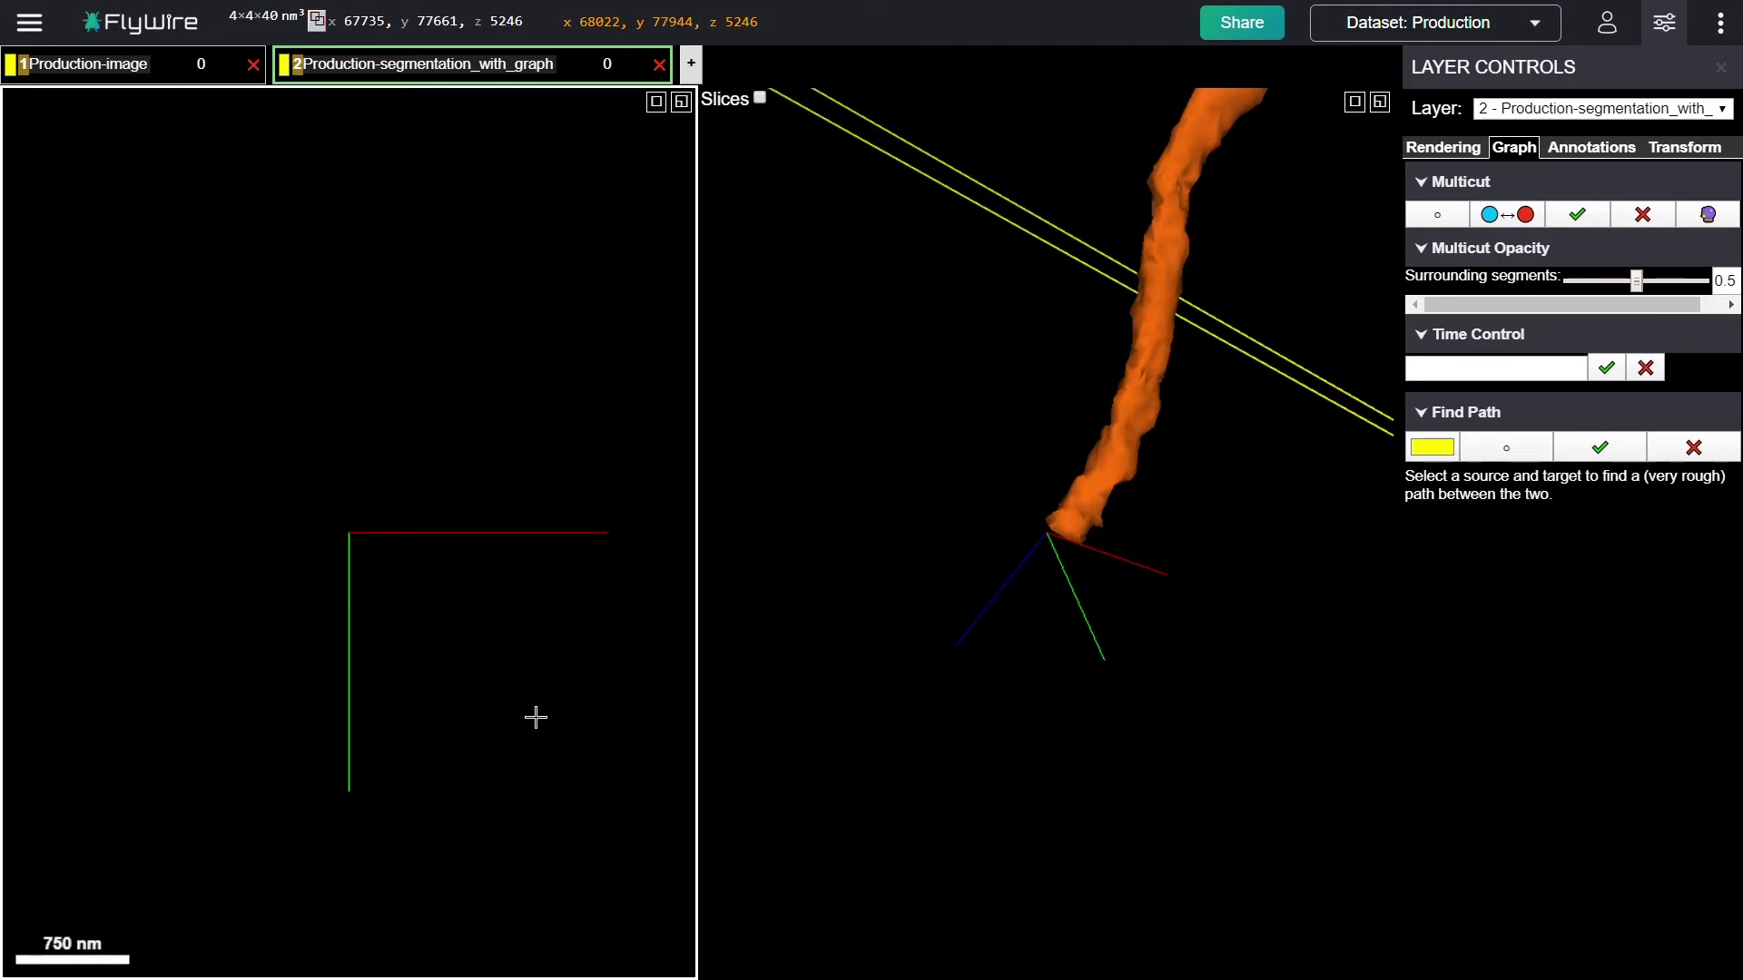
{"action": "scroll", "coordinate": [535, 717], "scroll_direction": "down", "scroll_amount": 1}
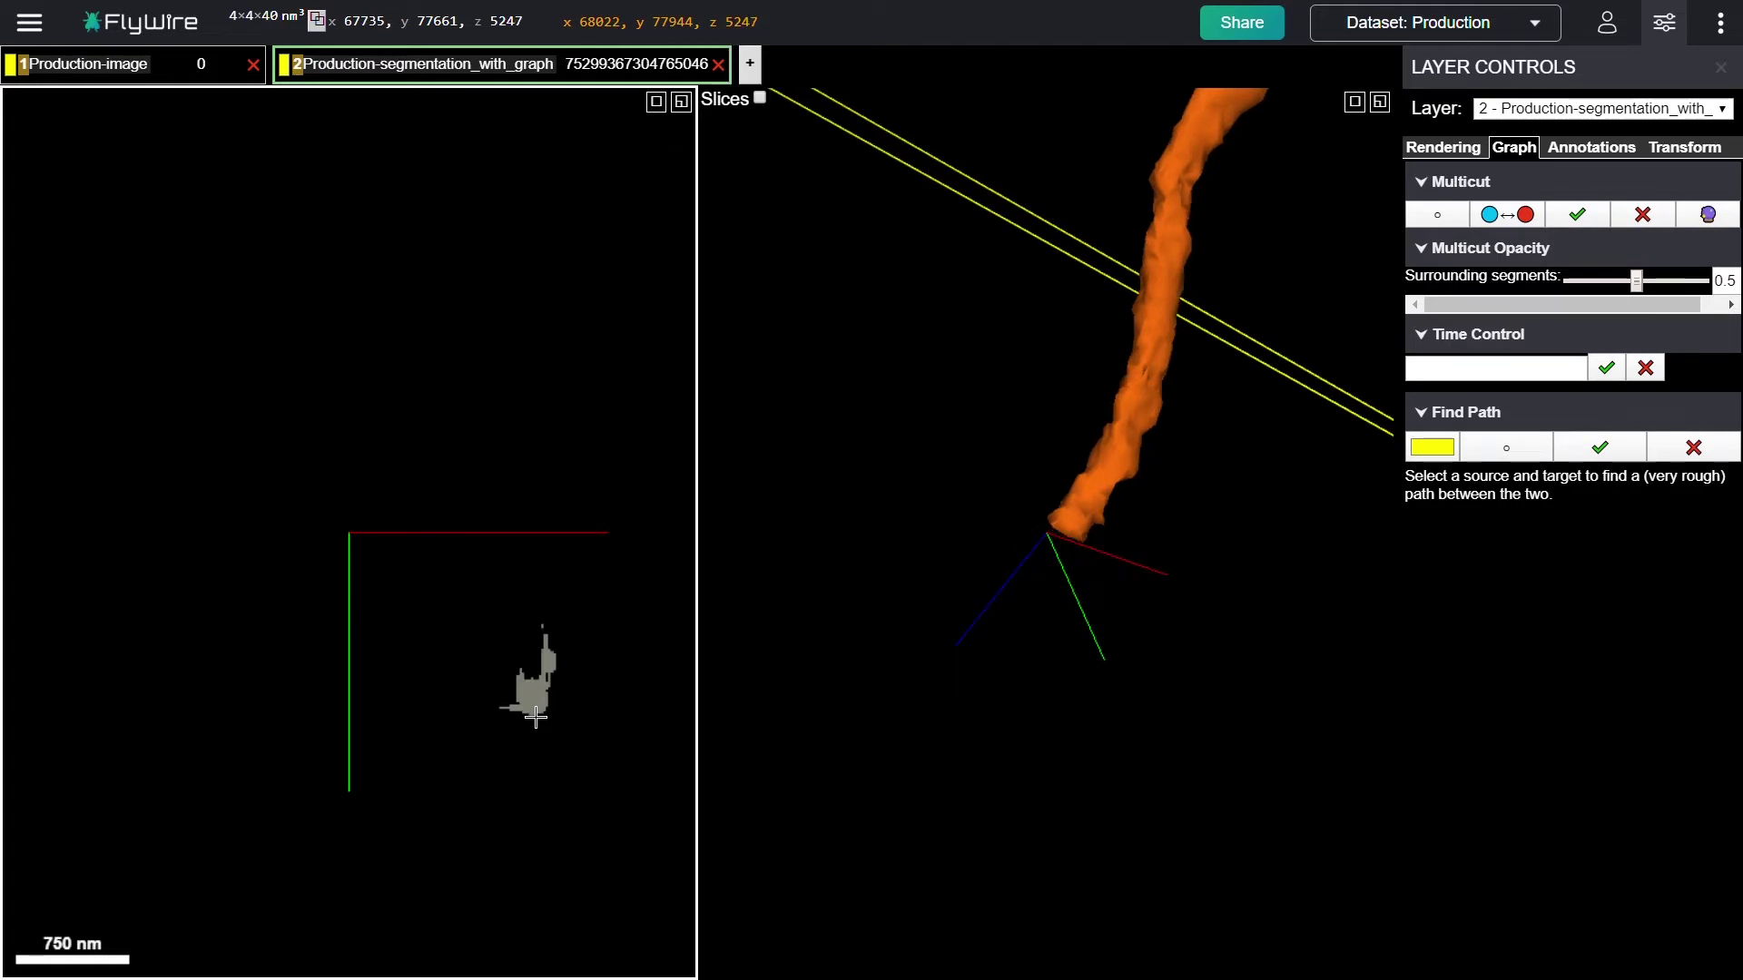
{"action": "scroll", "coordinate": [535, 717], "scroll_direction": "down", "scroll_amount": 1}
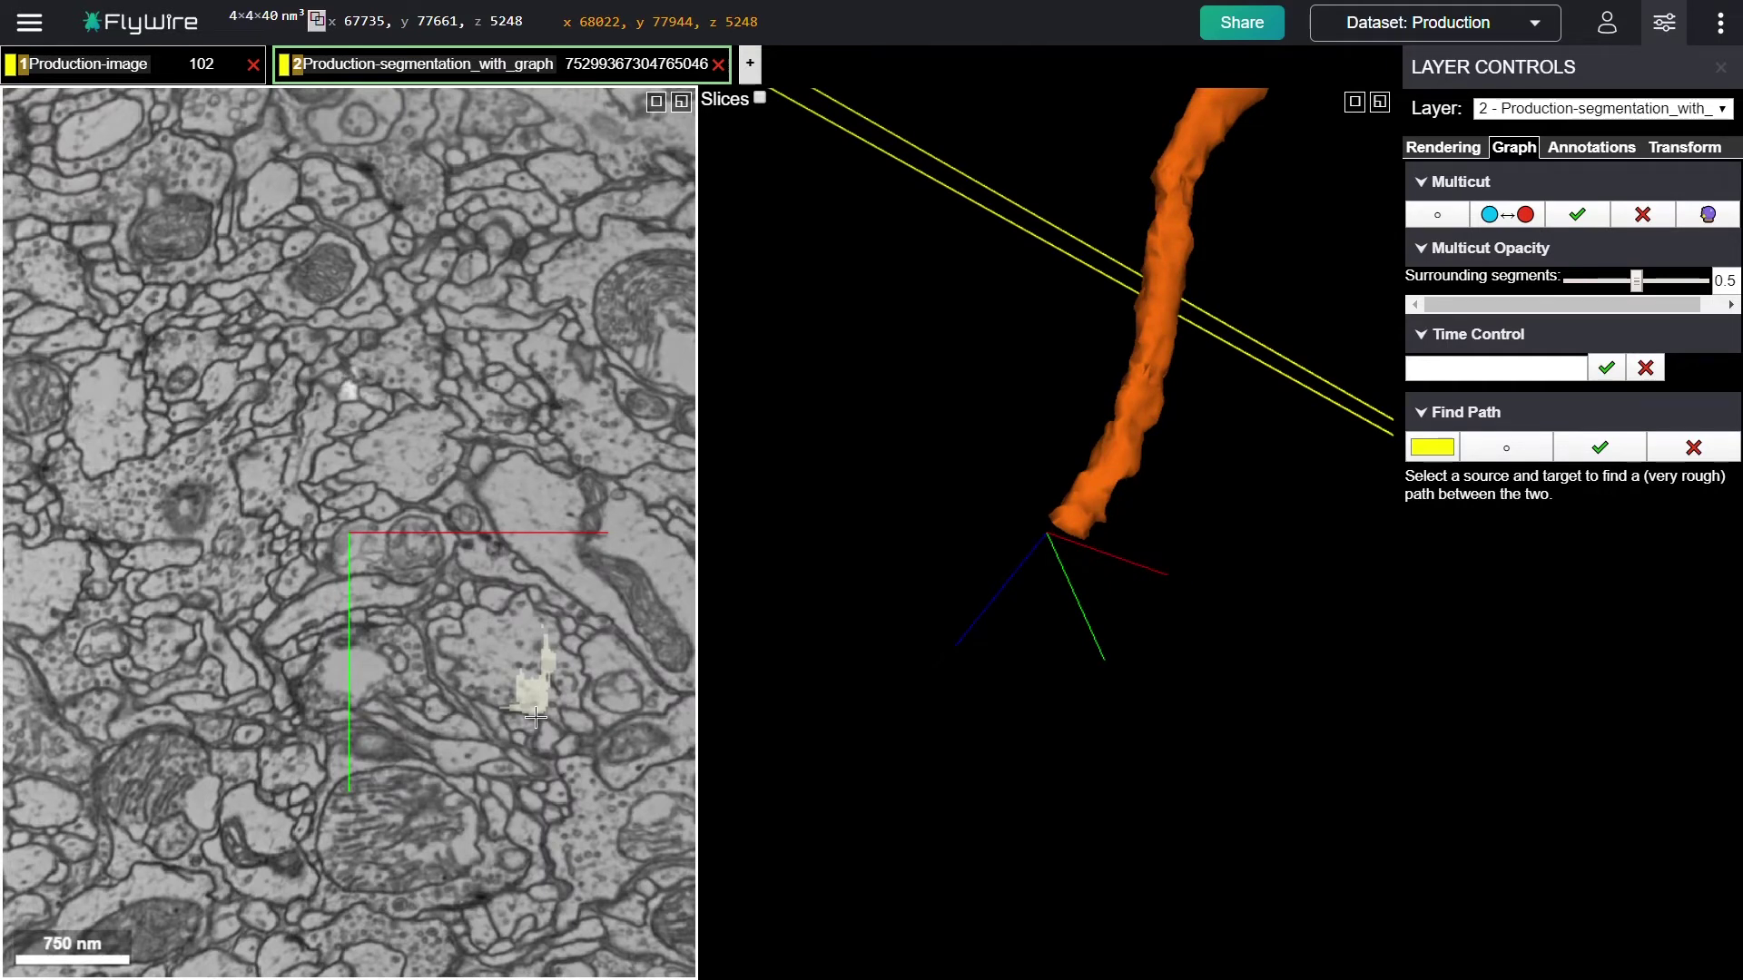
{"action": "scroll", "coordinate": [536, 717], "scroll_direction": "up", "scroll_amount": 4}
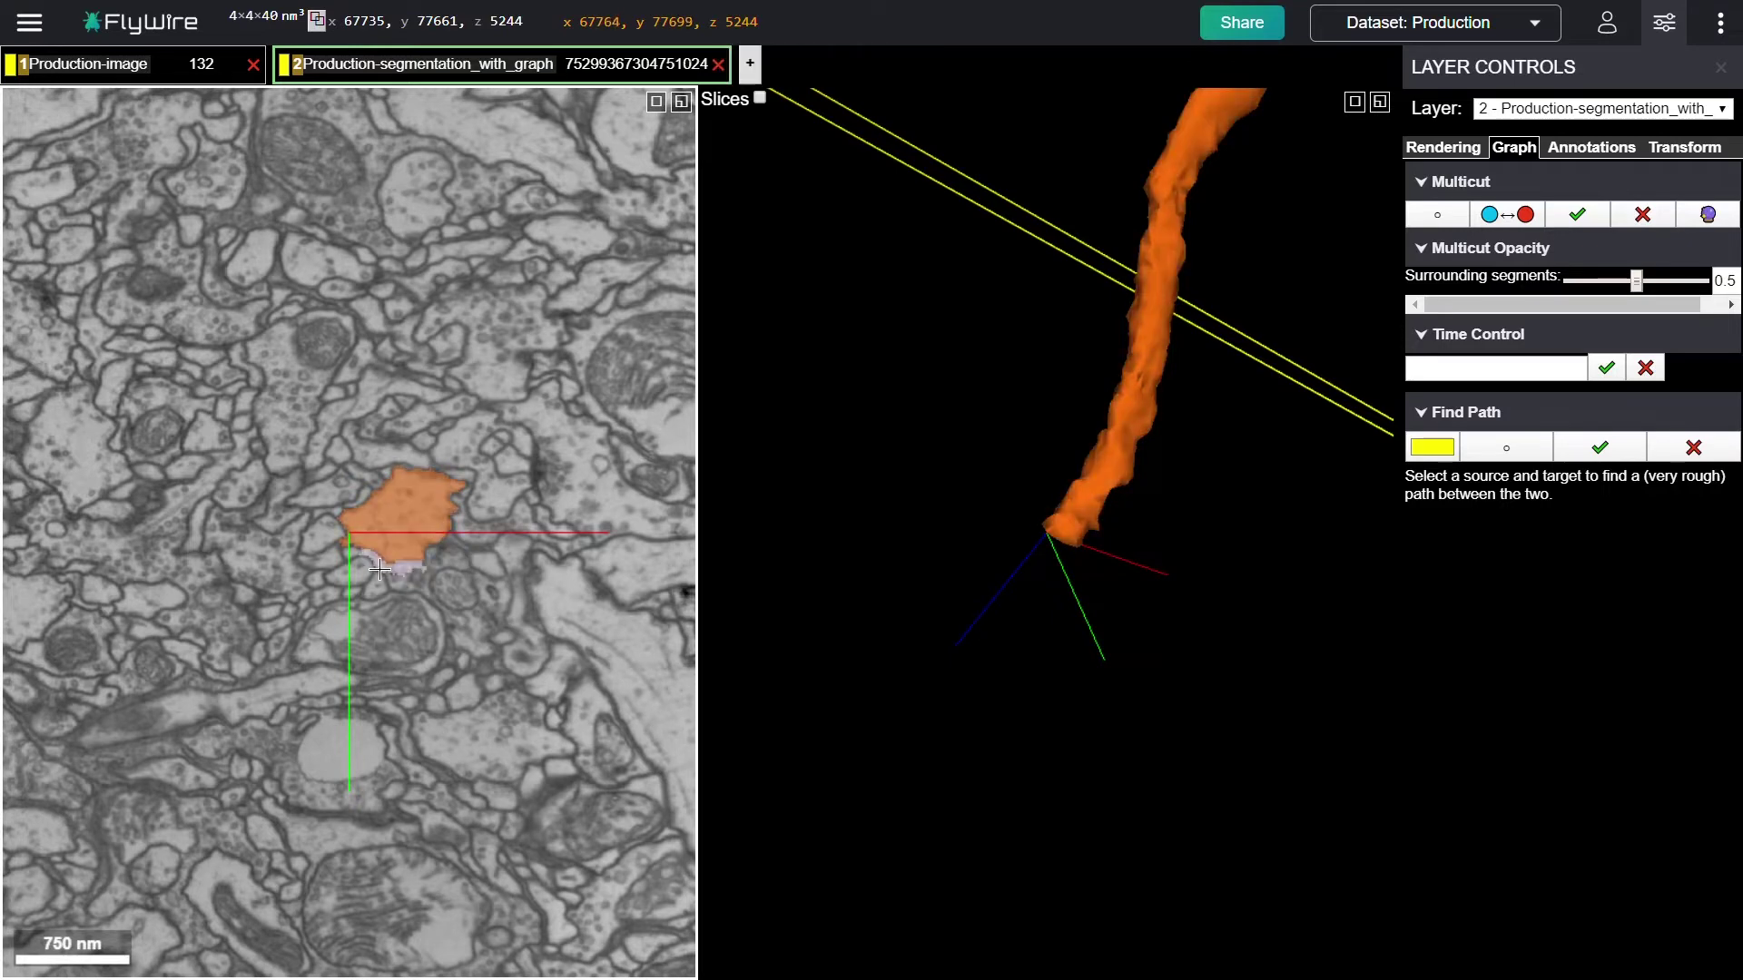
{"action": "scroll", "coordinate": [381, 579], "scroll_direction": "down", "scroll_amount": 4}
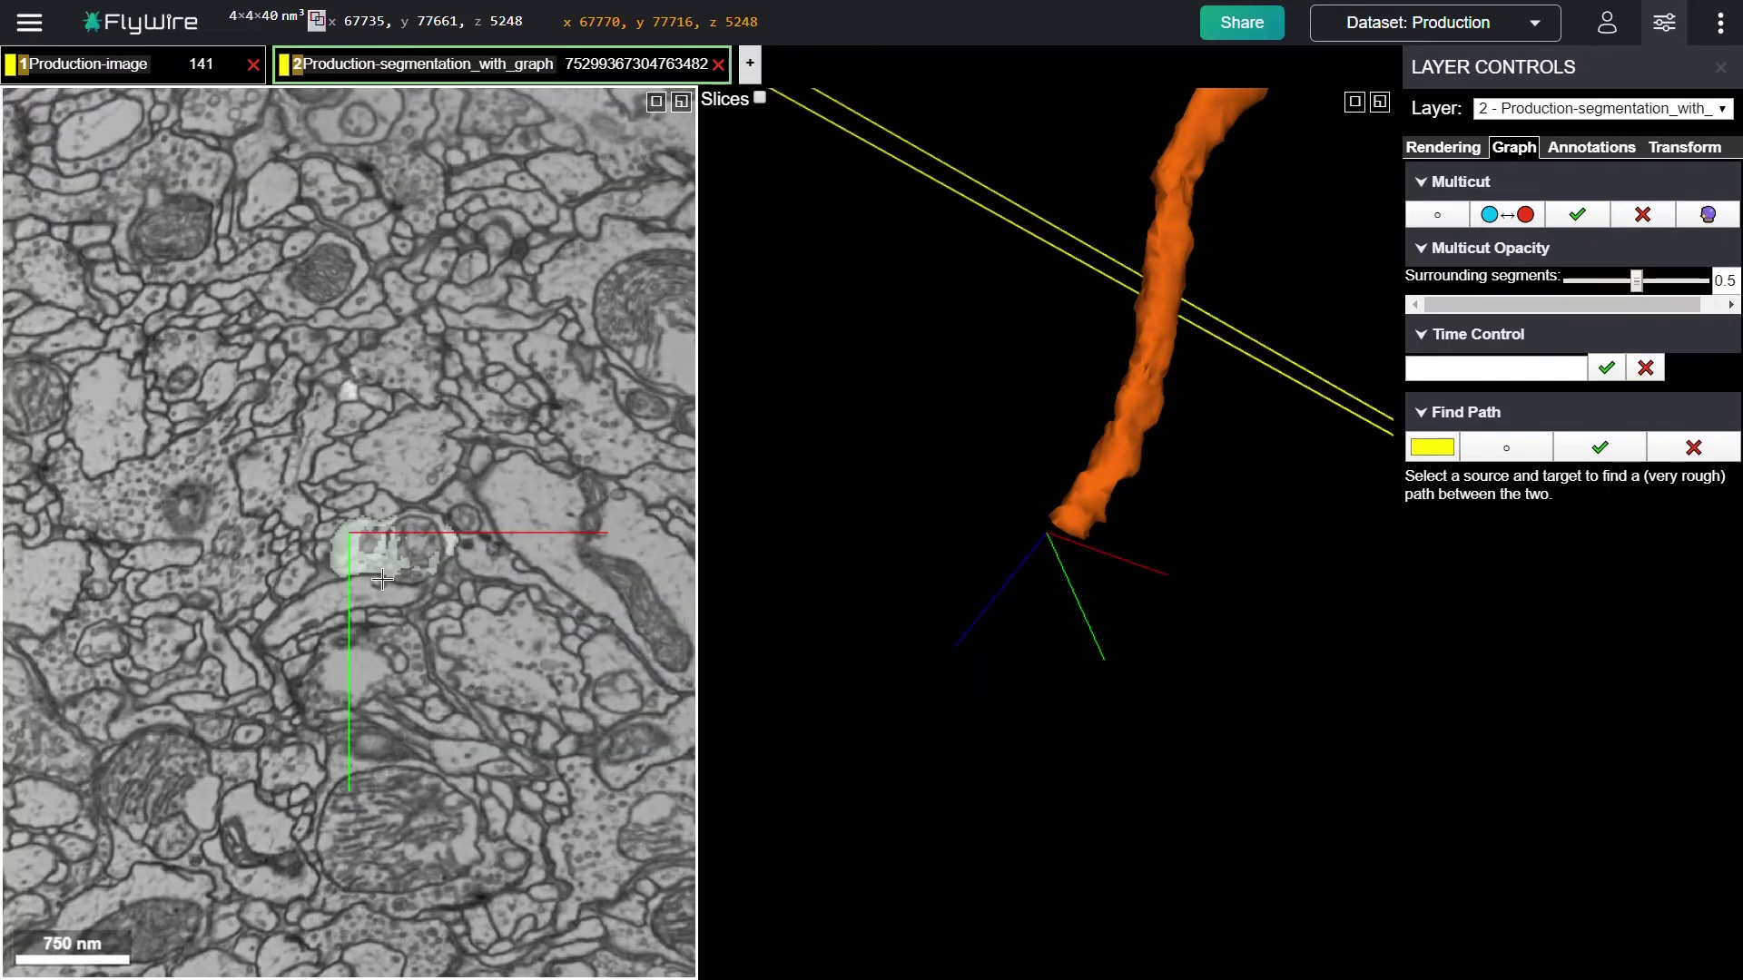
- At z 5248, show the large vesicle-filled segment and the mitochondrion-containing one beside it, and compare both with the orange branch's end in 3D
{"action": "double_click", "coordinate": [424, 470]}
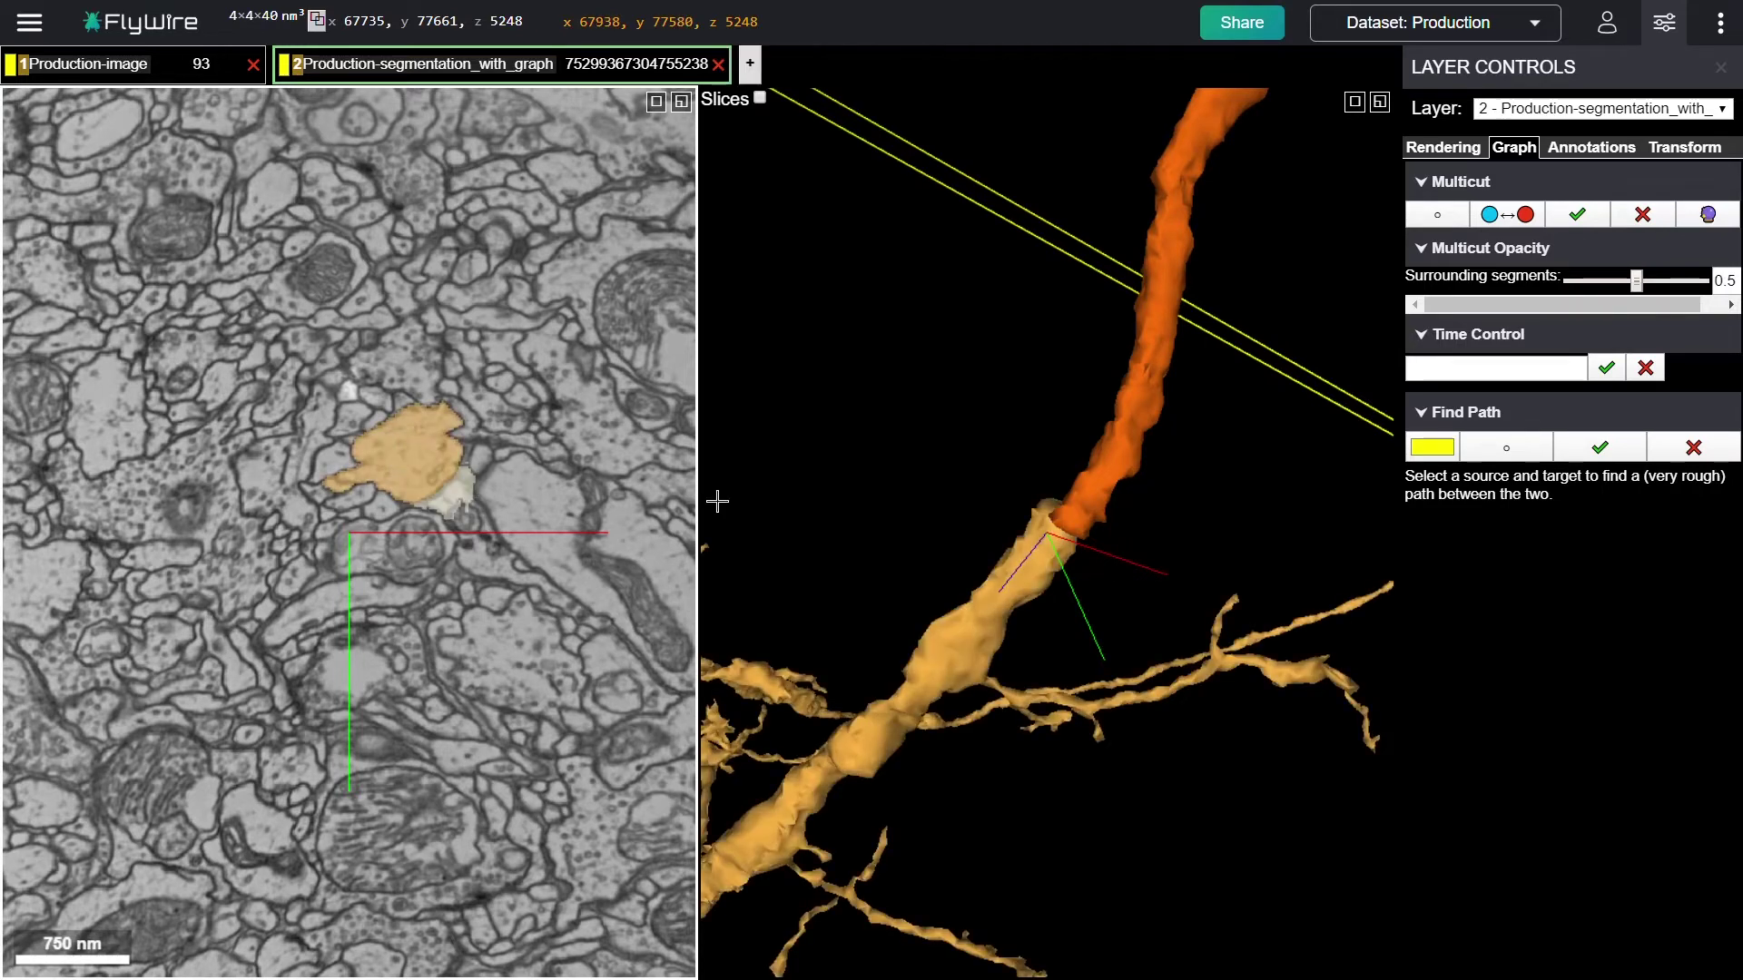
{"action": "left_click_drag", "start_coordinate": [938, 548], "coordinate": [1031, 483]}
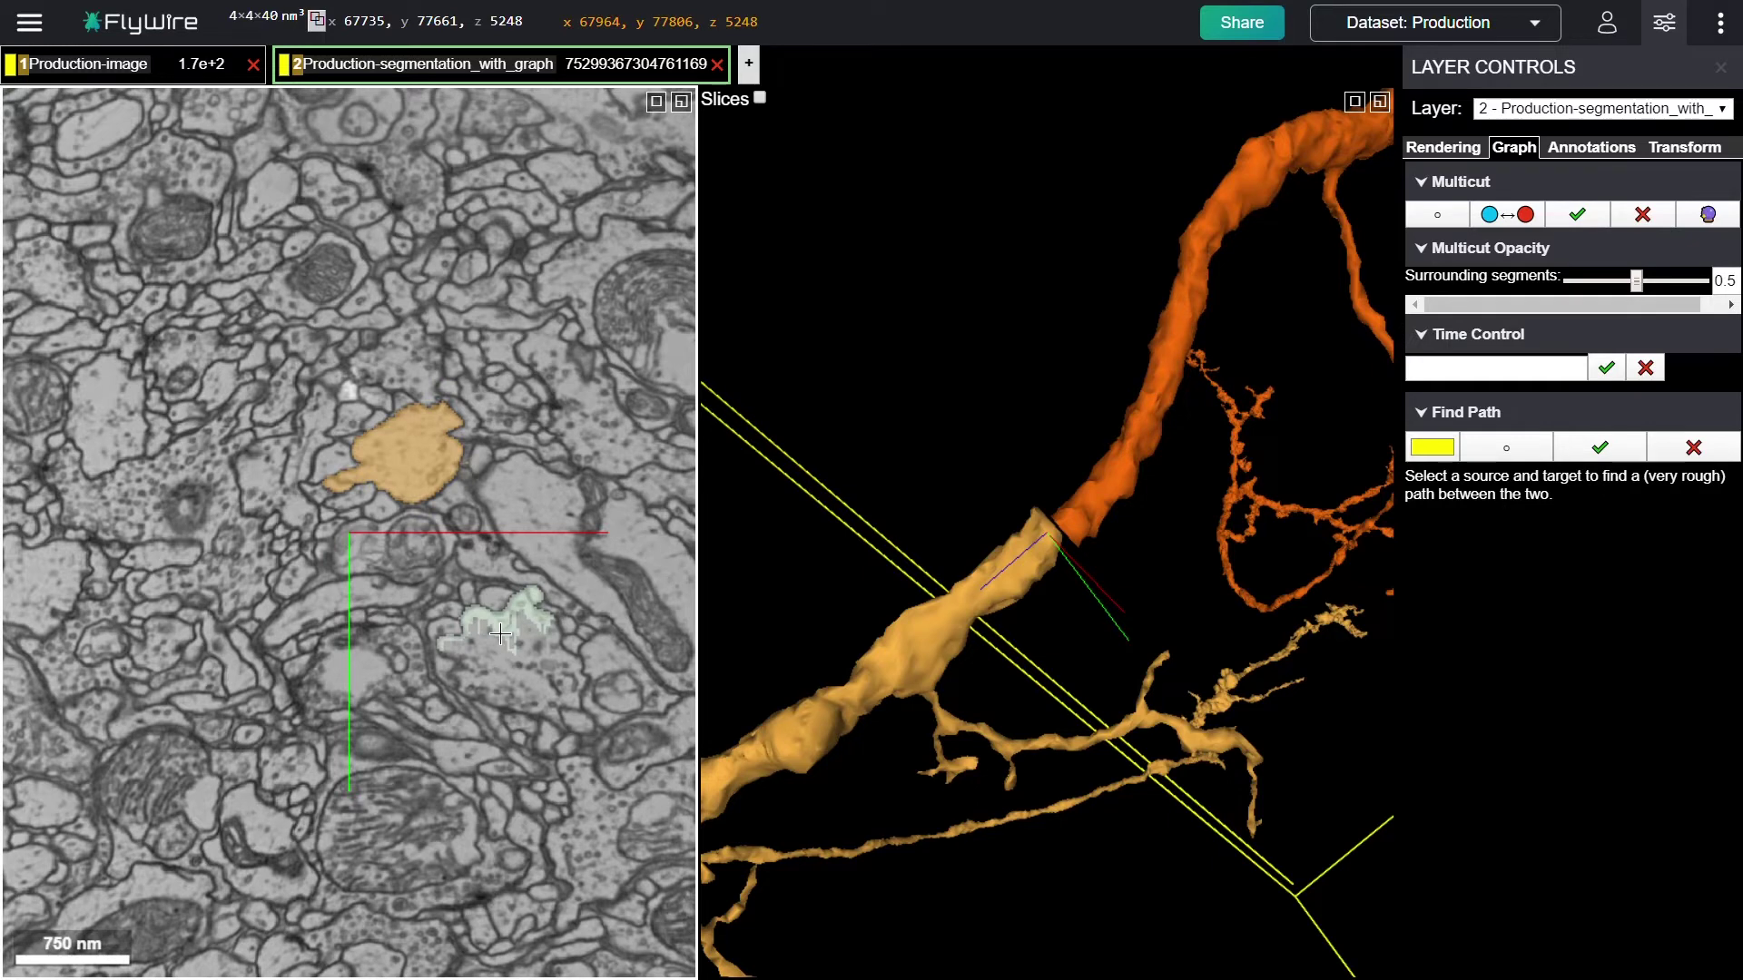
{"action": "double_click", "coordinate": [380, 553]}
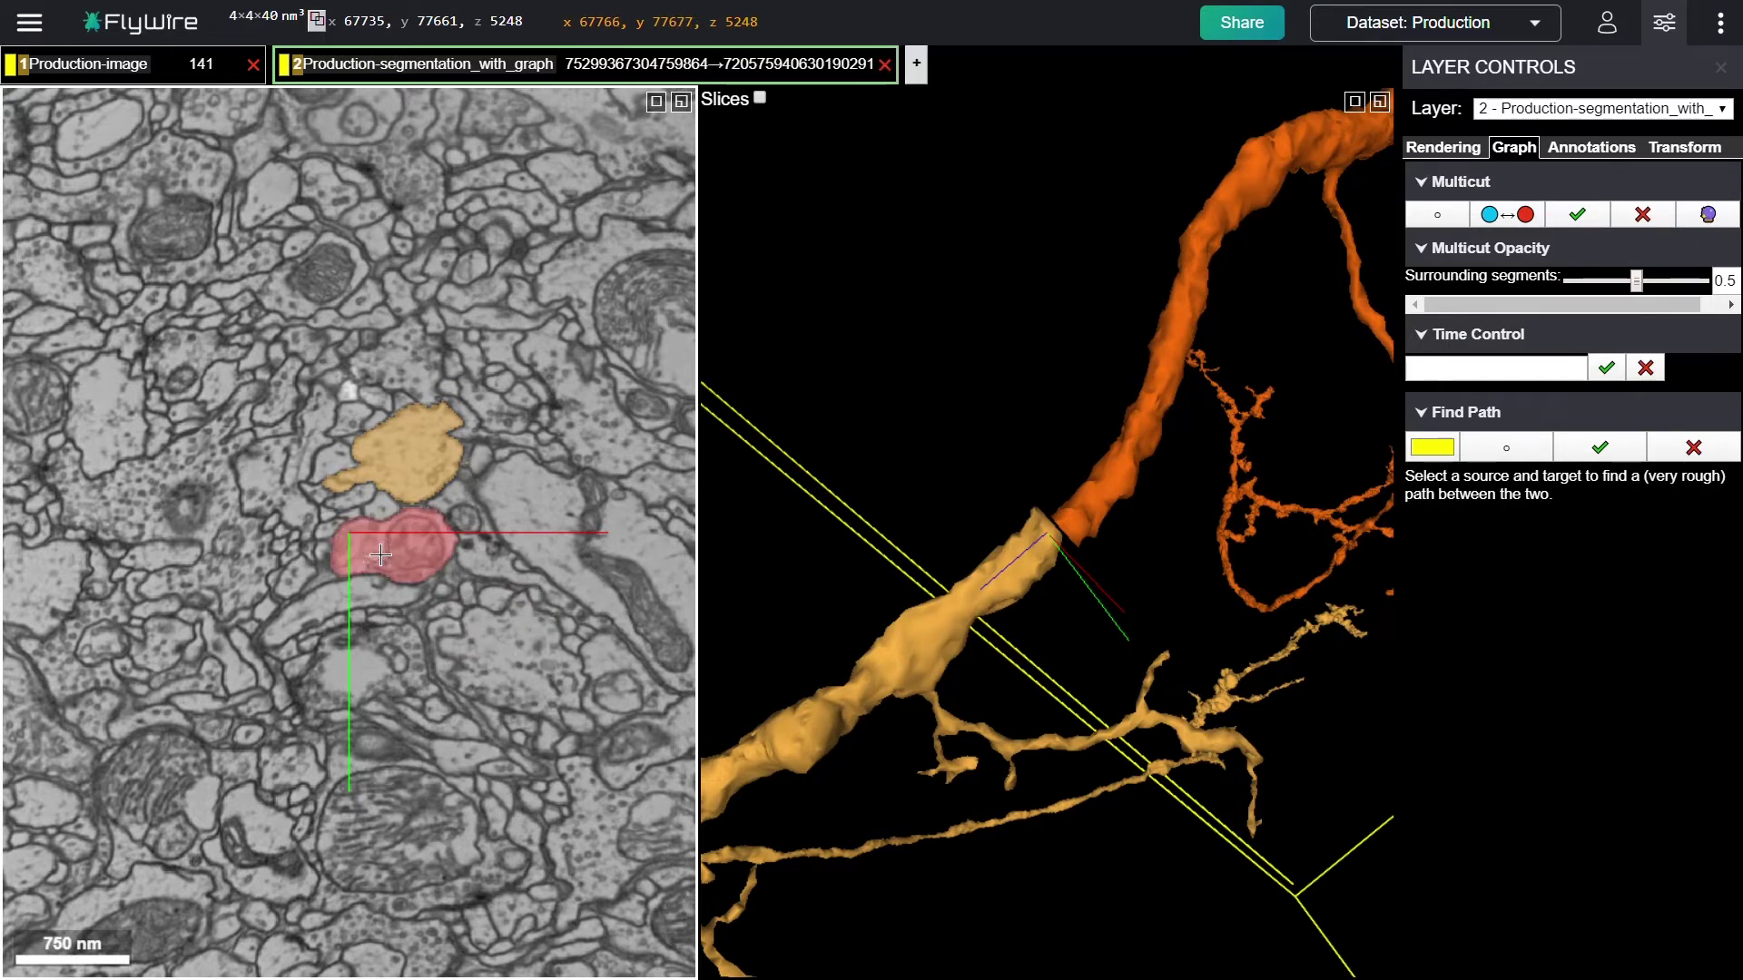
{"action": "left_click_drag", "start_coordinate": [1044, 527], "coordinate": [1142, 510]}
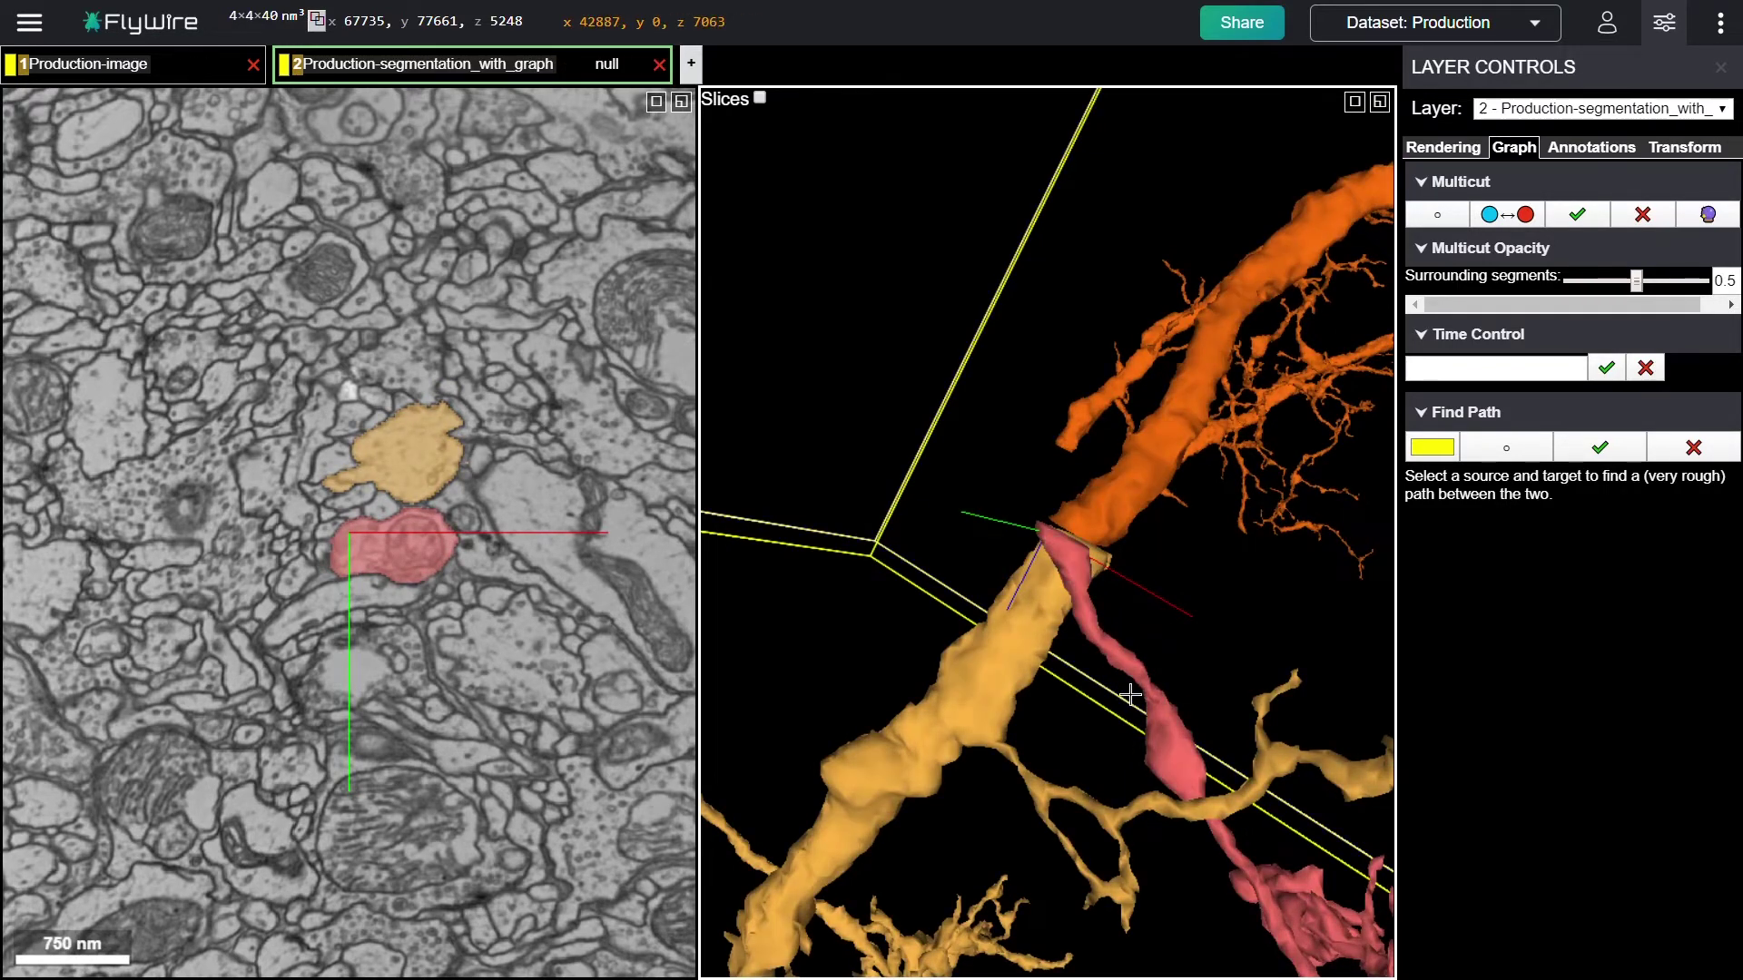
- Show the small neighbour beside the yellow segment and hide it again, and show the adjacent purple fragment to check its shape in 3D
{"action": "double_click", "coordinate": [349, 473]}
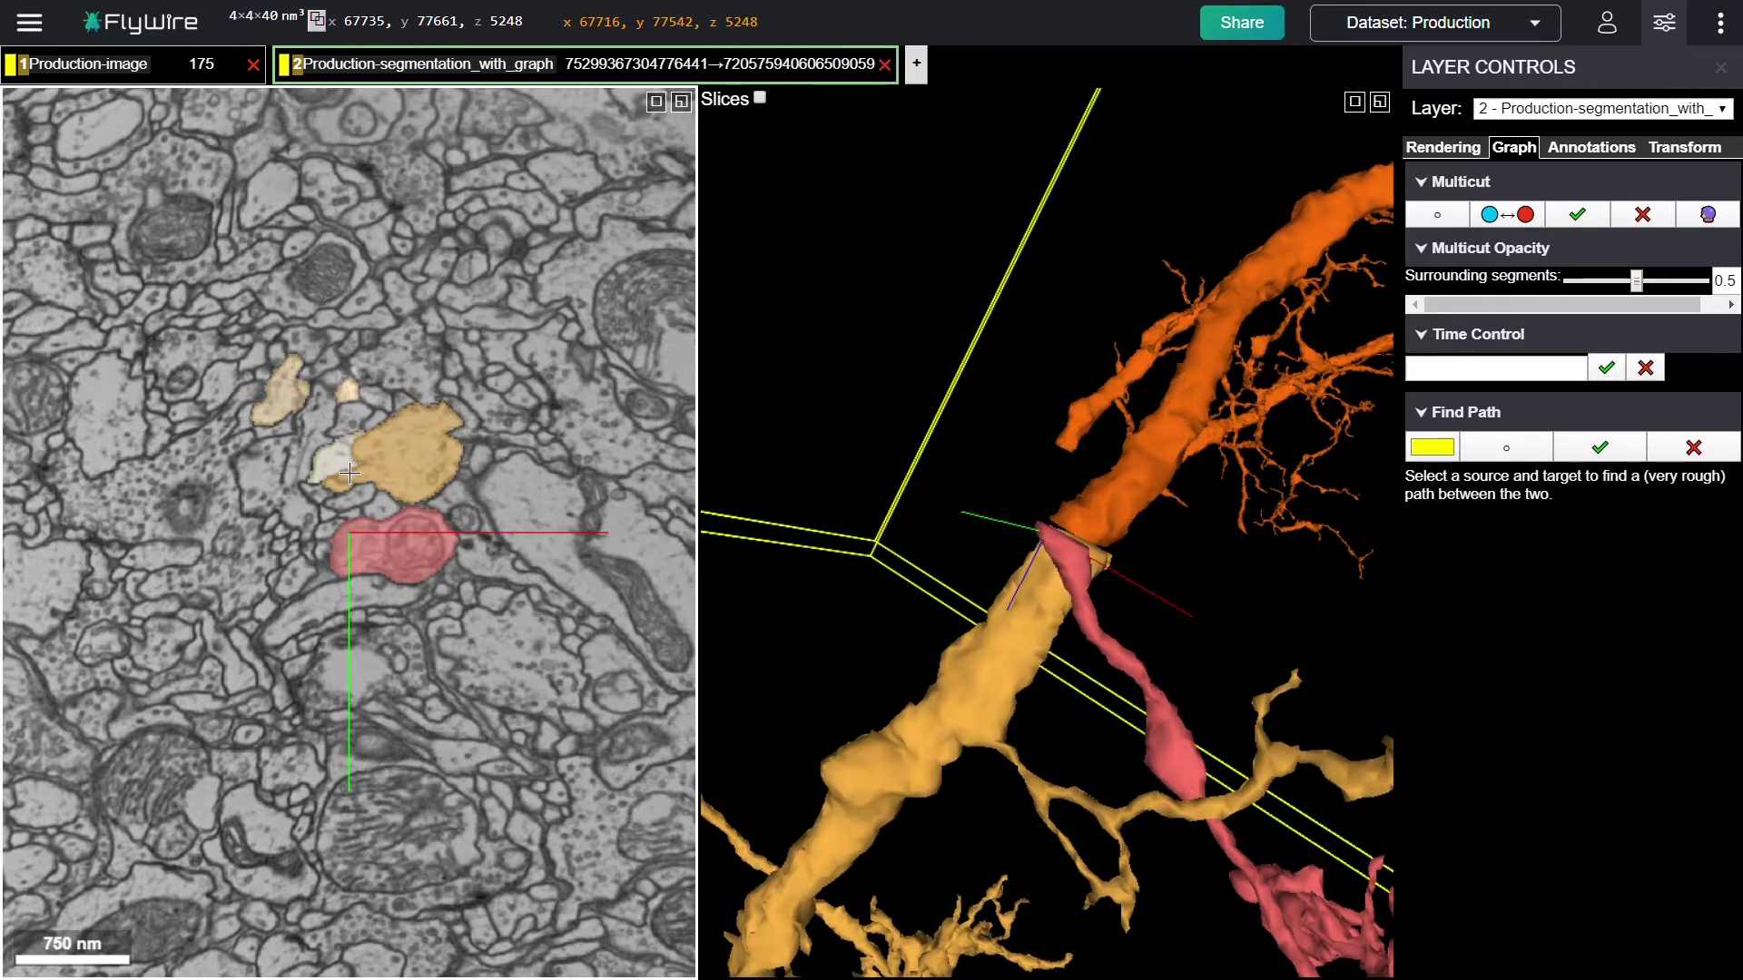
{"action": "left_click_drag", "start_coordinate": [790, 495], "coordinate": [1017, 509]}
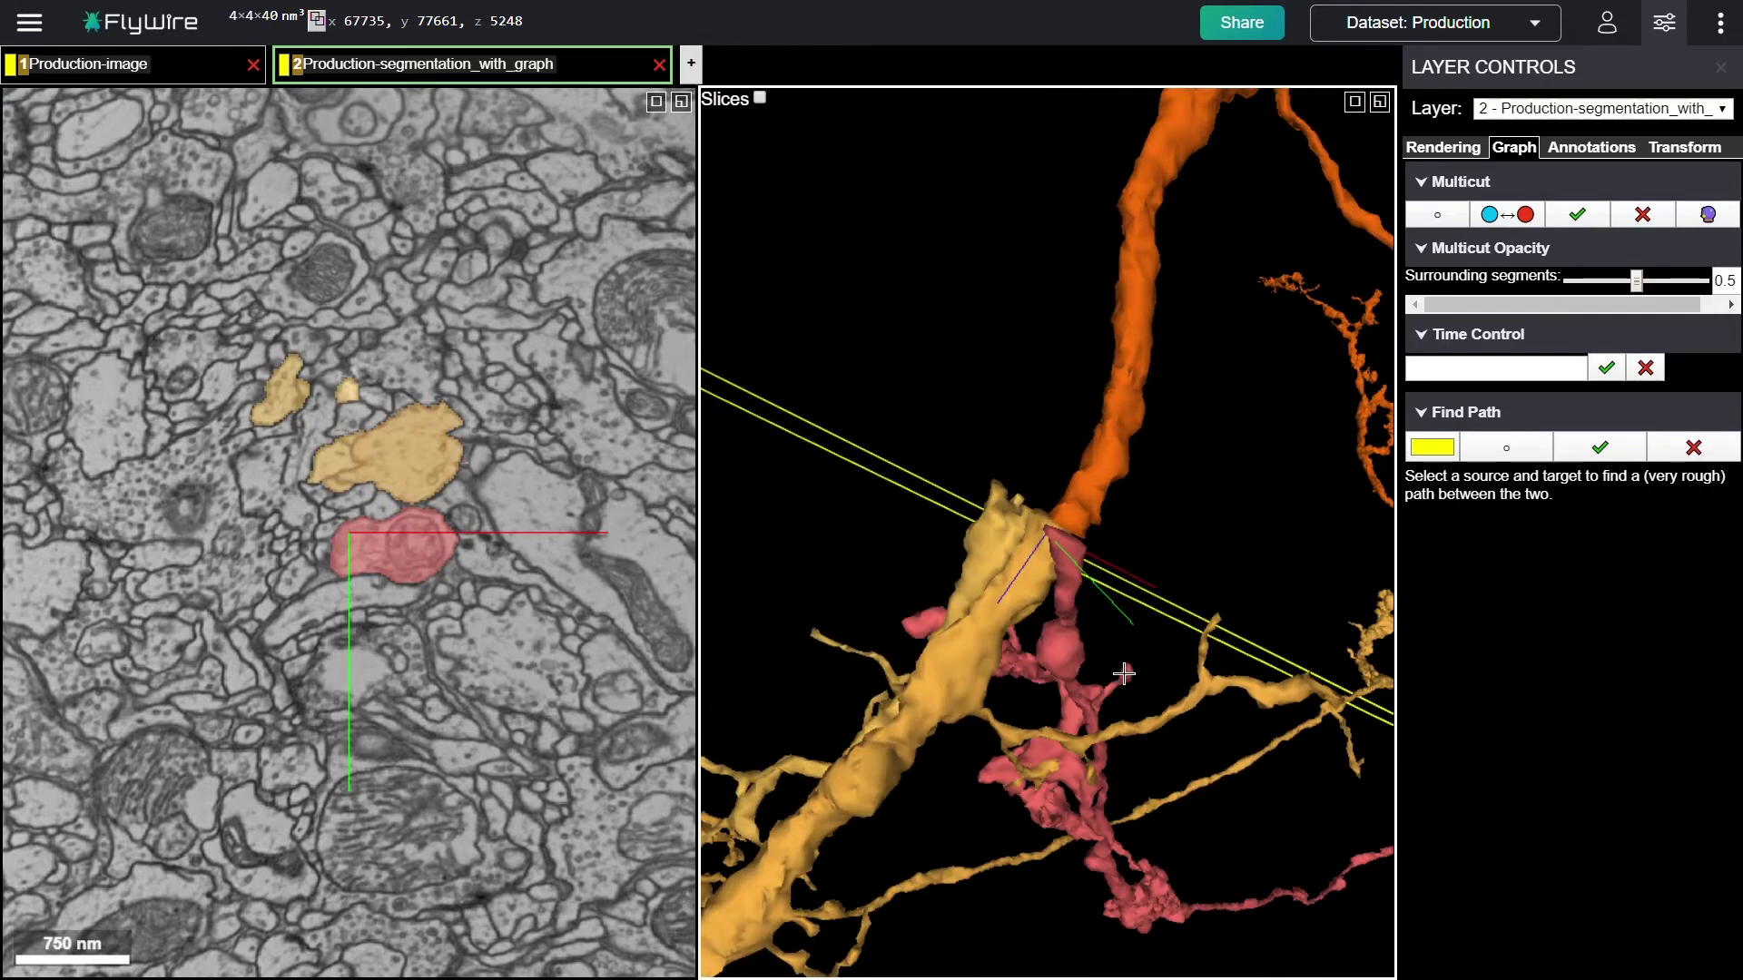
{"action": "double_click", "coordinate": [344, 469]}
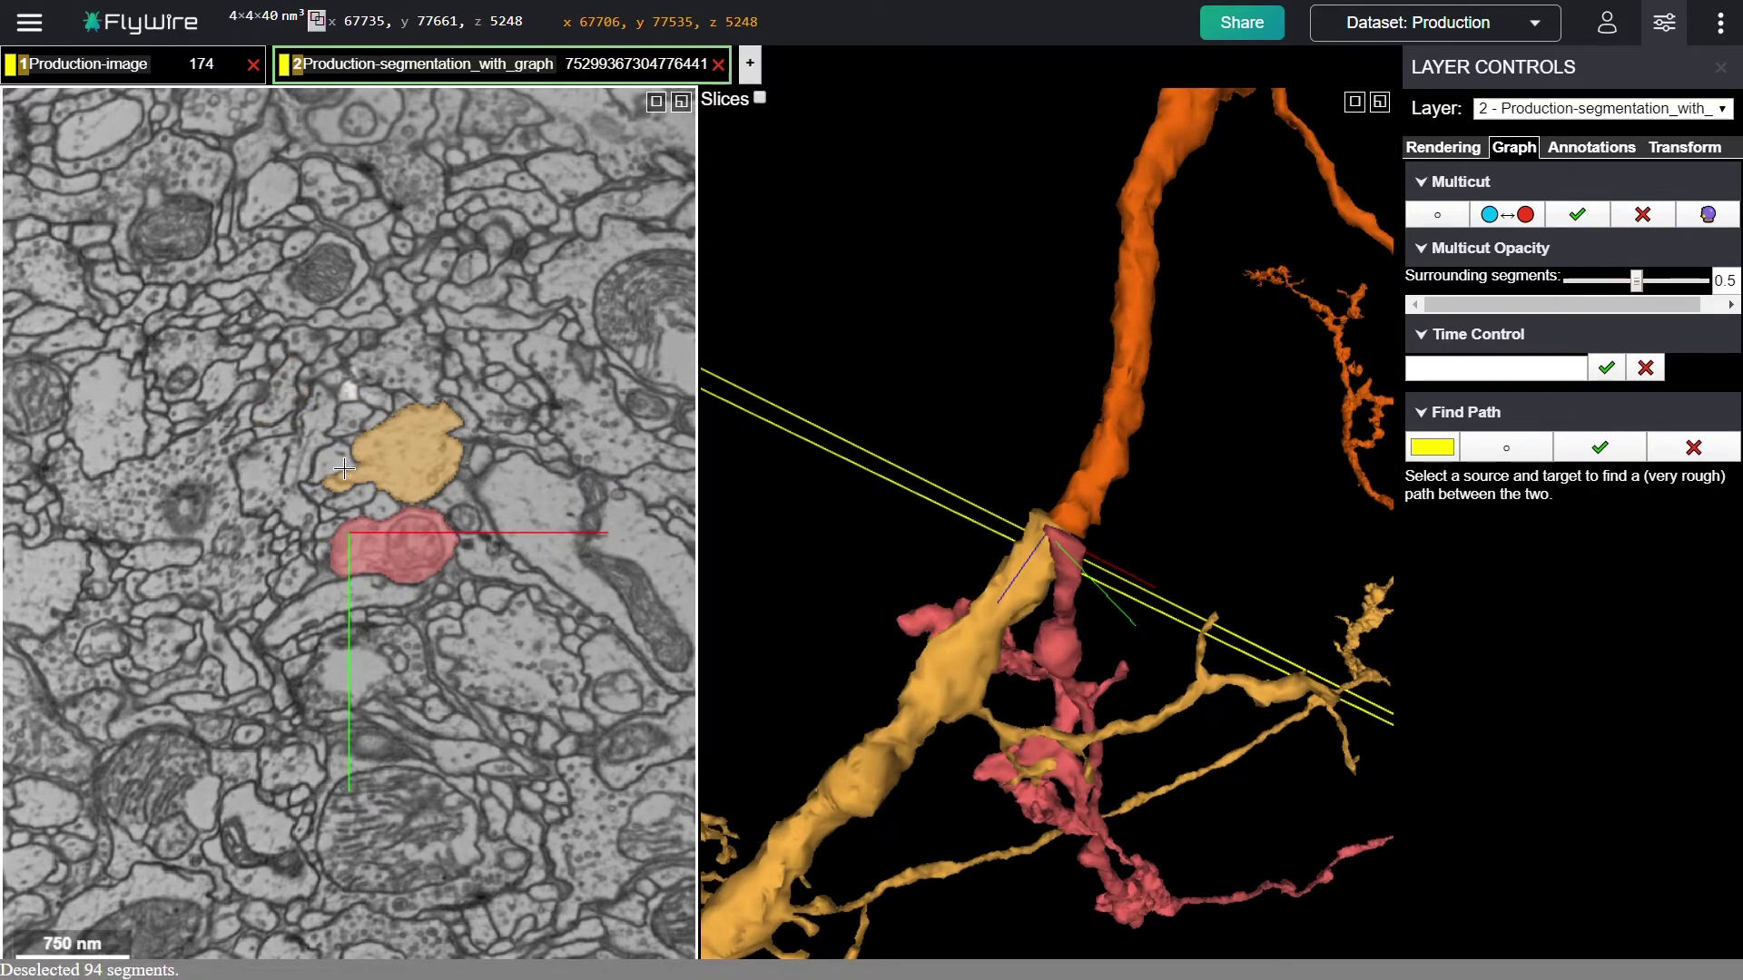
{"action": "double_click", "coordinate": [424, 386]}
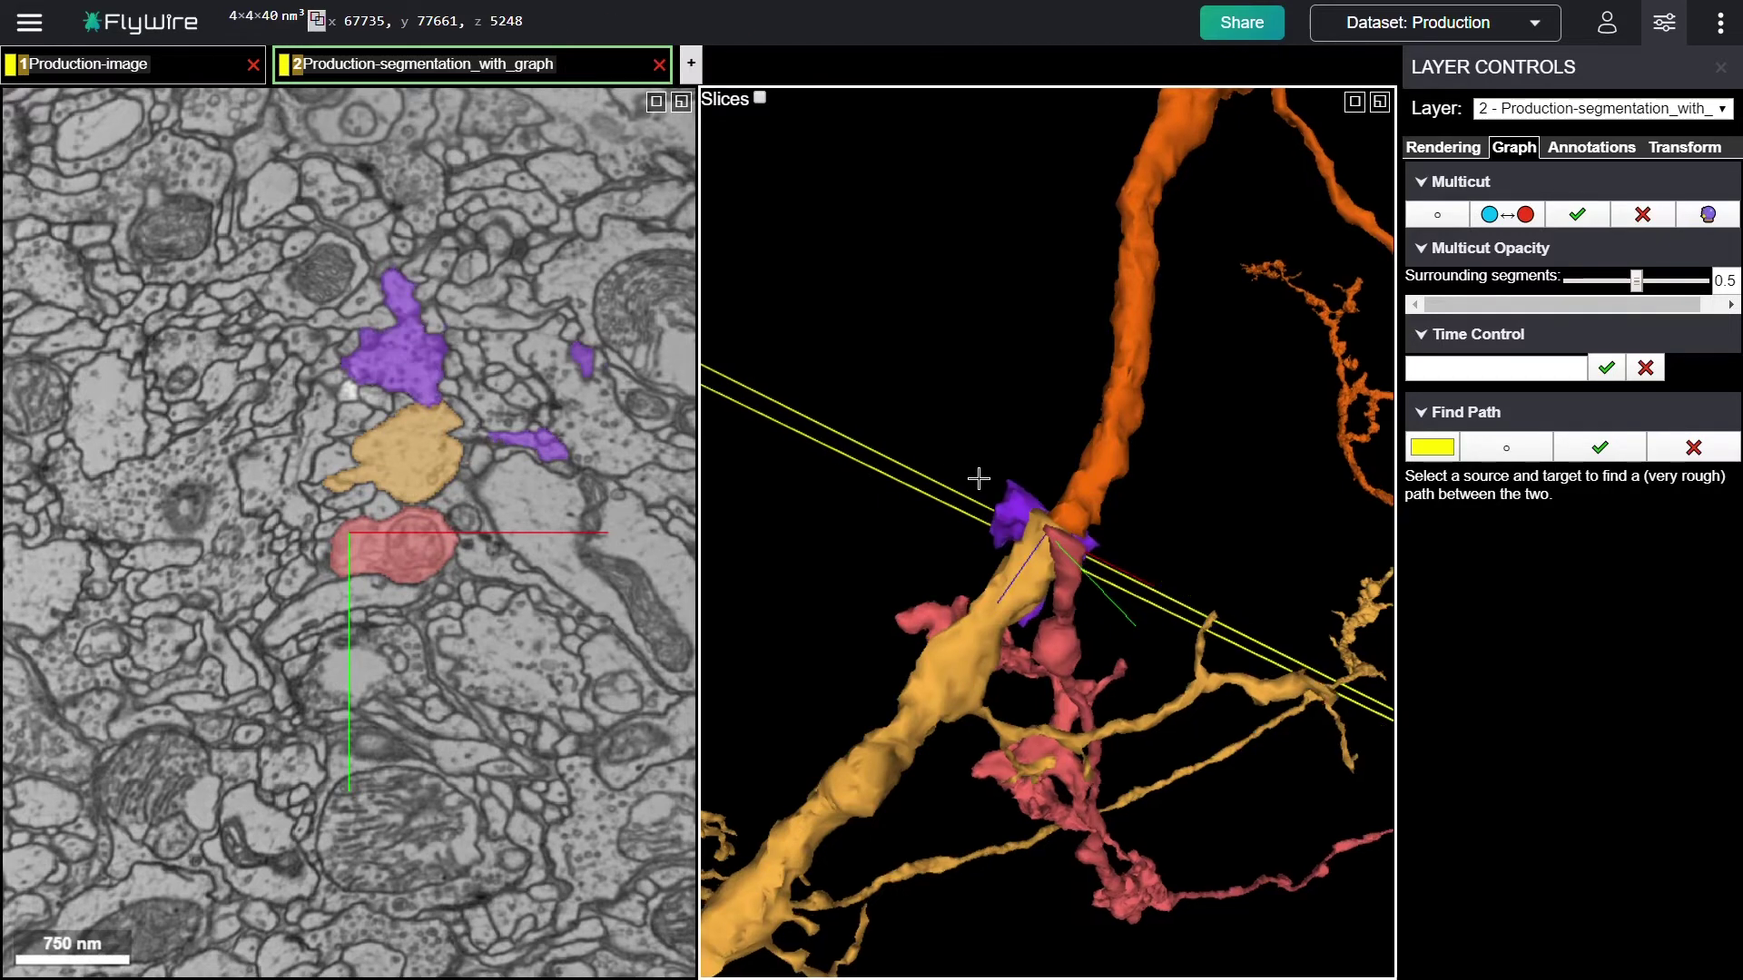
{"action": "left_click_drag", "start_coordinate": [1180, 599], "coordinate": [1299, 638]}
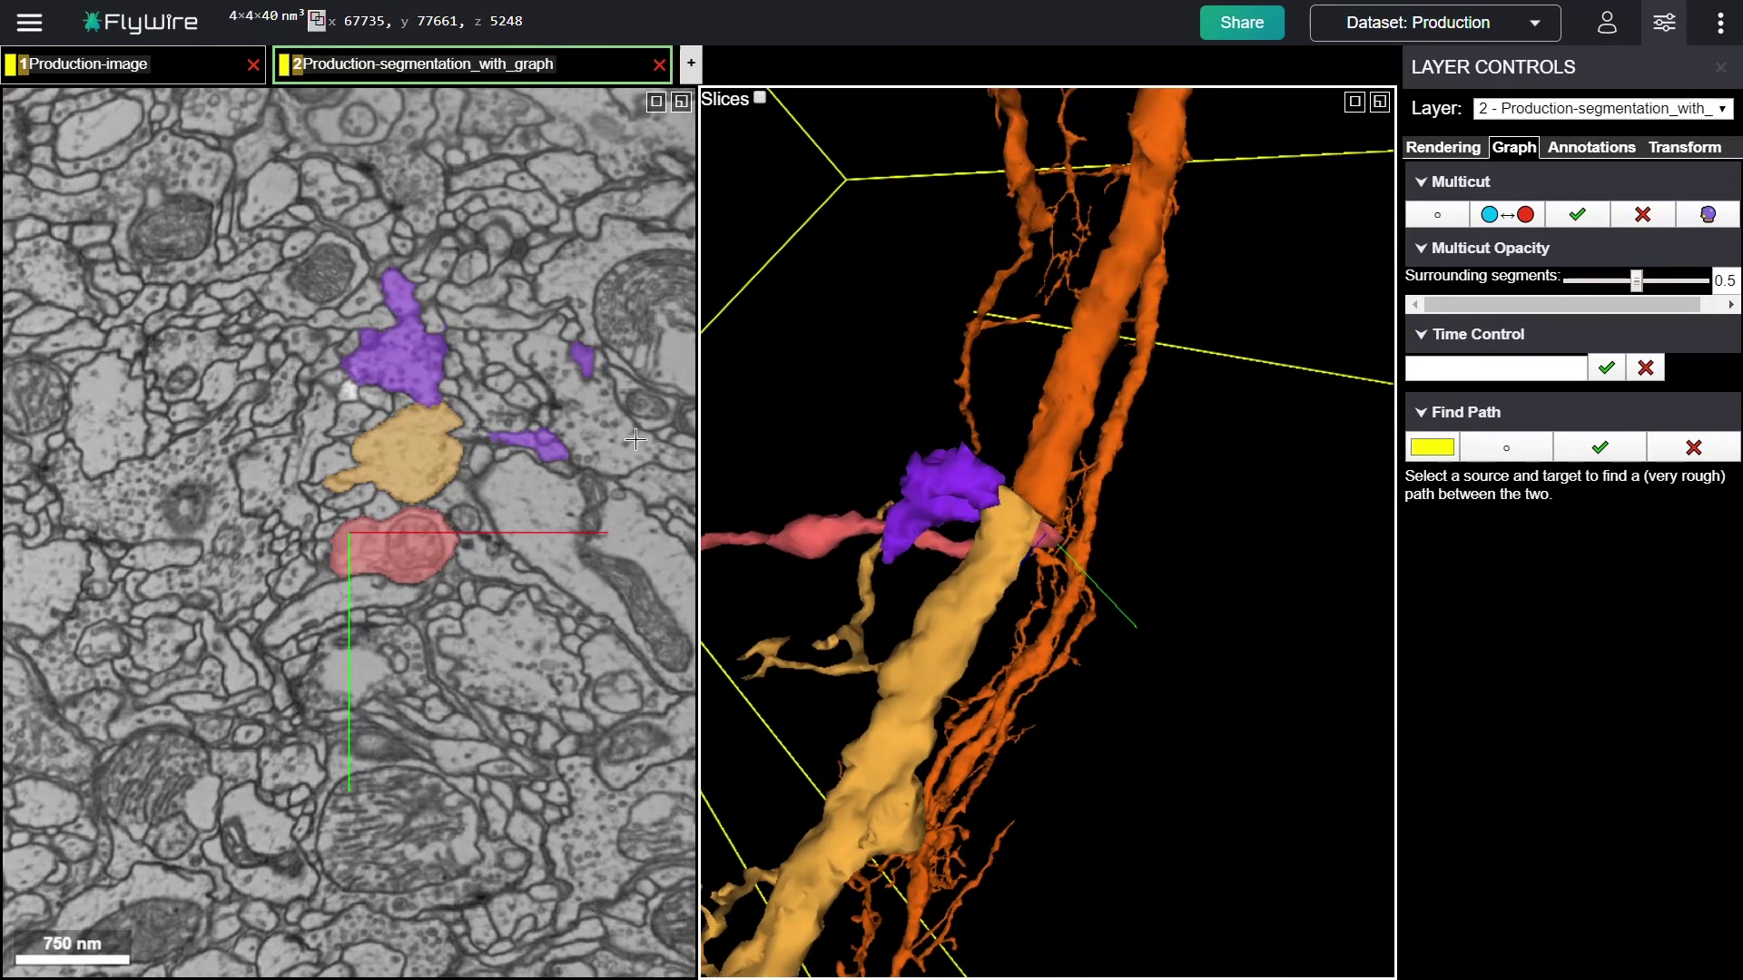
- Hide the purple fragment, and show the small pink neighbour below the yellow segment to check its shape in 3D before hiding it again
{"action": "double_click", "coordinate": [426, 370]}
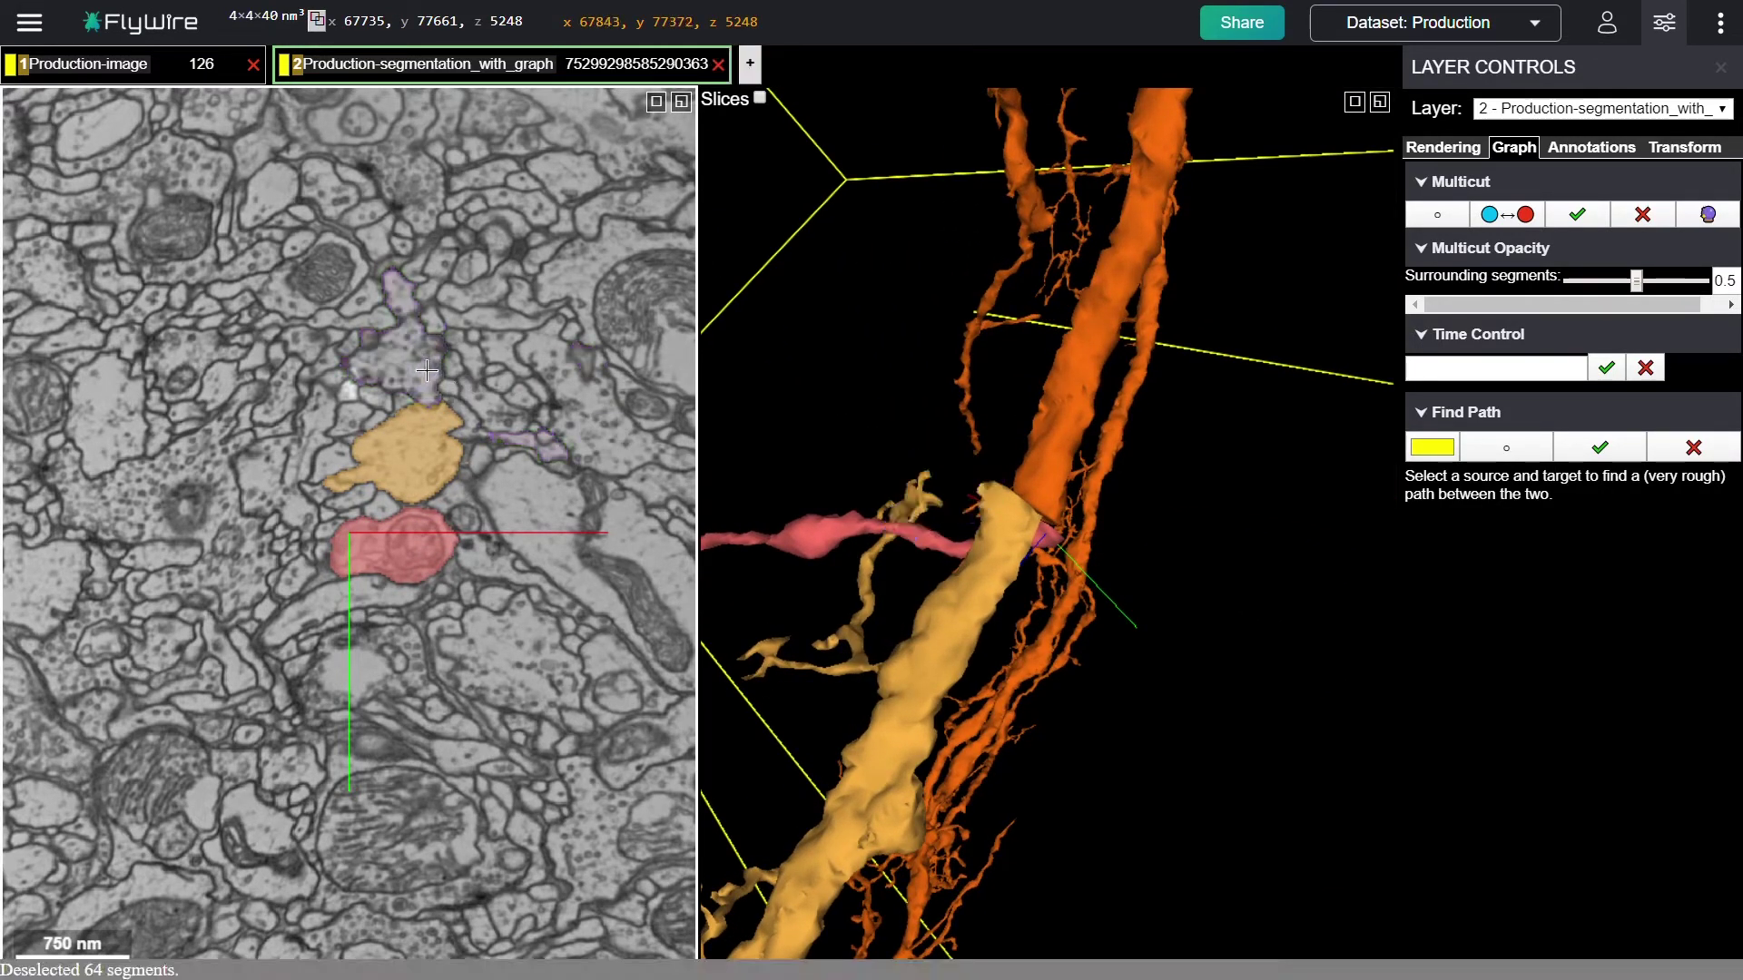
{"action": "double_click", "coordinate": [376, 506]}
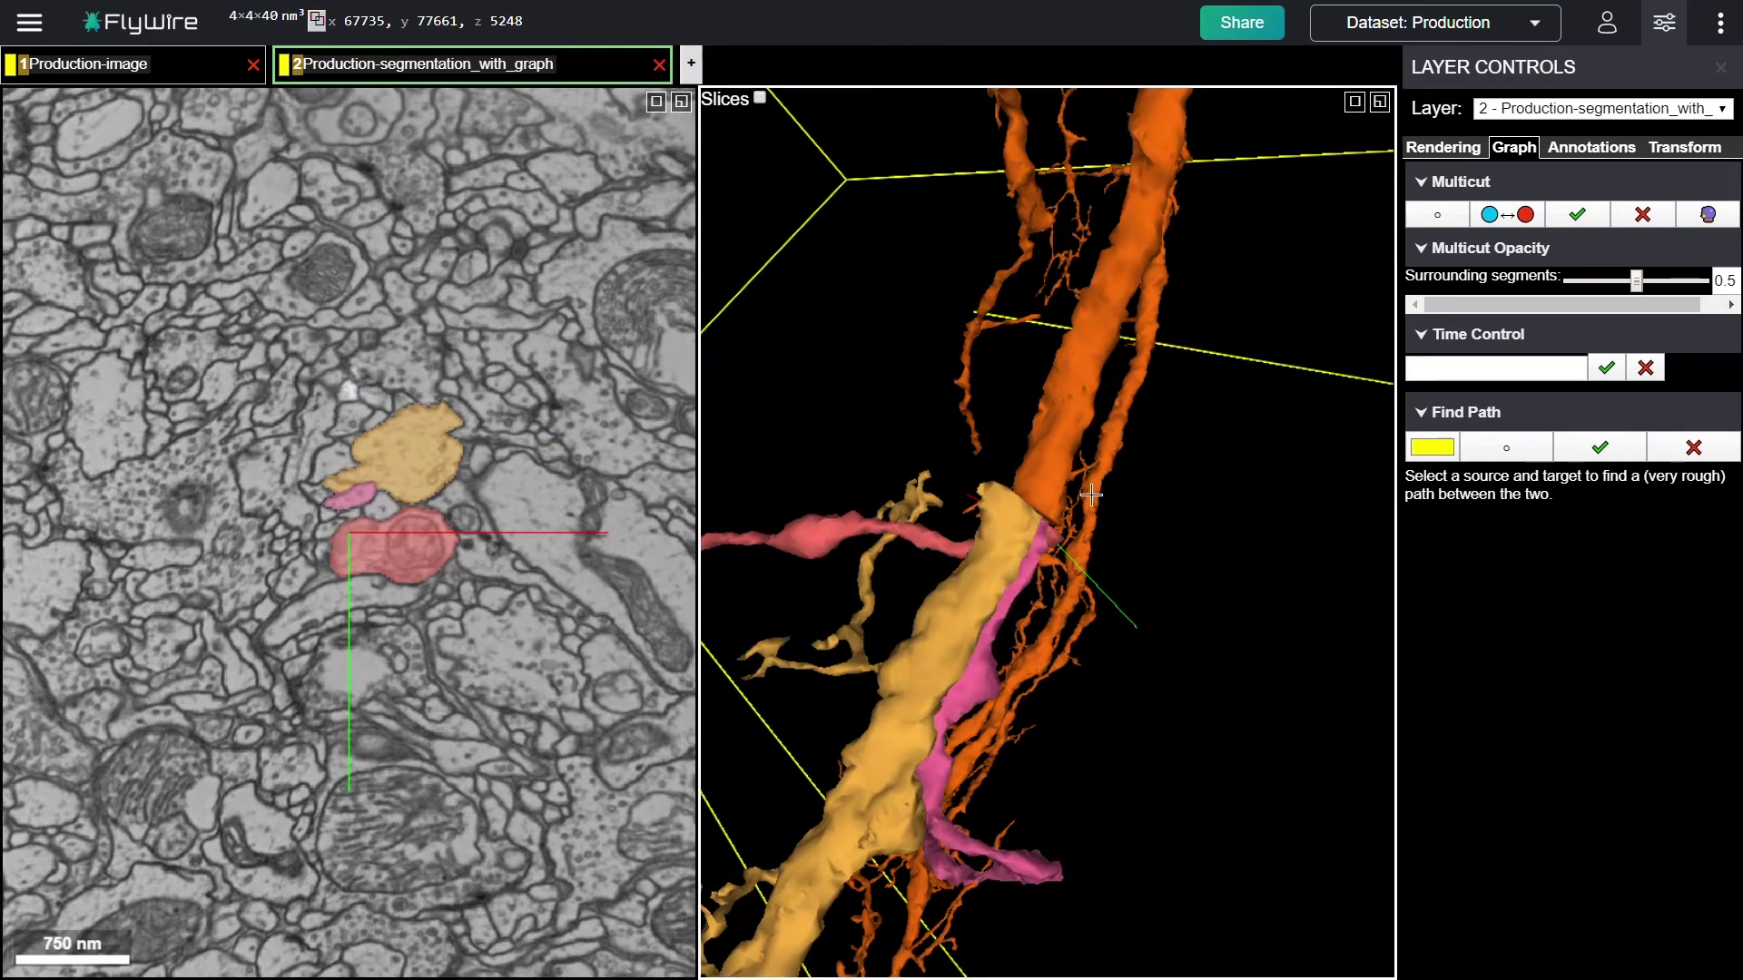
{"action": "left_click_drag", "start_coordinate": [1113, 506], "coordinate": [908, 426]}
{"action": "left_click_drag", "start_coordinate": [1172, 538], "coordinate": [1096, 500]}
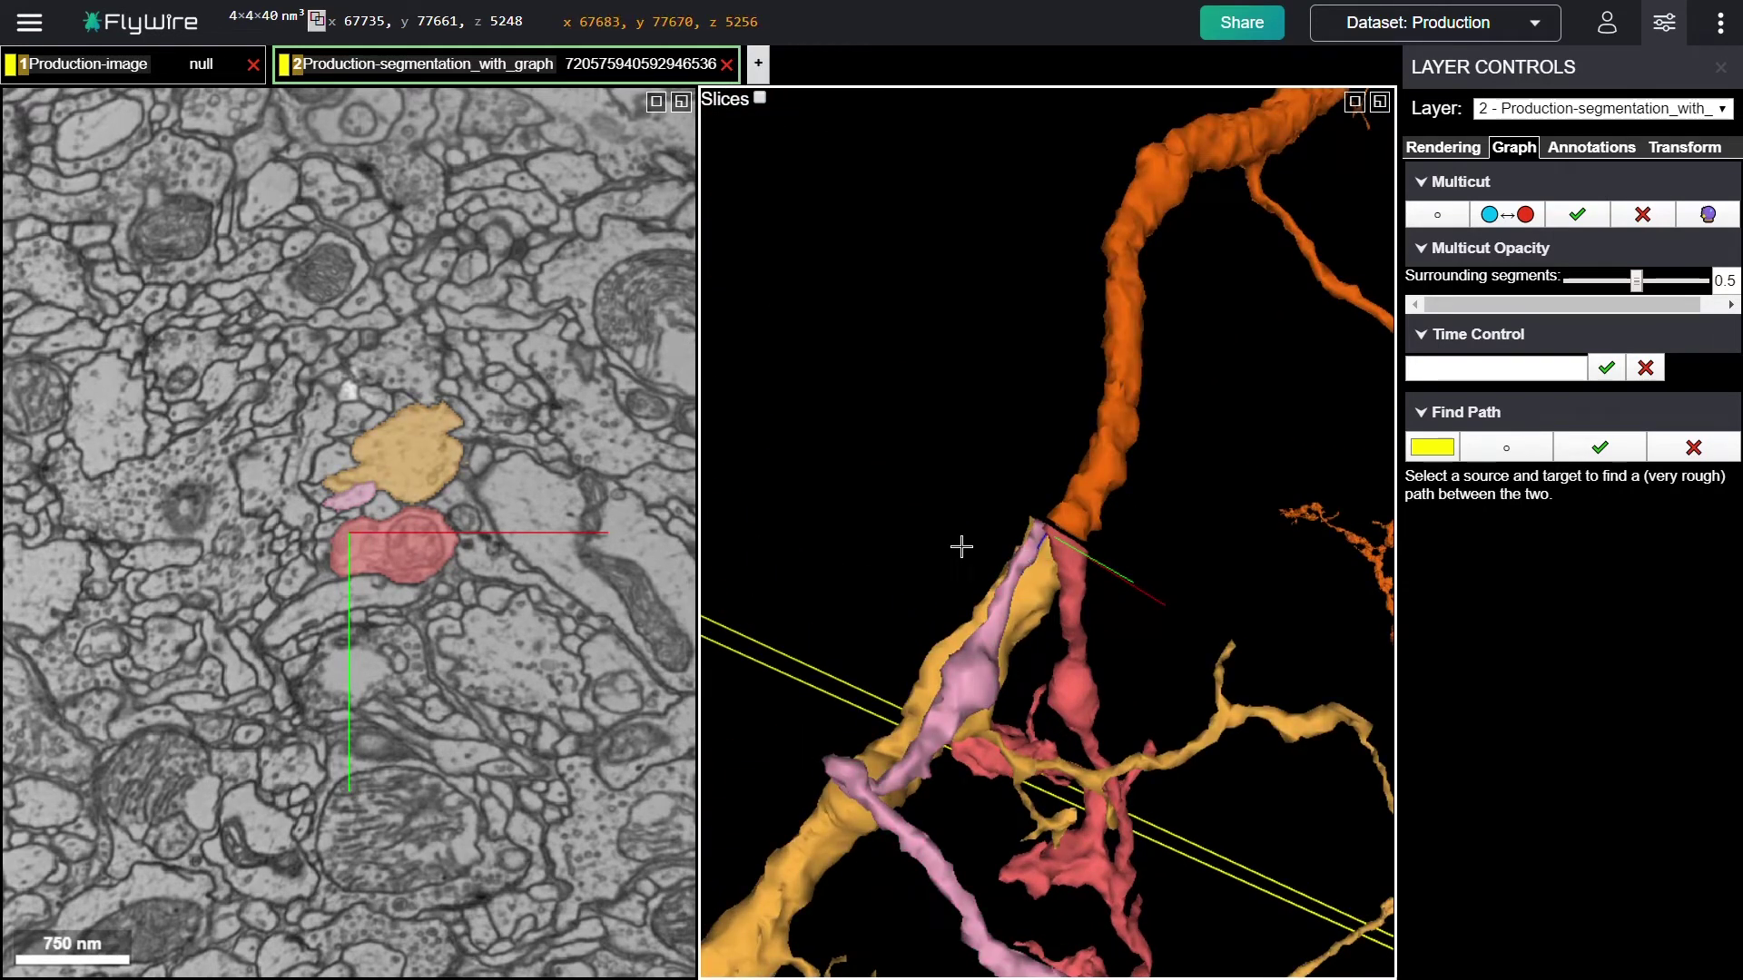
{"action": "double_click", "coordinate": [357, 516]}
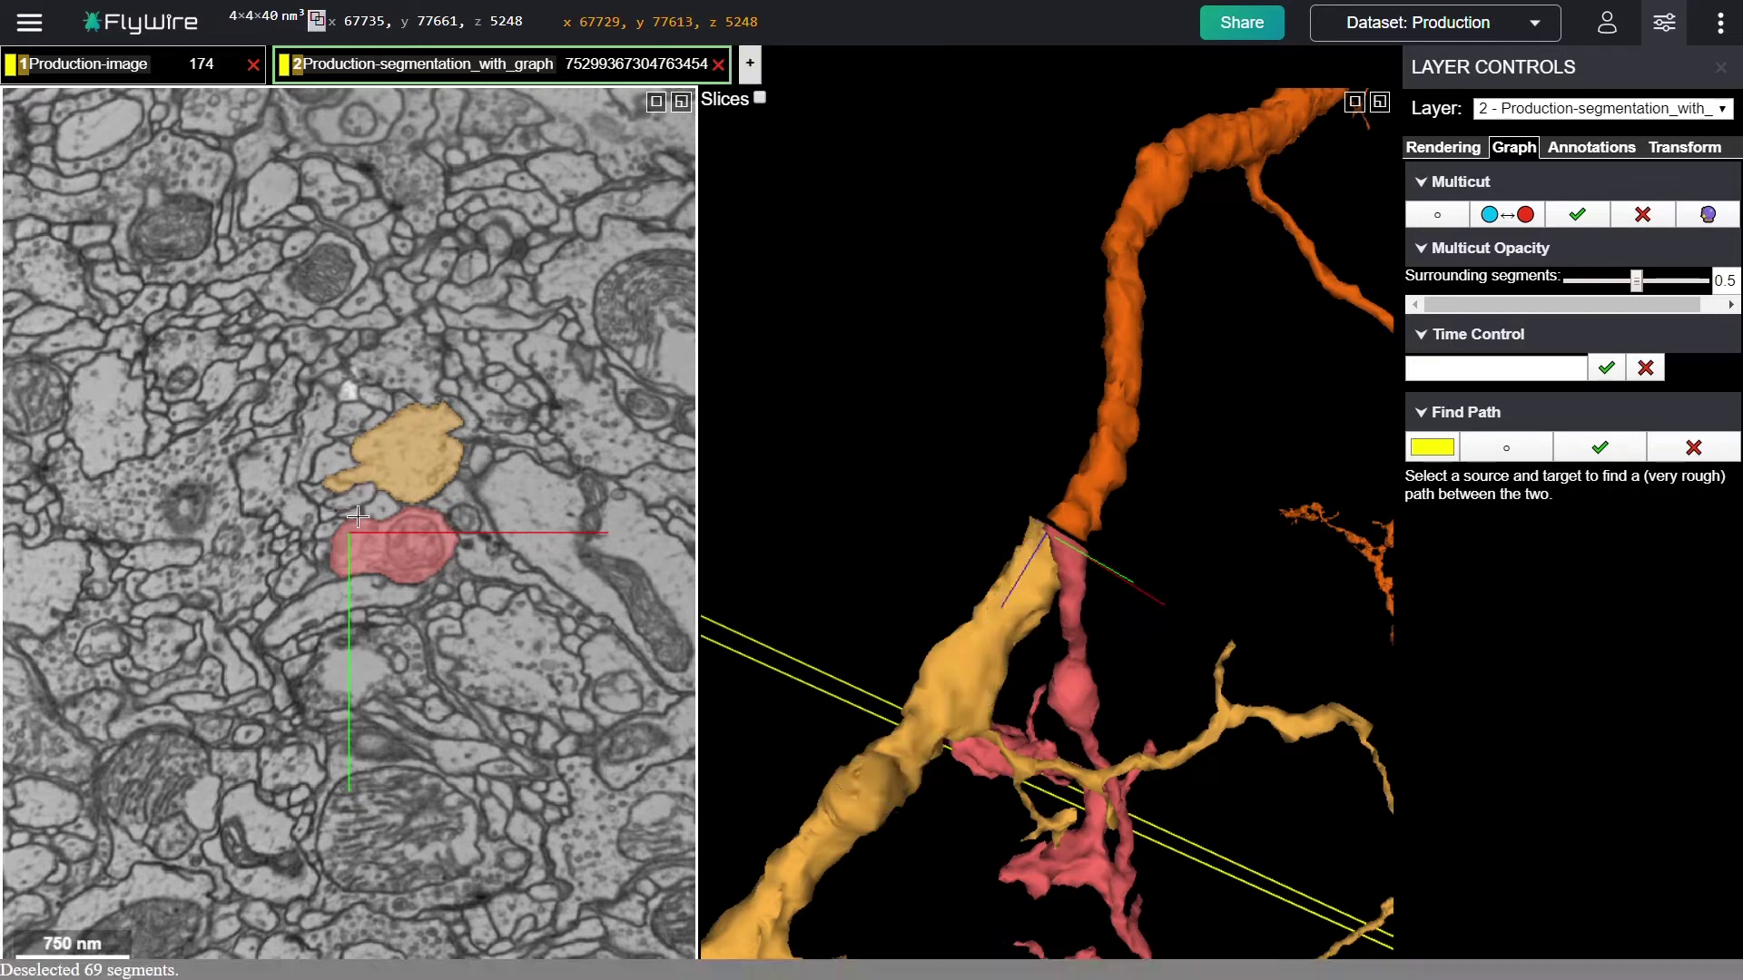
- Hide the red mitochondrion-containing segment and merge the yellow segment with the orange neuron at the thick branch's cut end
{"action": "double_click", "coordinate": [386, 545]}
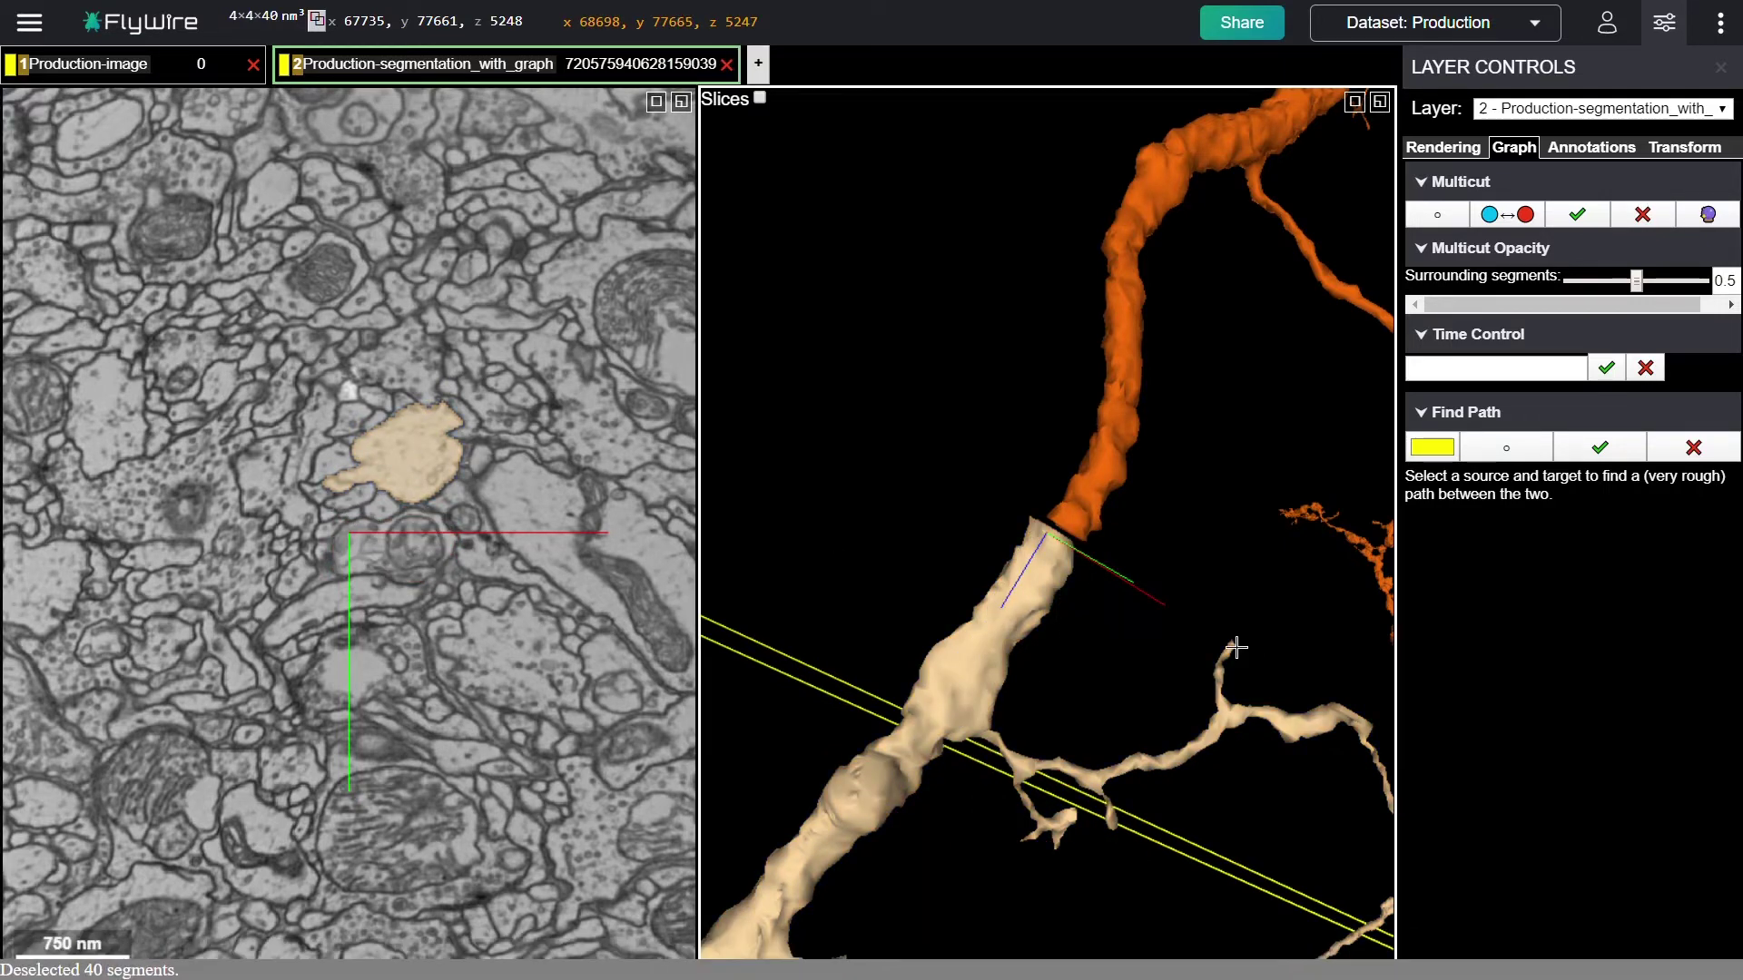
{"action": "left_click_drag", "start_coordinate": [1105, 653], "coordinate": [1262, 726]}
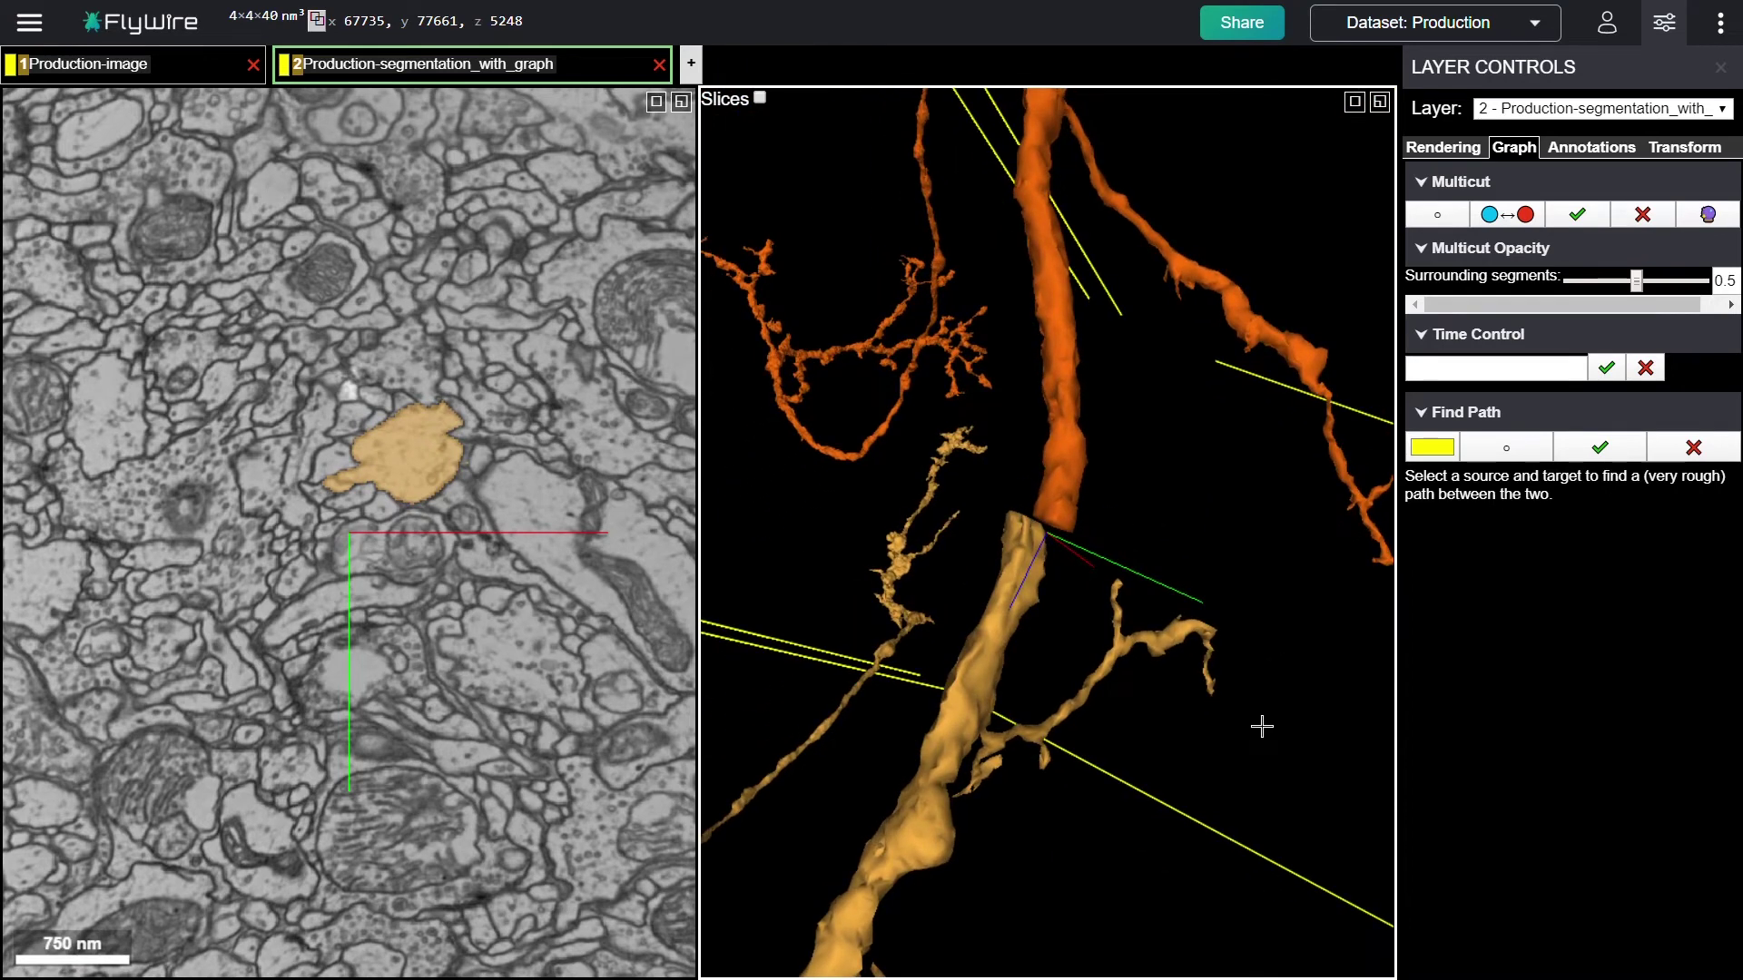
{"action": "key", "text": "m"}
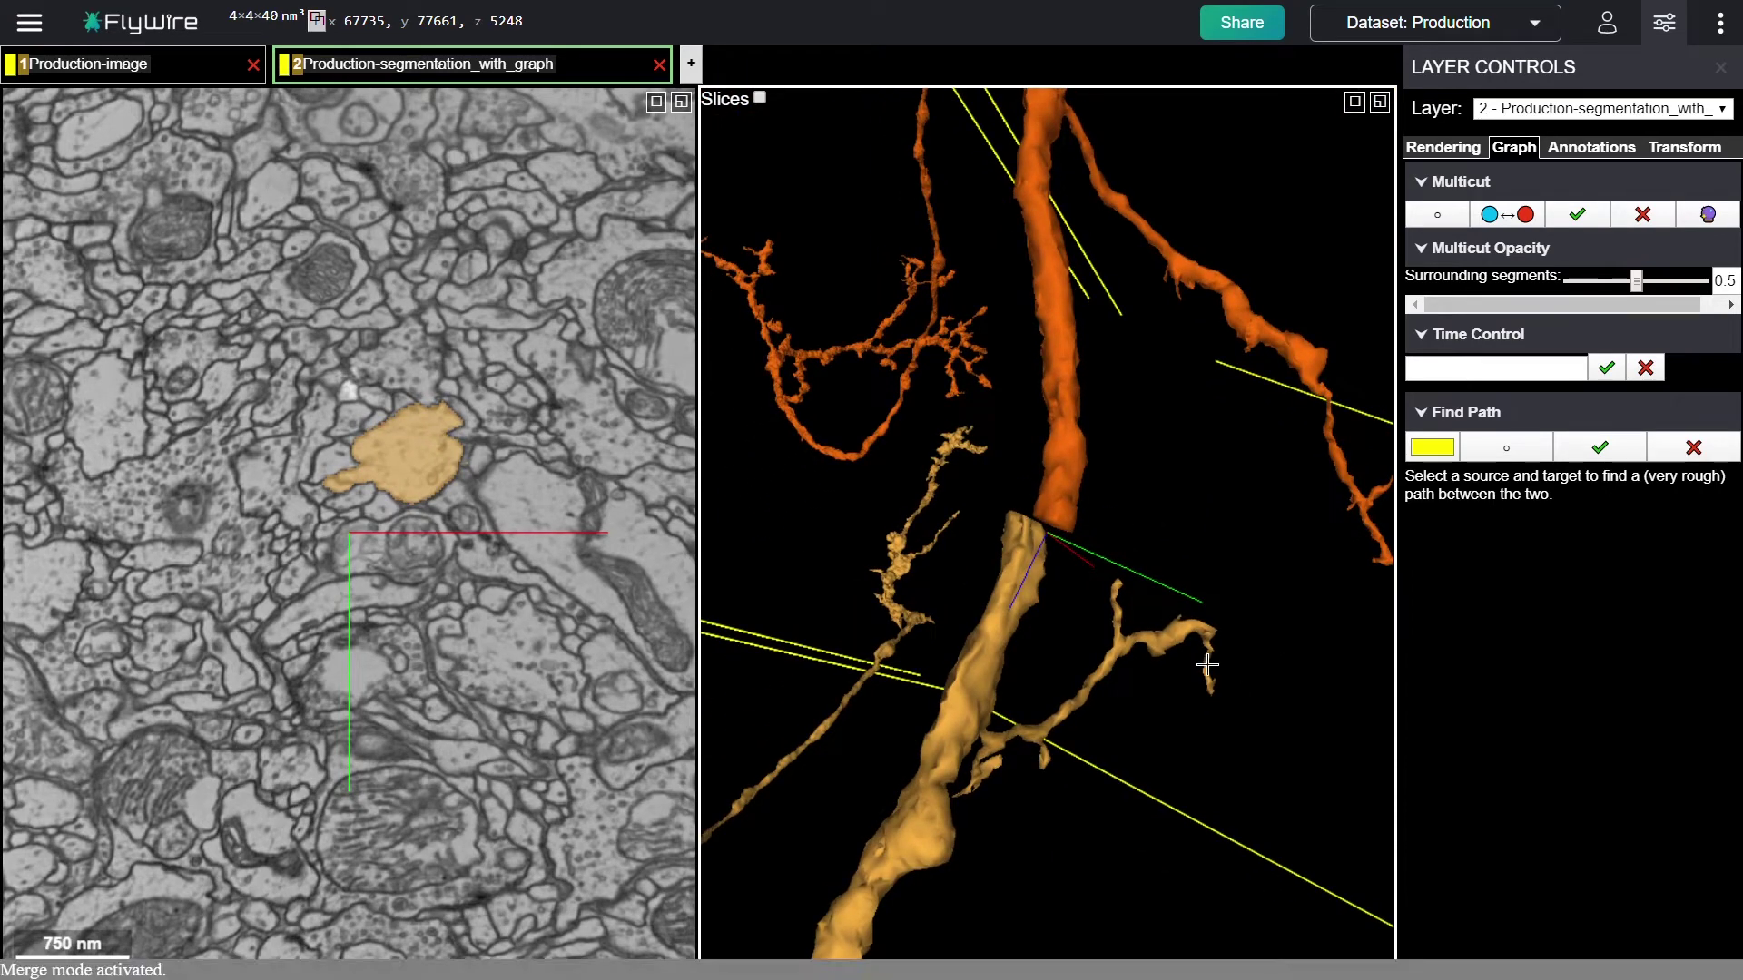
{"action": "left_click", "coordinate": [1040, 556], "text": "shift"}
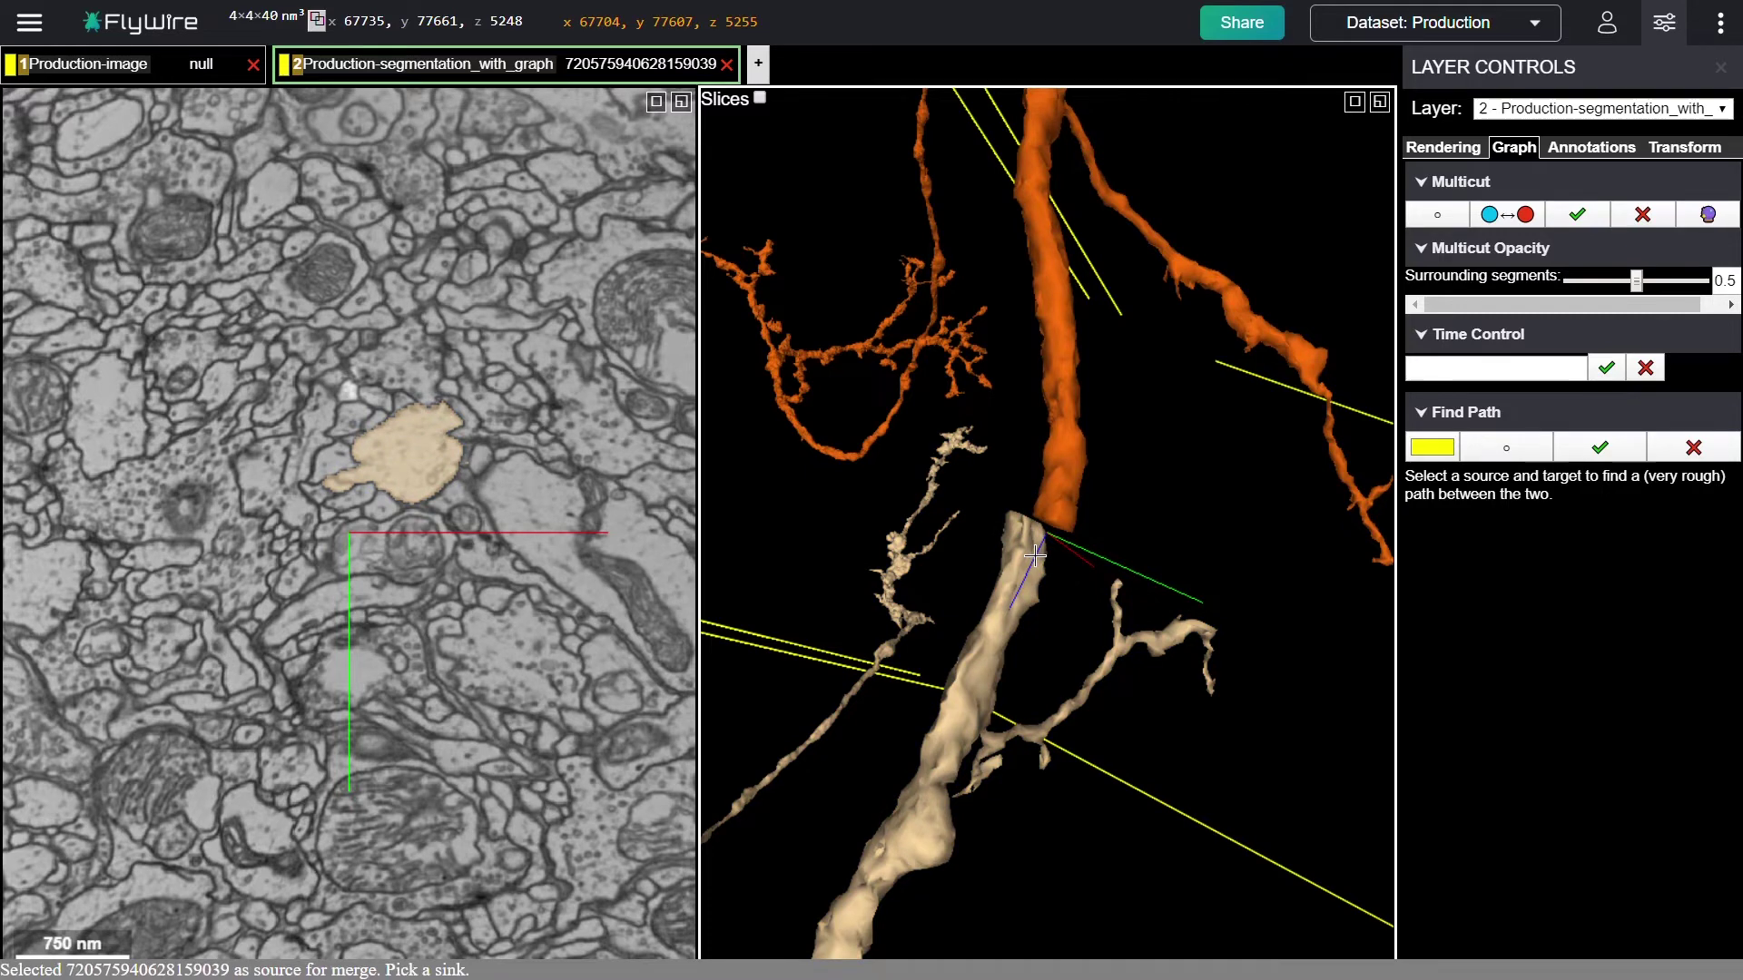
{"action": "left_click", "coordinate": [1080, 514], "text": "shift"}
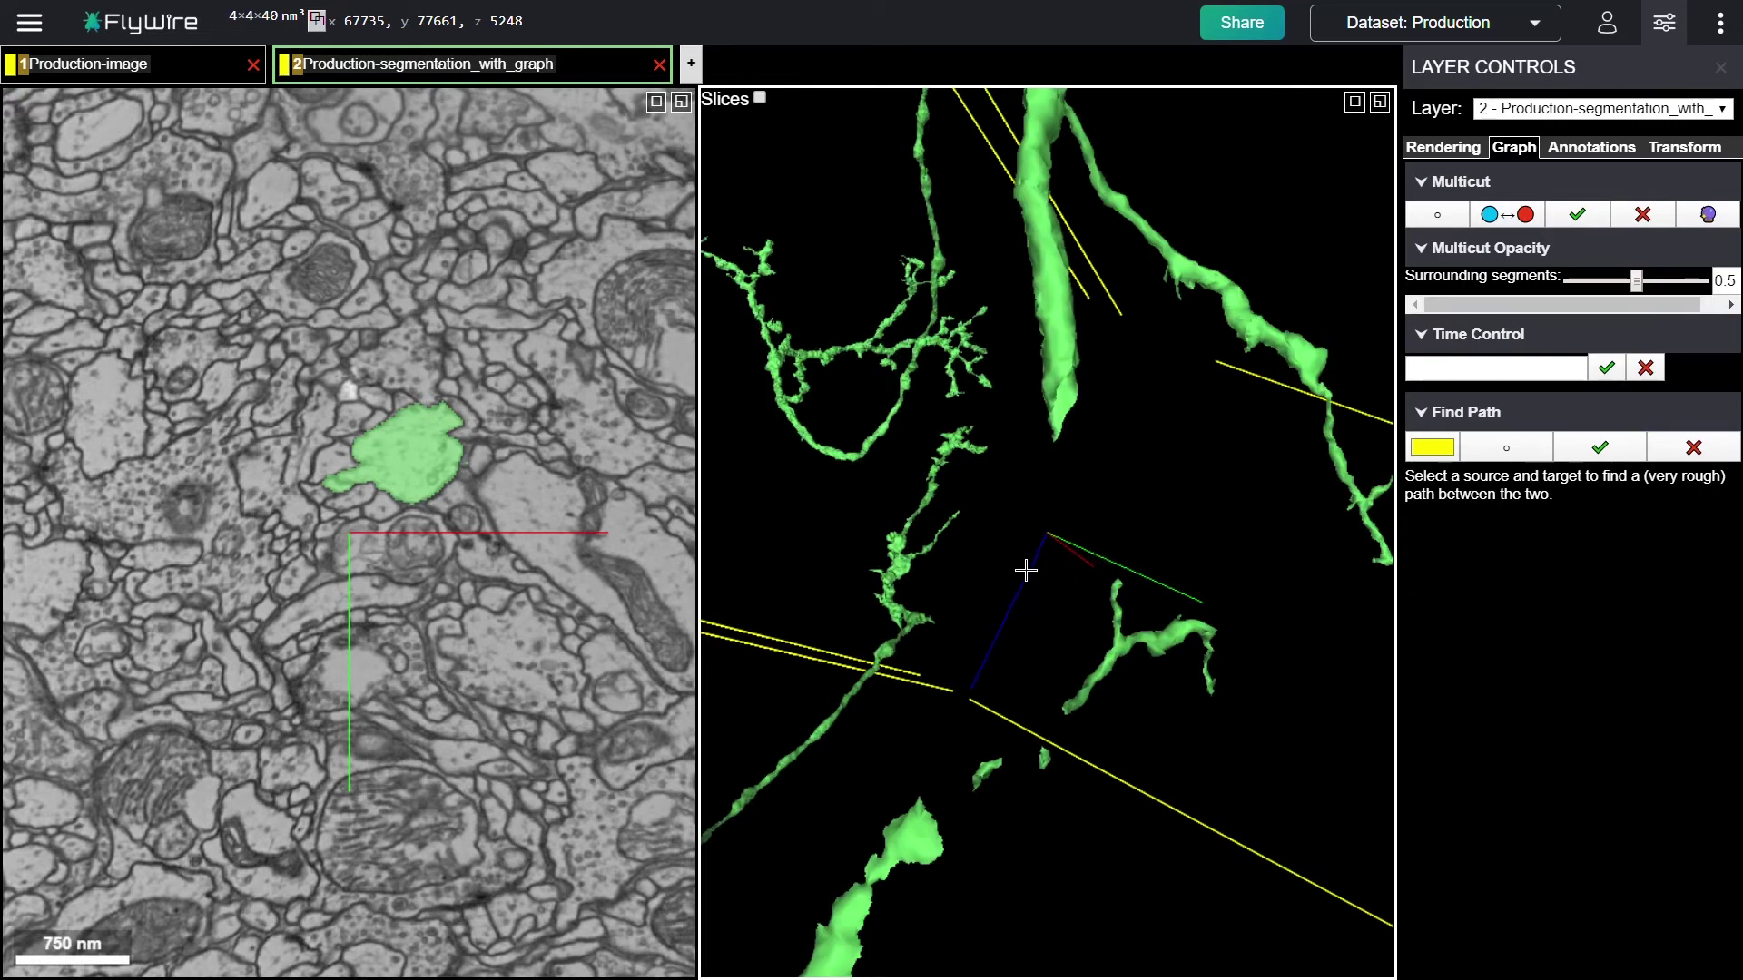
- Inspect the merged neuron in 3D, from the join on the thick branch out to the whole arbor and back to the side branches
{"action": "scroll", "coordinate": [1024, 681], "scroll_direction": "up", "scroll_amount": 3}
{"action": "left_click_drag", "start_coordinate": [1024, 681], "coordinate": [903, 490]}
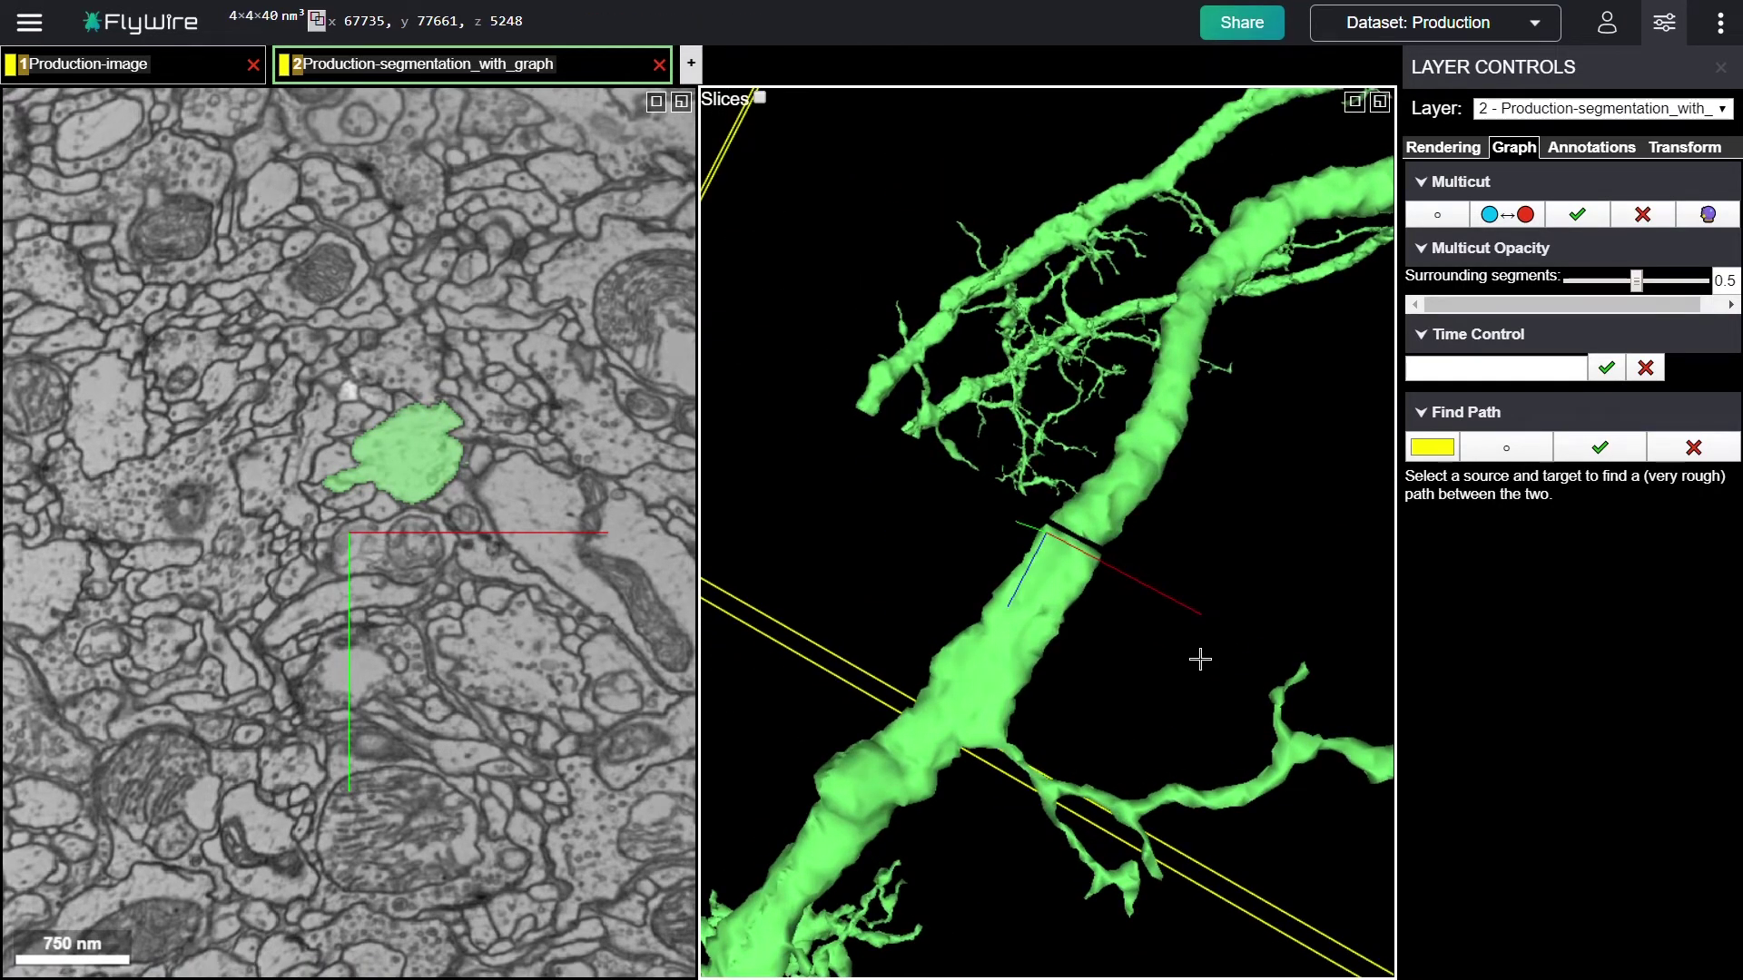
{"action": "scroll", "coordinate": [1200, 660], "scroll_direction": "down", "scroll_amount": 5}
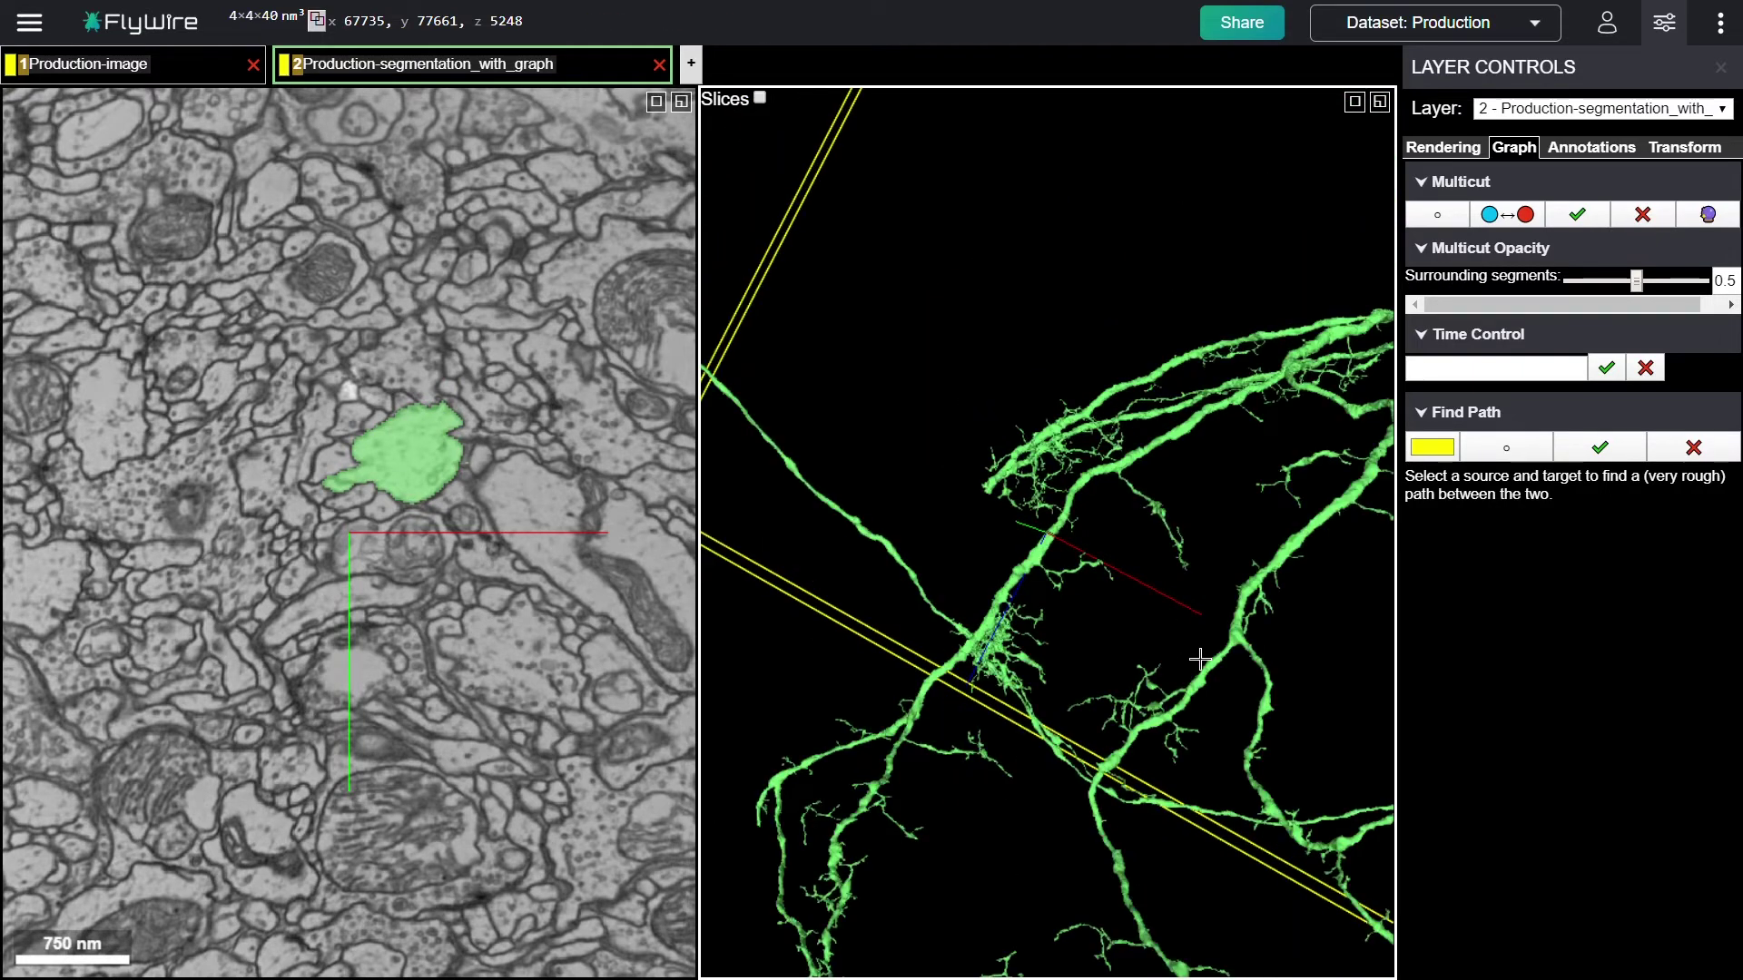
{"action": "scroll", "coordinate": [1200, 660], "scroll_direction": "down", "scroll_amount": 3}
{"action": "left_click_drag", "start_coordinate": [1213, 556], "coordinate": [1358, 836]}
{"action": "left_click_drag", "start_coordinate": [1153, 638], "coordinate": [1199, 612]}
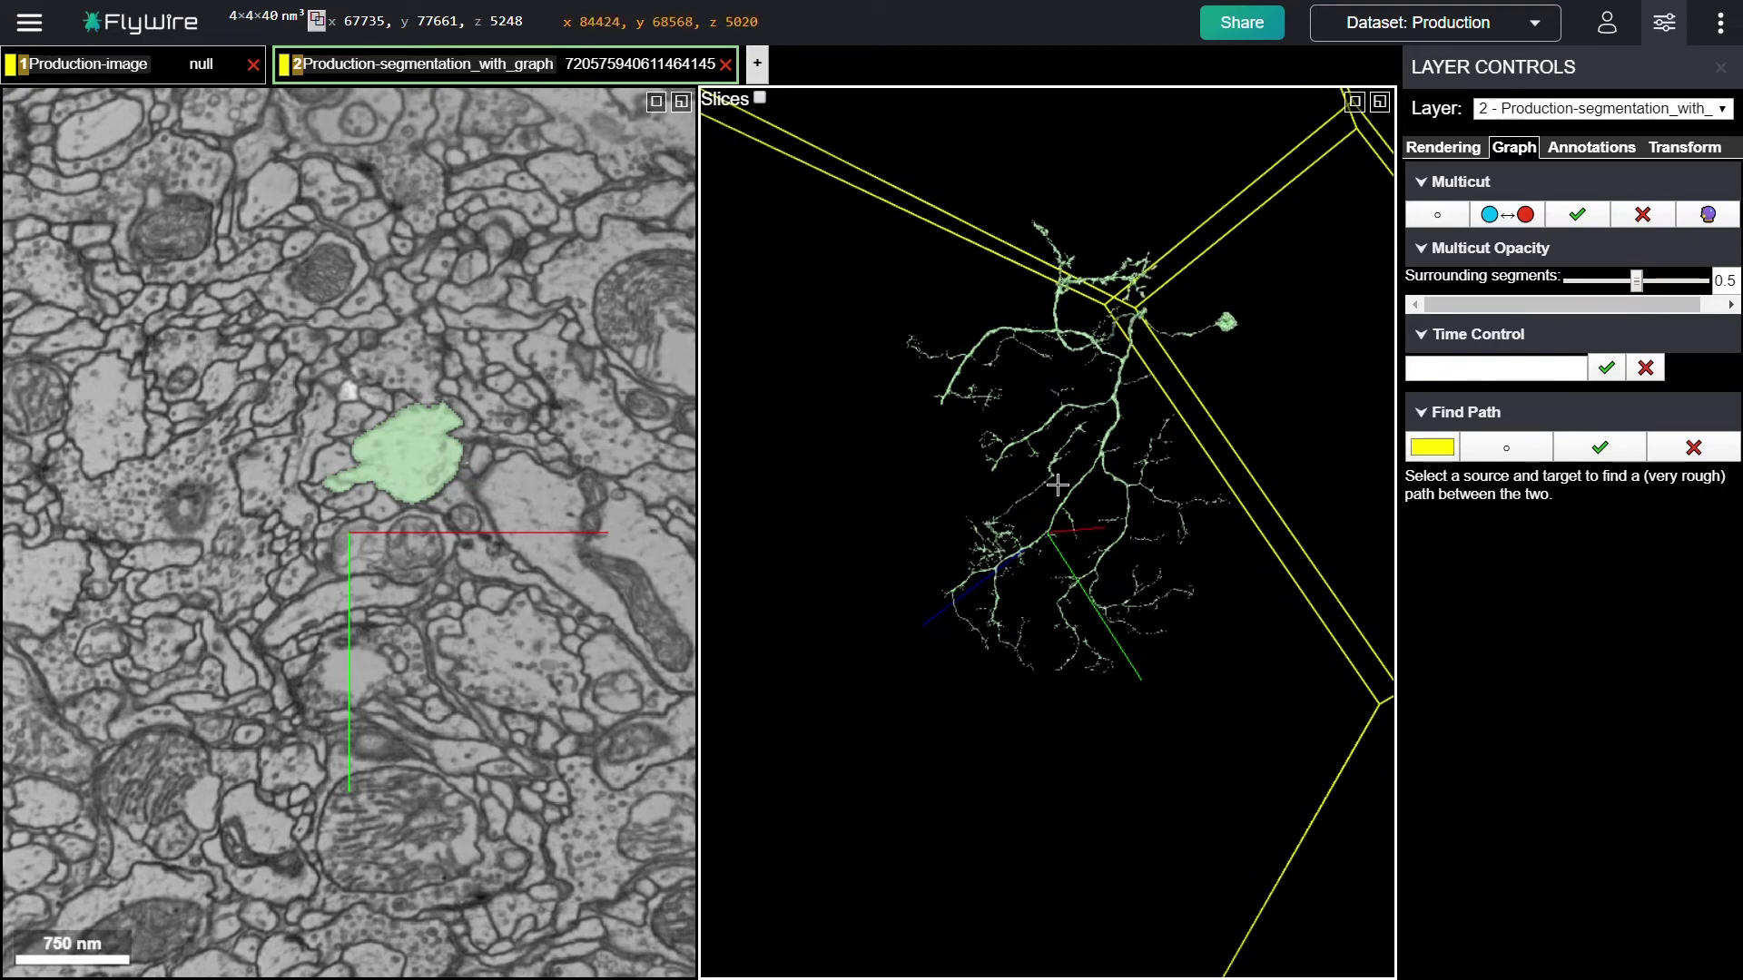
{"action": "left_click_drag", "start_coordinate": [1026, 534], "coordinate": [1106, 670]}
{"action": "scroll", "coordinate": [1059, 567], "scroll_direction": "up", "scroll_amount": 5}
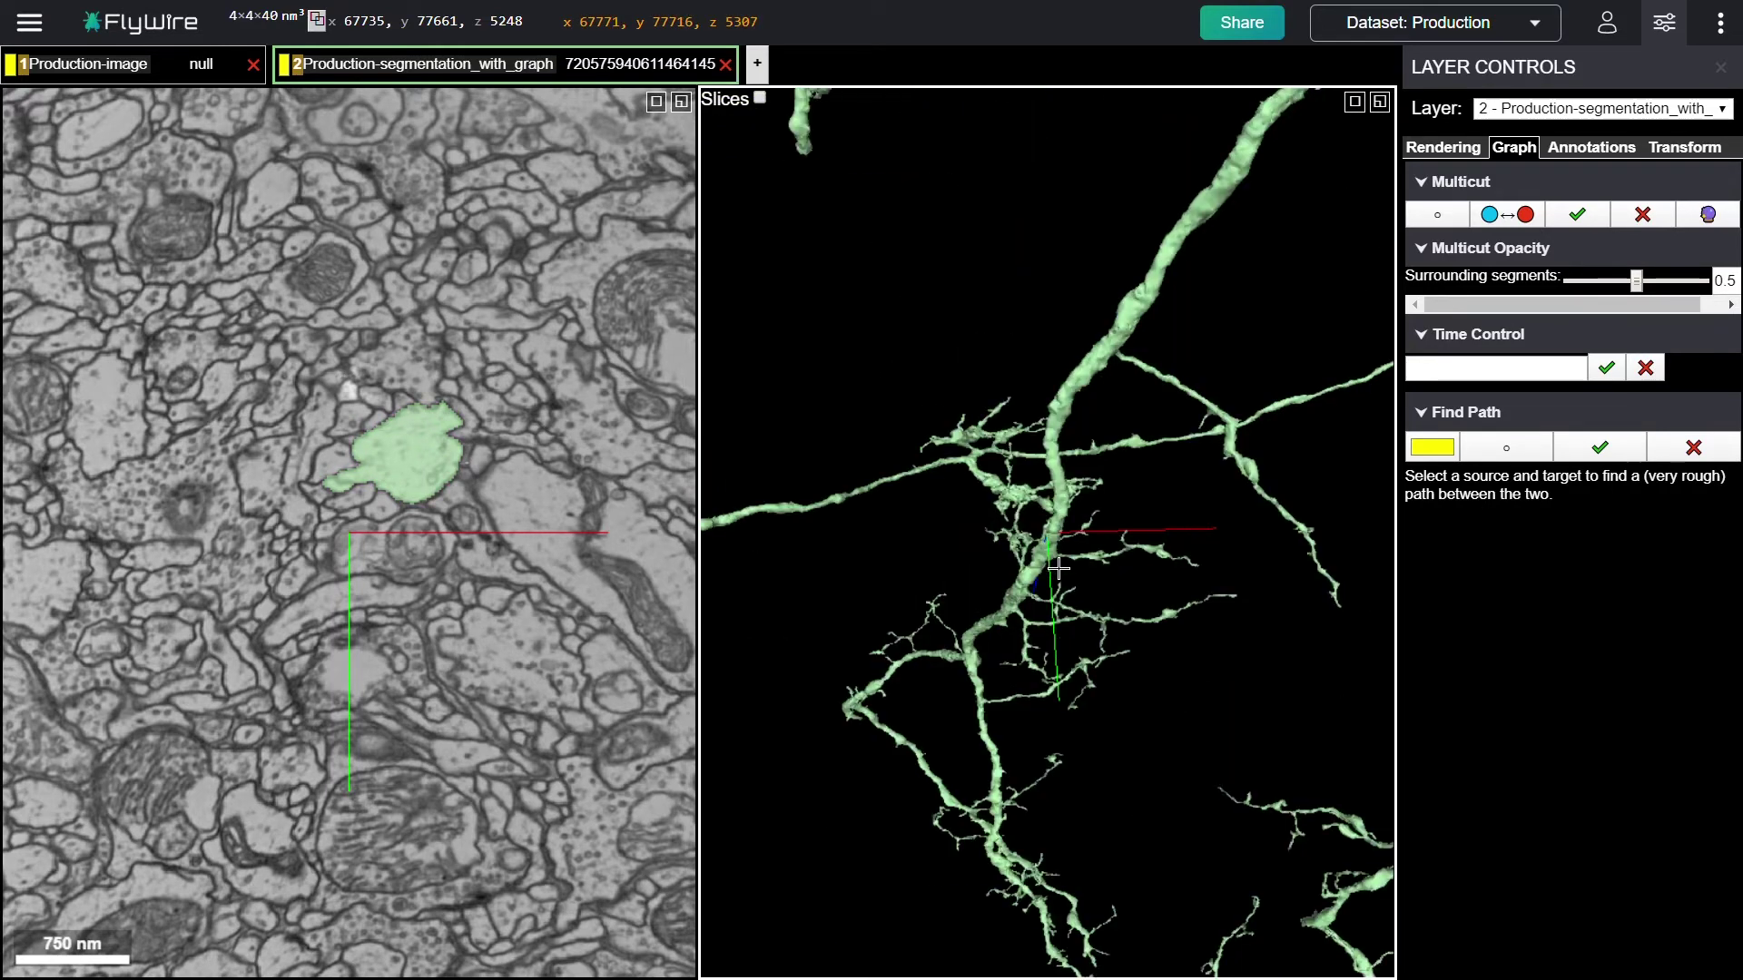
{"action": "left_click_drag", "start_coordinate": [1059, 567], "coordinate": [1108, 623]}
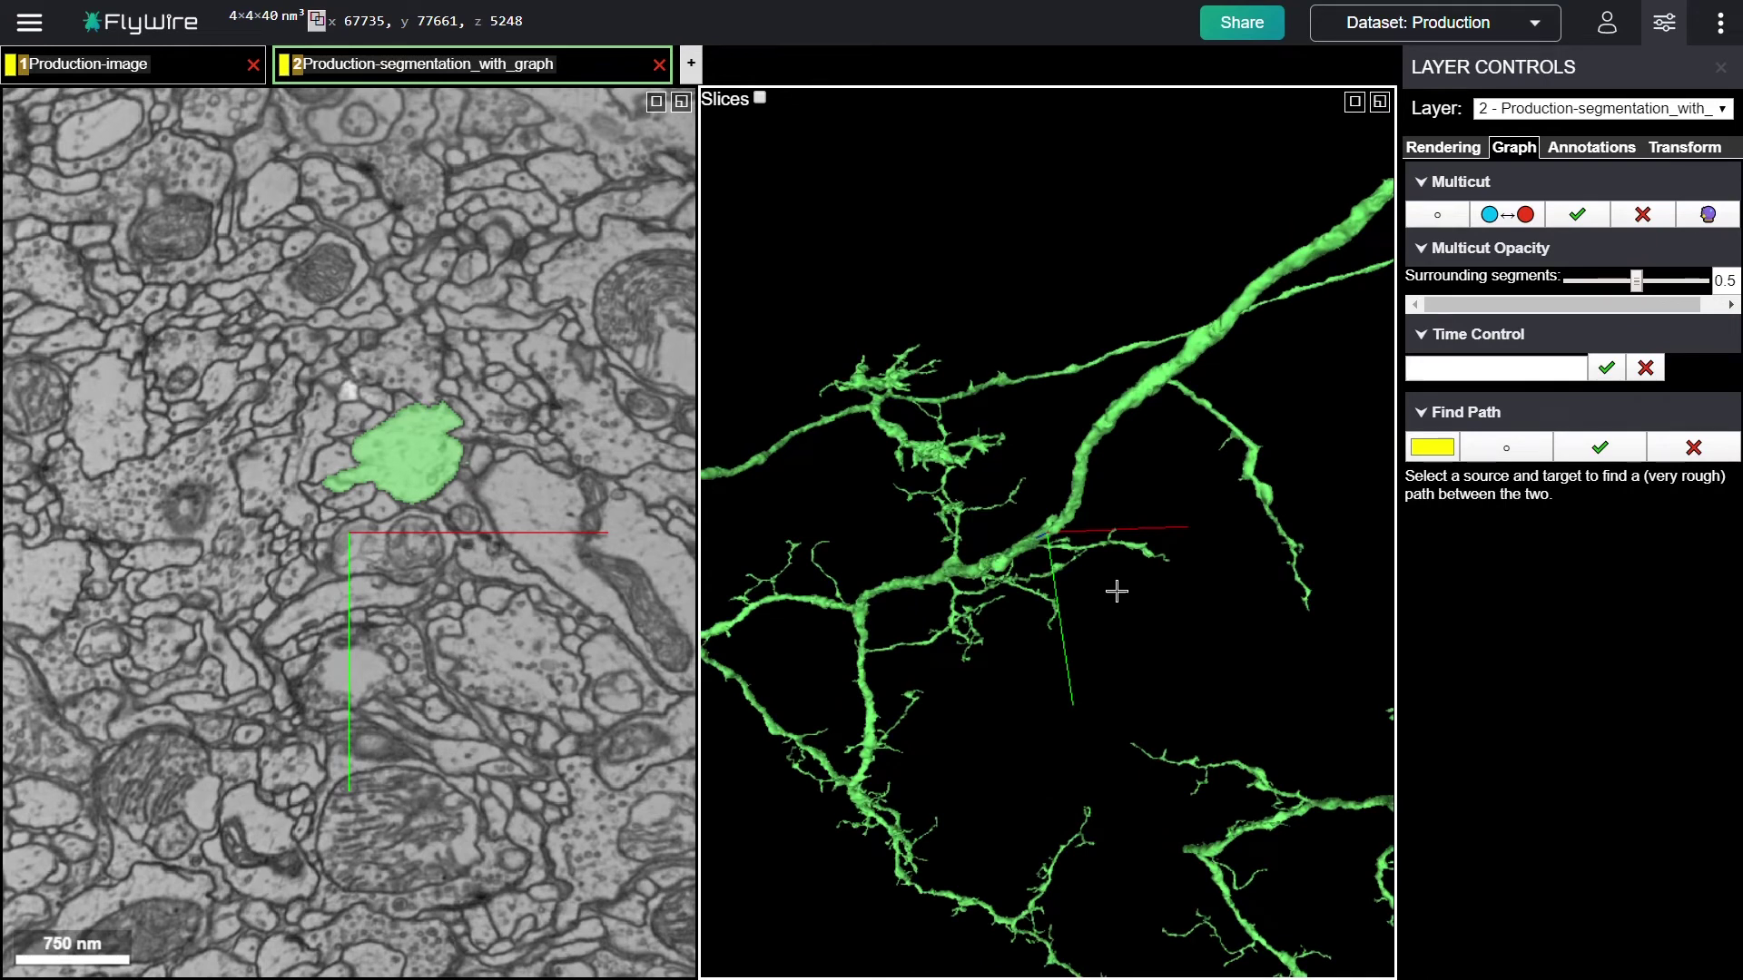
- Find a path from the thin neurite beyond the upper branch cluster (66413, 75080, 5559) to the thick backbone (67265, 77593, 5560)
{"action": "left_click", "coordinate": [1506, 448]}
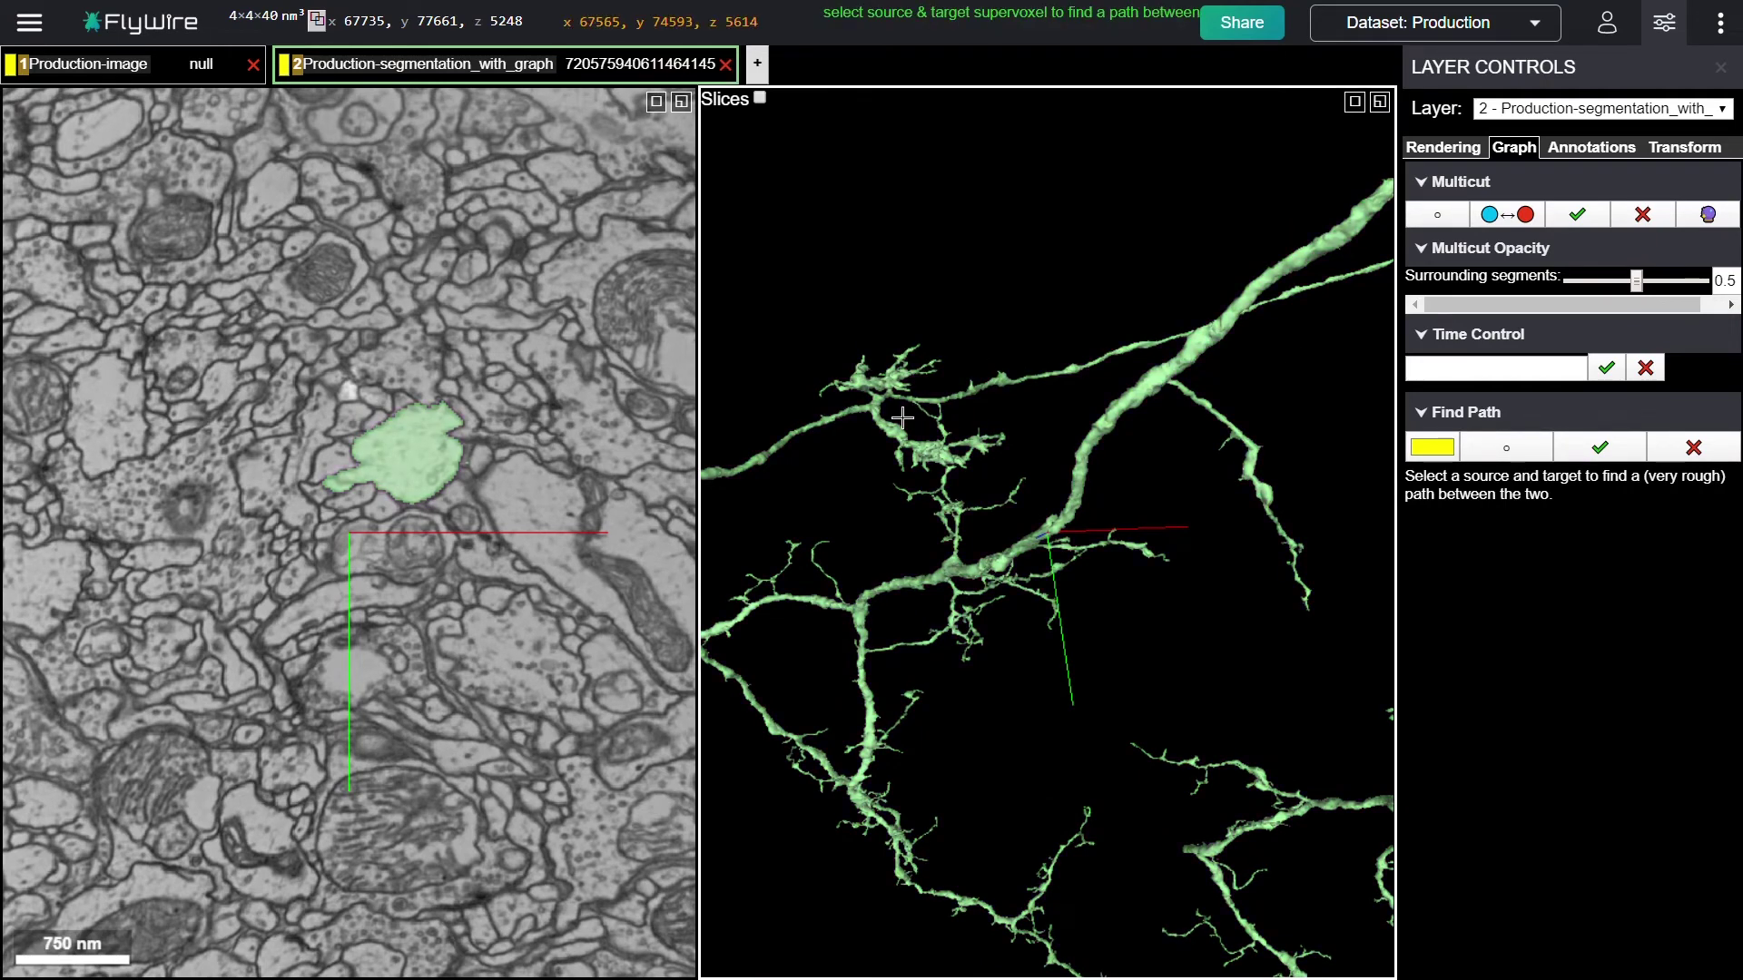
{"action": "left_click", "coordinate": [855, 427]}
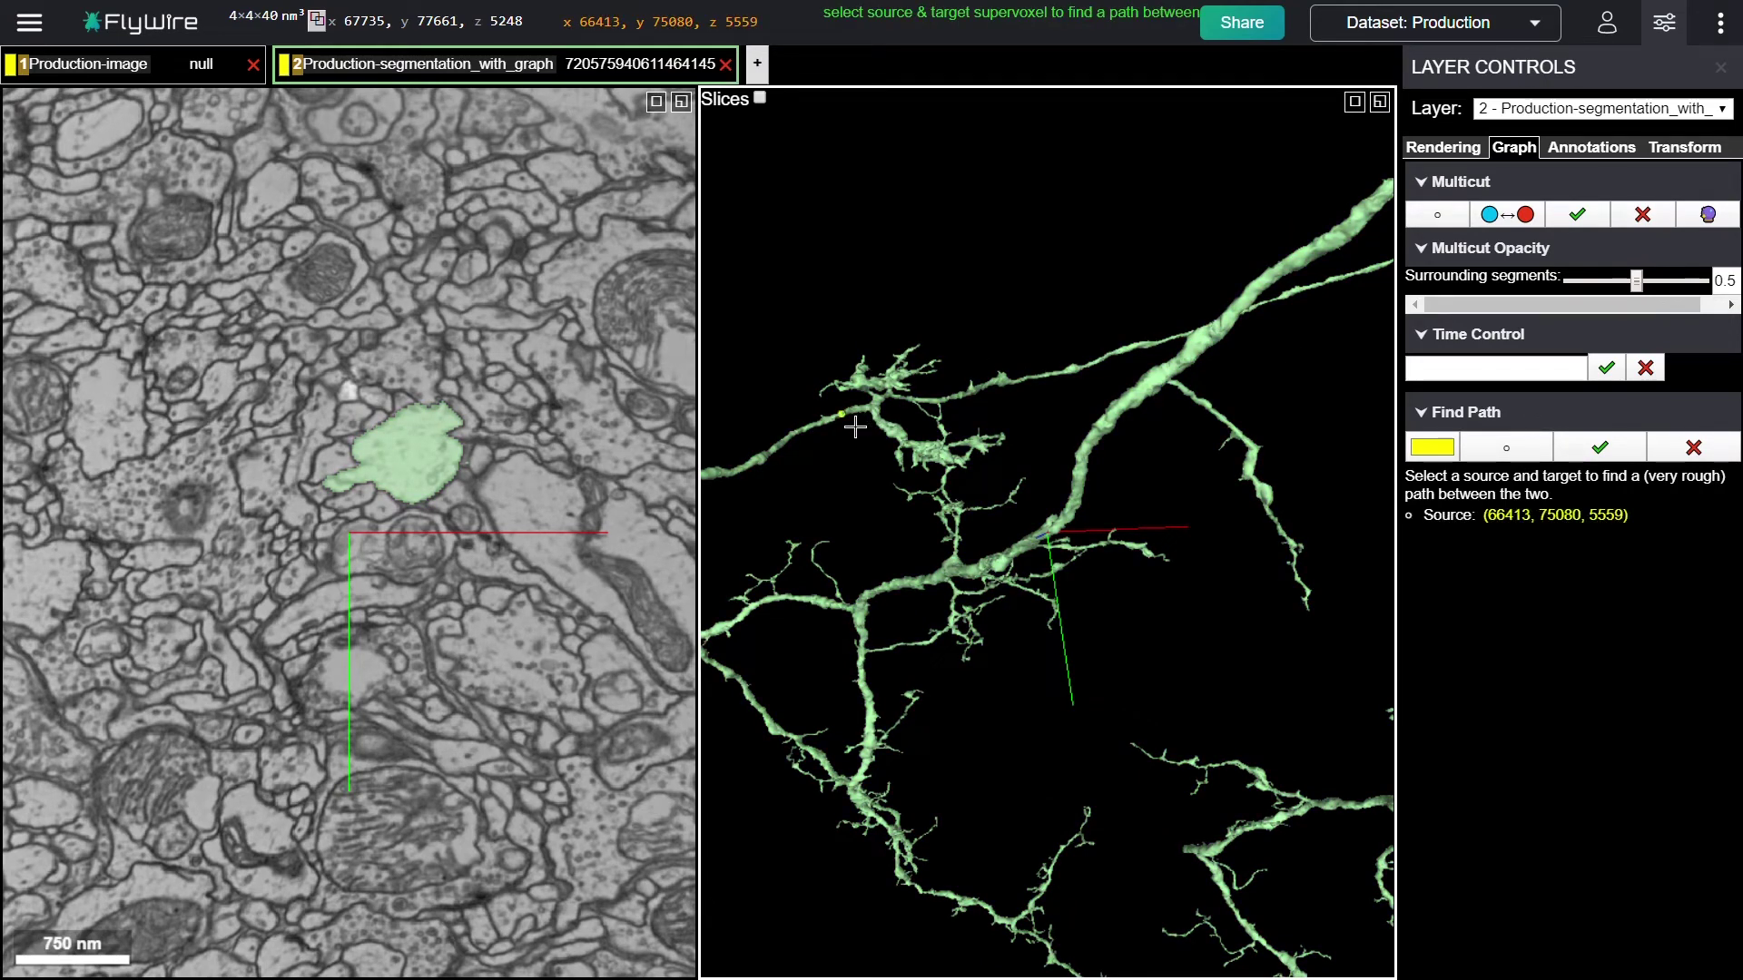
{"action": "left_click", "coordinate": [933, 595]}
{"action": "left_click", "coordinate": [1603, 456]}
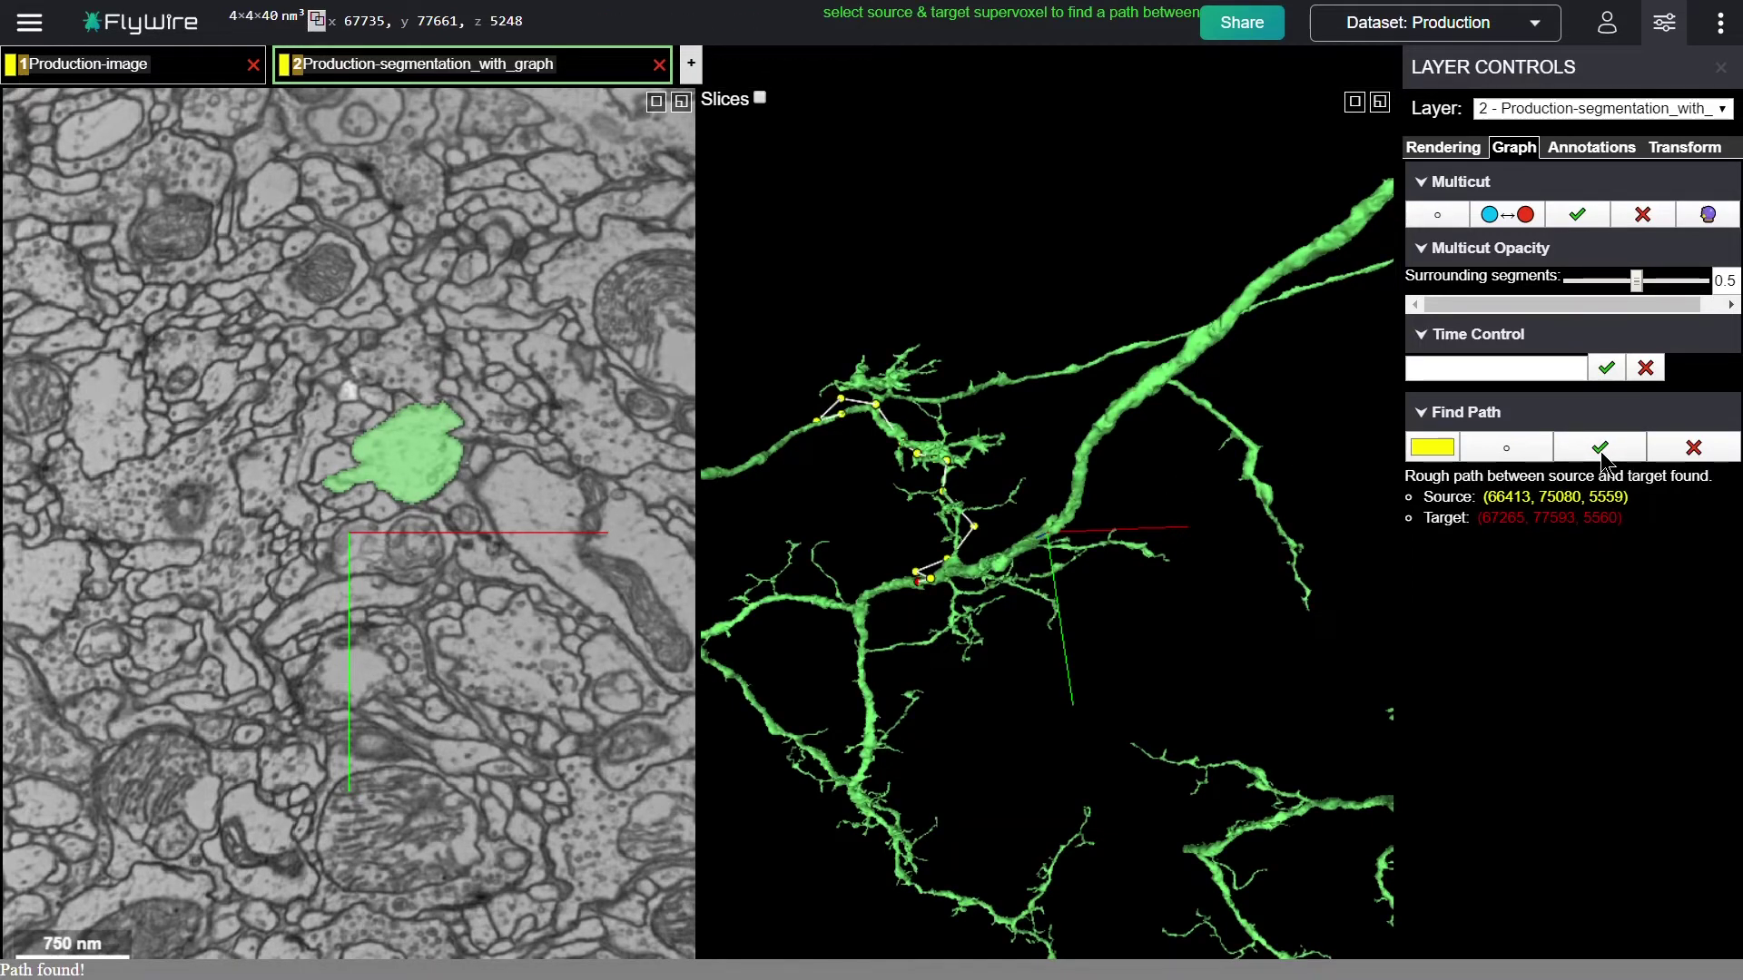
- Centre on the point where the traced path leaves the thick backbone and inspect that junction in 3D from several angles
{"action": "left_click_drag", "start_coordinate": [1307, 531], "coordinate": [1214, 552]}
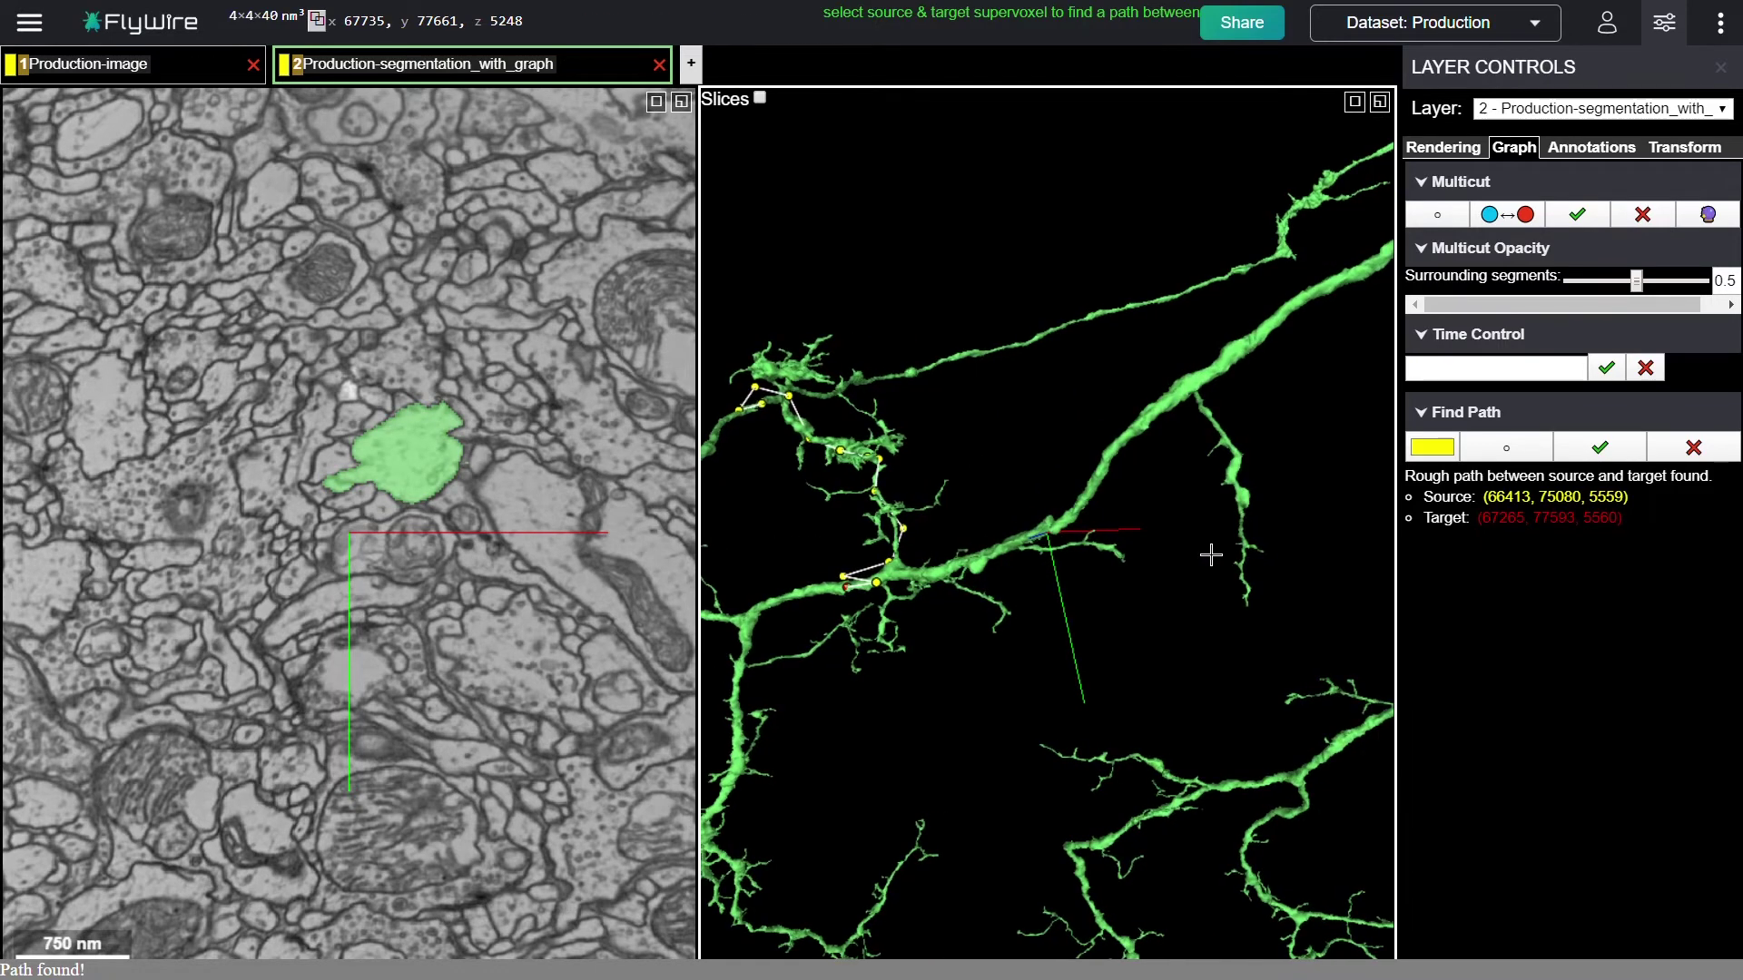
{"action": "right_click", "coordinate": [940, 585]}
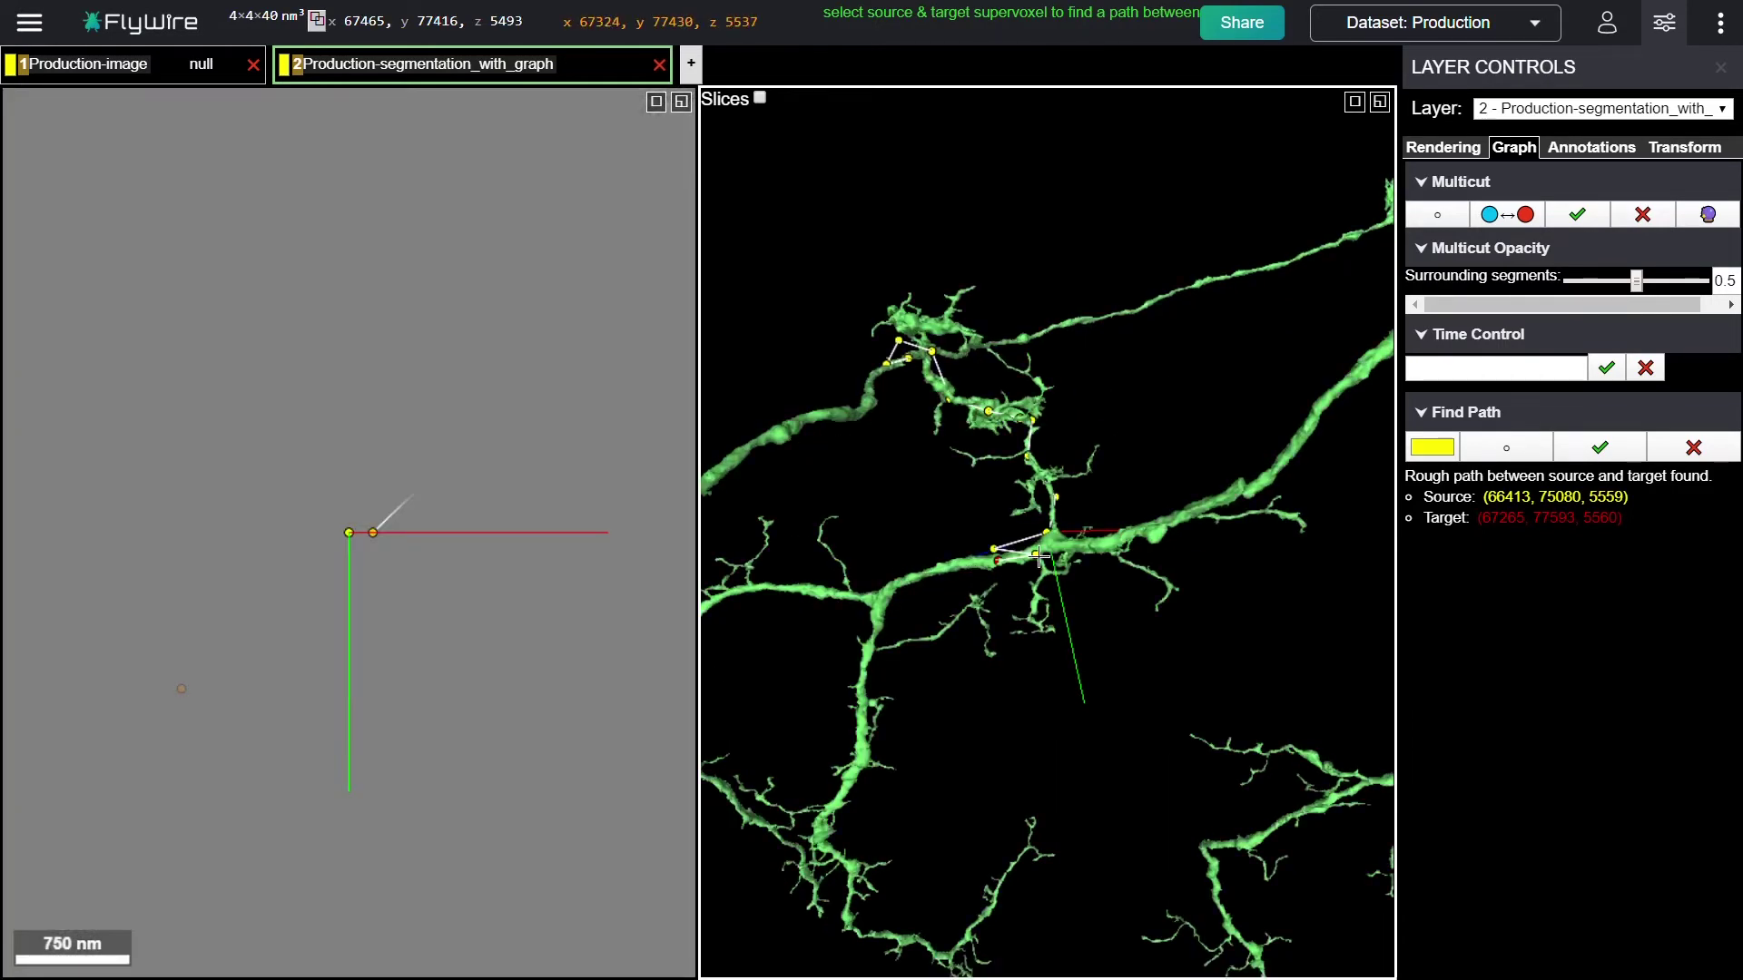
{"action": "scroll", "coordinate": [1042, 557], "scroll_direction": "up", "scroll_amount": 4}
{"action": "left_click_drag", "start_coordinate": [1042, 557], "coordinate": [1086, 592]}
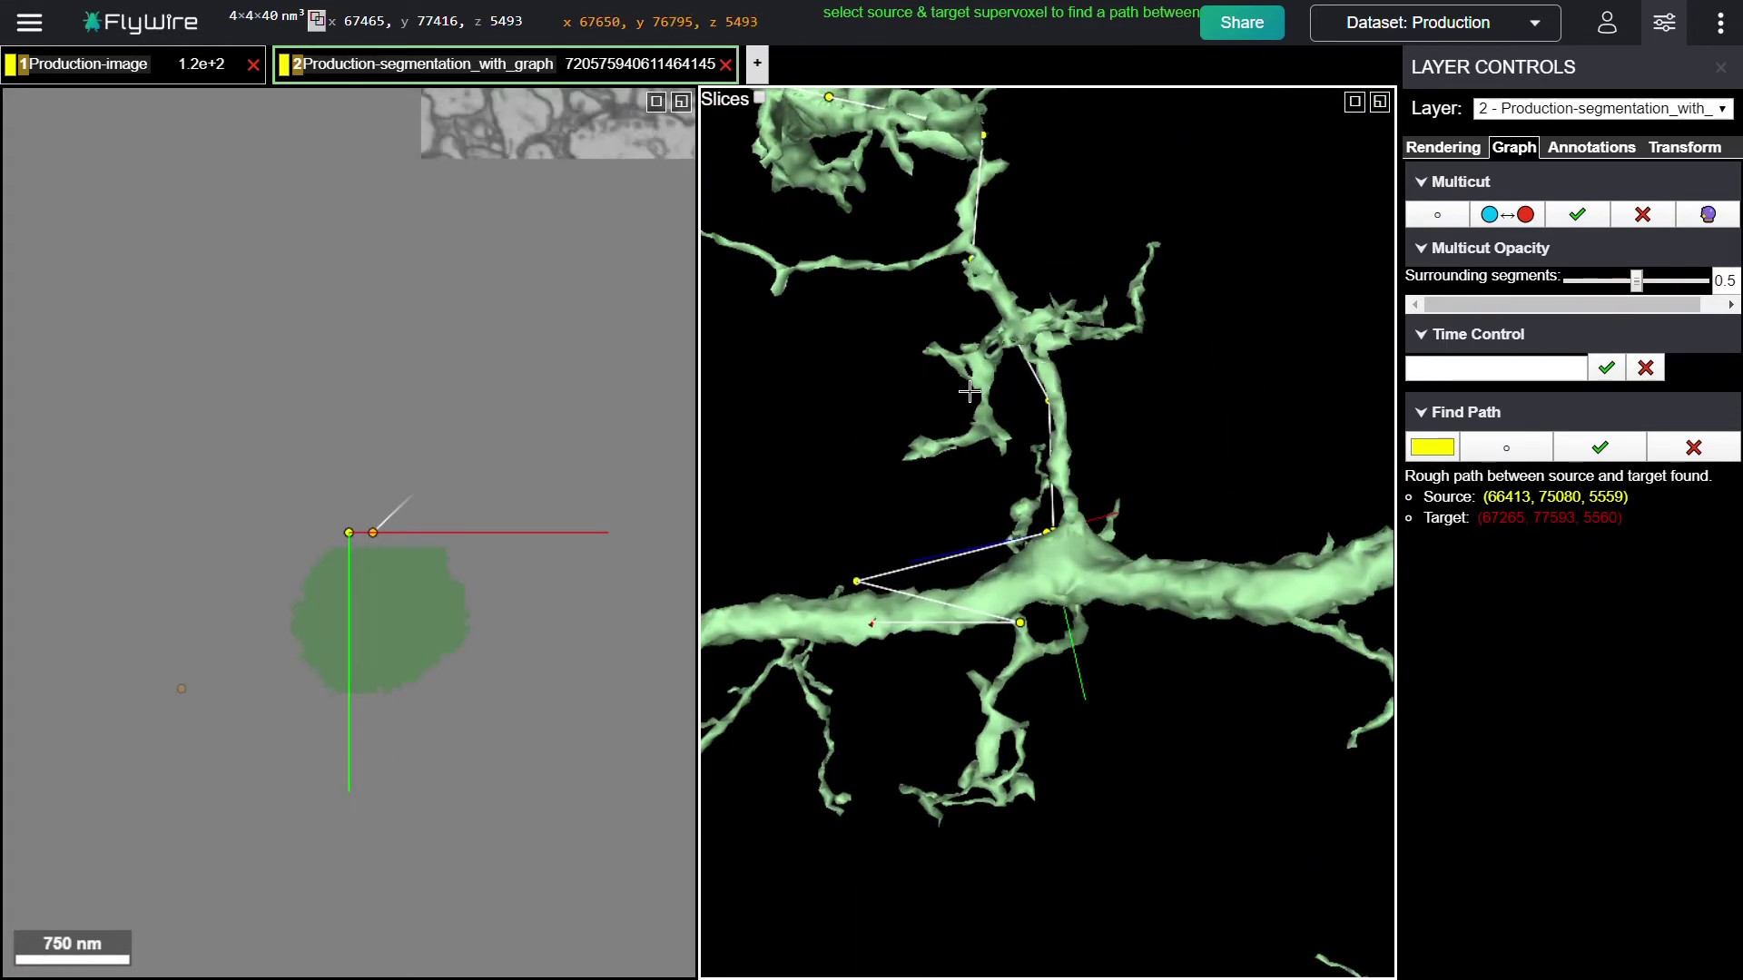
{"action": "left_click_drag", "start_coordinate": [1024, 391], "coordinate": [886, 473]}
{"action": "left_click_drag", "start_coordinate": [1112, 363], "coordinate": [1051, 415]}
{"action": "left_click_drag", "start_coordinate": [1119, 245], "coordinate": [1248, 202]}
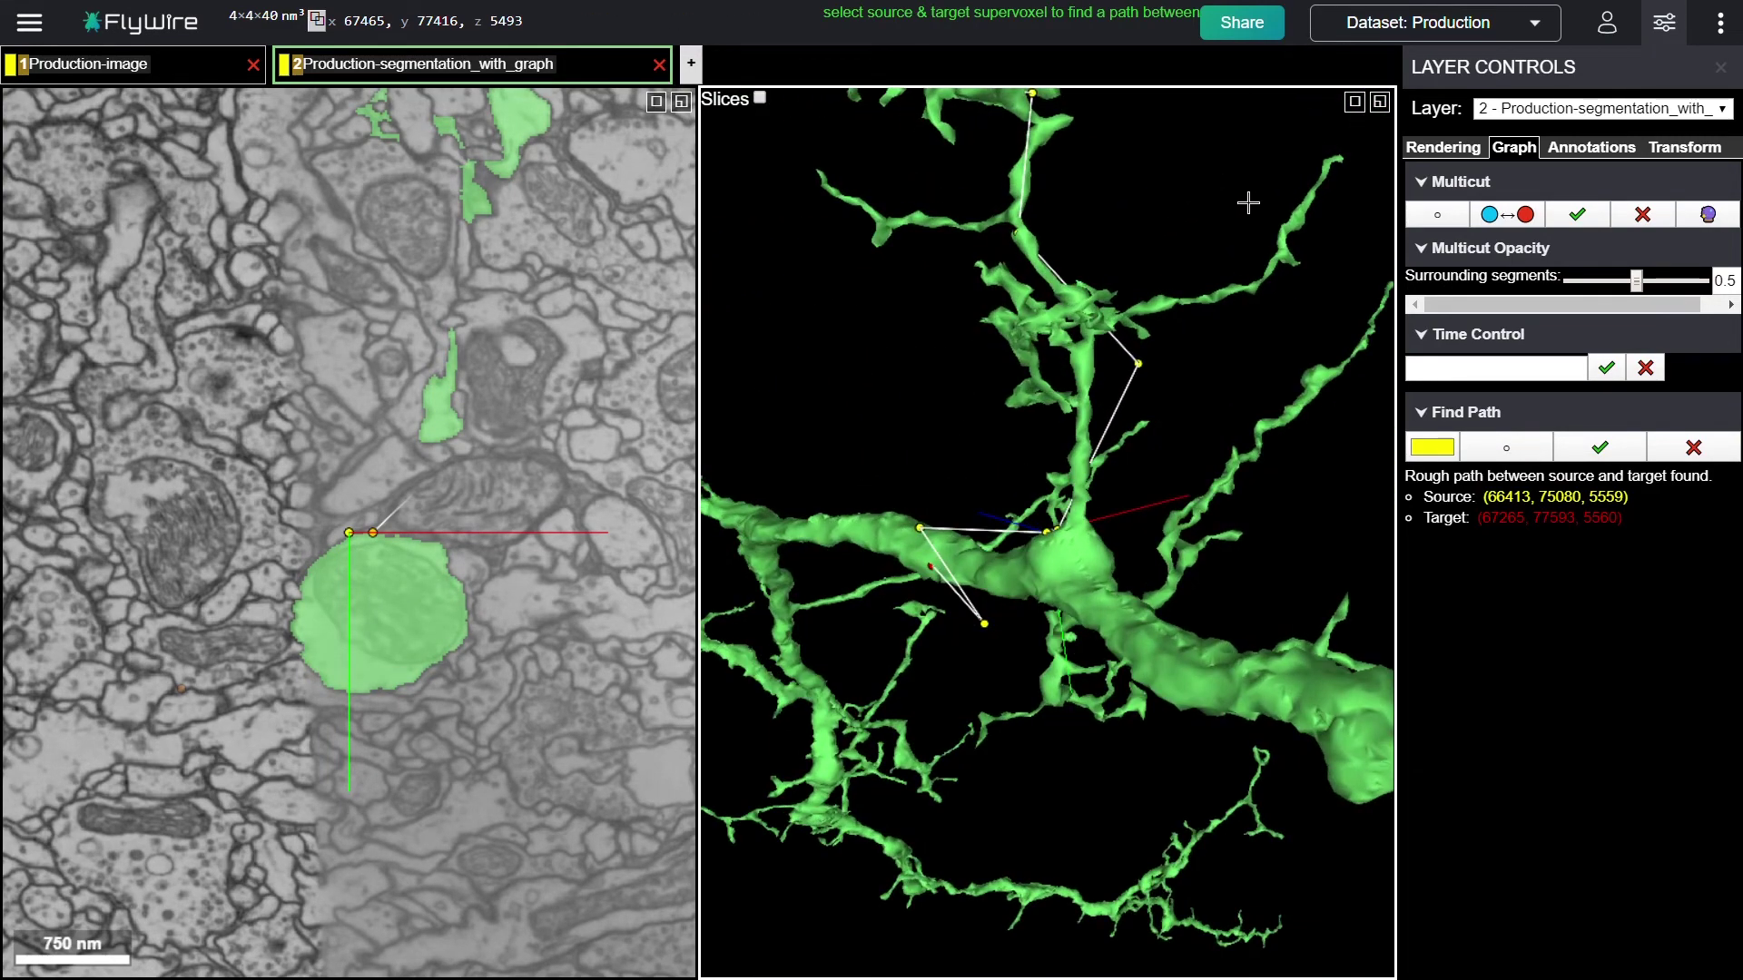
- Centre on the thin middle stretch of the path at z 5504 and examine it both in context of the arbor and up close
{"action": "right_click", "coordinate": [1031, 210]}
{"action": "left_click_drag", "start_coordinate": [1106, 576], "coordinate": [1232, 648]}
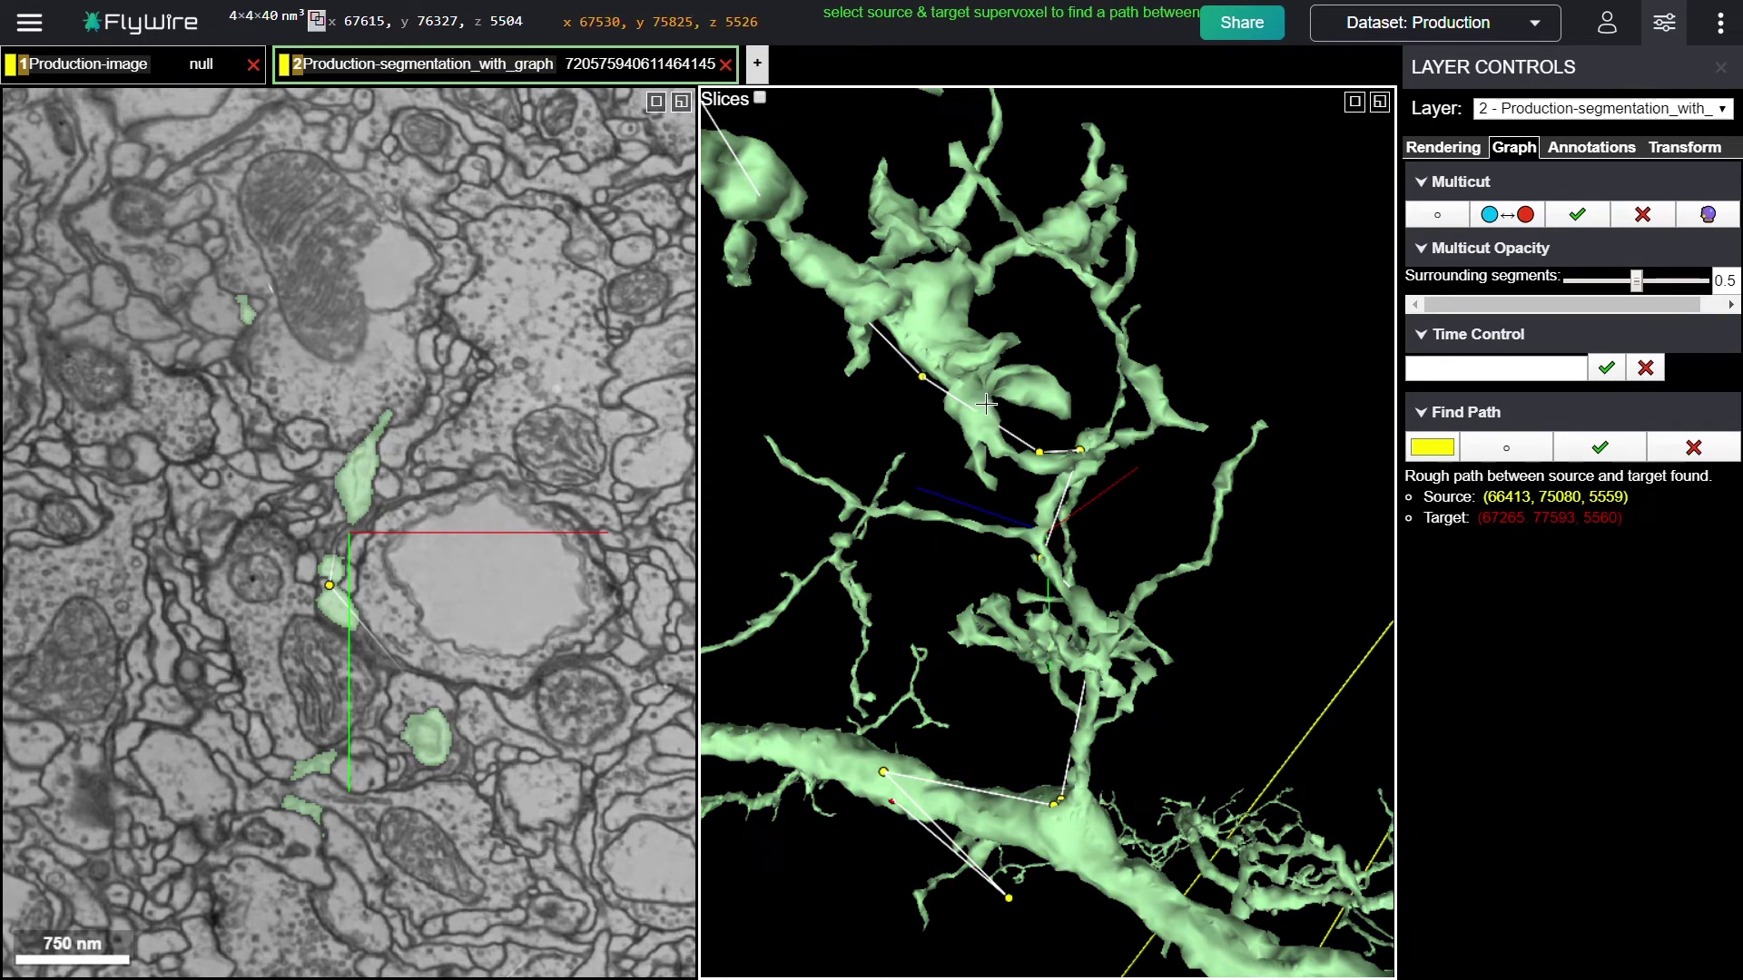
{"action": "scroll", "coordinate": [1104, 799], "scroll_direction": "down", "scroll_amount": 5}
{"action": "left_click_drag", "start_coordinate": [1123, 717], "coordinate": [995, 595]}
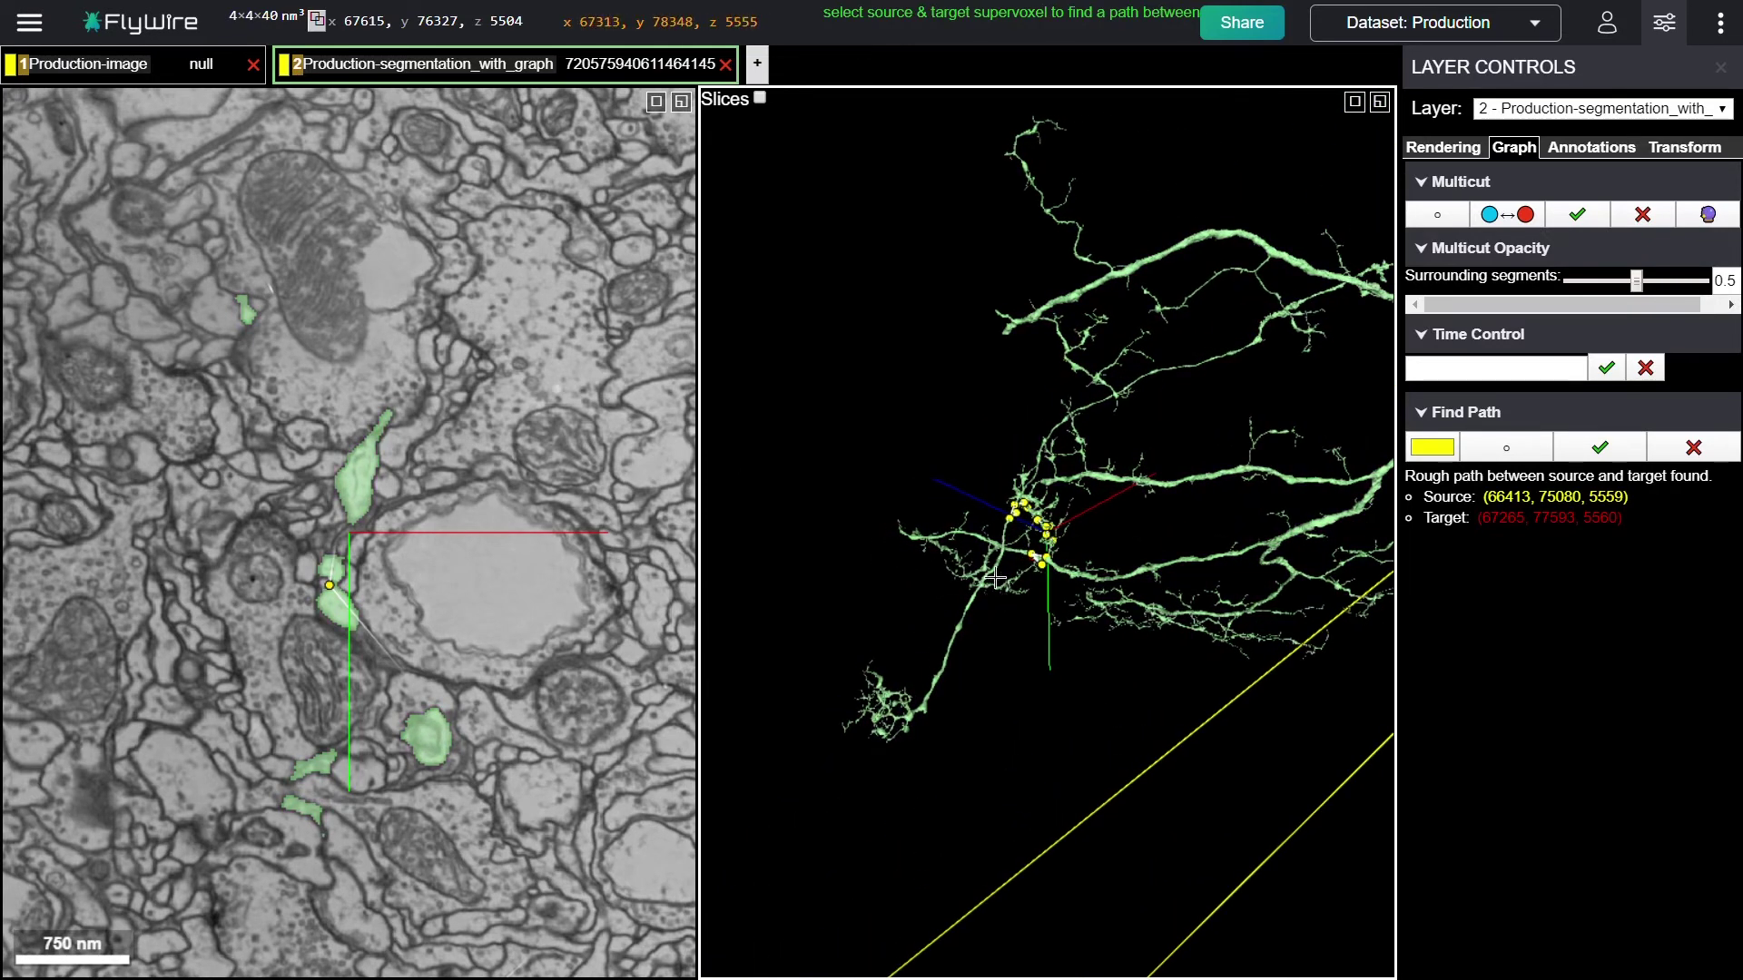
{"action": "scroll", "coordinate": [1048, 538], "scroll_direction": "up", "scroll_amount": 6}
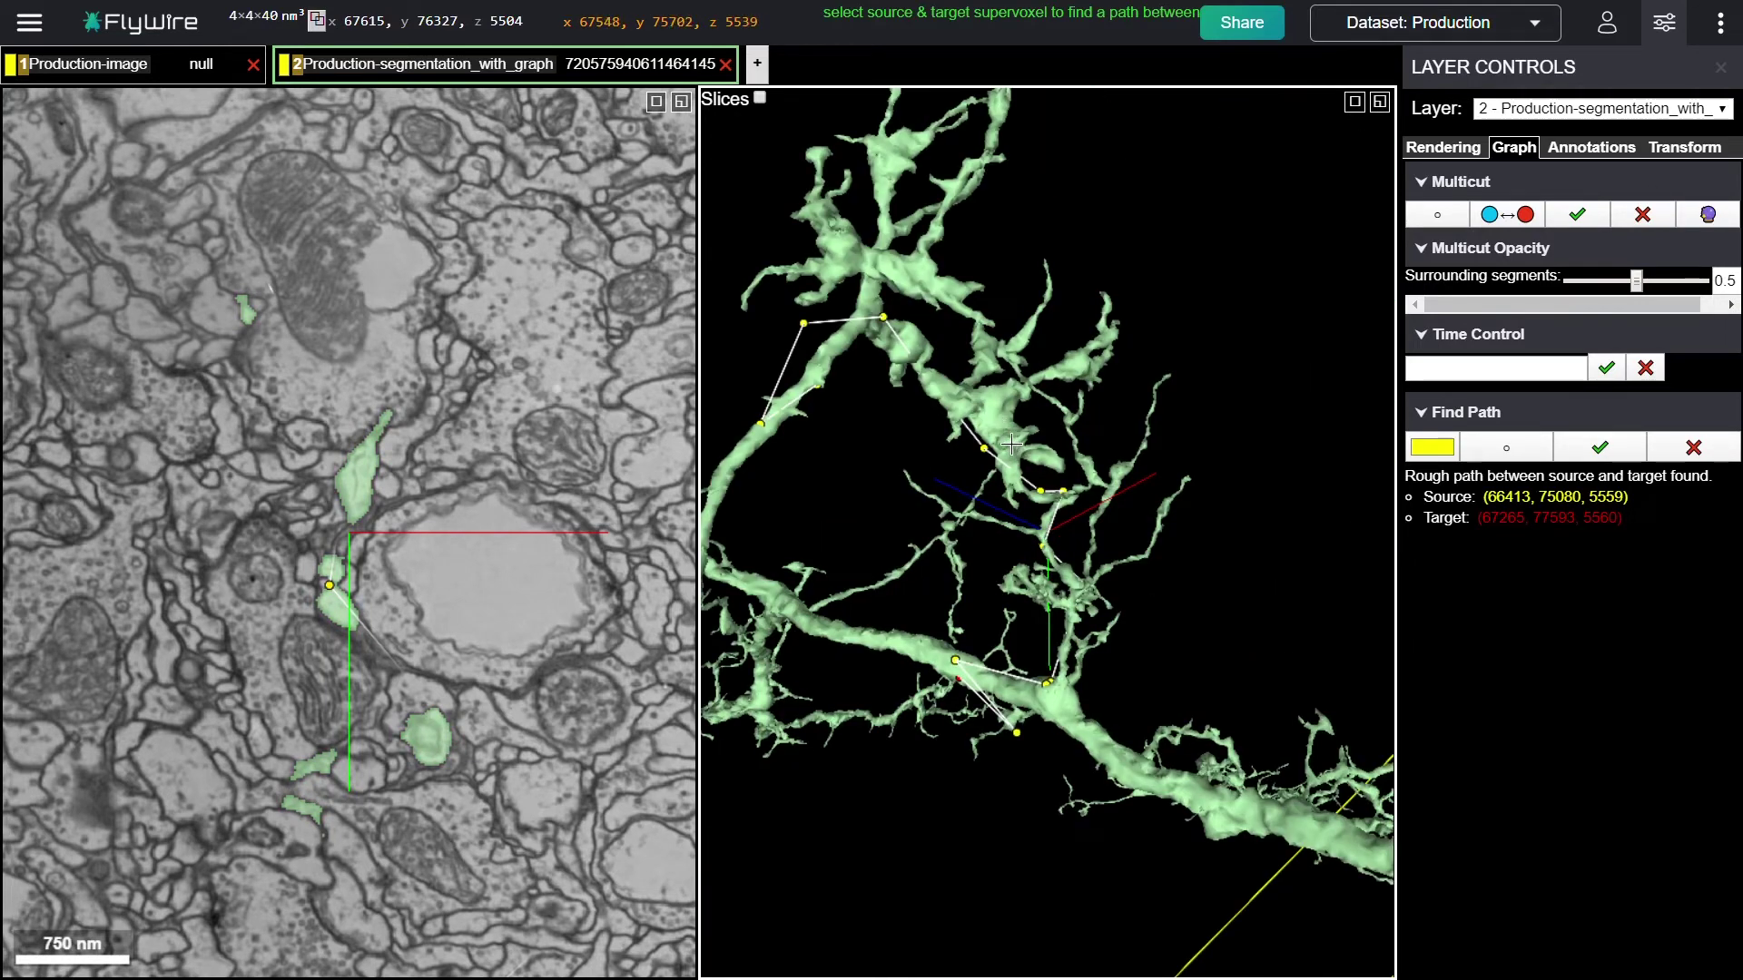
- Centre on the swollen part of the path at z 5540 and examine its connection to the thin branch in 3D
{"action": "right_click", "coordinate": [1011, 444]}
{"action": "left_click_drag", "start_coordinate": [1011, 444], "coordinate": [1018, 546]}
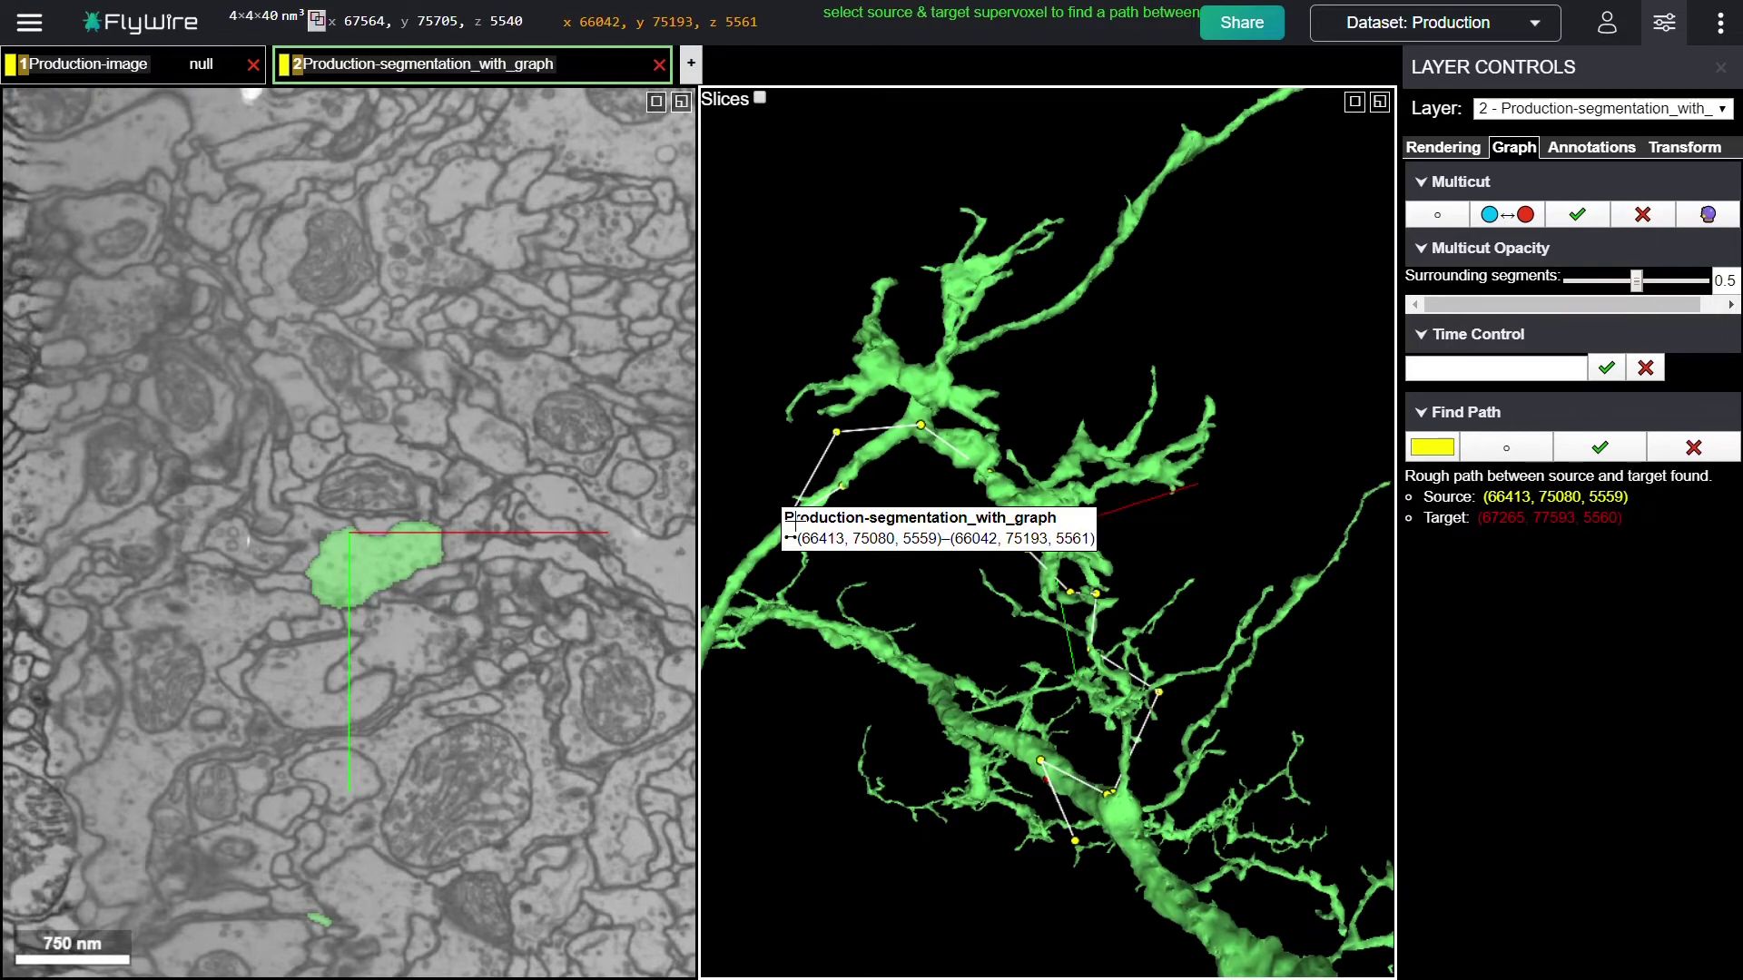
{"action": "left_click_drag", "start_coordinate": [1151, 610], "coordinate": [1090, 735]}
{"action": "left_click_drag", "start_coordinate": [1186, 727], "coordinate": [1103, 690]}
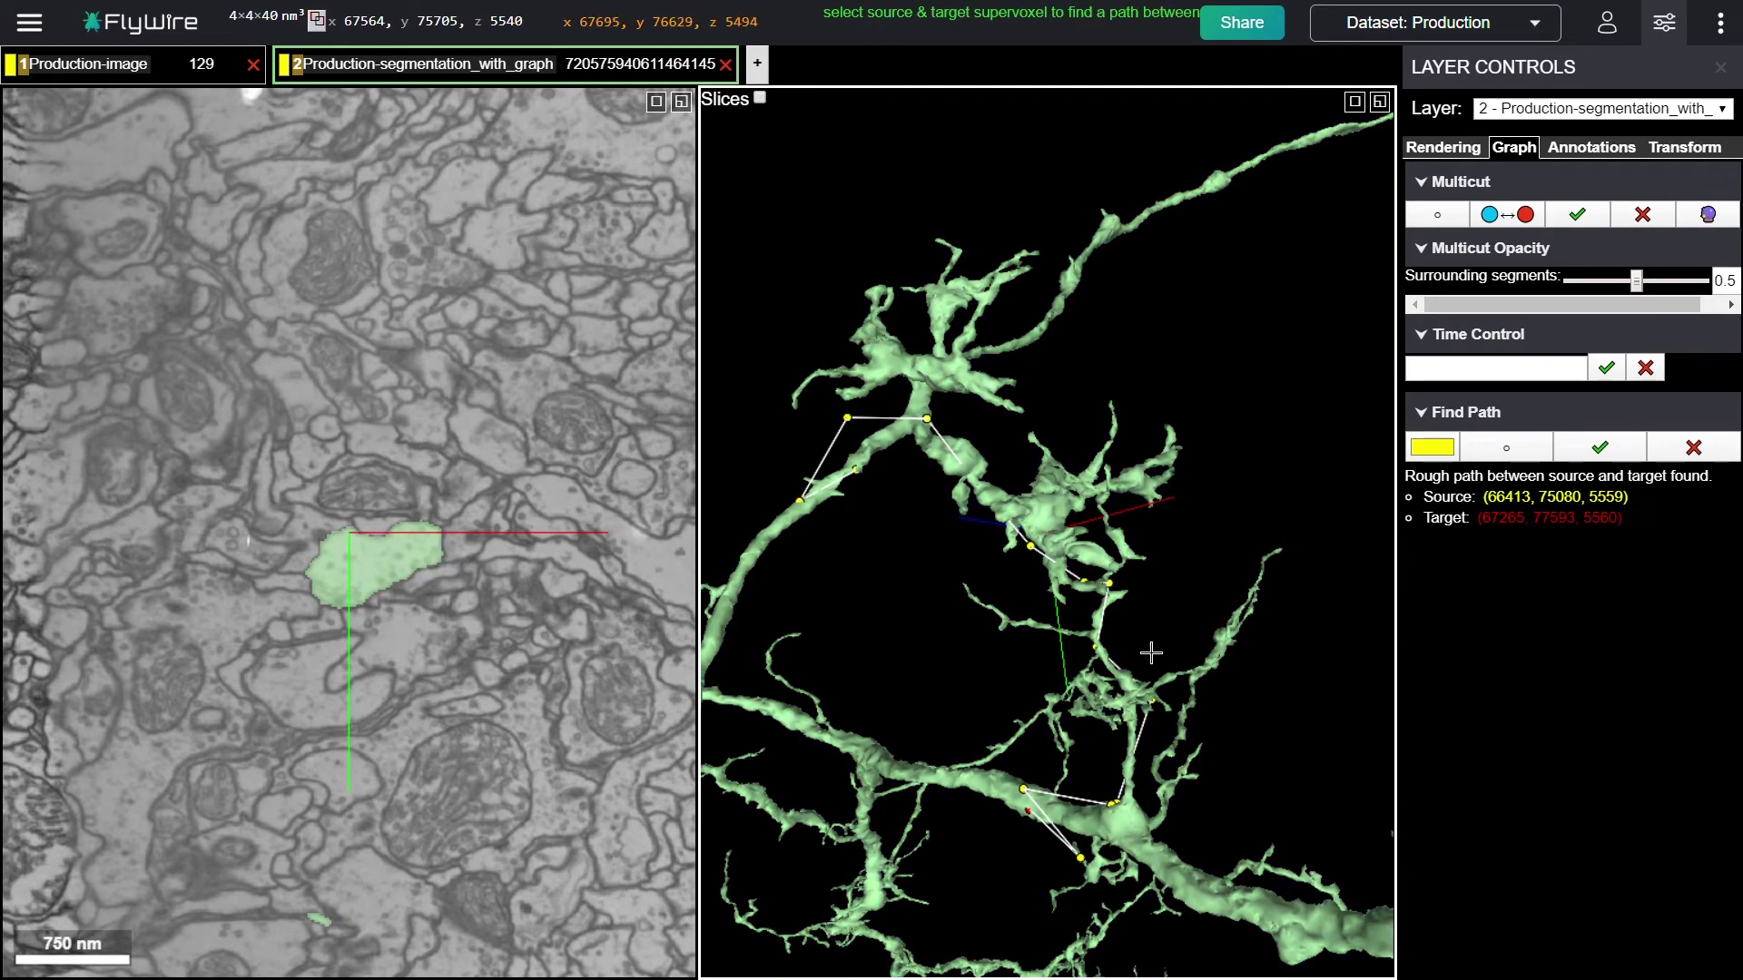
{"action": "scroll", "coordinate": [1112, 654], "scroll_direction": "up", "scroll_amount": 5}
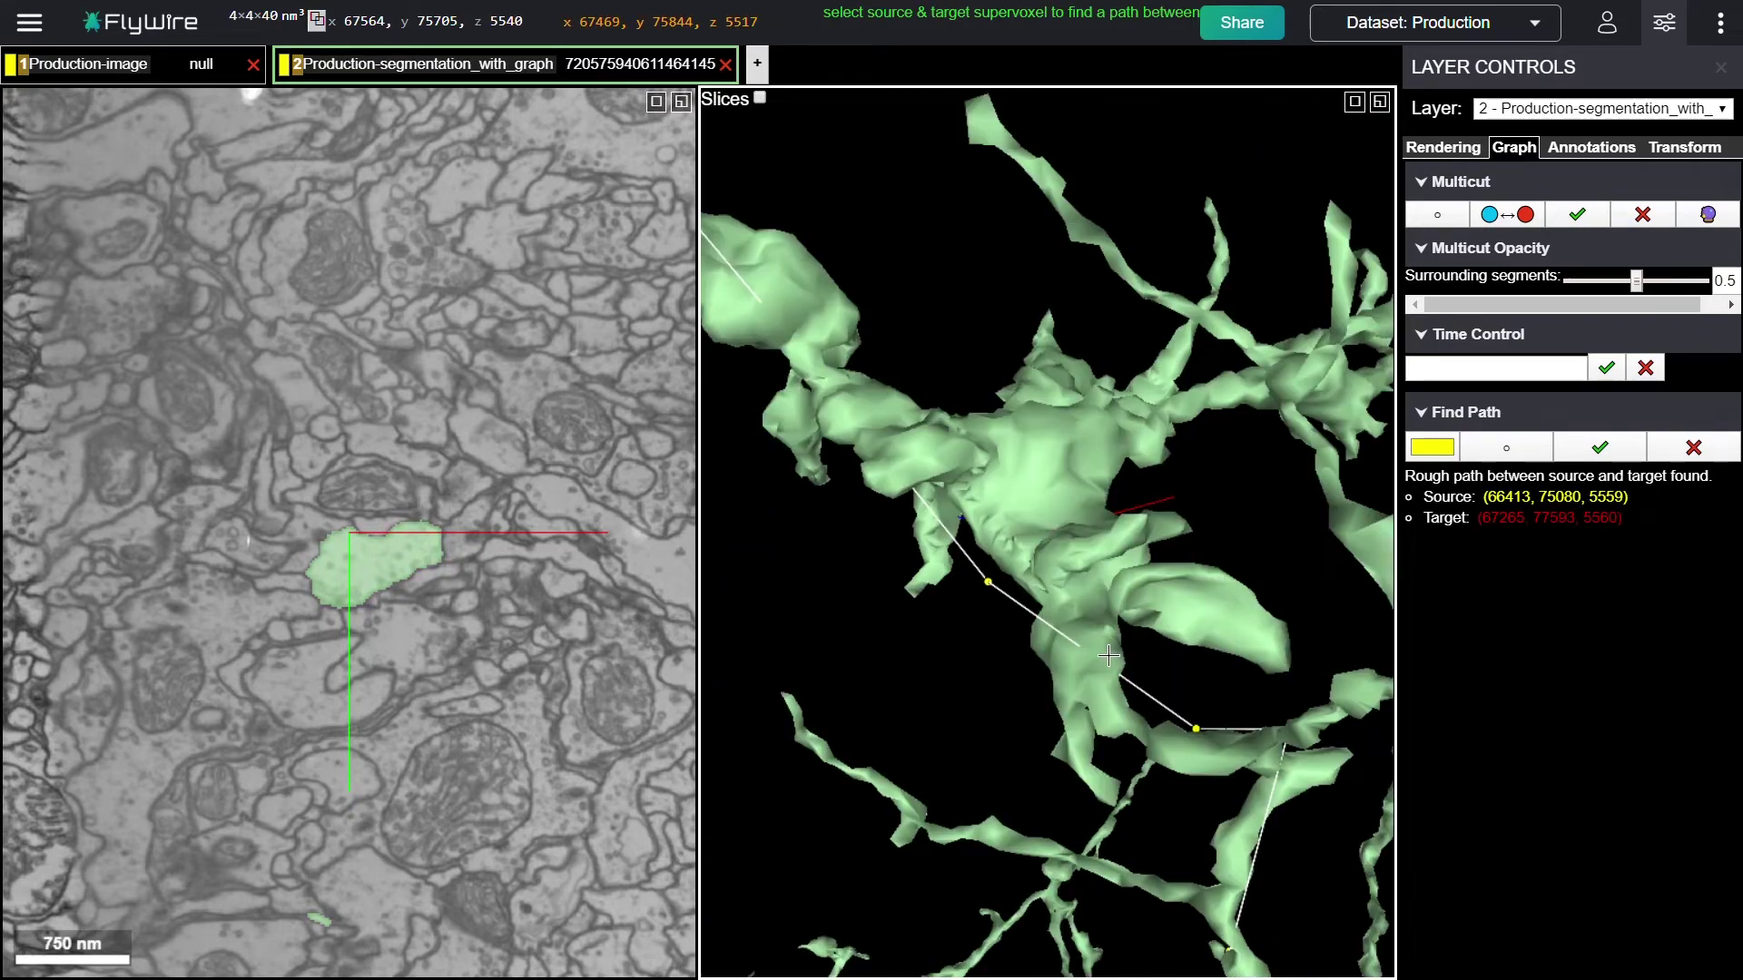
{"action": "mouse_move", "coordinate": [1108, 655]}
{"action": "left_mouse_down"}
{"action": "mouse_move", "coordinate": [1208, 695]}
{"action": "mouse_move", "coordinate": [1078, 702]}
{"action": "mouse_move", "coordinate": [1090, 672]}
{"action": "left_mouse_up"}
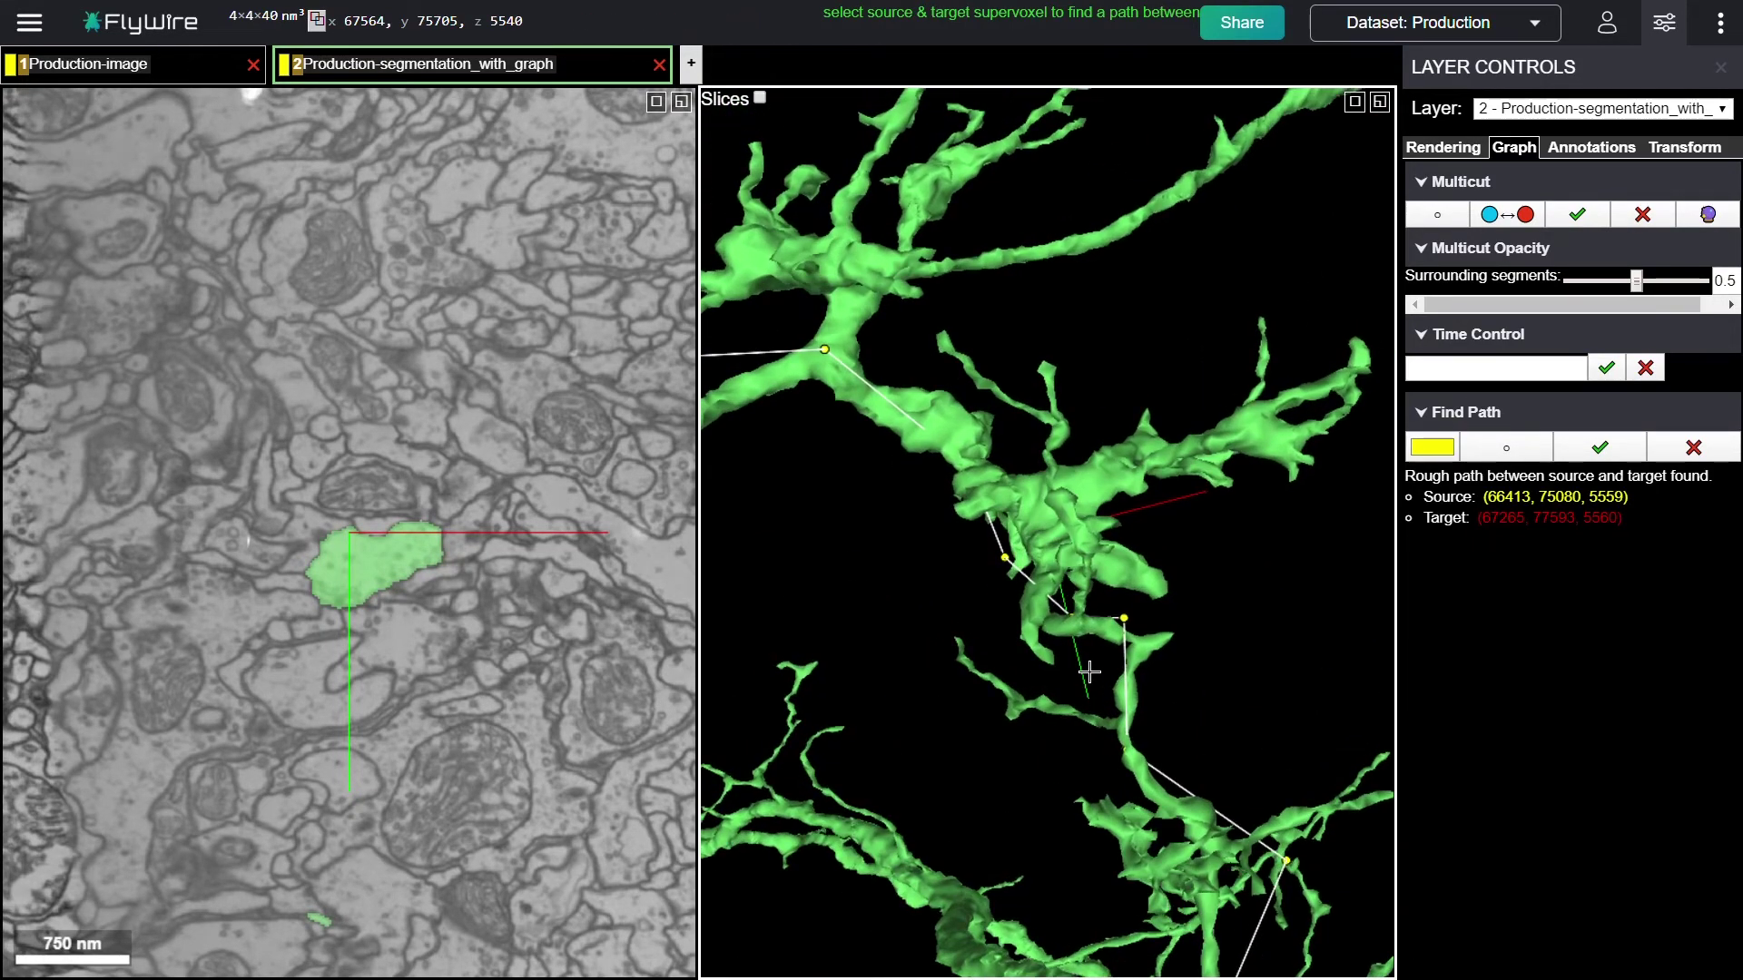
- Centre on the path's sharp bend below the swollen part and examine the slices between z 5495 and z 5499
{"action": "right_click", "coordinate": [1147, 652]}
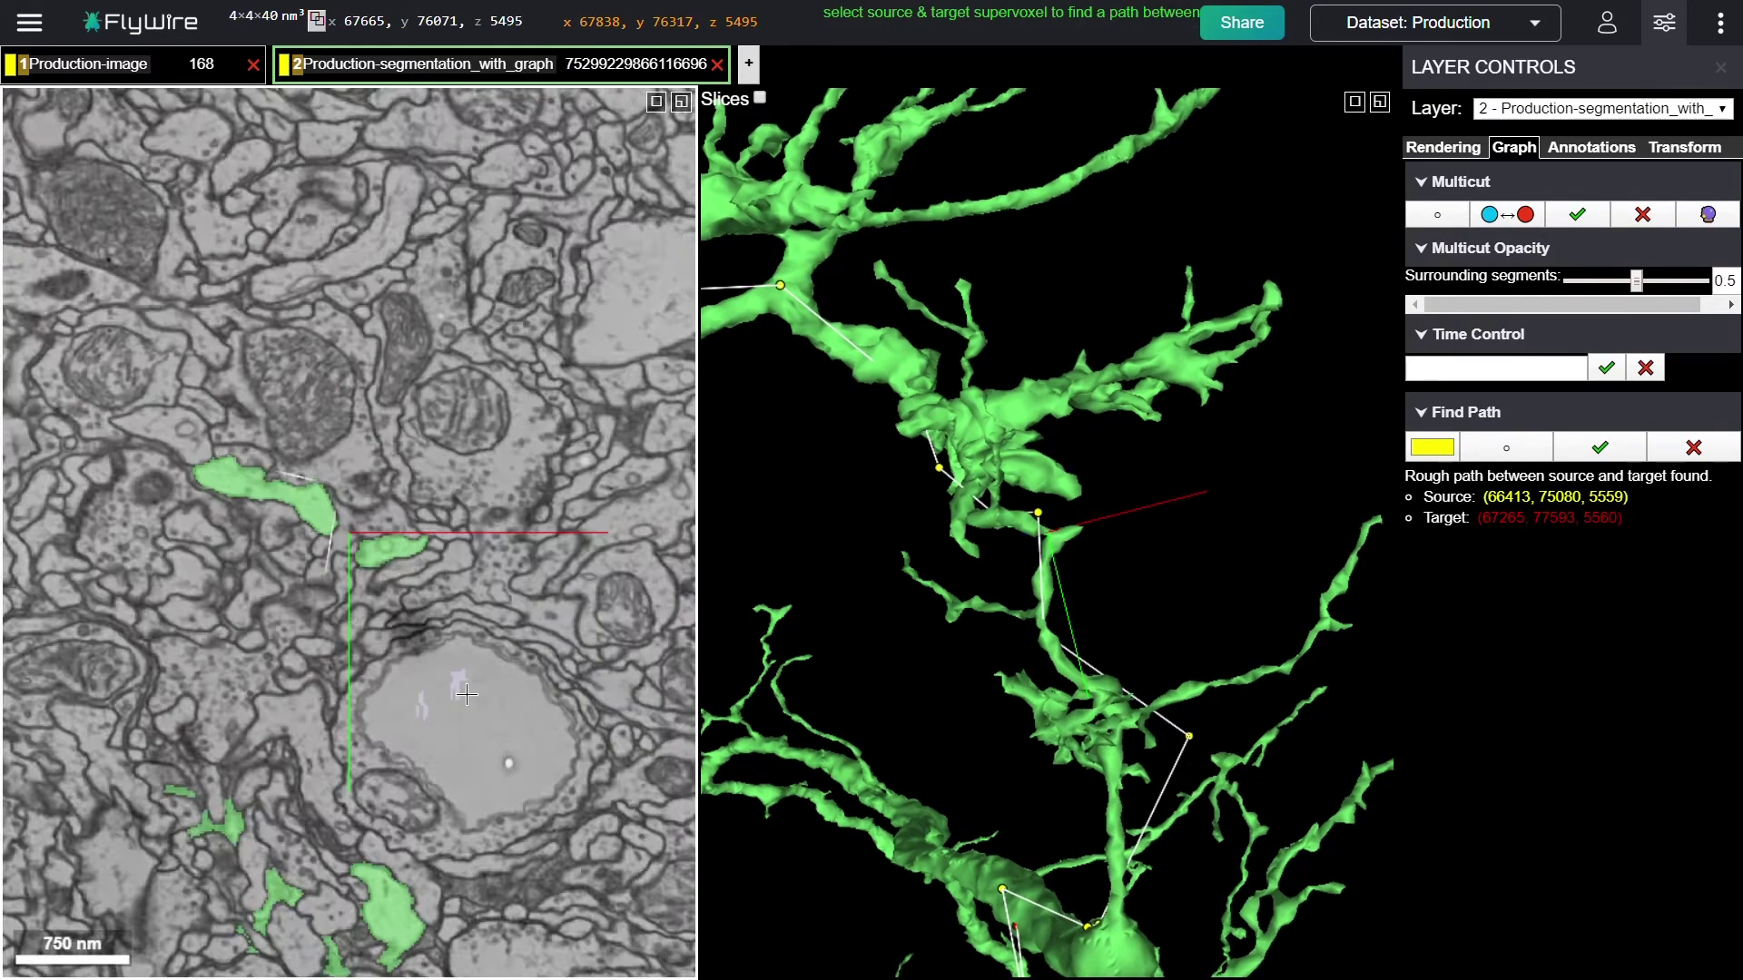
{"action": "scroll", "coordinate": [466, 695], "scroll_direction": "down", "scroll_amount": 4}
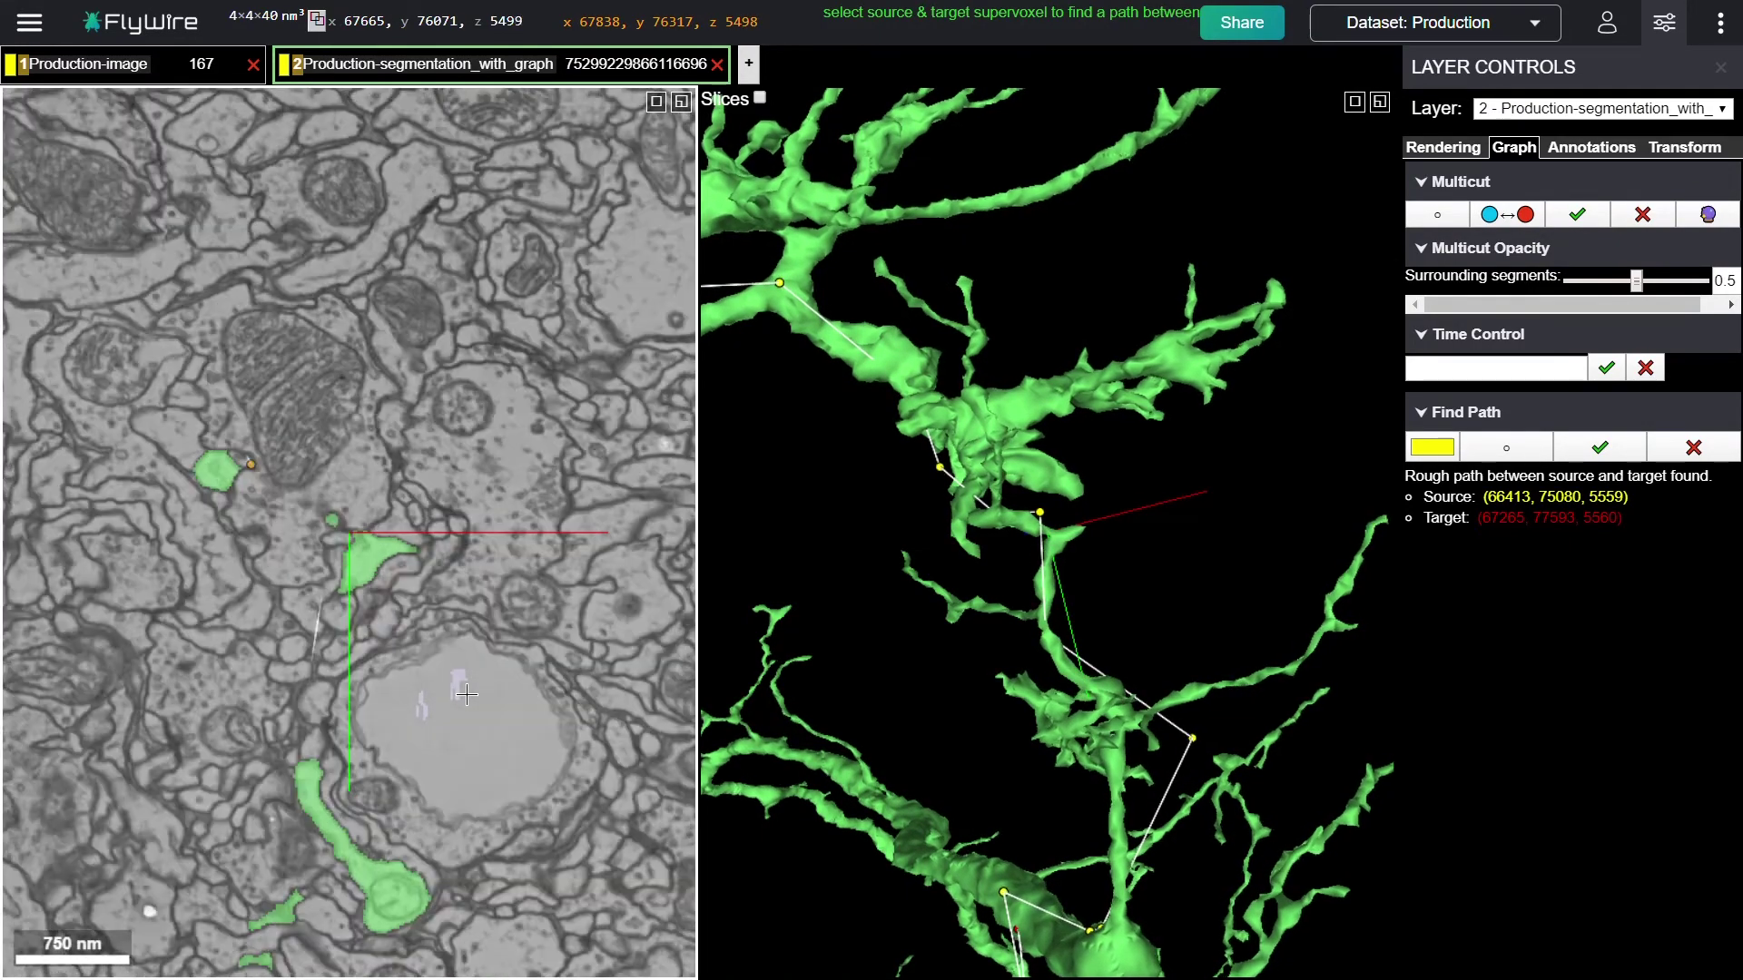
{"action": "scroll", "coordinate": [467, 694], "scroll_direction": "up", "scroll_amount": 1}
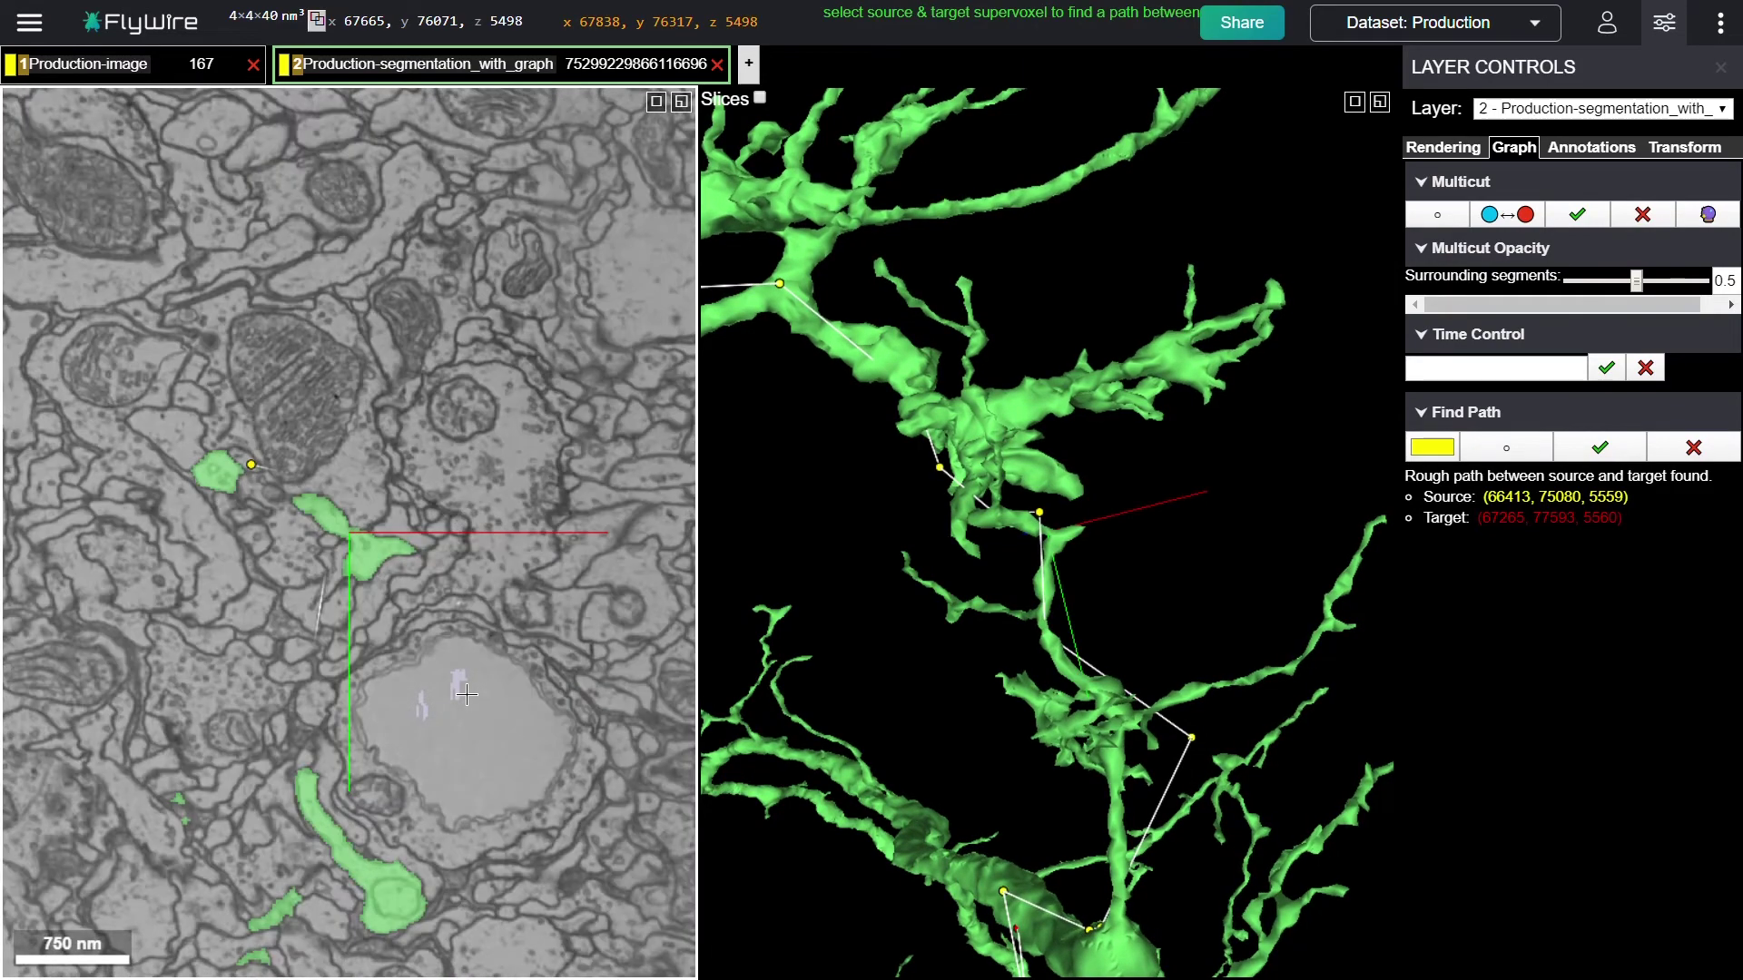
- Centre on the narrow spot of the traced path at z 5502 and examine the slices between z 5497 and z 5505 up close
{"action": "left_click_drag", "start_coordinate": [1125, 554], "coordinate": [1071, 627]}
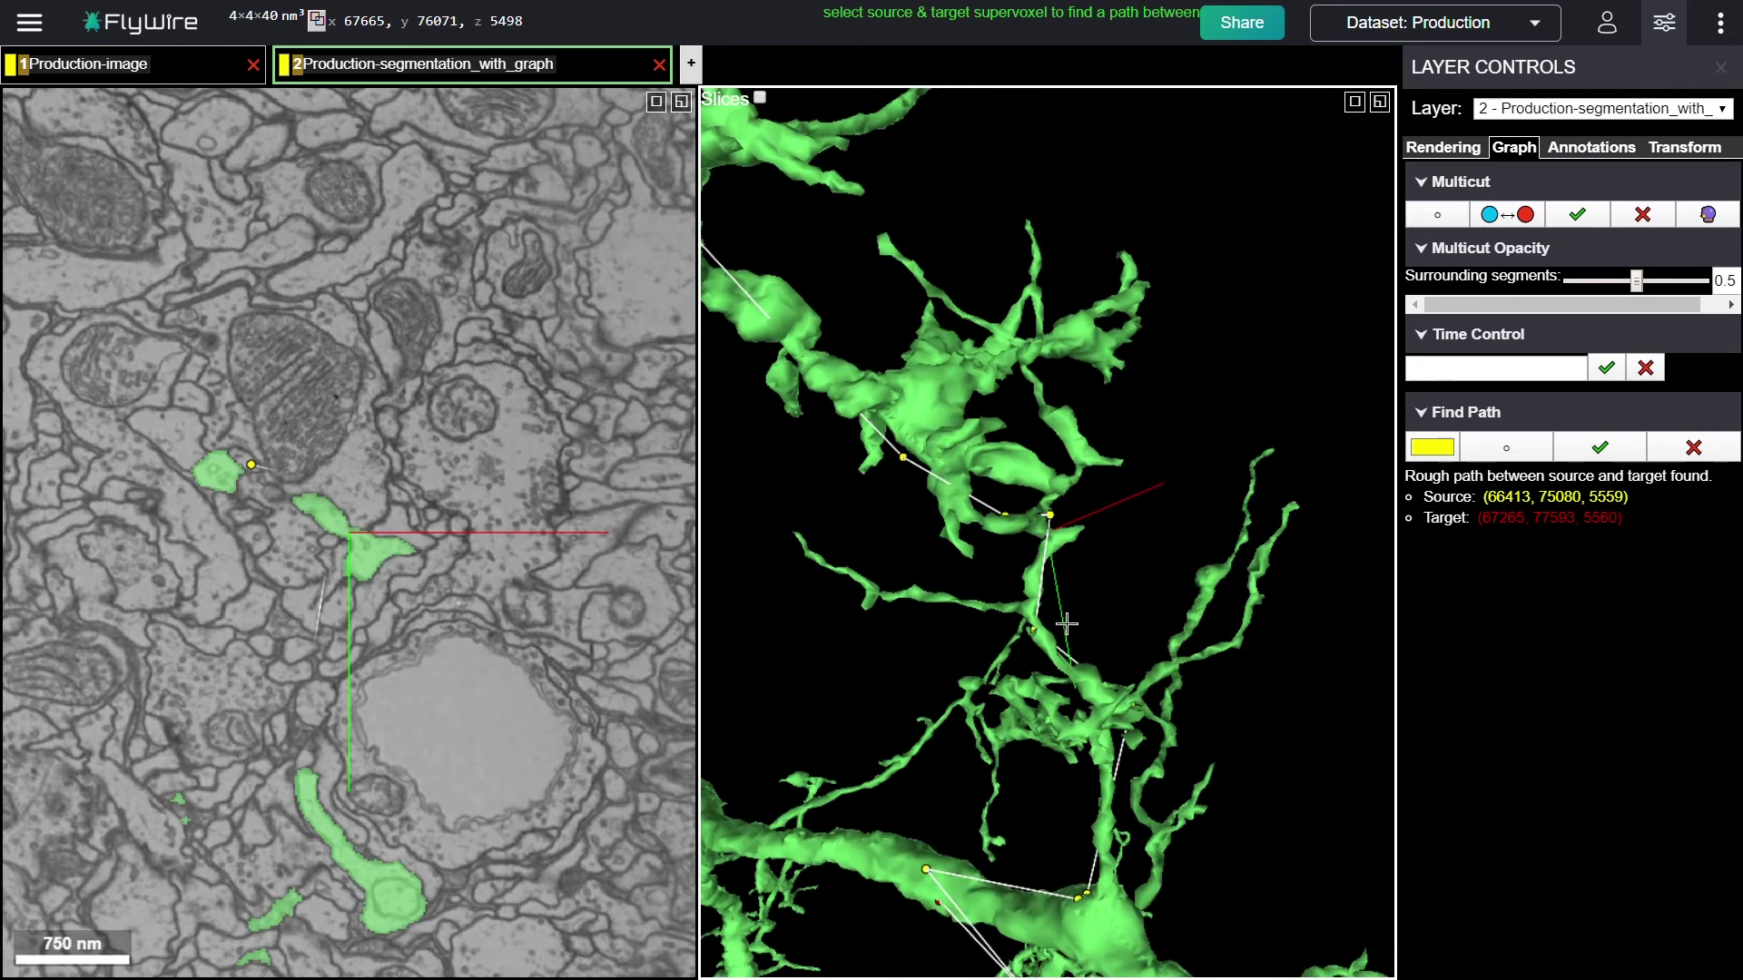
{"action": "right_click", "coordinate": [995, 535]}
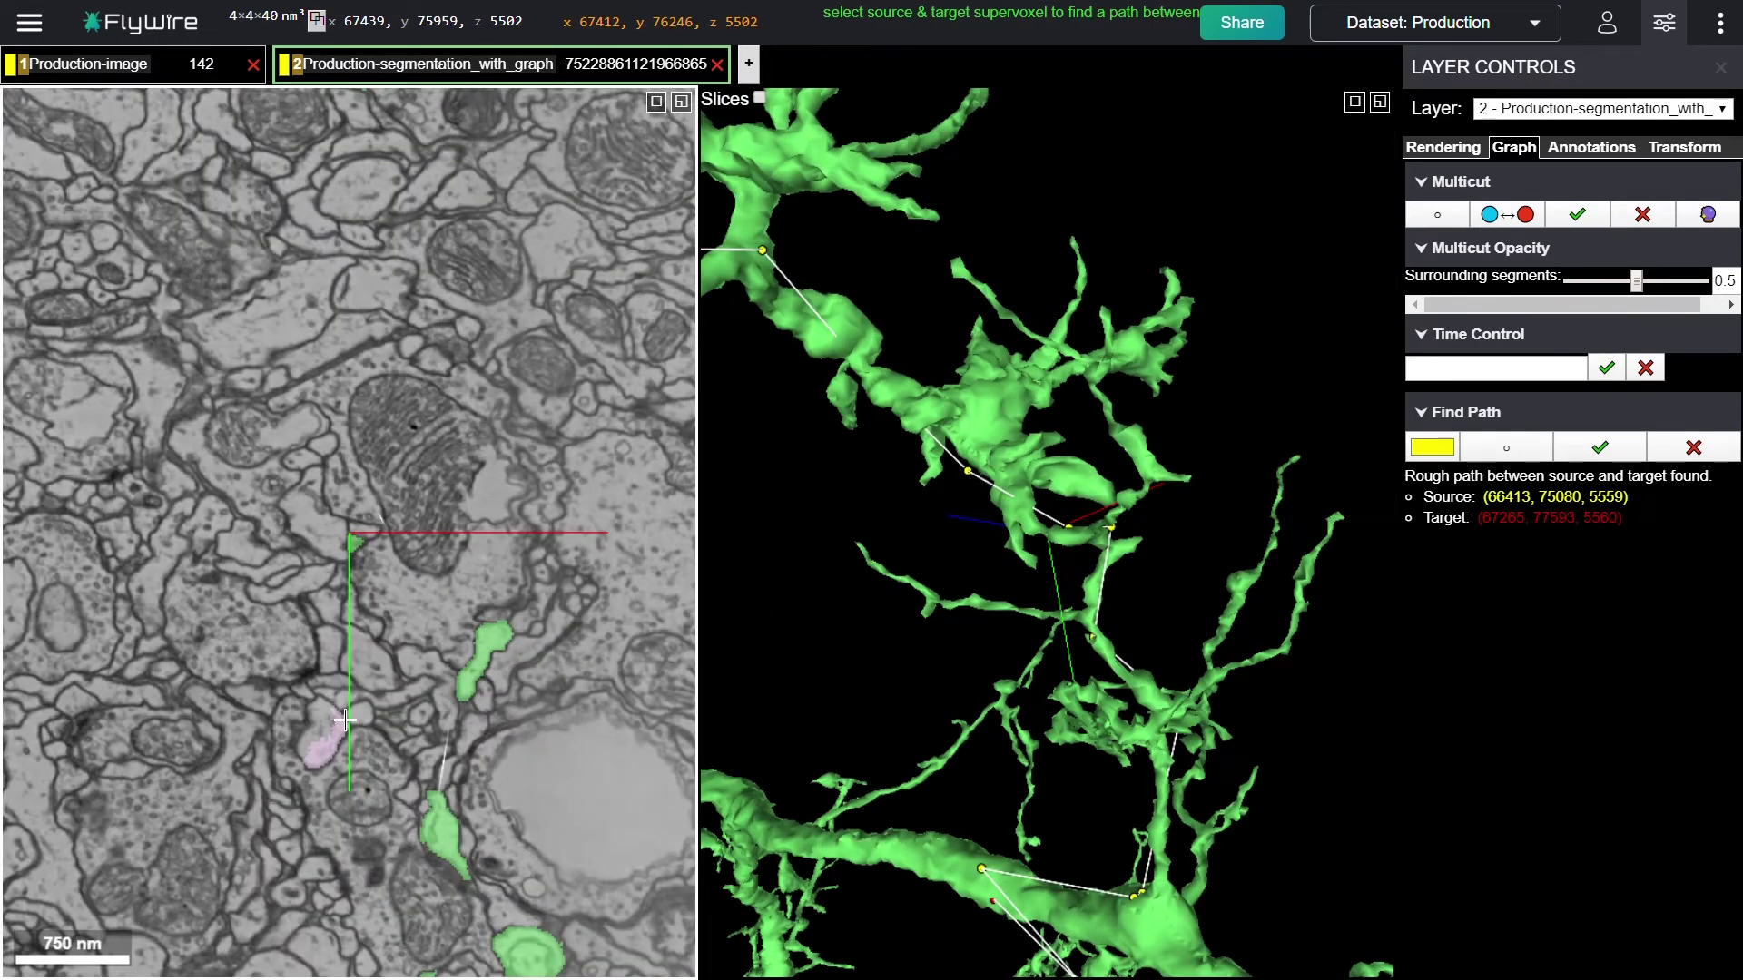
{"action": "scroll", "coordinate": [345, 720], "scroll_direction": "up", "scroll_amount": 5, "text": "ctrl"}
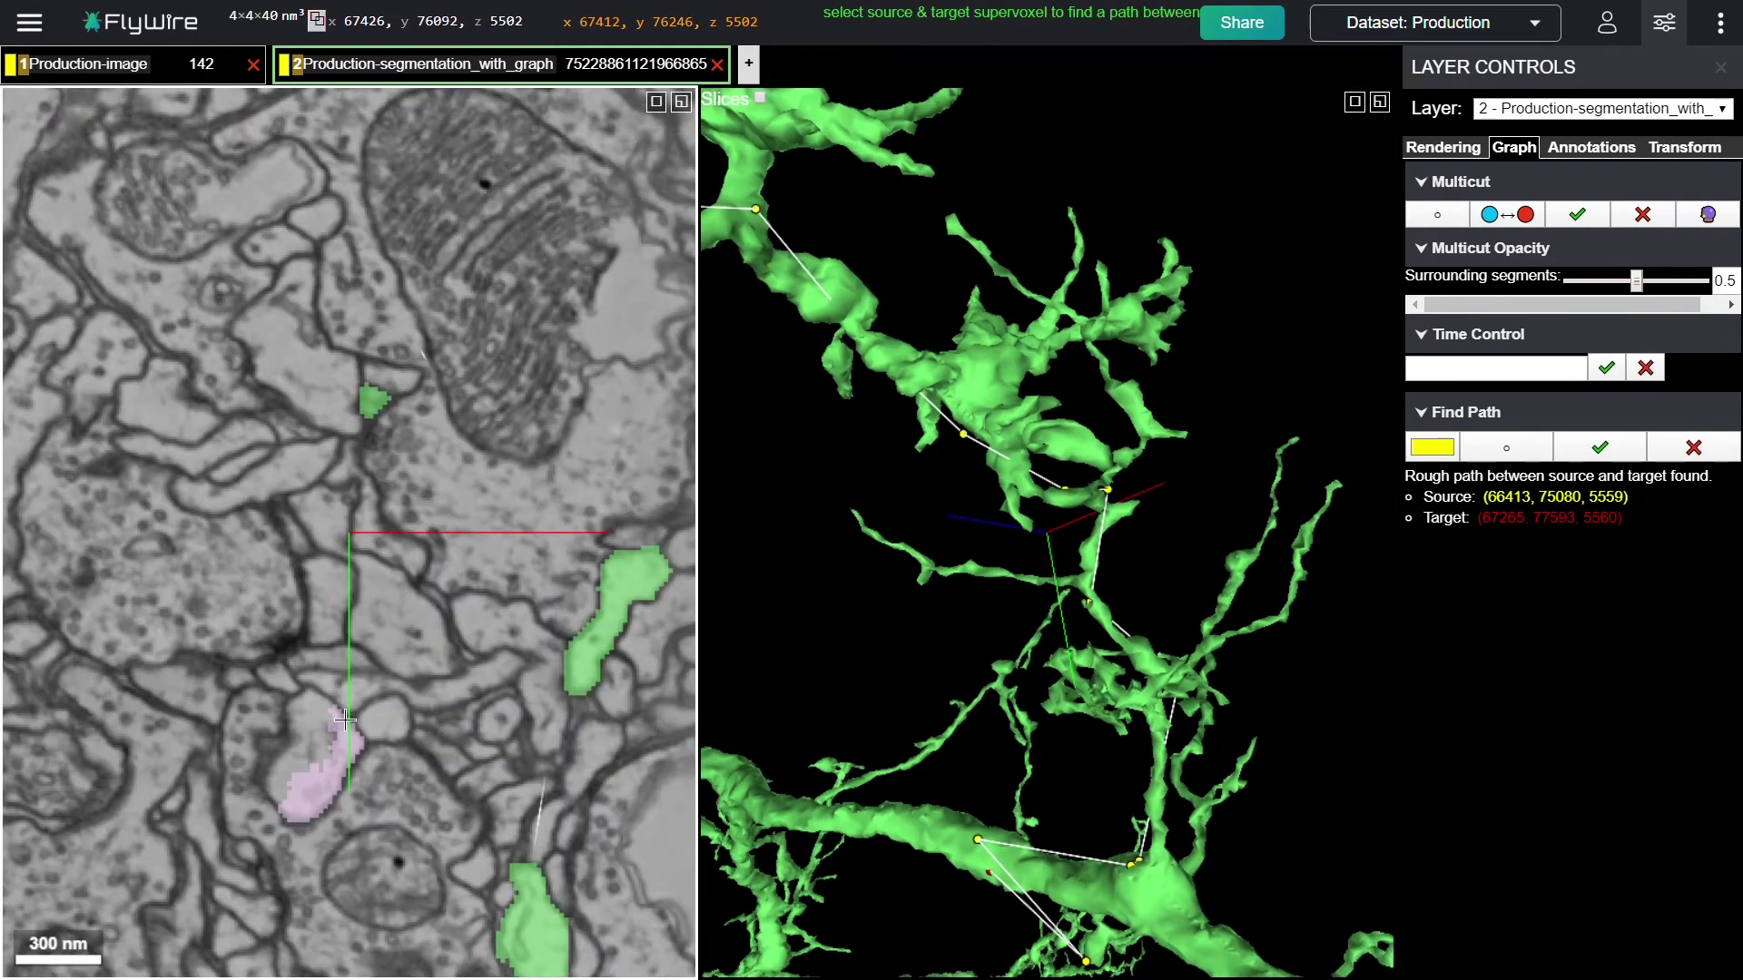
{"action": "right_click", "coordinate": [408, 423]}
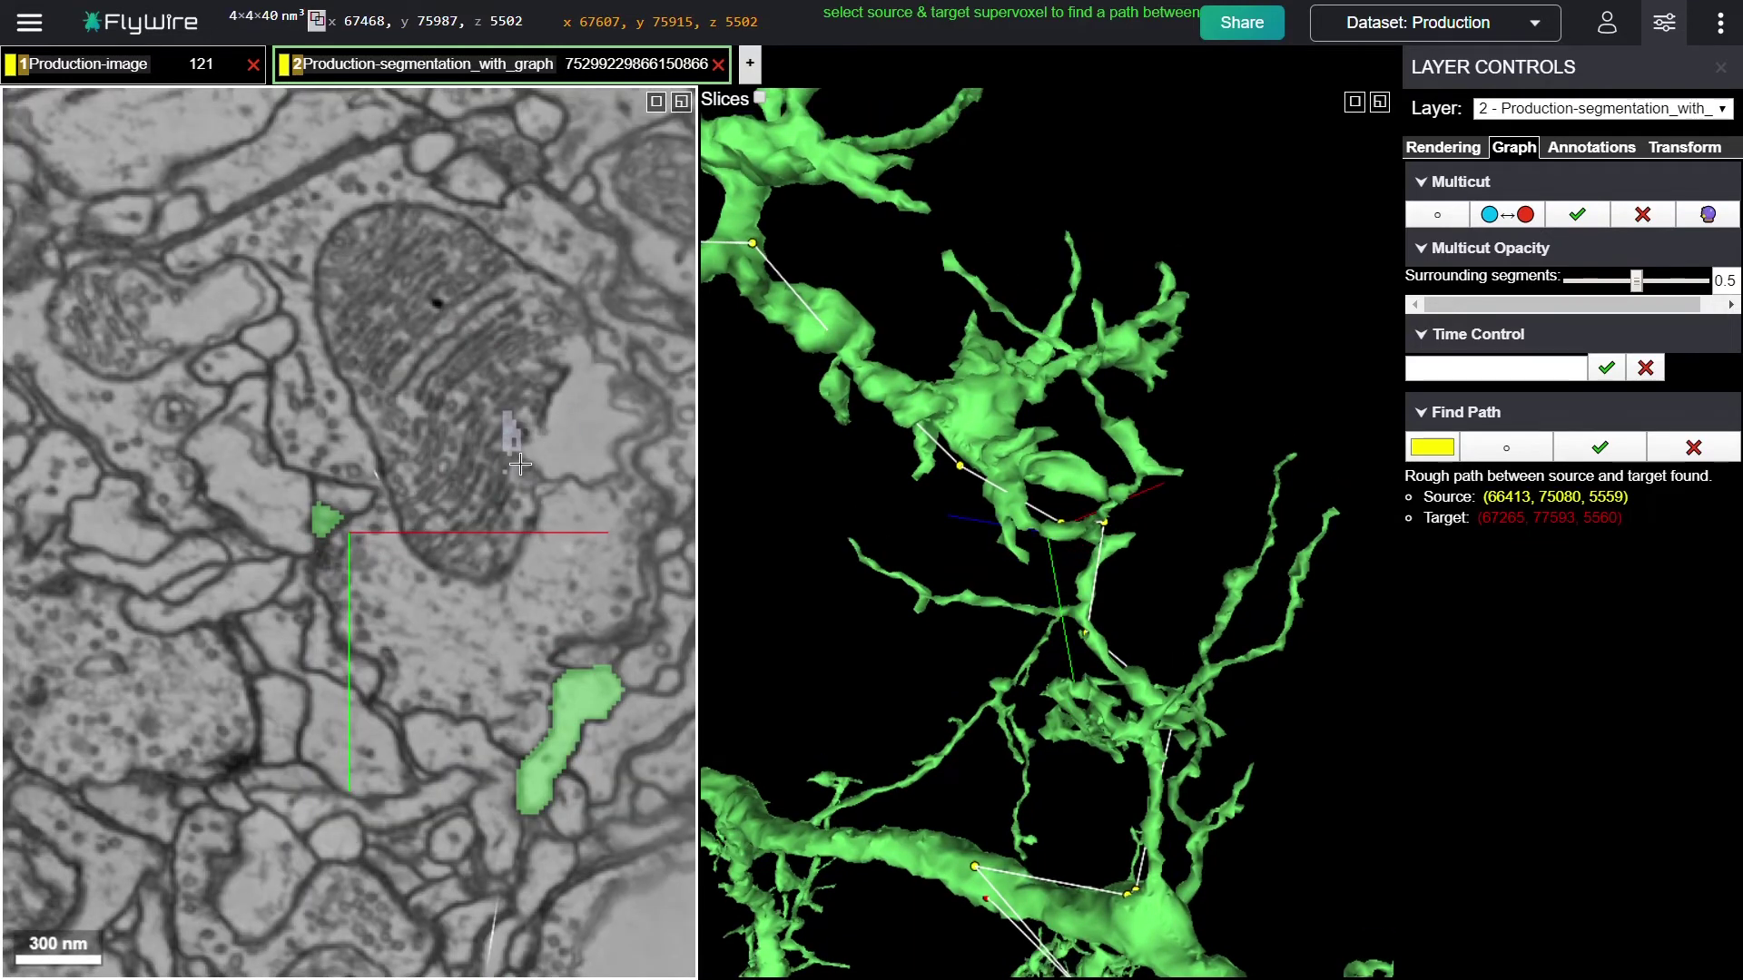
{"action": "scroll", "coordinate": [519, 465], "scroll_direction": "down", "scroll_amount": 3}
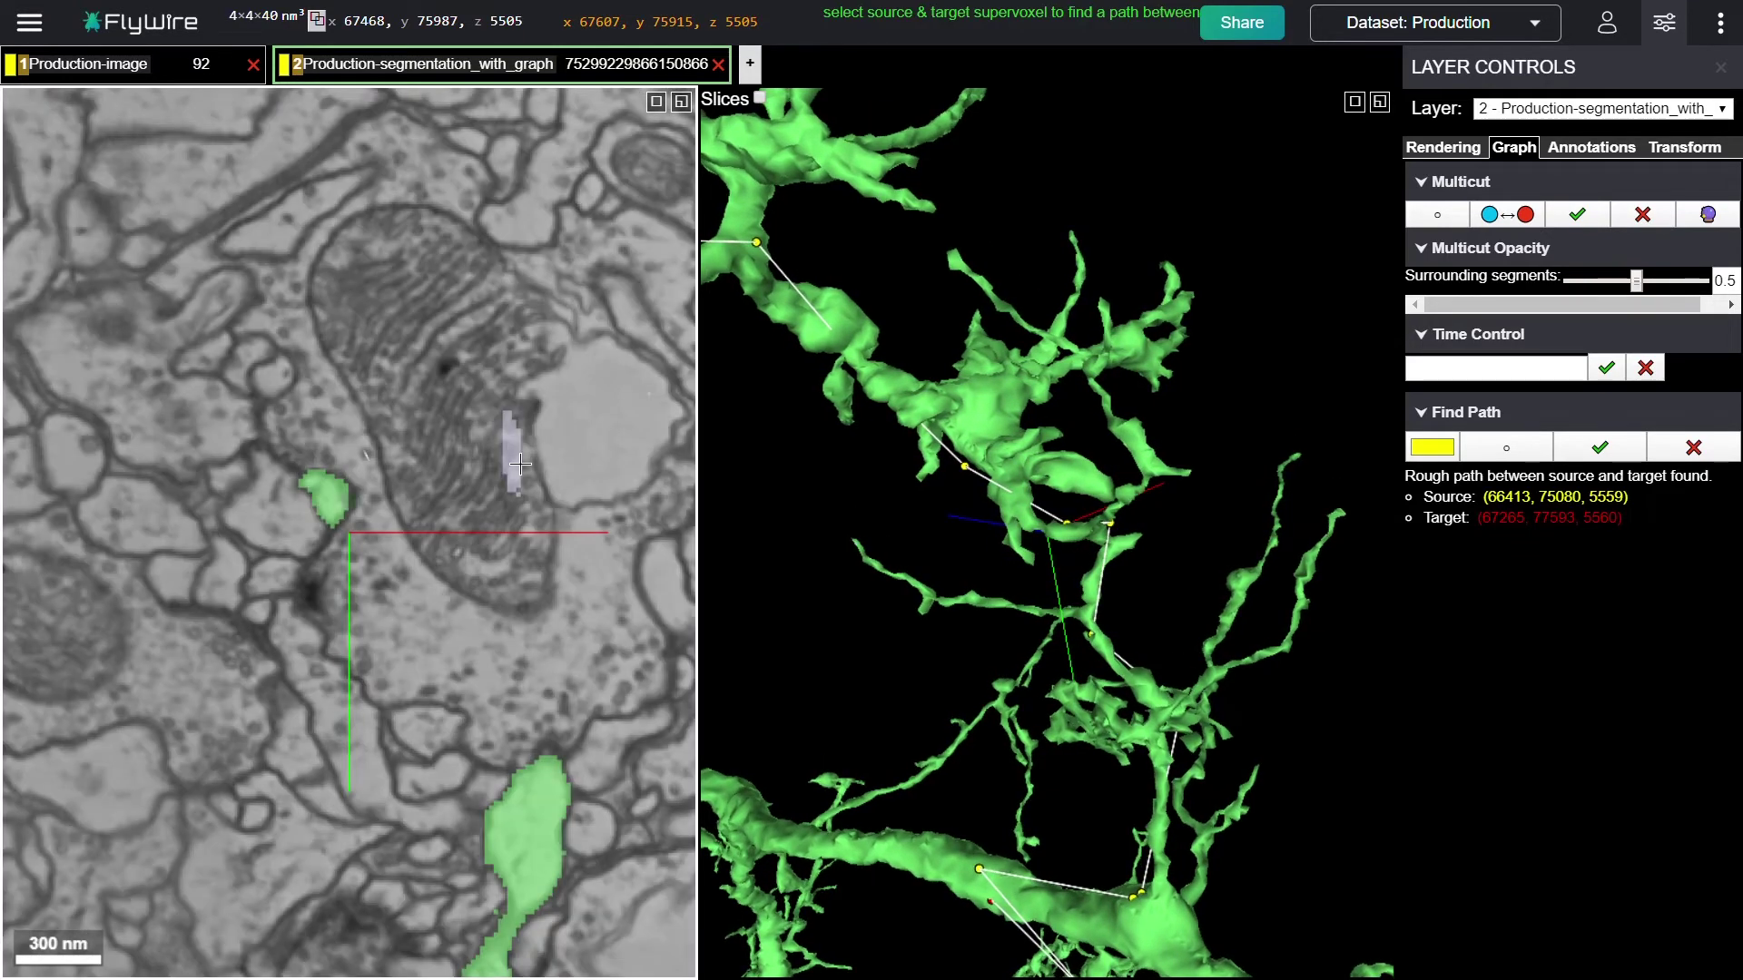
{"action": "scroll", "coordinate": [520, 464], "scroll_direction": "up", "scroll_amount": 4}
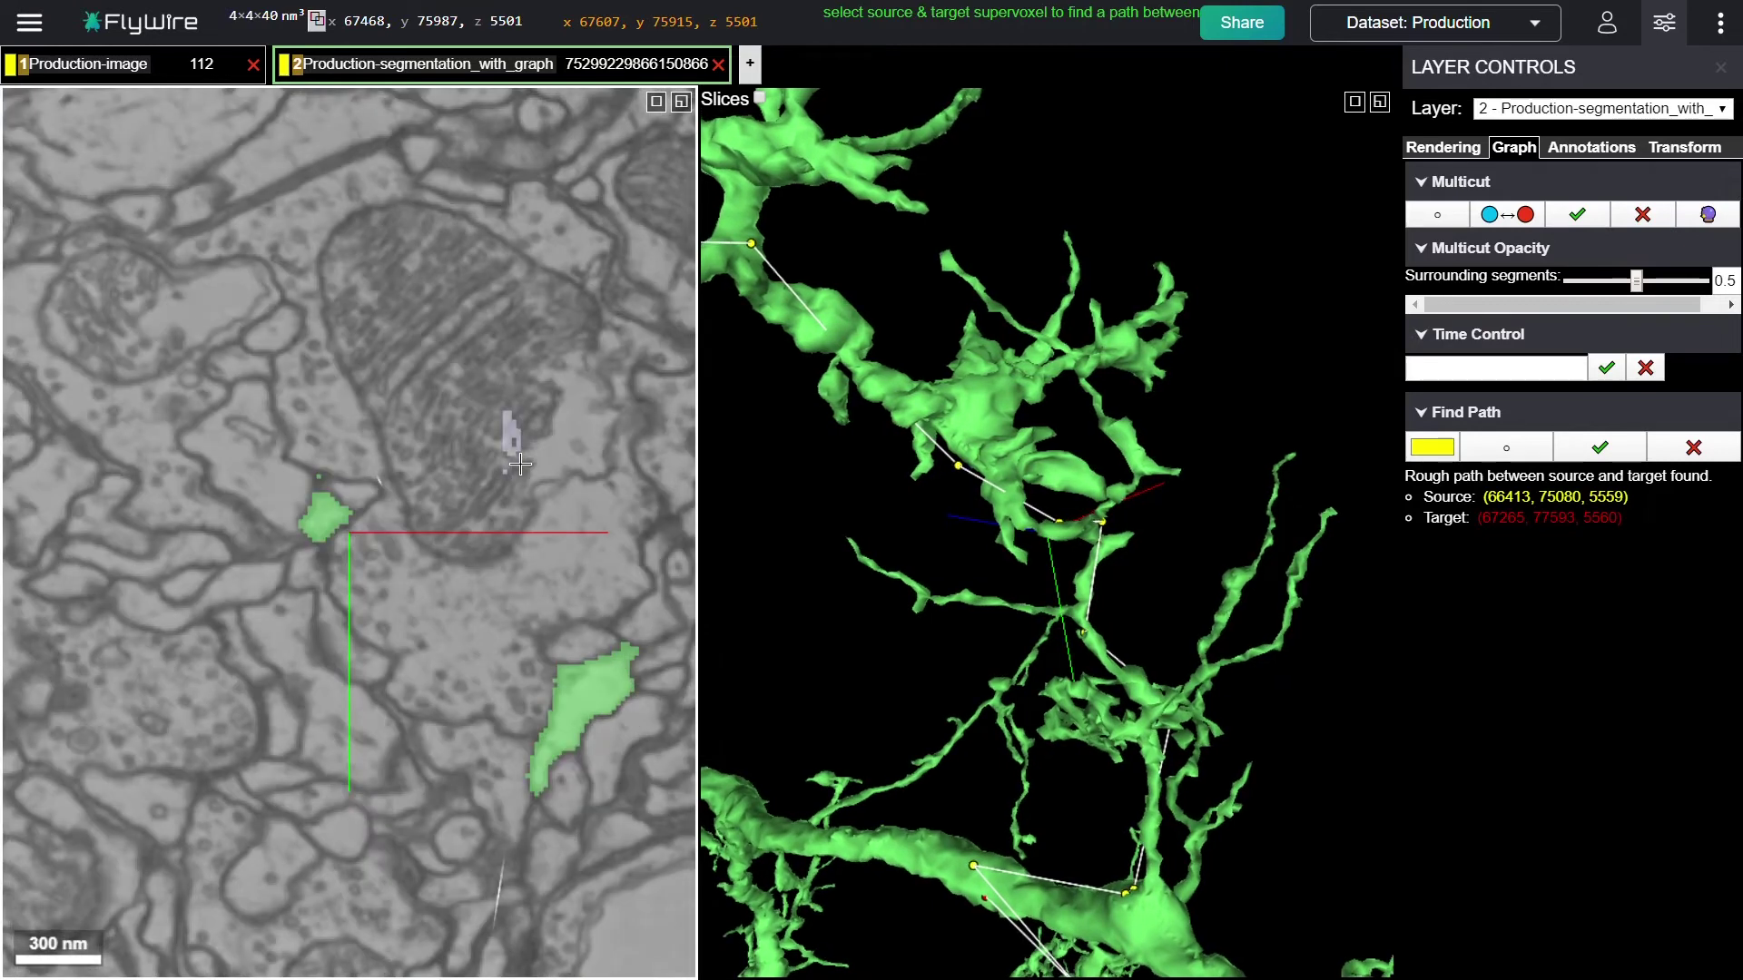
{"action": "scroll", "coordinate": [520, 464], "scroll_direction": "up", "scroll_amount": 5}
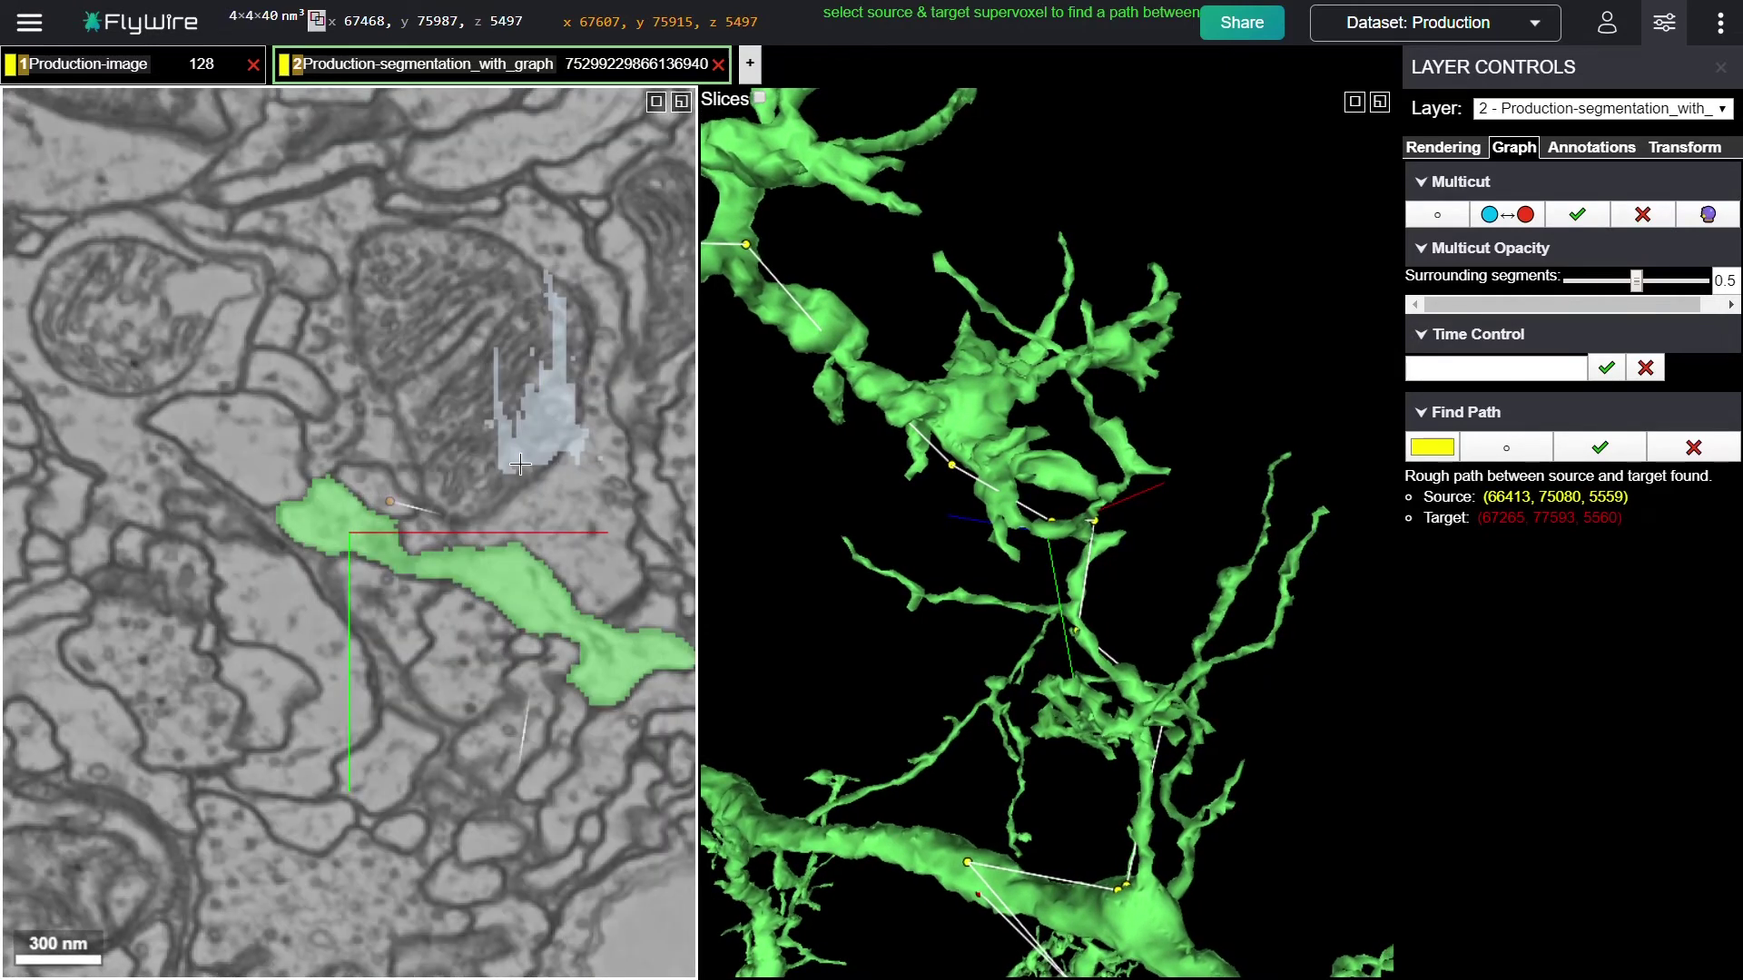
{"action": "scroll", "coordinate": [519, 465], "scroll_direction": "down", "scroll_amount": 6}
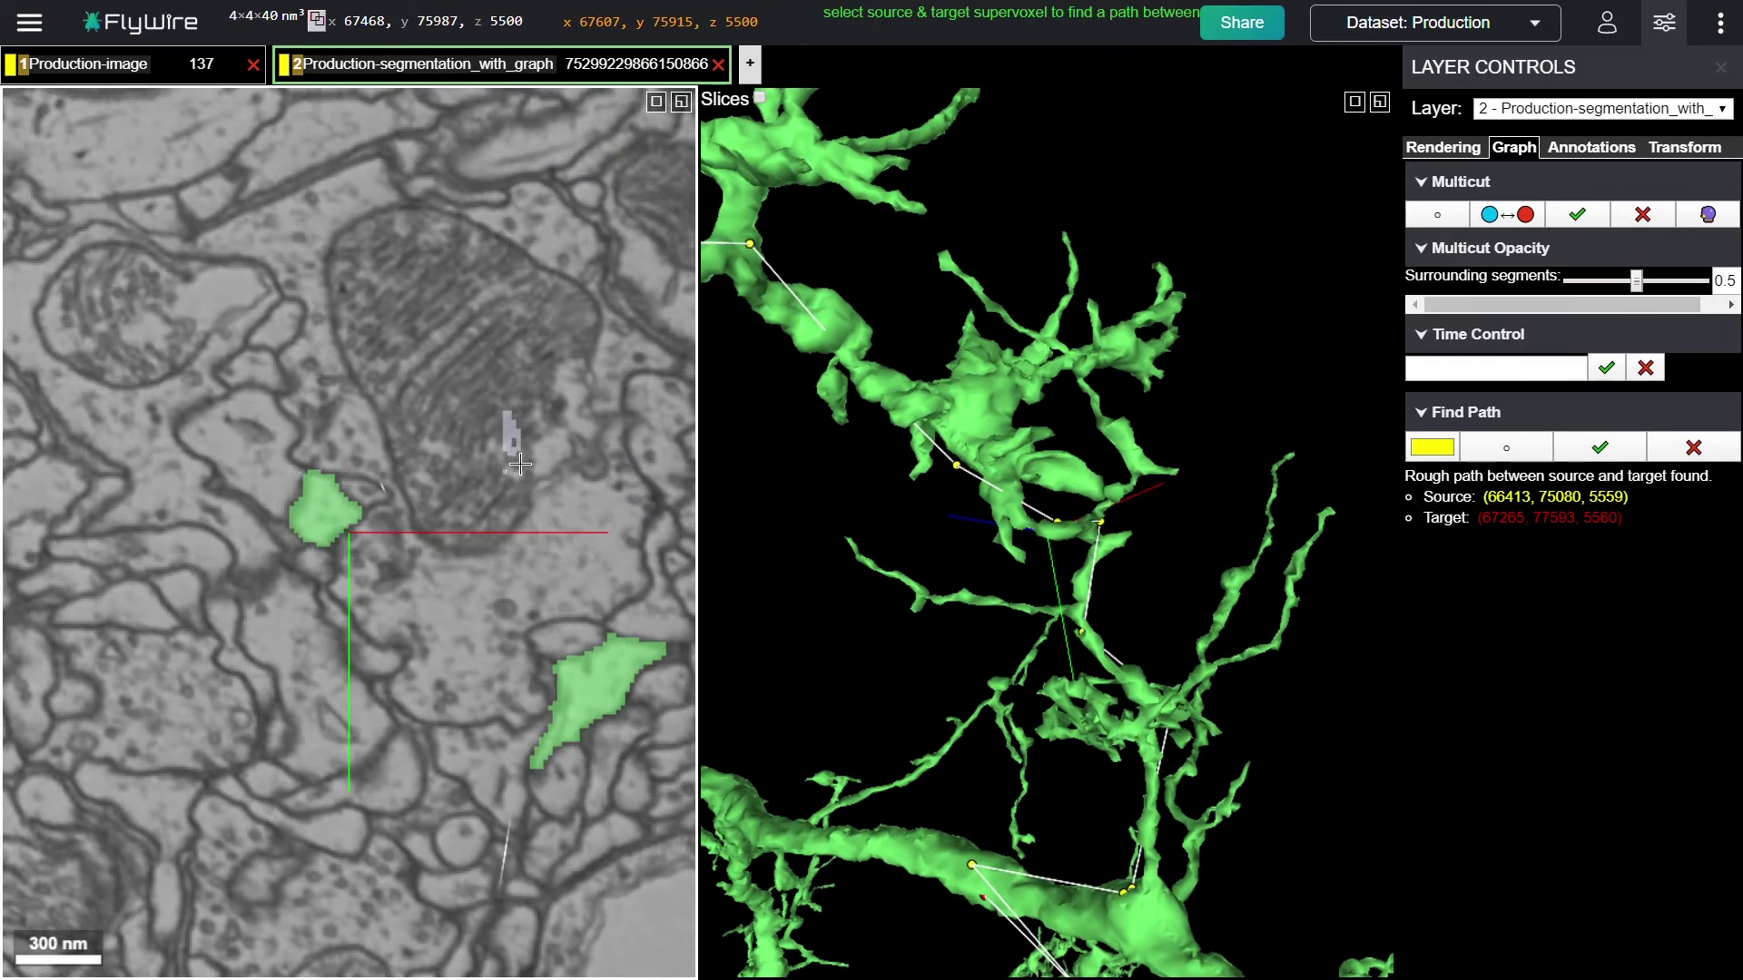
{"action": "scroll", "coordinate": [520, 465], "scroll_direction": "down", "scroll_amount": 3}
{"action": "scroll", "coordinate": [519, 465], "scroll_direction": "up", "scroll_amount": 3}
- Hide the segmentation to examine the raw membranes at the narrow spot in slices z 5501 to z 5503, and show it again
{"action": "key", "text": "2"}
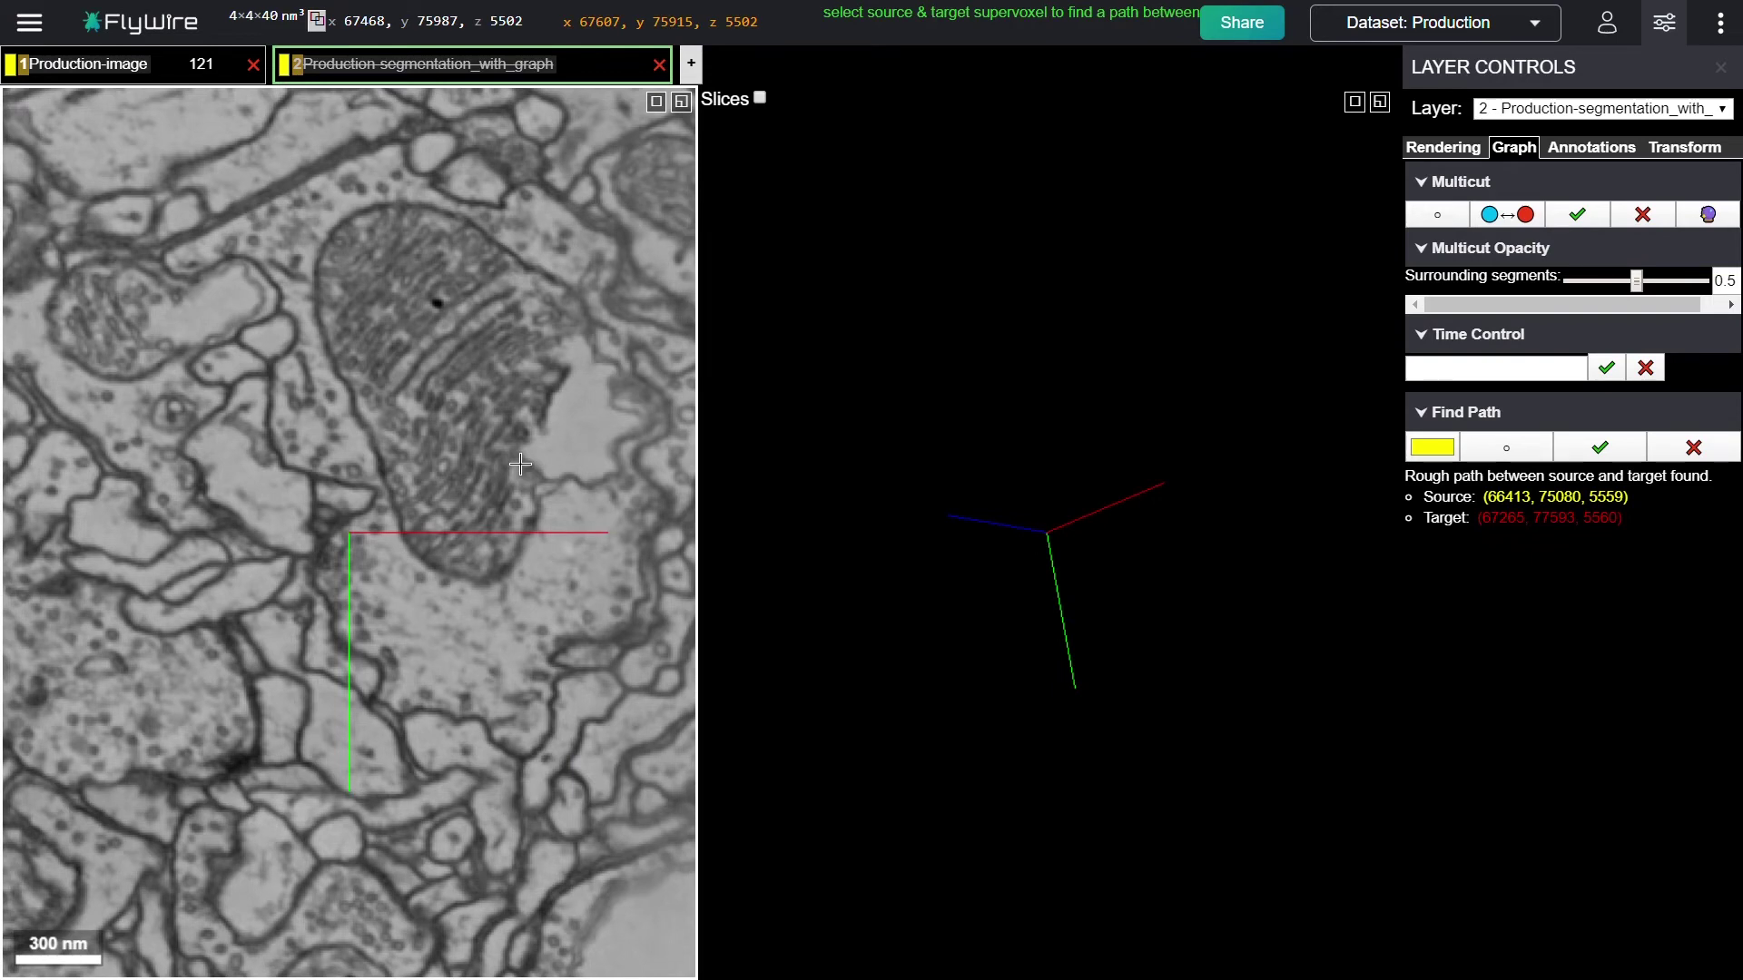
{"action": "key", "text": "2"}
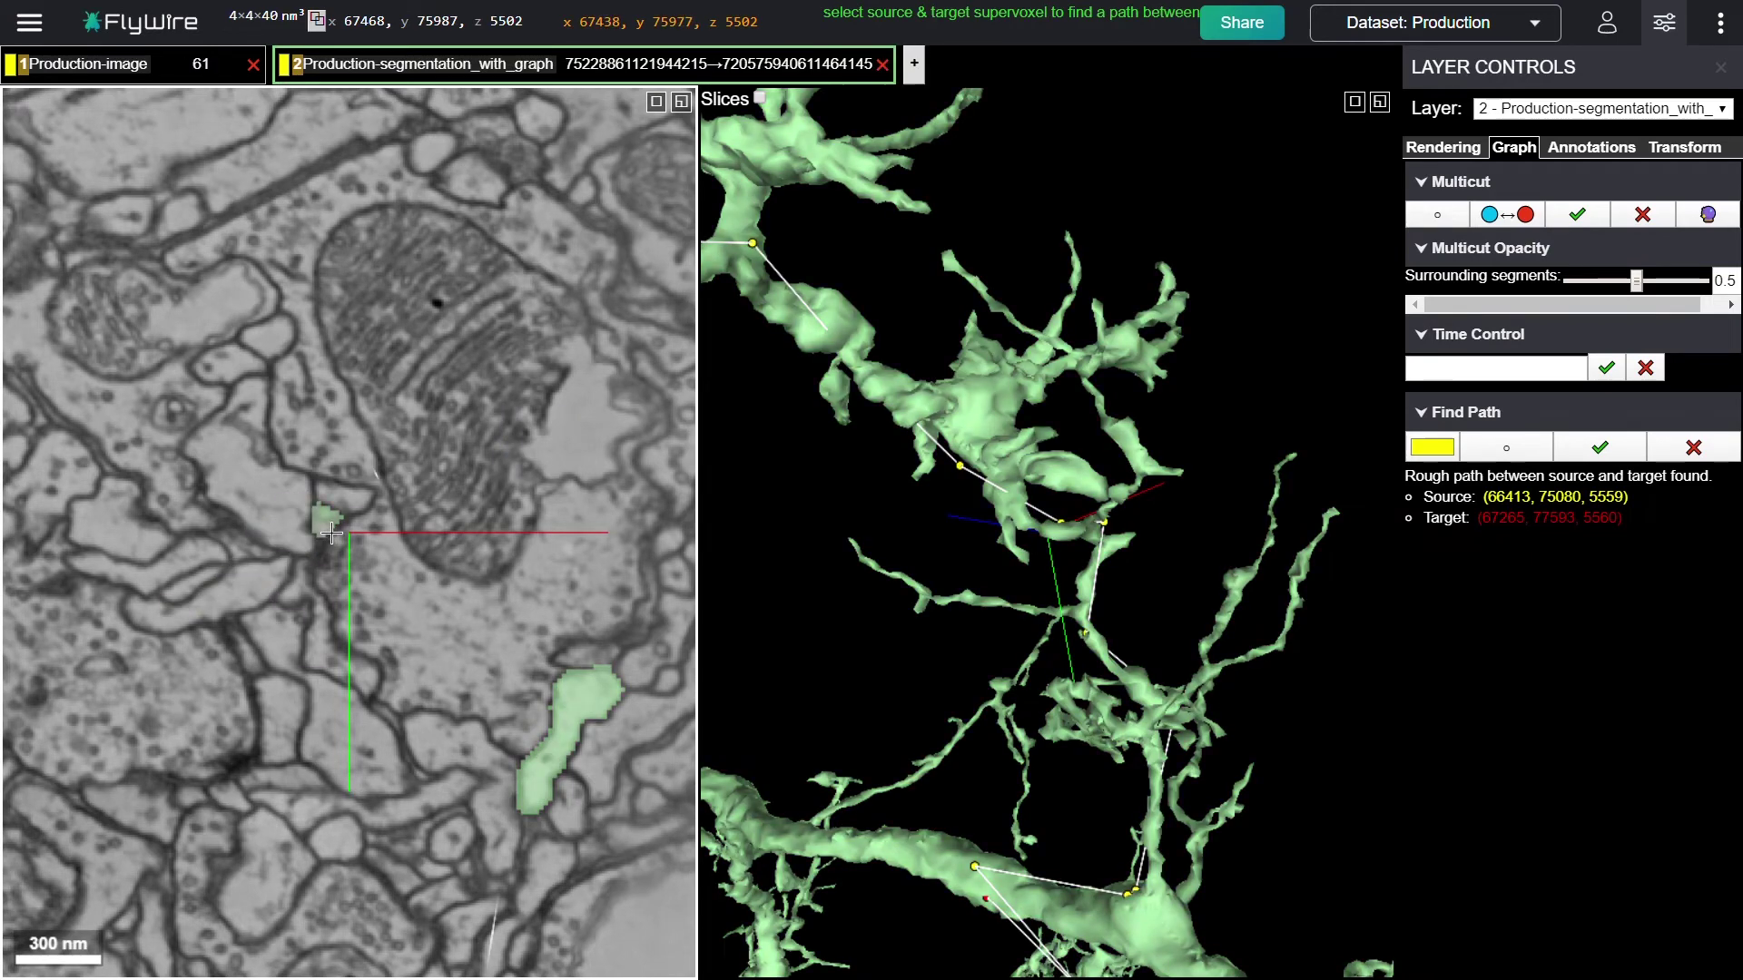
{"action": "key", "text": "2"}
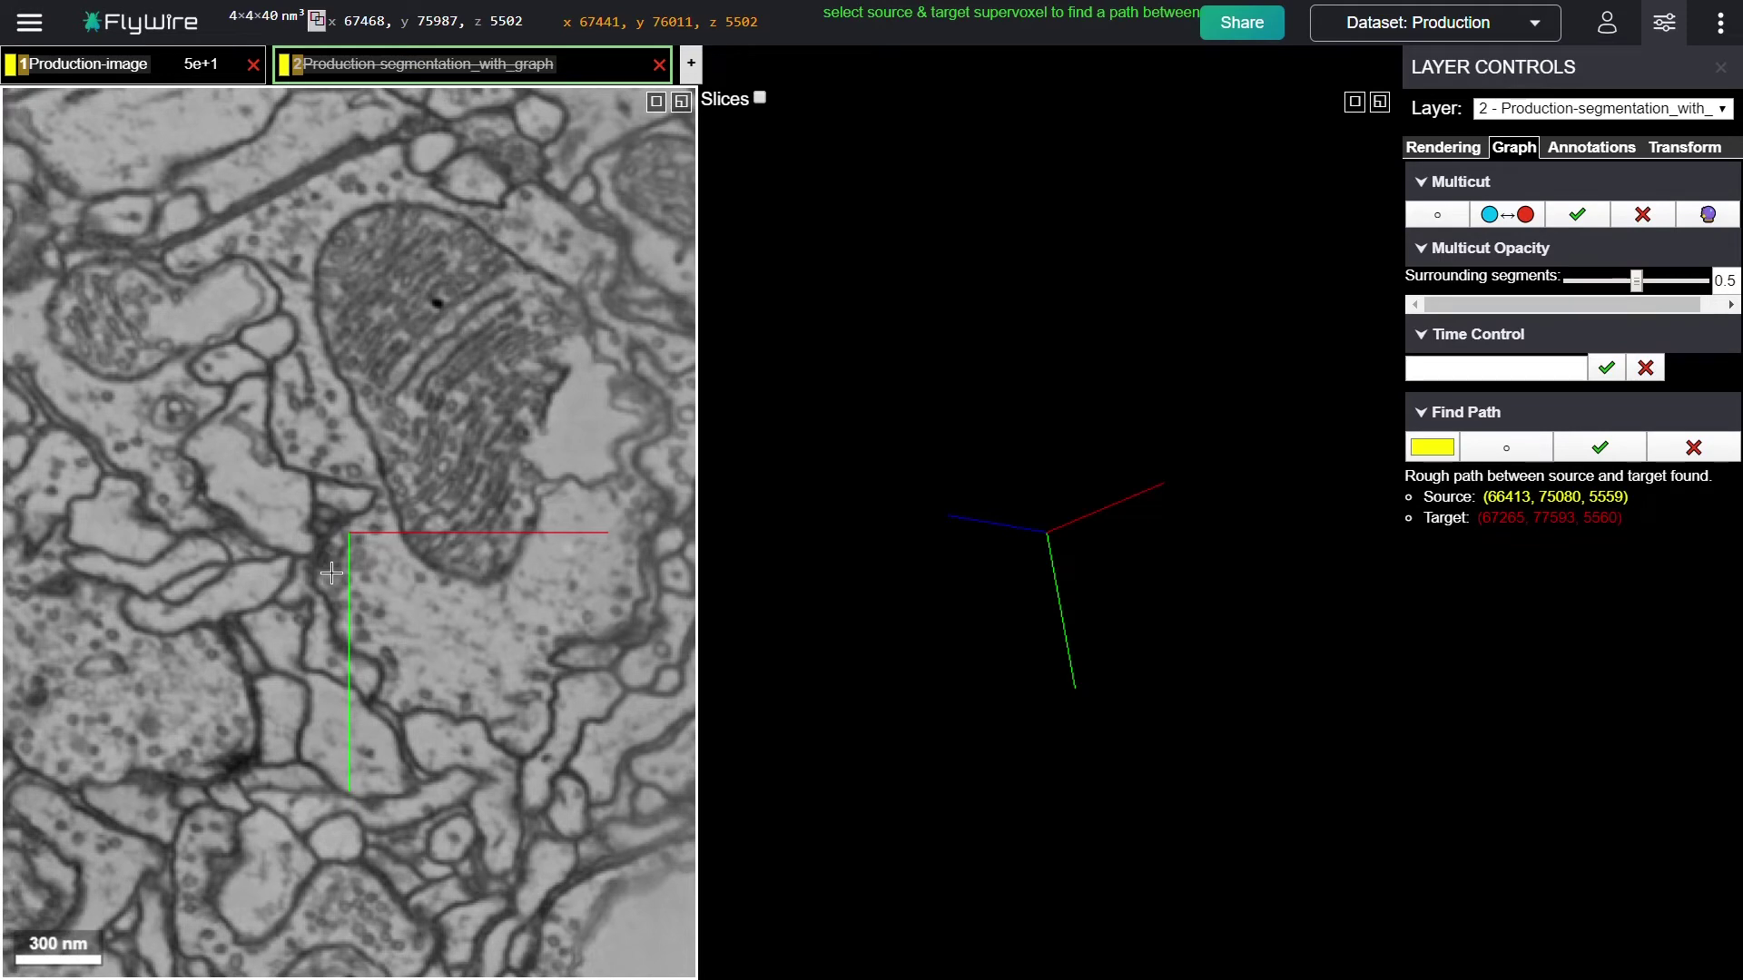
{"action": "scroll", "coordinate": [331, 573], "scroll_direction": "up", "scroll_amount": 1}
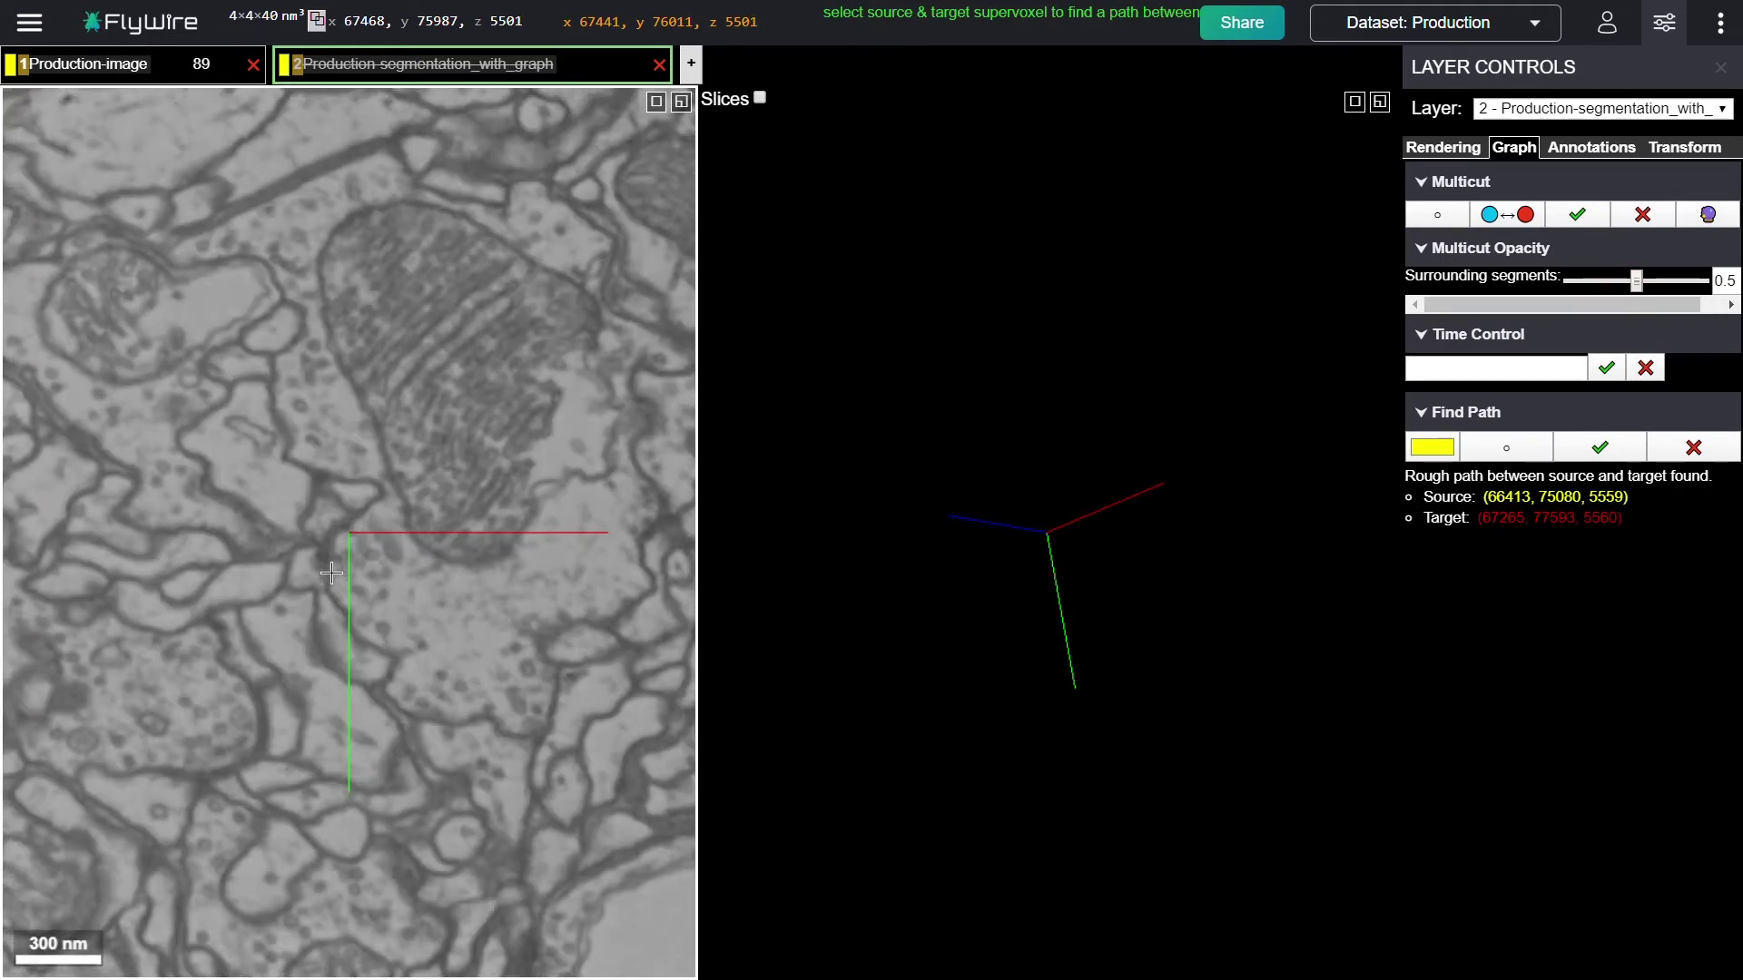
{"action": "scroll", "coordinate": [331, 572], "scroll_direction": "down", "scroll_amount": 1}
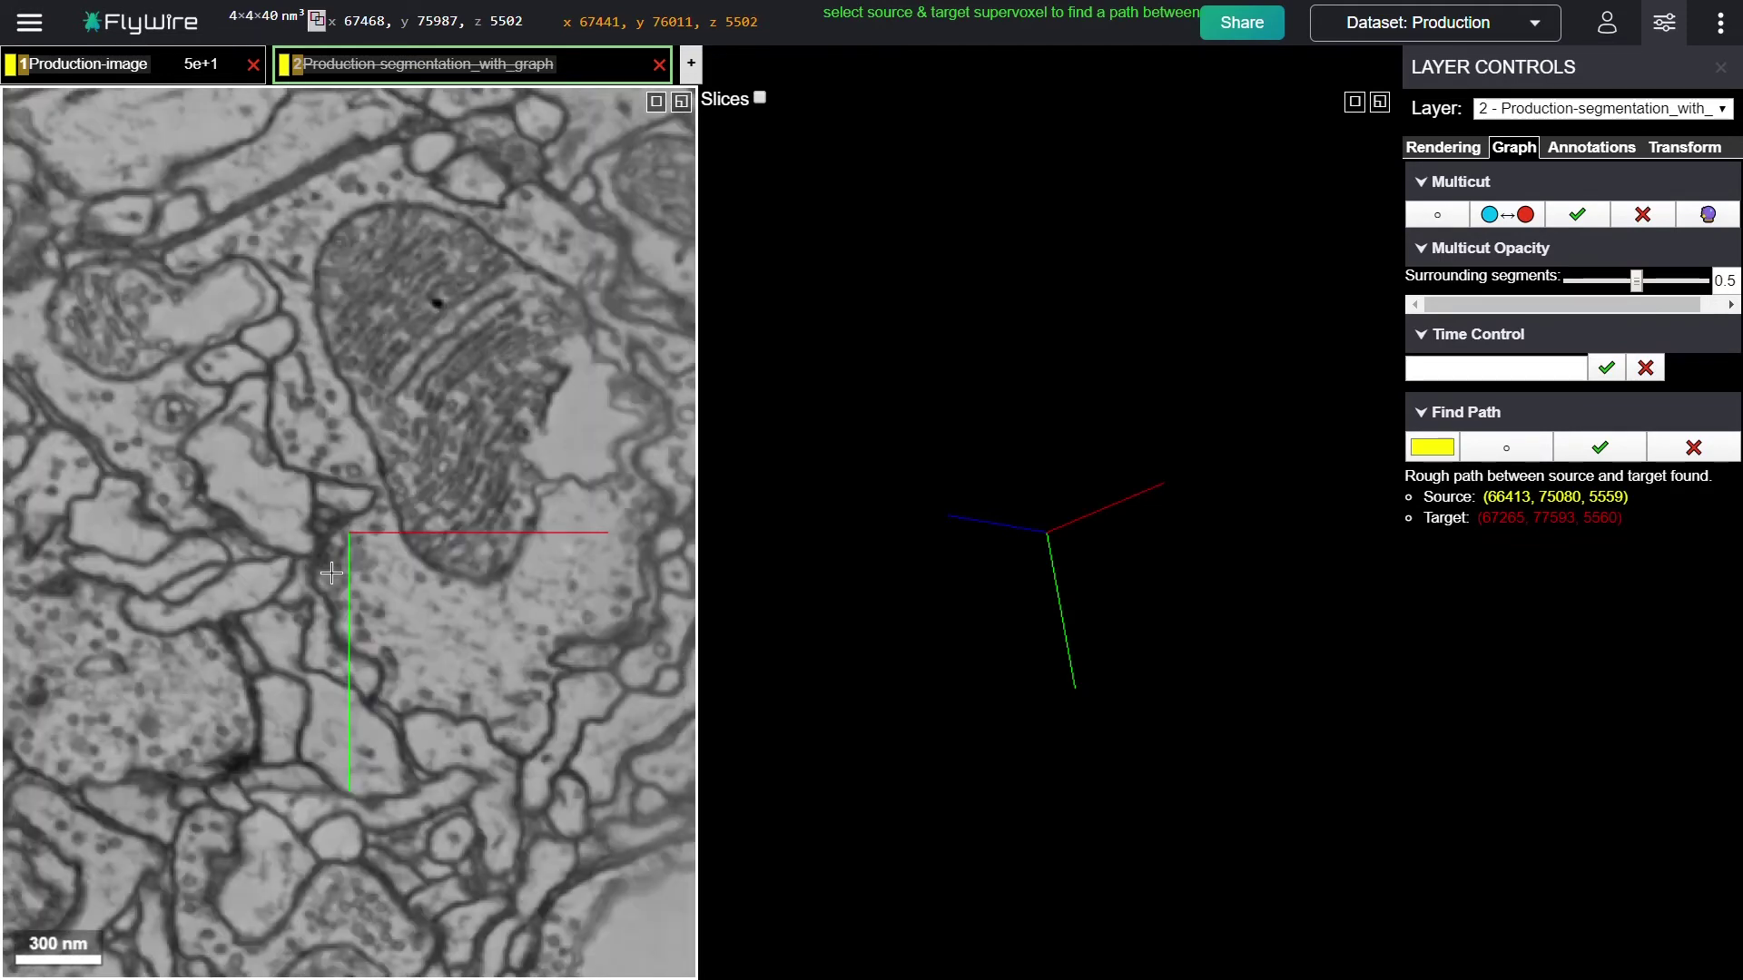
{"action": "scroll", "coordinate": [331, 573], "scroll_direction": "down", "scroll_amount": 1}
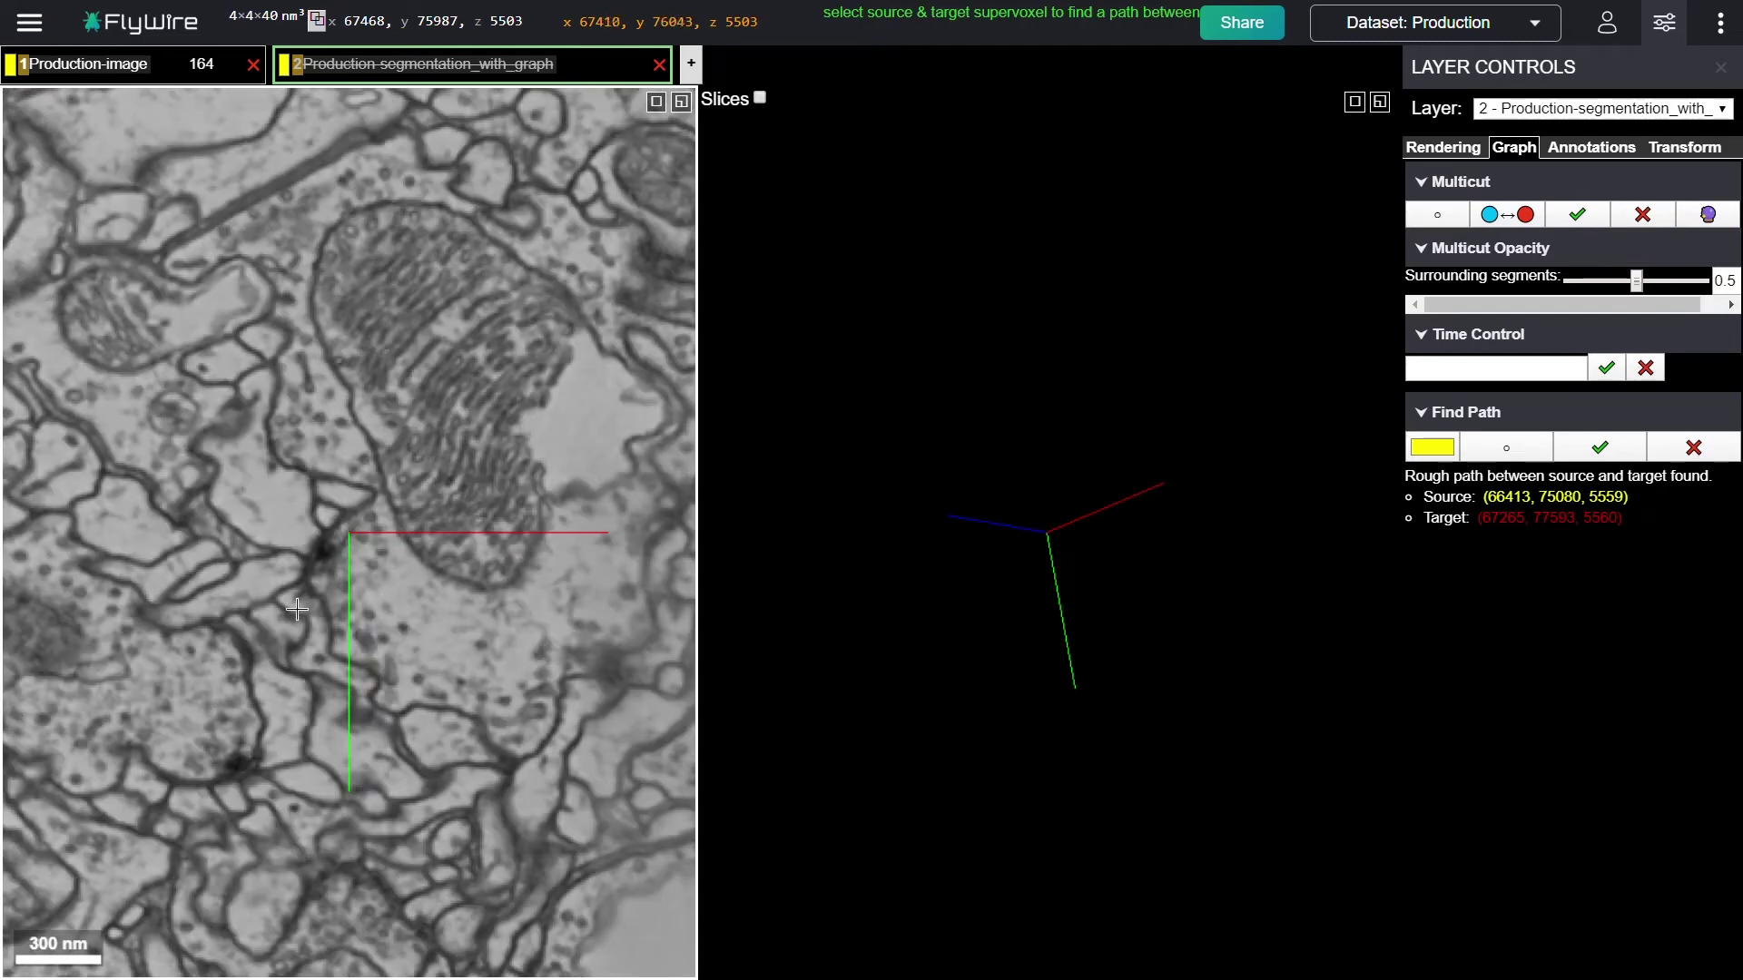
{"action": "scroll", "coordinate": [297, 609], "scroll_direction": "up", "scroll_amount": 1}
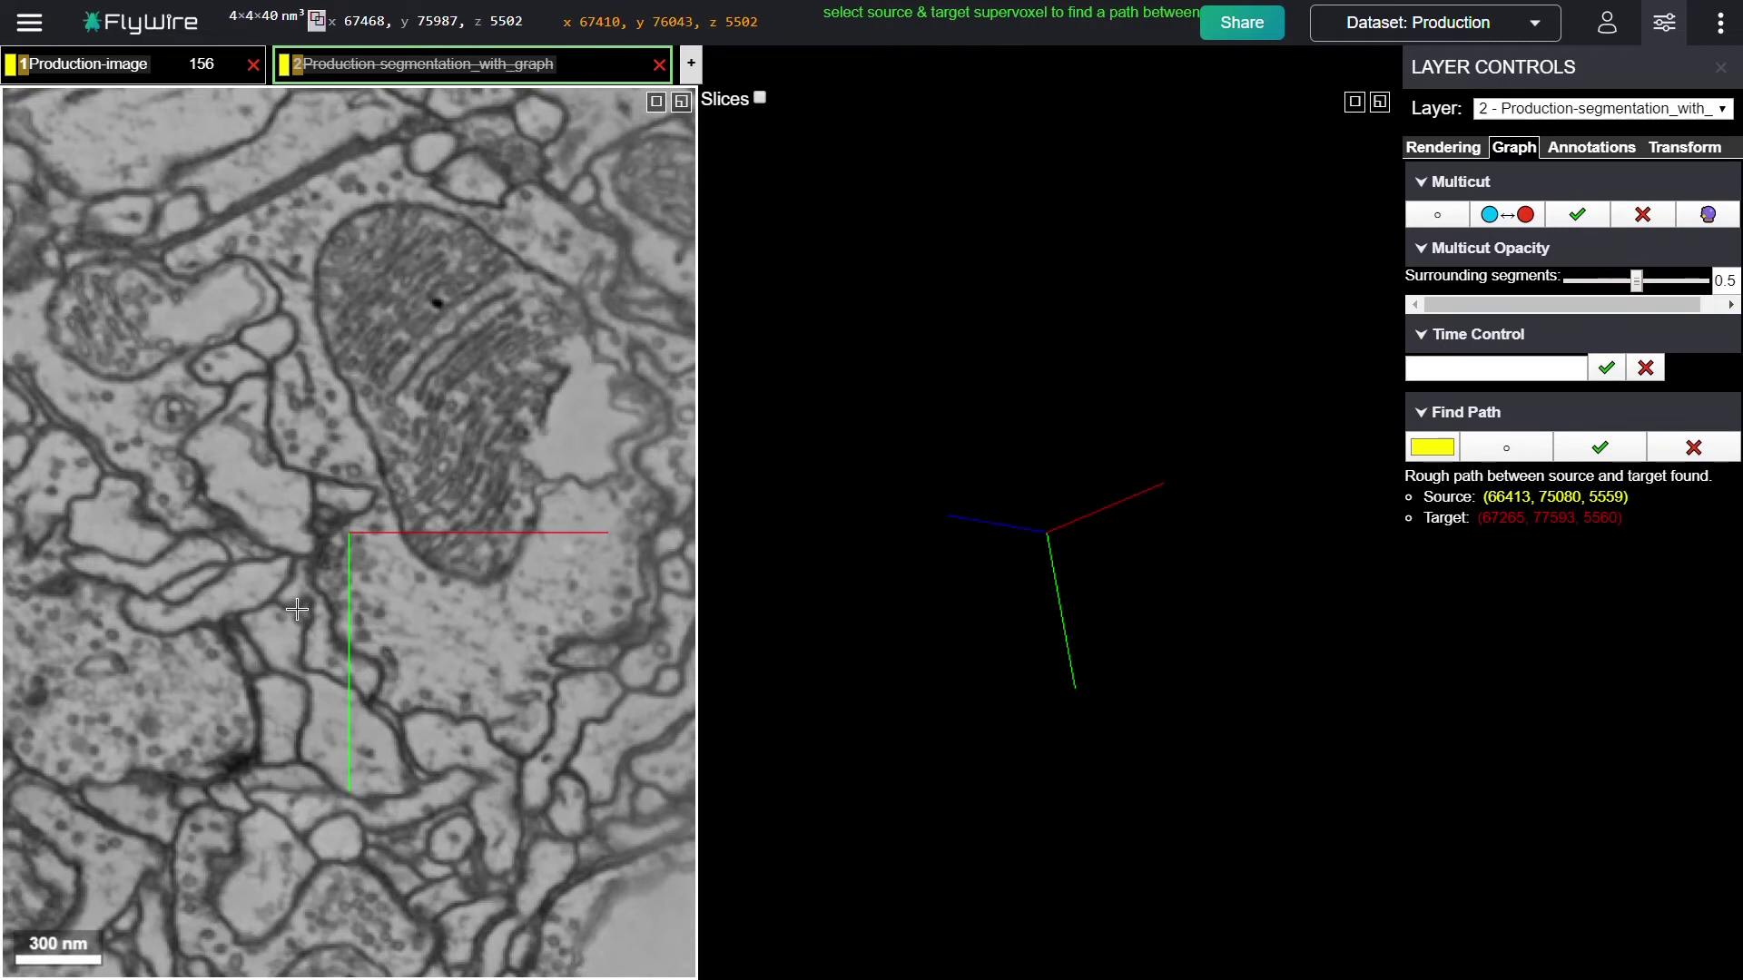
{"action": "scroll", "coordinate": [297, 609], "scroll_direction": "down", "scroll_amount": 1}
{"action": "scroll", "coordinate": [297, 609], "scroll_direction": "up", "scroll_amount": 1}
{"action": "key", "text": "2"}
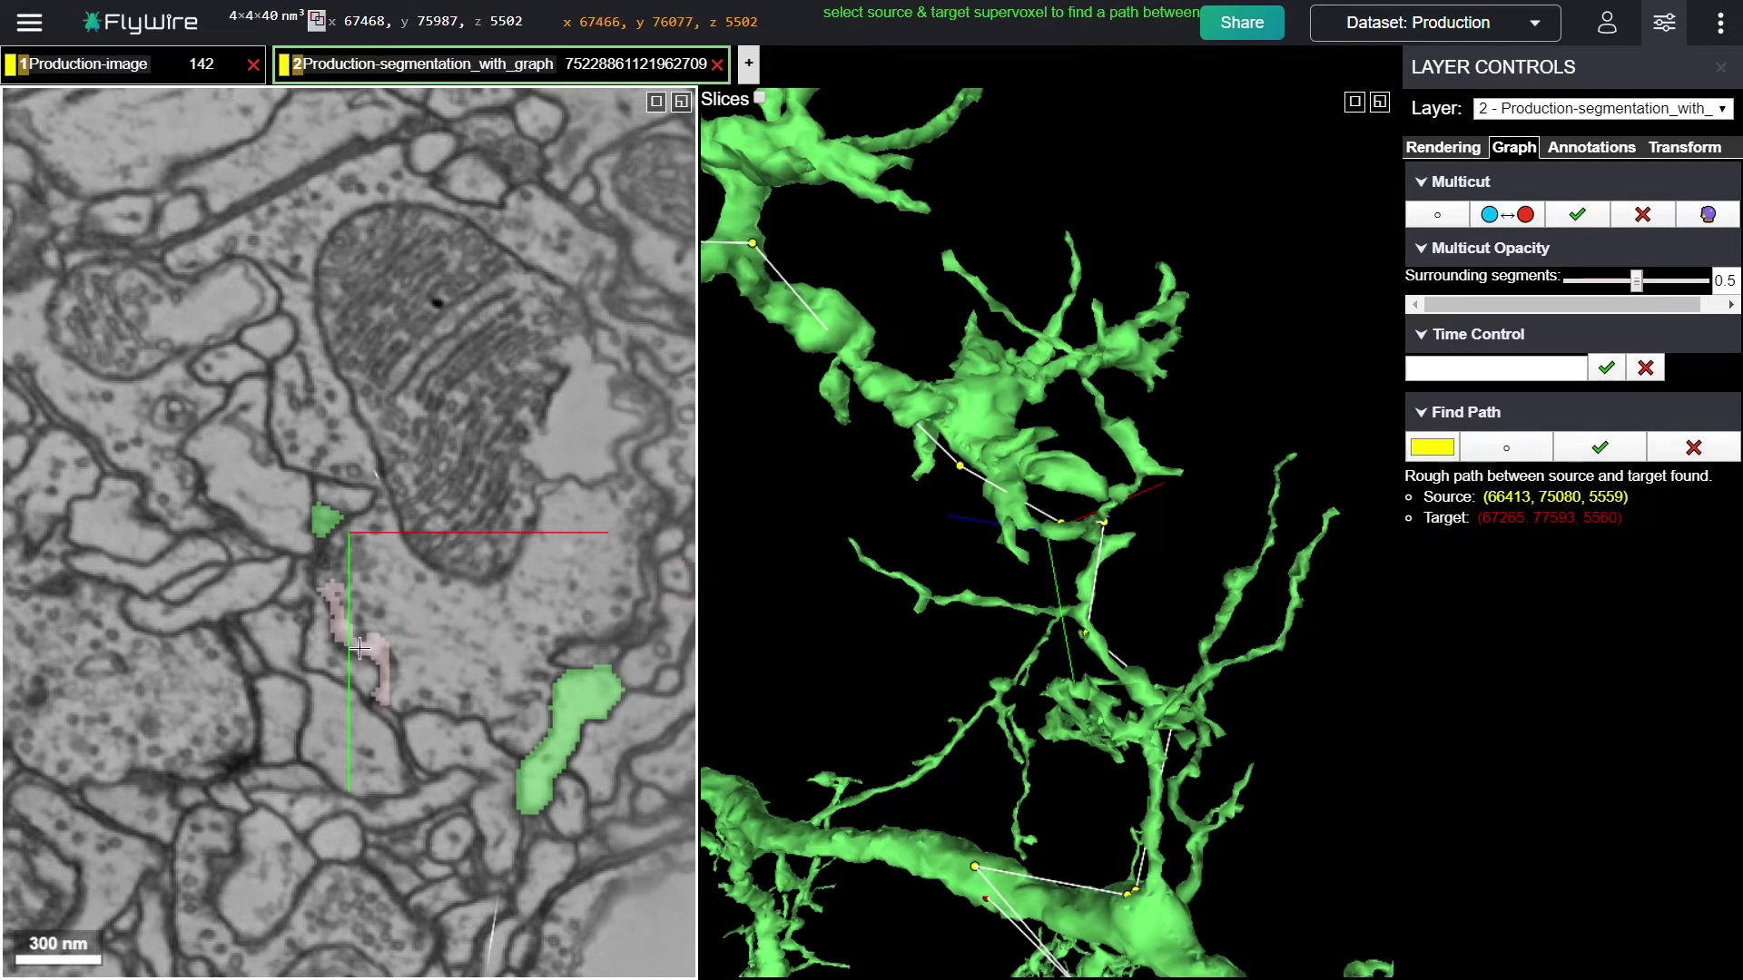
- Place a red multicut point on the small profile beside the mitochondrion at z 5506 and two blue points on its continuation at z 5498
{"action": "scroll", "coordinate": [359, 648], "scroll_direction": "down", "scroll_amount": 4}
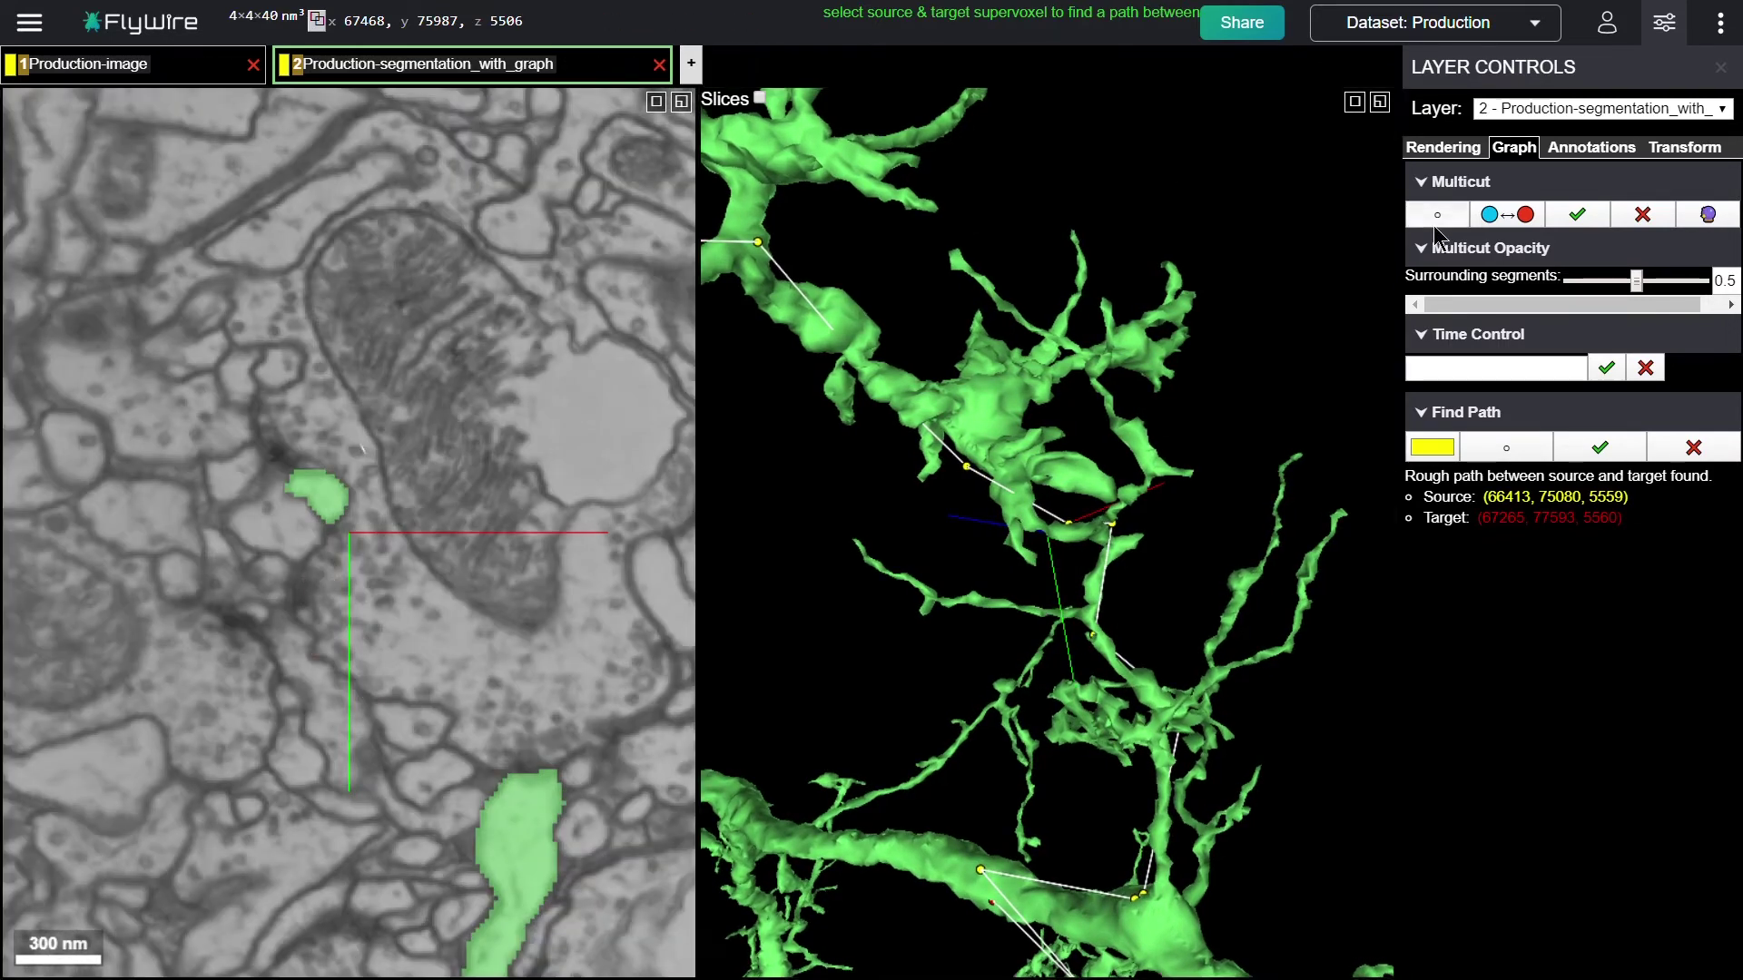
{"action": "left_click", "coordinate": [333, 496], "text": "ctrl"}
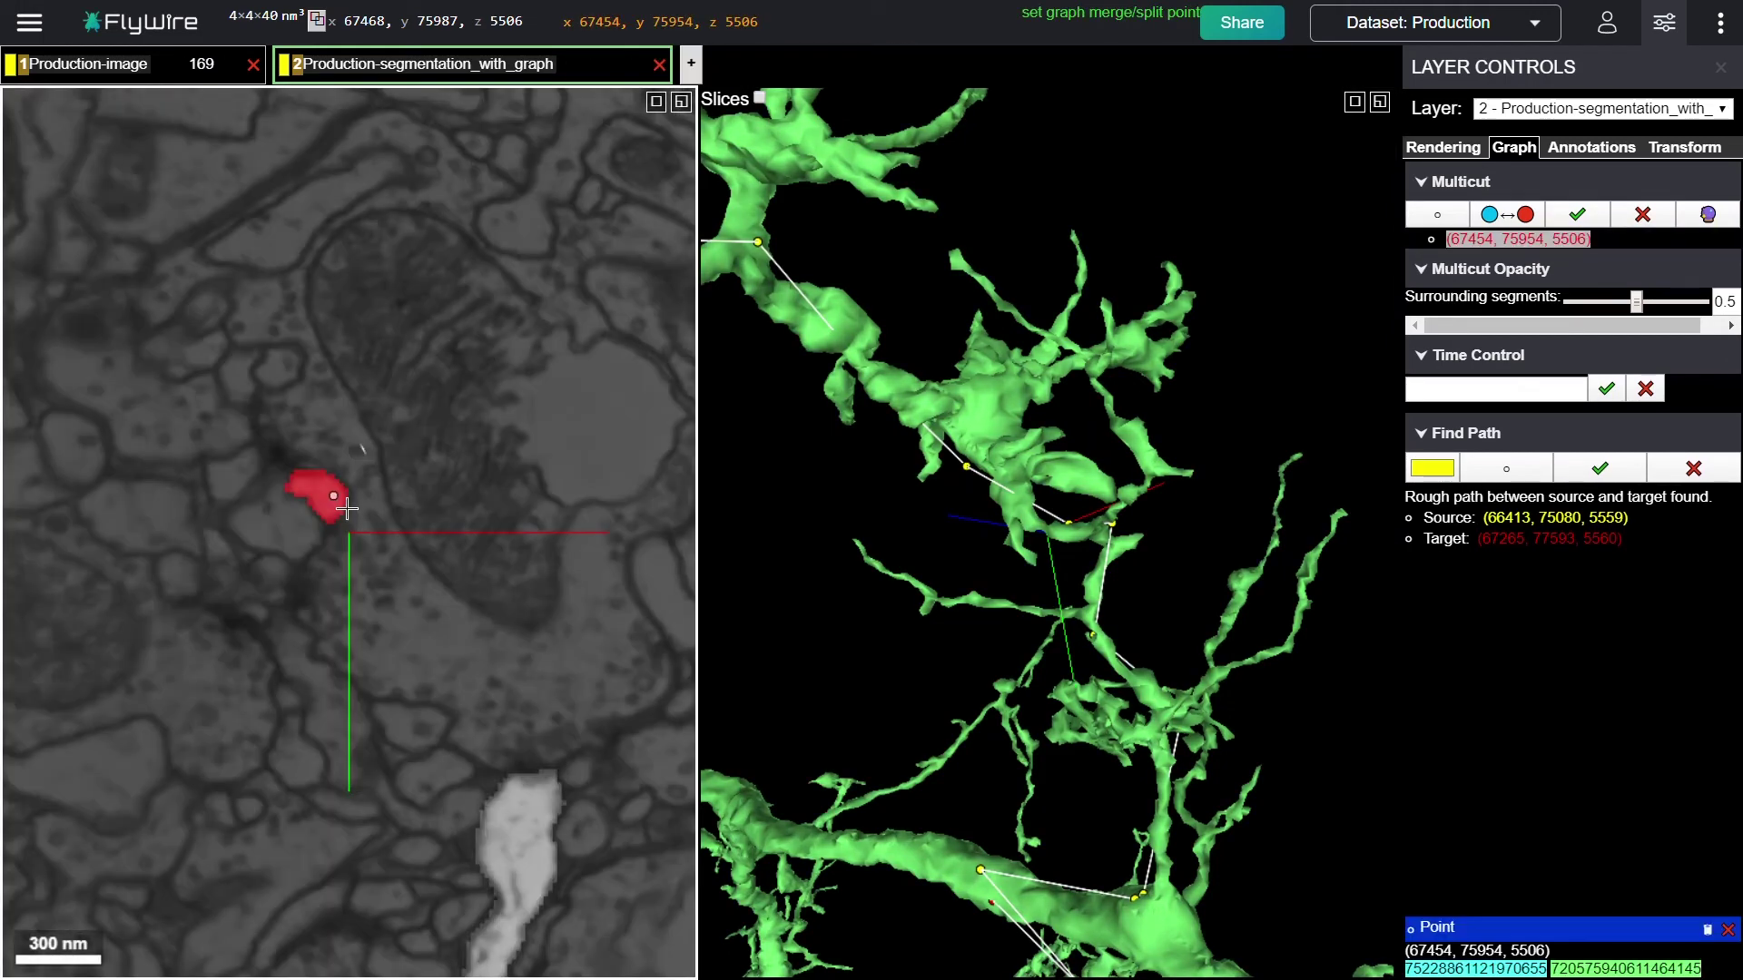
{"action": "scroll", "coordinate": [287, 684], "scroll_direction": "up", "scroll_amount": 3}
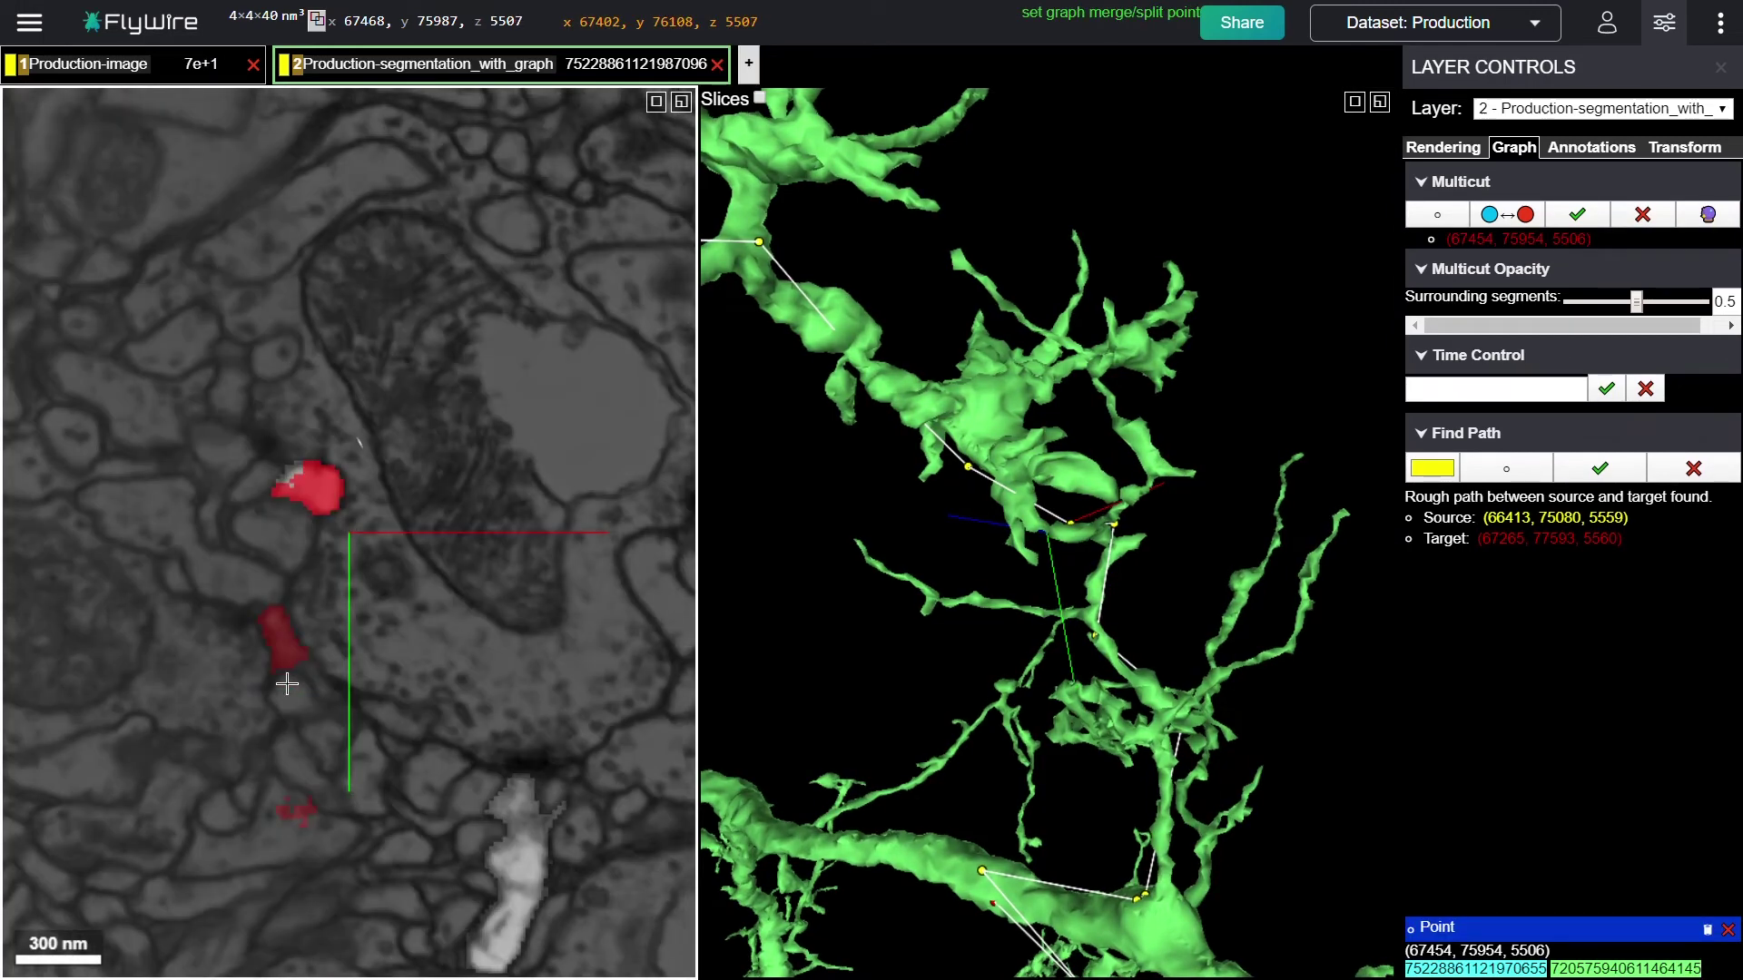
{"action": "scroll", "coordinate": [287, 683], "scroll_direction": "up", "scroll_amount": 4}
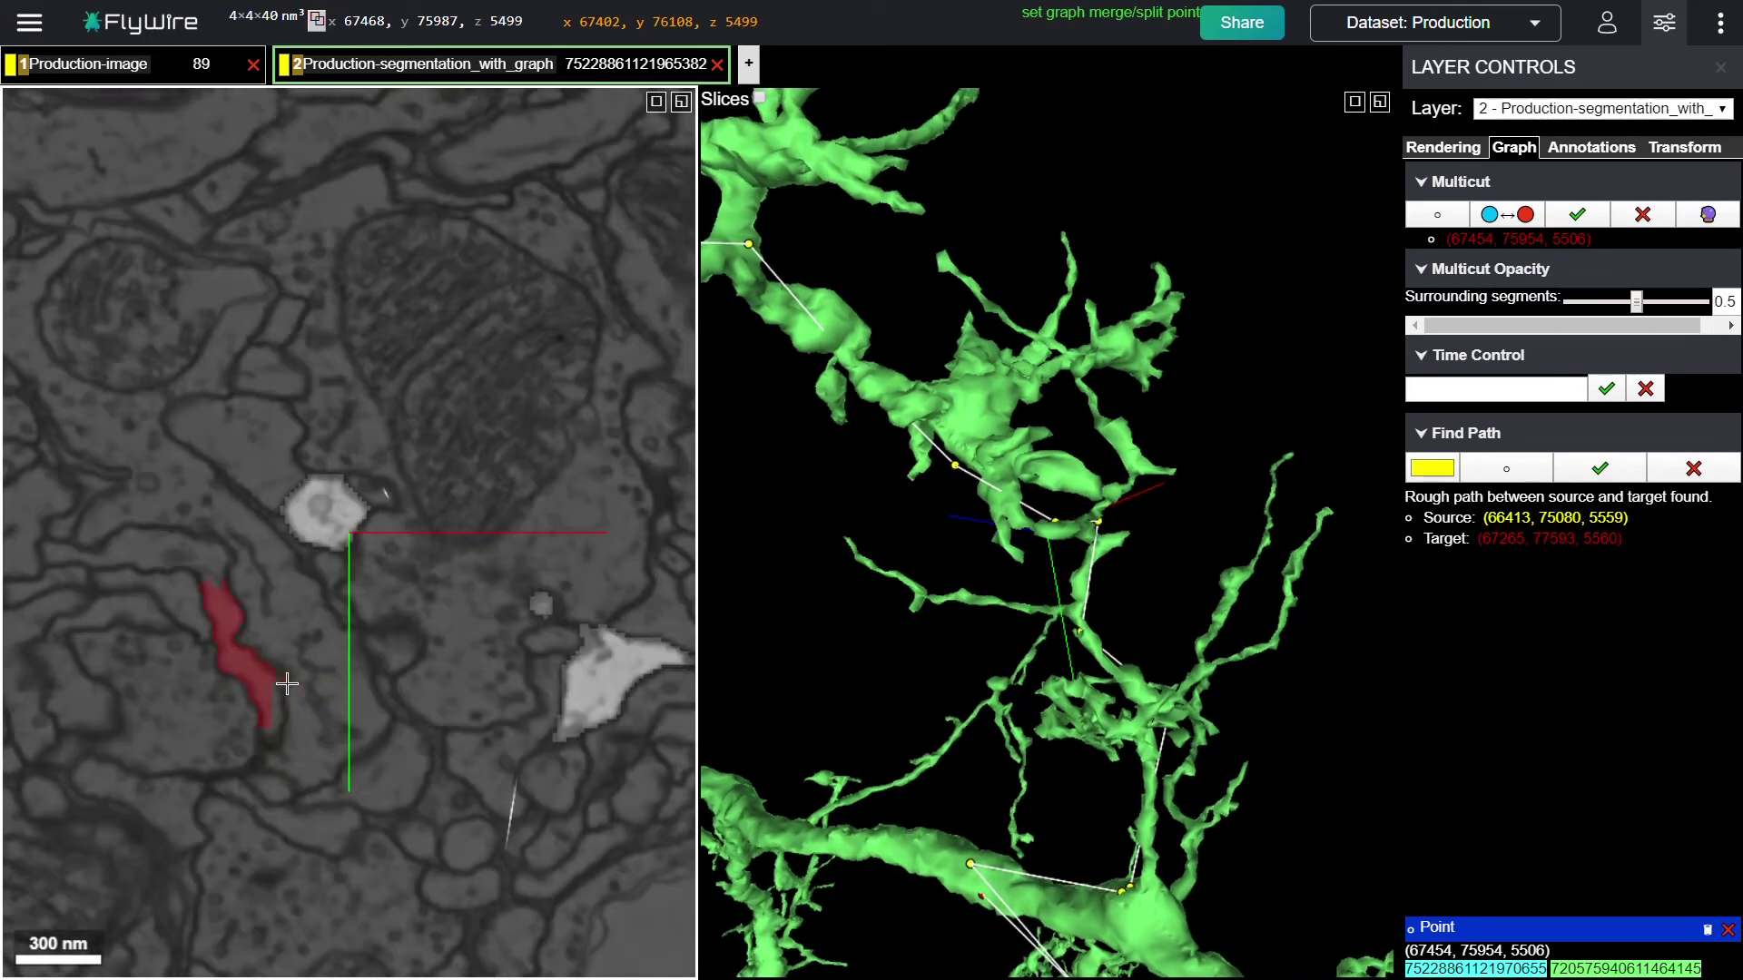
{"action": "scroll", "coordinate": [286, 684], "scroll_direction": "up", "scroll_amount": 1}
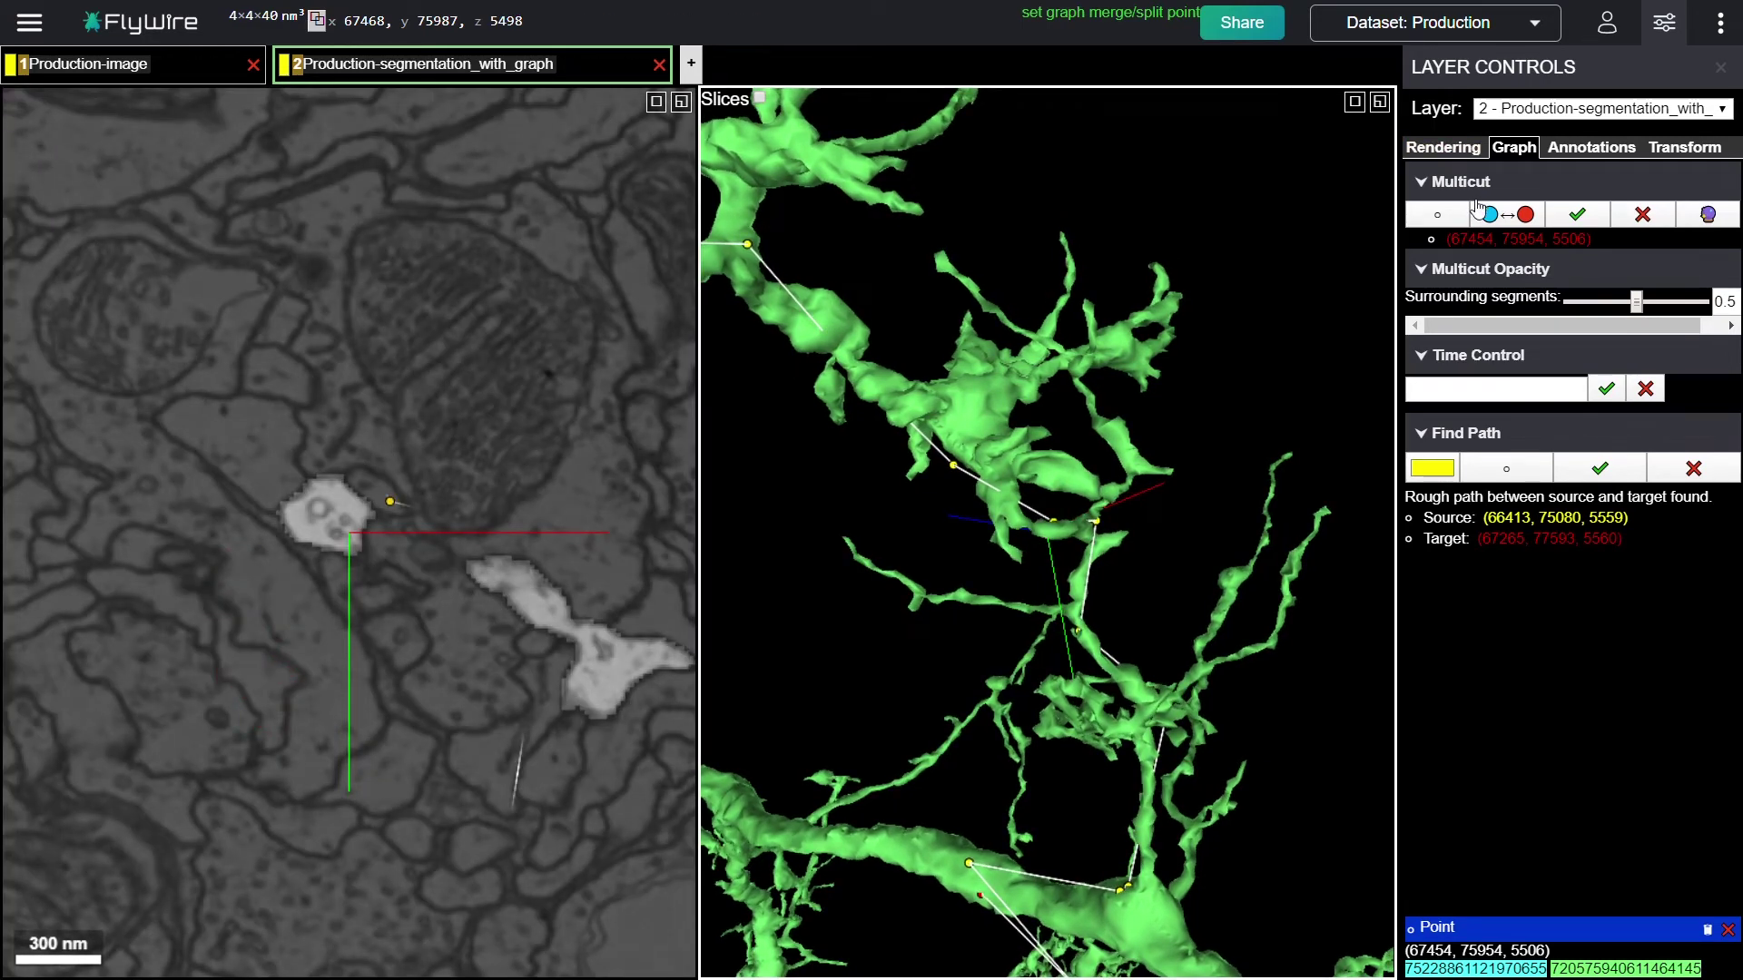
{"action": "left_click", "coordinate": [344, 526], "text": "ctrl"}
{"action": "left_click", "coordinate": [338, 511], "text": "ctrl"}
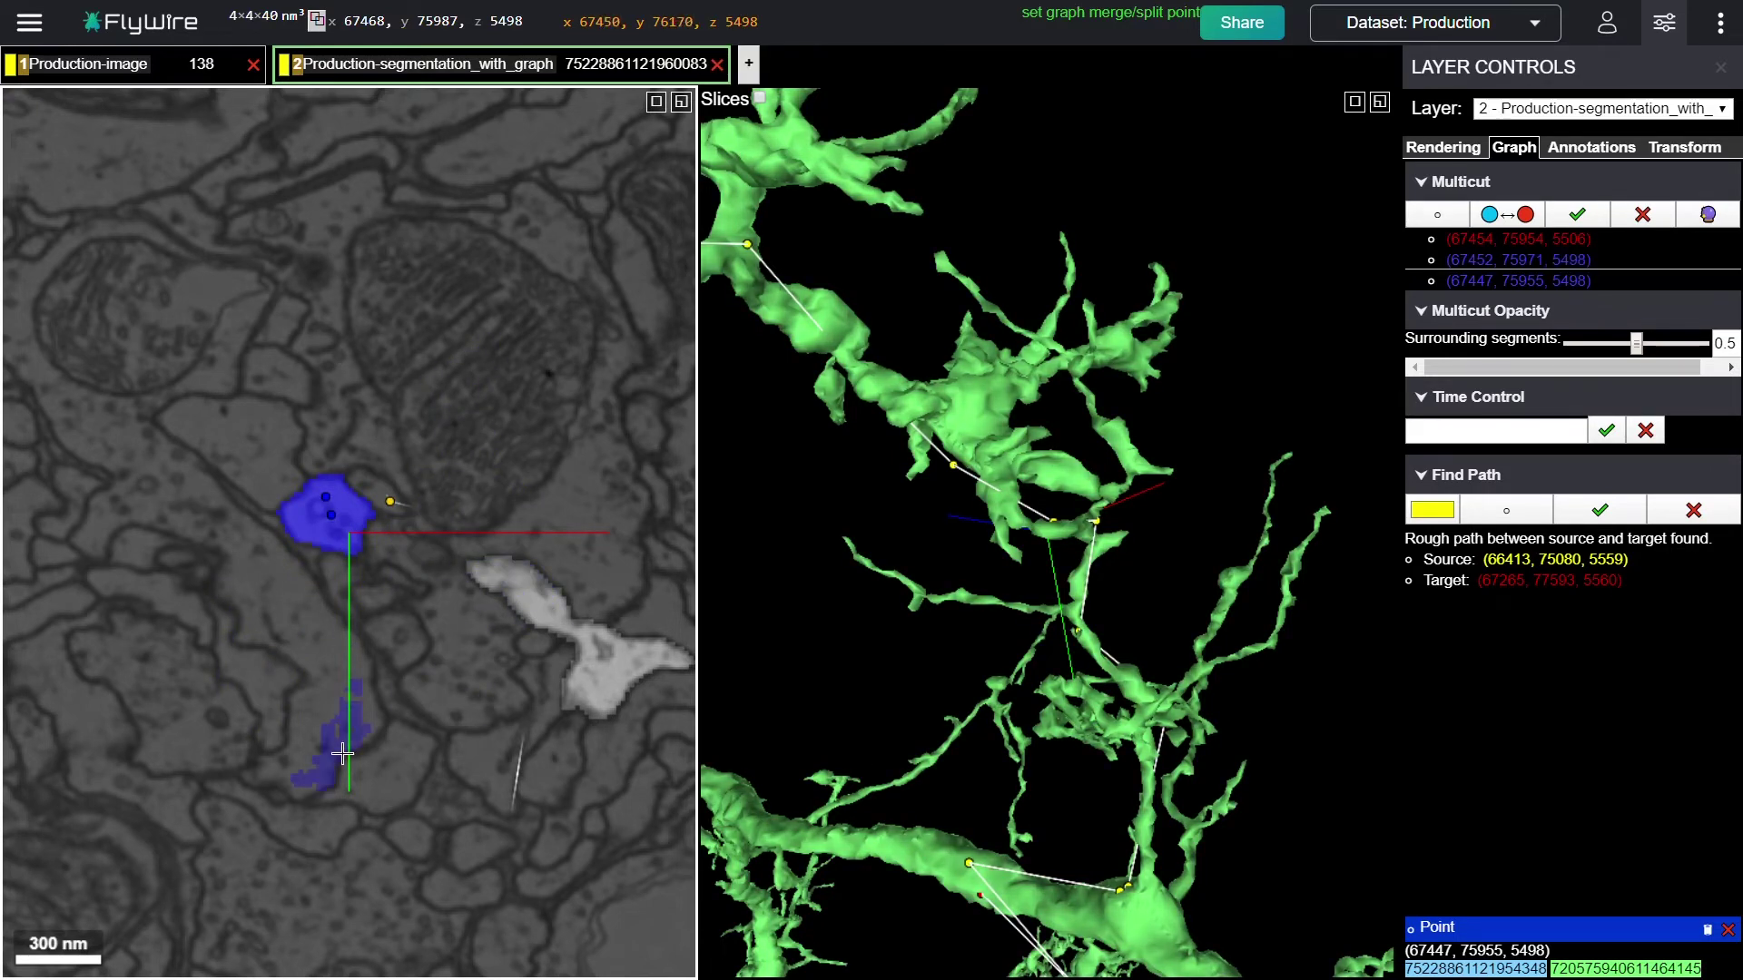
- Check the red and blue multicut colouring of the profile through the slices between z 5506 and z 5497
{"action": "scroll", "coordinate": [342, 753], "scroll_direction": "down", "scroll_amount": 5}
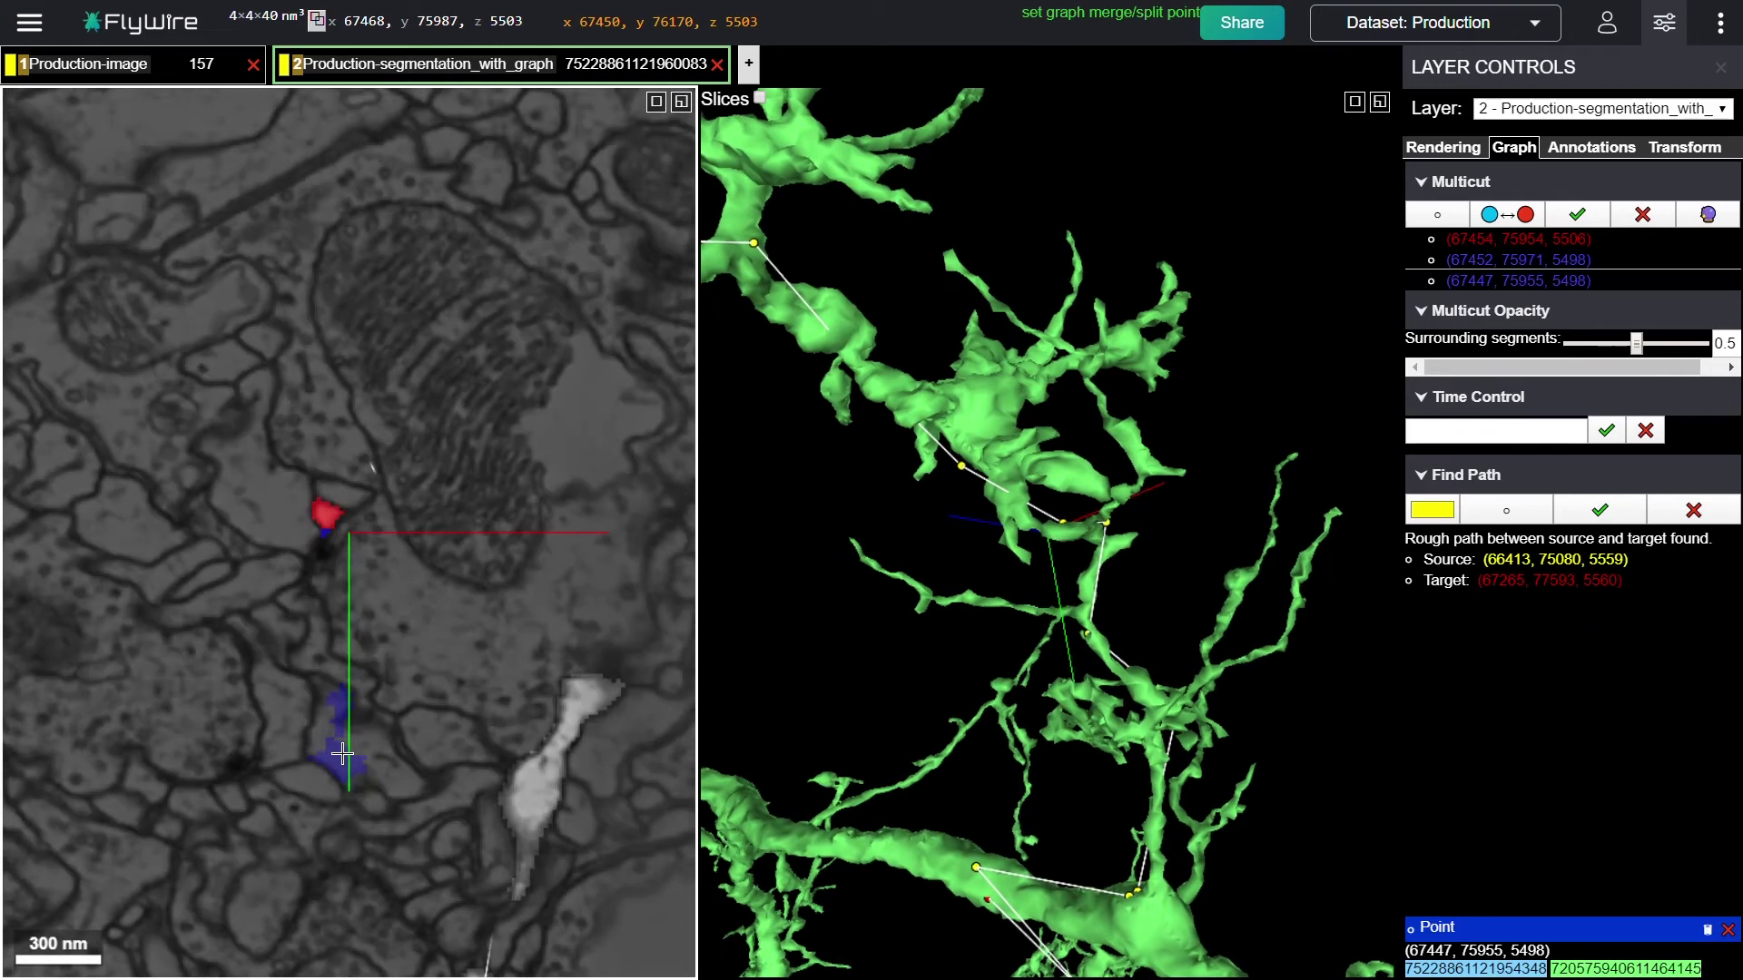
{"action": "scroll", "coordinate": [342, 754], "scroll_direction": "down", "scroll_amount": 2}
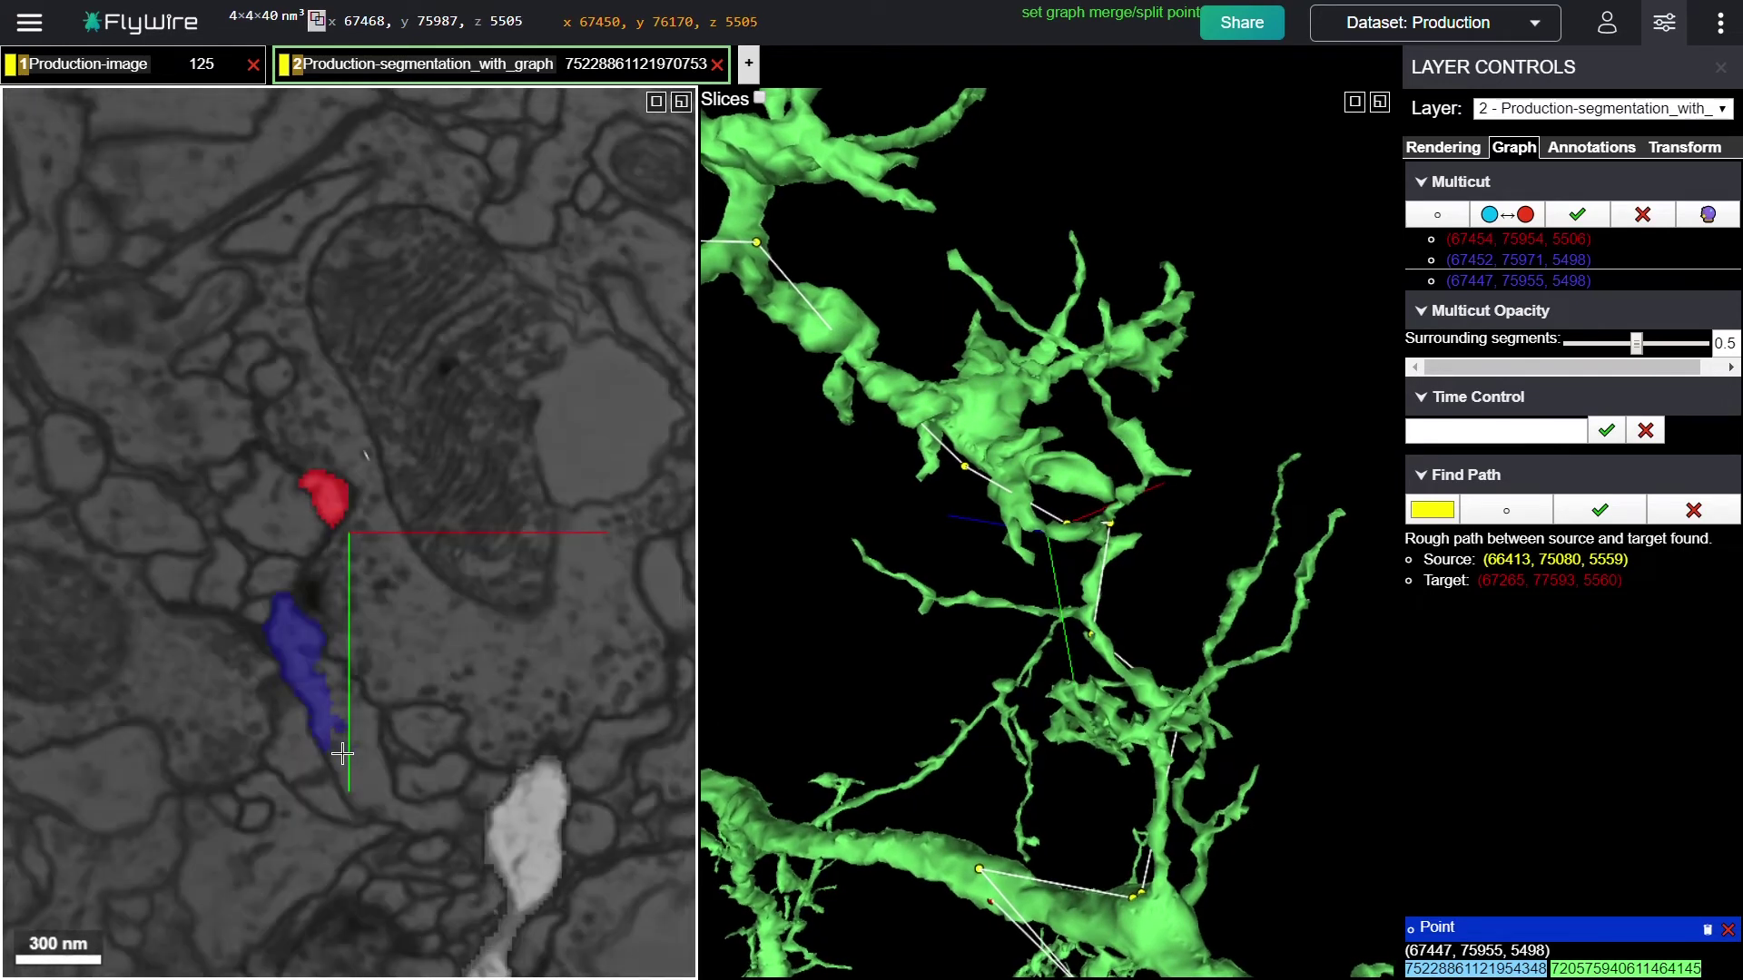
{"action": "scroll", "coordinate": [343, 753], "scroll_direction": "up", "scroll_amount": 6}
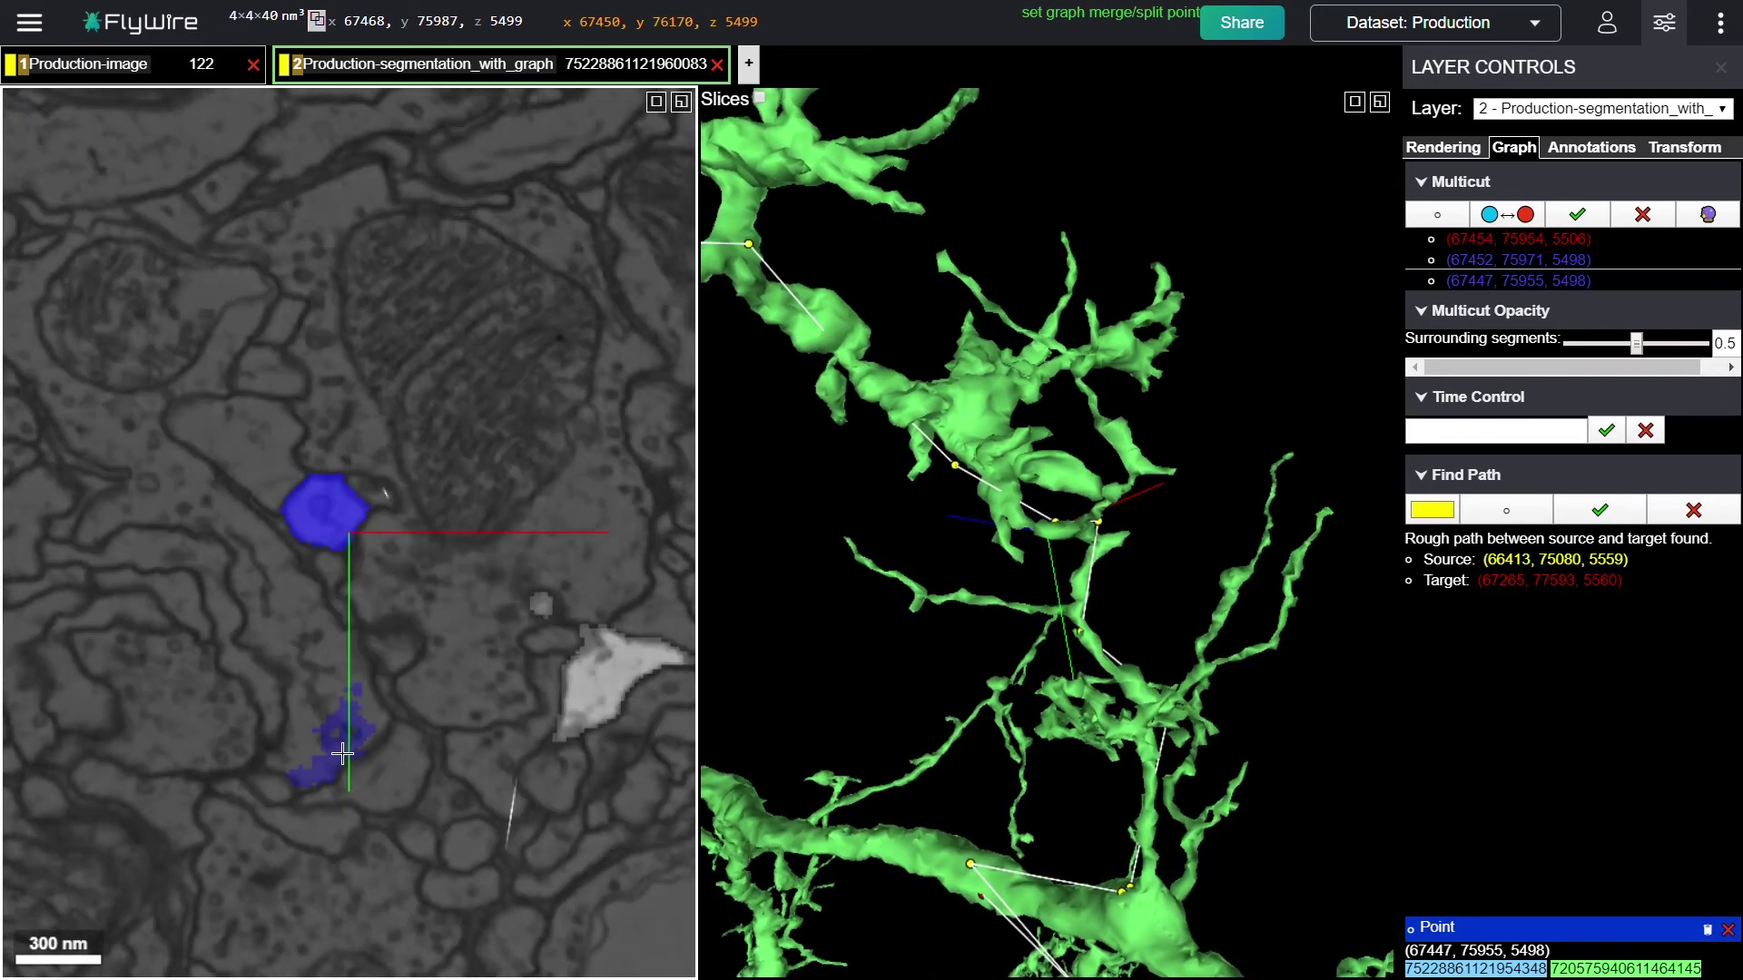
{"action": "scroll", "coordinate": [342, 754], "scroll_direction": "down", "scroll_amount": 6}
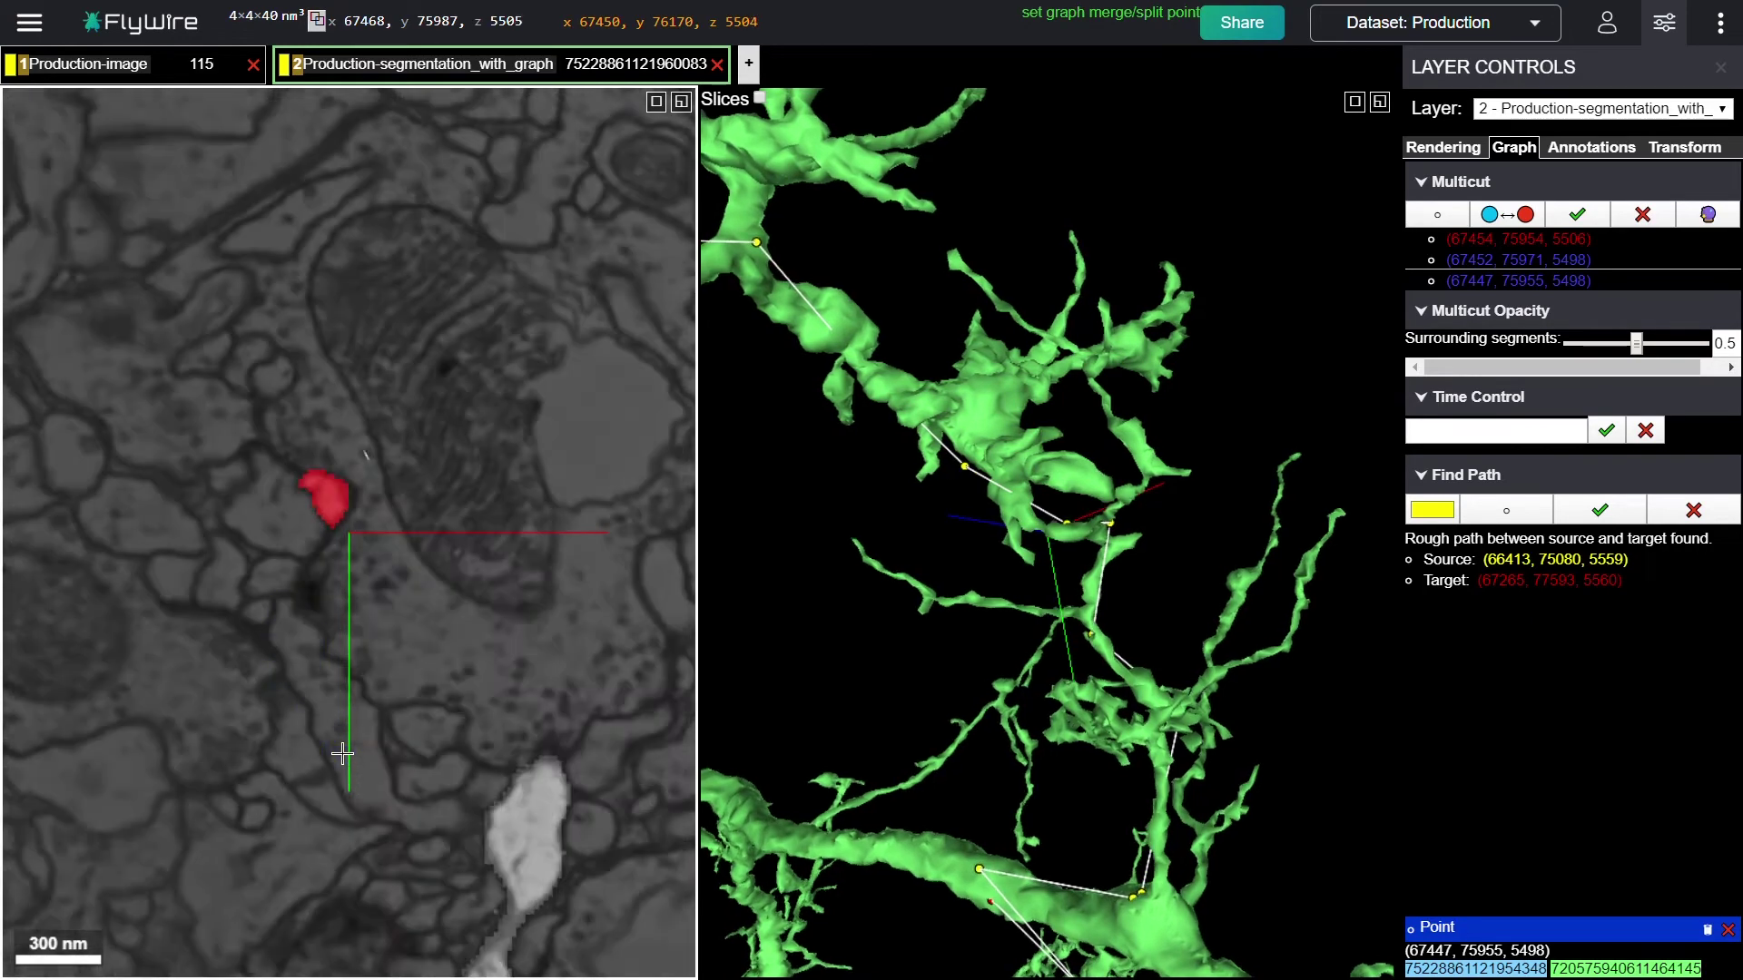
{"action": "scroll", "coordinate": [343, 754], "scroll_direction": "down", "scroll_amount": 1}
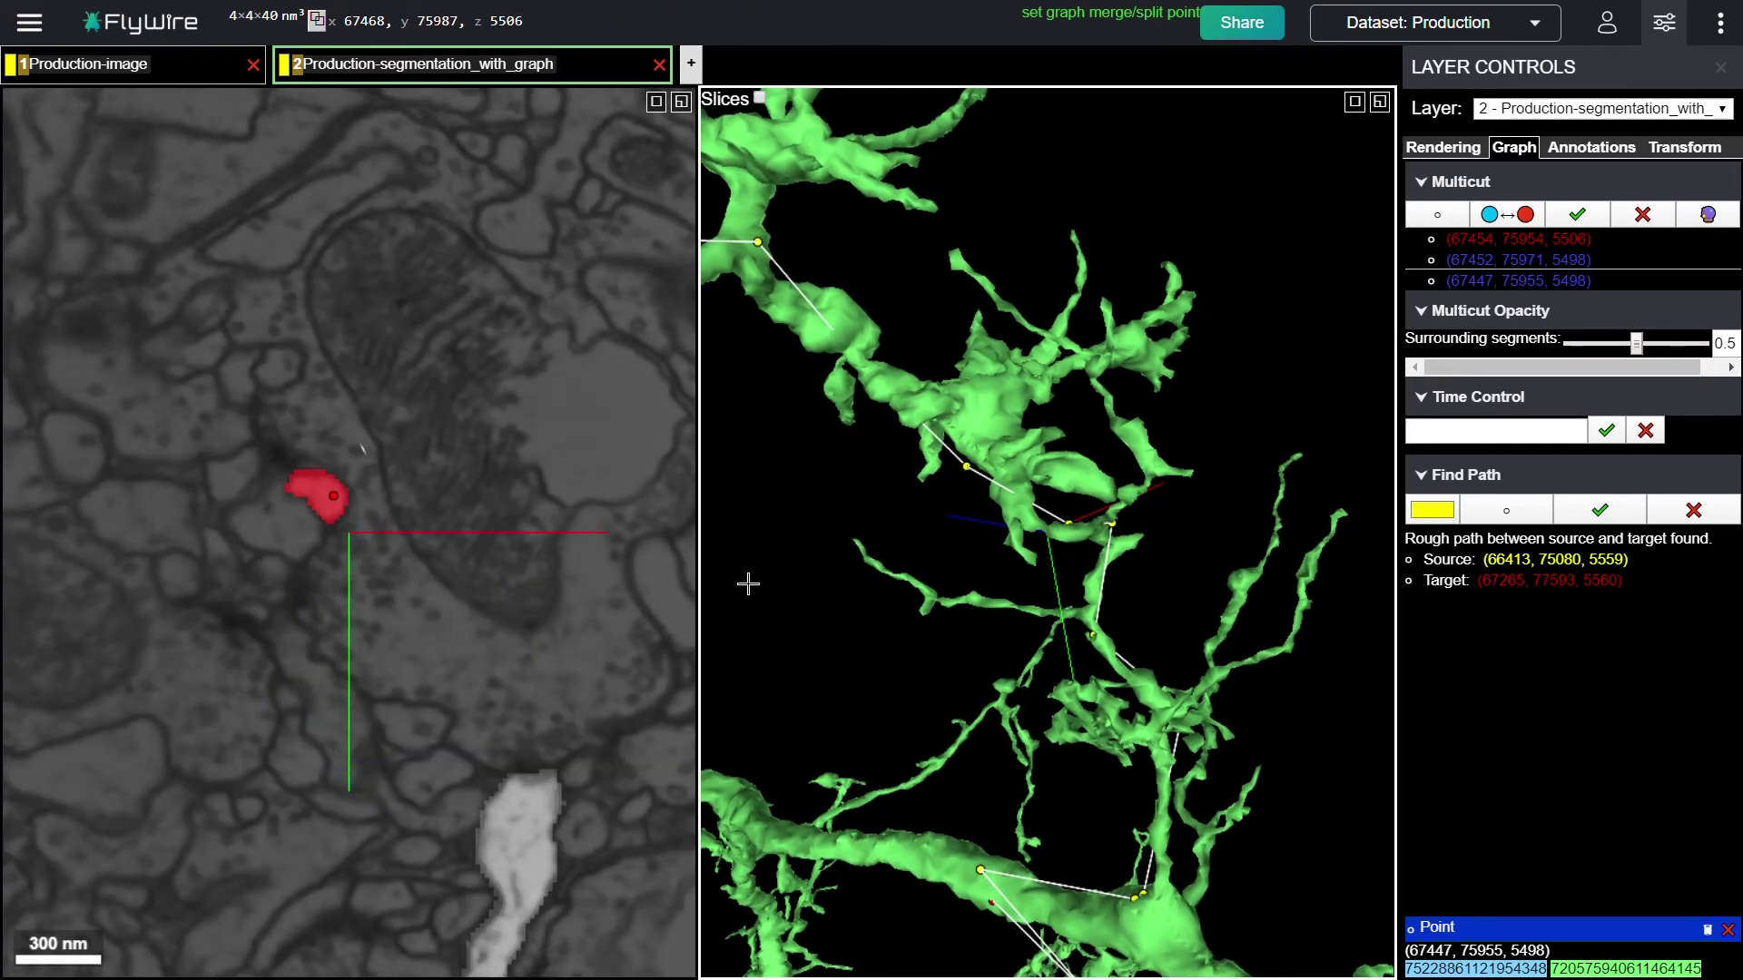
{"action": "key", "text": "period"}
{"action": "key", "text": "comma"}
{"action": "key", "text": "comma"}
{"action": "key", "text": "comma"}
{"action": "key", "text": "comma"}
{"action": "key", "text": "comma"}
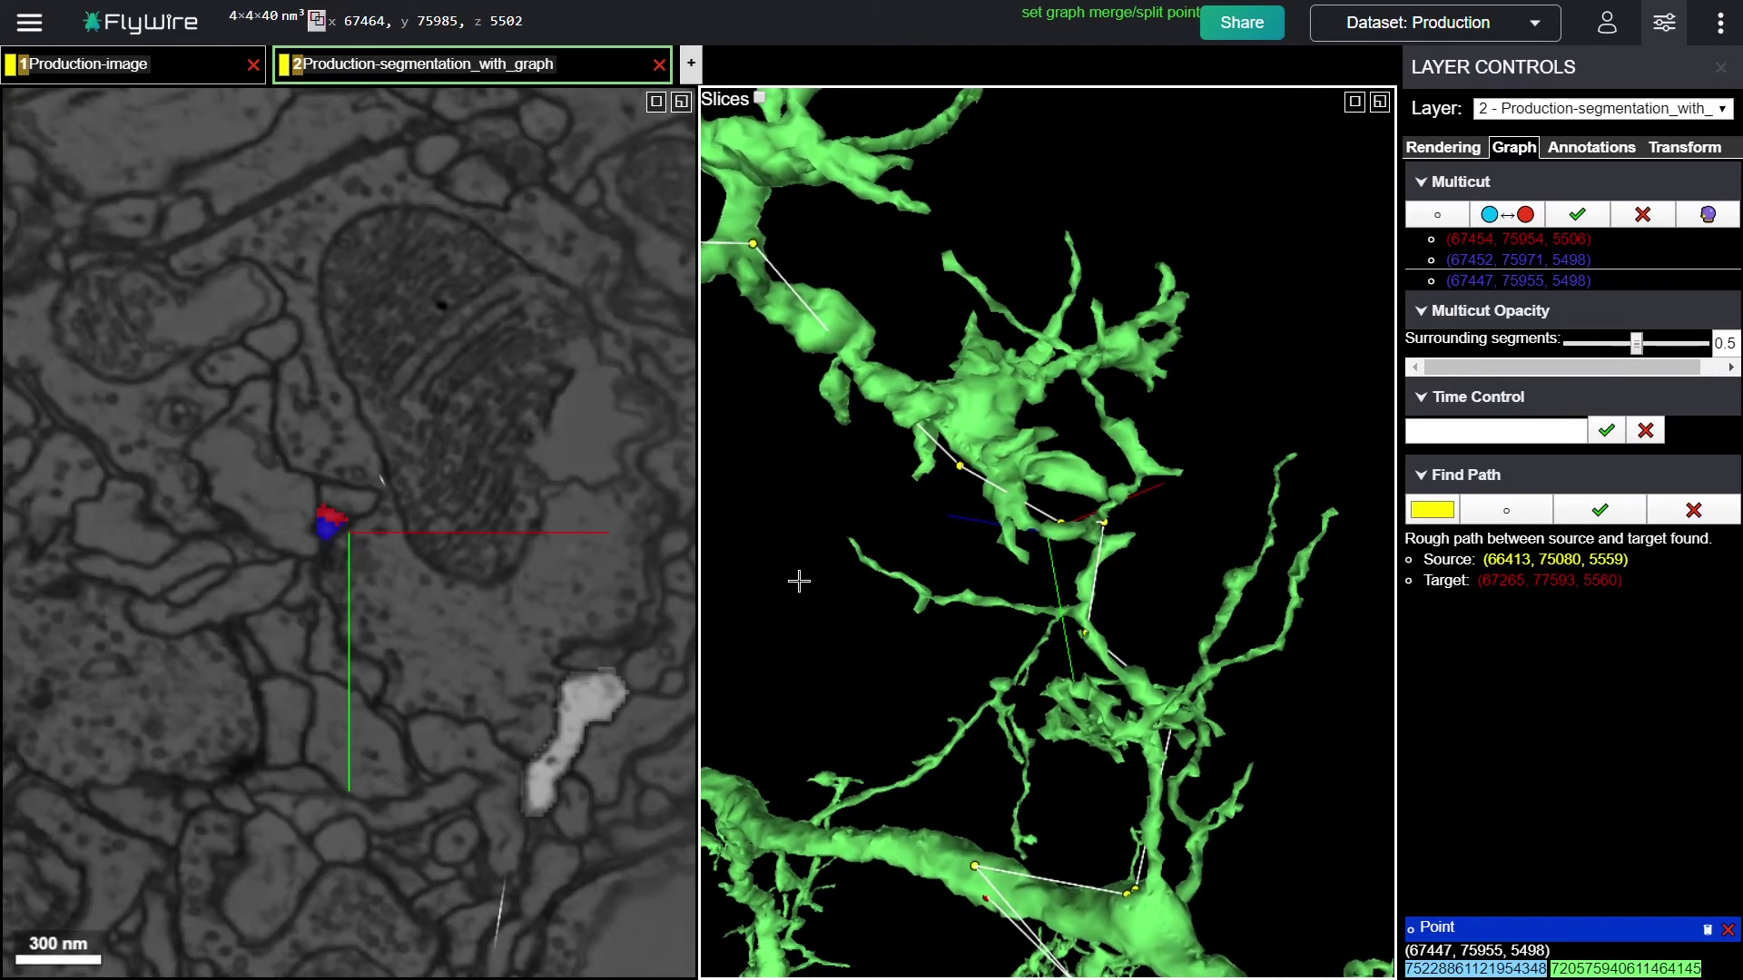
{"action": "key", "text": "comma"}
{"action": "key", "text": "comma"}
{"action": "key", "text": "comma"}
{"action": "key", "text": "comma"}
{"action": "key", "text": "comma"}
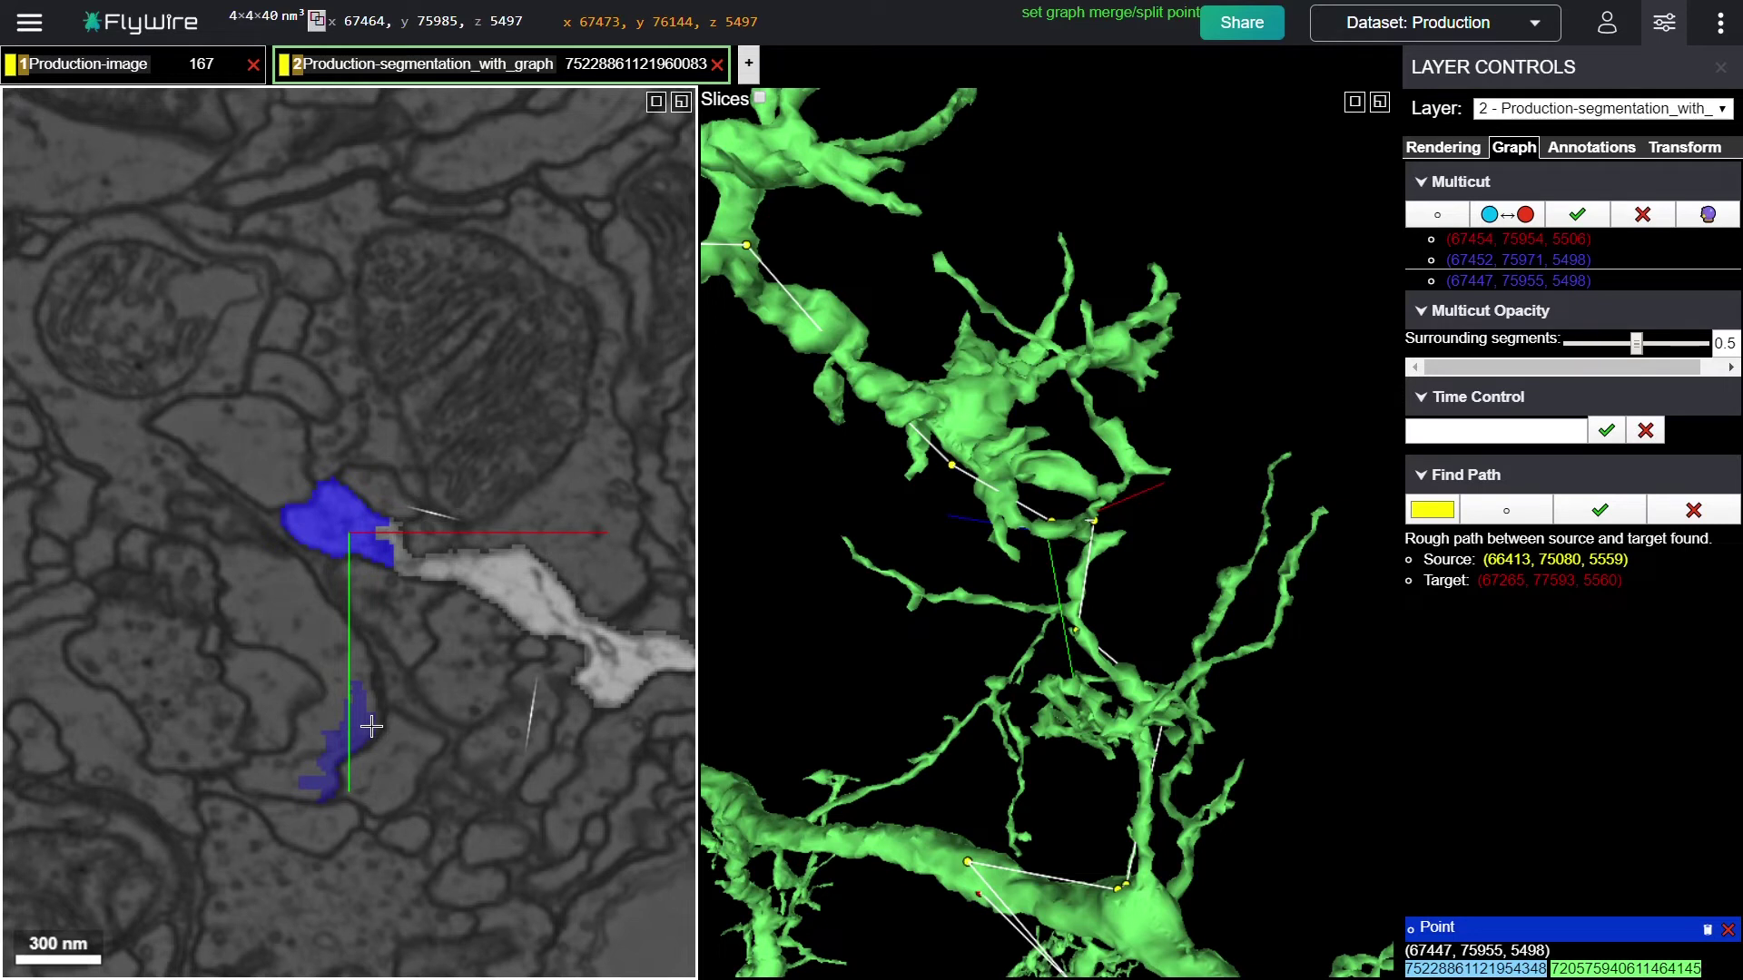
- Split the segment between the red and blue points, and clear the multicut points and the found path
{"action": "left_click", "coordinate": [1579, 219]}
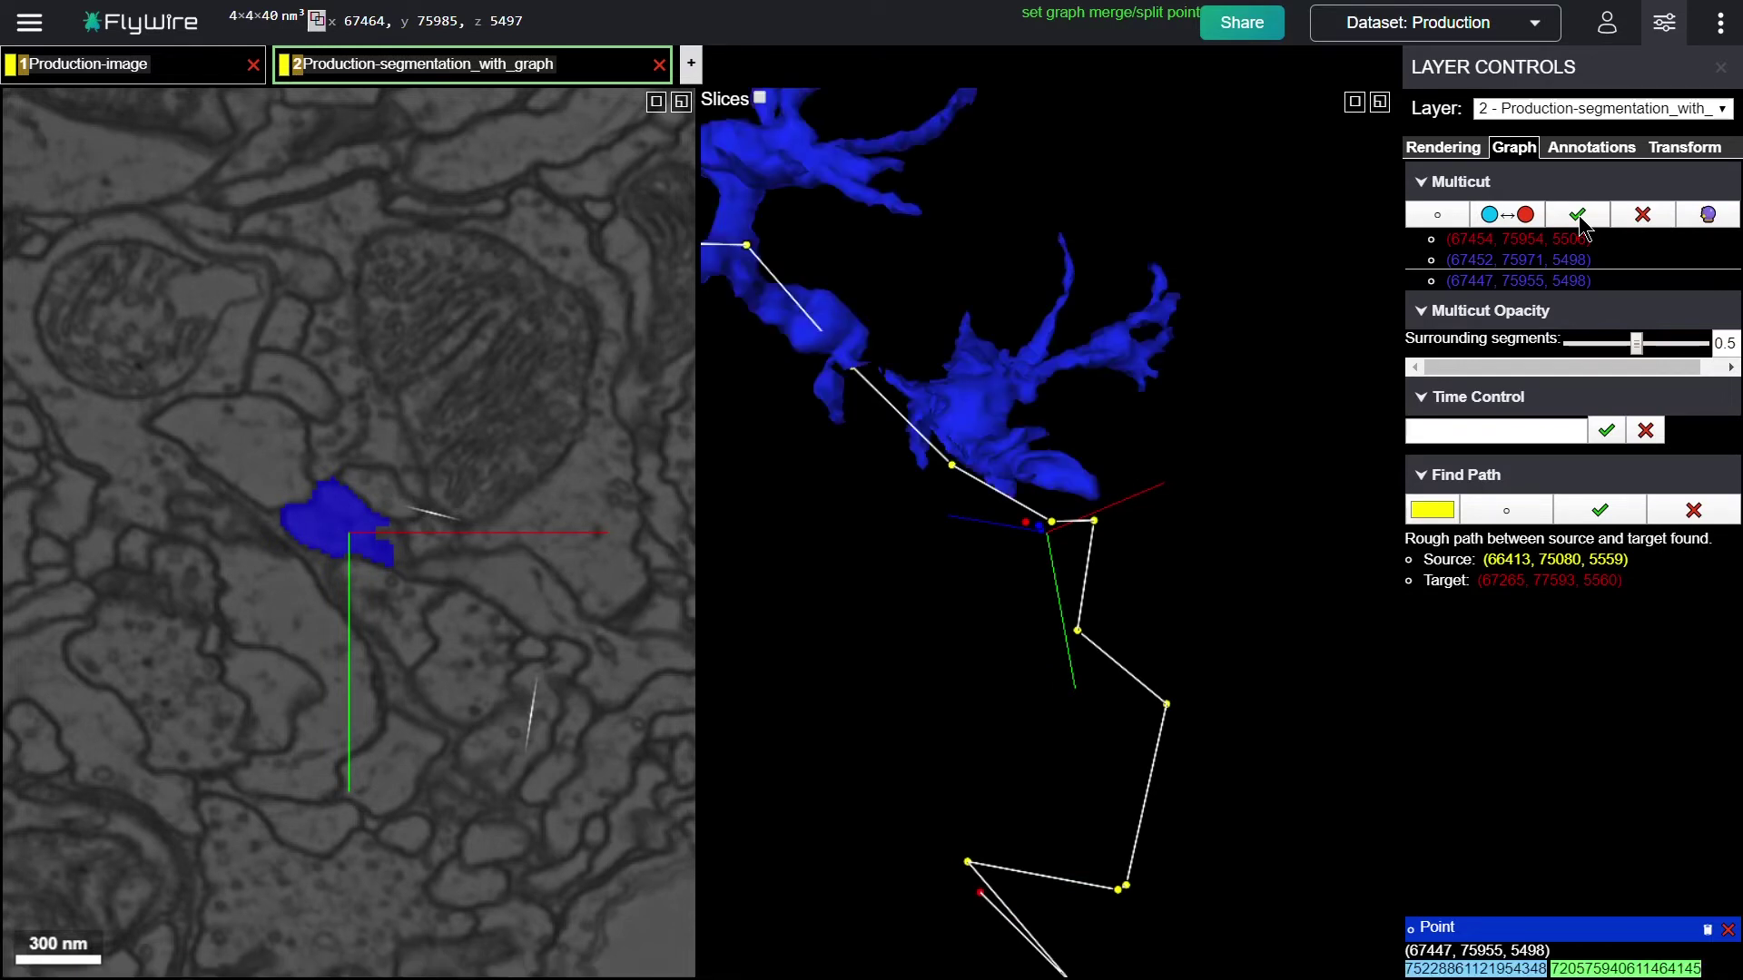
{"action": "left_click", "coordinate": [1645, 216]}
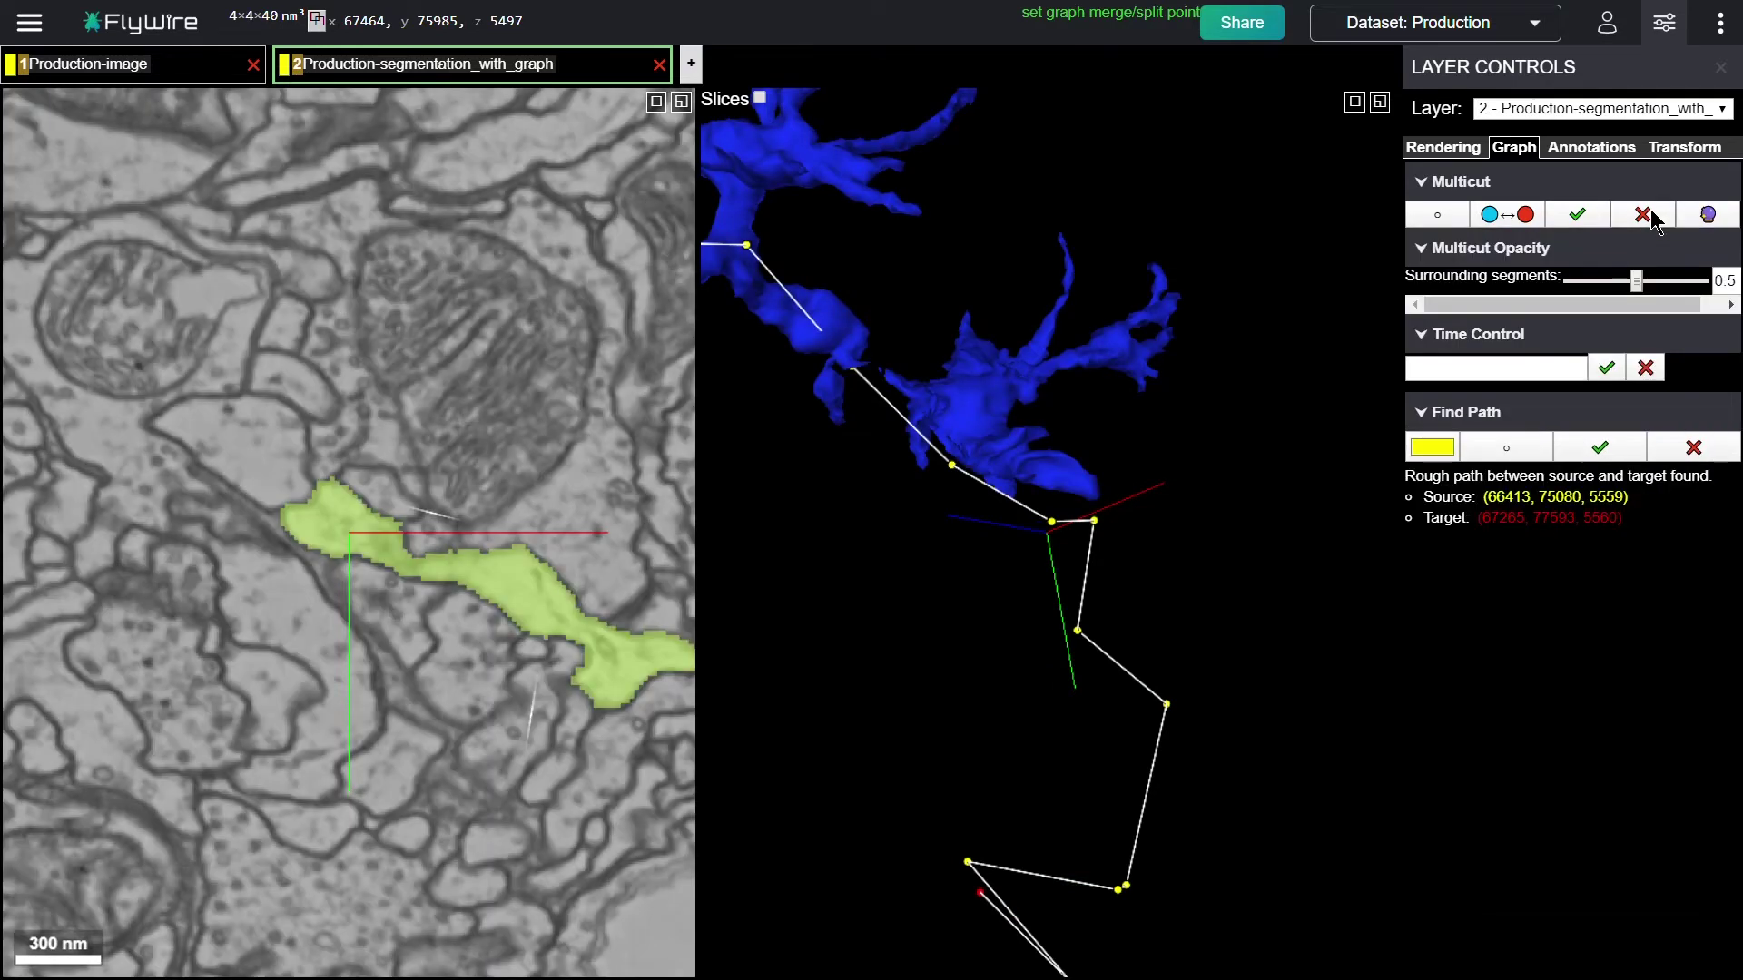
{"action": "left_click", "coordinate": [1692, 448]}
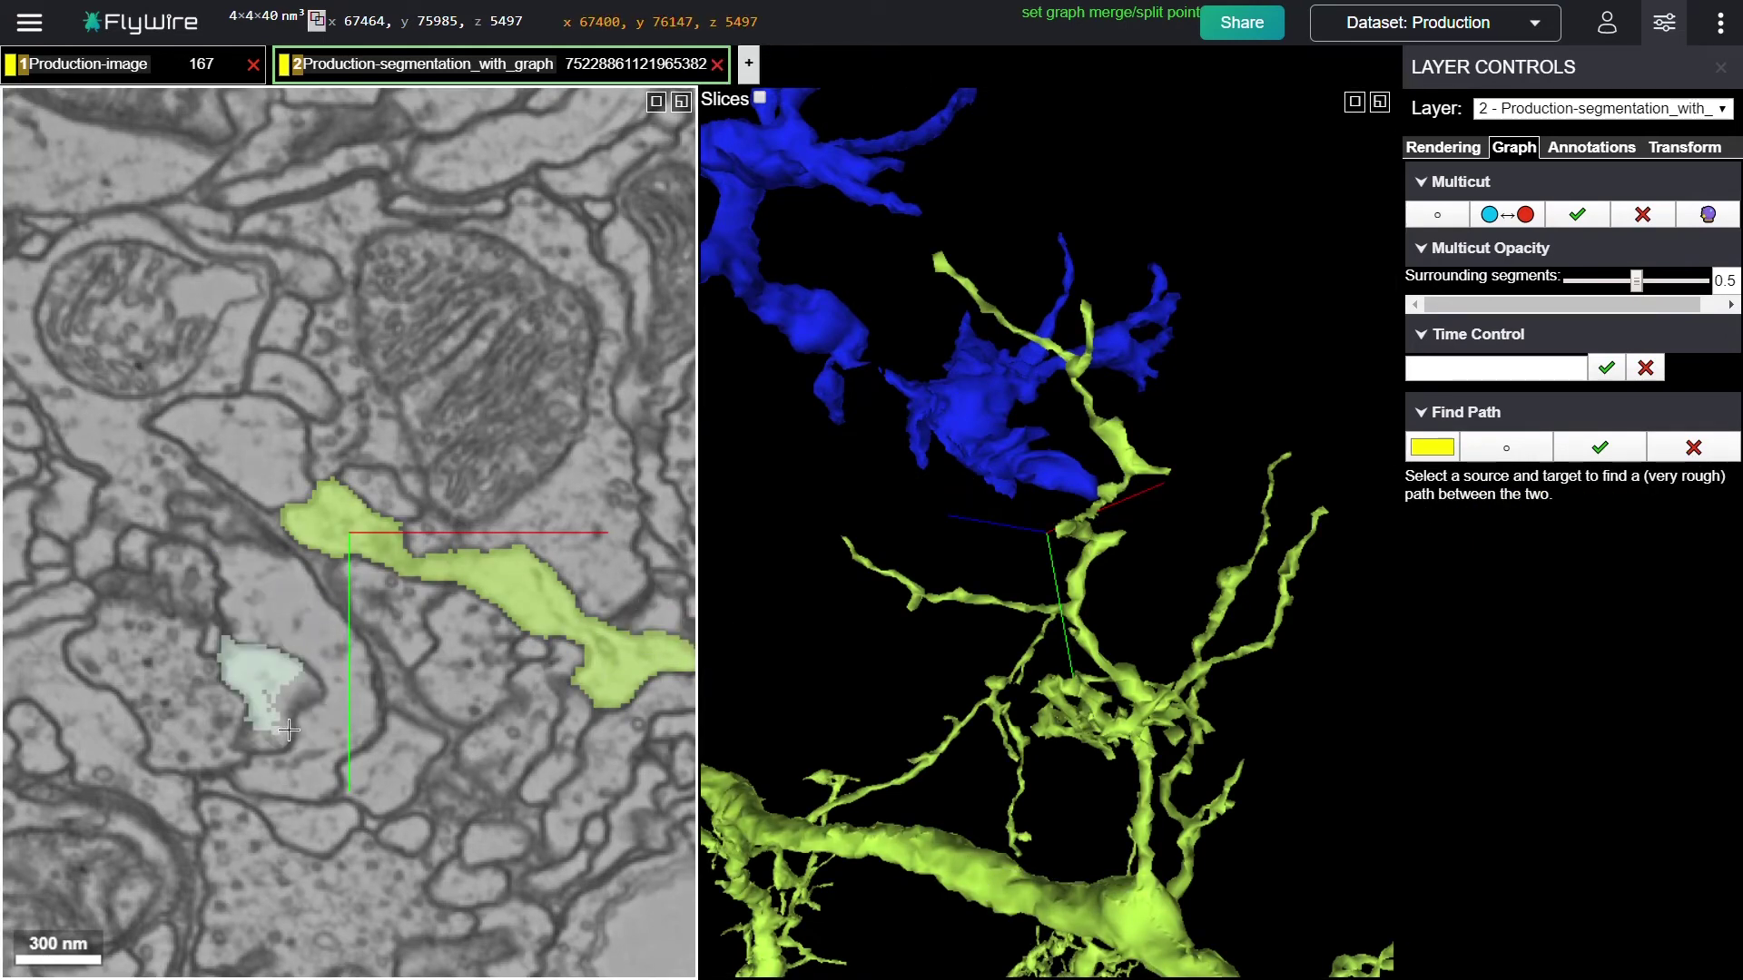
- Review where the two separated segments meet in the slices between z 5497 and z 5506
{"action": "scroll", "coordinate": [288, 729], "scroll_direction": "down", "scroll_amount": 2}
{"action": "scroll", "coordinate": [289, 729], "scroll_direction": "up", "scroll_amount": 2}
{"action": "scroll", "coordinate": [289, 729], "scroll_direction": "down", "scroll_amount": 5}
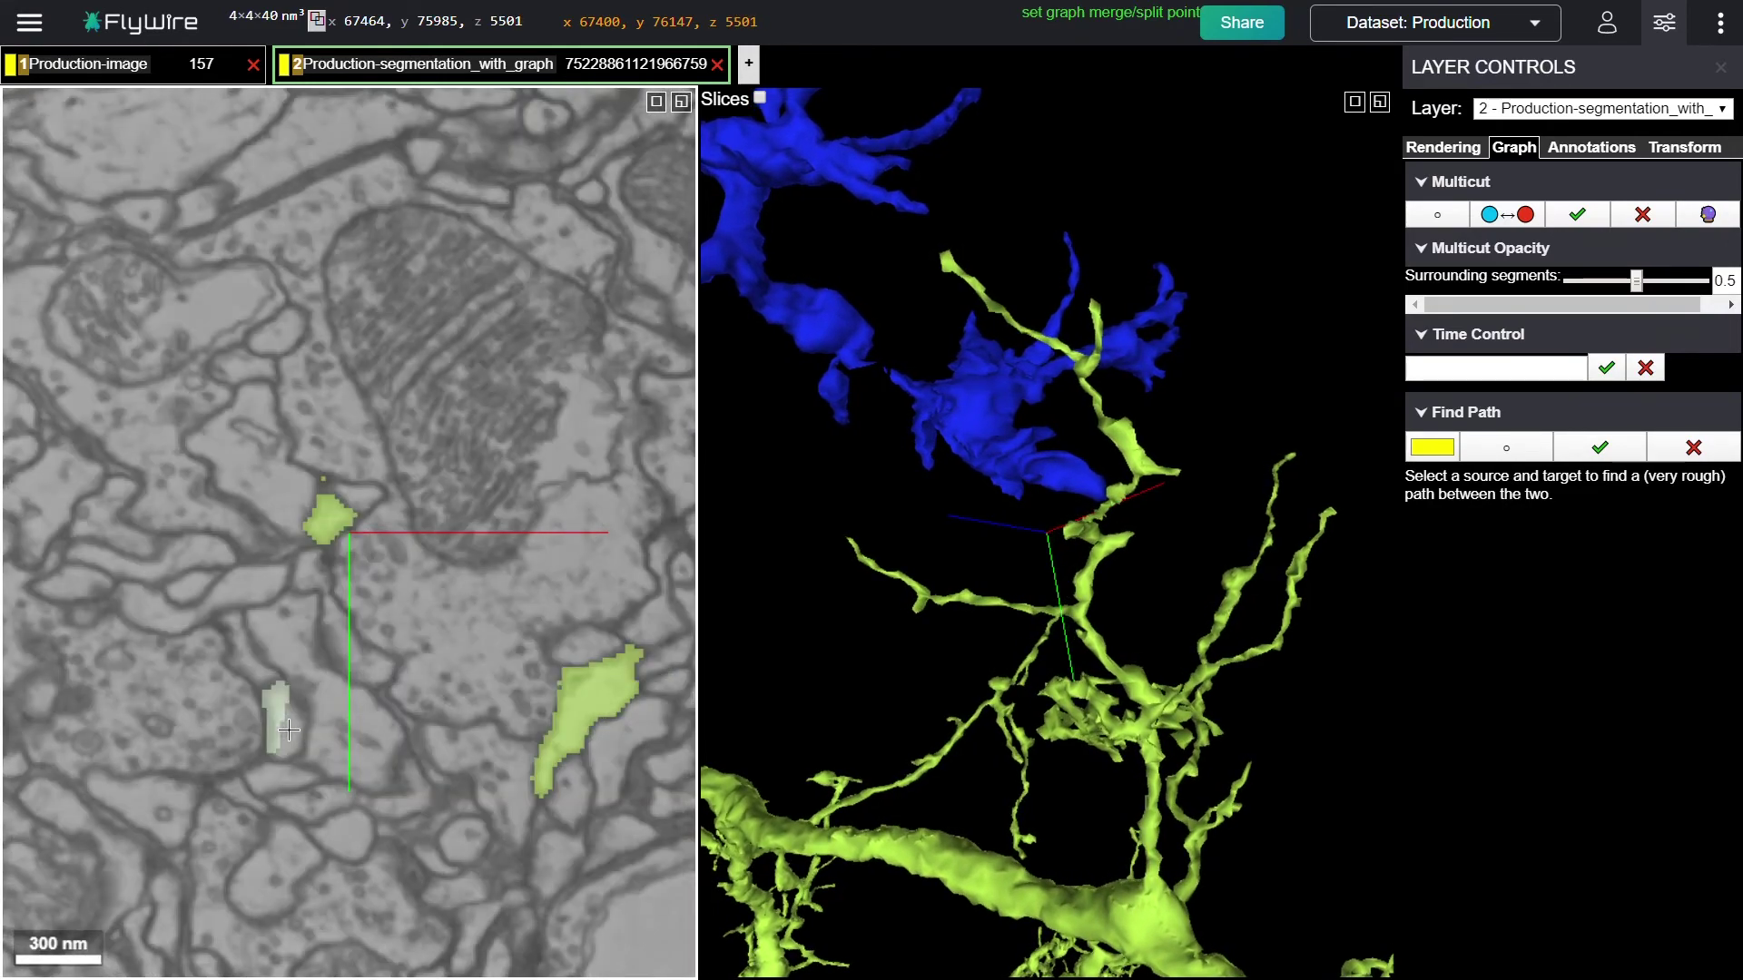
{"action": "scroll", "coordinate": [289, 729], "scroll_direction": "down", "scroll_amount": 5}
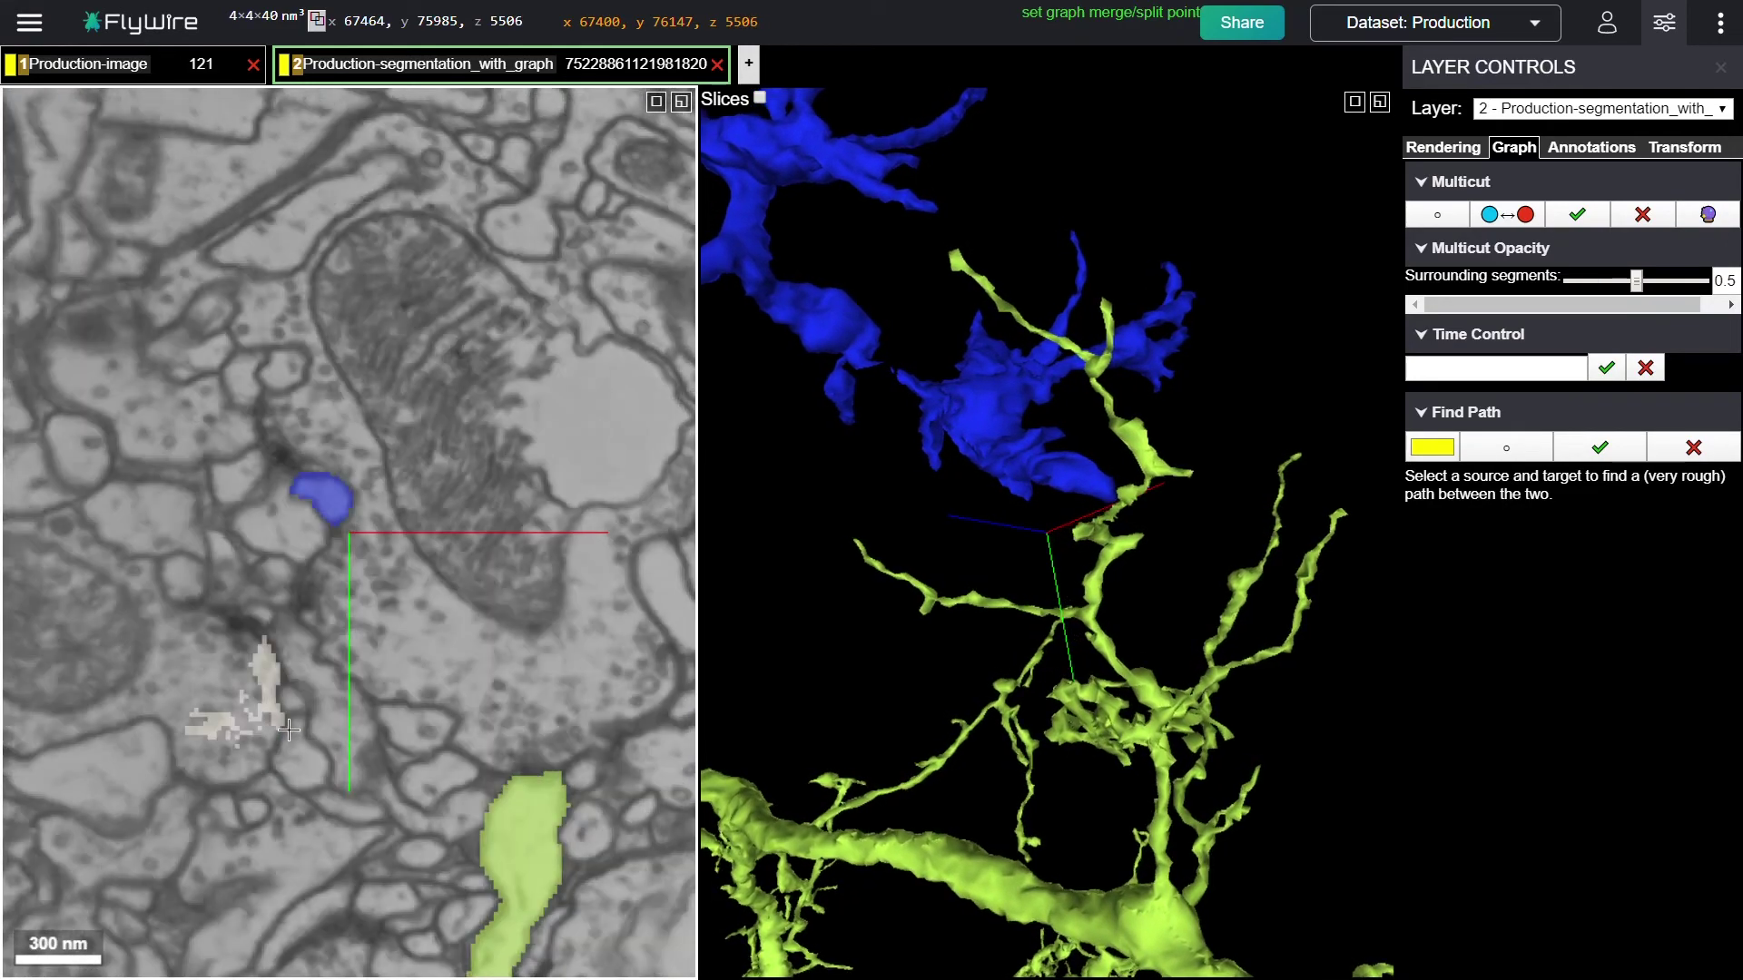
{"action": "scroll", "coordinate": [289, 729], "scroll_direction": "up", "scroll_amount": 6}
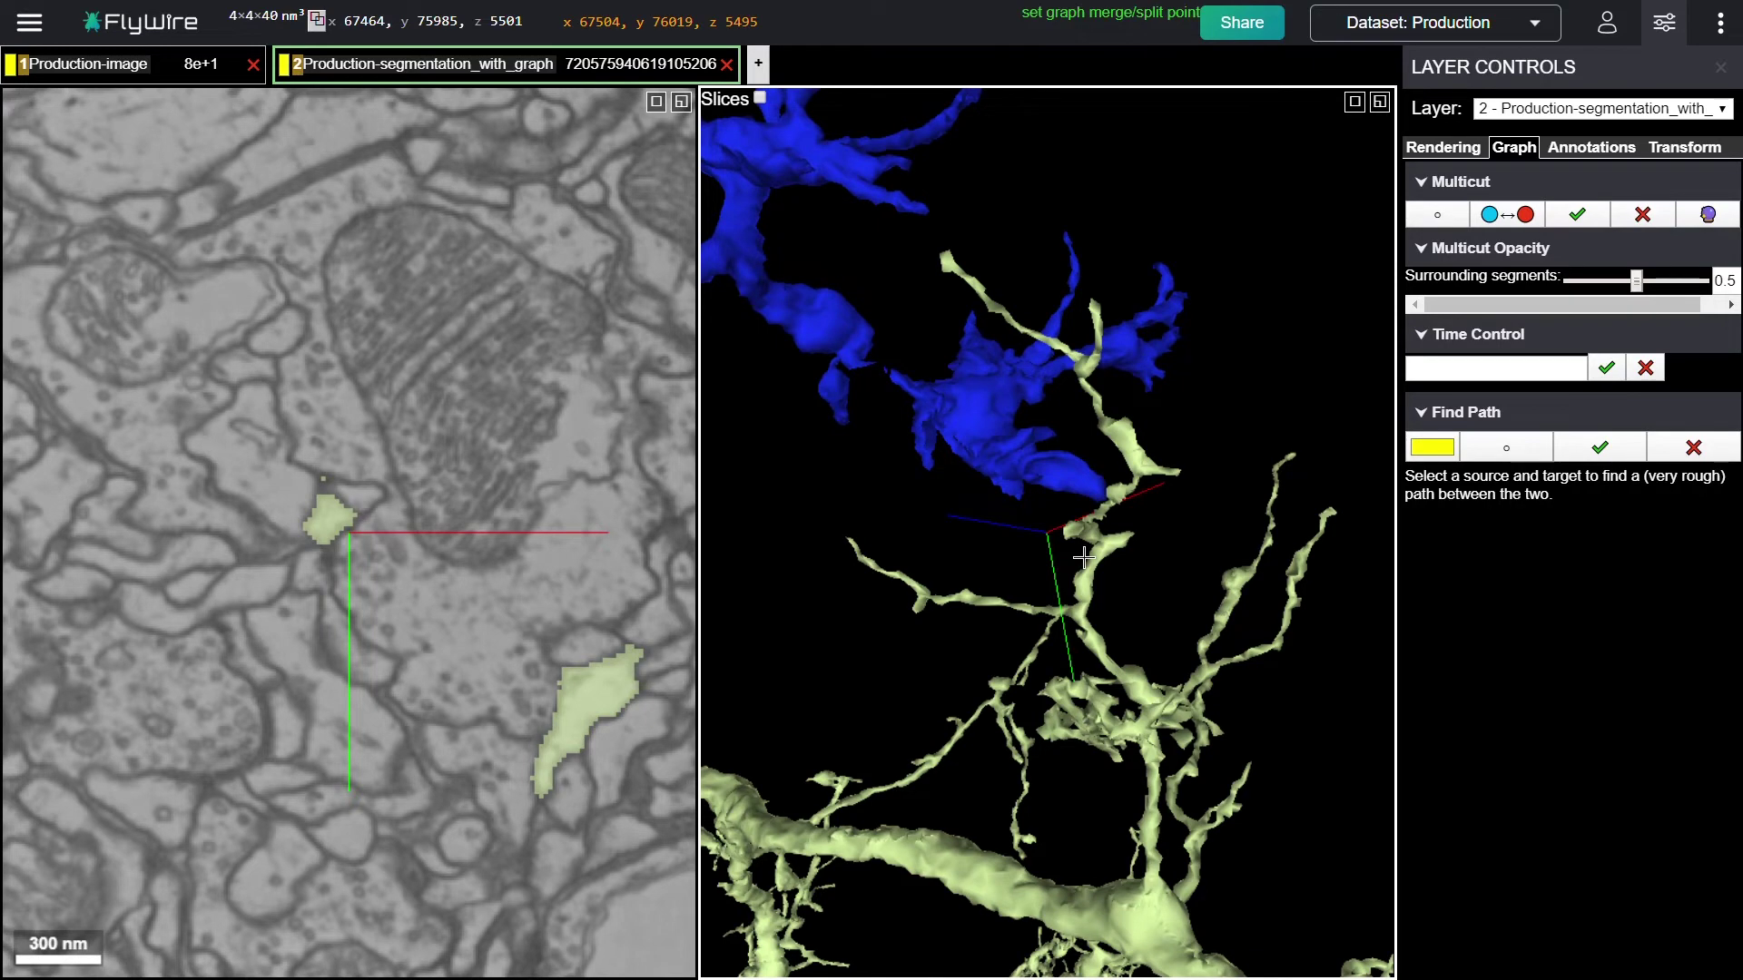
- Reload the session and examine from several angles where the blue segment was separated from the yellow-green neuron
{"action": "key", "text": "F5"}
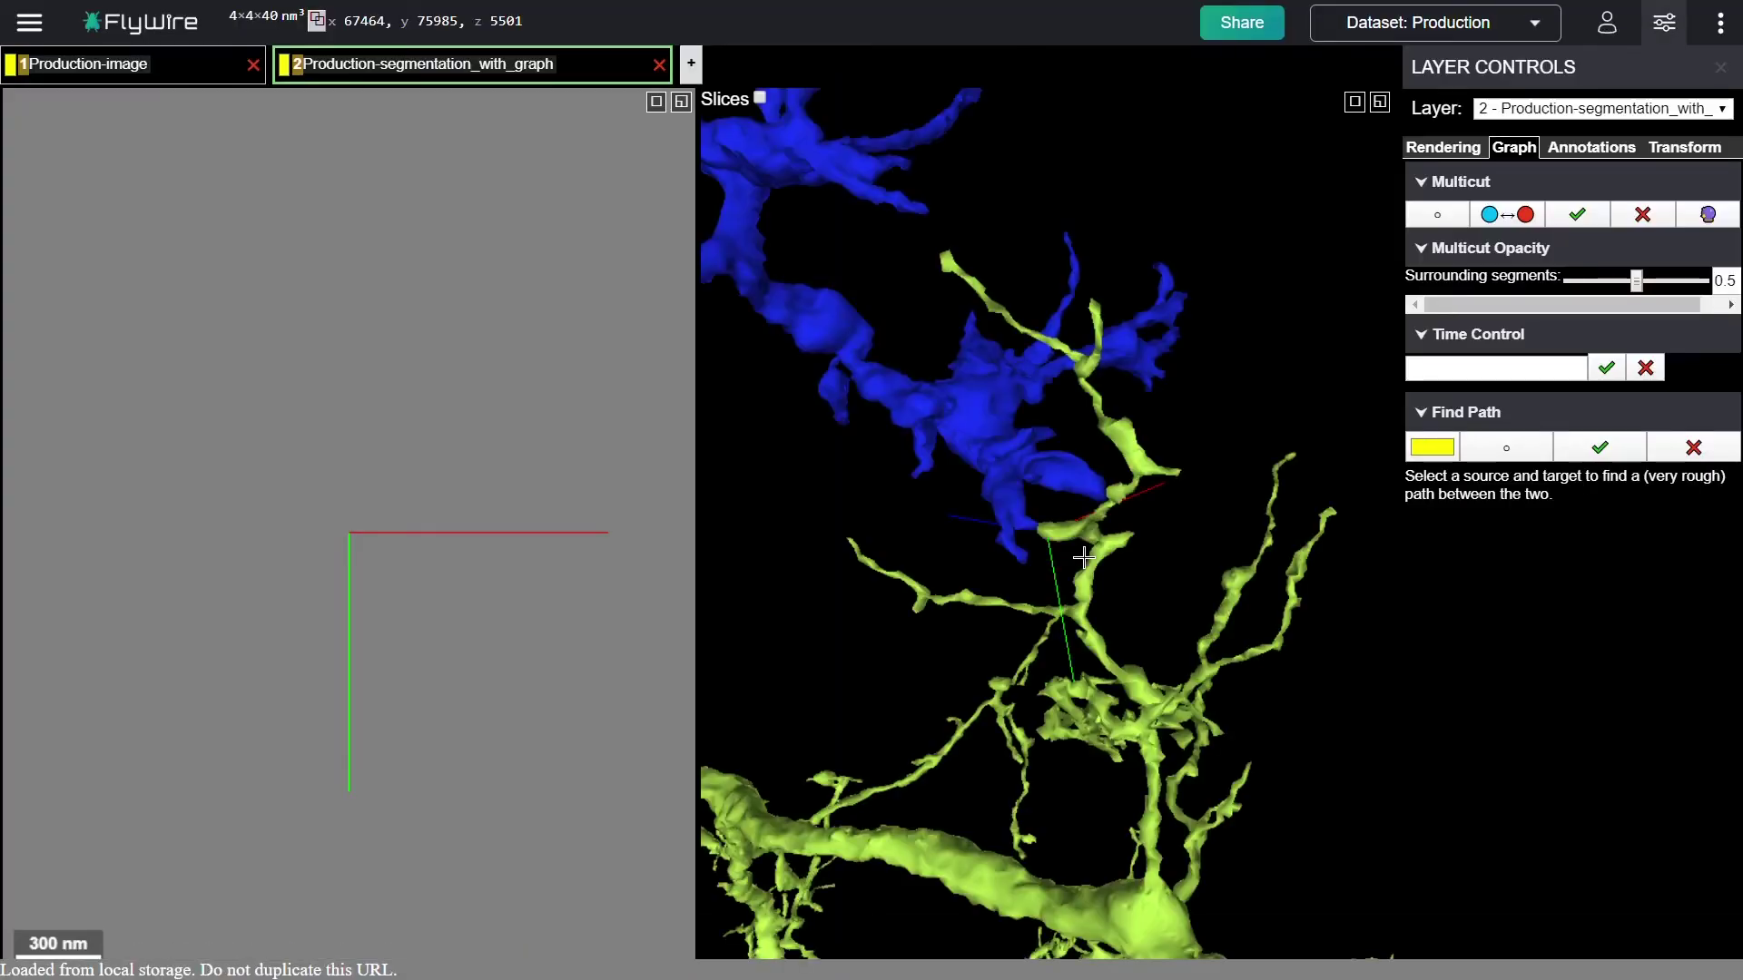
{"action": "left_click_drag", "start_coordinate": [1152, 575], "coordinate": [1317, 447]}
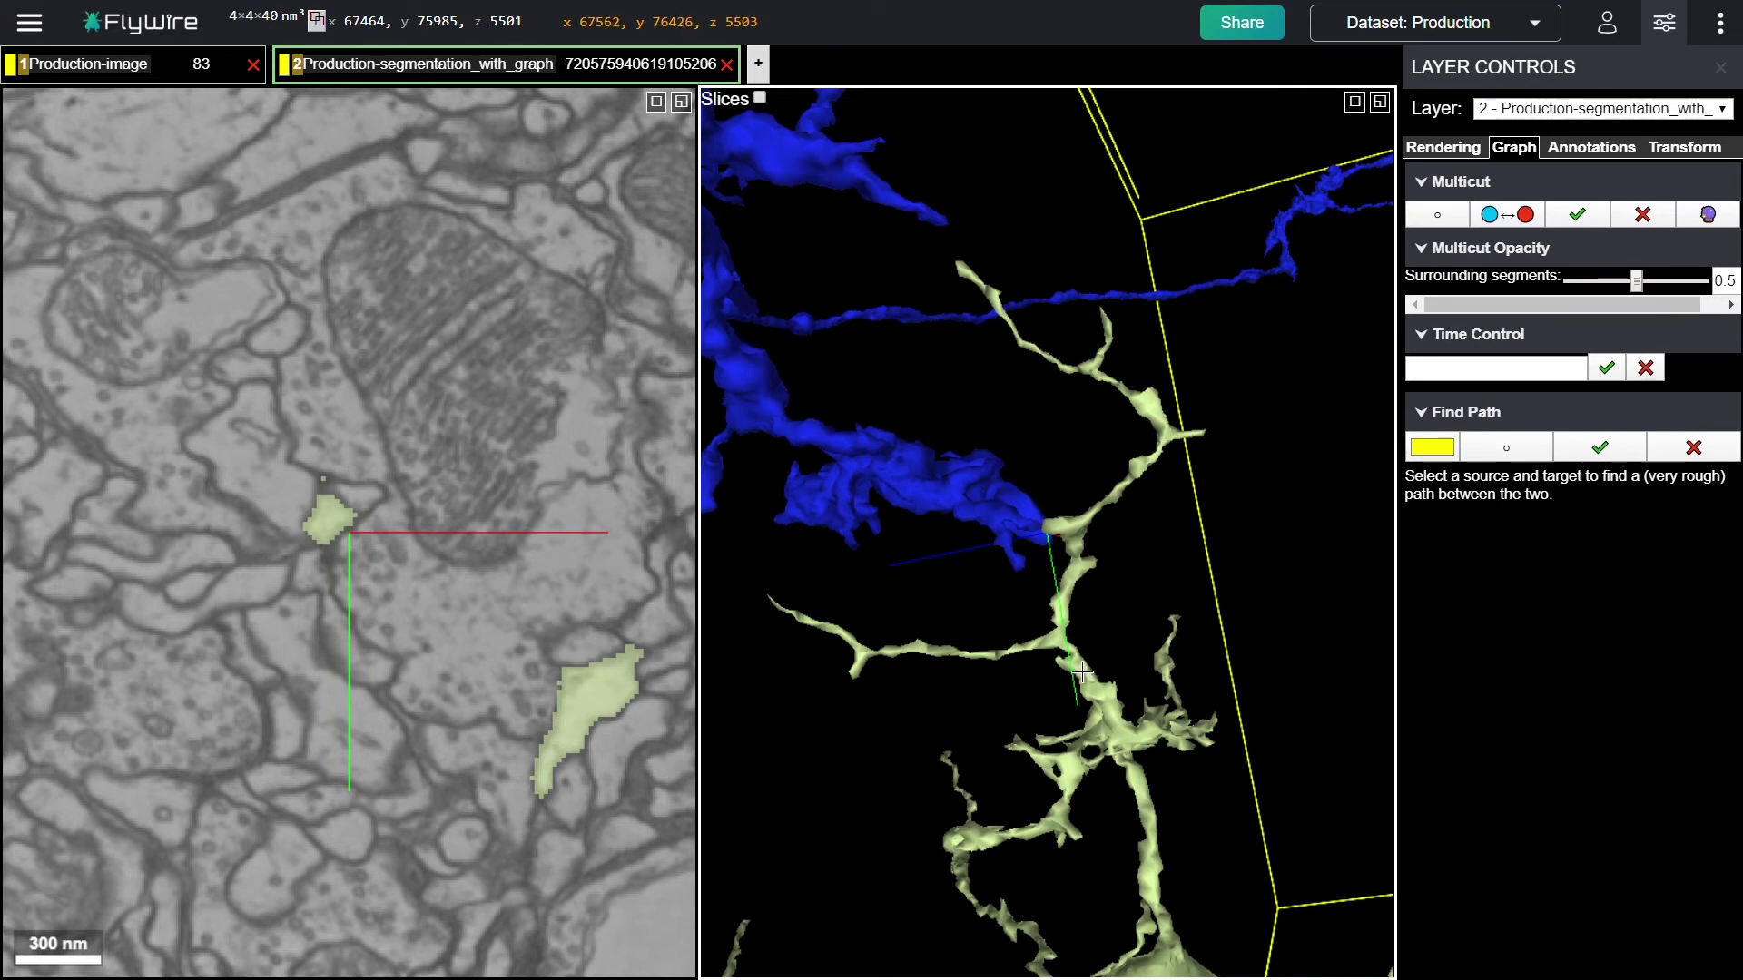
{"action": "left_click_drag", "start_coordinate": [1080, 679], "coordinate": [953, 673]}
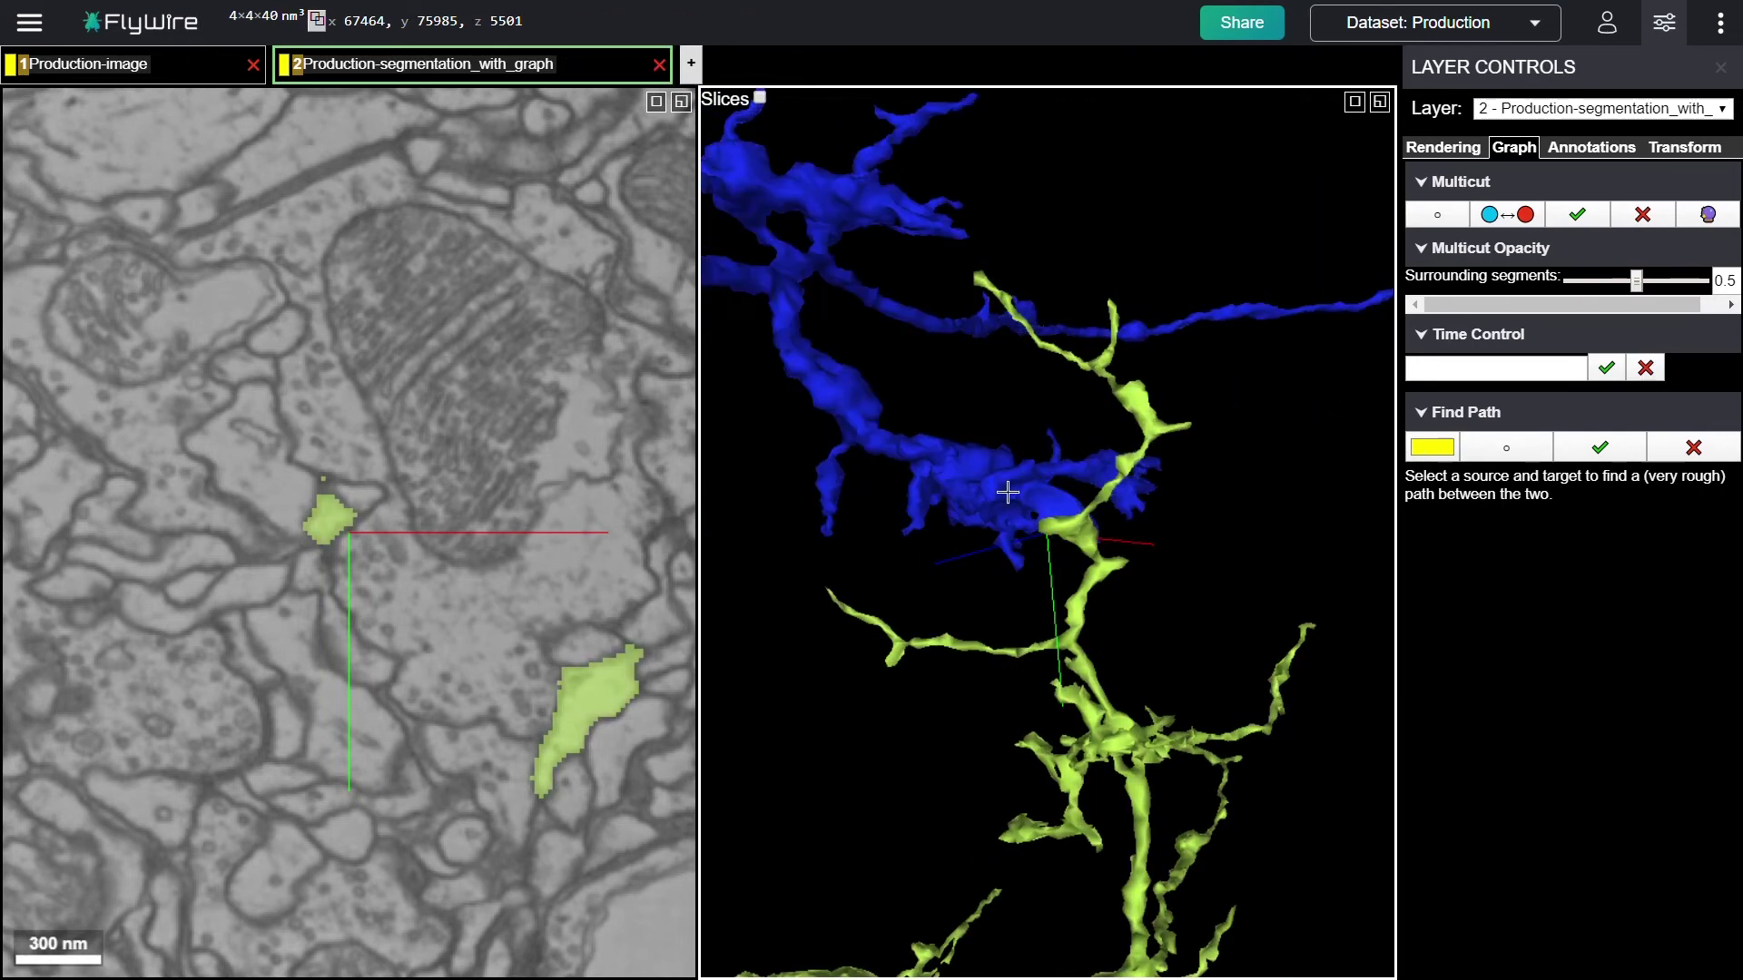
{"action": "mouse_move", "coordinate": [981, 475]}
{"action": "left_mouse_down"}
{"action": "mouse_move", "coordinate": [1120, 568]}
{"action": "mouse_move", "coordinate": [1186, 711]}
{"action": "mouse_move", "coordinate": [1089, 545]}
{"action": "mouse_move", "coordinate": [999, 478]}
{"action": "left_mouse_up"}
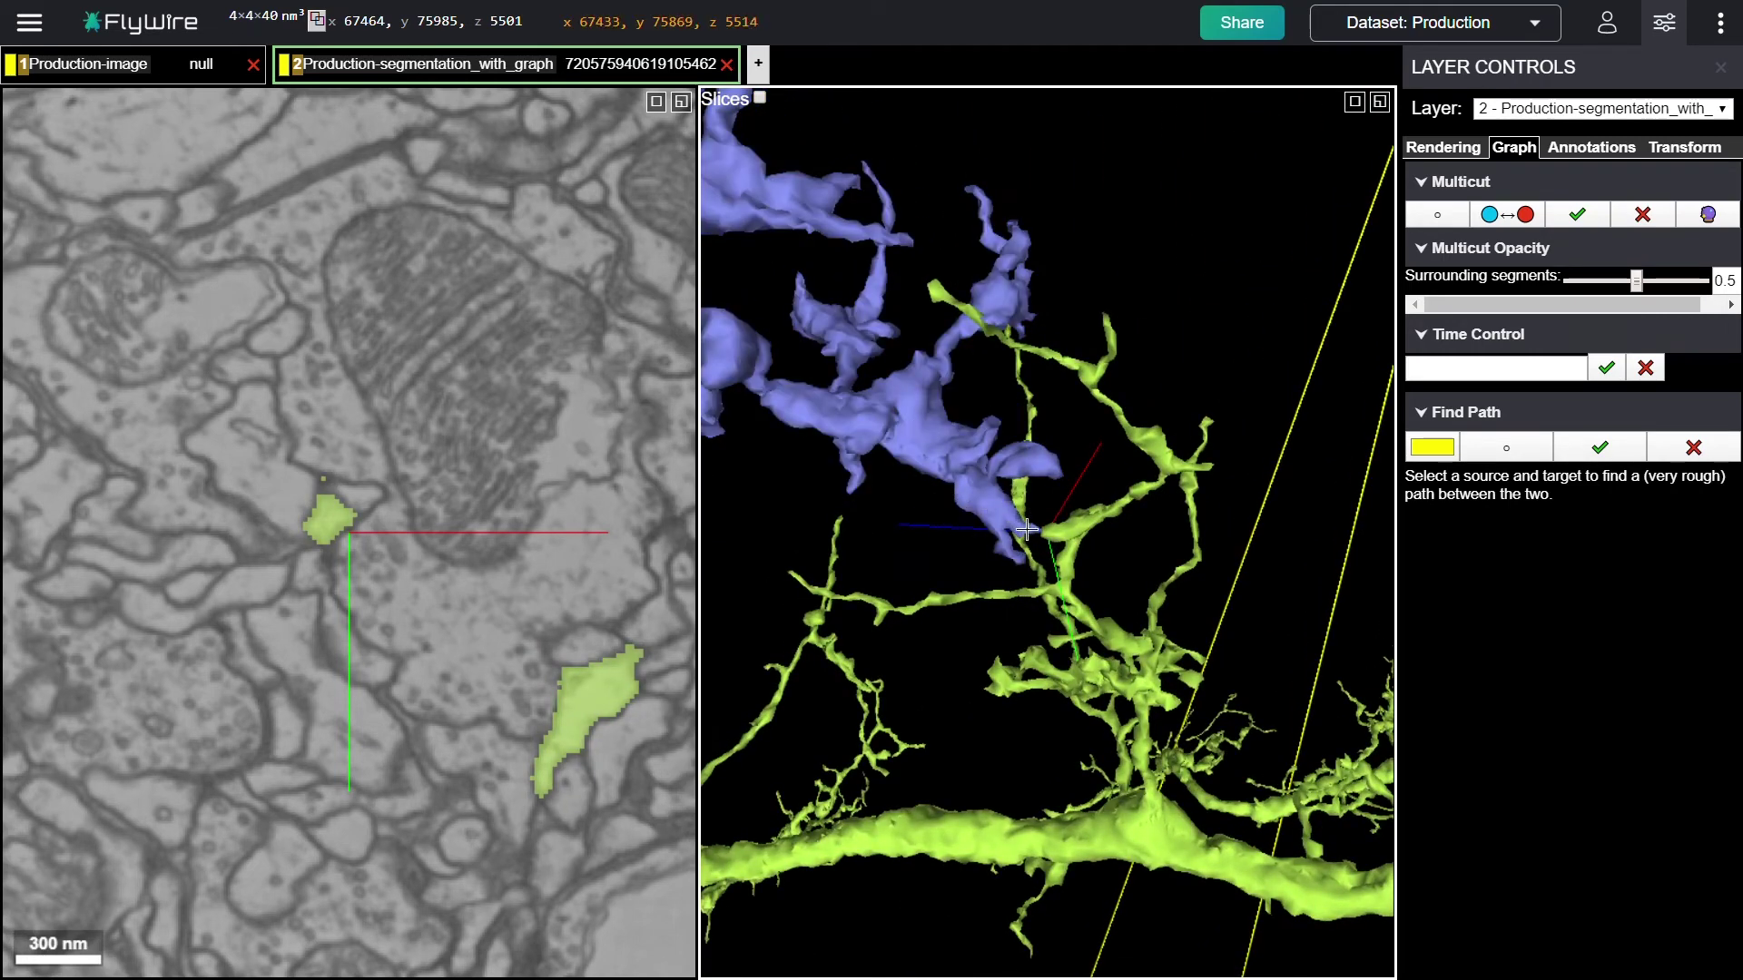
{"action": "left_click_drag", "start_coordinate": [1026, 472], "coordinate": [941, 218]}
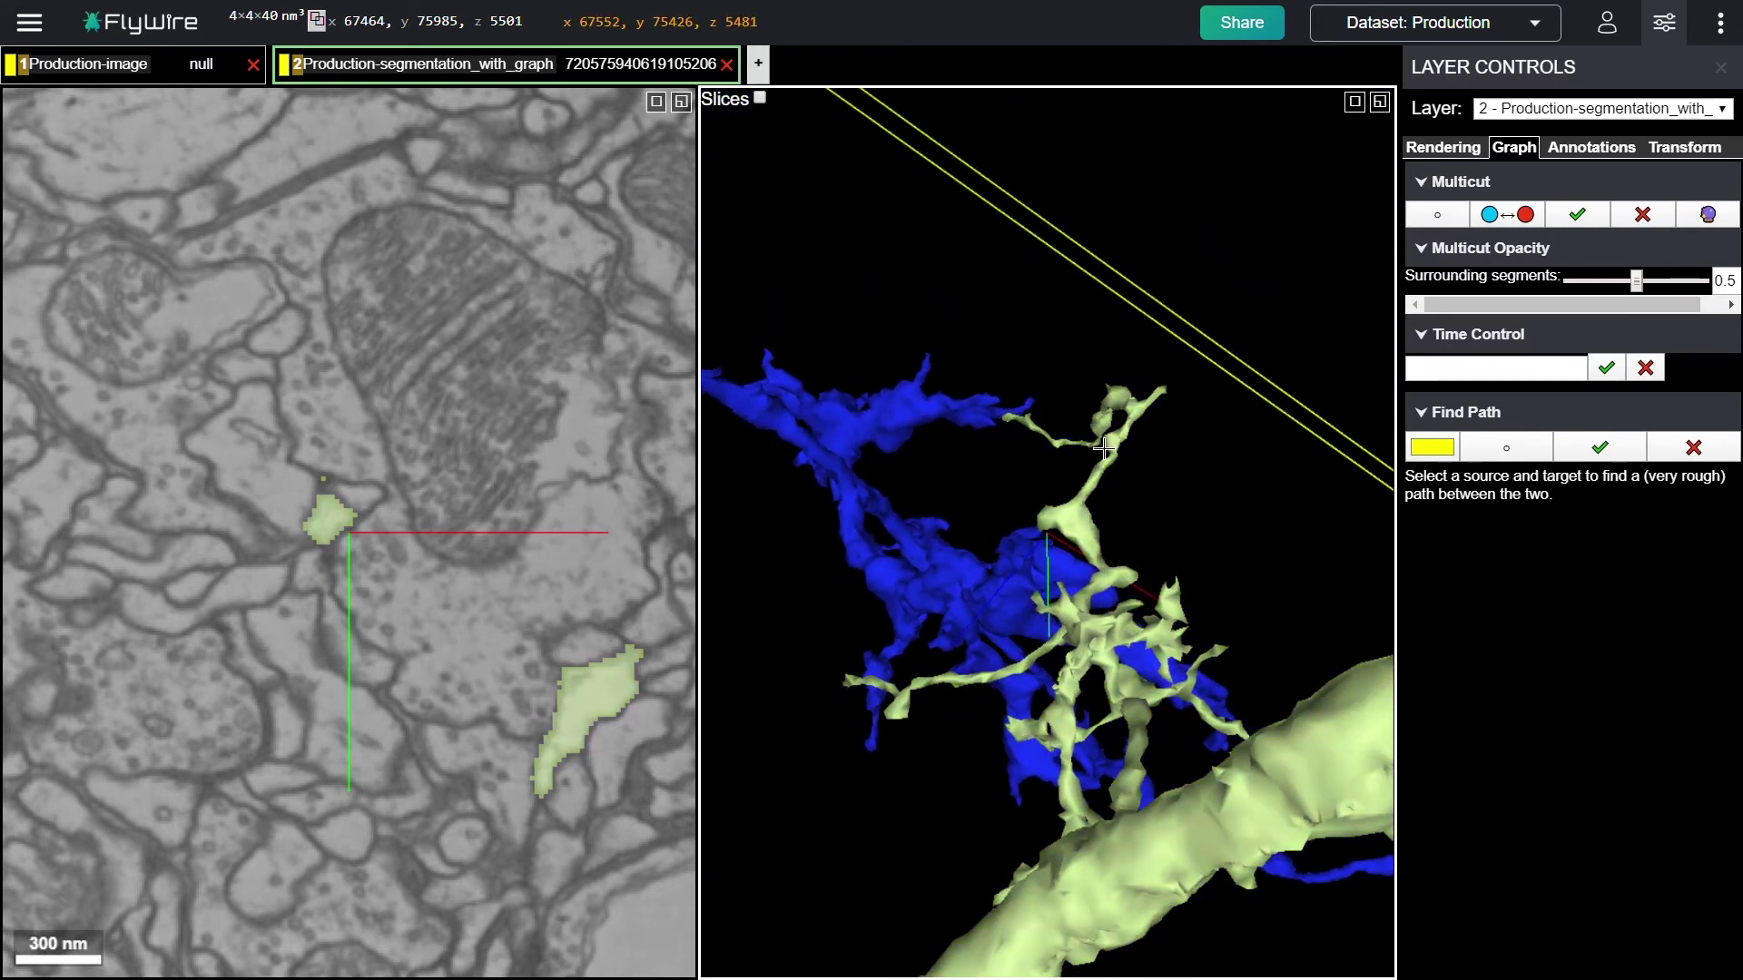
- Compare the overall shapes of both segments and deselect the split-off blue segment, keeping only the yellow-green neuron displayed
{"action": "scroll", "coordinate": [1104, 449], "scroll_direction": "down", "scroll_amount": 5}
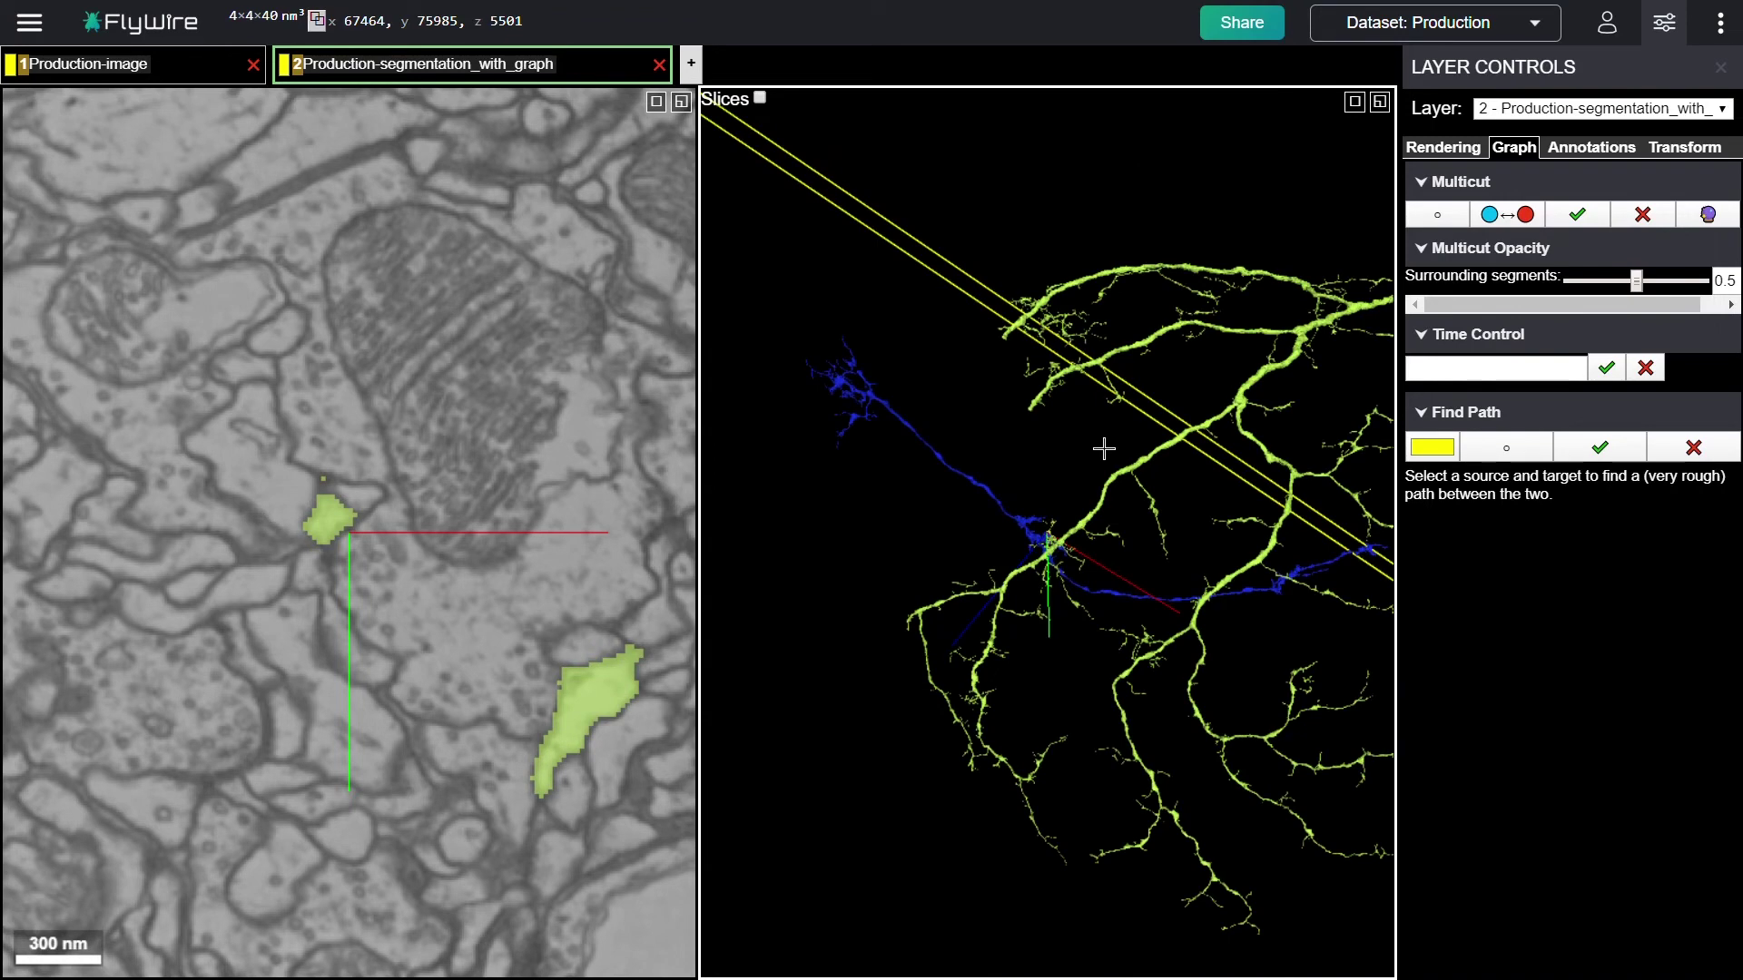
{"action": "left_click_drag", "start_coordinate": [1104, 448], "coordinate": [1188, 441]}
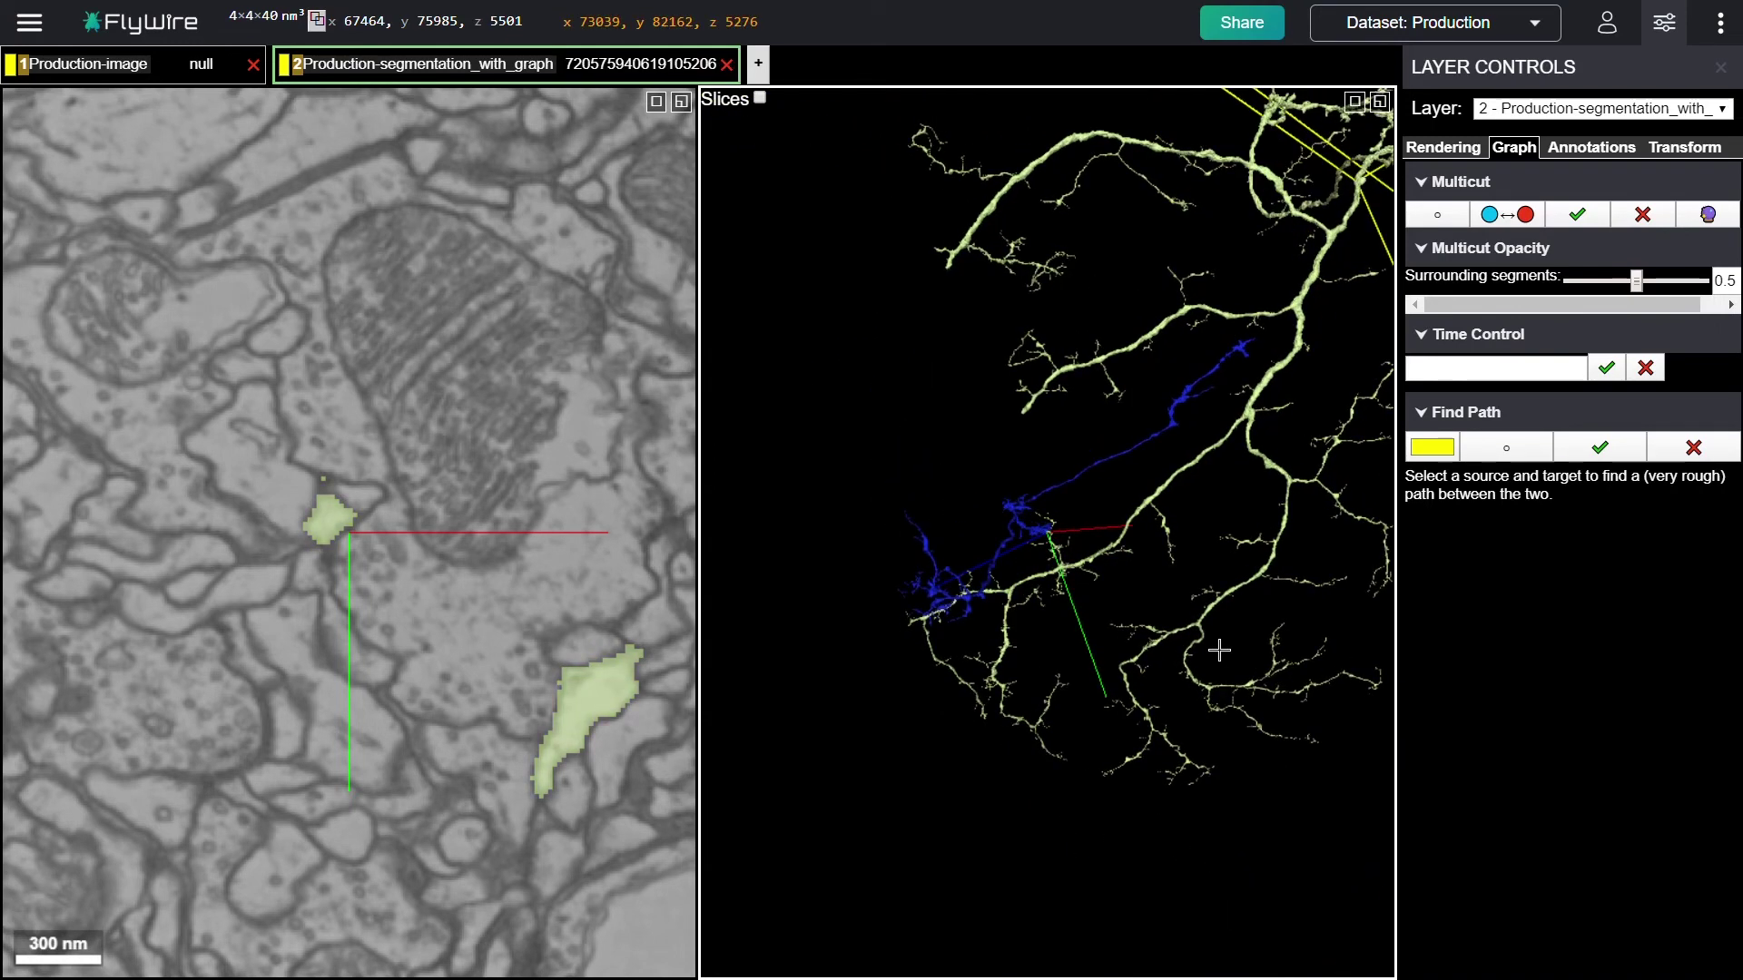
{"action": "double_click", "coordinate": [1188, 442]}
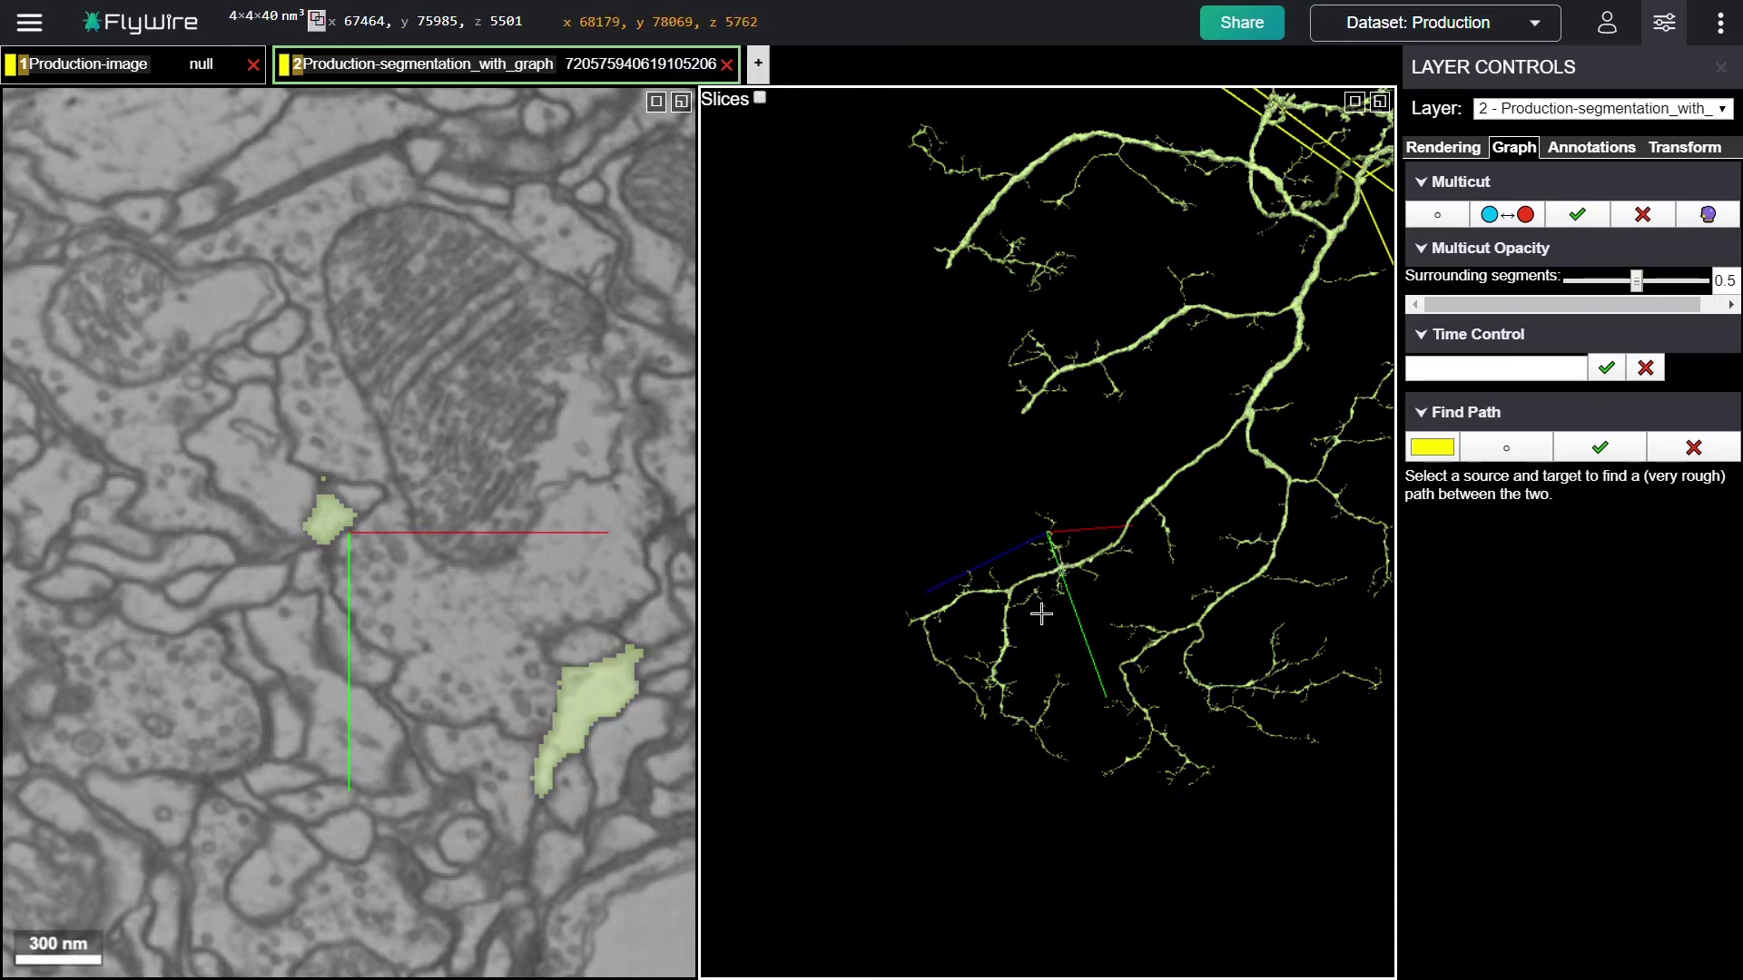
- Survey the remaining neuron's trunk, cell body region and fine dendritic branches for further suspicious shapes
{"action": "left_click_drag", "start_coordinate": [1039, 611], "coordinate": [991, 472]}
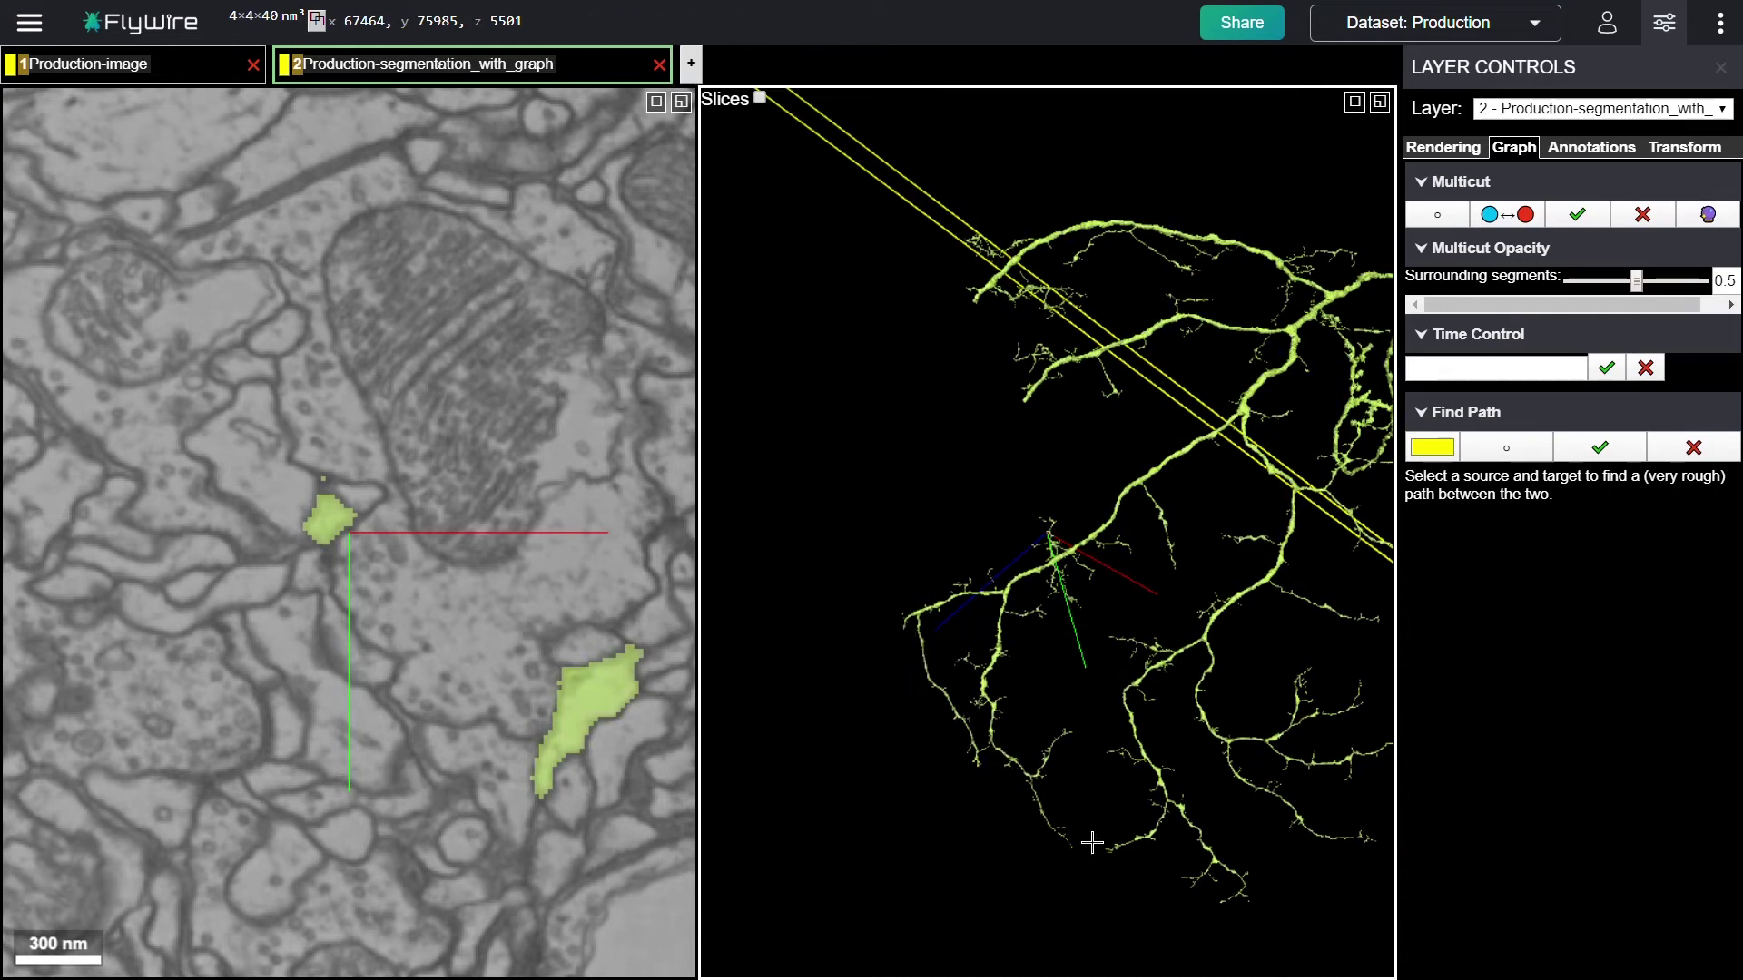
{"action": "right_click", "coordinate": [1284, 377]}
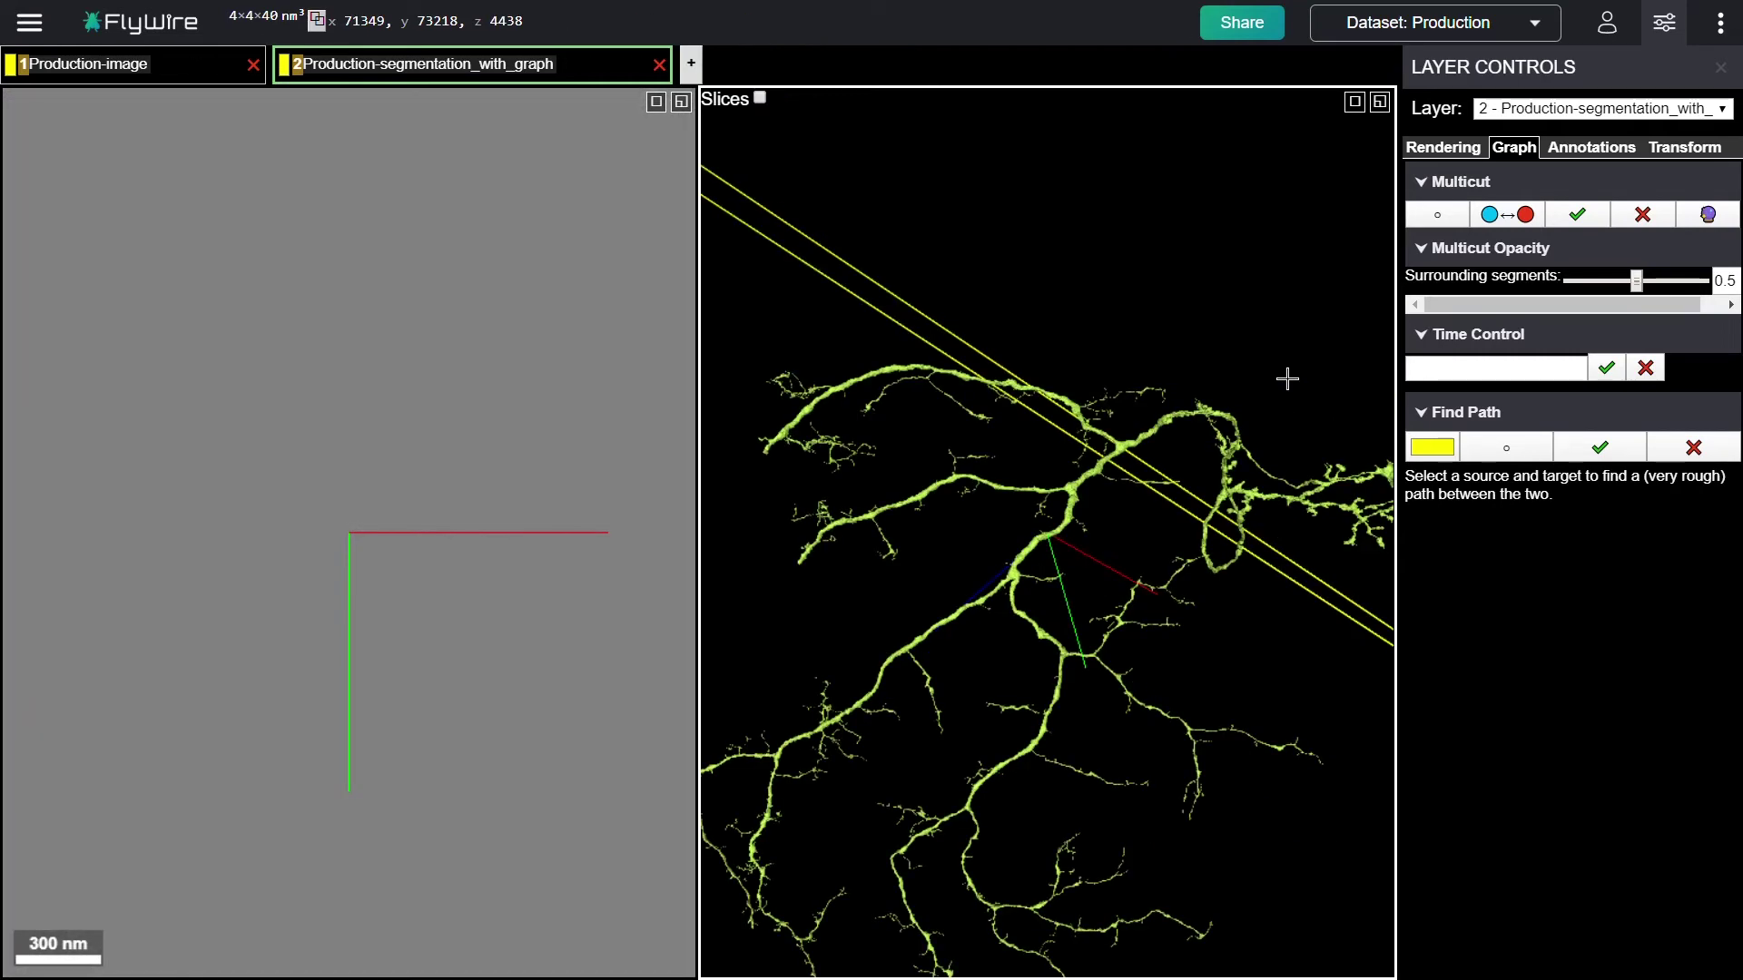
{"action": "right_click", "coordinate": [1260, 473]}
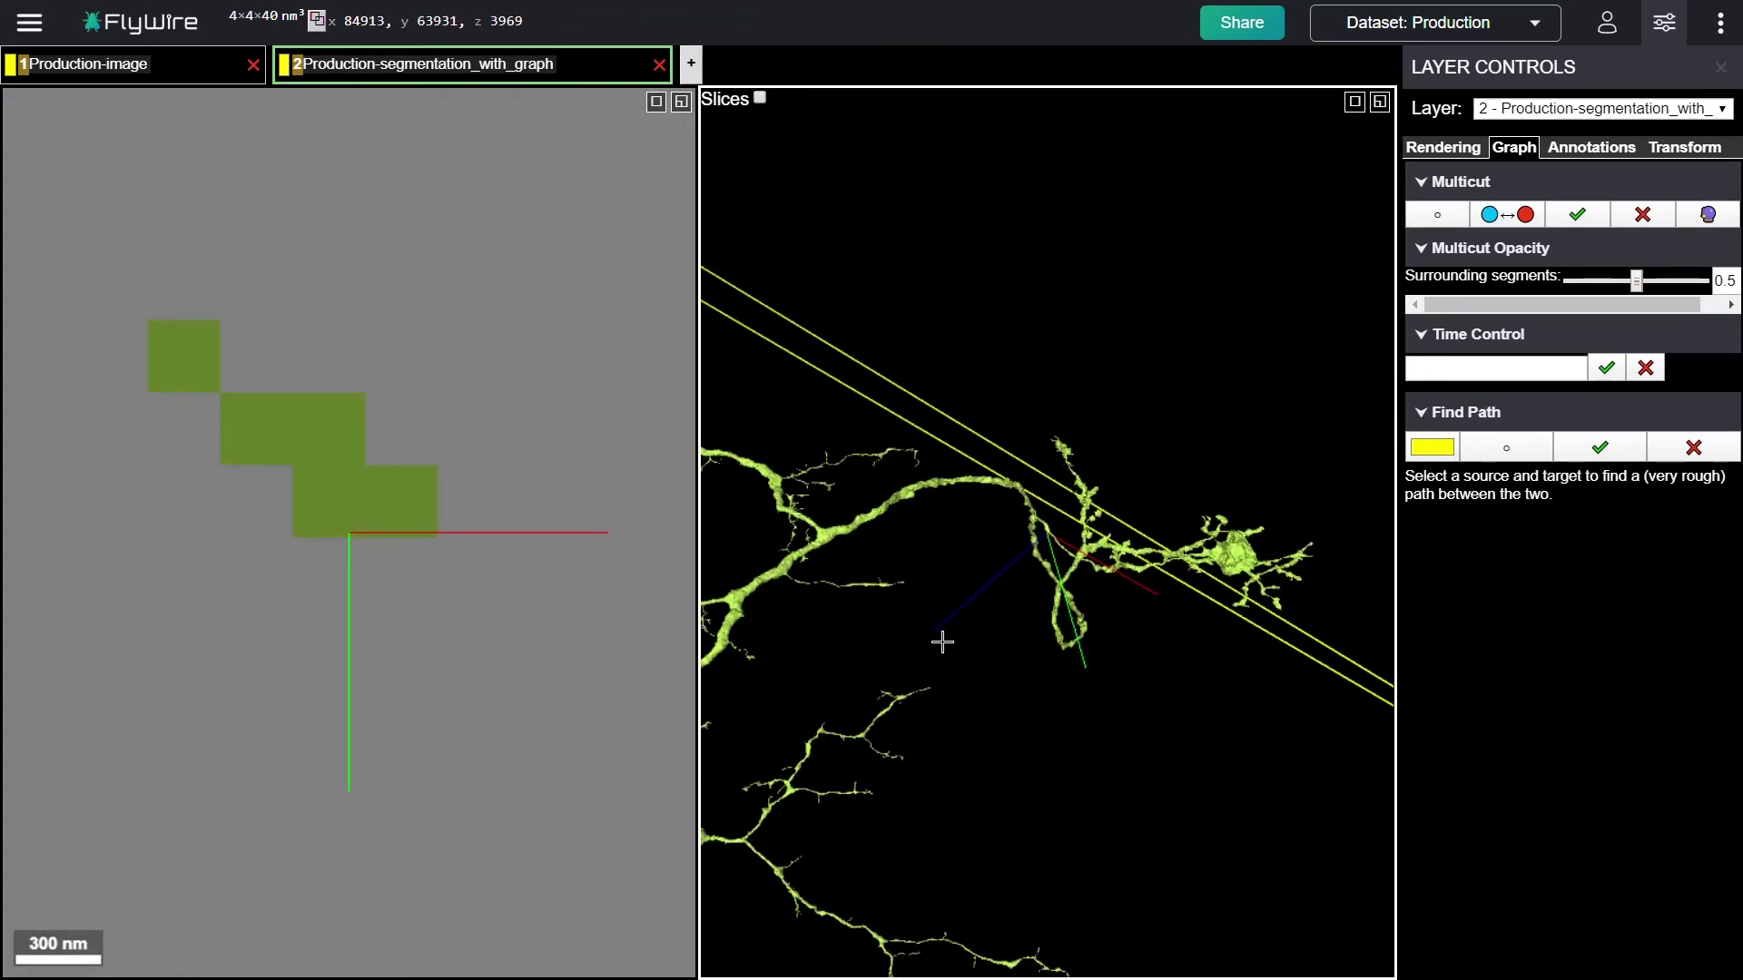
{"action": "scroll", "coordinate": [941, 642], "scroll_direction": "down", "scroll_amount": 5}
{"action": "left_click_drag", "start_coordinate": [941, 642], "coordinate": [911, 738]}
{"action": "scroll", "coordinate": [1104, 601], "scroll_direction": "up", "scroll_amount": 5}
{"action": "scroll", "coordinate": [1104, 602], "scroll_direction": "up", "scroll_amount": 3}
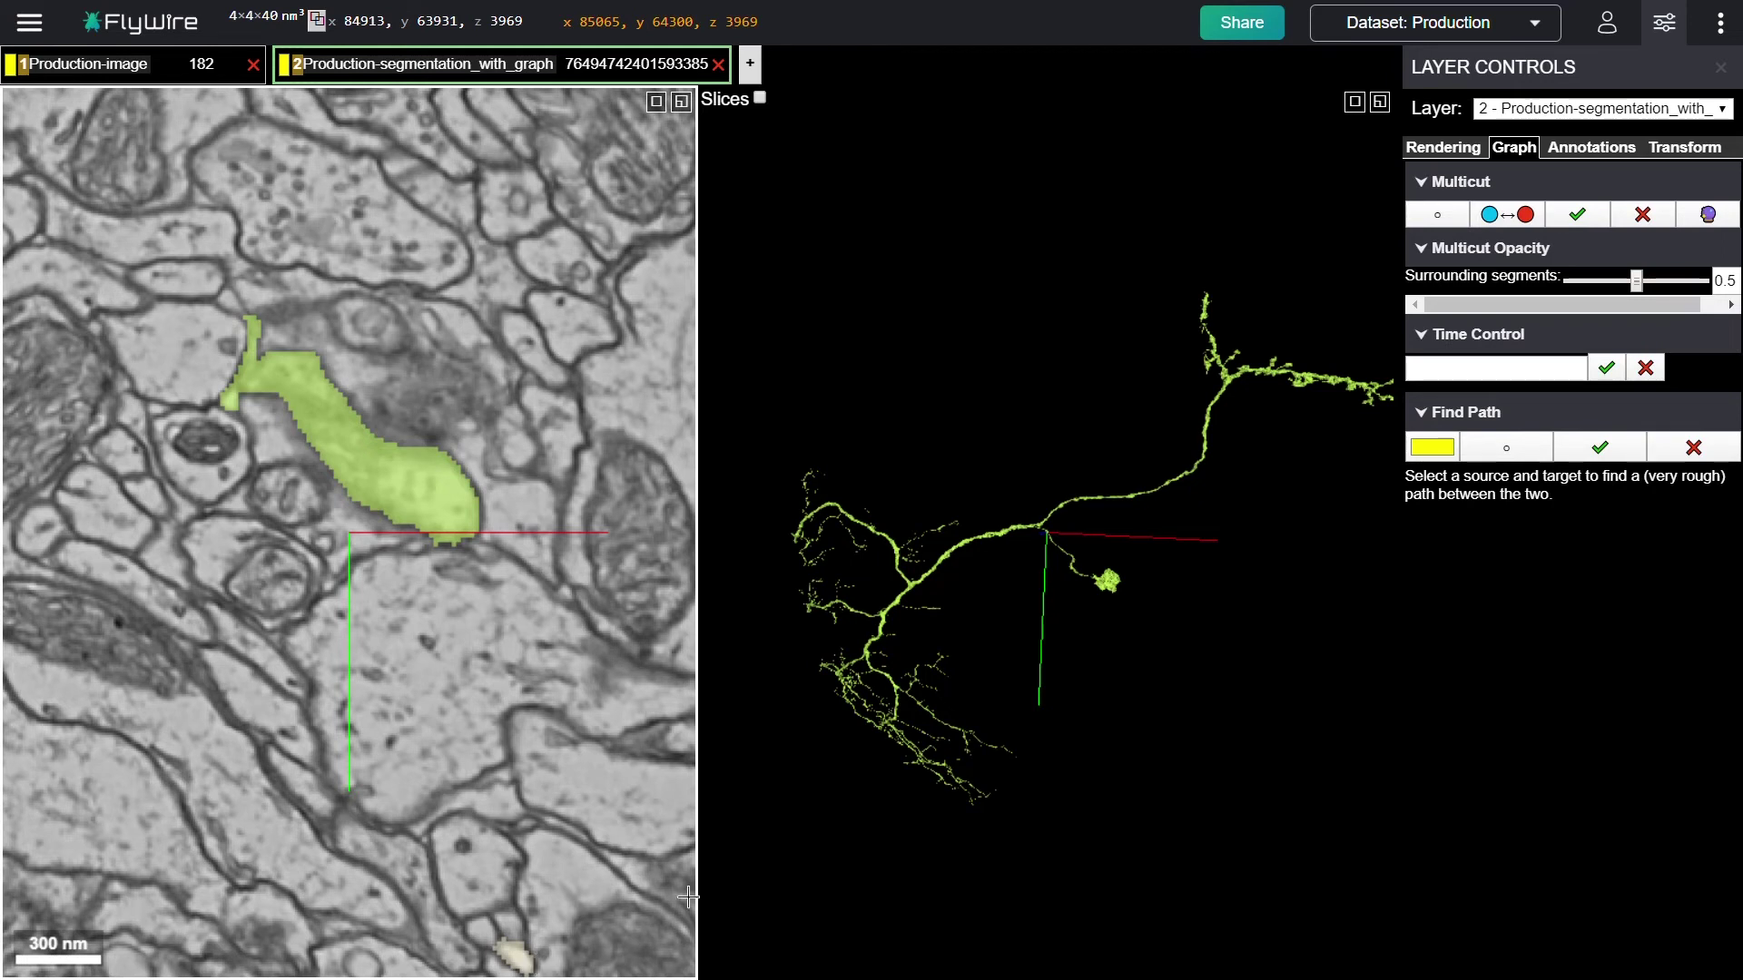
{"action": "right_click", "coordinate": [1000, 814]}
{"action": "scroll", "coordinate": [1051, 551], "scroll_direction": "up", "scroll_amount": 5}
{"action": "scroll", "coordinate": [1050, 551], "scroll_direction": "down", "scroll_amount": 4}
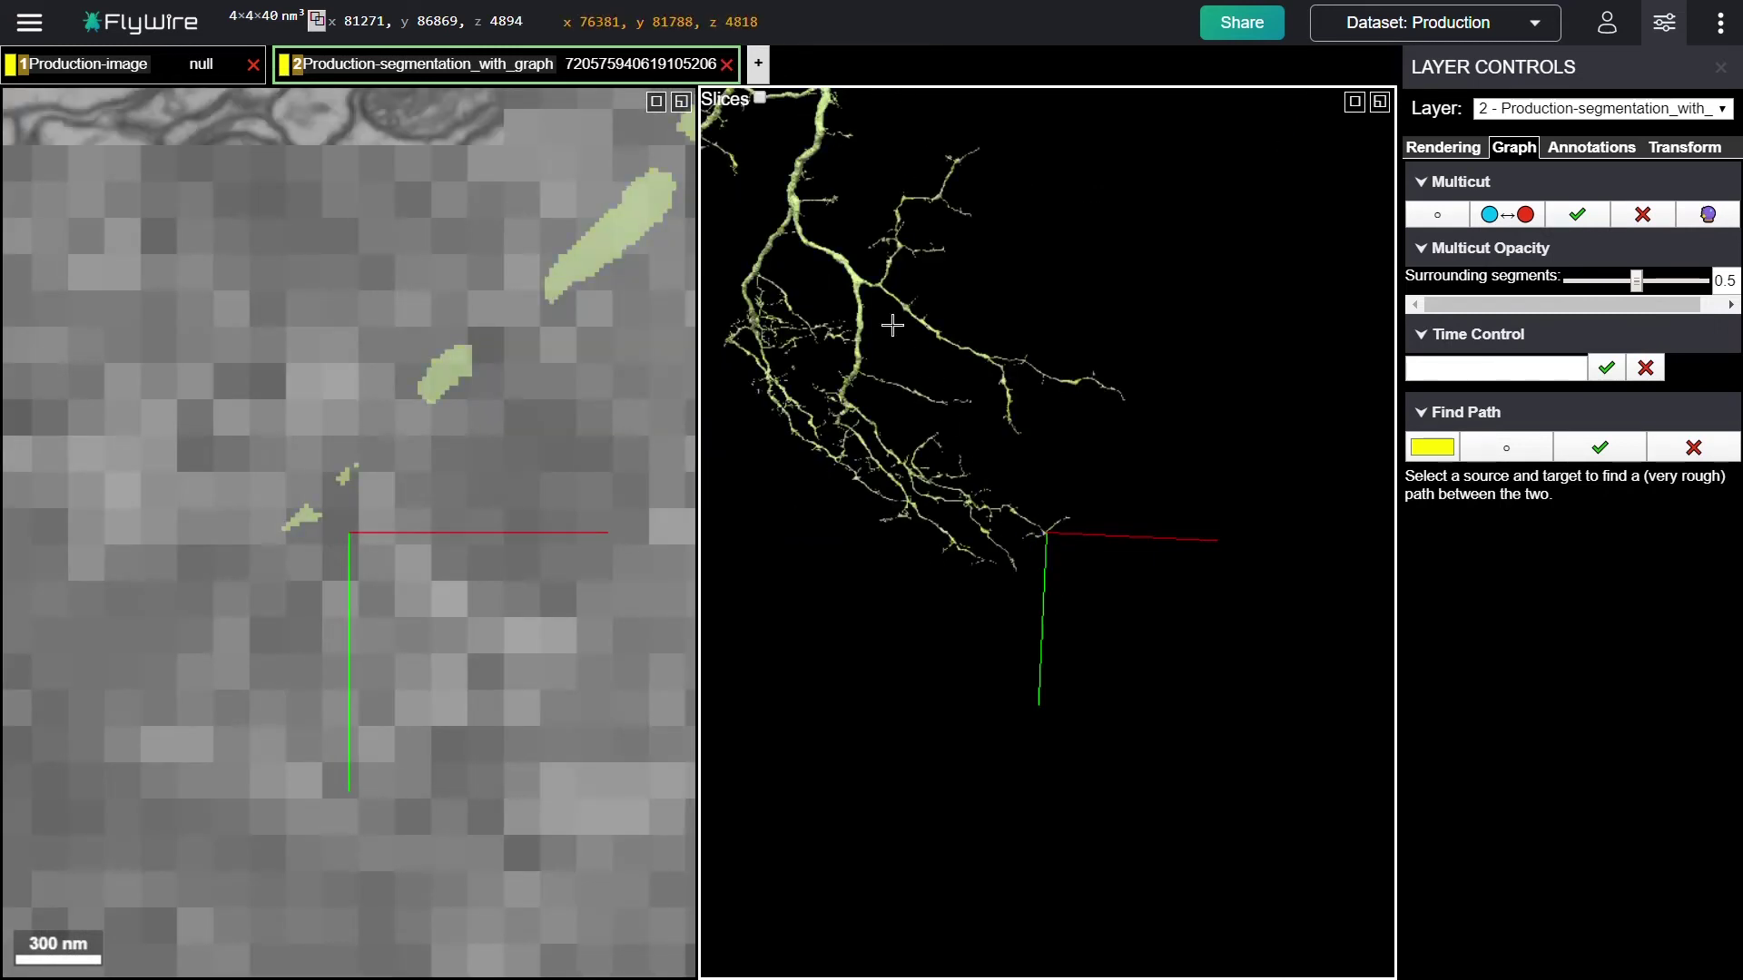
{"action": "right_click", "coordinate": [779, 260]}
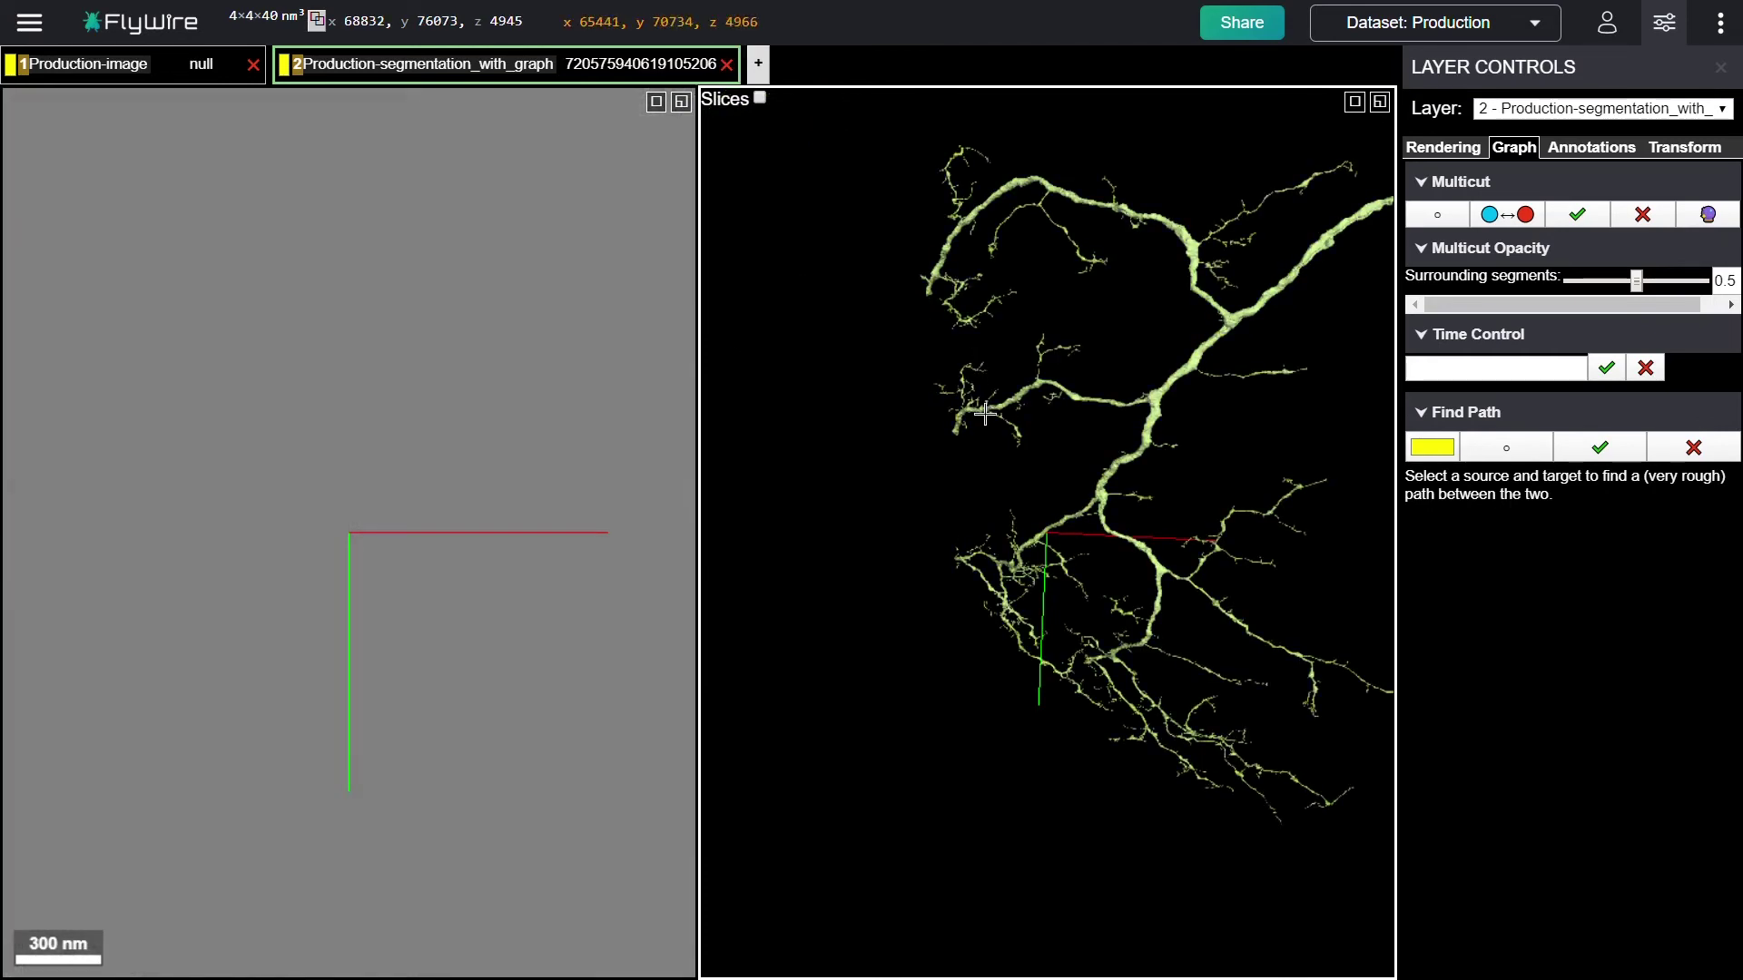
{"action": "scroll", "coordinate": [1159, 498], "scroll_direction": "down", "scroll_amount": 5}
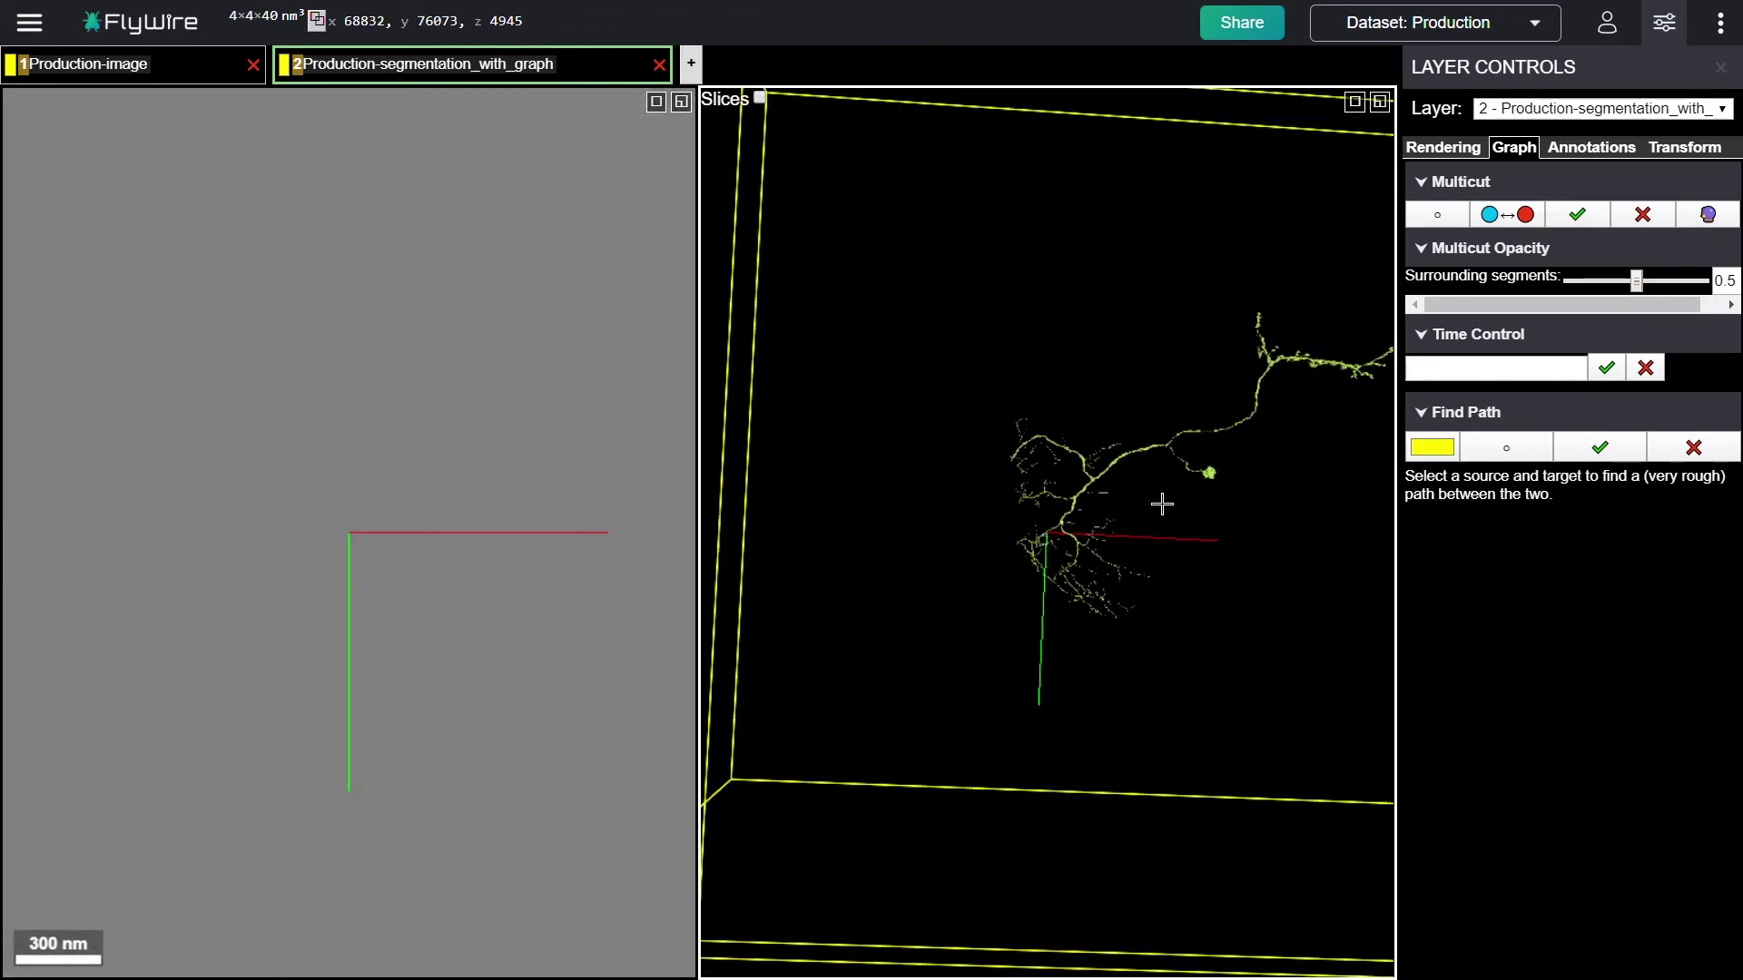
- Follow the neuron's distant arbor beyond the cell body and inspect its side branches and tips from several angles
{"action": "right_click", "coordinate": [1262, 427]}
{"action": "left_click_drag", "start_coordinate": [1245, 494], "coordinate": [1373, 412]}
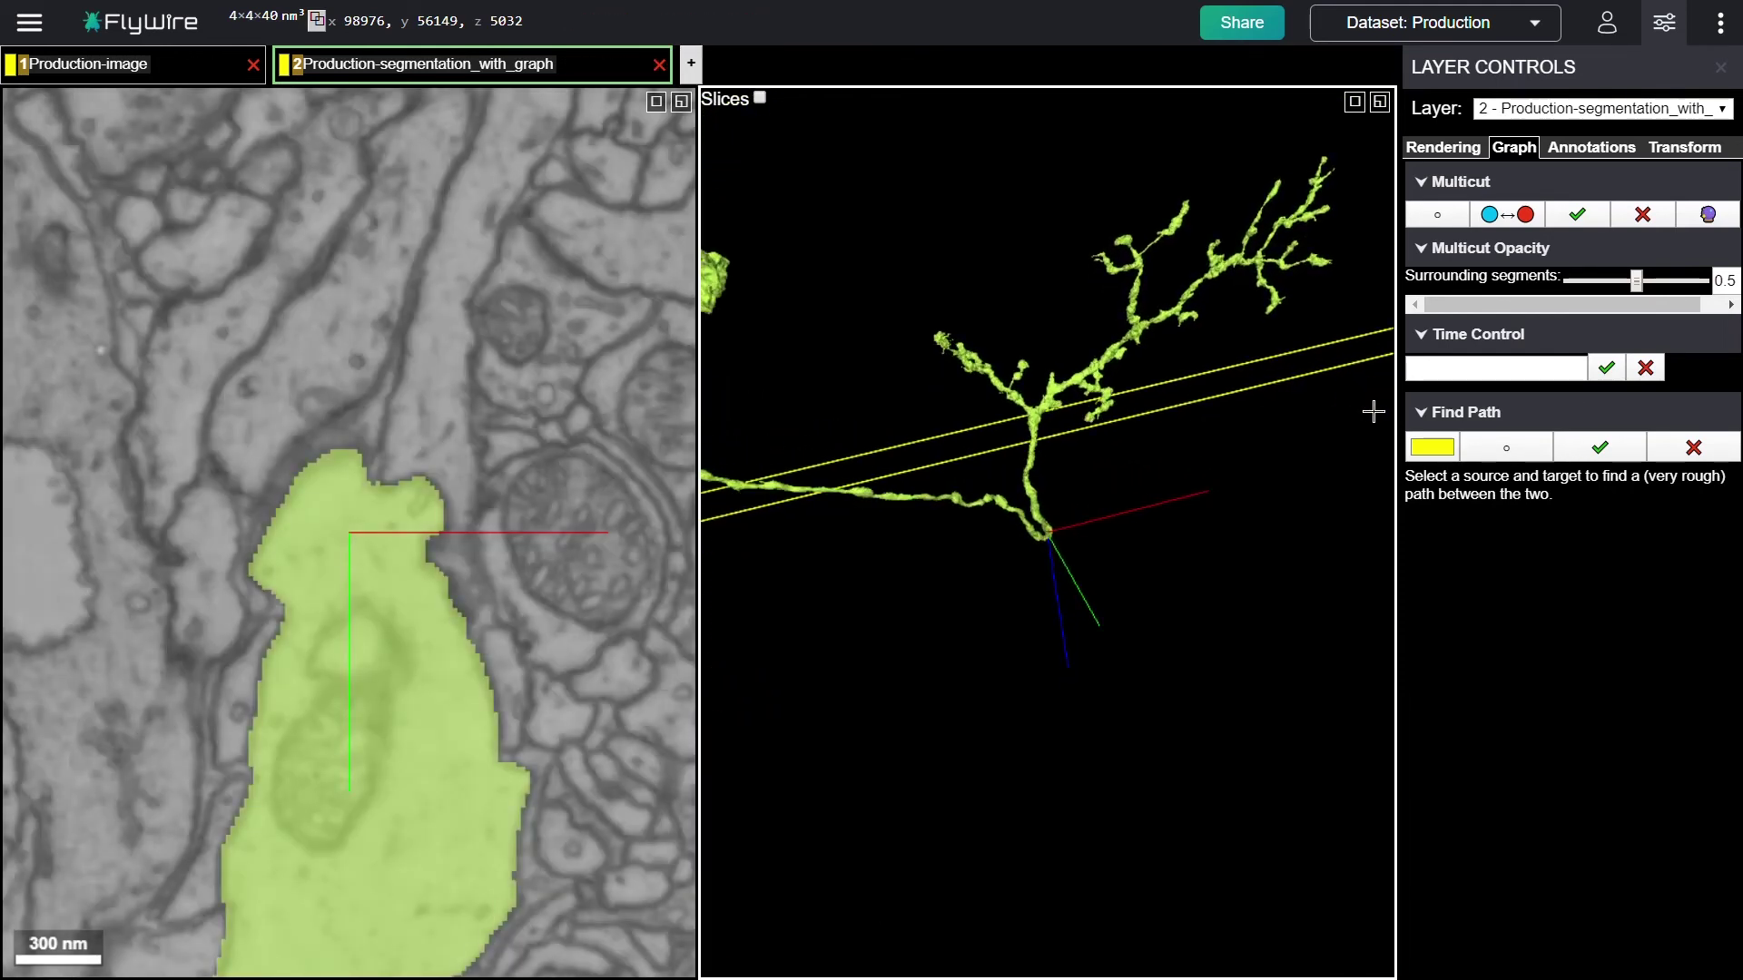
{"action": "right_click", "coordinate": [1337, 195]}
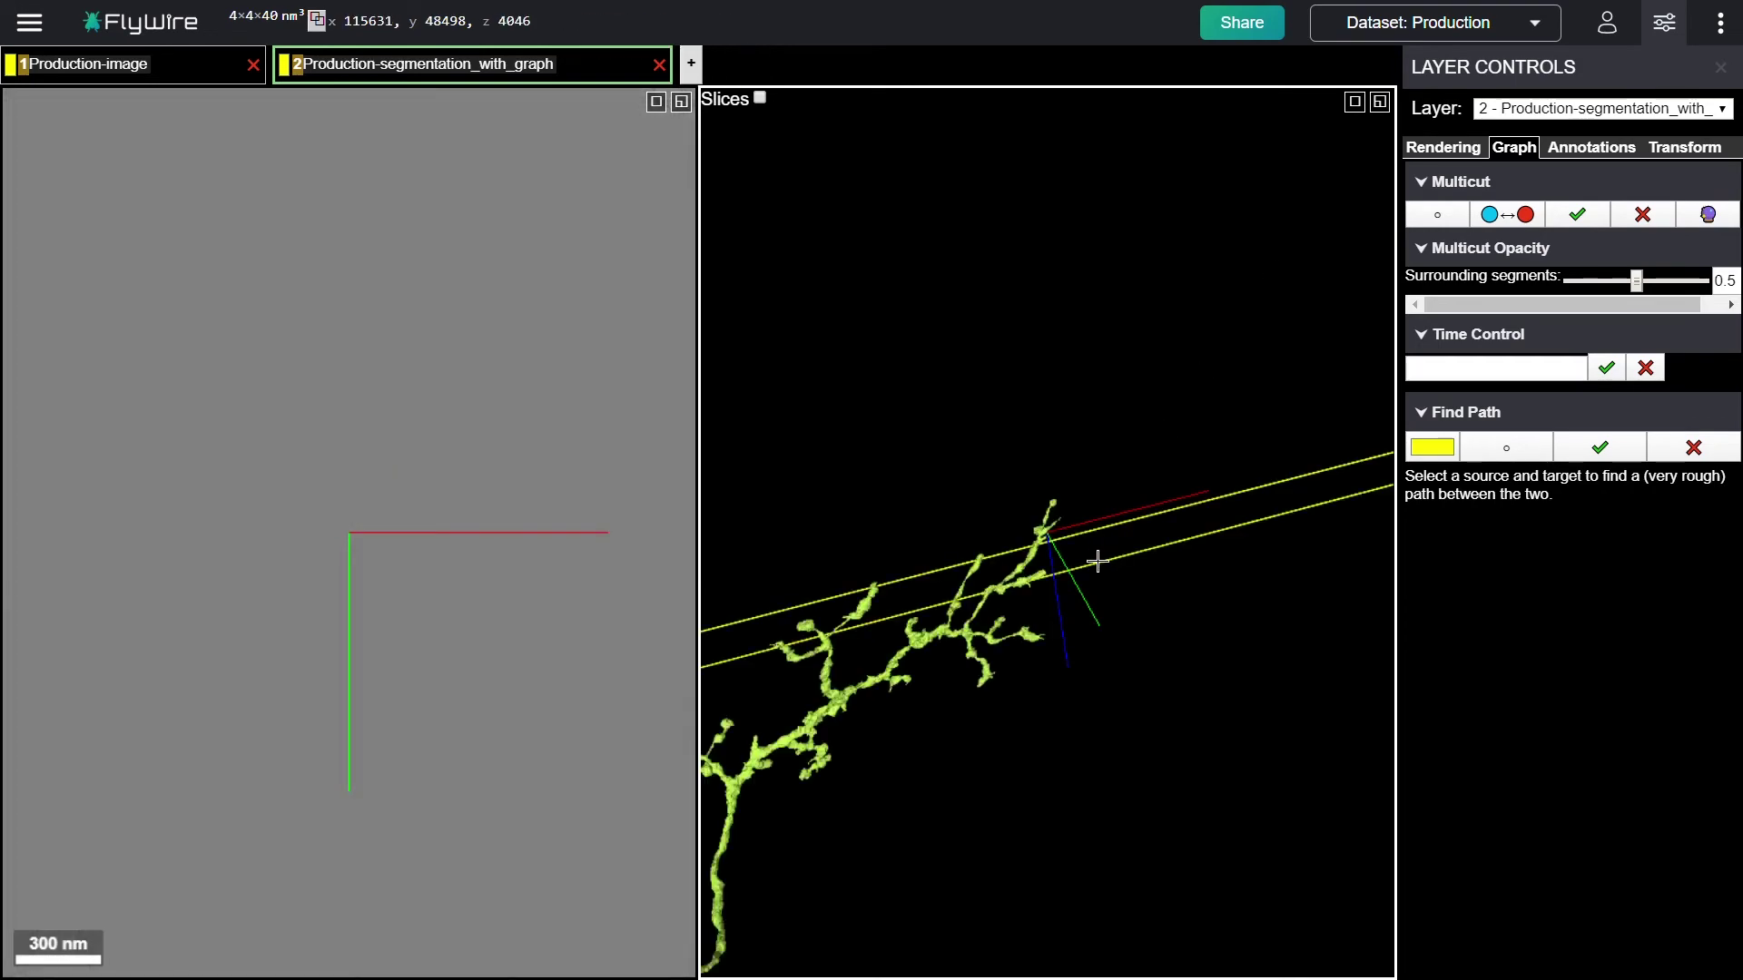
{"action": "scroll", "coordinate": [1098, 562], "scroll_direction": "up", "scroll_amount": 5}
{"action": "left_click_drag", "start_coordinate": [1093, 499], "coordinate": [1242, 690]}
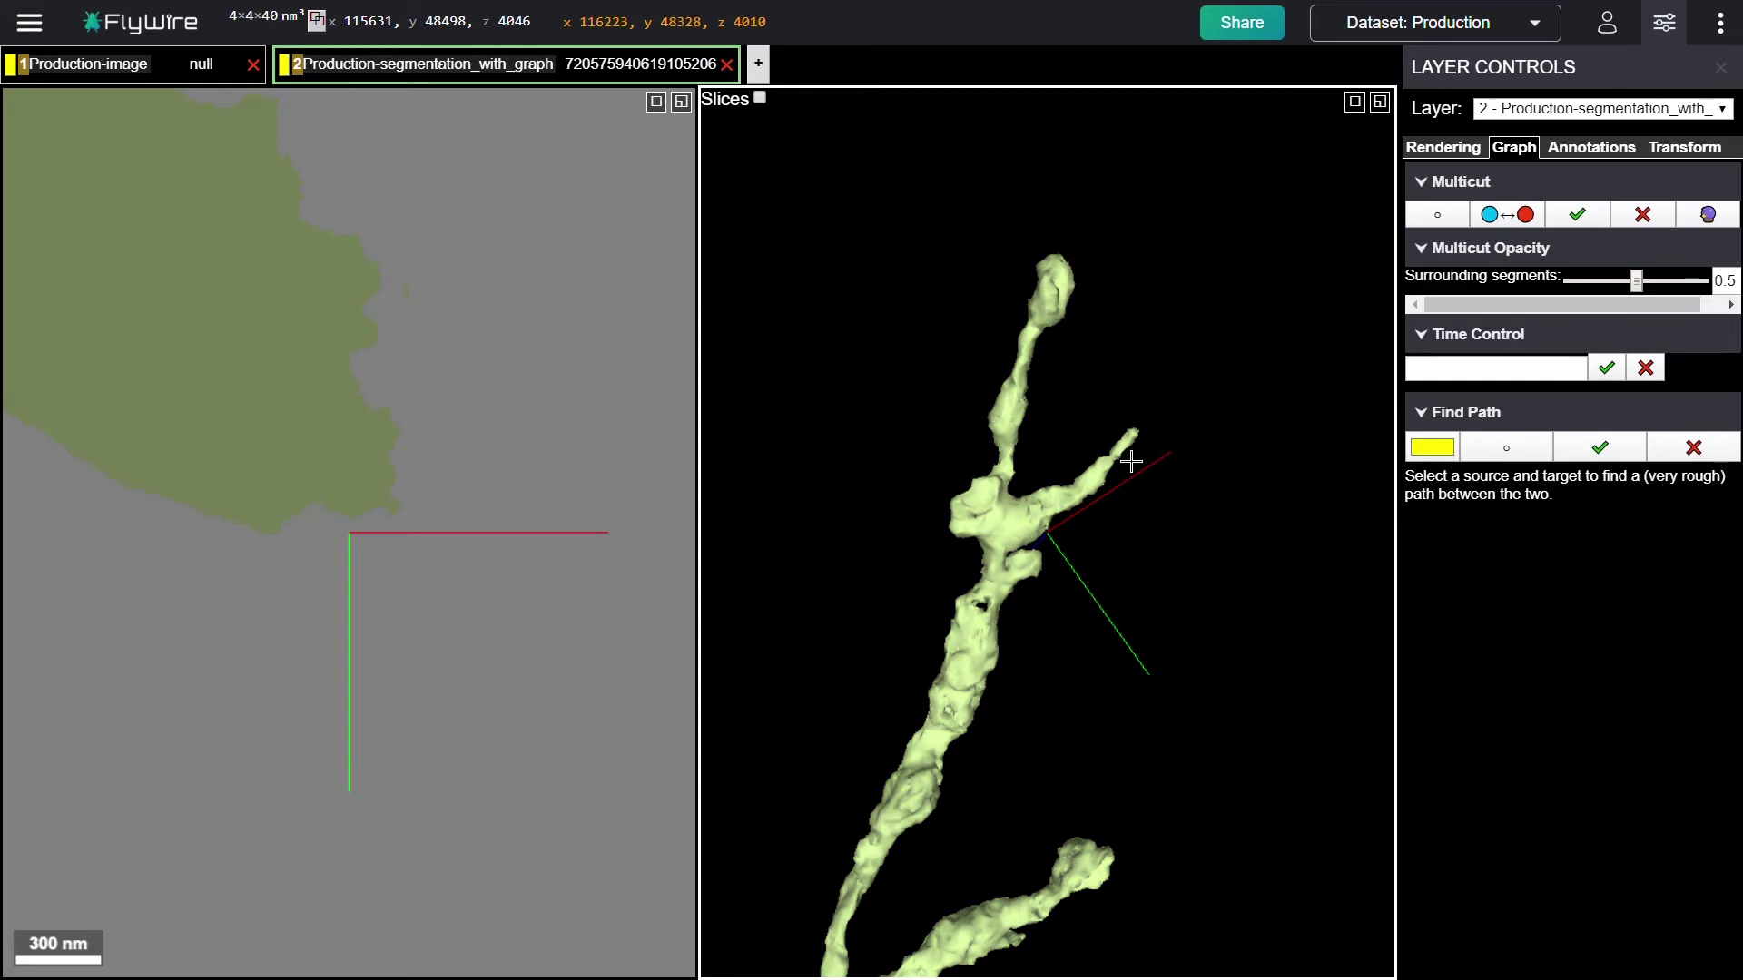
{"action": "right_click", "coordinate": [1089, 878]}
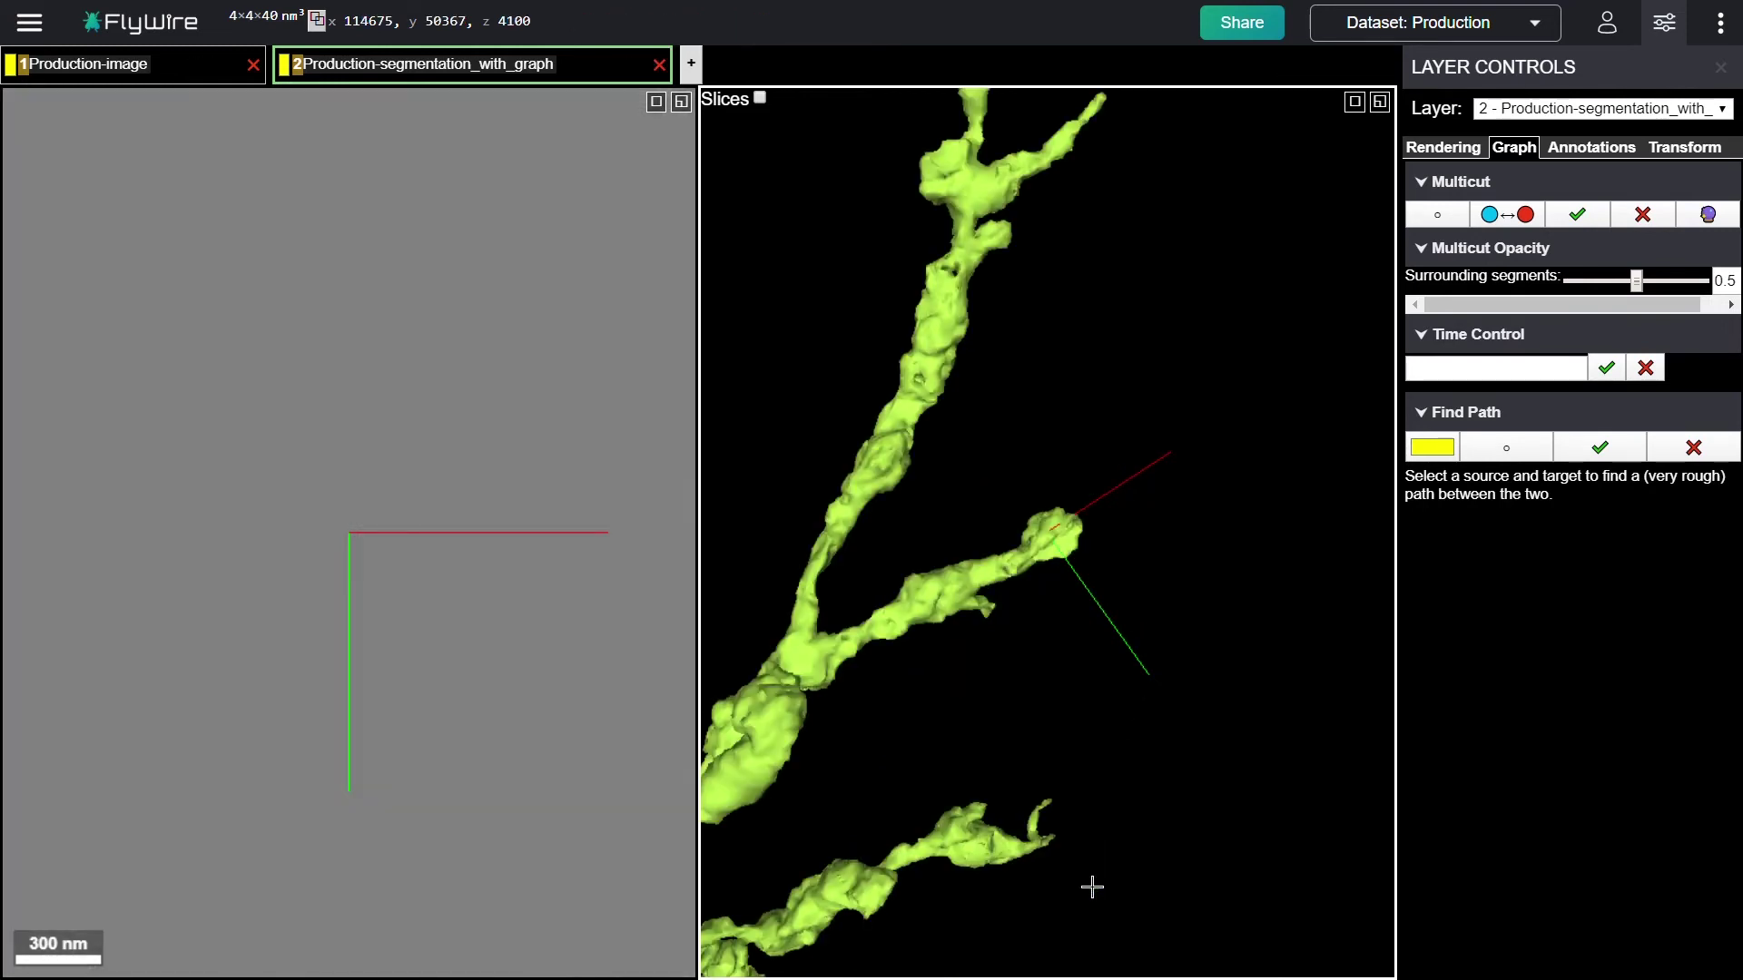
{"action": "right_click", "coordinate": [1038, 862]}
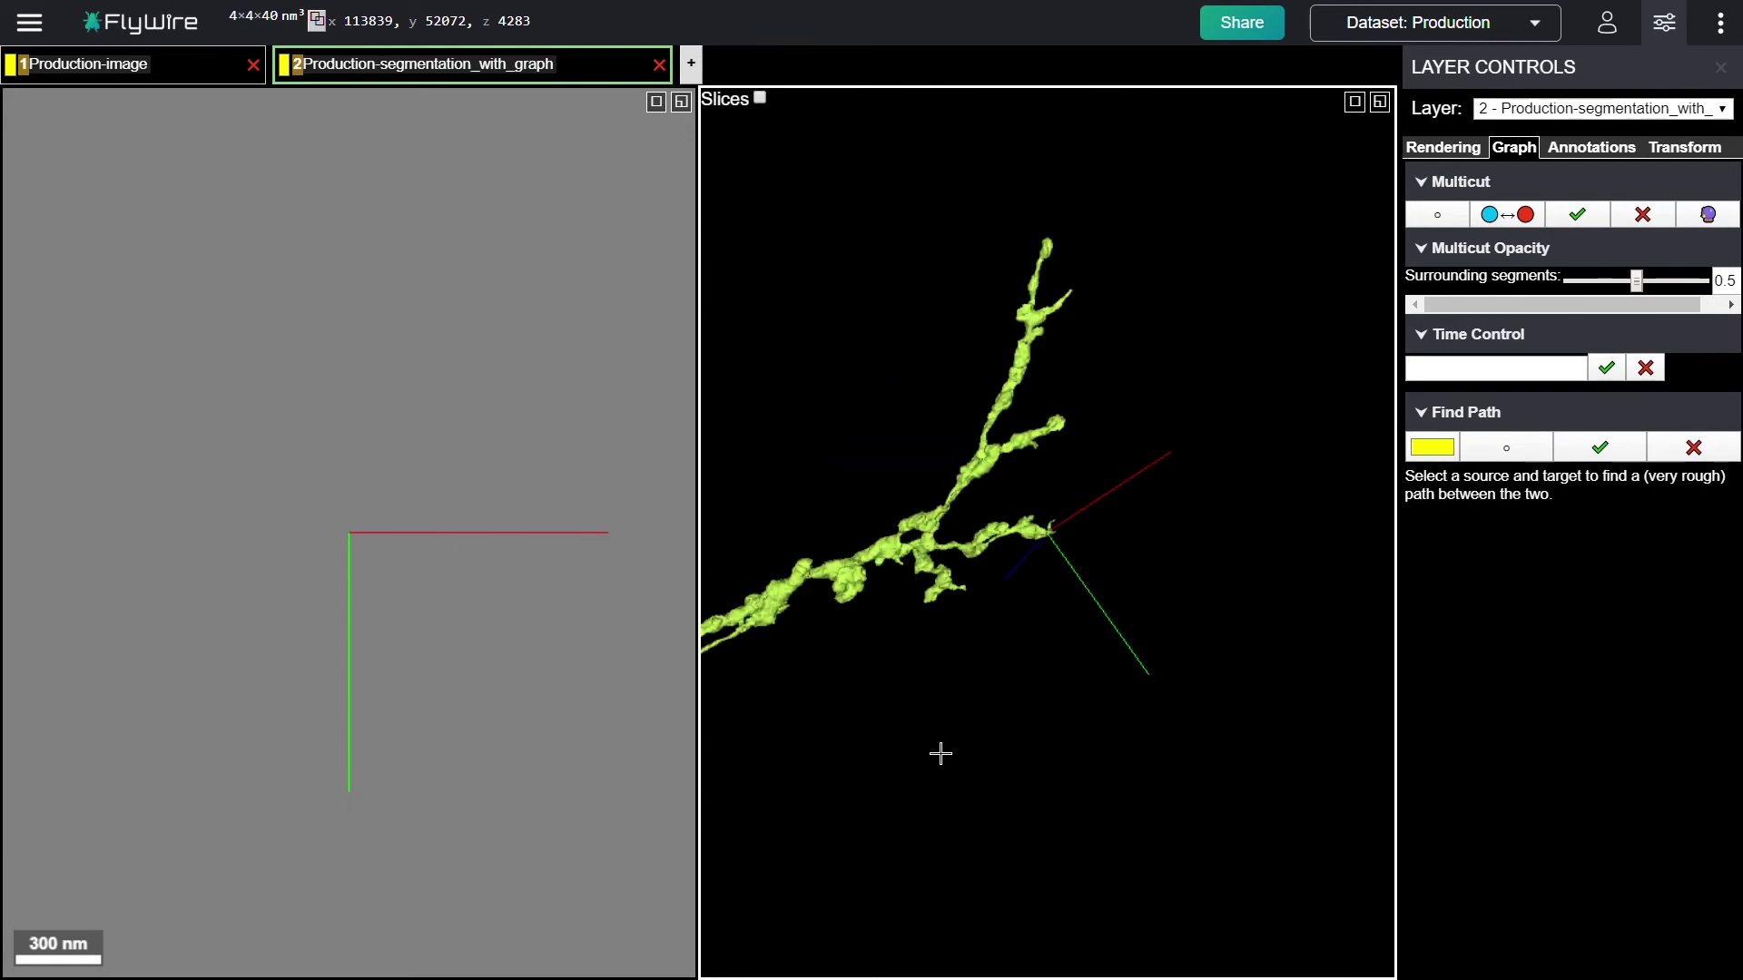
{"action": "left_click_drag", "start_coordinate": [938, 750], "coordinate": [755, 636]}
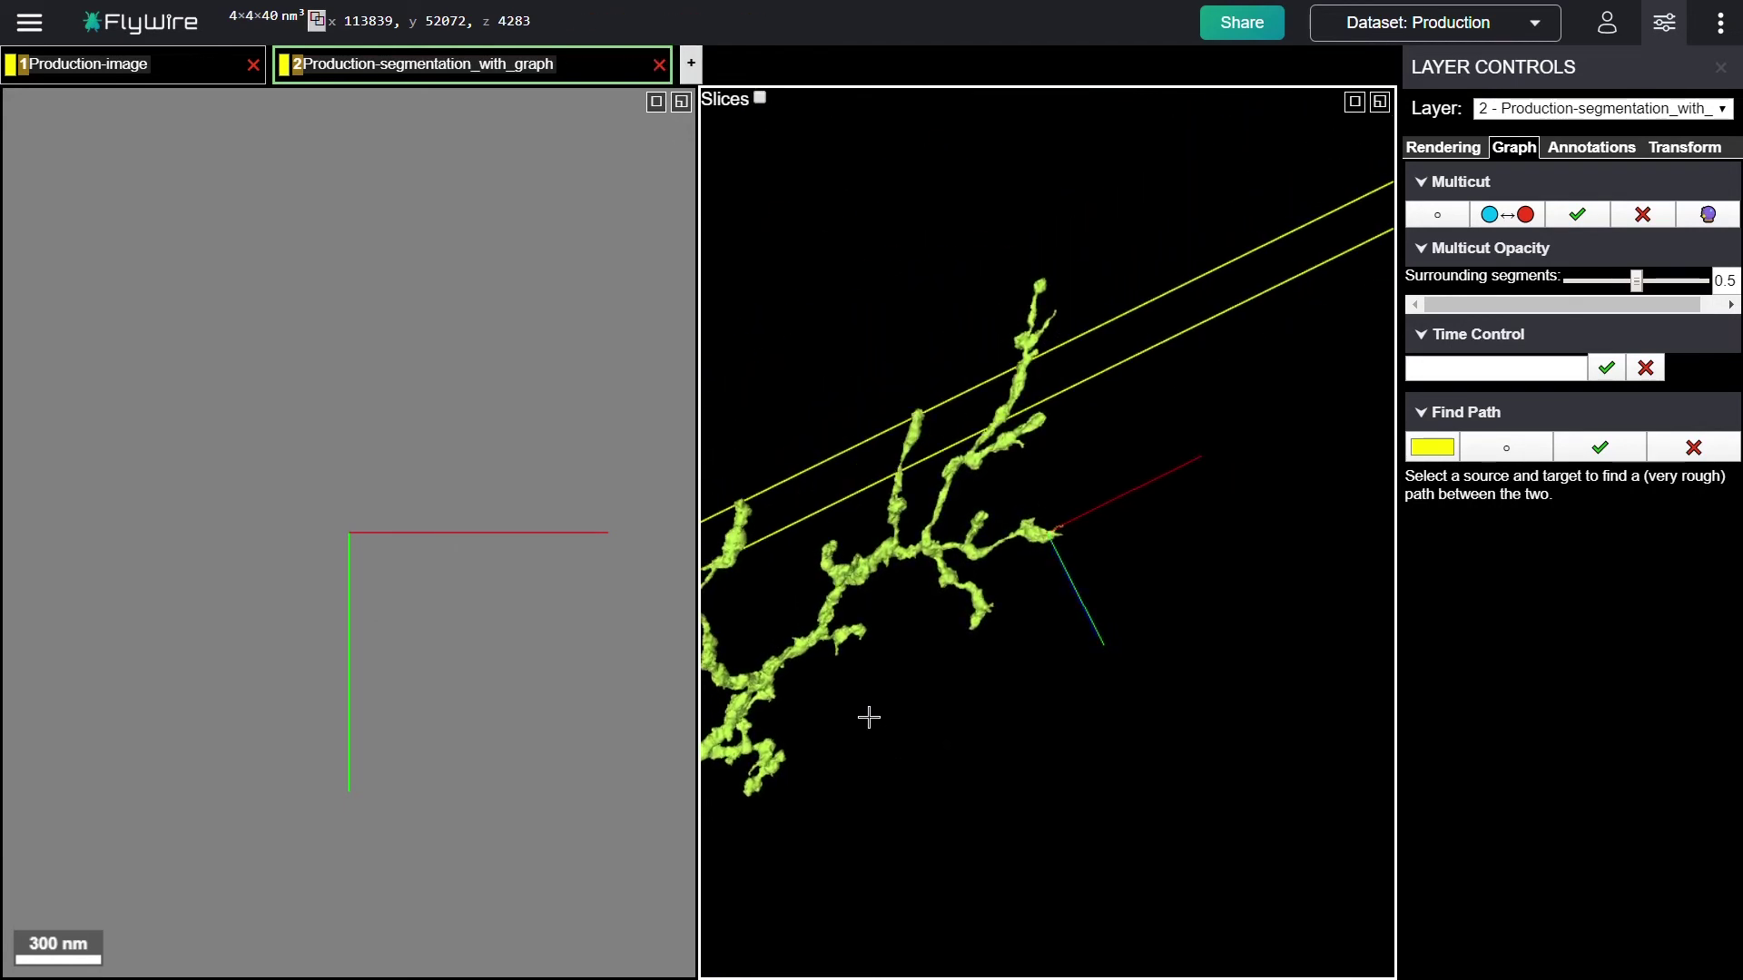
{"action": "right_click", "coordinate": [821, 498]}
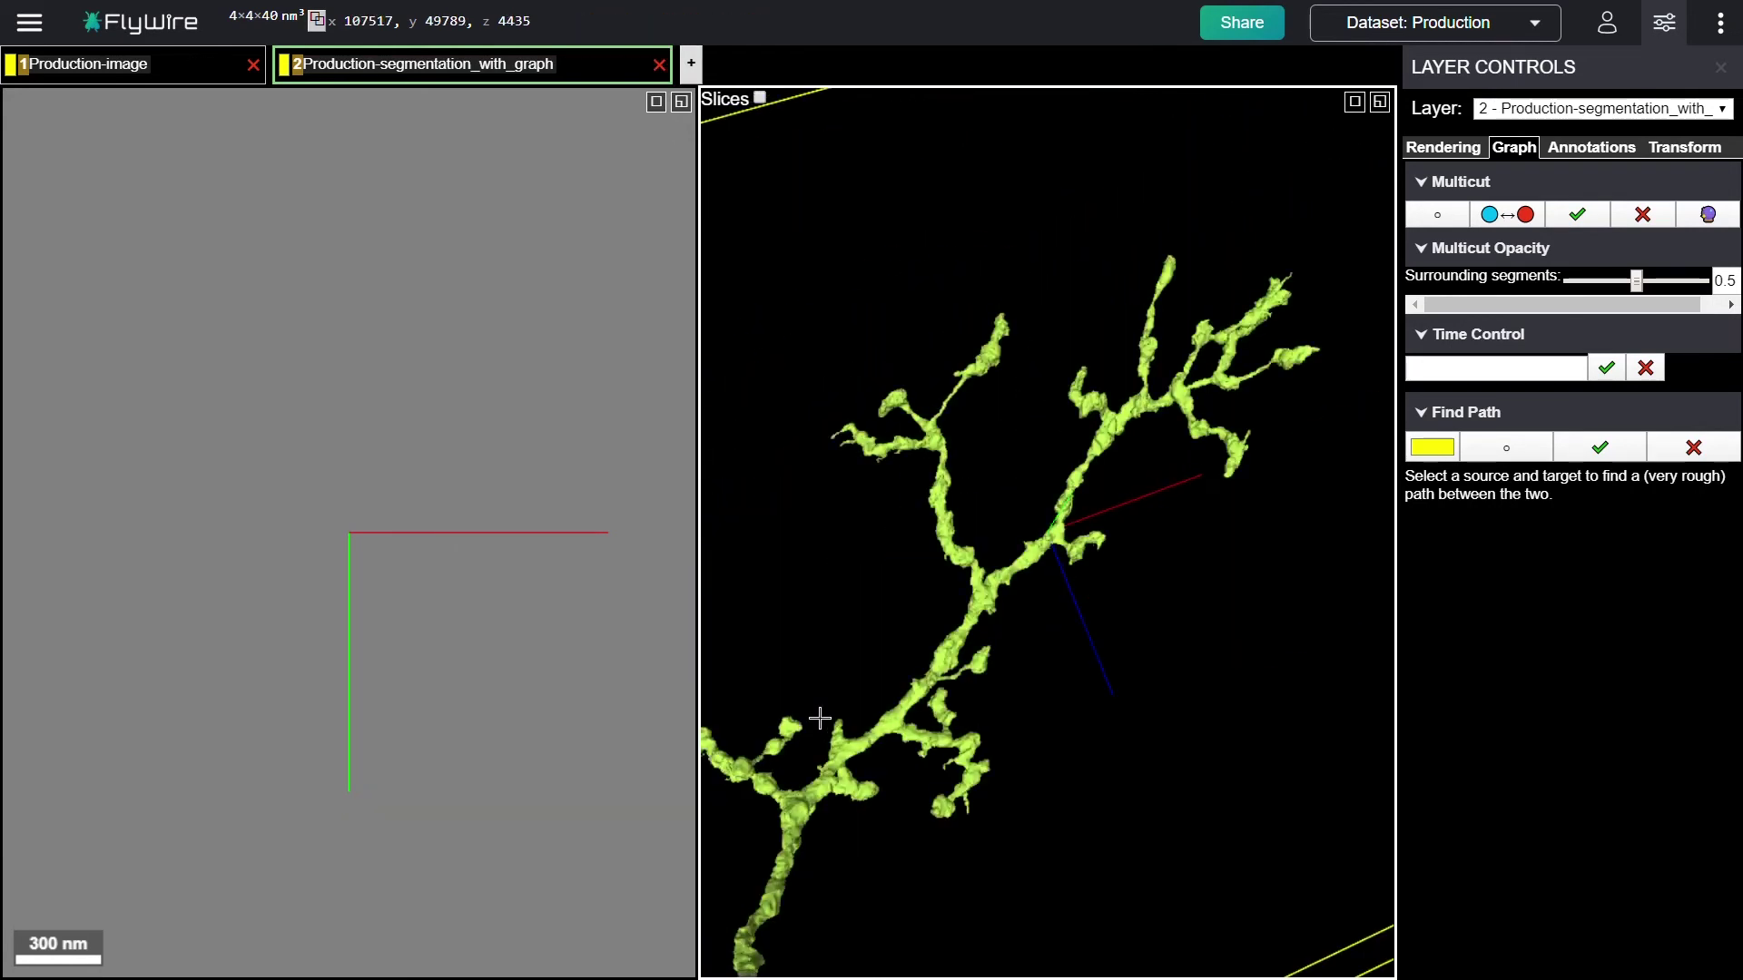
{"action": "right_click", "coordinate": [889, 747]}
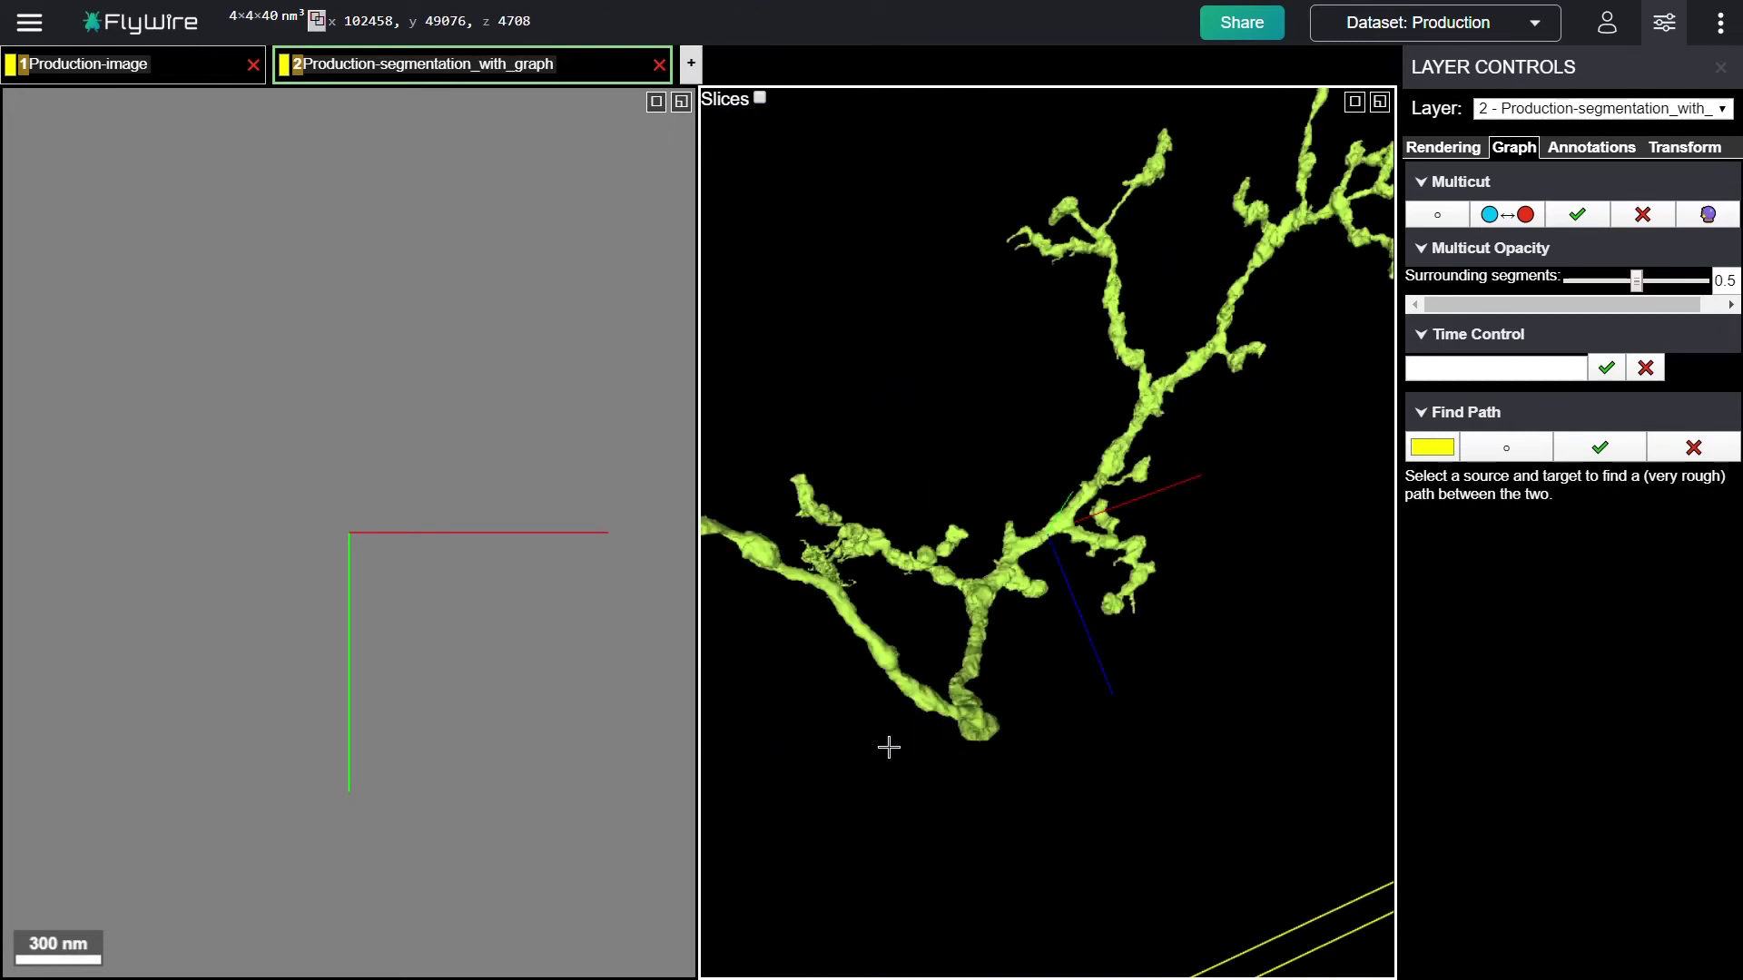
{"action": "left_click_drag", "start_coordinate": [889, 747], "coordinate": [1077, 622]}
{"action": "right_click", "coordinate": [749, 592]}
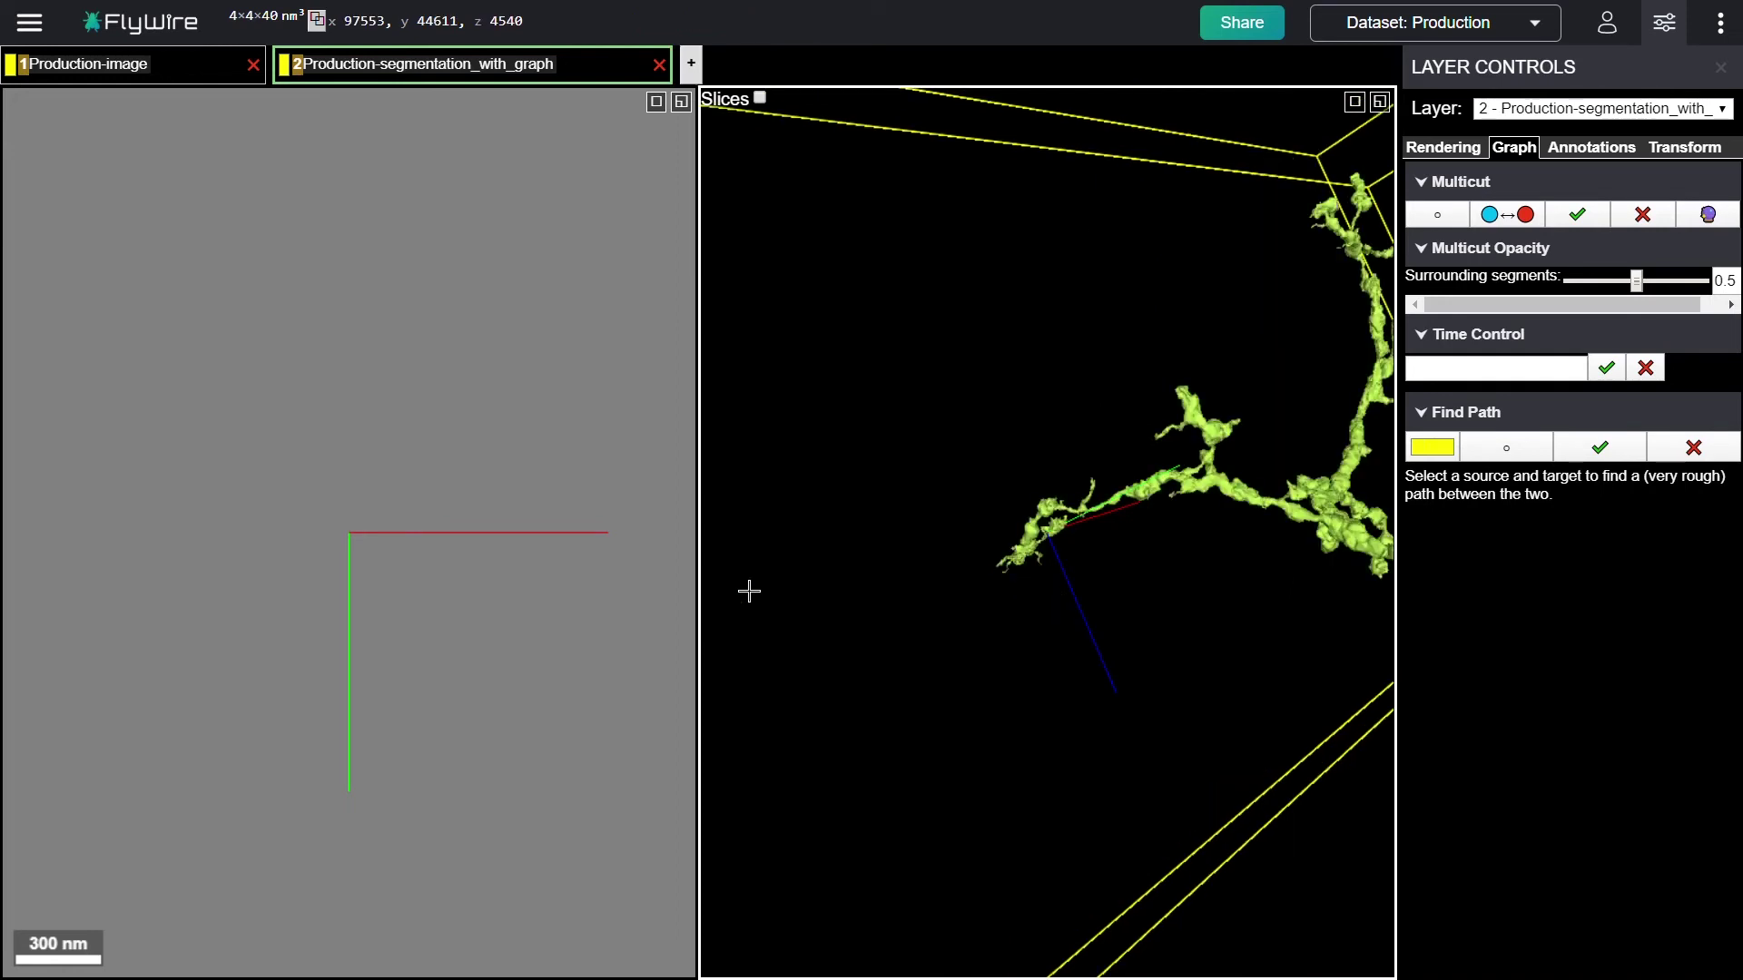
- Examine the clumped branch end up close in 3D, centring on its narrow junction at z 4551
{"action": "left_click_drag", "start_coordinate": [1162, 591], "coordinate": [1167, 315]}
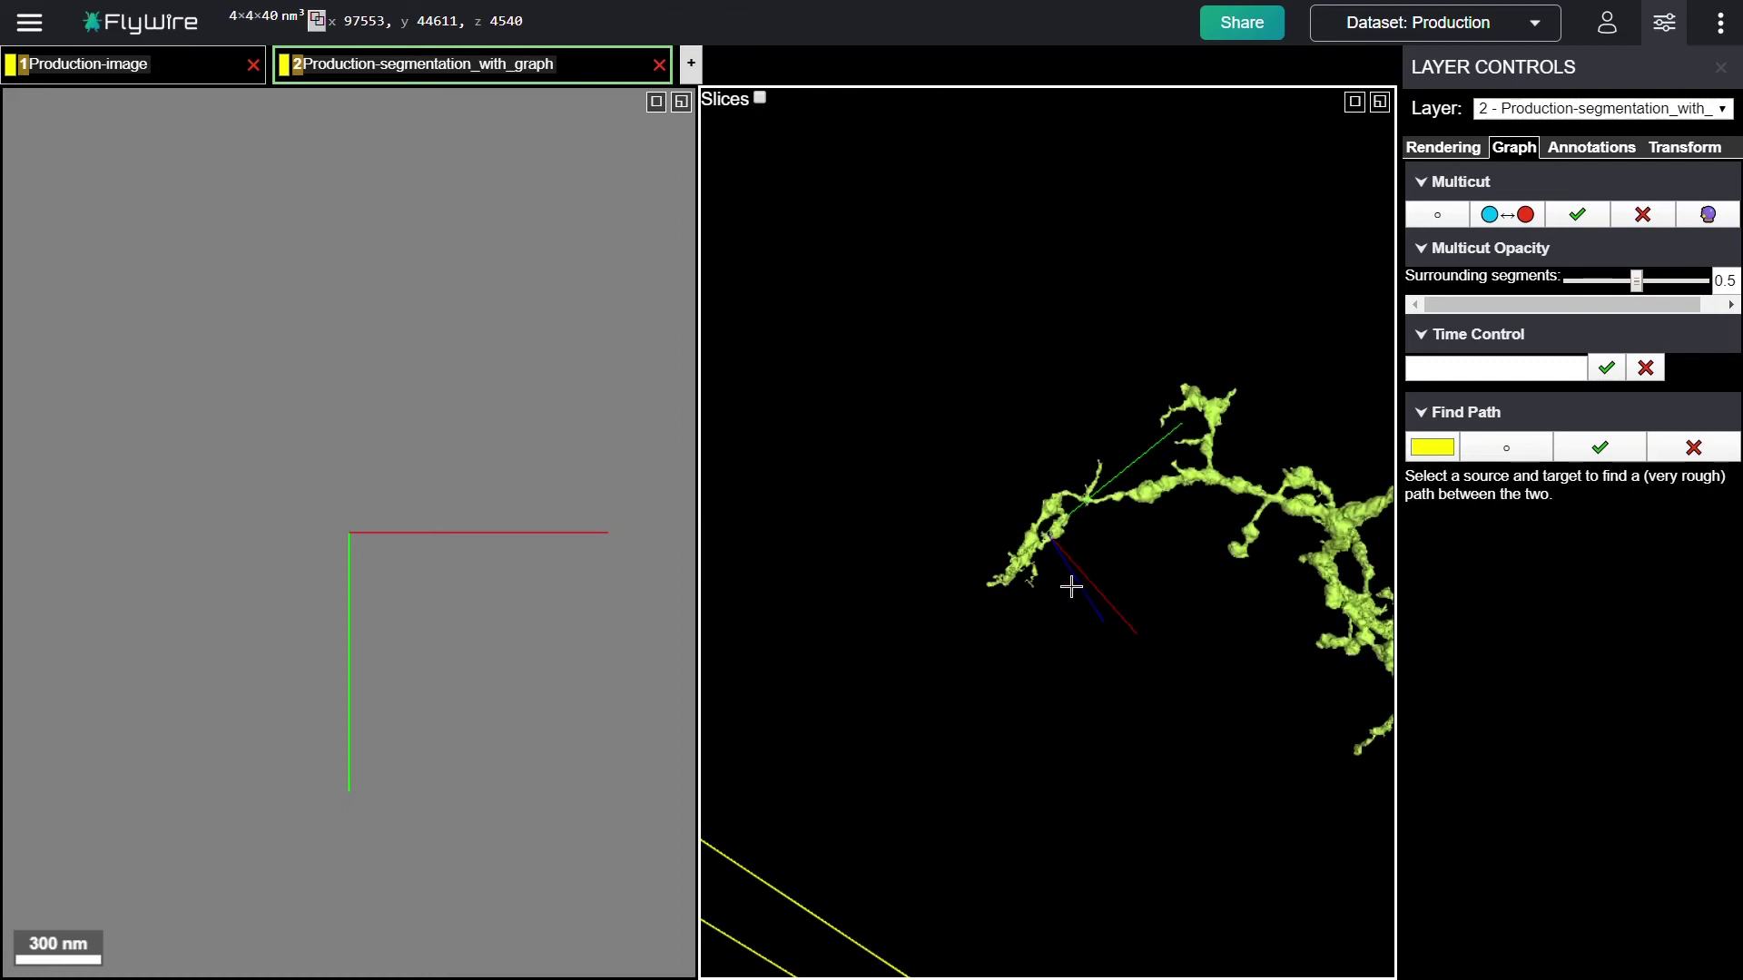
{"action": "scroll", "coordinate": [1072, 587], "scroll_direction": "up", "scroll_amount": 5}
{"action": "left_click_drag", "start_coordinate": [1071, 588], "coordinate": [1097, 553]}
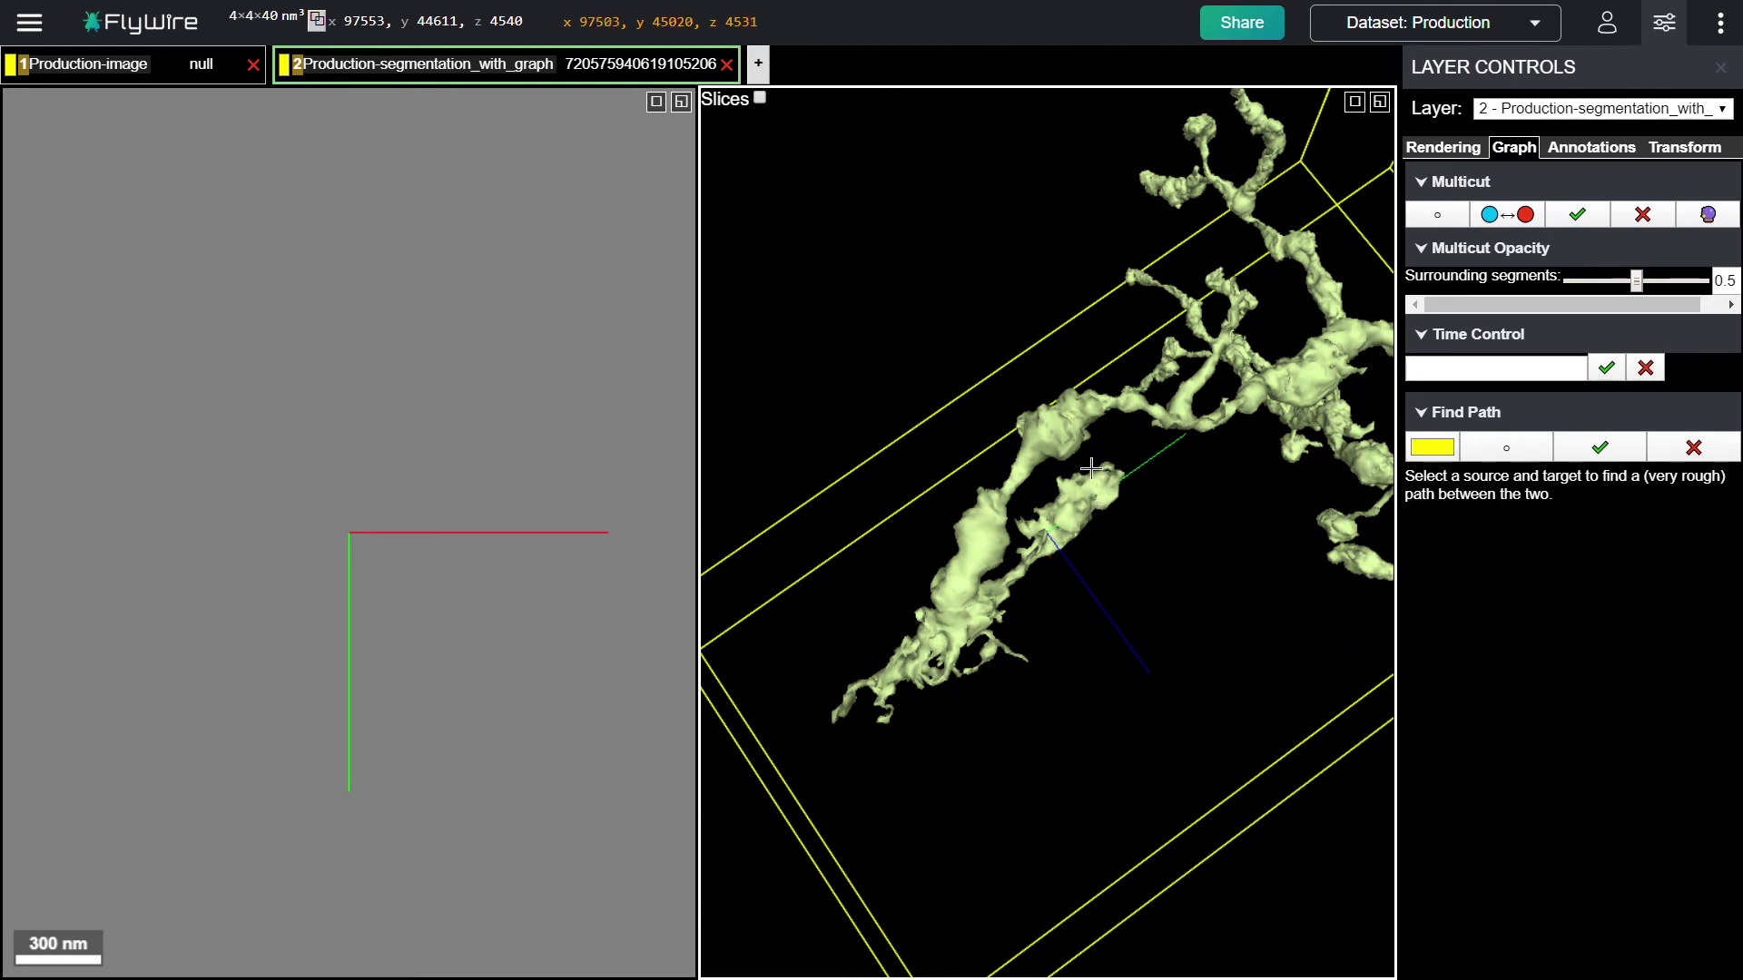
{"action": "right_click", "coordinate": [972, 628]}
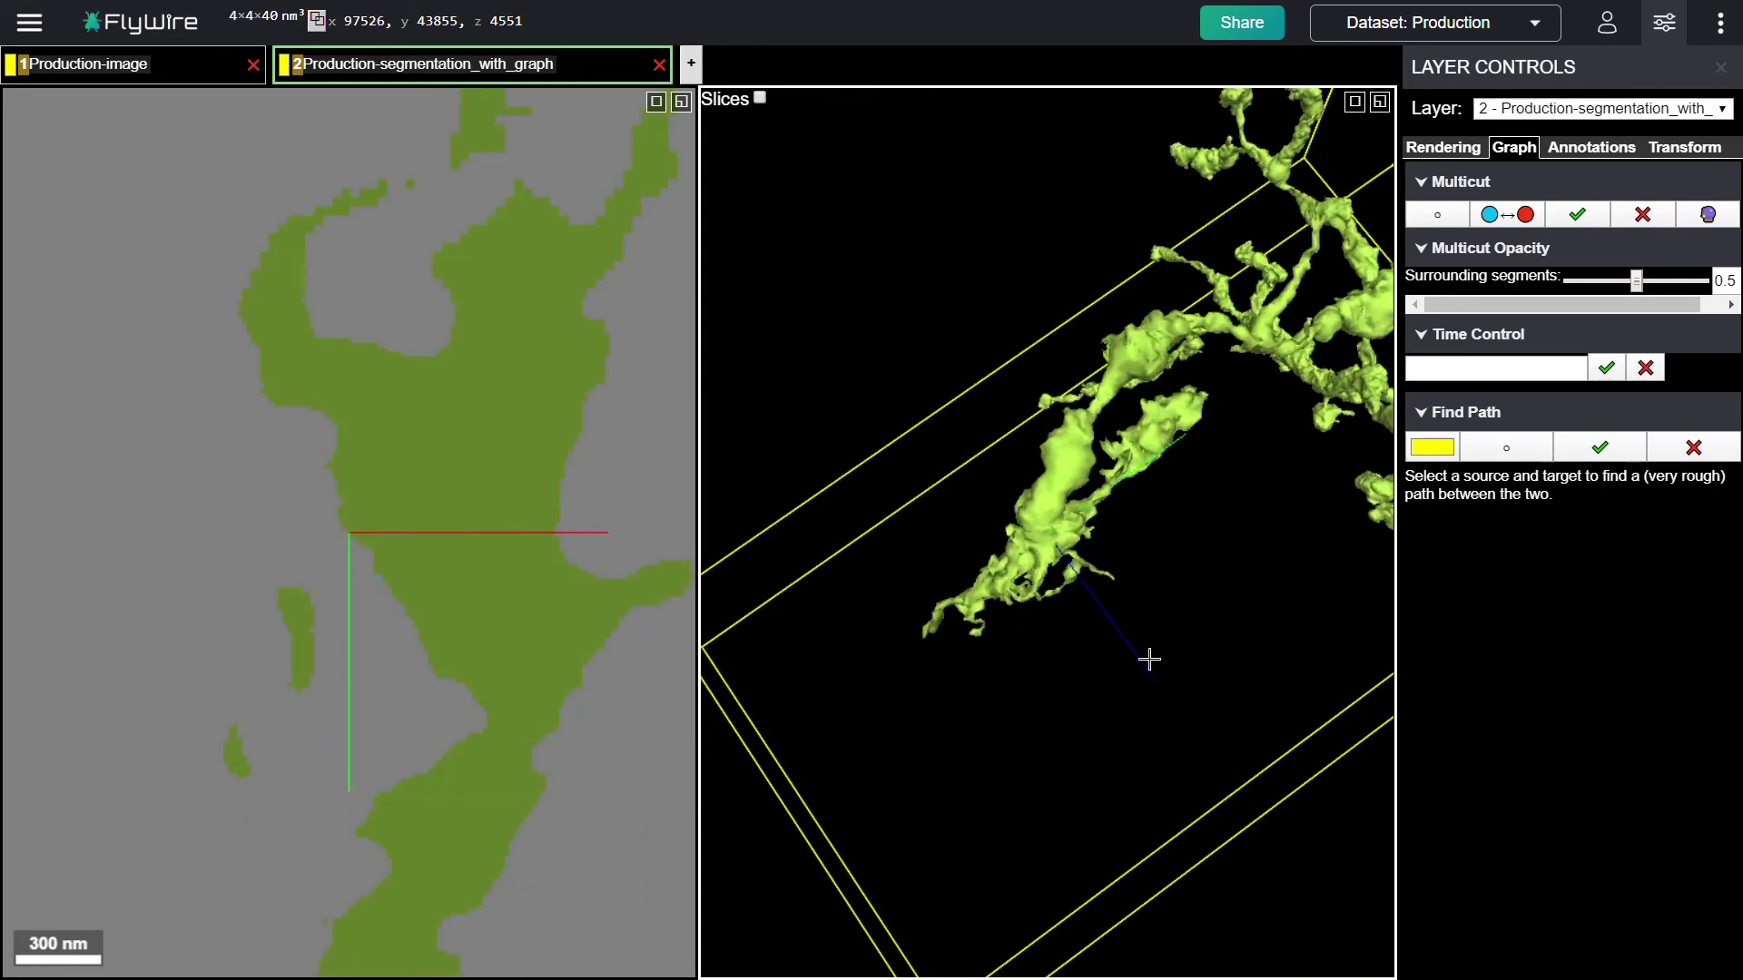
{"action": "left_click_drag", "start_coordinate": [1025, 611], "coordinate": [1131, 678]}
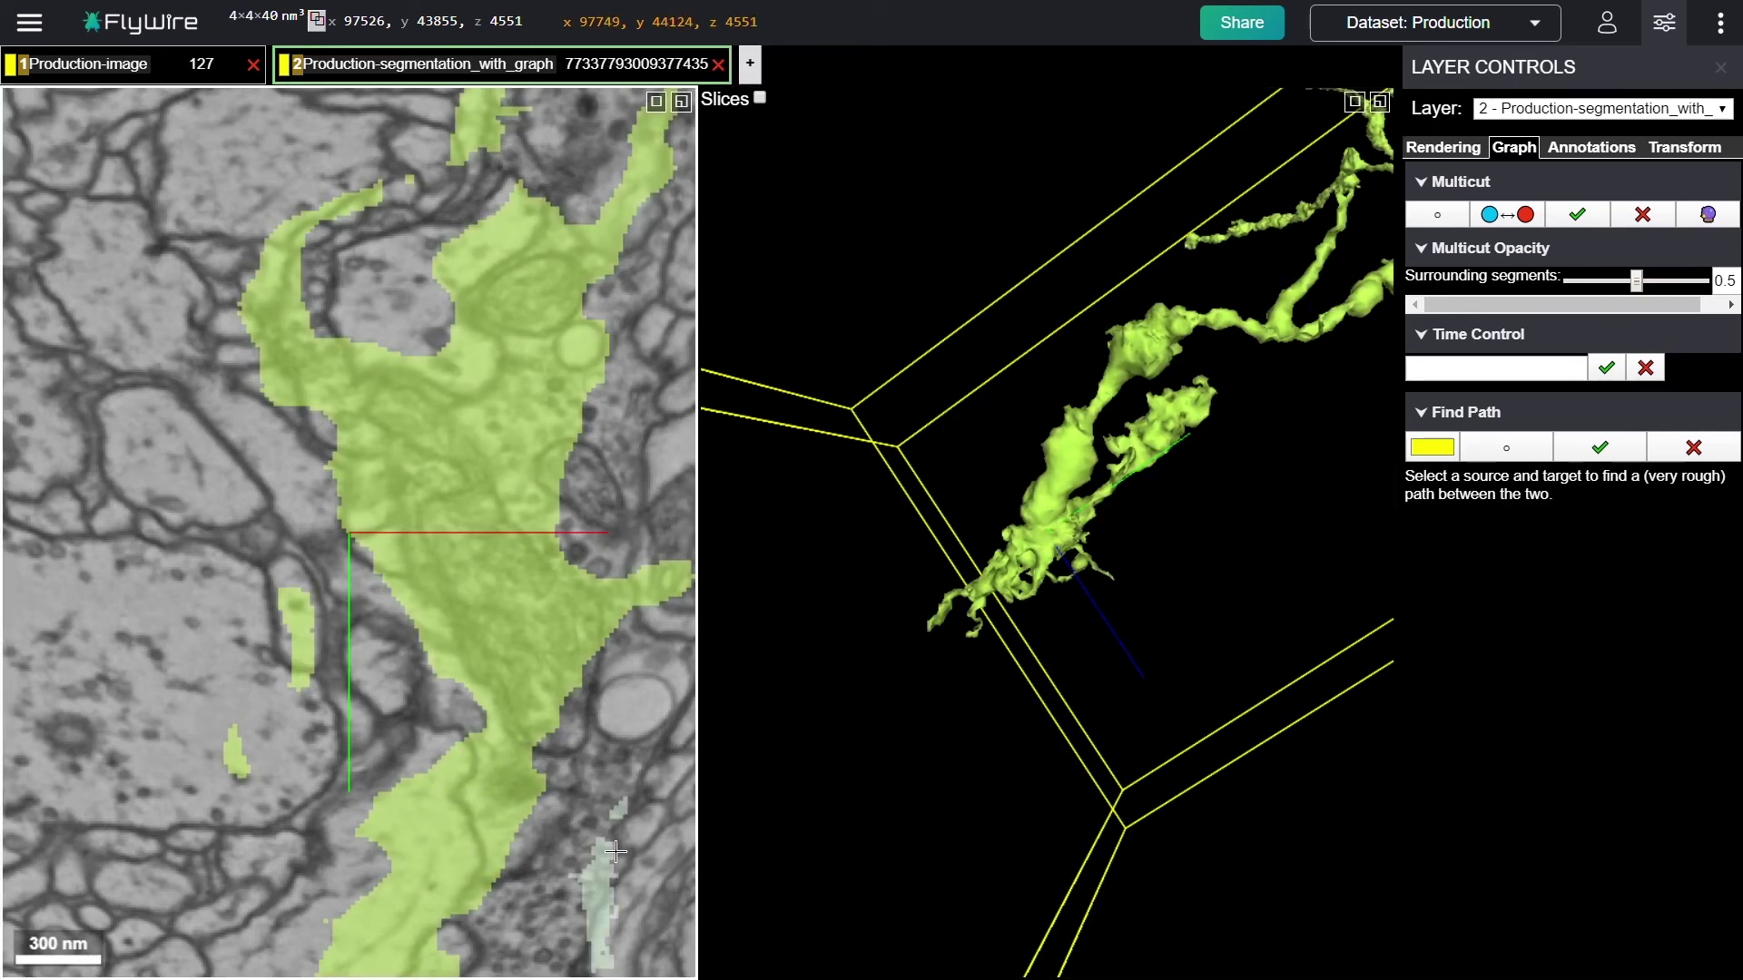
- Compare the clumped branch's profile across slices z 4550 to 4552, toggling the segmentation overlay to check the membranes for a false merge
{"action": "scroll", "coordinate": [615, 851], "scroll_direction": "up", "scroll_amount": 1}
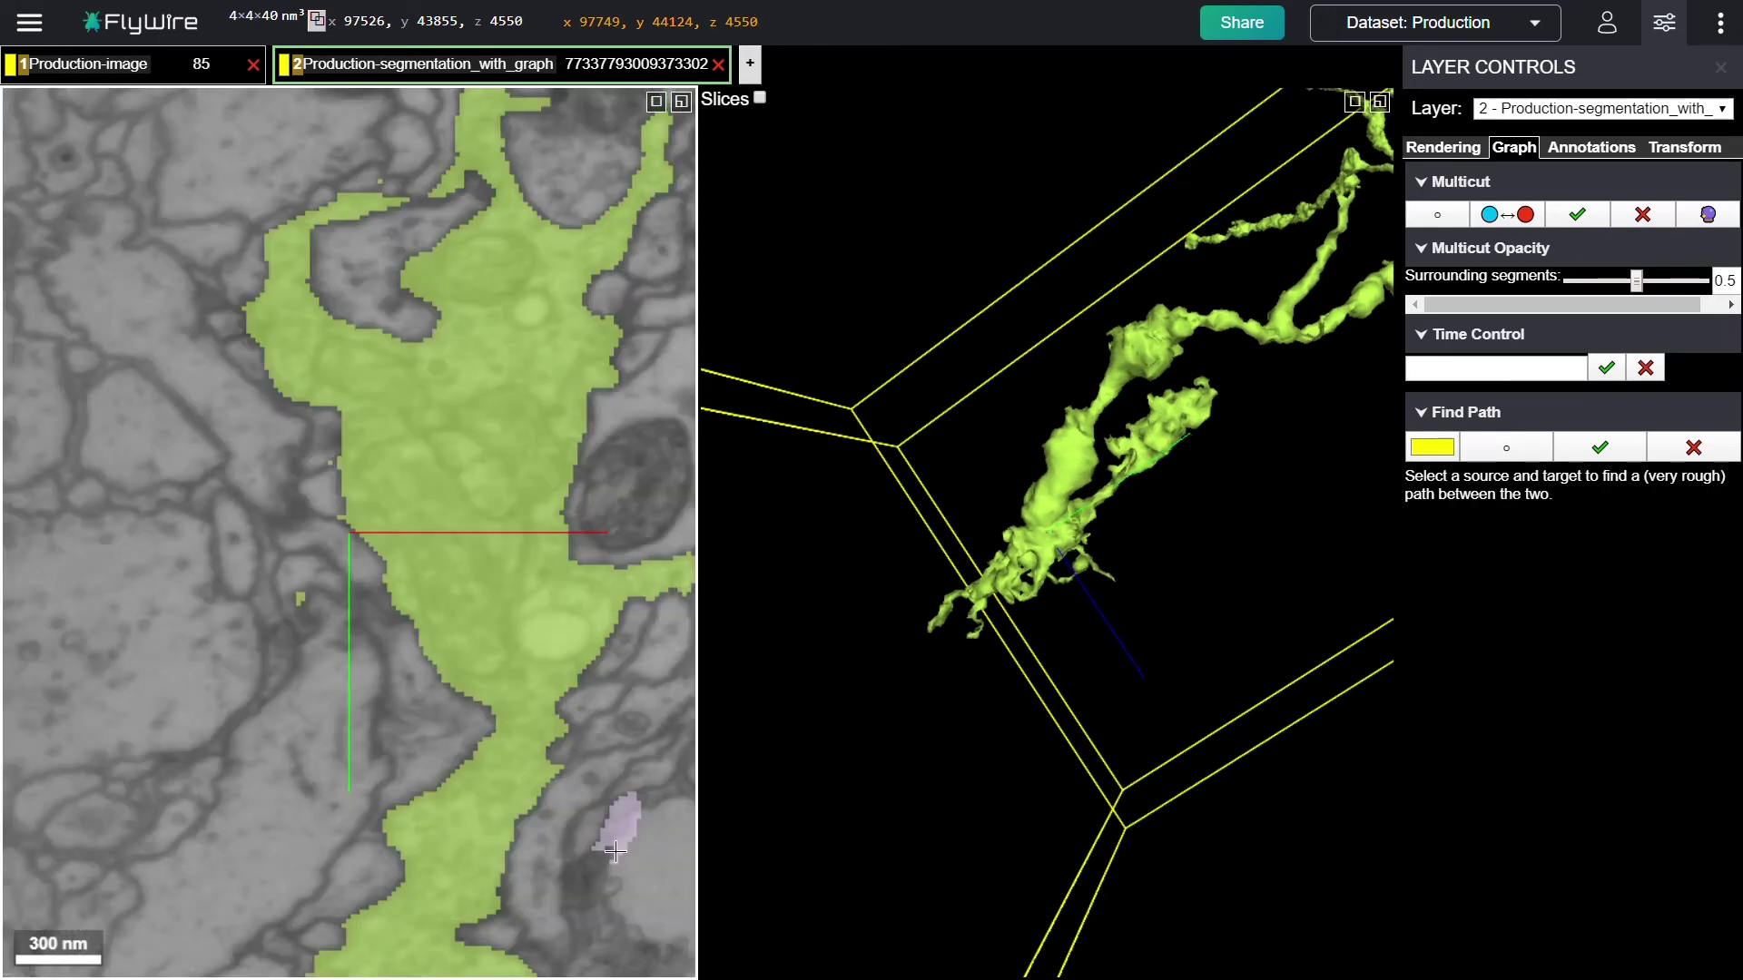
{"action": "scroll", "coordinate": [615, 851], "scroll_direction": "down", "scroll_amount": 2}
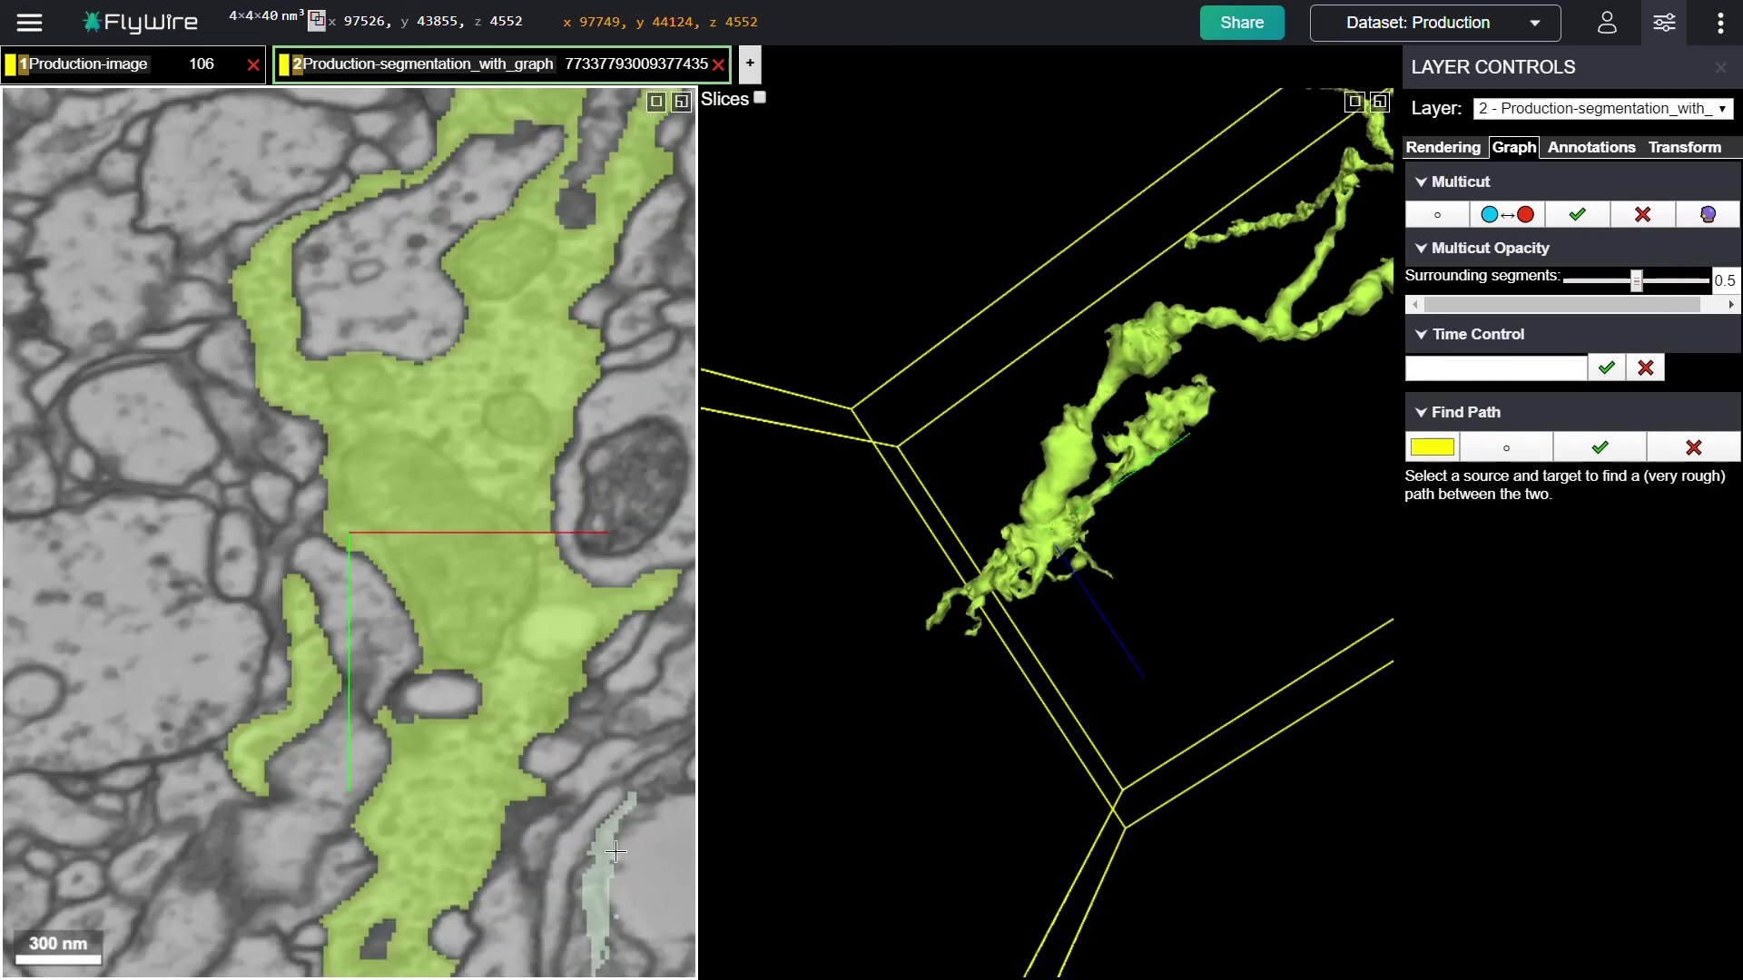
{"action": "scroll", "coordinate": [615, 852], "scroll_direction": "up", "scroll_amount": 1}
{"action": "scroll", "coordinate": [616, 851], "scroll_direction": "down", "scroll_amount": 1}
{"action": "scroll", "coordinate": [616, 851], "scroll_direction": "up", "scroll_amount": 1}
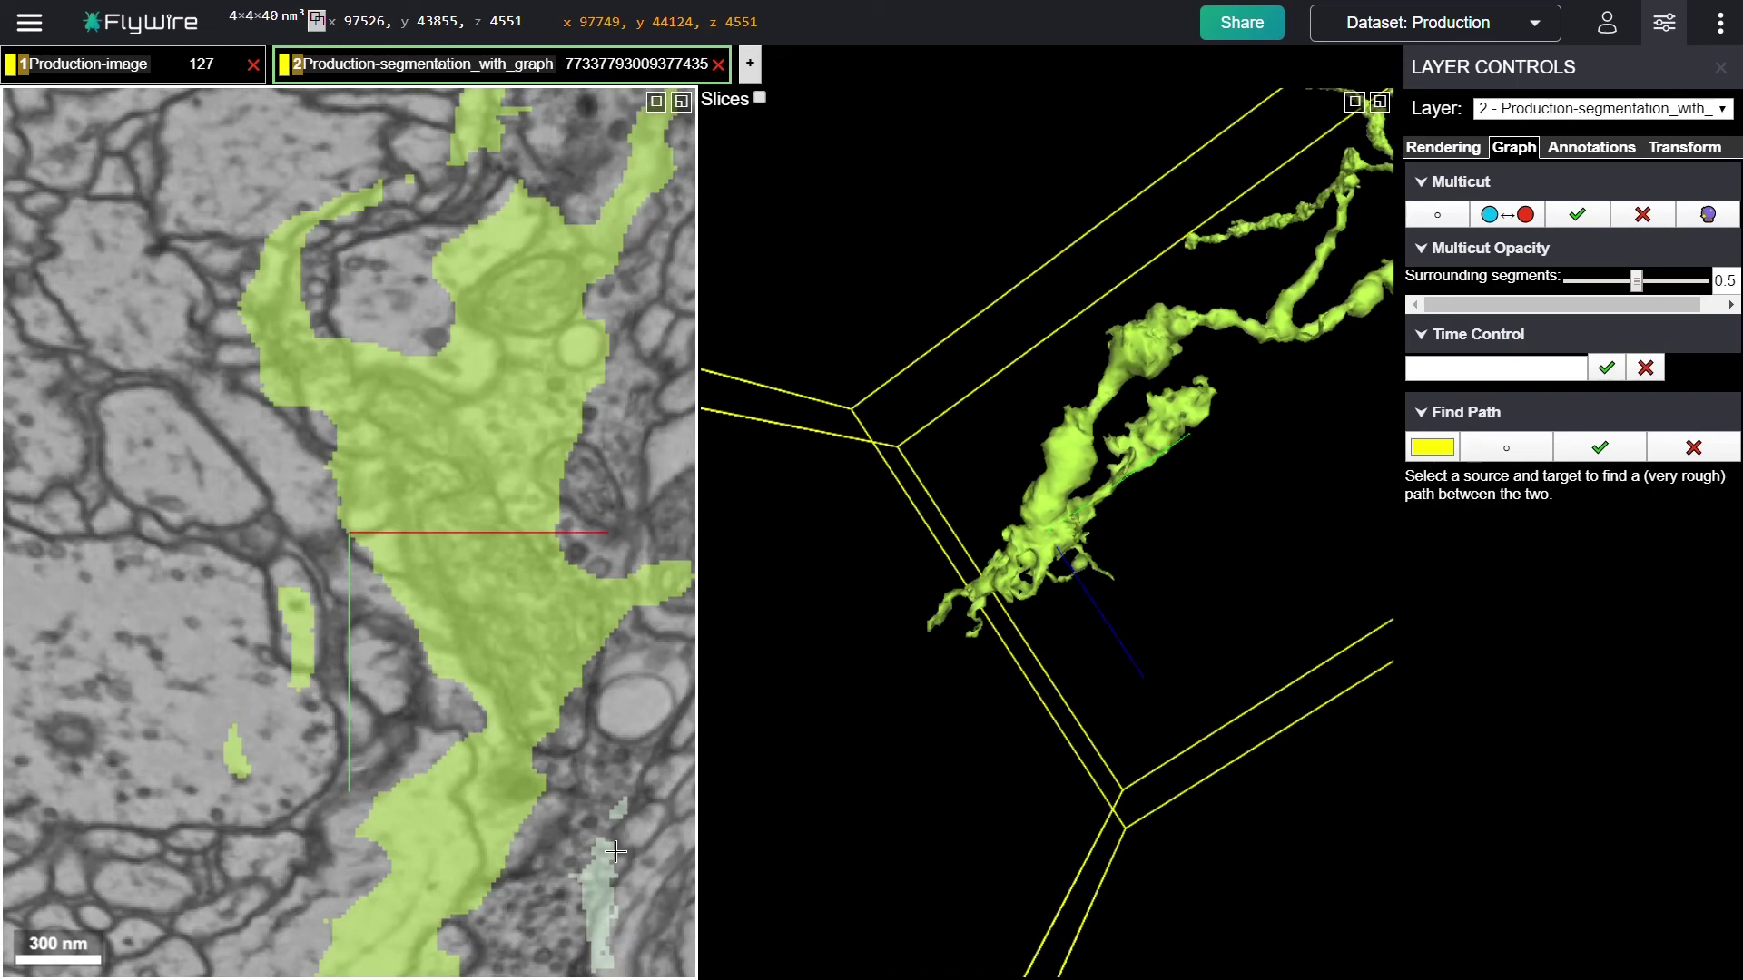
{"action": "scroll", "coordinate": [616, 852], "scroll_direction": "up", "scroll_amount": 1}
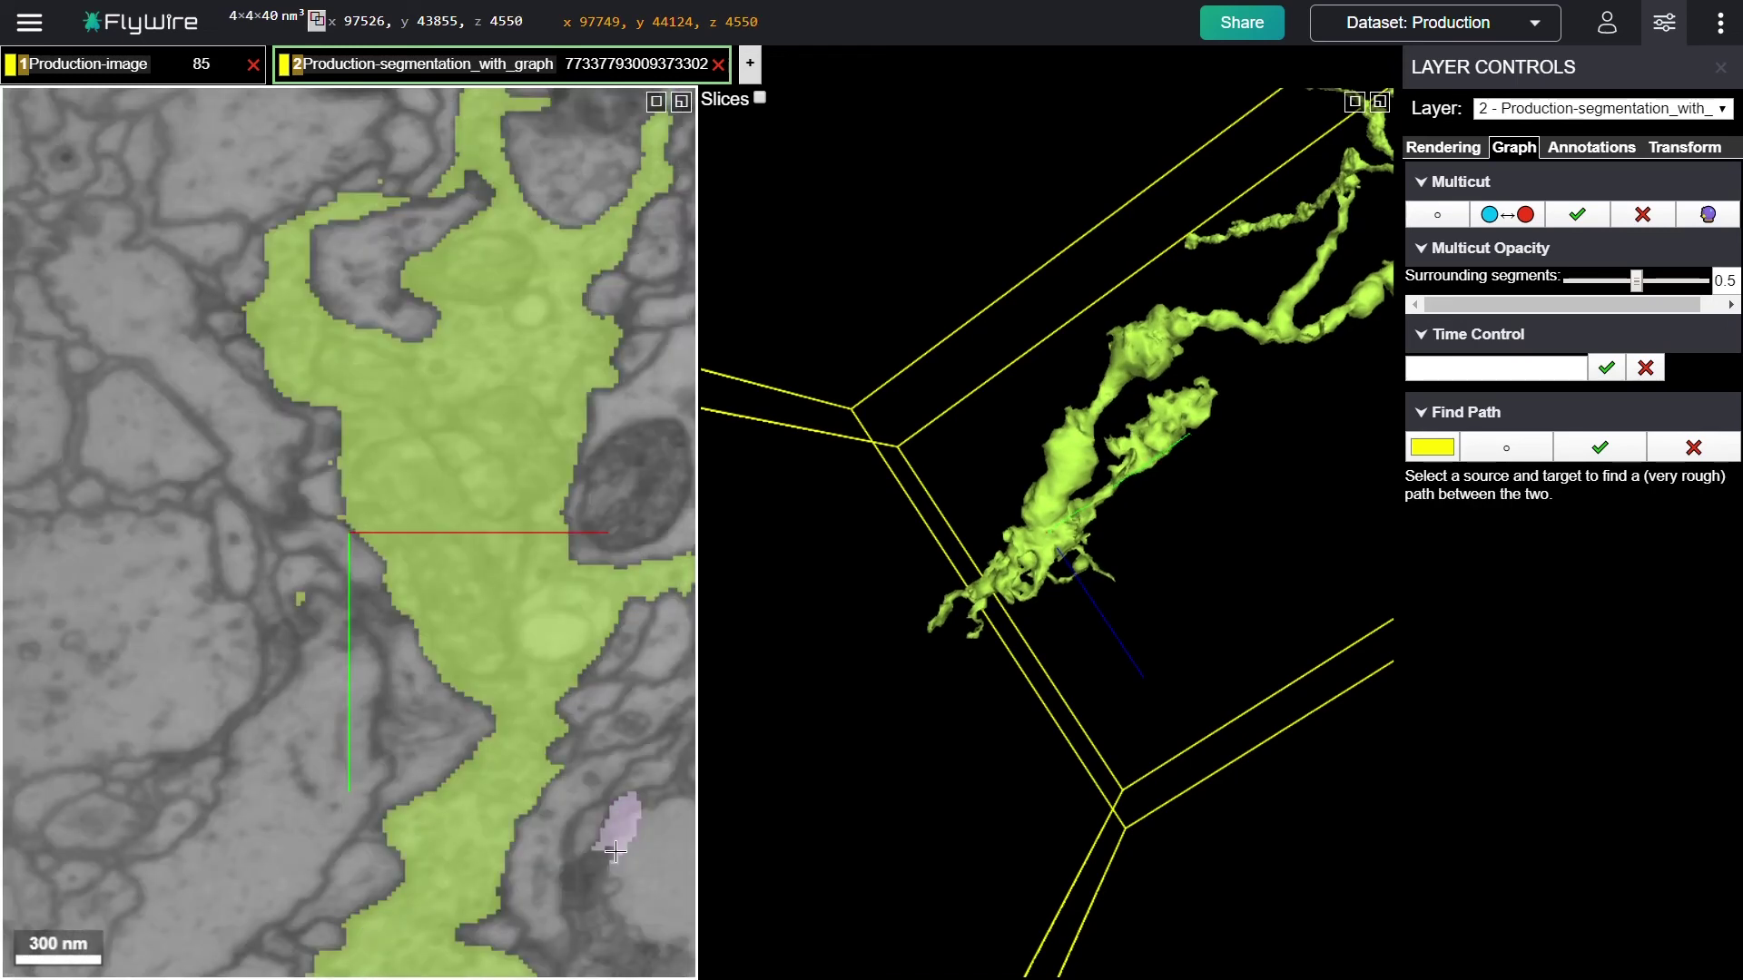
{"action": "scroll", "coordinate": [615, 852], "scroll_direction": "down", "scroll_amount": 1}
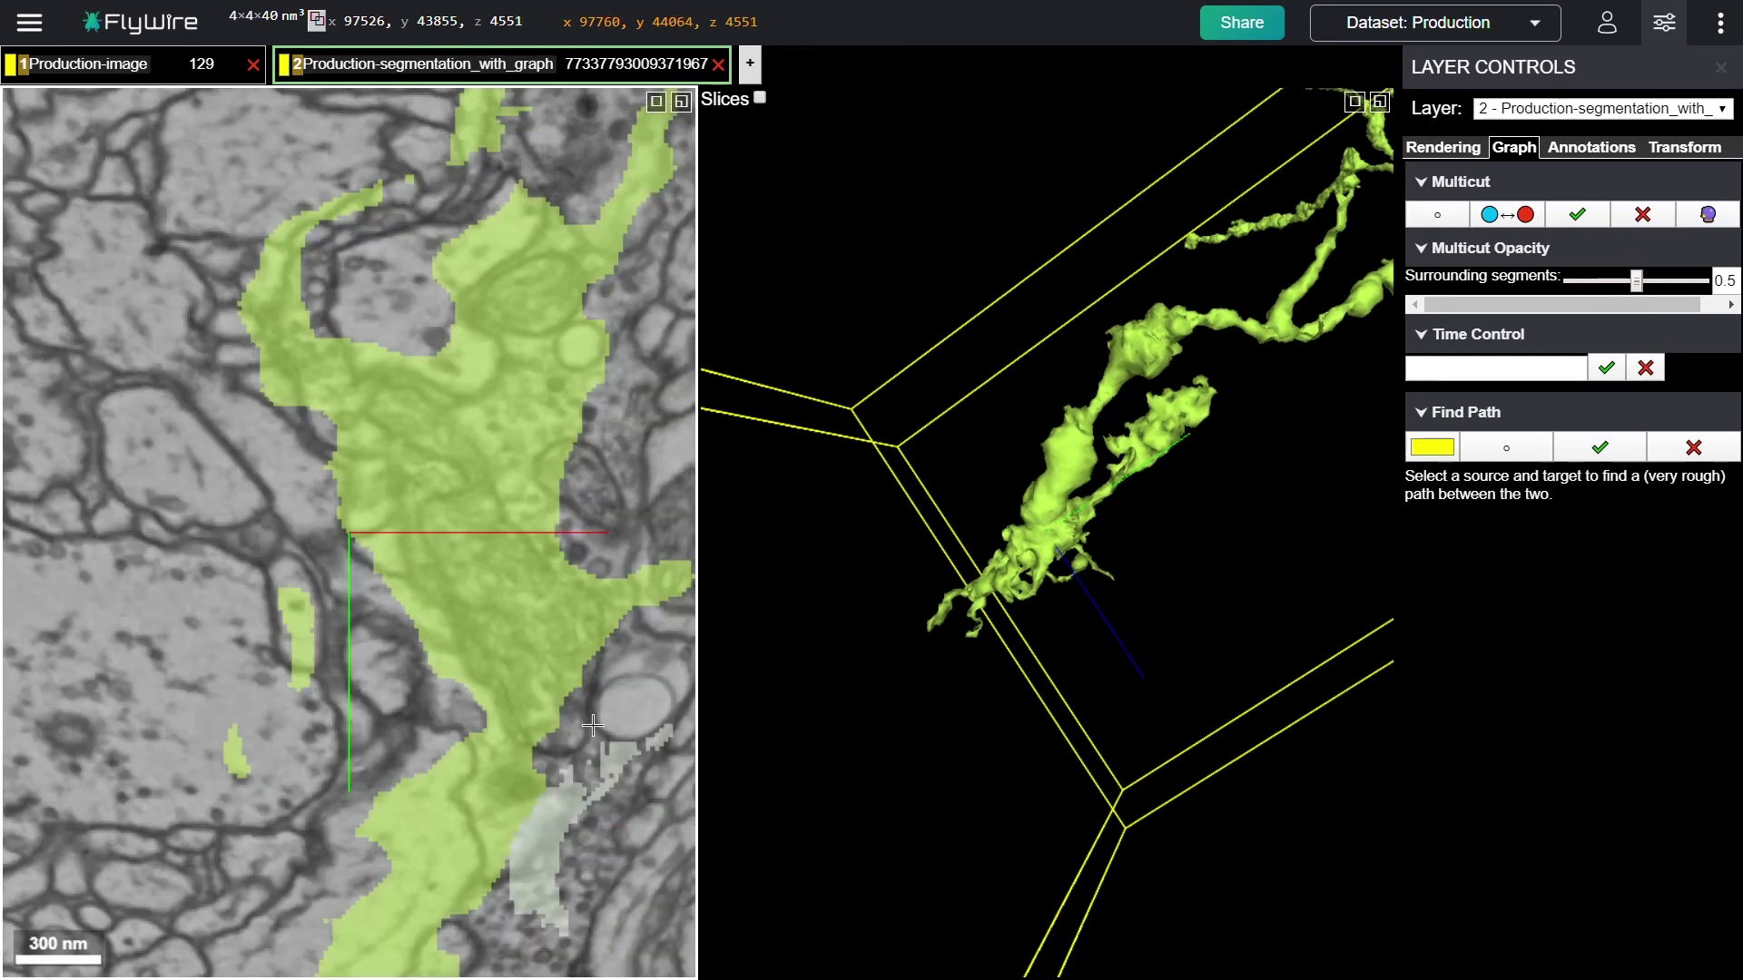
{"action": "key", "text": "2"}
{"action": "key", "text": "2"}
{"action": "scroll", "coordinate": [579, 776], "scroll_direction": "up", "scroll_amount": 1}
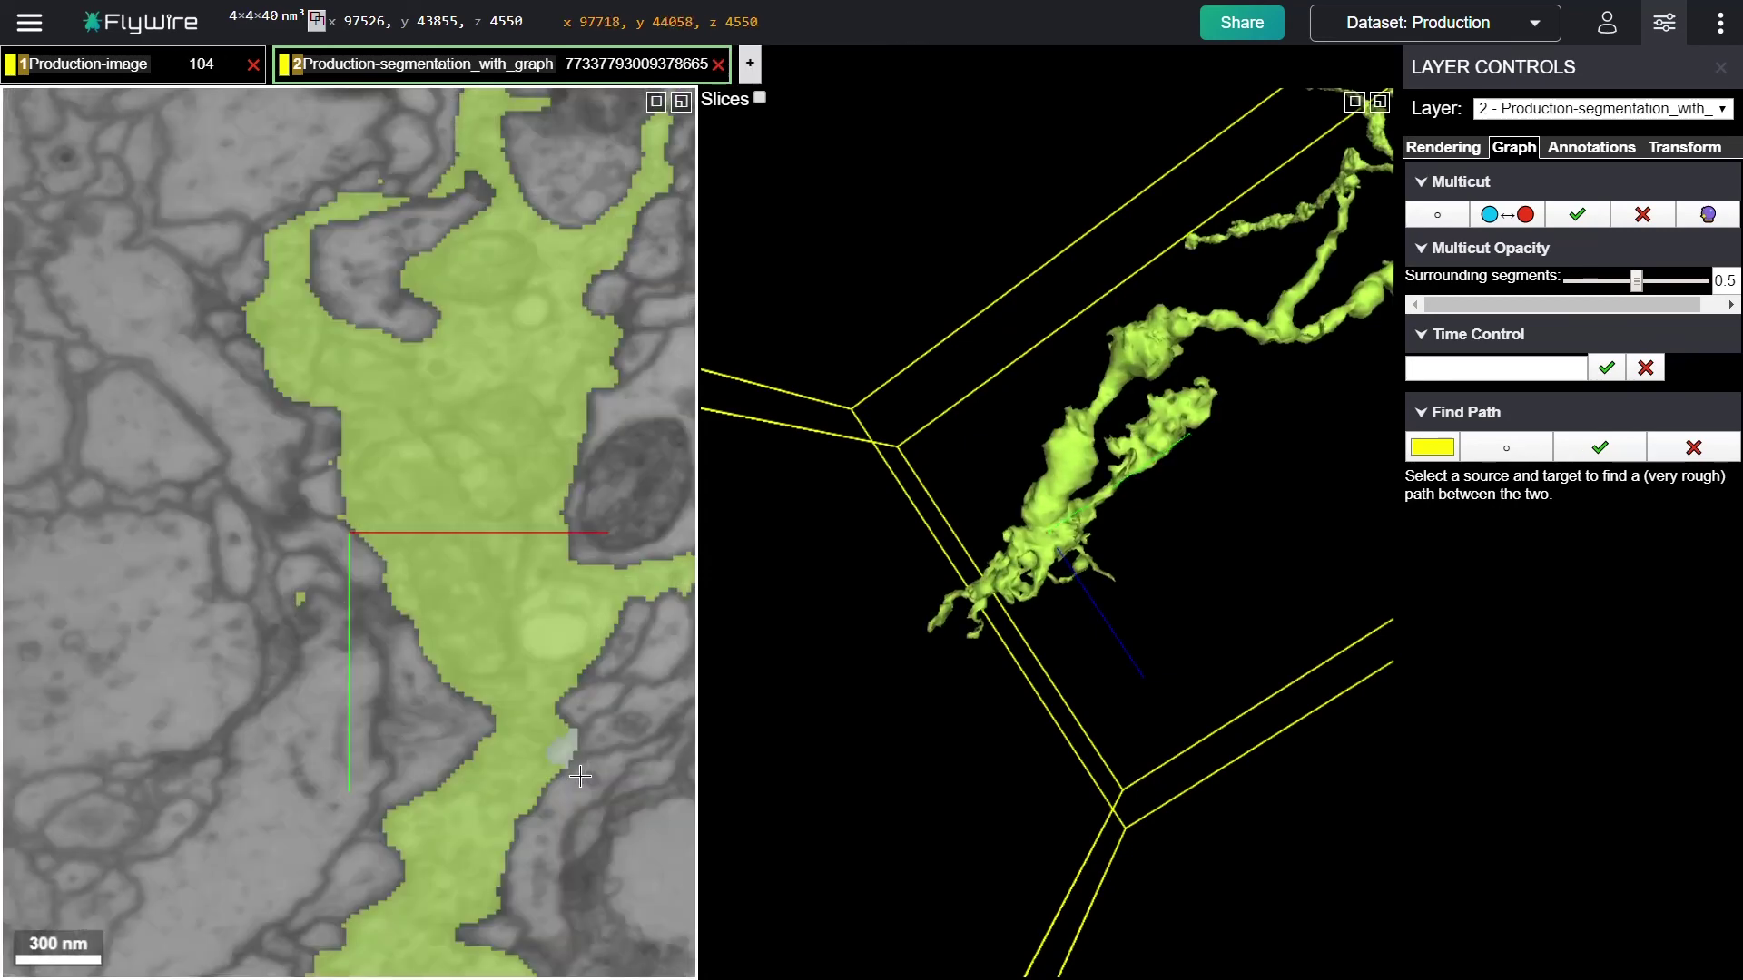
{"action": "scroll", "coordinate": [579, 777], "scroll_direction": "down", "scroll_amount": 2}
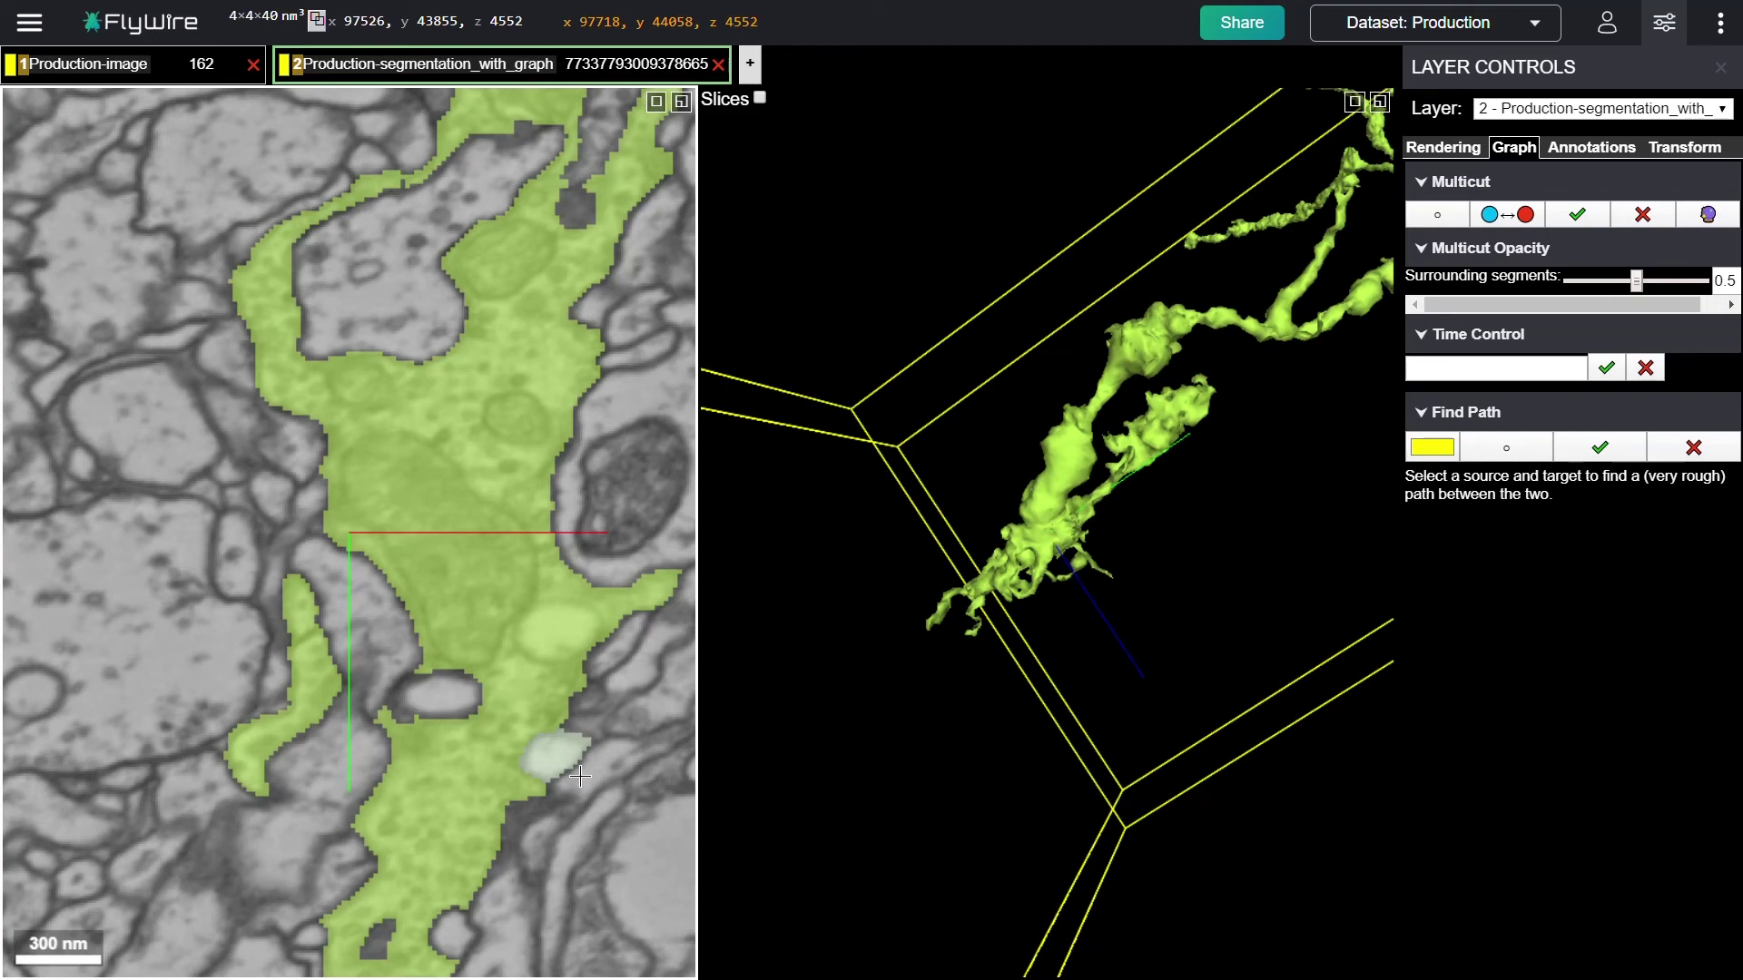
- Place three red multicut points on the clumped branch around its narrow junction, starting at 97546, 43921, 4564
{"action": "scroll", "coordinate": [579, 776], "scroll_direction": "up", "scroll_amount": 1}
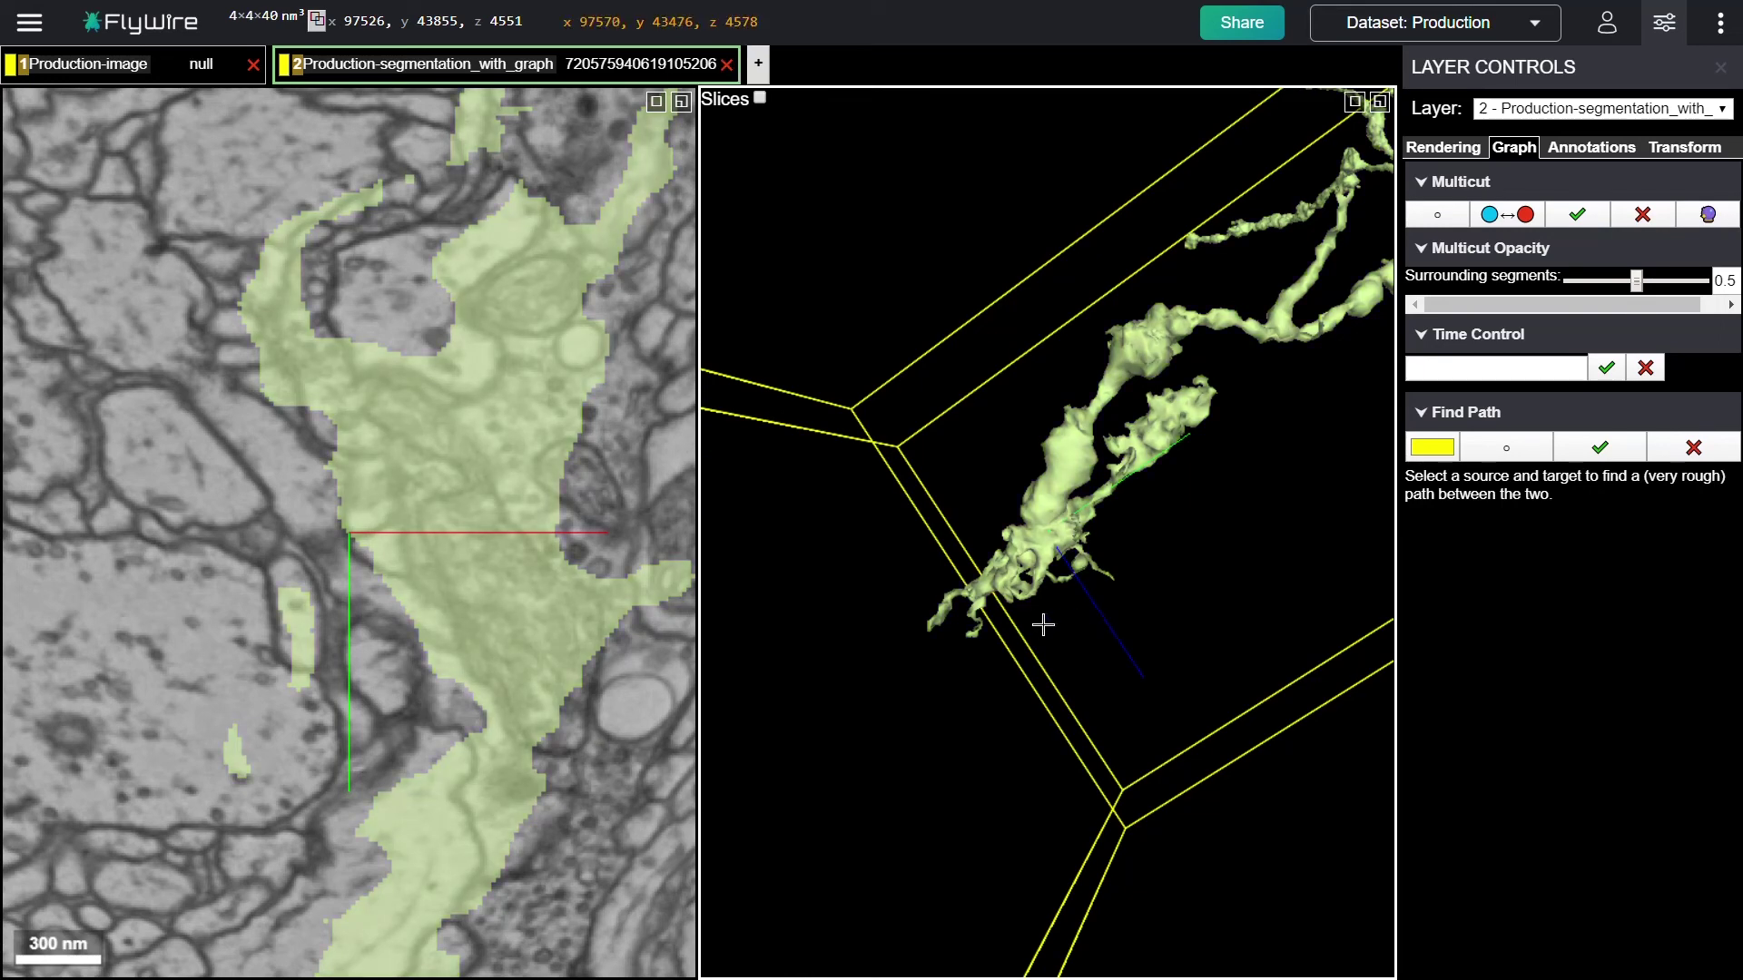
{"action": "scroll", "coordinate": [1043, 625], "scroll_direction": "up", "scroll_amount": 6}
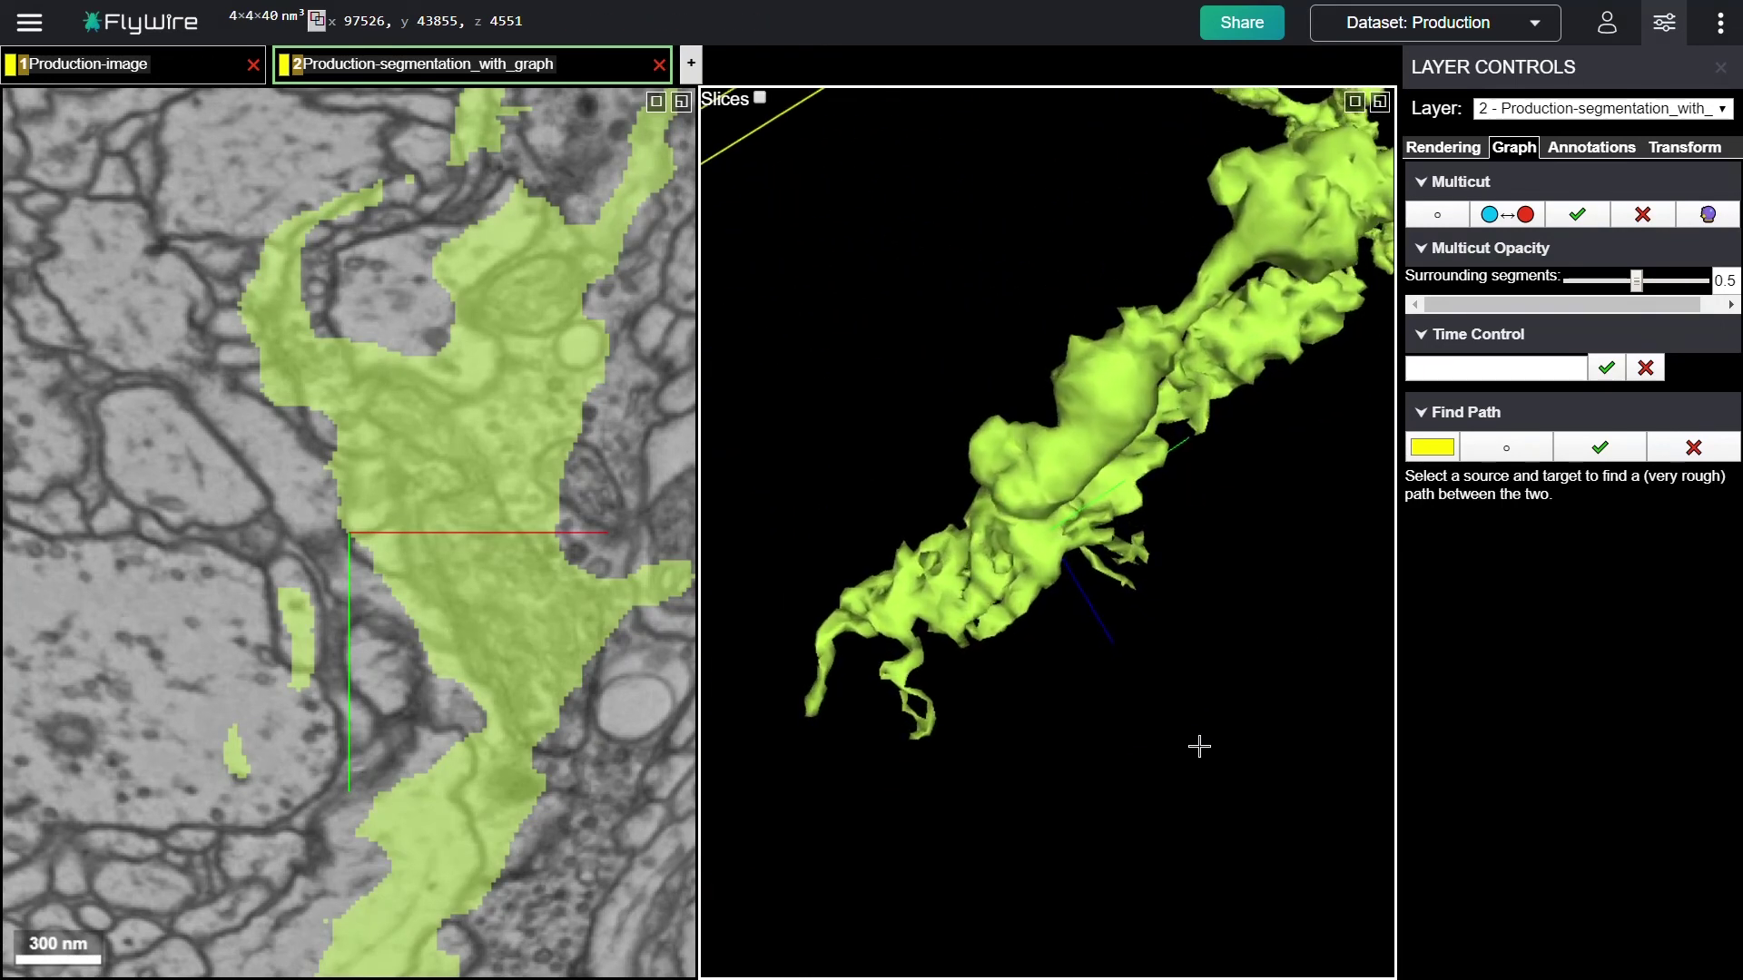
{"action": "left_click_drag", "start_coordinate": [1011, 625], "coordinate": [969, 521]}
{"action": "left_click", "coordinate": [1441, 216]}
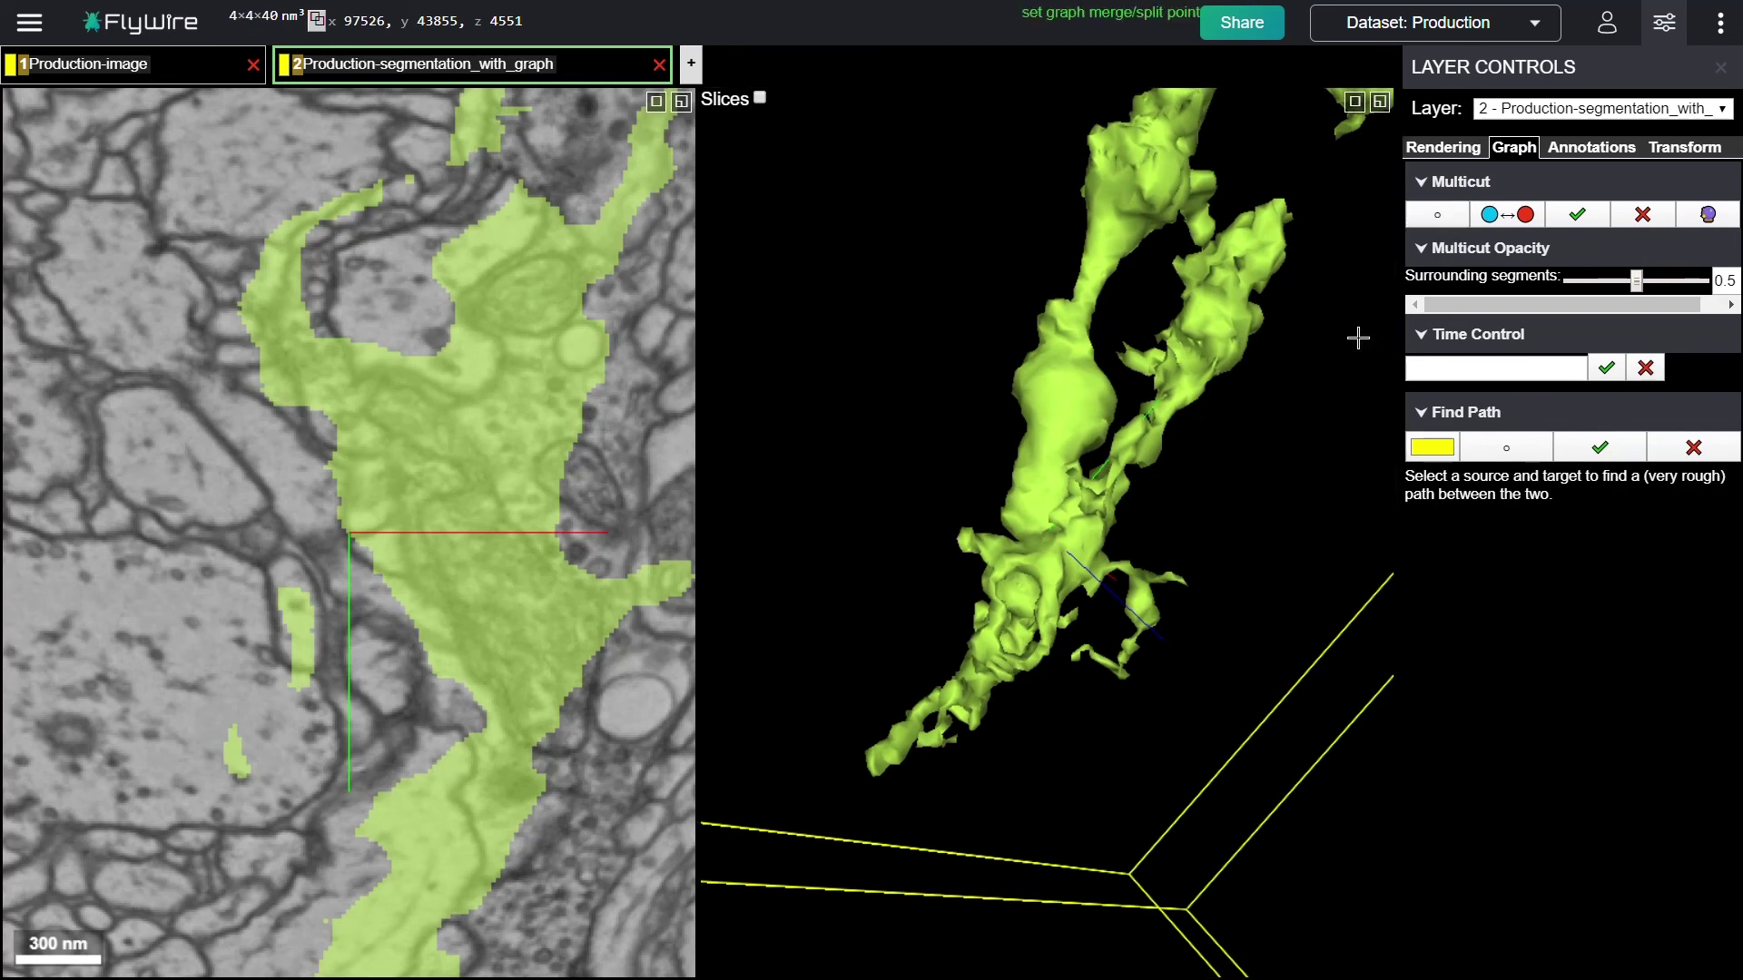
{"action": "left_click", "coordinate": [1087, 542]}
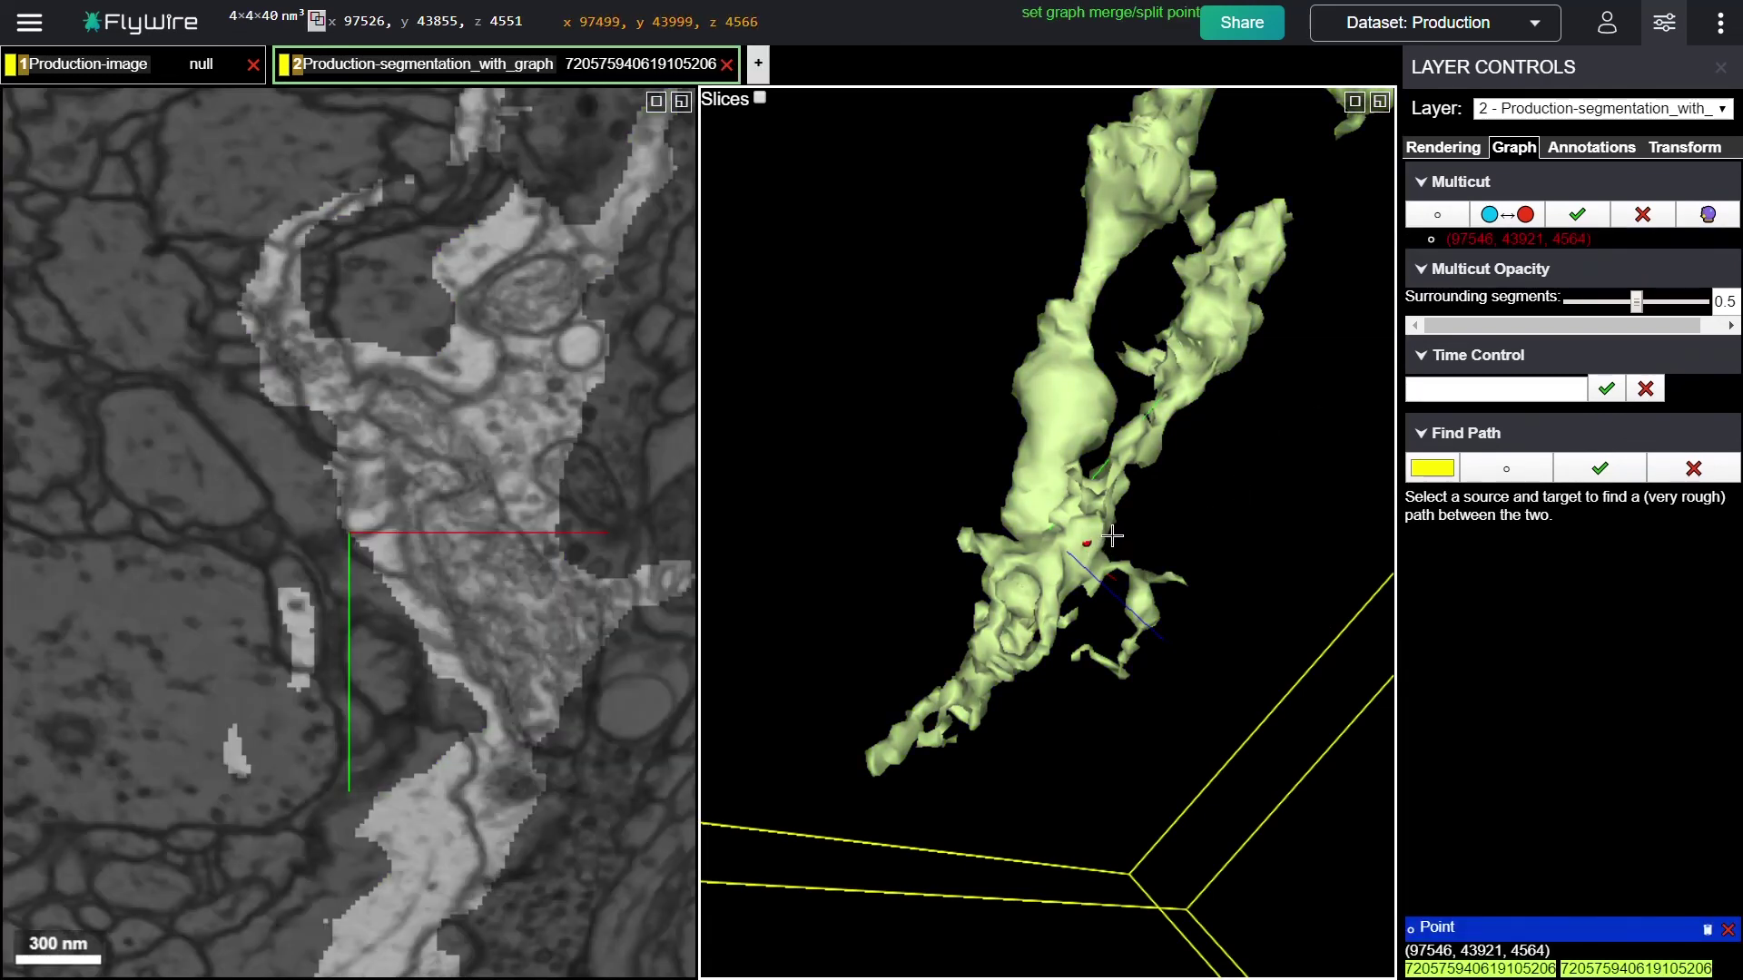
{"action": "left_click", "coordinate": [1099, 524]}
{"action": "left_click", "coordinate": [1122, 510]}
- Add six more red multicut points, four along the thin strand towards the clumped branch and two on the clump below the junction
{"action": "left_click_drag", "start_coordinate": [1120, 505], "coordinate": [1223, 603]}
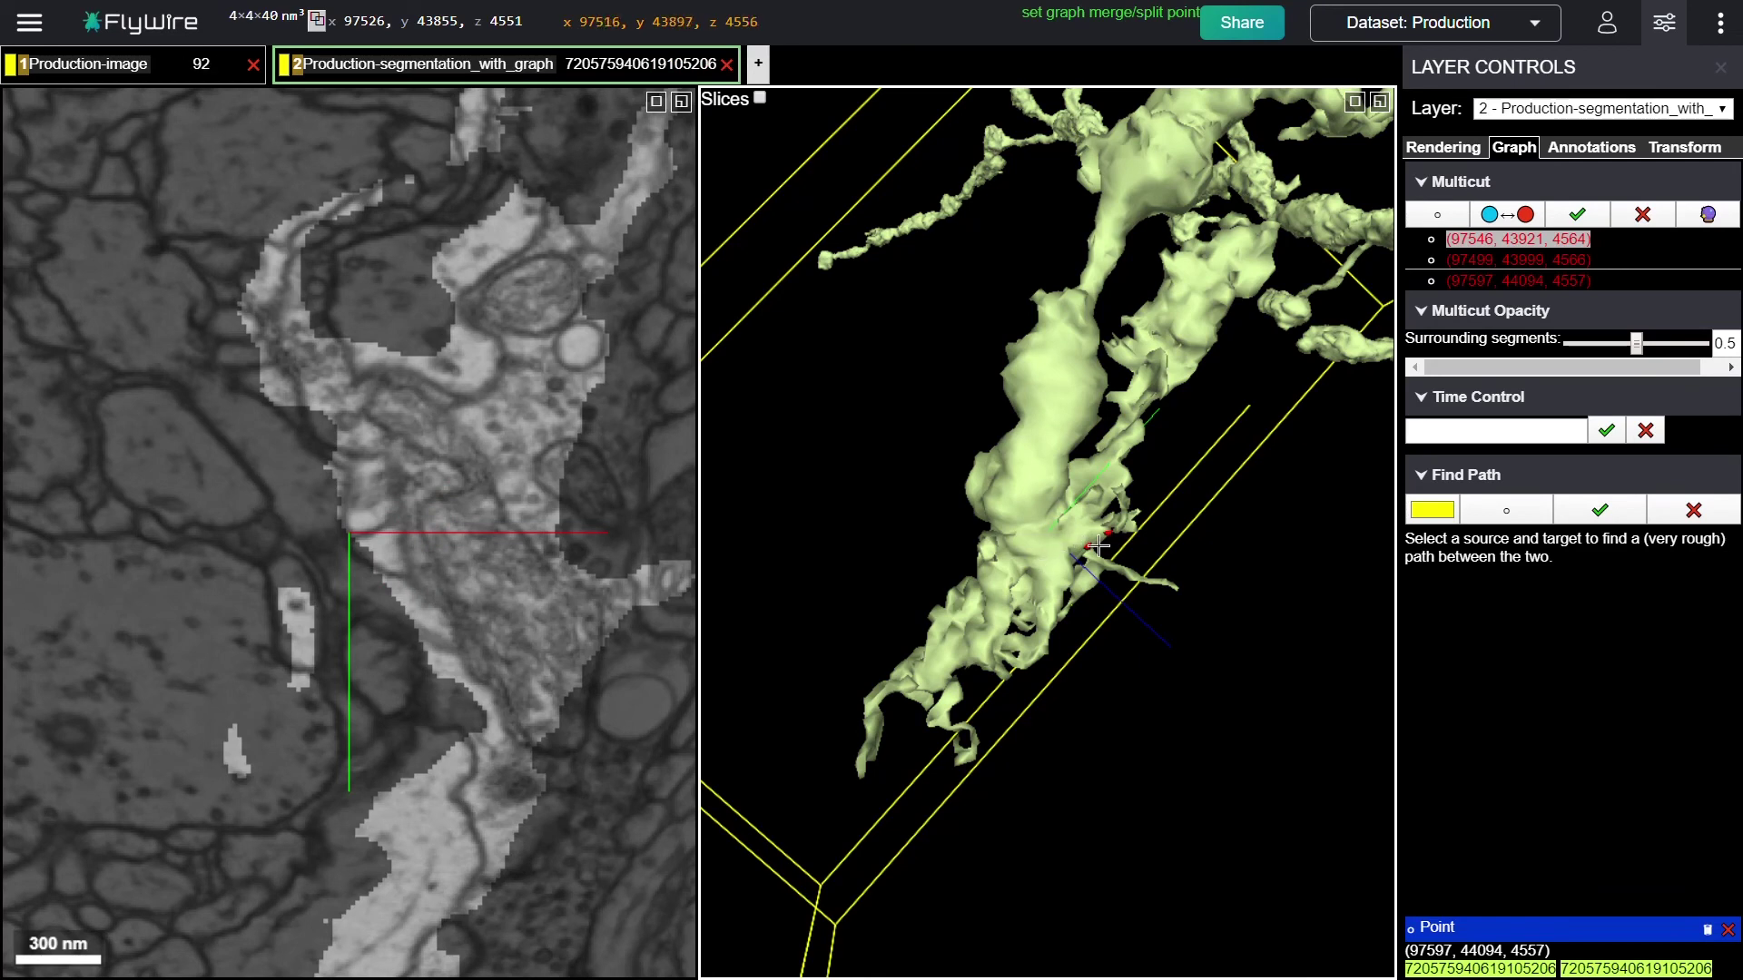
{"action": "left_click_drag", "start_coordinate": [1174, 597], "coordinate": [876, 556]}
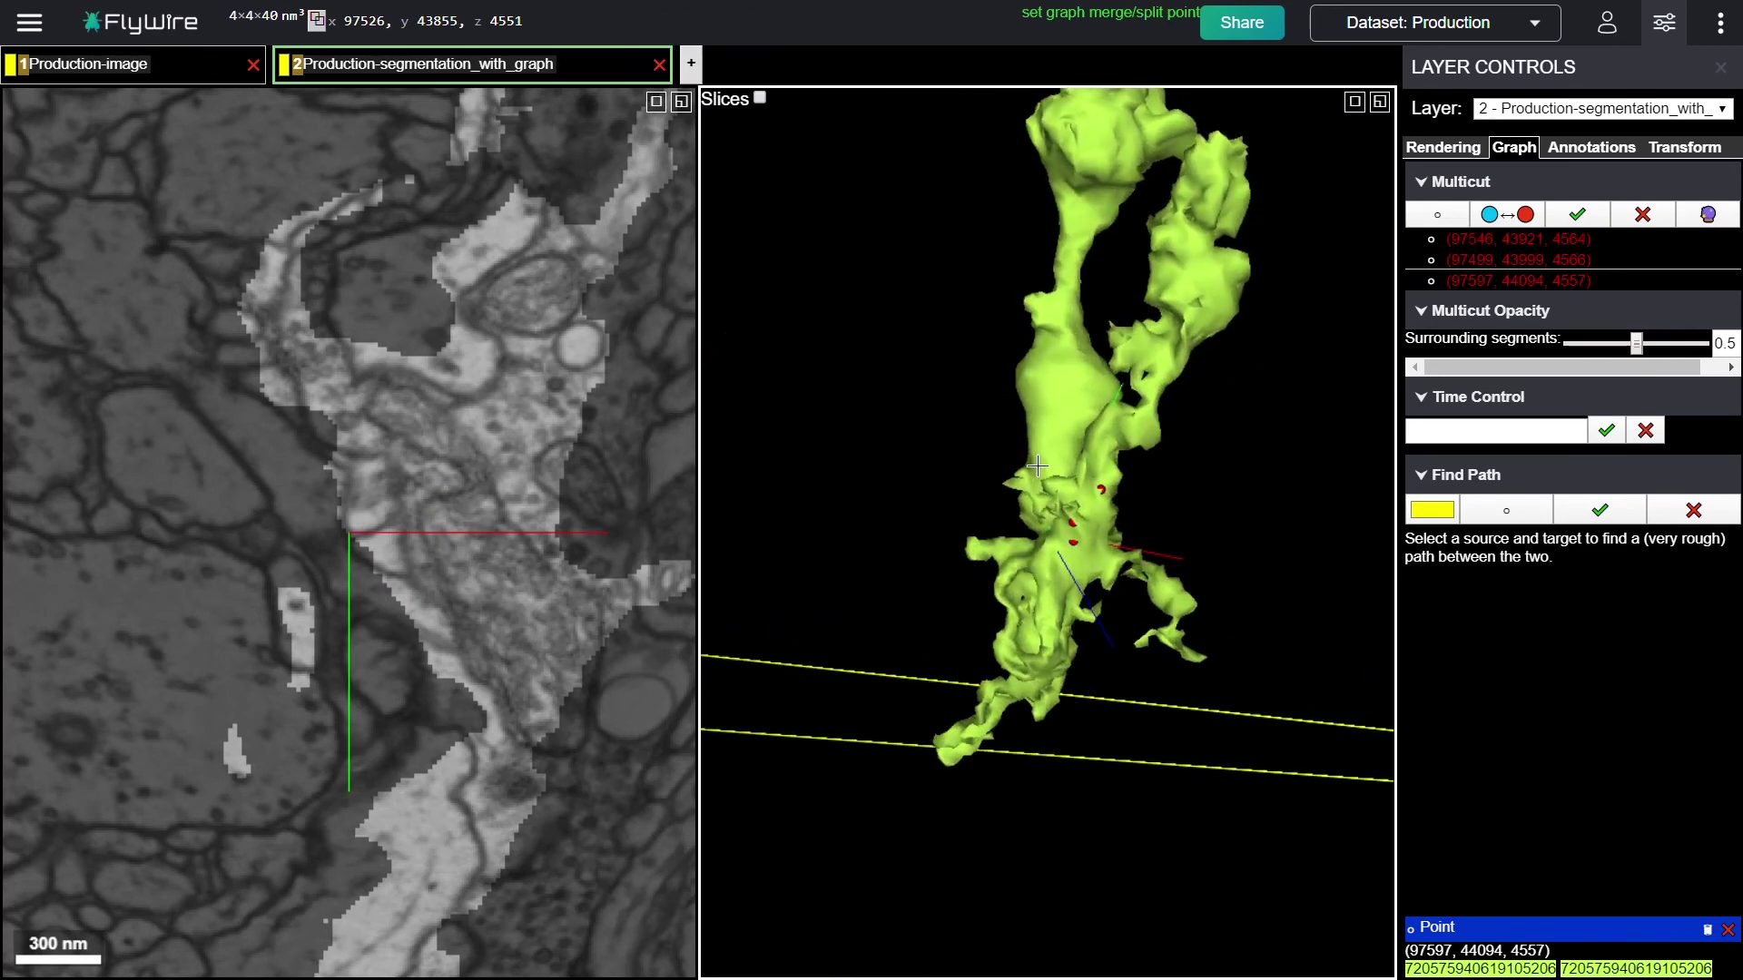
{"action": "left_click", "coordinate": [1121, 460], "text": "ctrl"}
{"action": "left_click", "coordinate": [1162, 428], "text": "ctrl"}
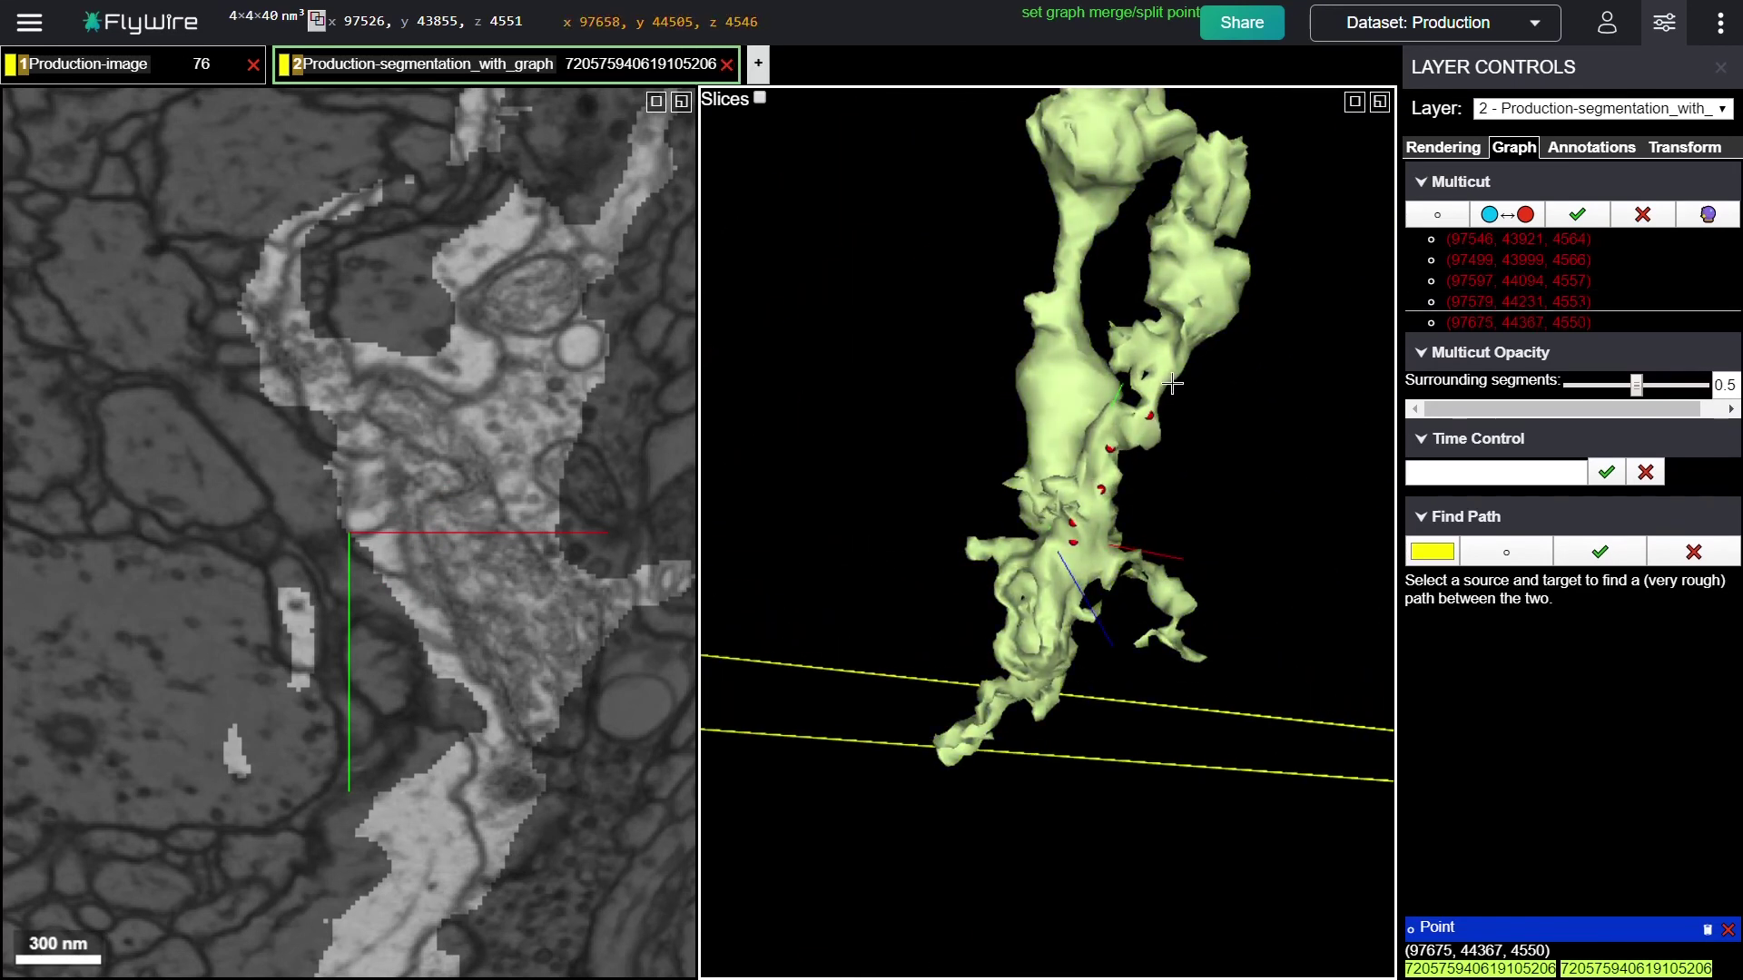
{"action": "left_click", "coordinate": [1116, 505], "text": "ctrl"}
{"action": "left_click", "coordinate": [1082, 562], "text": "ctrl"}
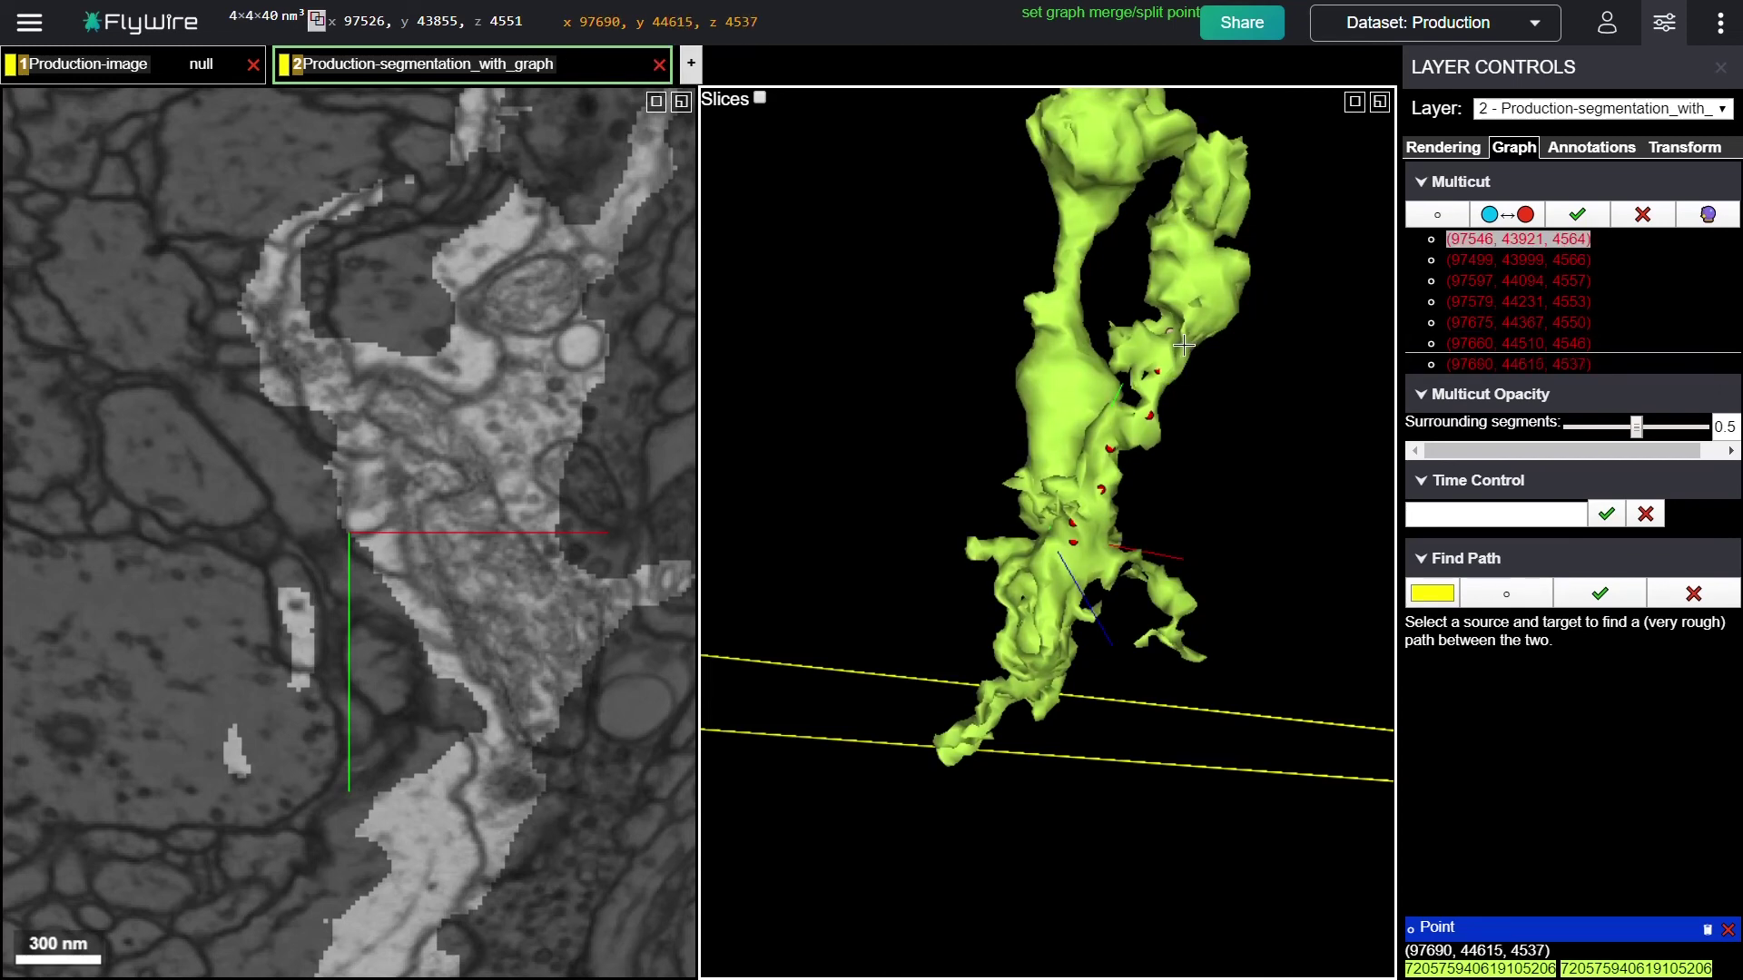
{"action": "left_click", "coordinate": [1057, 584], "text": "ctrl"}
{"action": "left_click", "coordinate": [1050, 621], "text": "ctrl"}
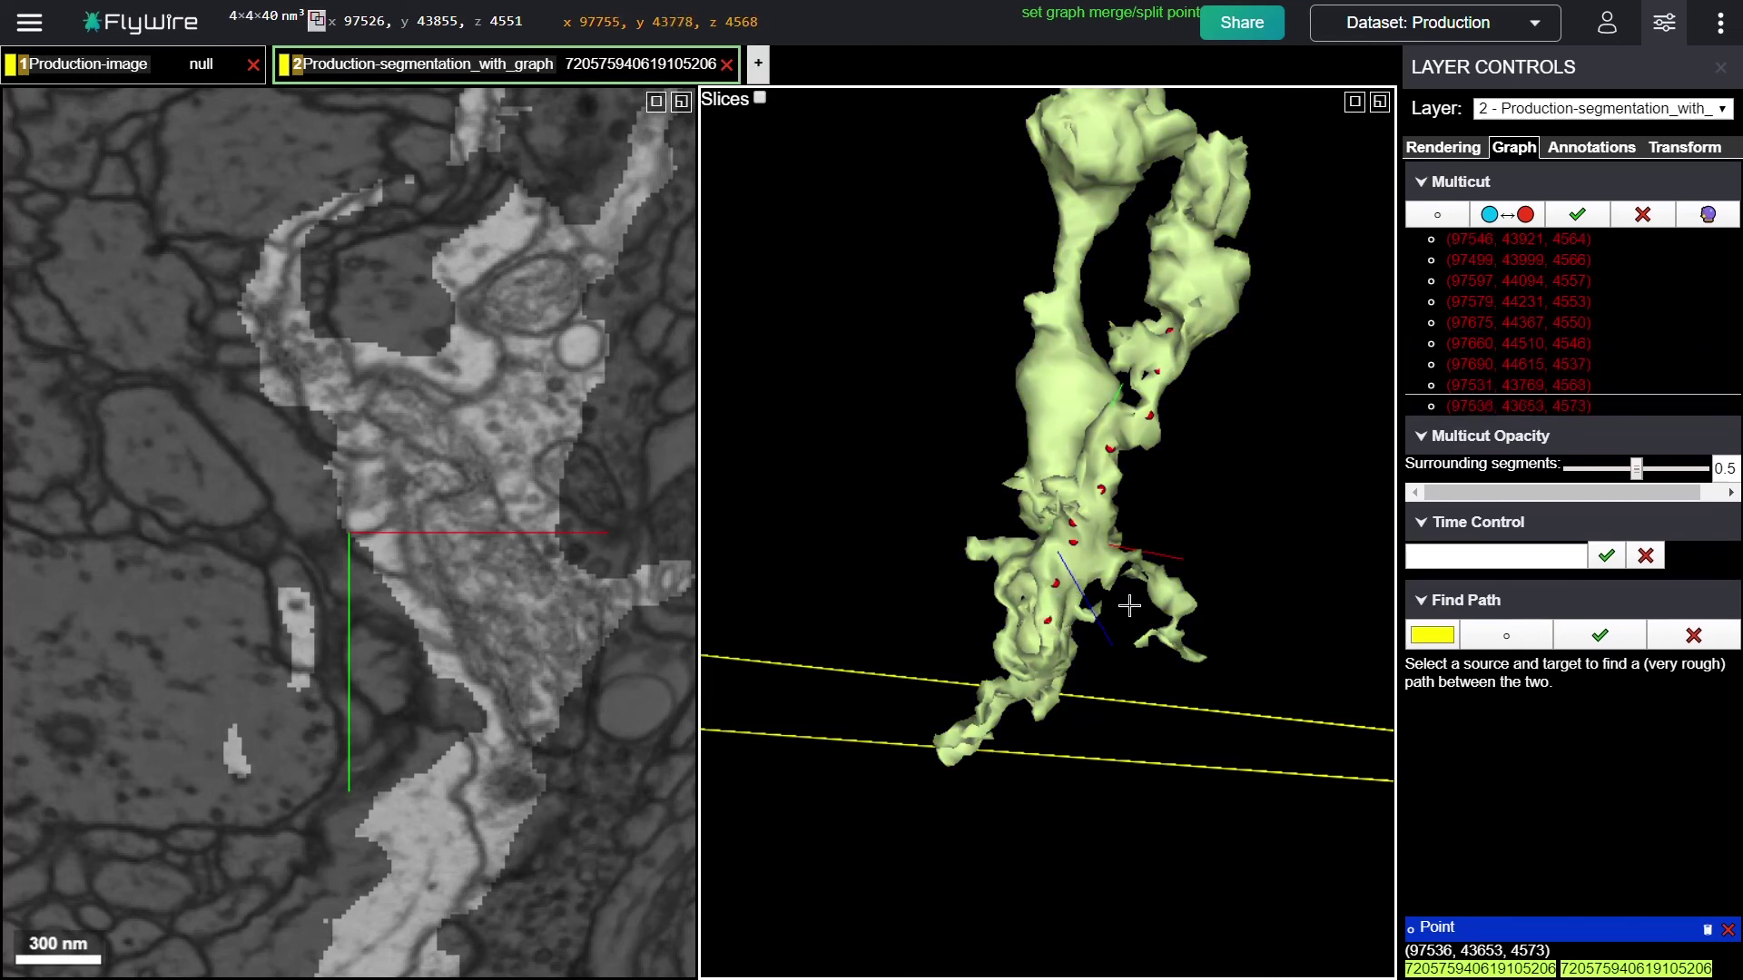
- Add two red multicut points, one farther down the lower clump and one at the base of the side twig
{"action": "left_click_drag", "start_coordinate": [1130, 605], "coordinate": [1284, 681]}
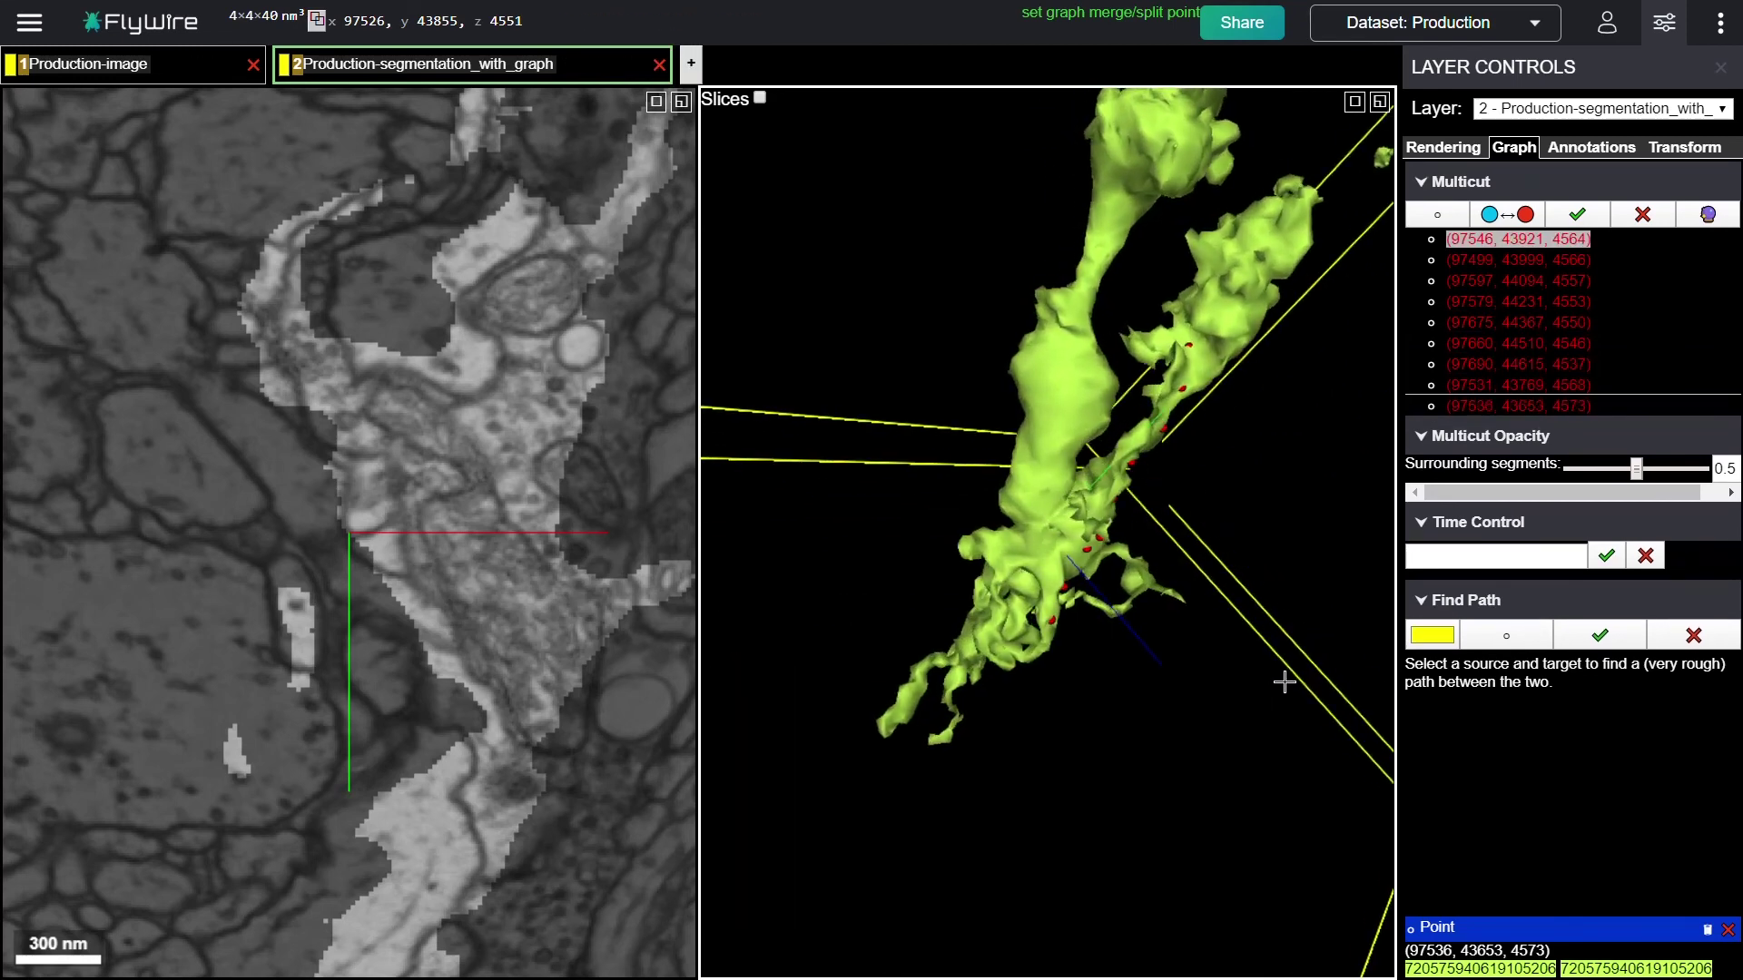
{"action": "left_click", "coordinate": [1055, 665], "text": "ctrl"}
{"action": "left_click_drag", "start_coordinate": [1213, 563], "coordinate": [1088, 550]}
{"action": "left_click", "coordinate": [1122, 553], "text": "ctrl"}
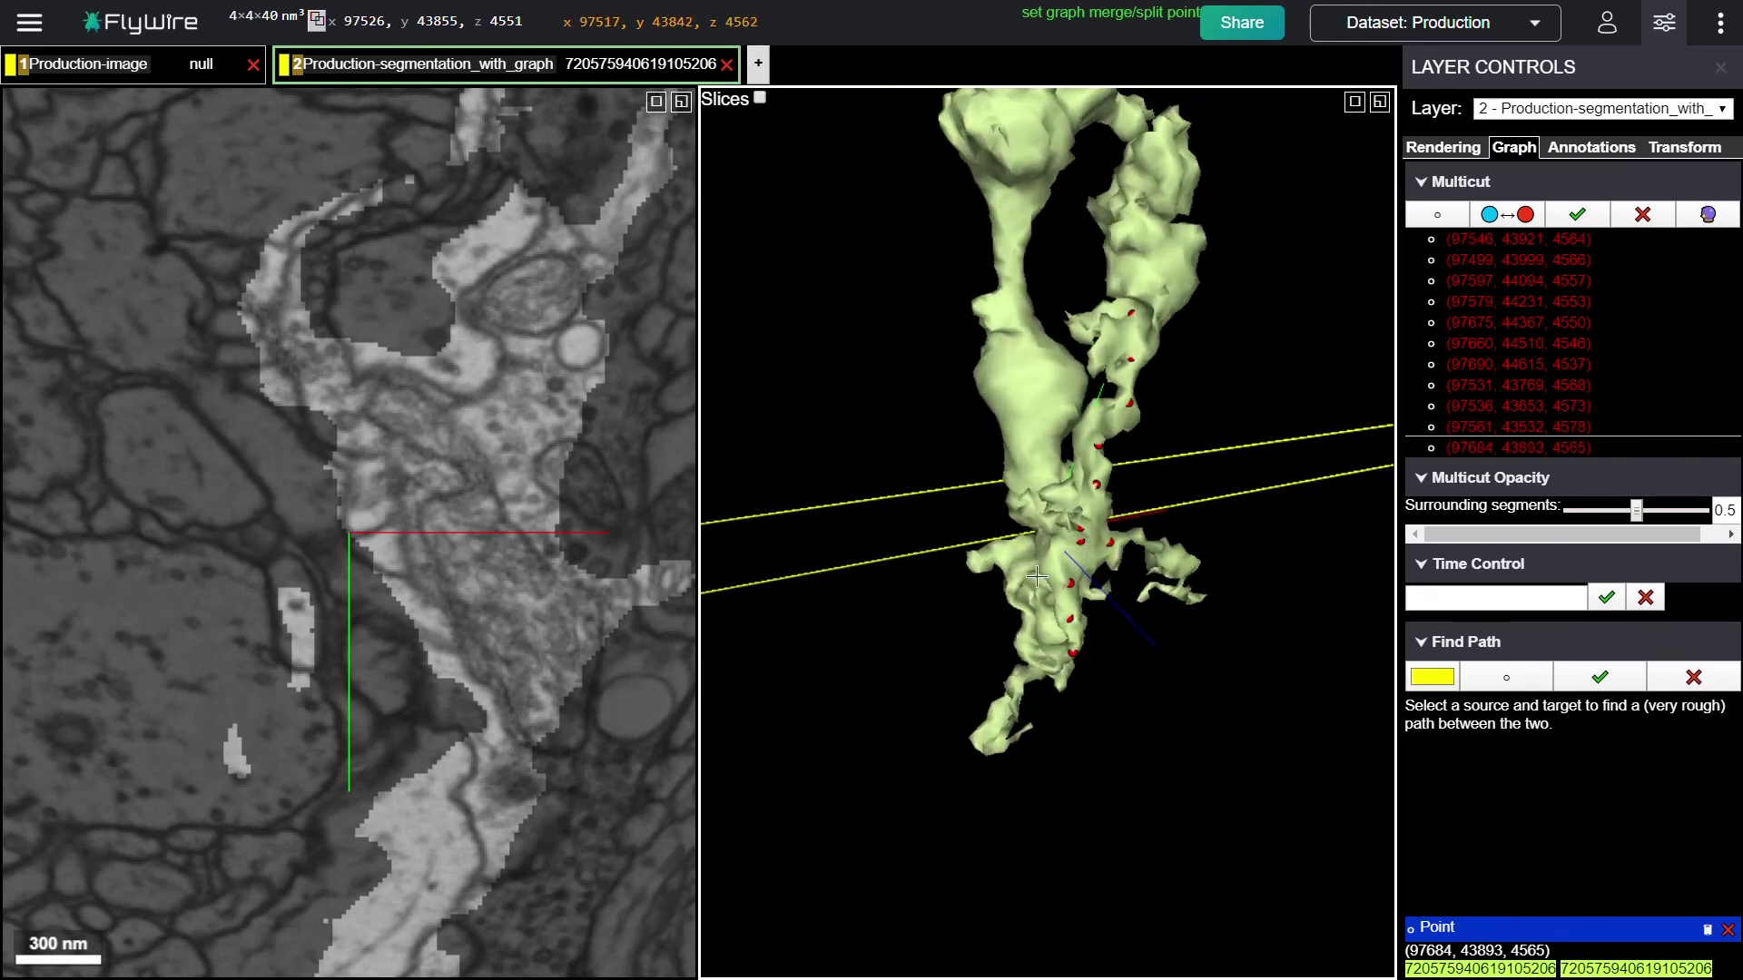
- Switch to the blue group and place seven multicut points down the thick smooth branch and across its rounded end
{"action": "left_click_drag", "start_coordinate": [1100, 598], "coordinate": [1214, 499]}
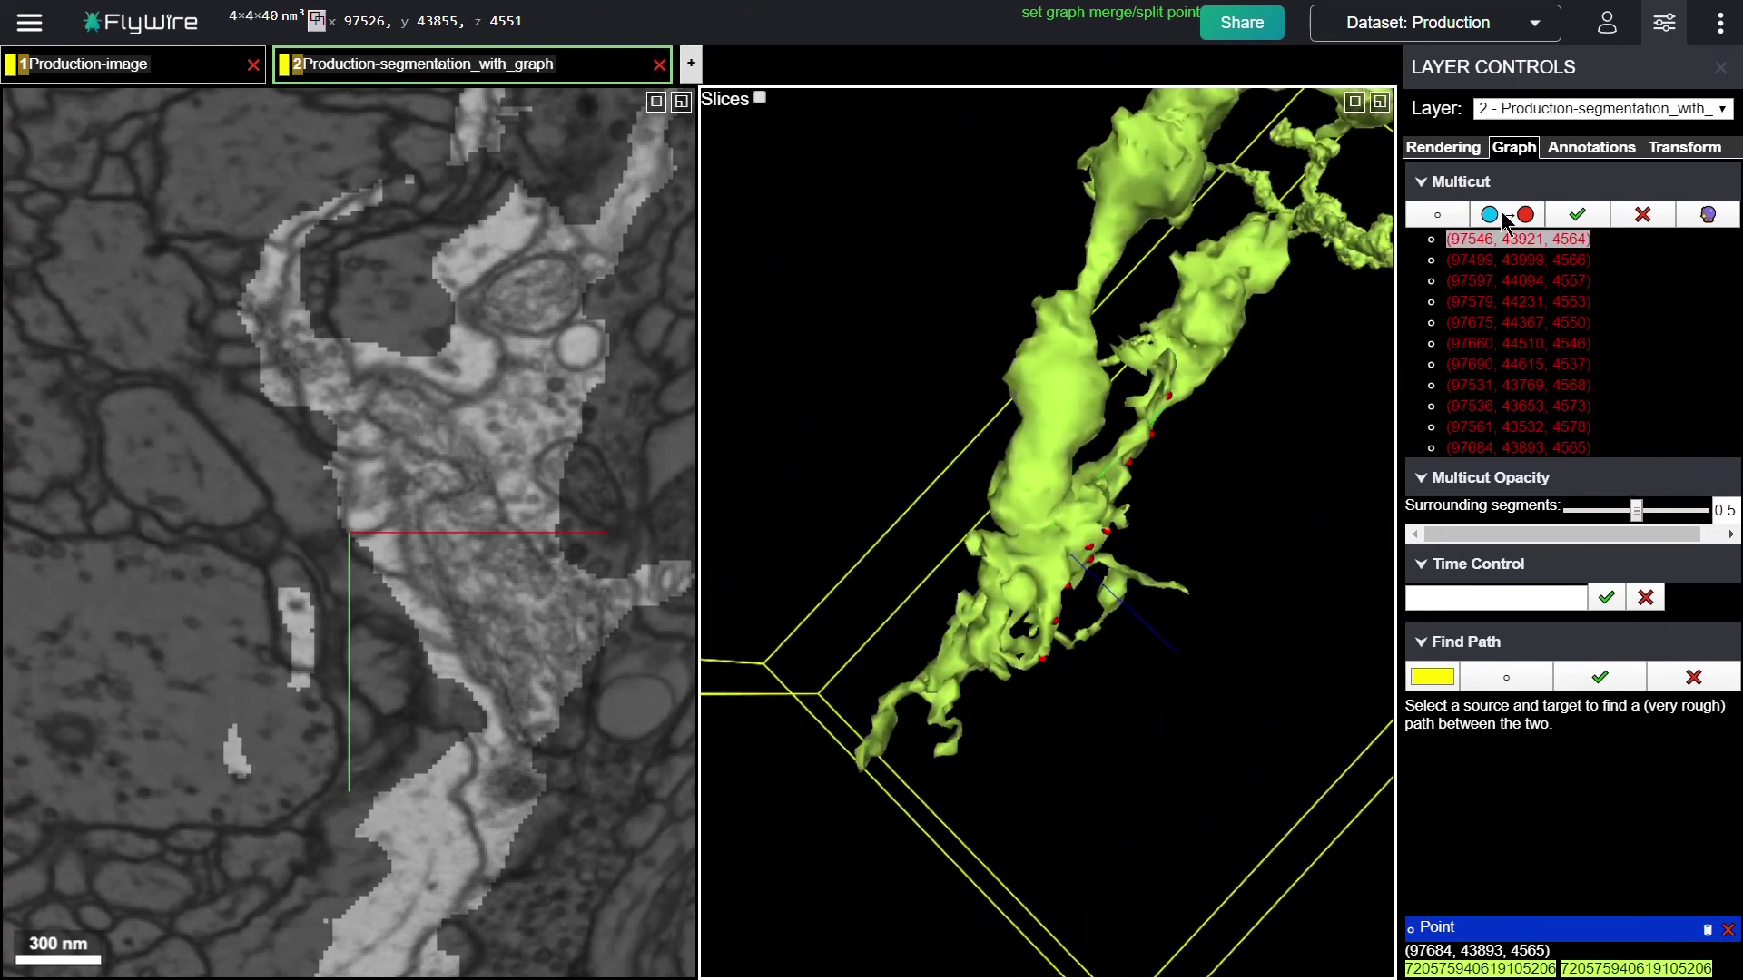
{"action": "left_click", "coordinate": [1071, 382], "text": "ctrl"}
{"action": "left_click", "coordinate": [1062, 407], "text": "ctrl"}
{"action": "left_click", "coordinate": [1053, 433], "text": "ctrl"}
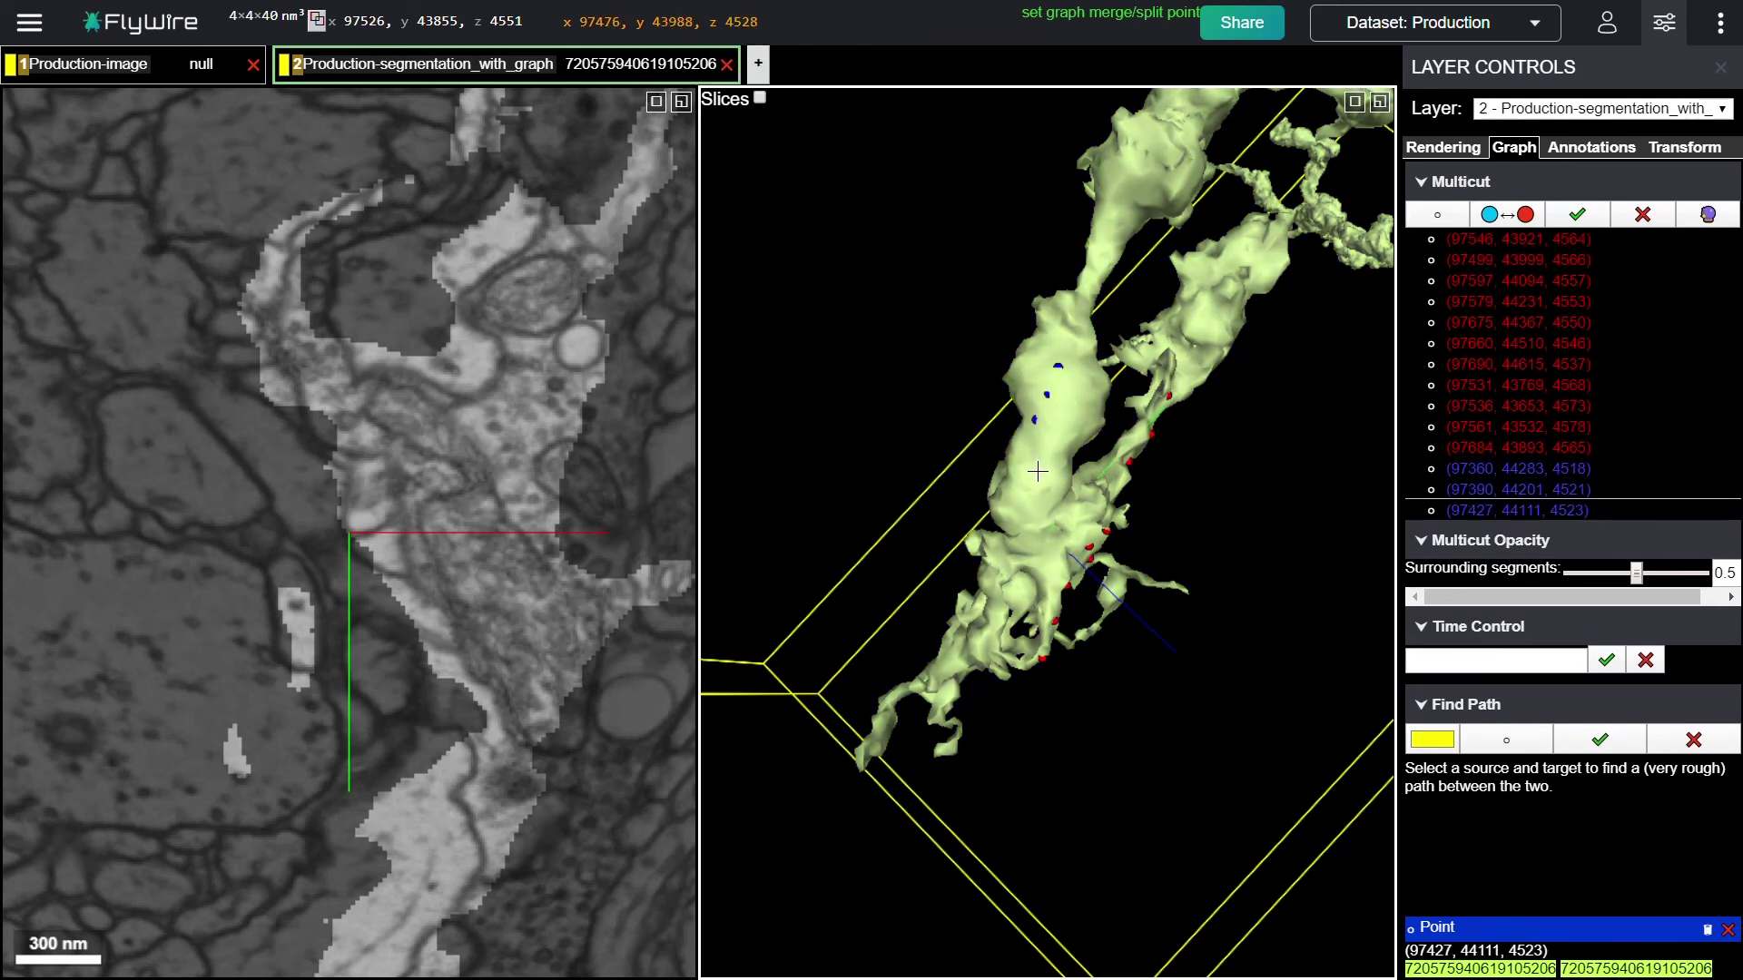
{"action": "left_click", "coordinate": [1038, 471], "text": "ctrl"}
{"action": "left_click", "coordinate": [1025, 501], "text": "ctrl"}
{"action": "left_click_drag", "start_coordinate": [1025, 501], "coordinate": [1207, 572]}
{"action": "left_click", "coordinate": [1014, 518], "text": "ctrl"}
{"action": "left_click", "coordinate": [983, 511], "text": "ctrl"}
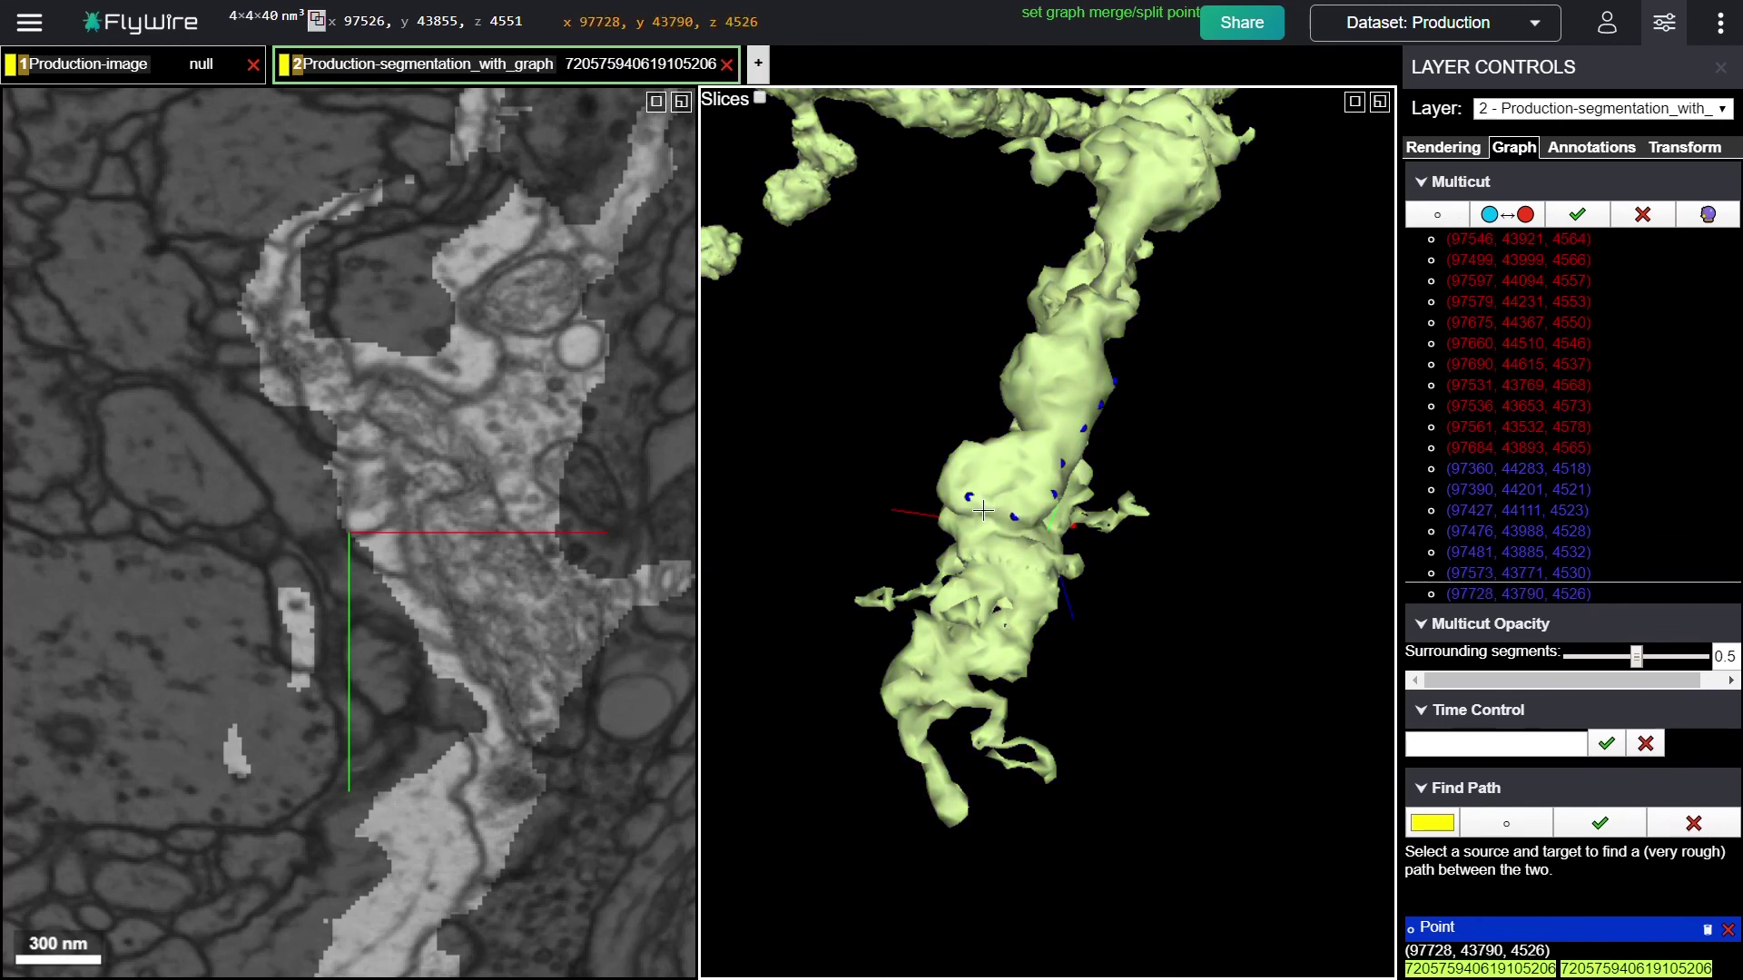
- Check the placement of both point groups in 3D, then run the multicut split and clear the points
{"action": "left_click_drag", "start_coordinate": [983, 511], "coordinate": [813, 579]}
{"action": "left_click_drag", "start_coordinate": [1107, 656], "coordinate": [881, 564]}
{"action": "left_click_drag", "start_coordinate": [965, 605], "coordinate": [947, 644]}
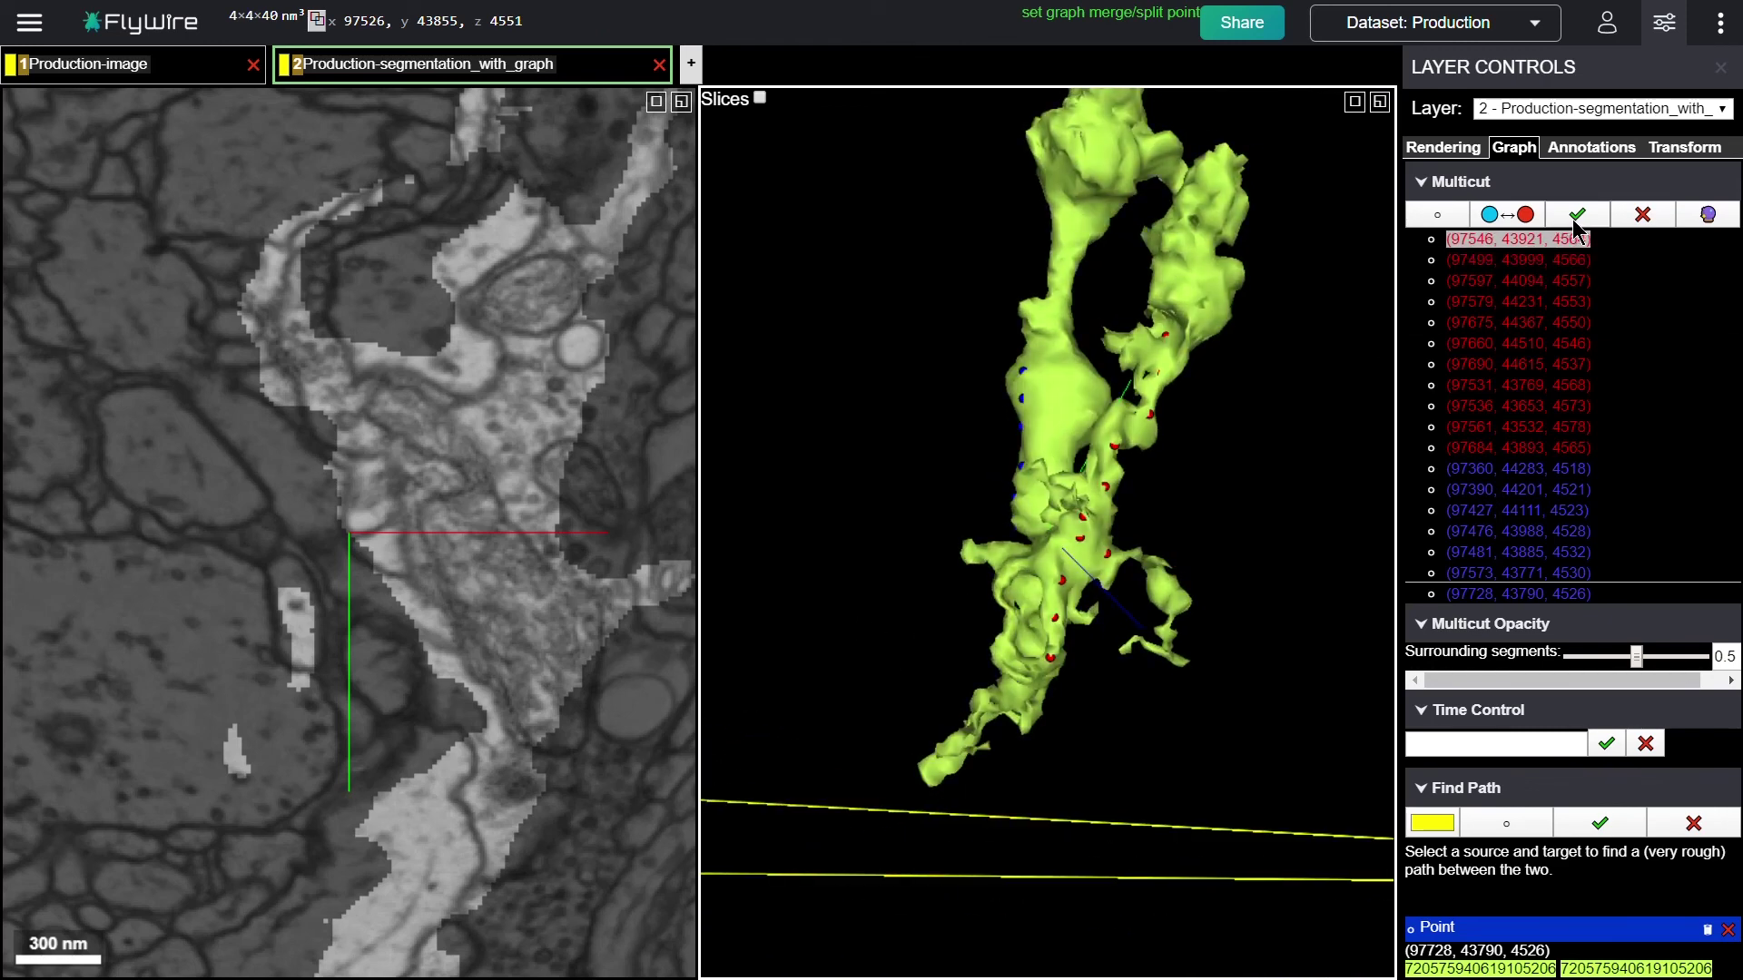
{"action": "left_click_drag", "start_coordinate": [1256, 445], "coordinate": [1256, 641]}
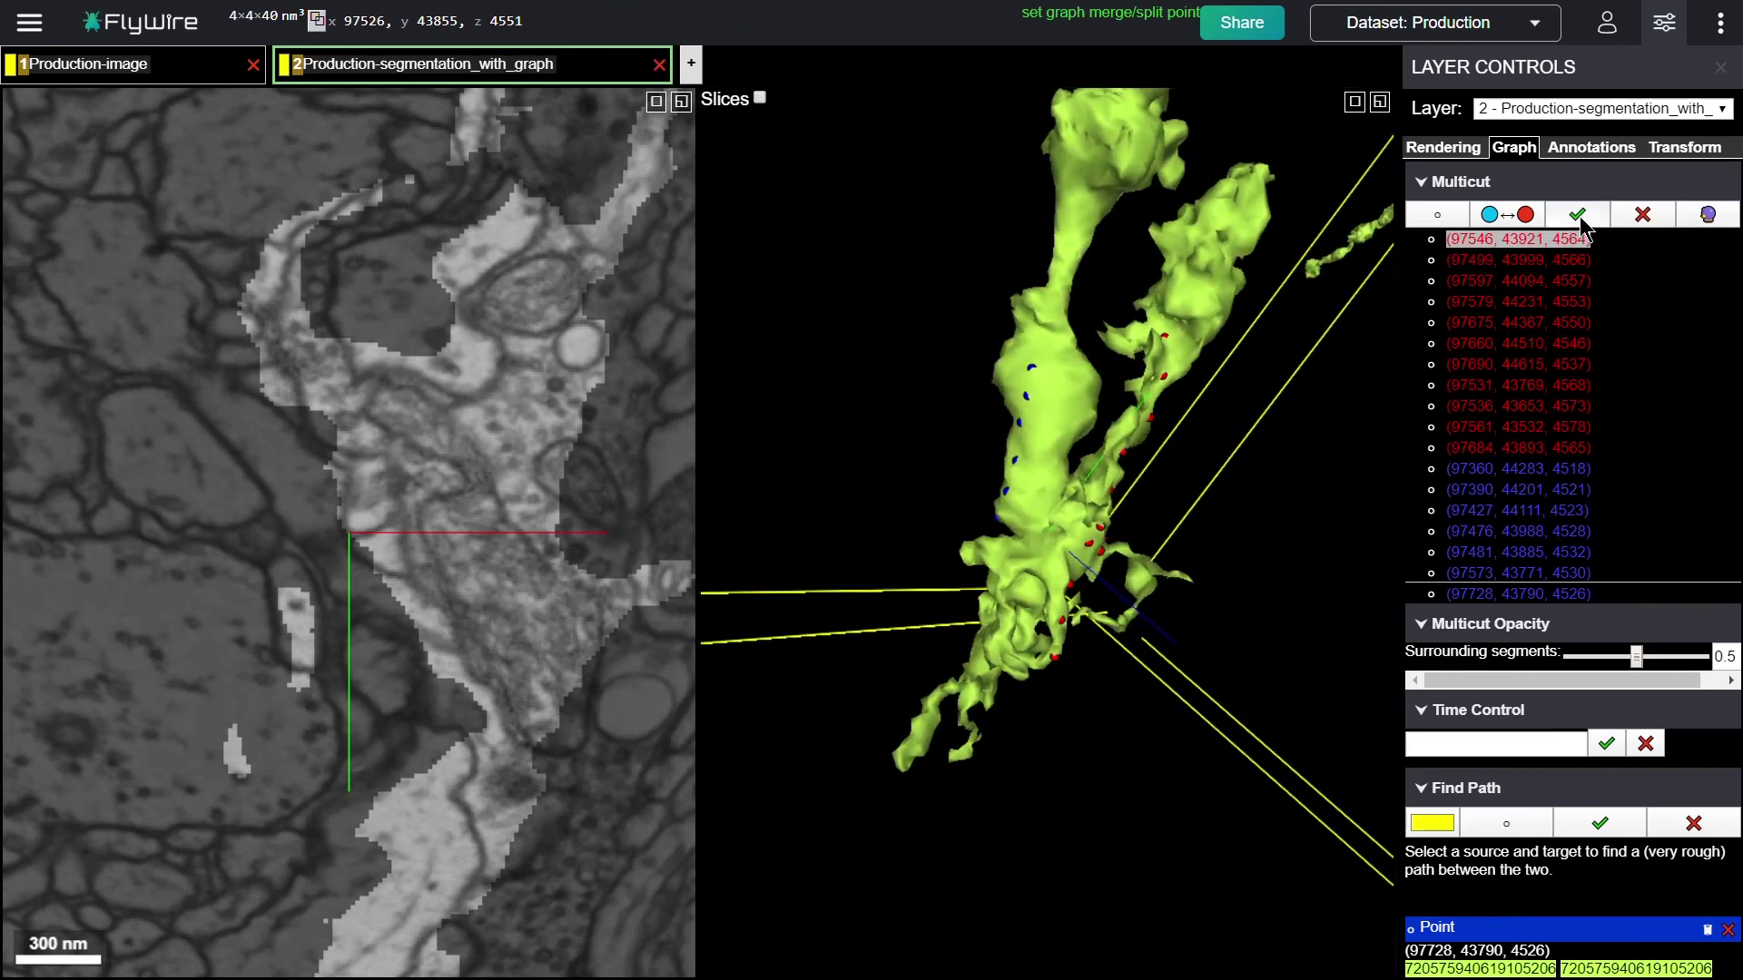
{"action": "left_click", "coordinate": [1580, 221]}
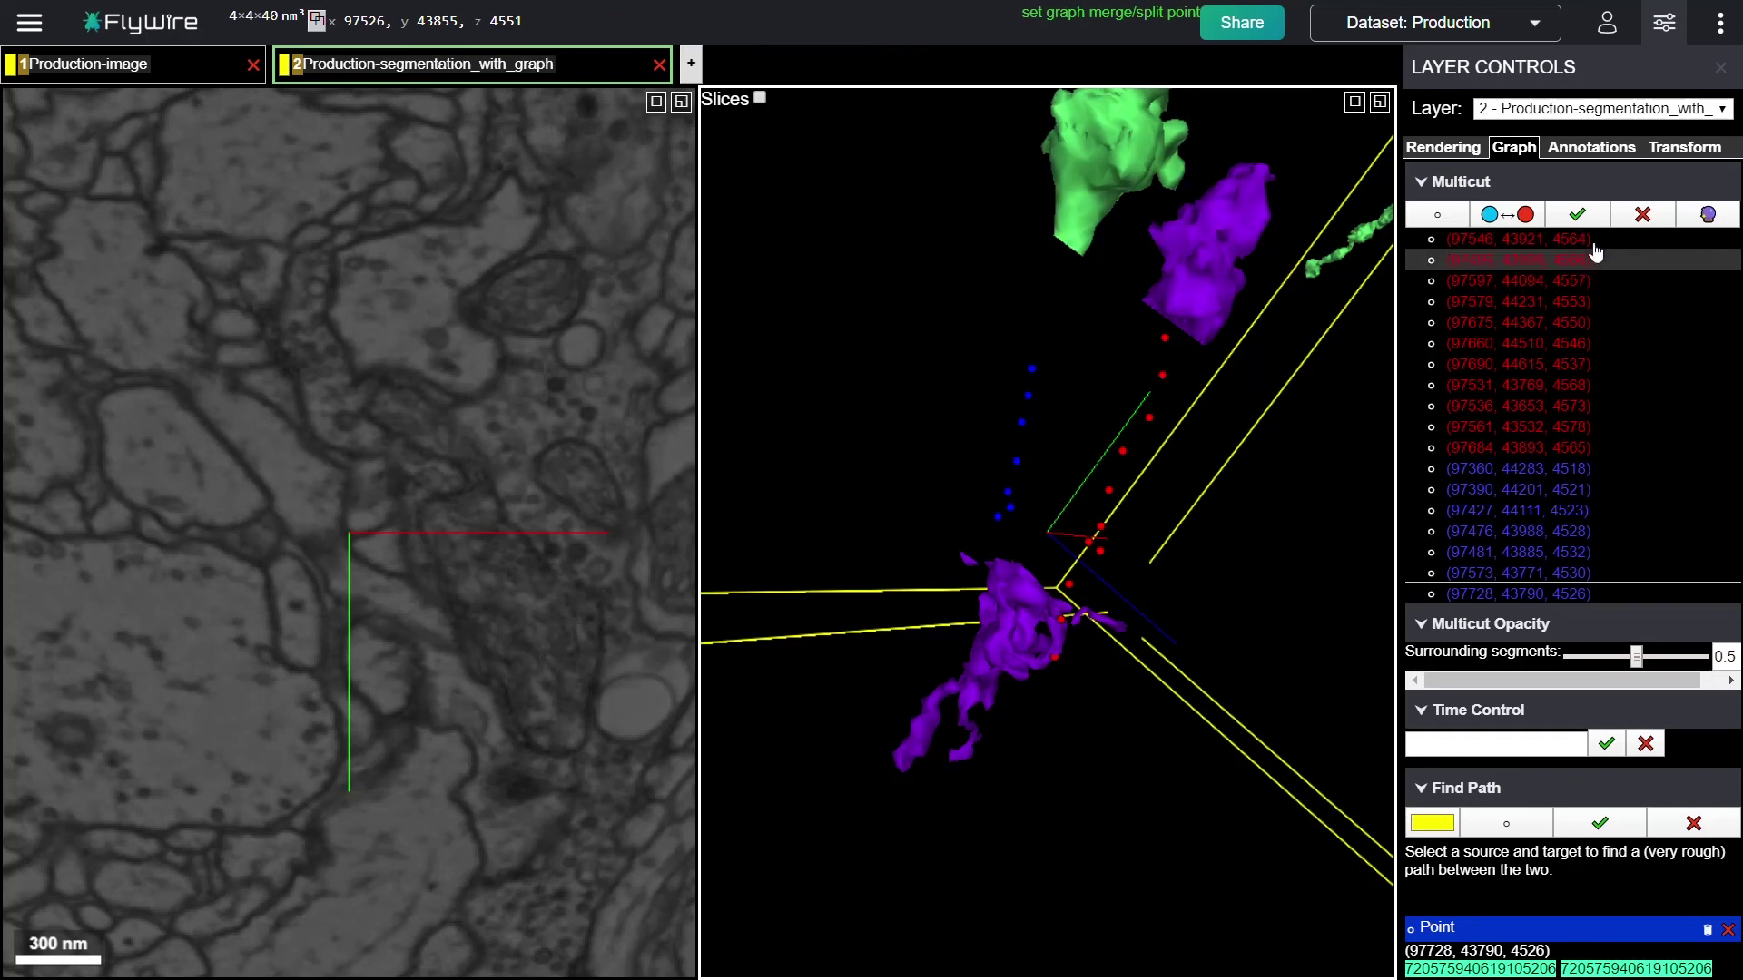
{"action": "left_click", "coordinate": [1643, 216]}
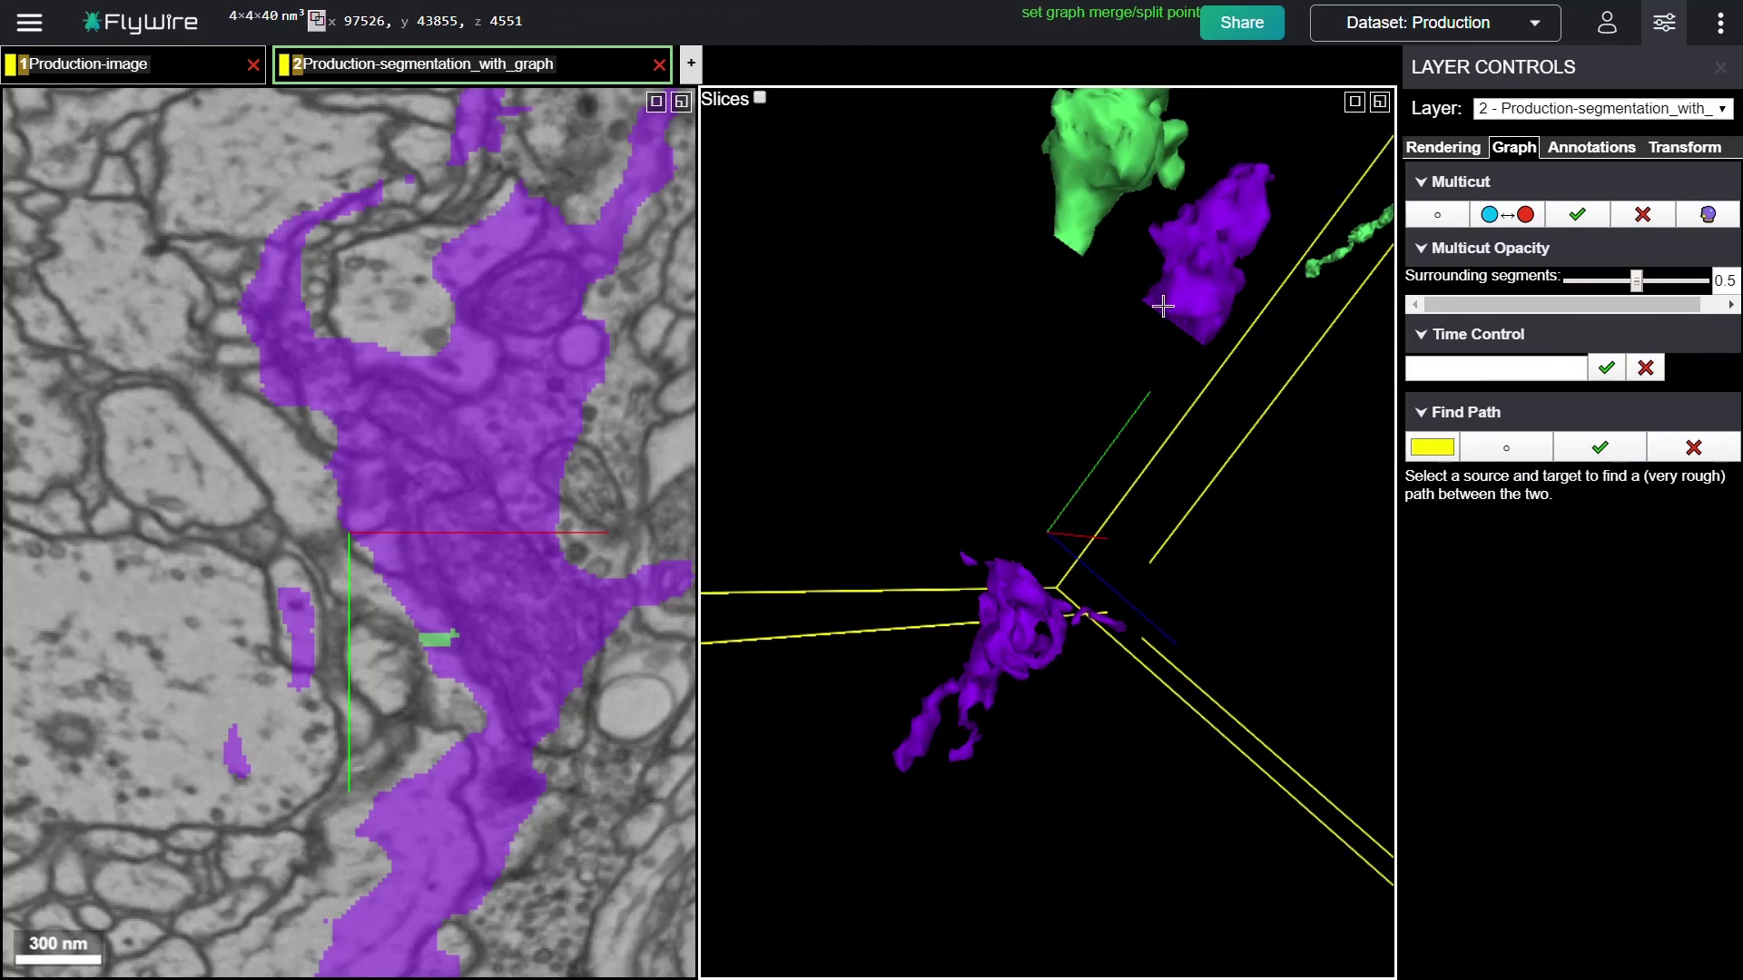
- Reload the view and inspect the border between the two split segments in 3D and through slices z 4551 to 4541
{"action": "key", "text": "F5"}
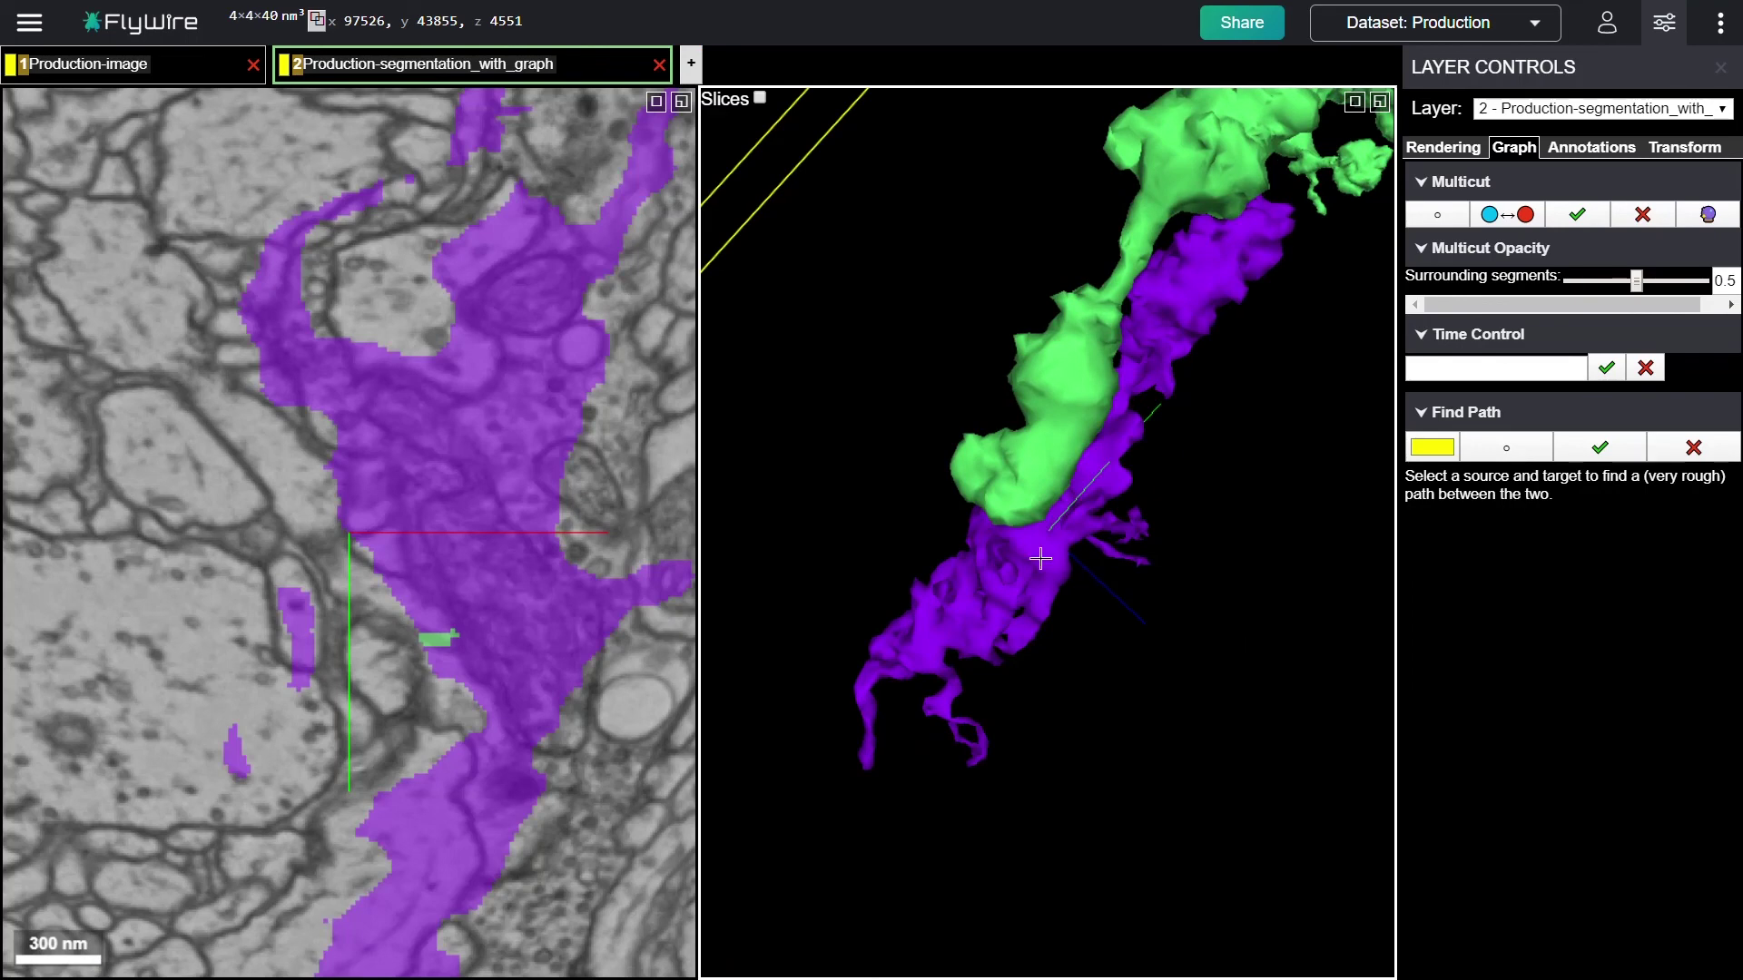
{"action": "left_click_drag", "start_coordinate": [1258, 603], "coordinate": [805, 541]}
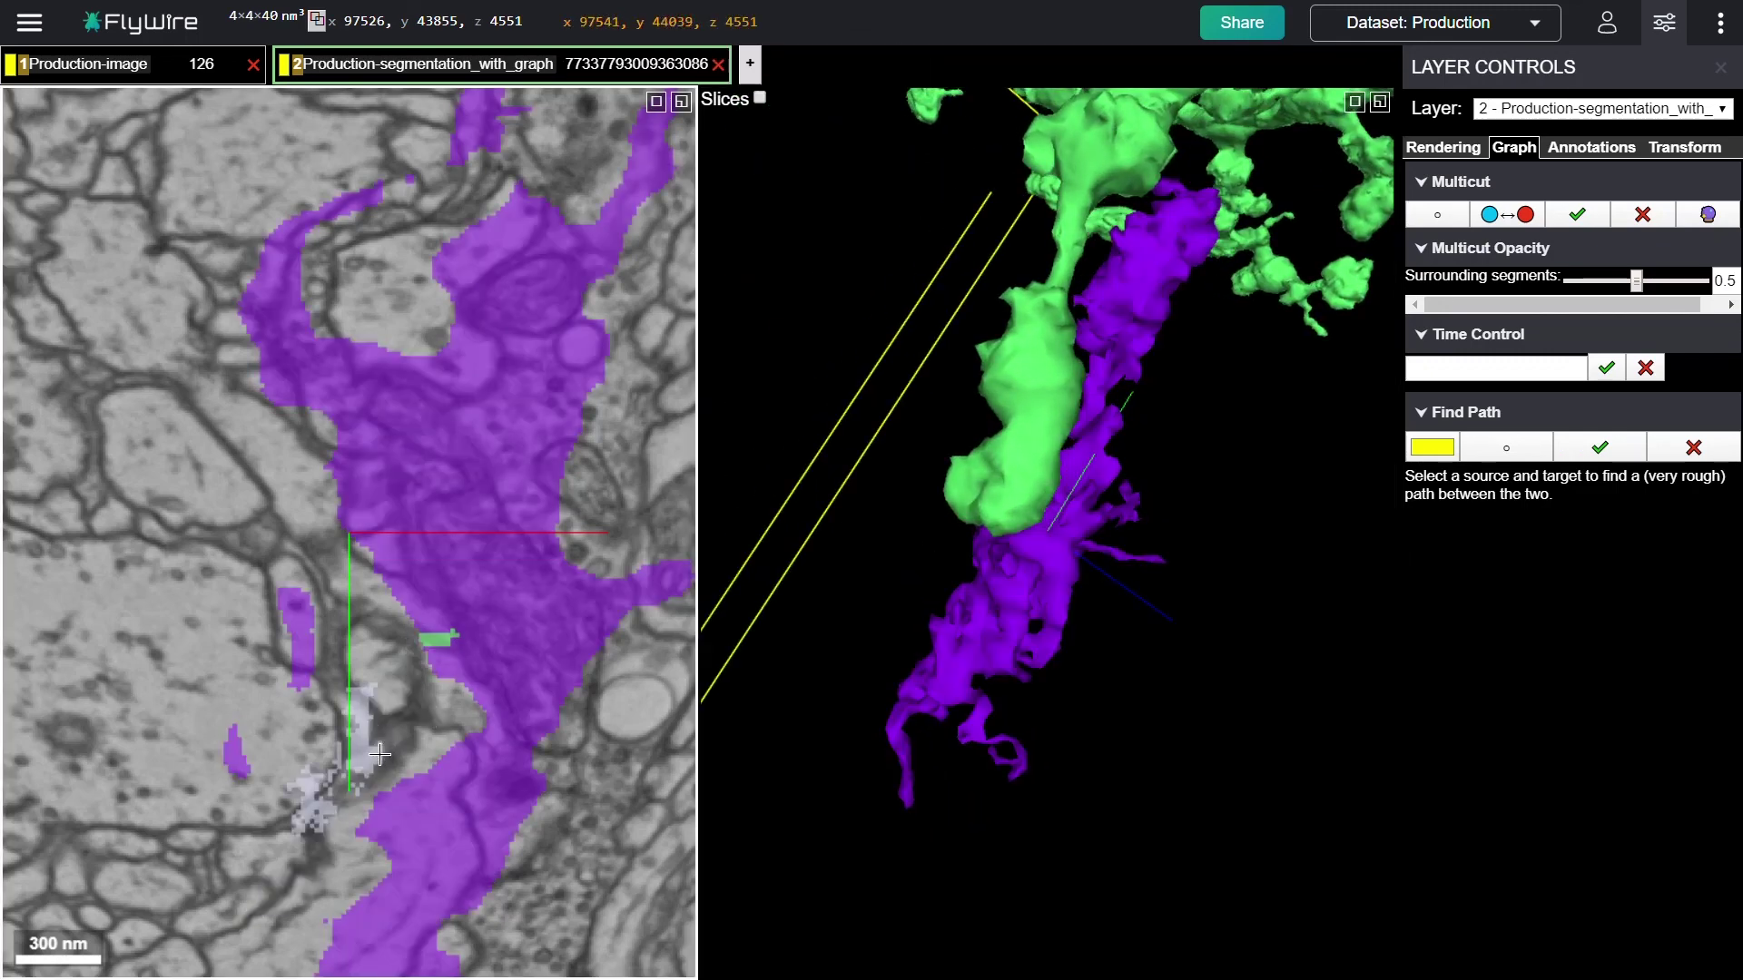
{"action": "scroll", "coordinate": [379, 755], "scroll_direction": "up", "scroll_amount": 2}
{"action": "scroll", "coordinate": [379, 754], "scroll_direction": "up", "scroll_amount": 1}
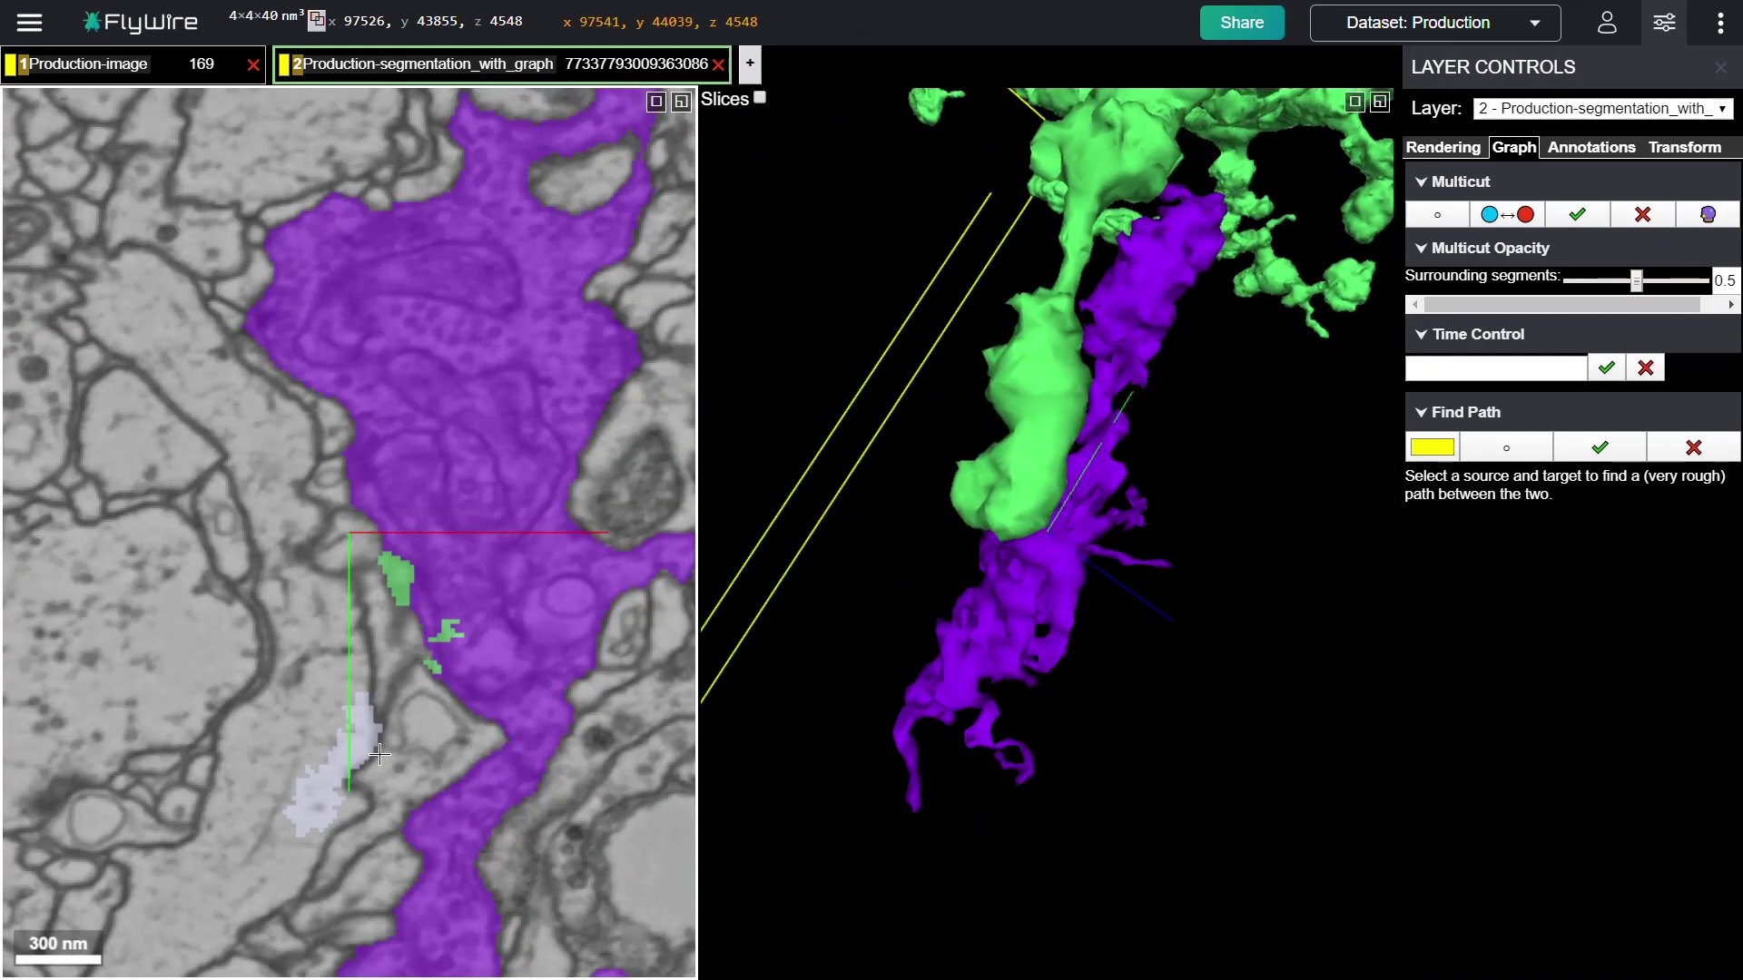
{"action": "scroll", "coordinate": [379, 755], "scroll_direction": "up", "scroll_amount": 4}
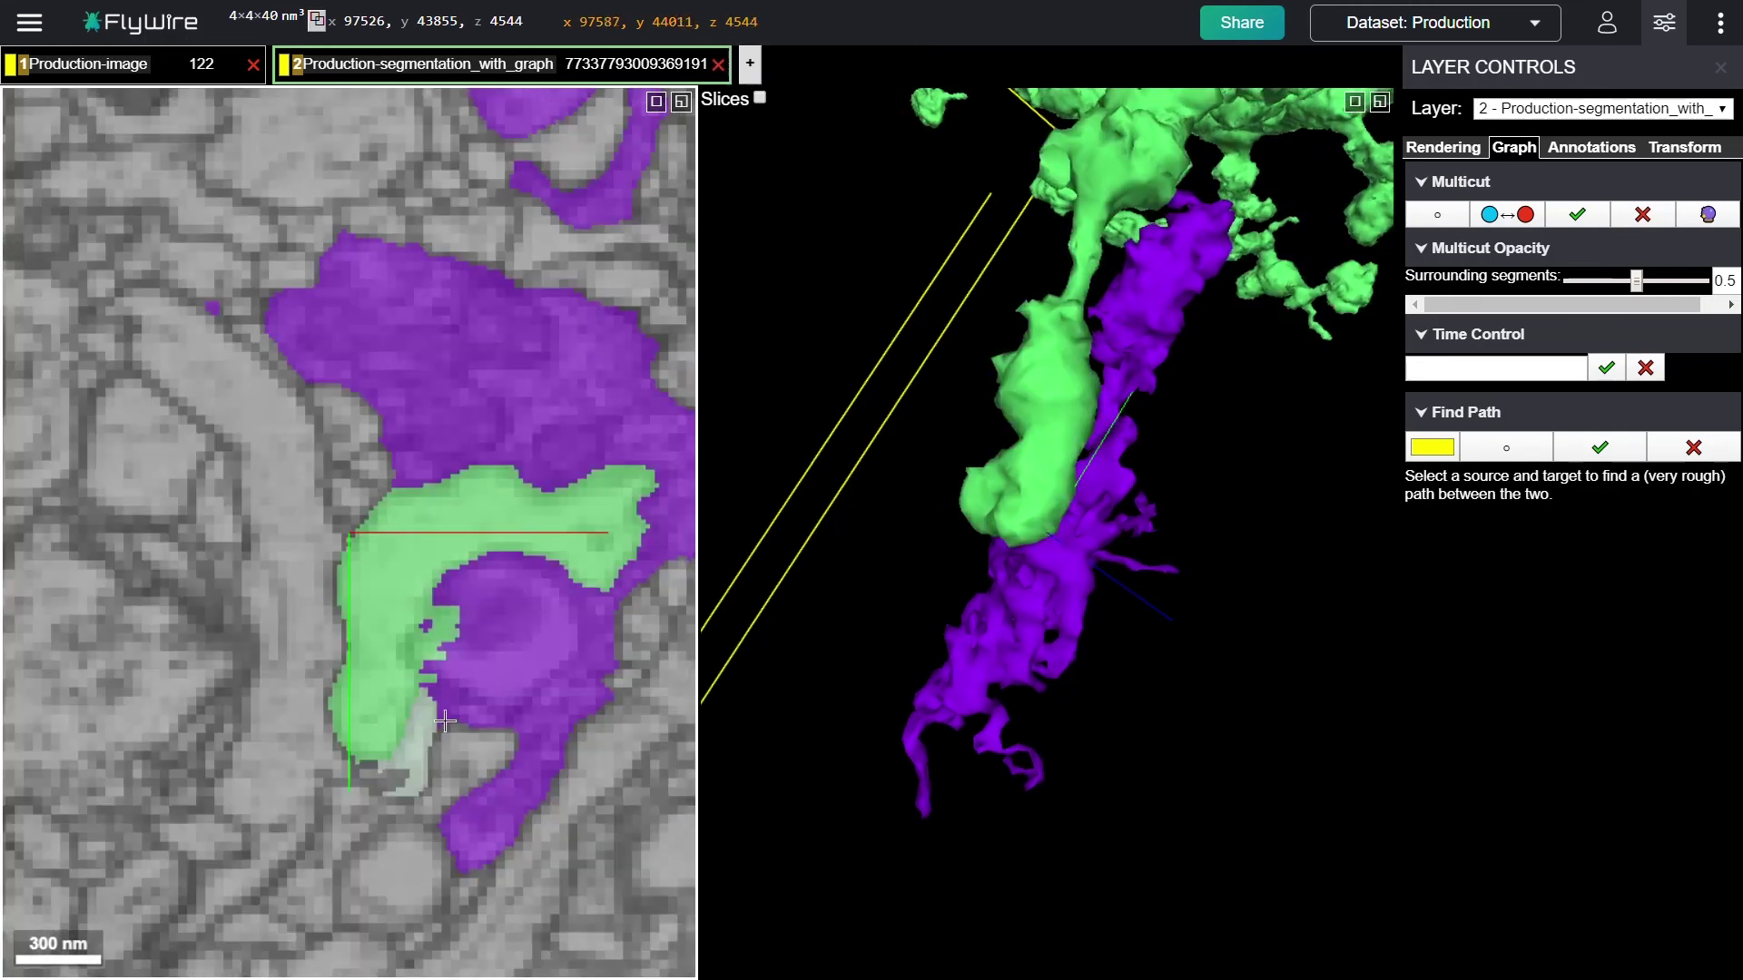
{"action": "left_click_drag", "start_coordinate": [498, 712], "coordinate": [347, 713]}
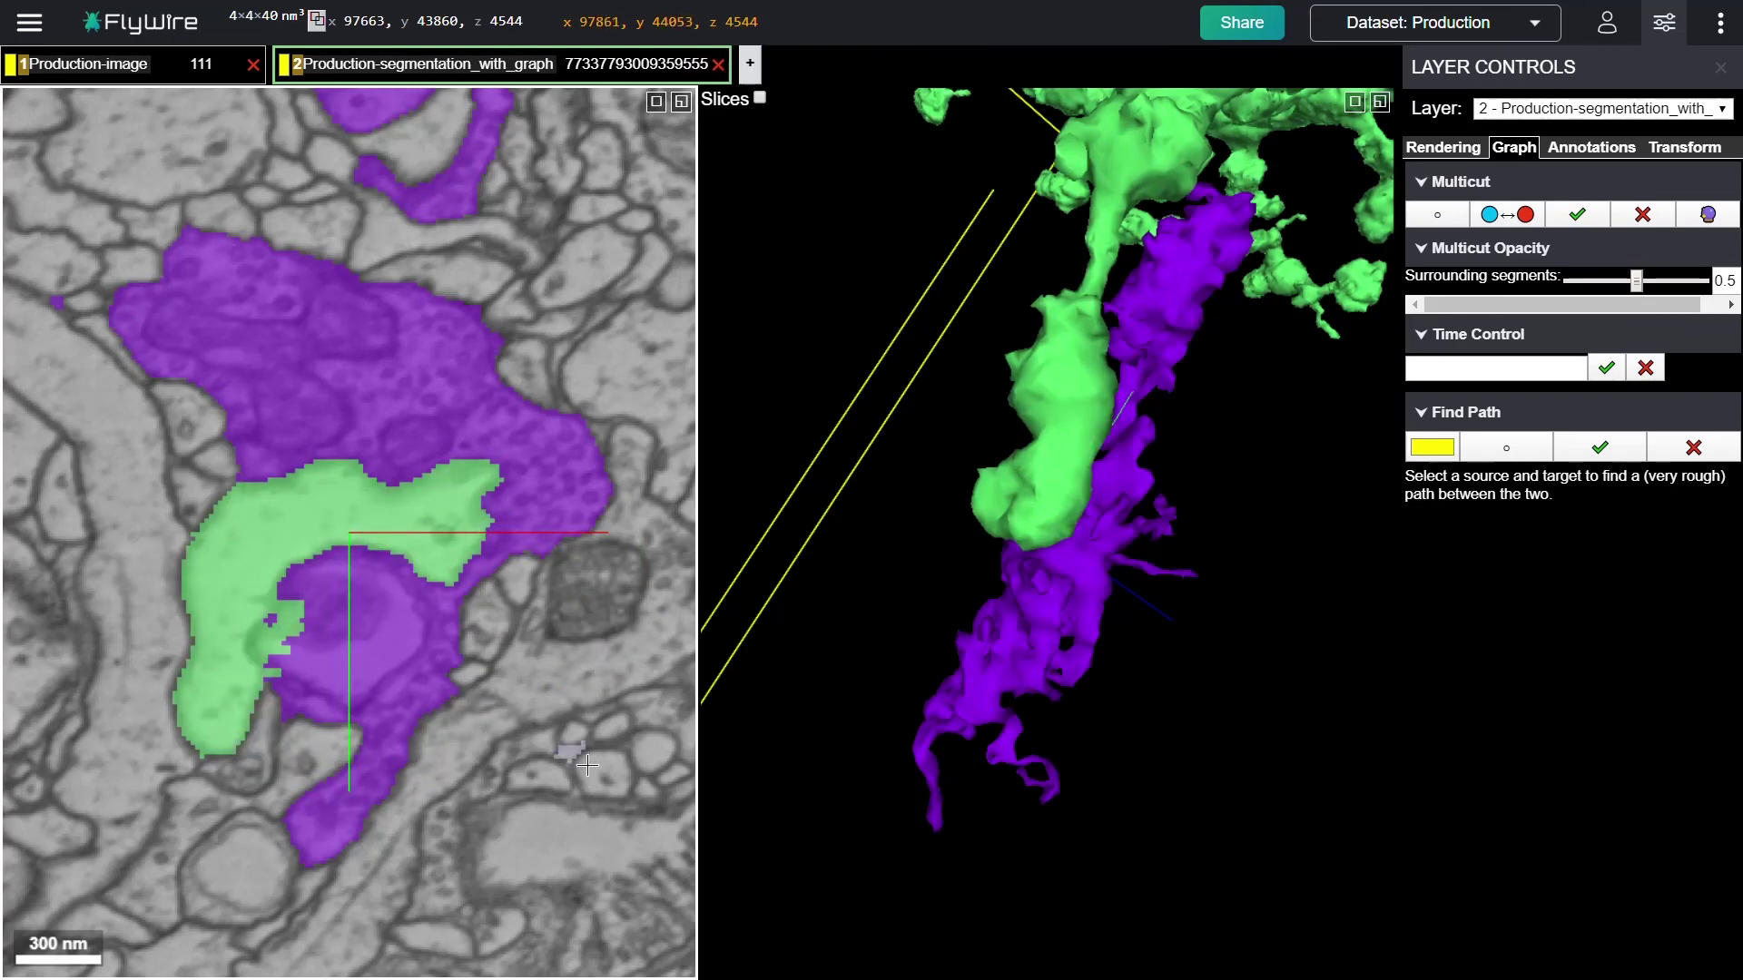
{"action": "scroll", "coordinate": [588, 765], "scroll_direction": "up", "scroll_amount": 3}
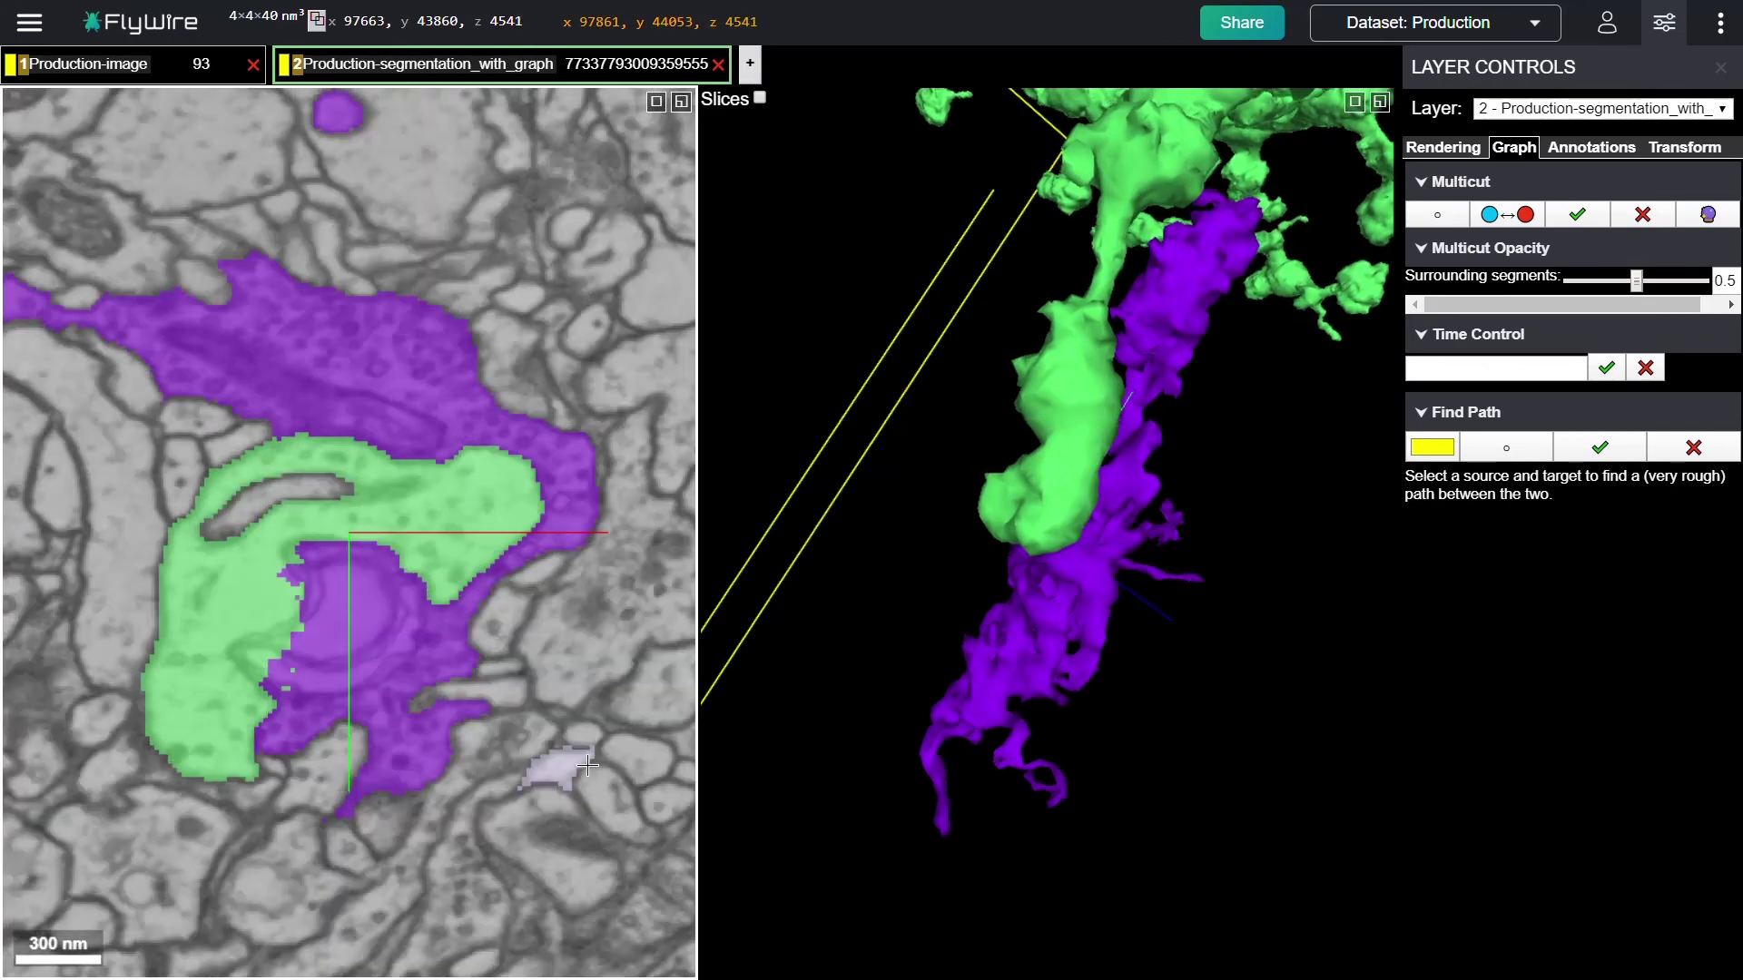
- Examine the split border around the enclosed patch between slices z 4535 and 4546 for wrongly assigned pieces
{"action": "scroll", "coordinate": [587, 765], "scroll_direction": "down", "scroll_amount": 2}
{"action": "scroll", "coordinate": [587, 765], "scroll_direction": "up", "scroll_amount": 2}
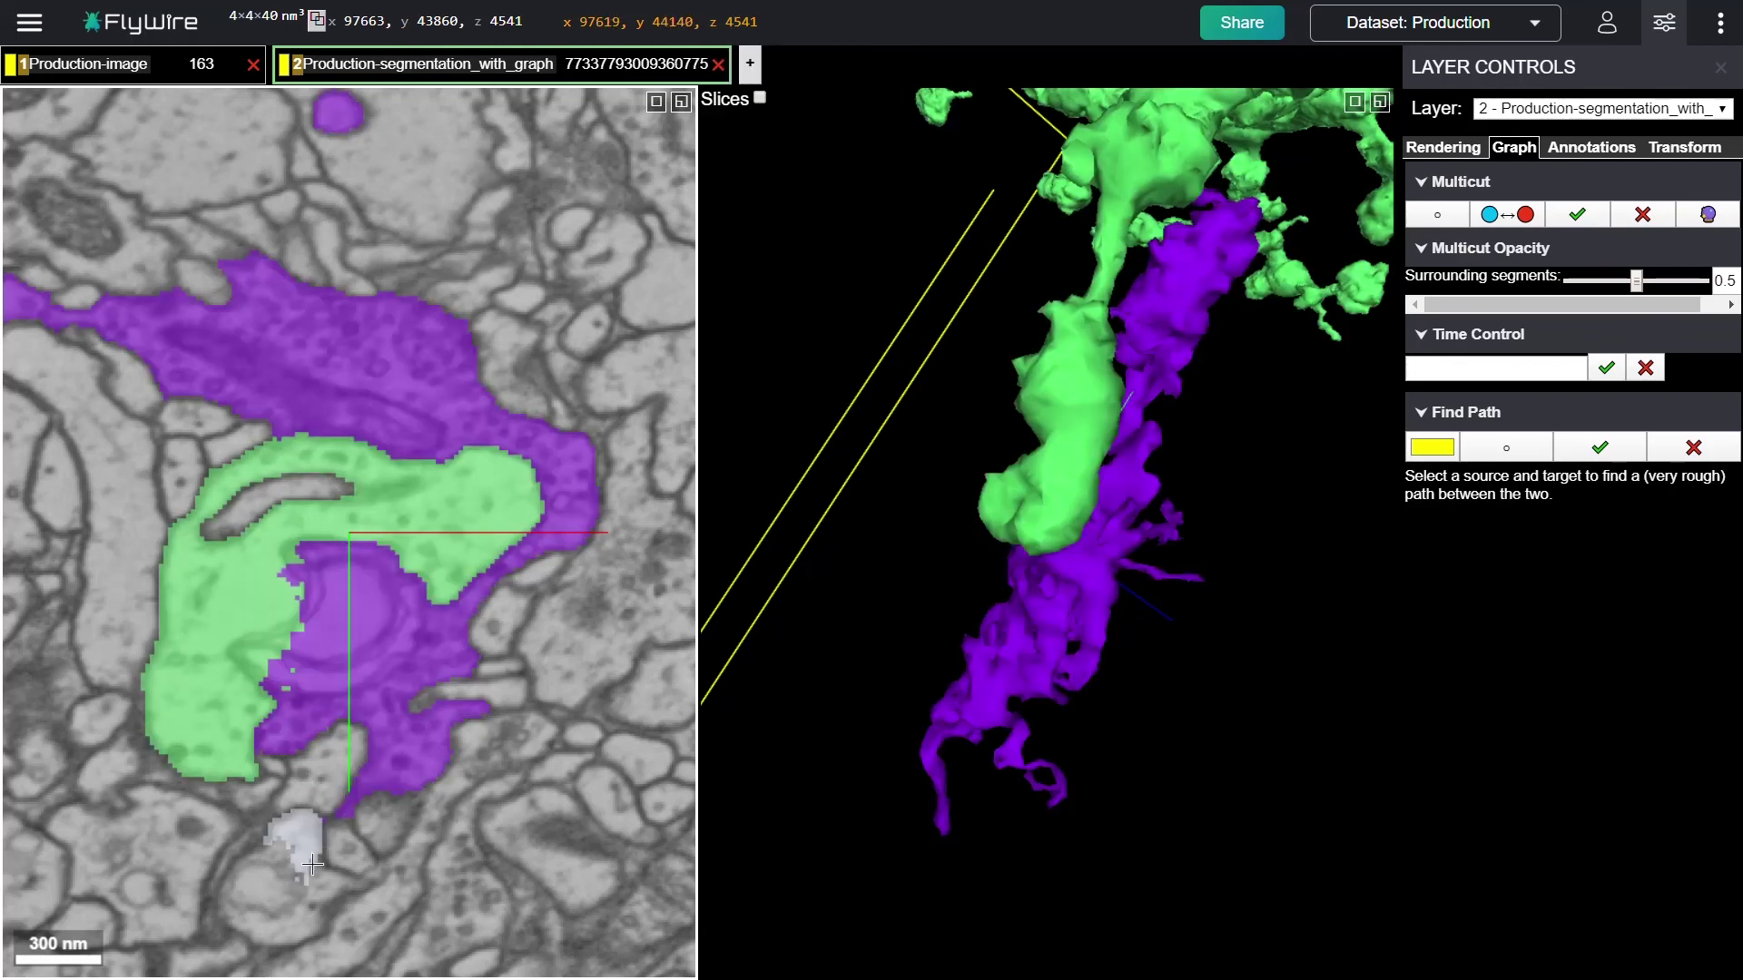
{"action": "scroll", "coordinate": [312, 865], "scroll_direction": "up", "scroll_amount": 4}
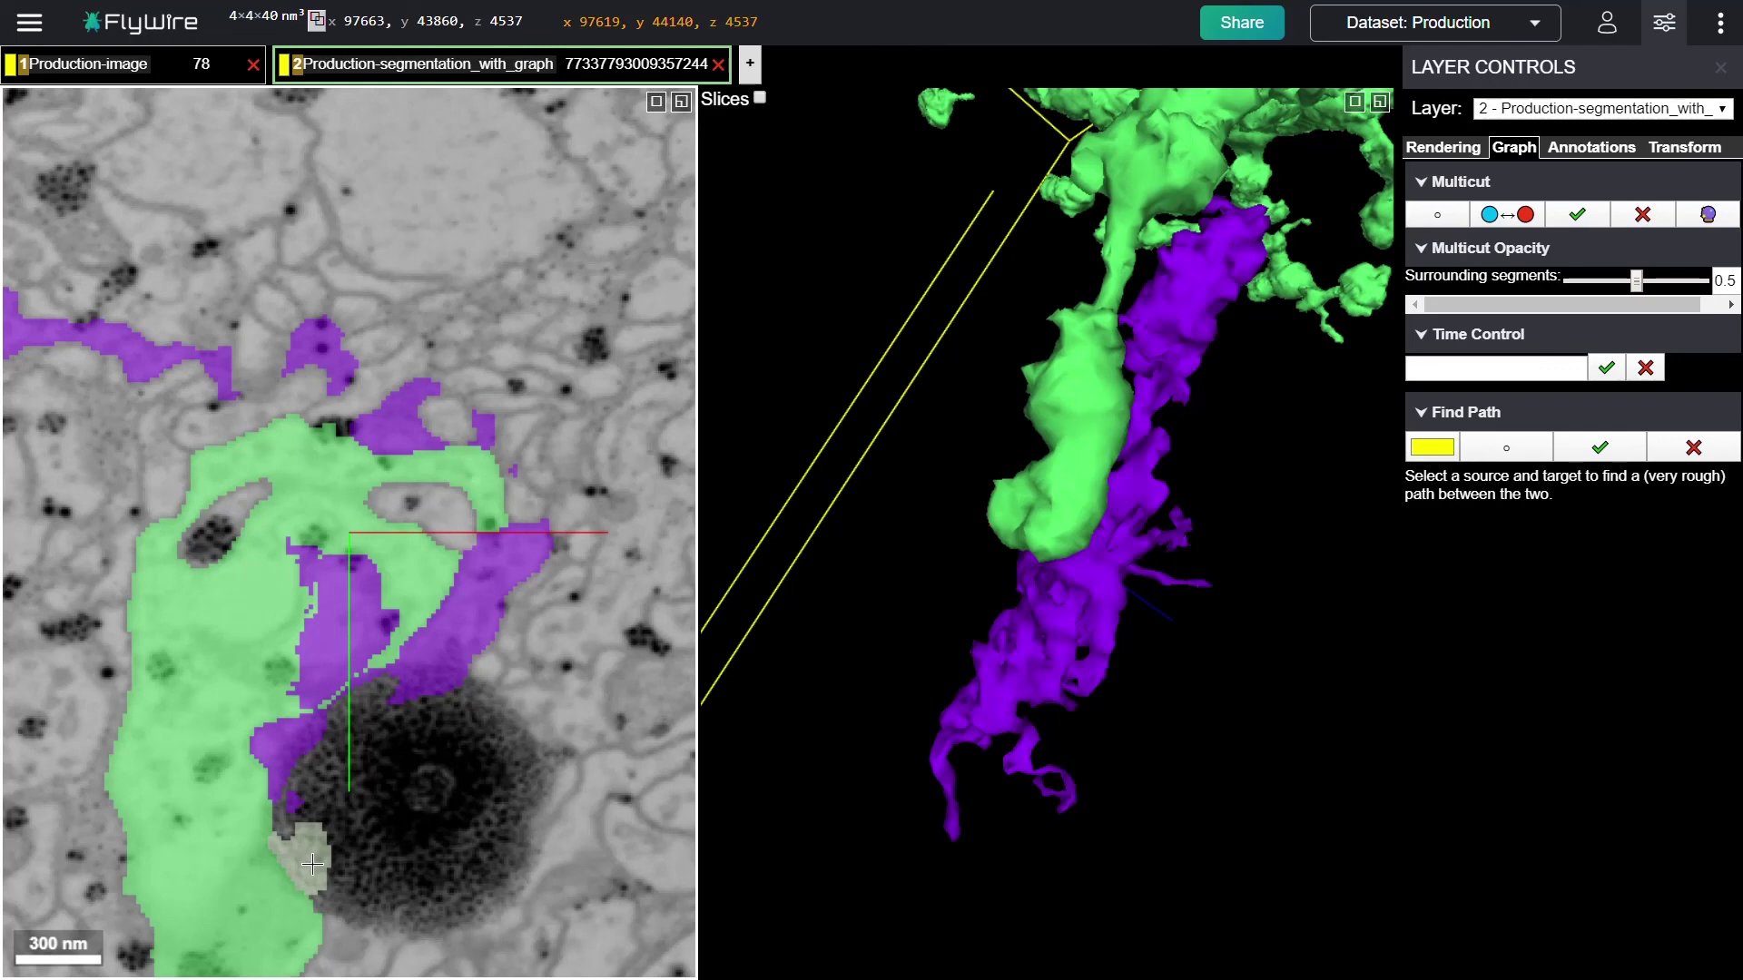
{"action": "scroll", "coordinate": [313, 864], "scroll_direction": "up", "scroll_amount": 2}
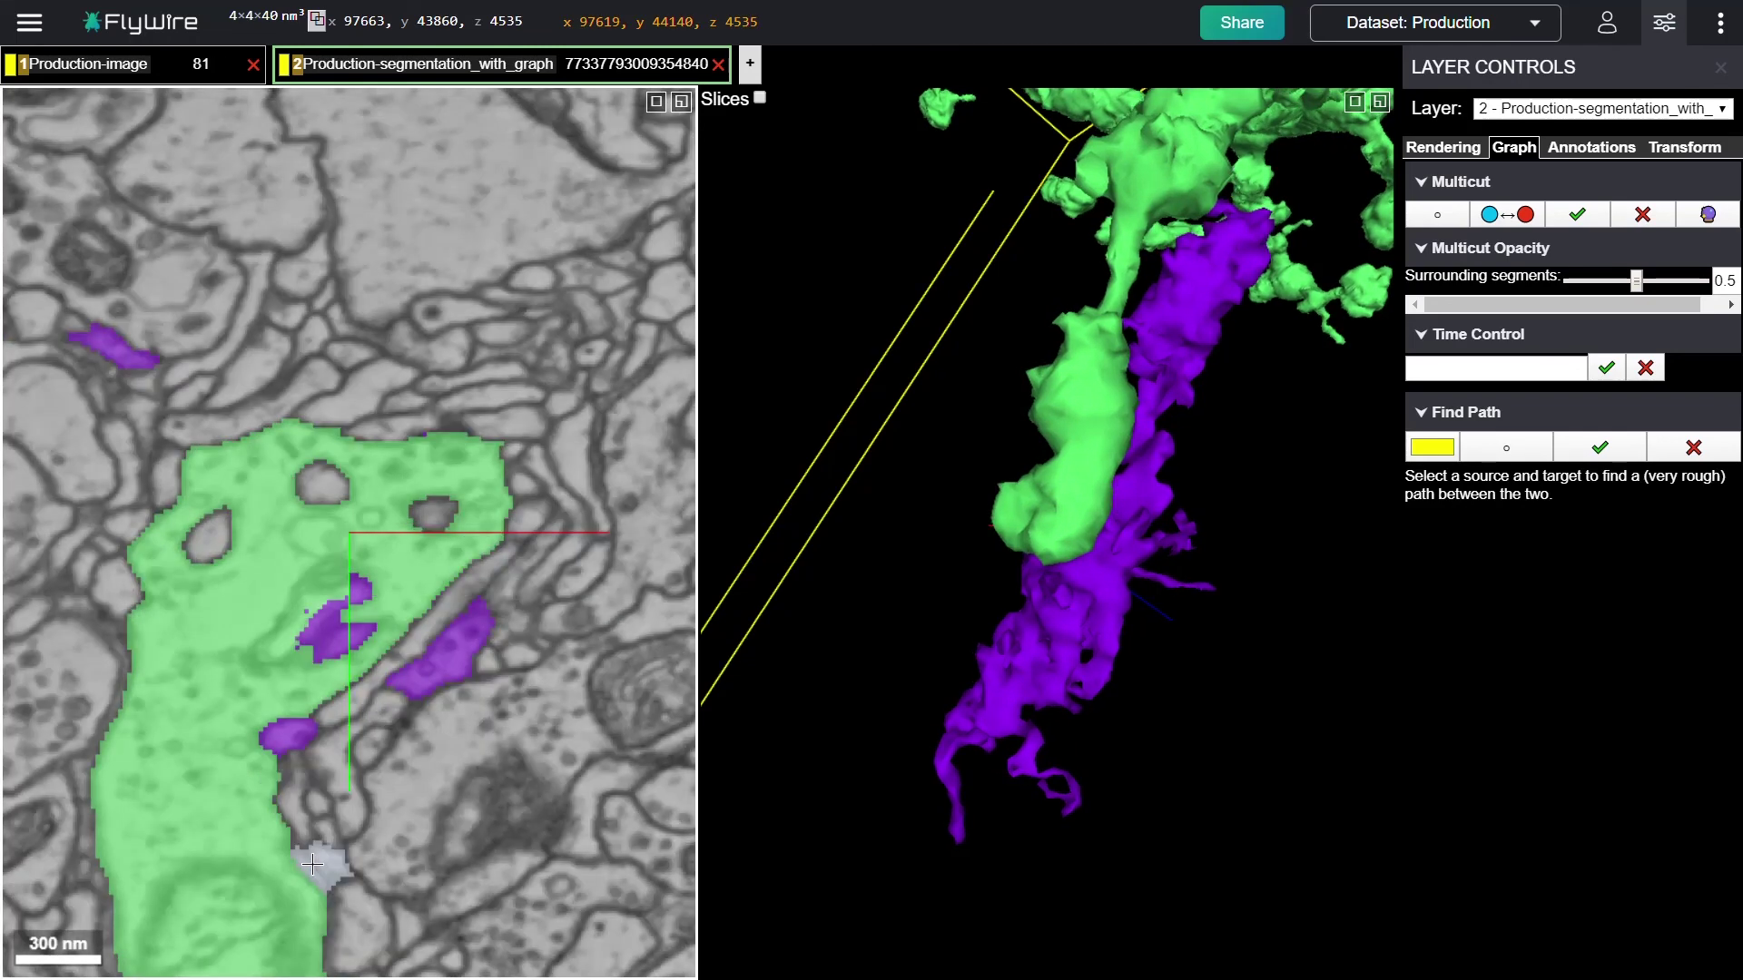
{"action": "scroll", "coordinate": [312, 865], "scroll_direction": "down", "scroll_amount": 1}
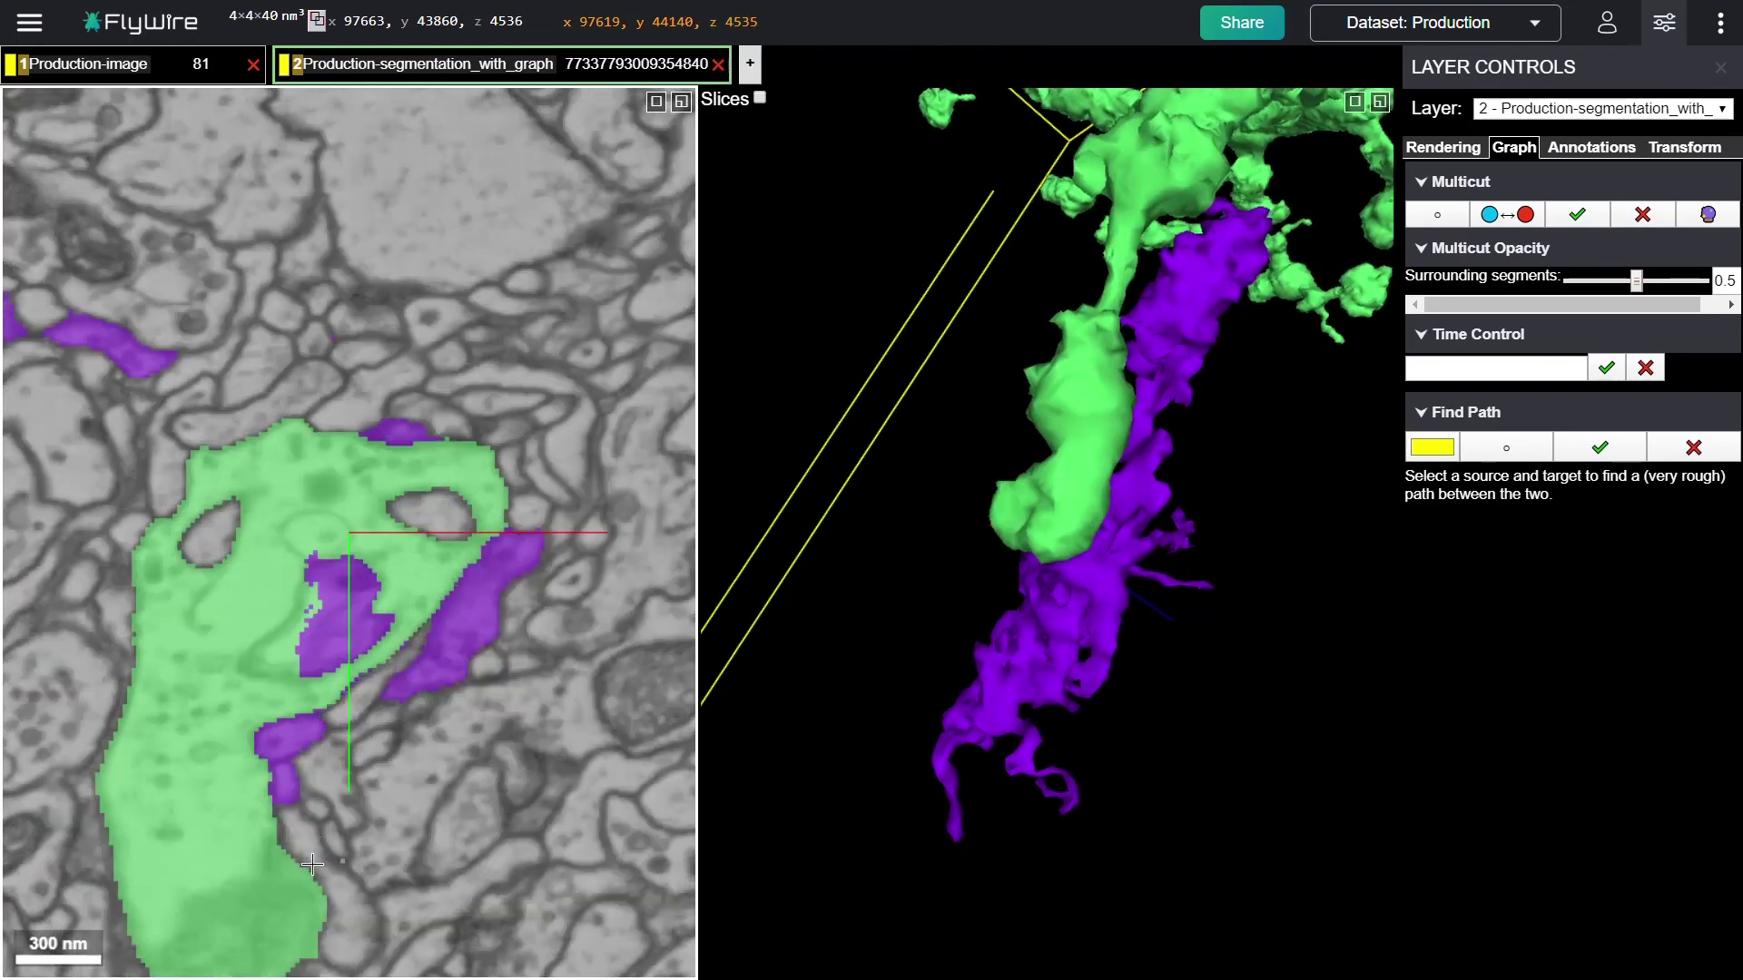
{"action": "scroll", "coordinate": [312, 865], "scroll_direction": "down", "scroll_amount": 8}
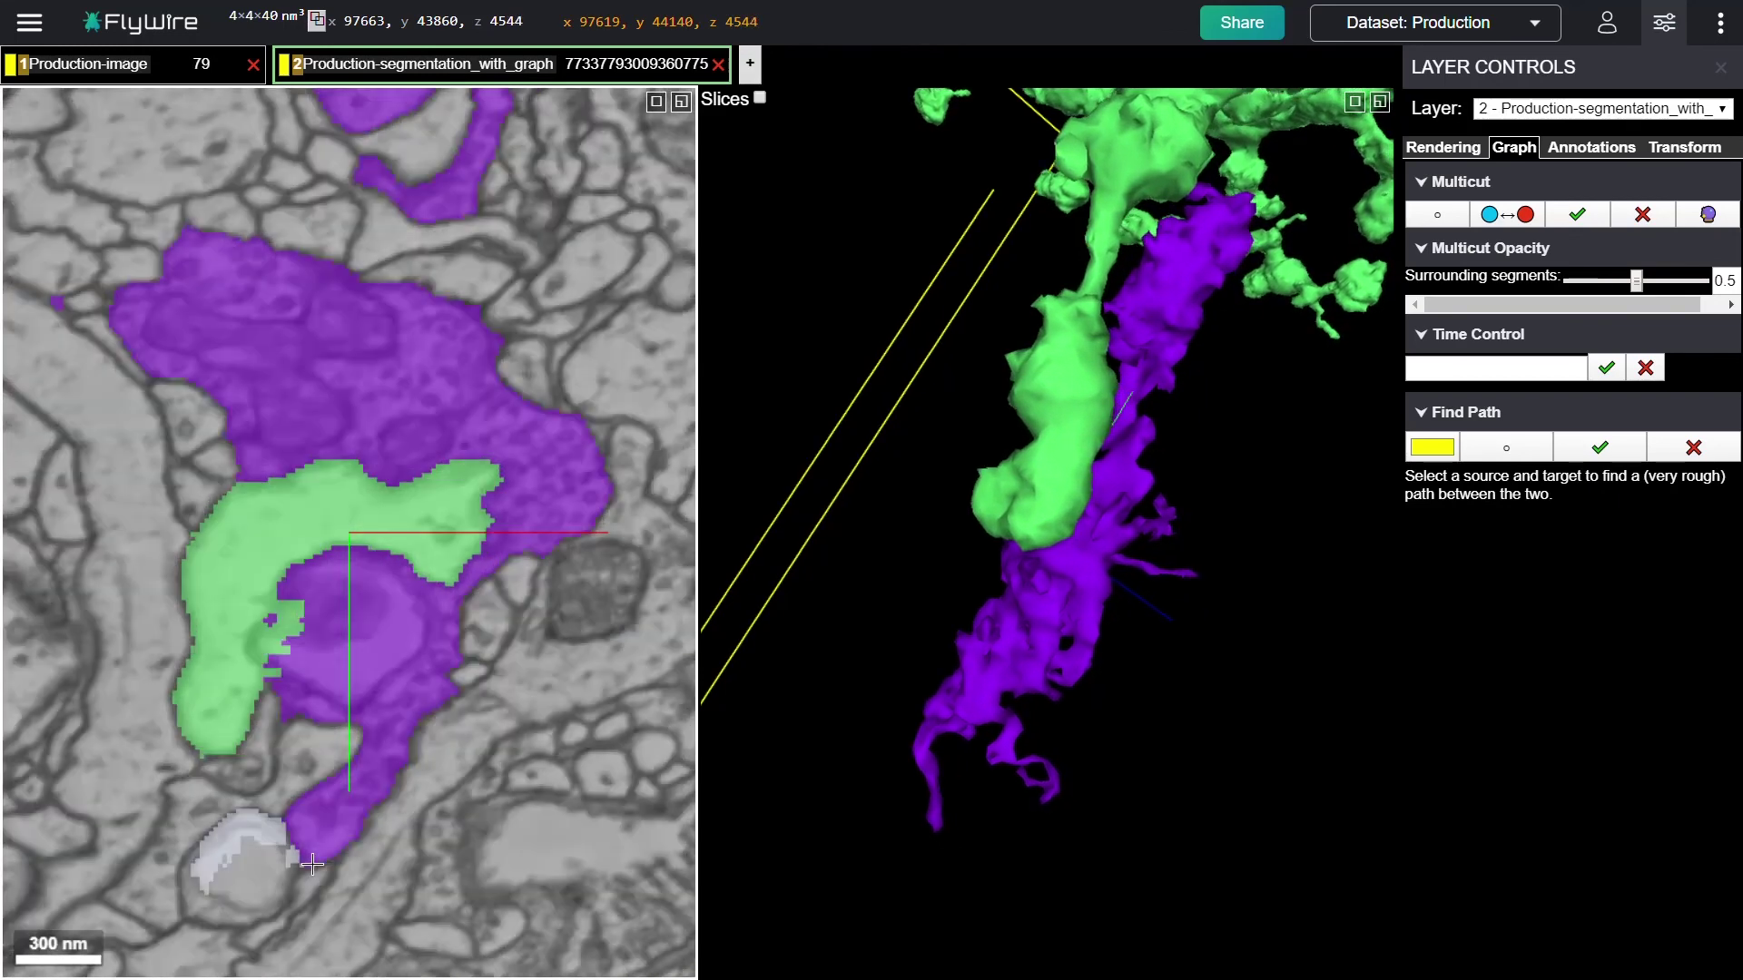
{"action": "scroll", "coordinate": [313, 864], "scroll_direction": "down", "scroll_amount": 2}
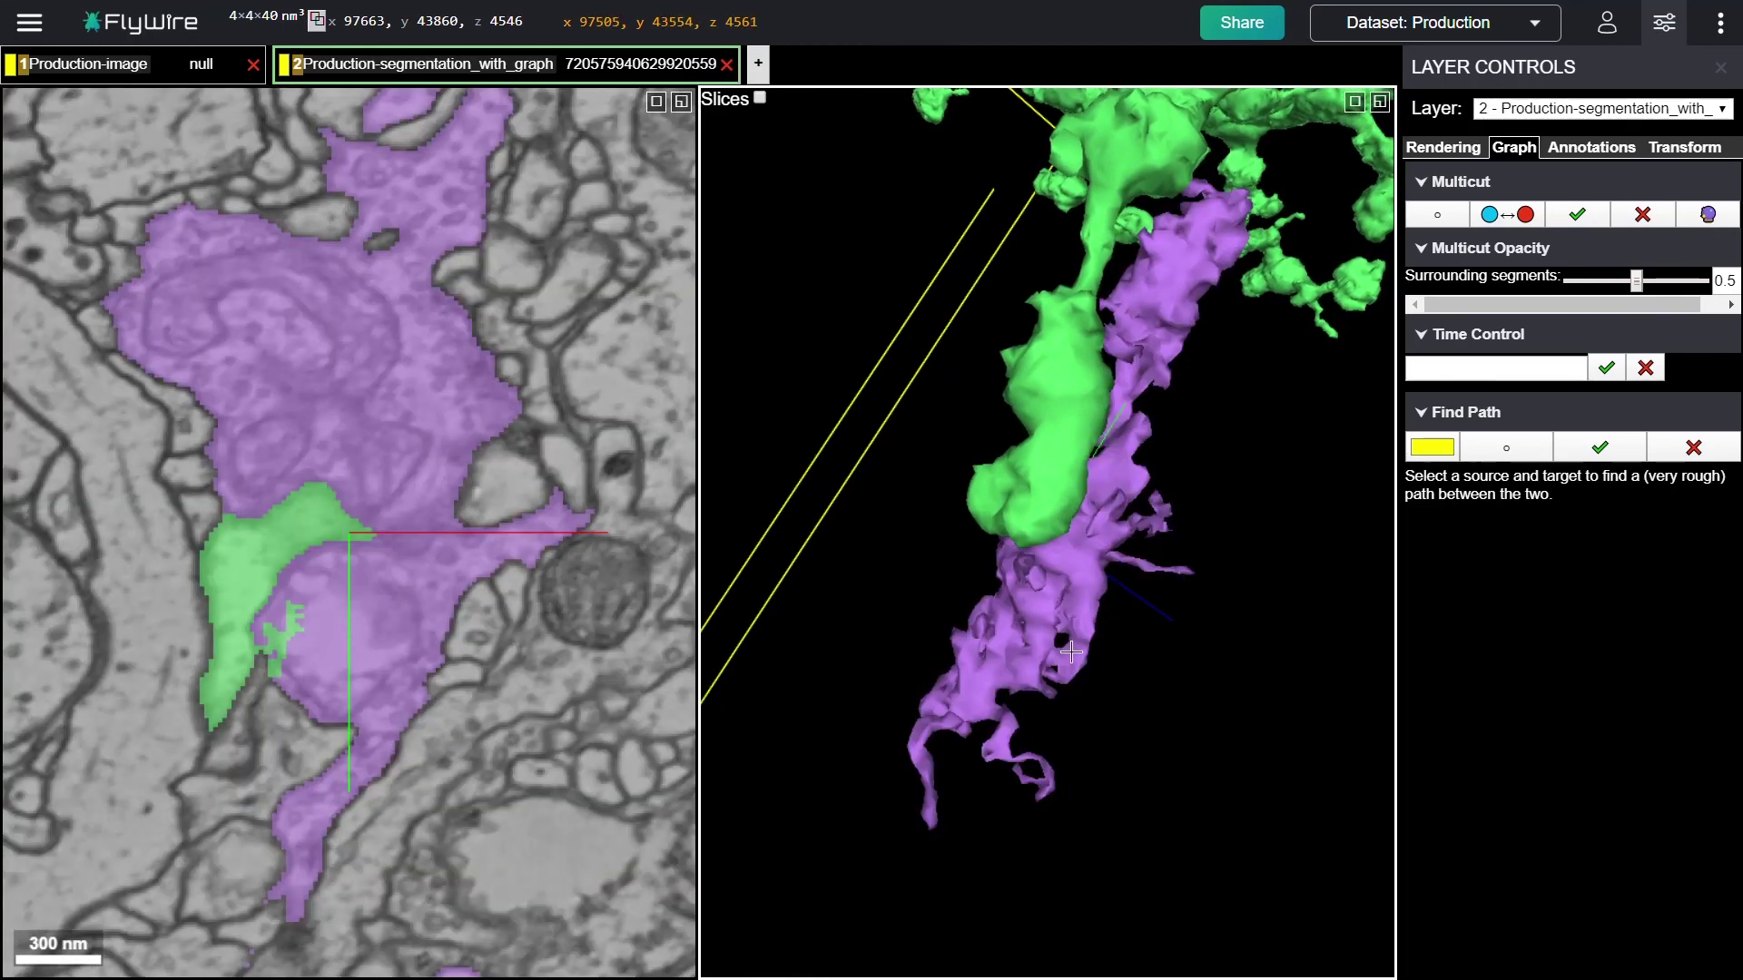
- Deselect the split-off clumped segment and bring the whole remaining neuron into the 3D view, centred on its main trunk
{"action": "double_click", "coordinate": [1071, 652]}
{"action": "scroll", "coordinate": [1311, 328], "scroll_direction": "down", "scroll_amount": 5}
{"action": "right_click", "coordinate": [1304, 293]}
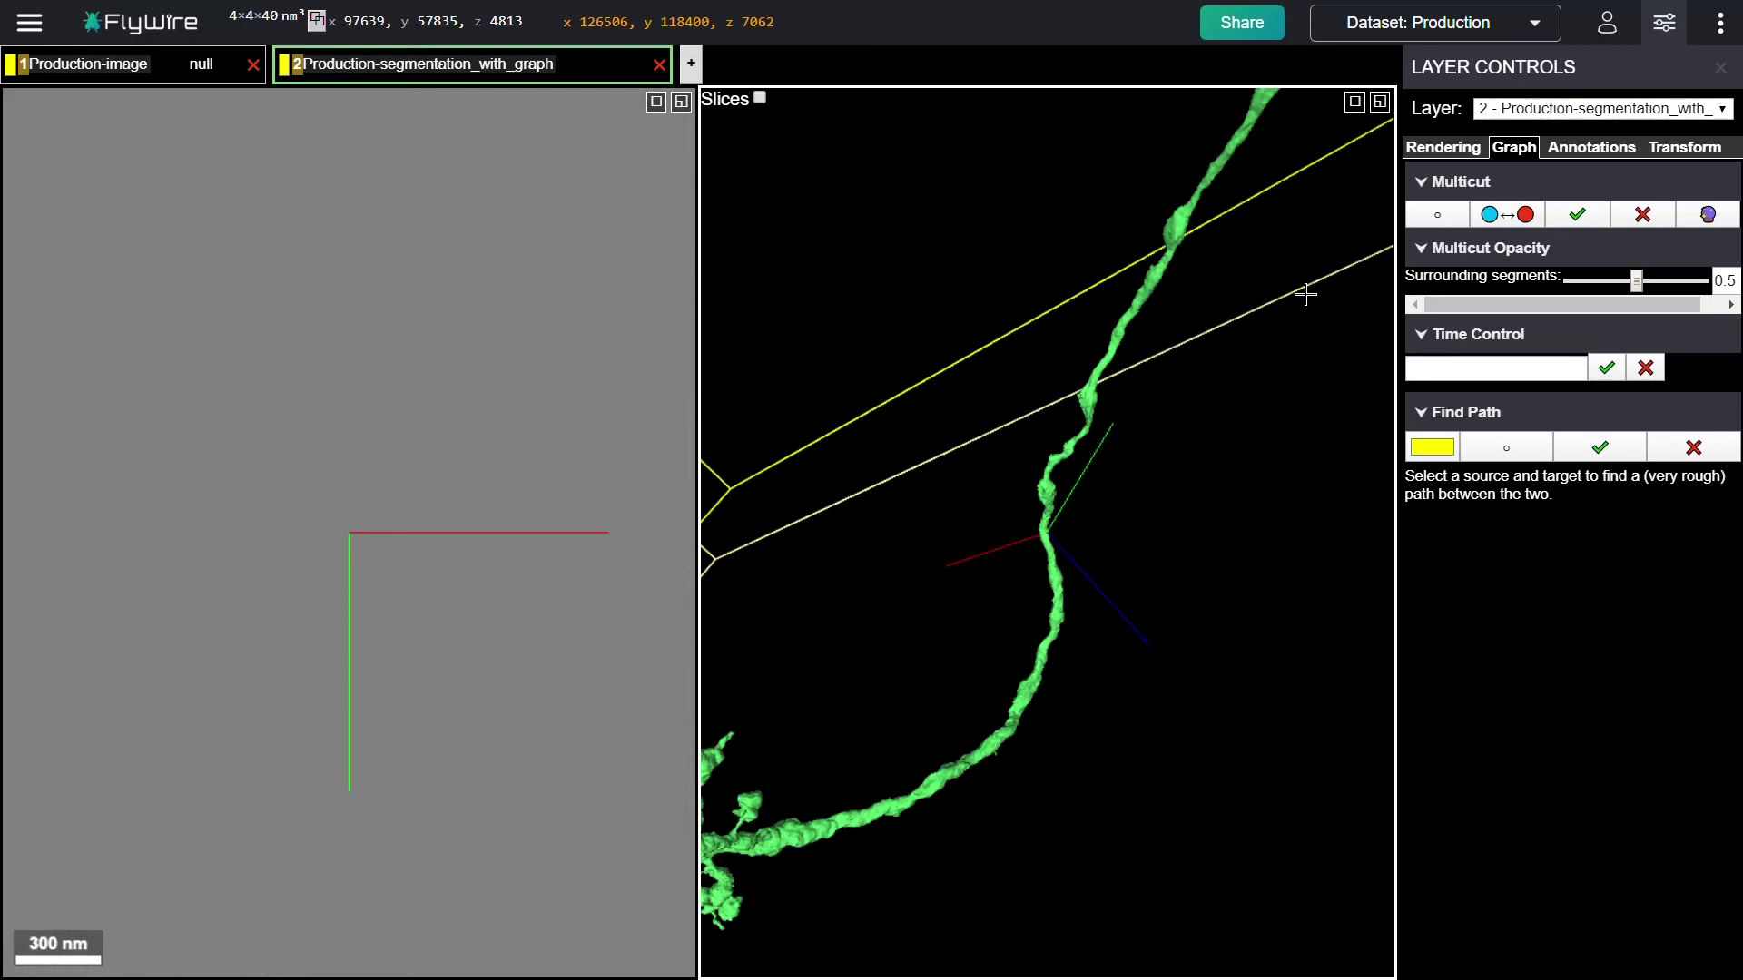
{"action": "scroll", "coordinate": [1180, 490], "scroll_direction": "down", "scroll_amount": 5}
{"action": "left_click_drag", "start_coordinate": [1179, 490], "coordinate": [1151, 576]}
{"action": "right_click", "coordinate": [1183, 594]}
{"action": "scroll", "coordinate": [1151, 575], "scroll_direction": "up", "scroll_amount": 5}
{"action": "left_click_drag", "start_coordinate": [1074, 641], "coordinate": [1268, 576]}
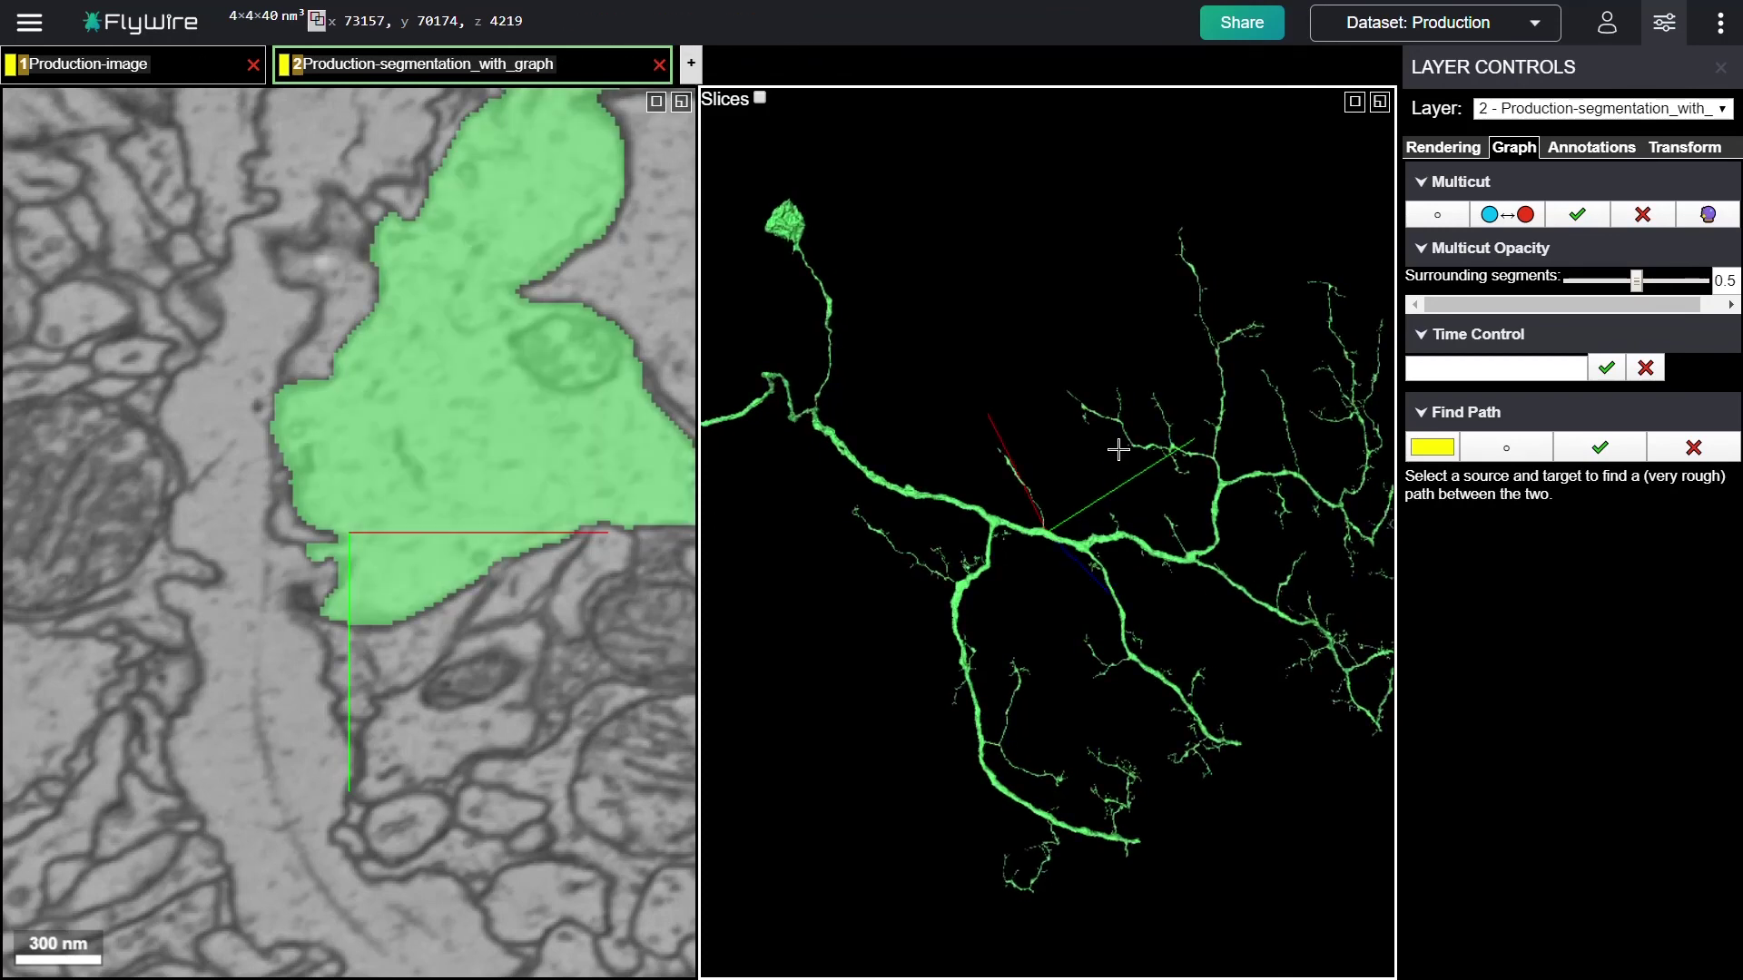